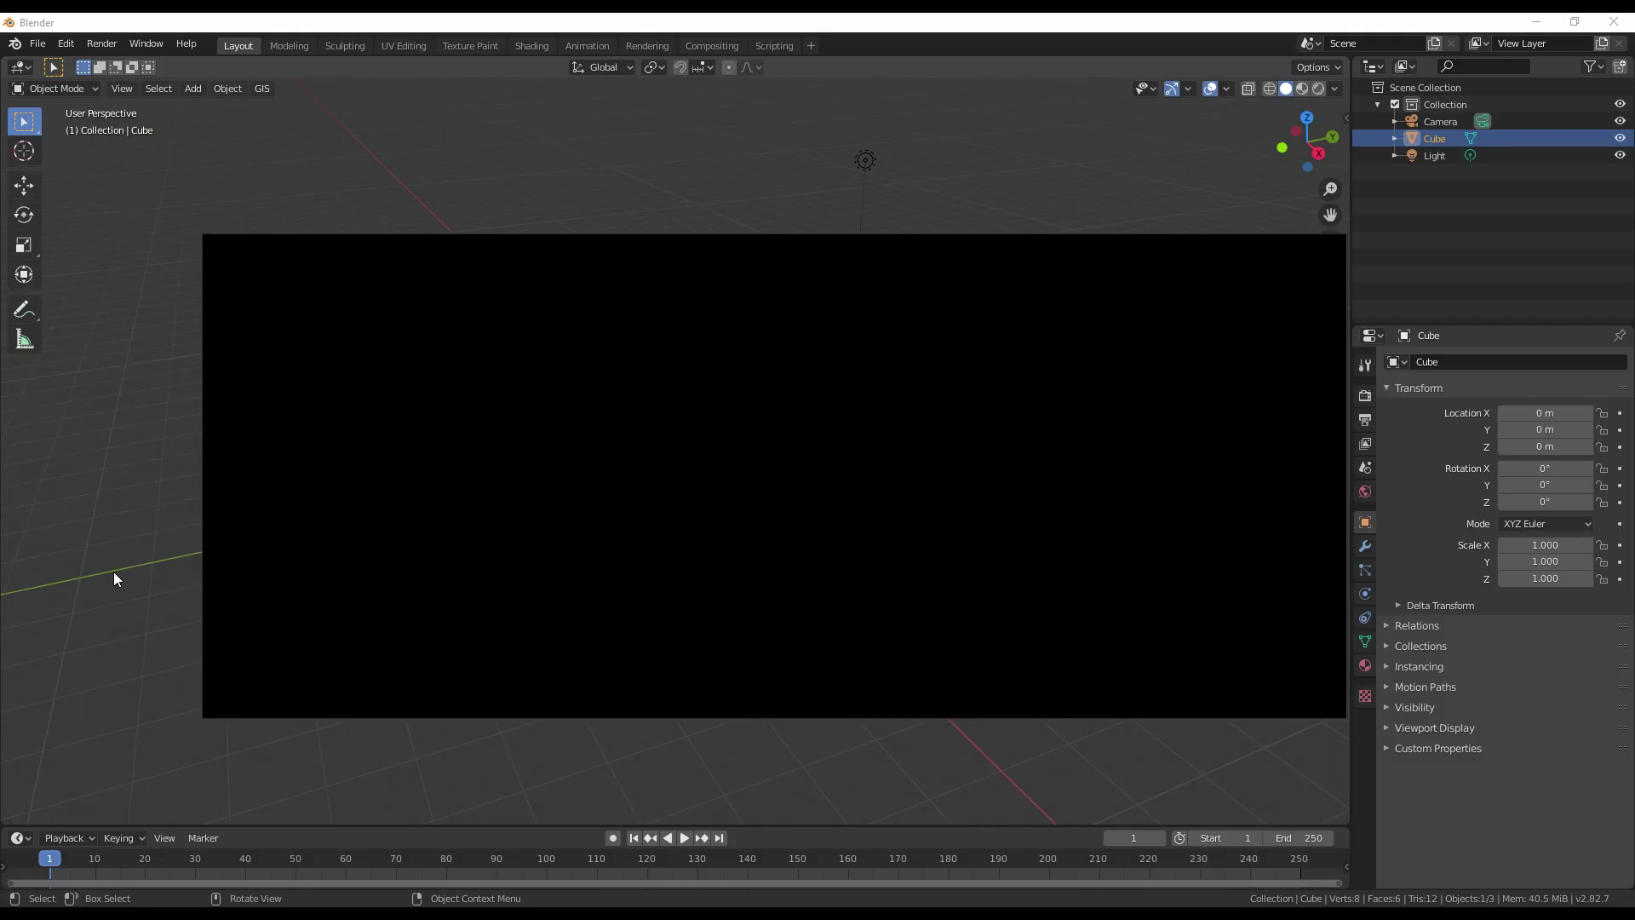
Look through the planet shots and title in the reference video Untitled.mov, then return to Blender.
mouse_move(248, 704)
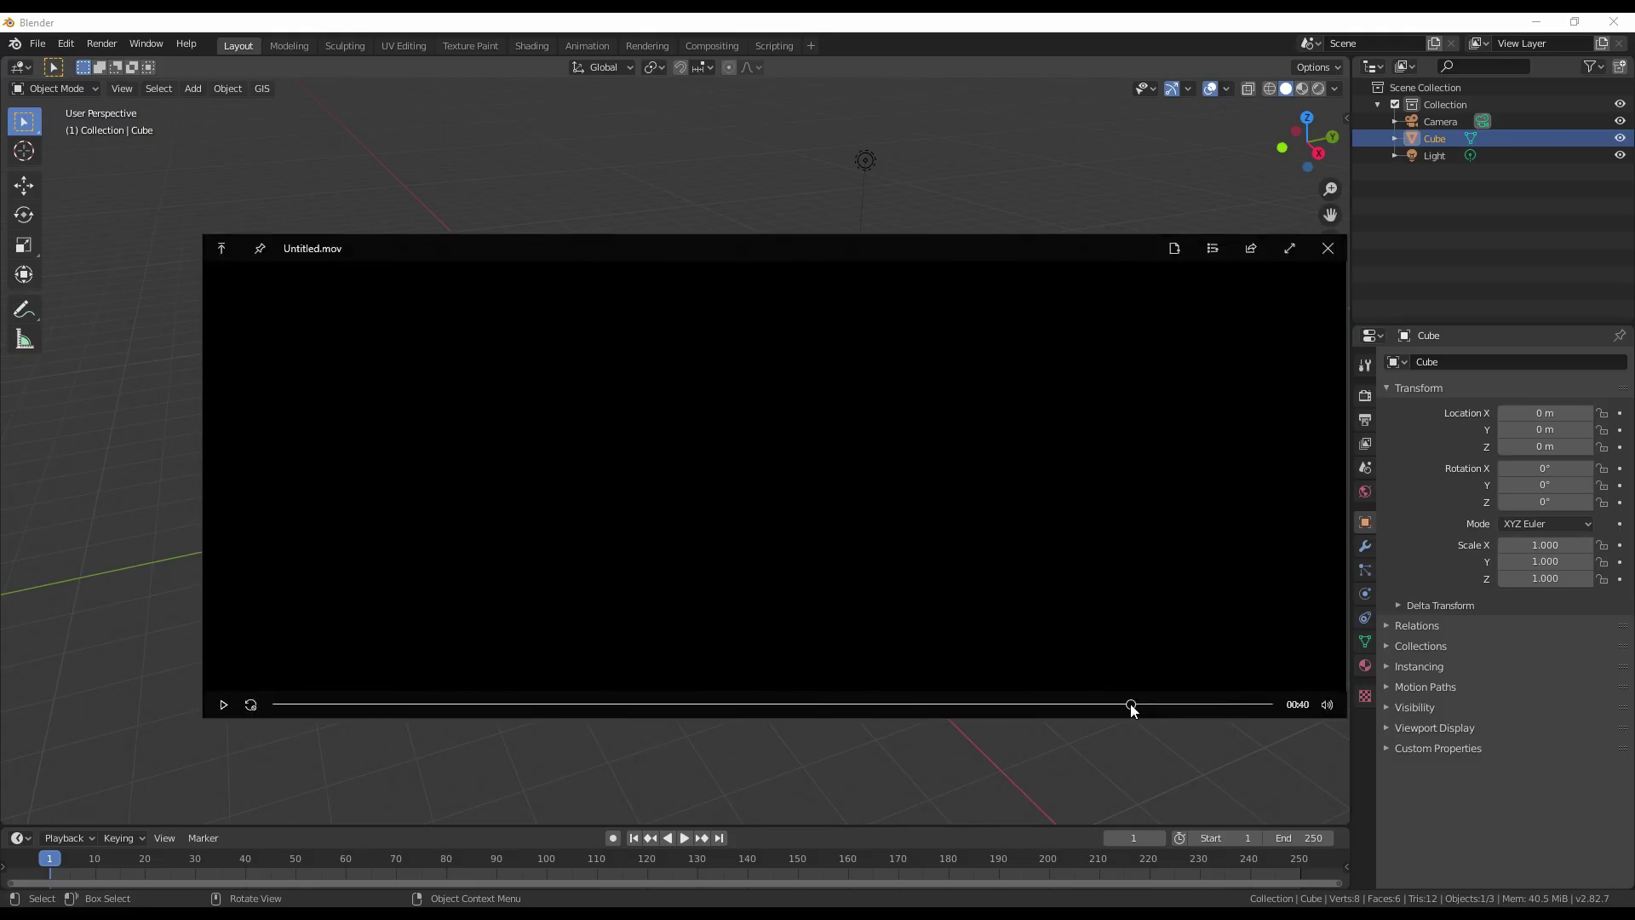
left_click_drag(1131, 705, 281, 706)
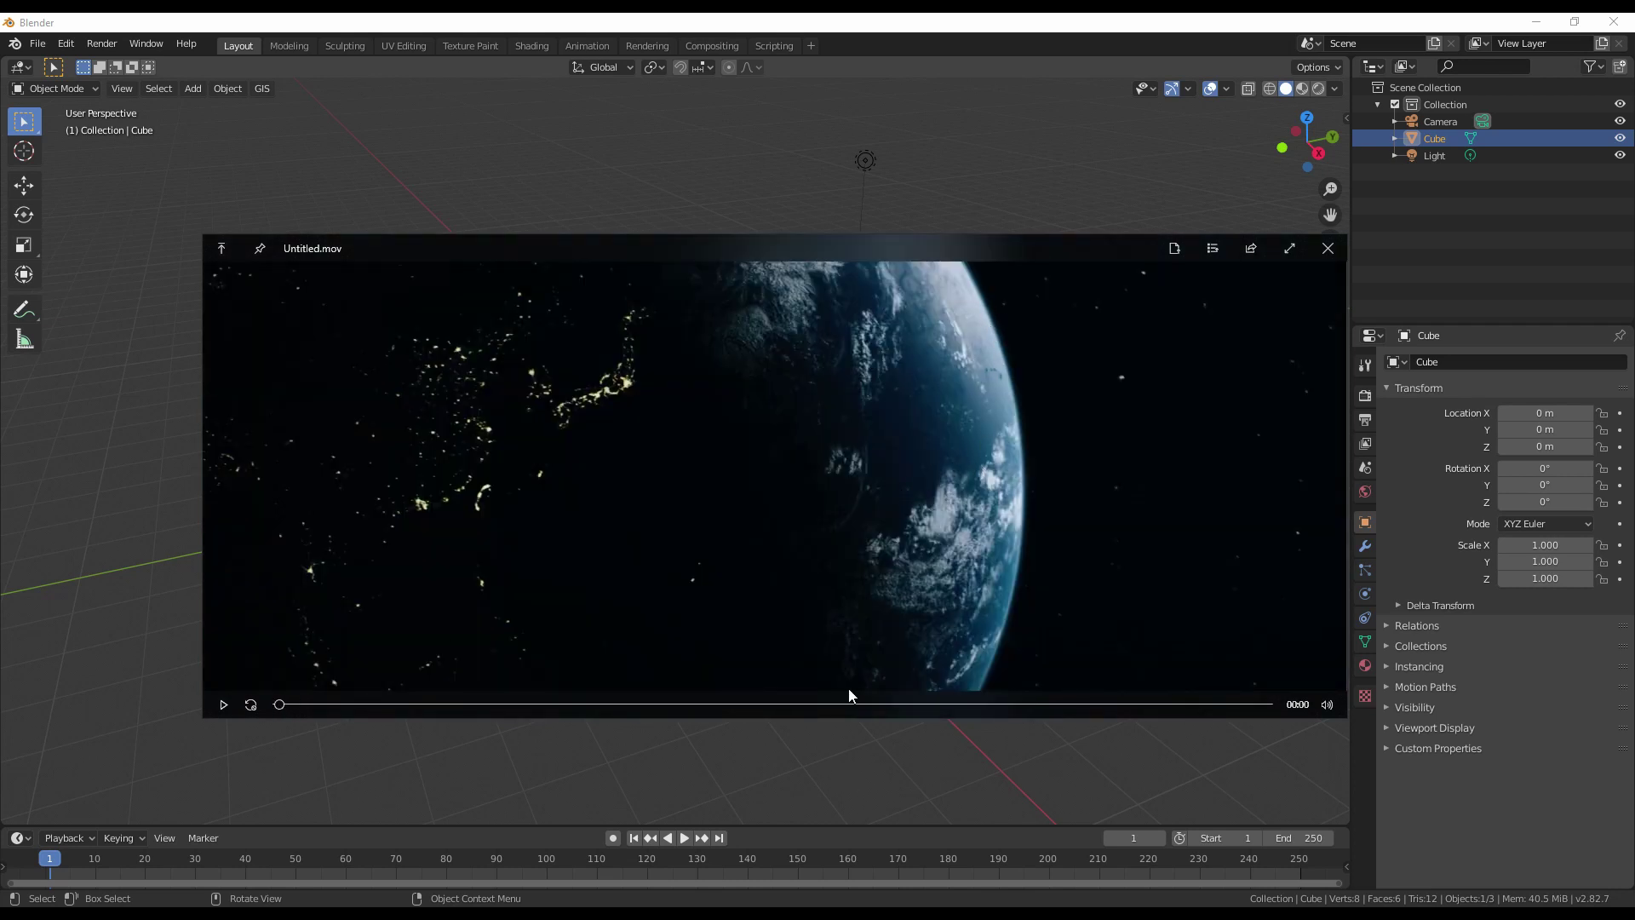
left_click_drag(851, 705, 896, 707)
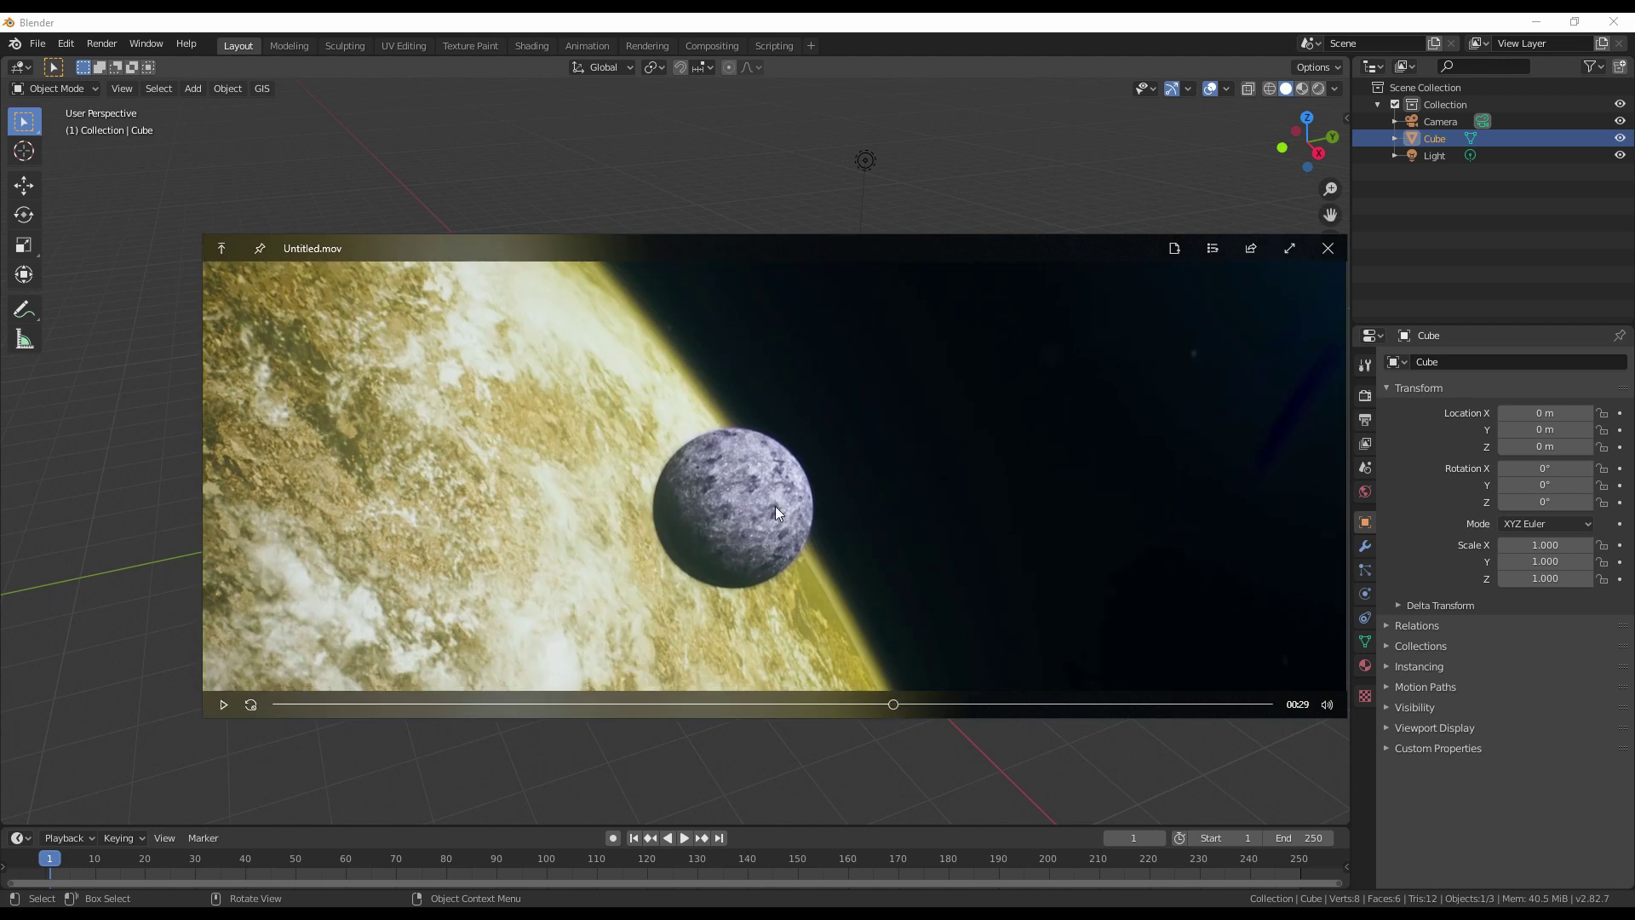
left_click(798, 706)
left_click(724, 704)
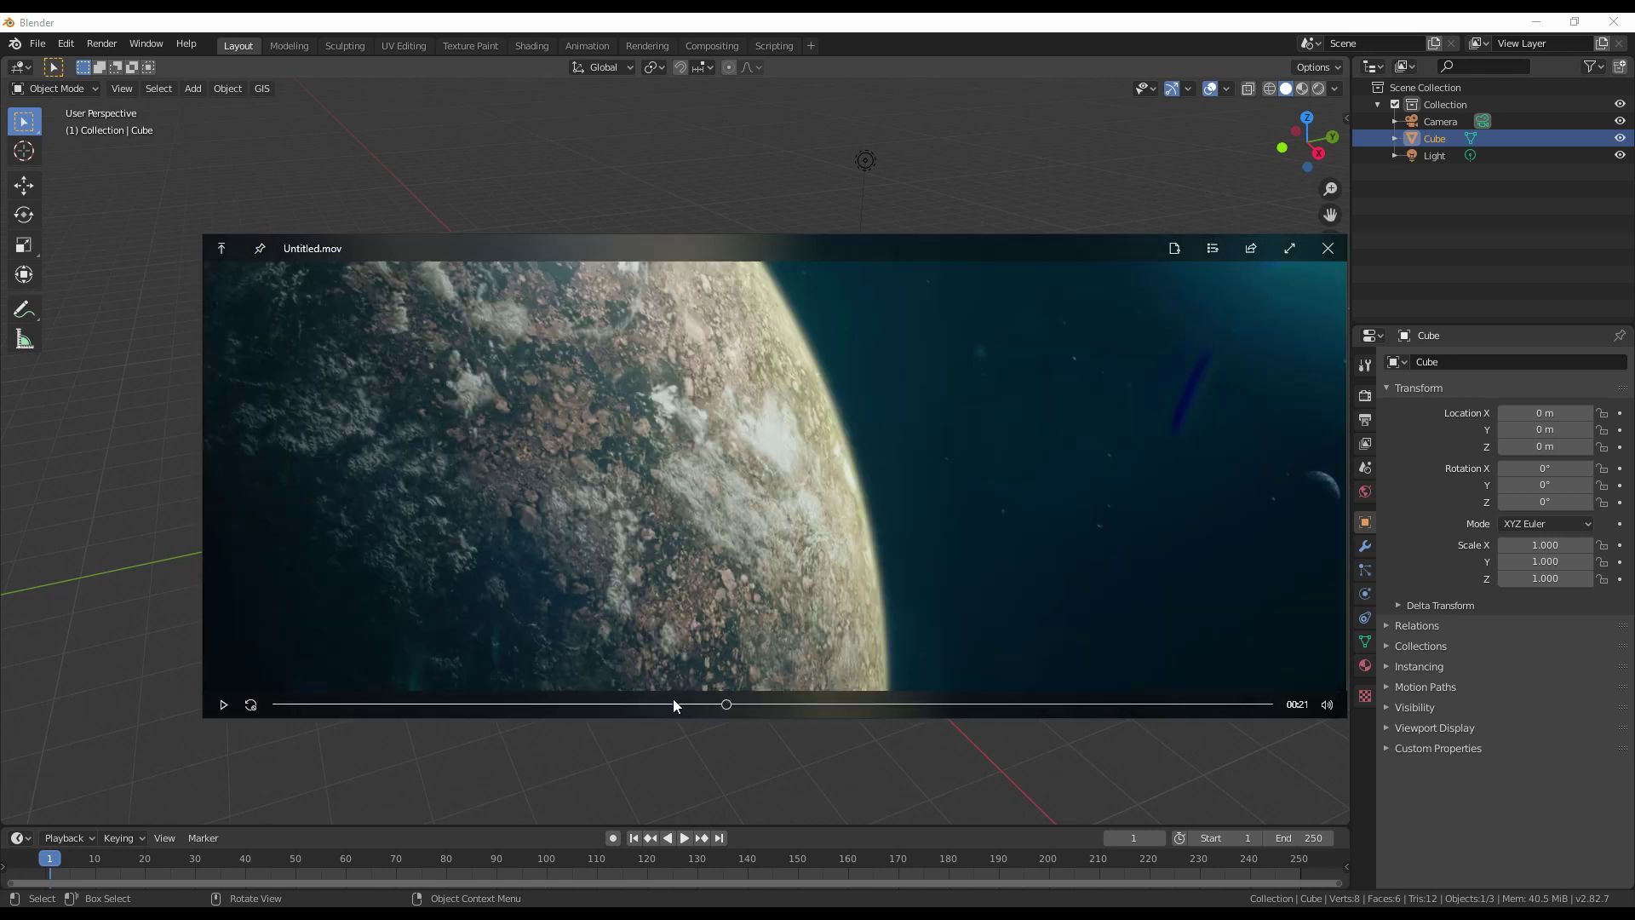
left_click(641, 704)
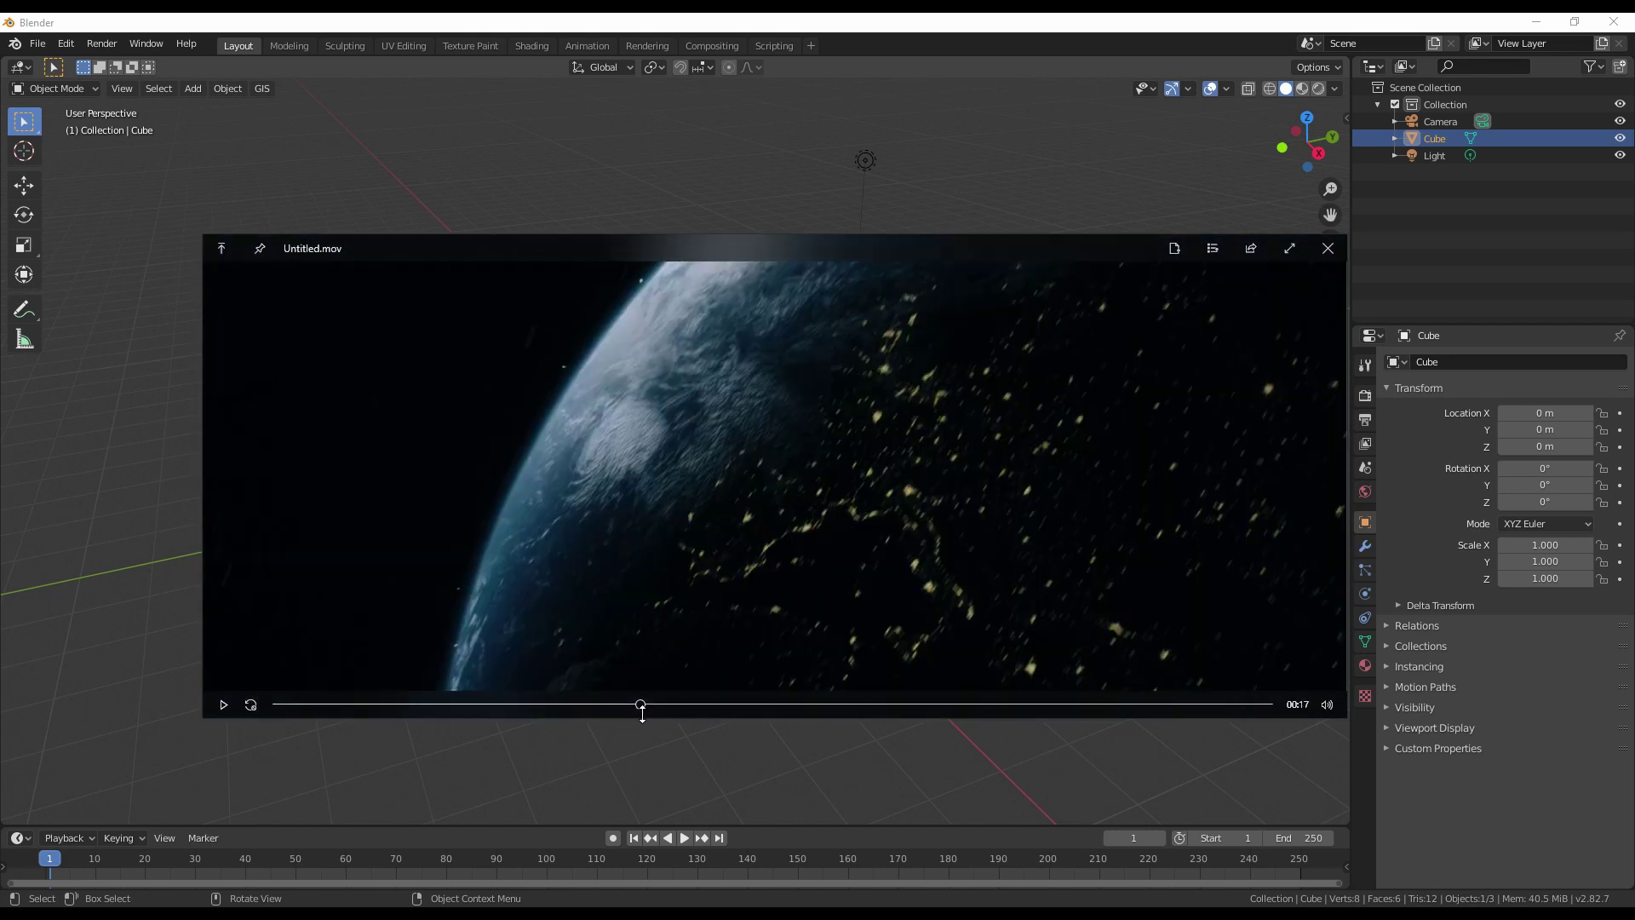
left_click(631, 705)
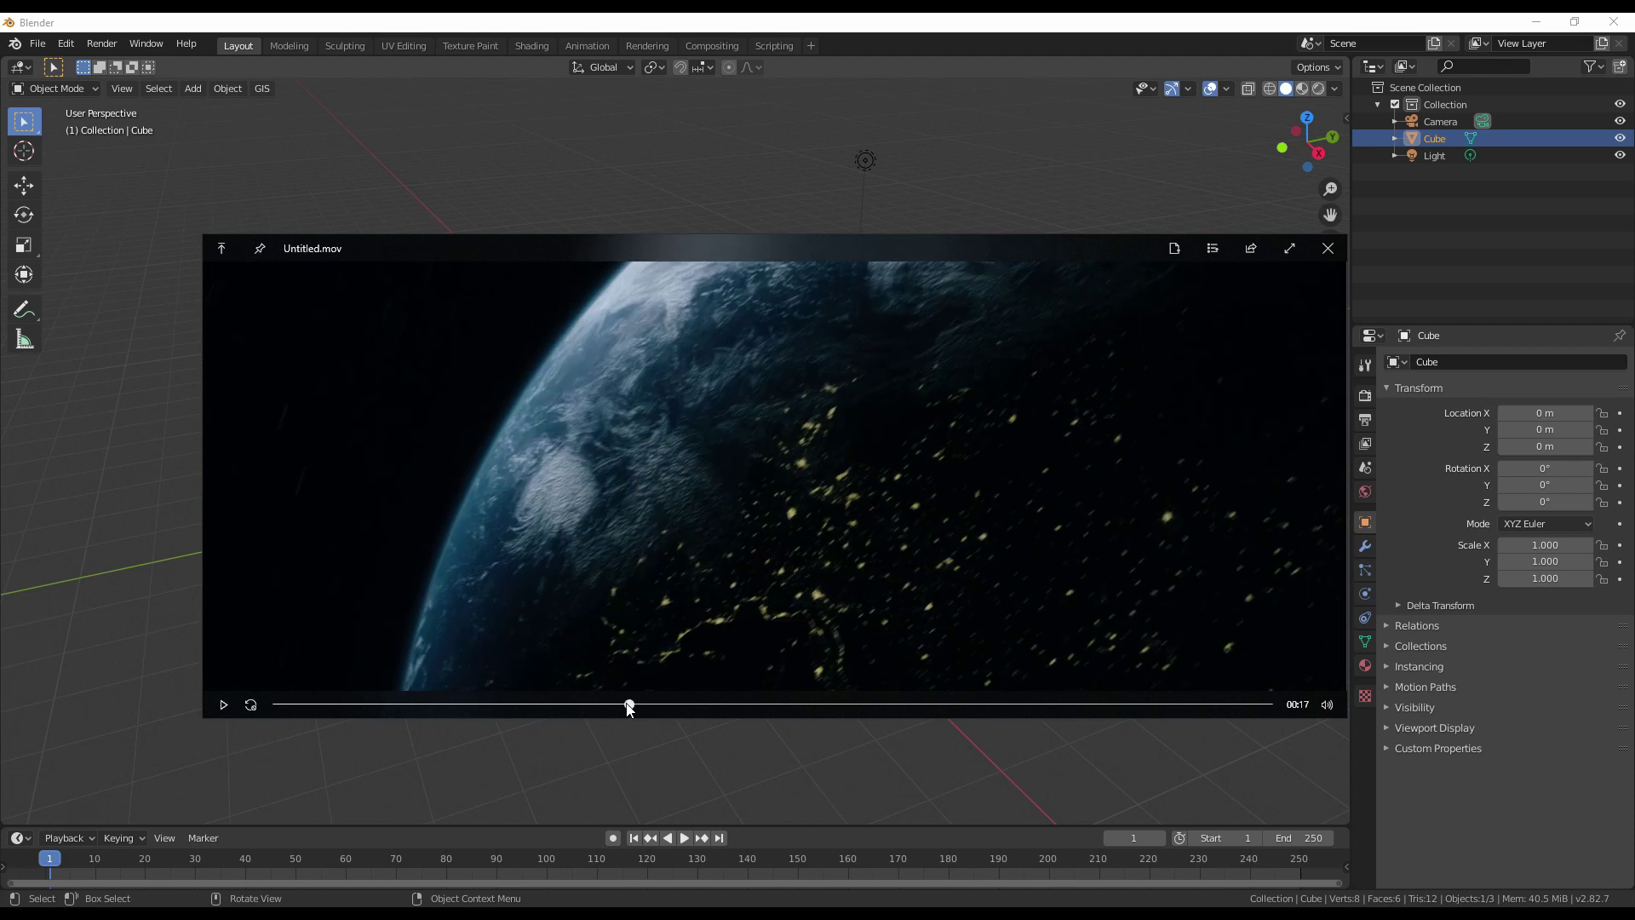
left_click_drag(629, 705, 628, 704)
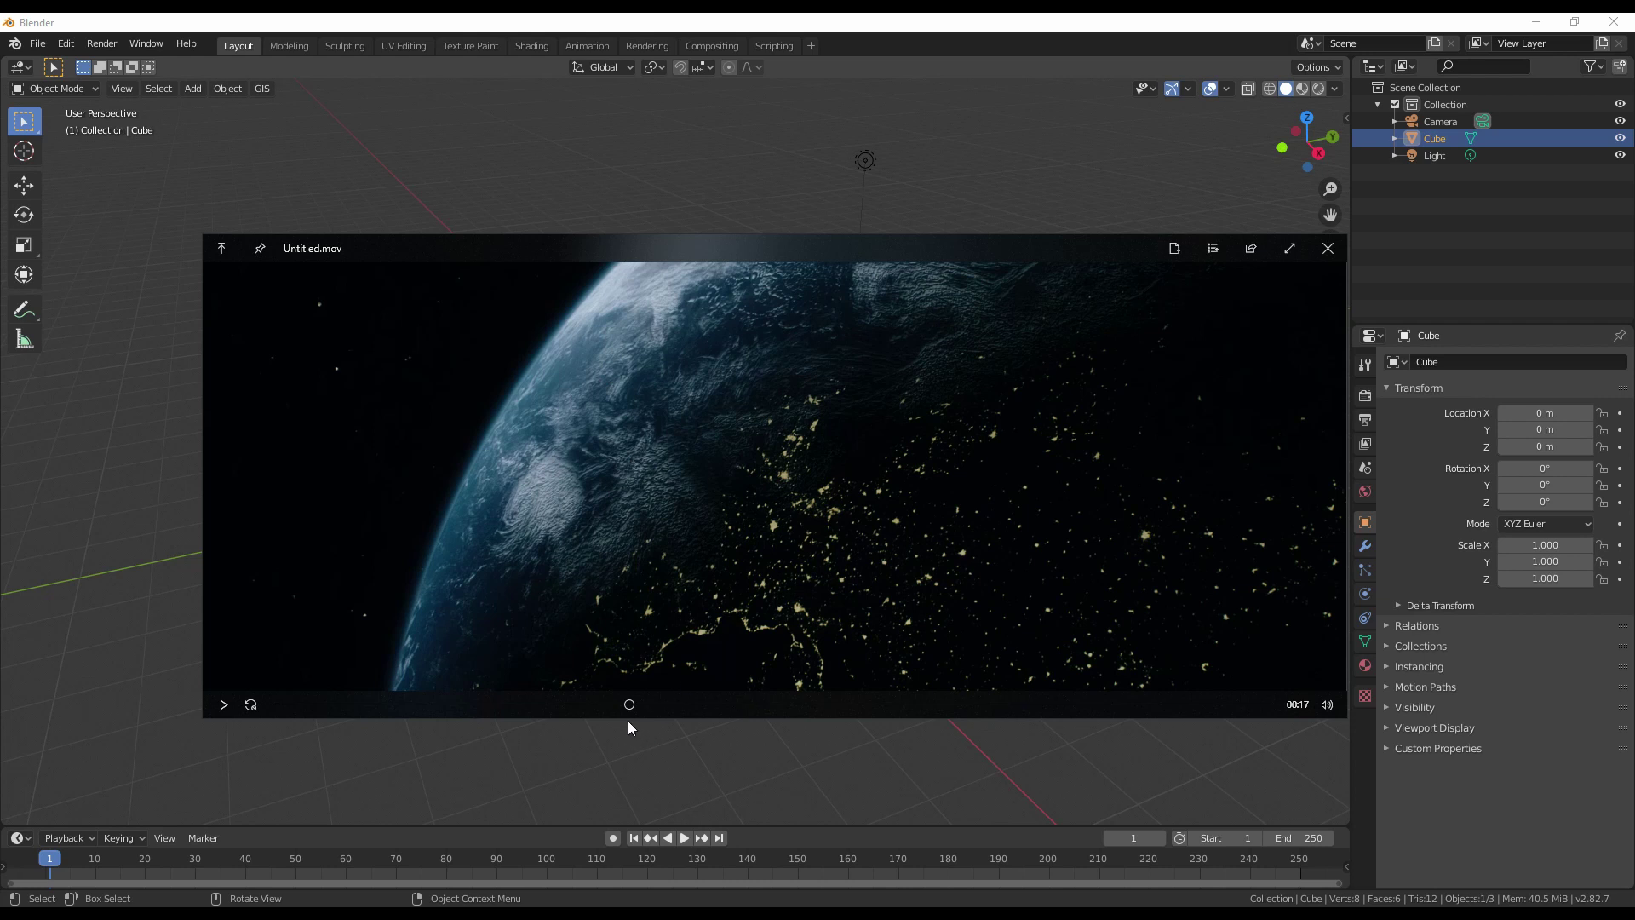
left_click_drag(630, 704, 943, 705)
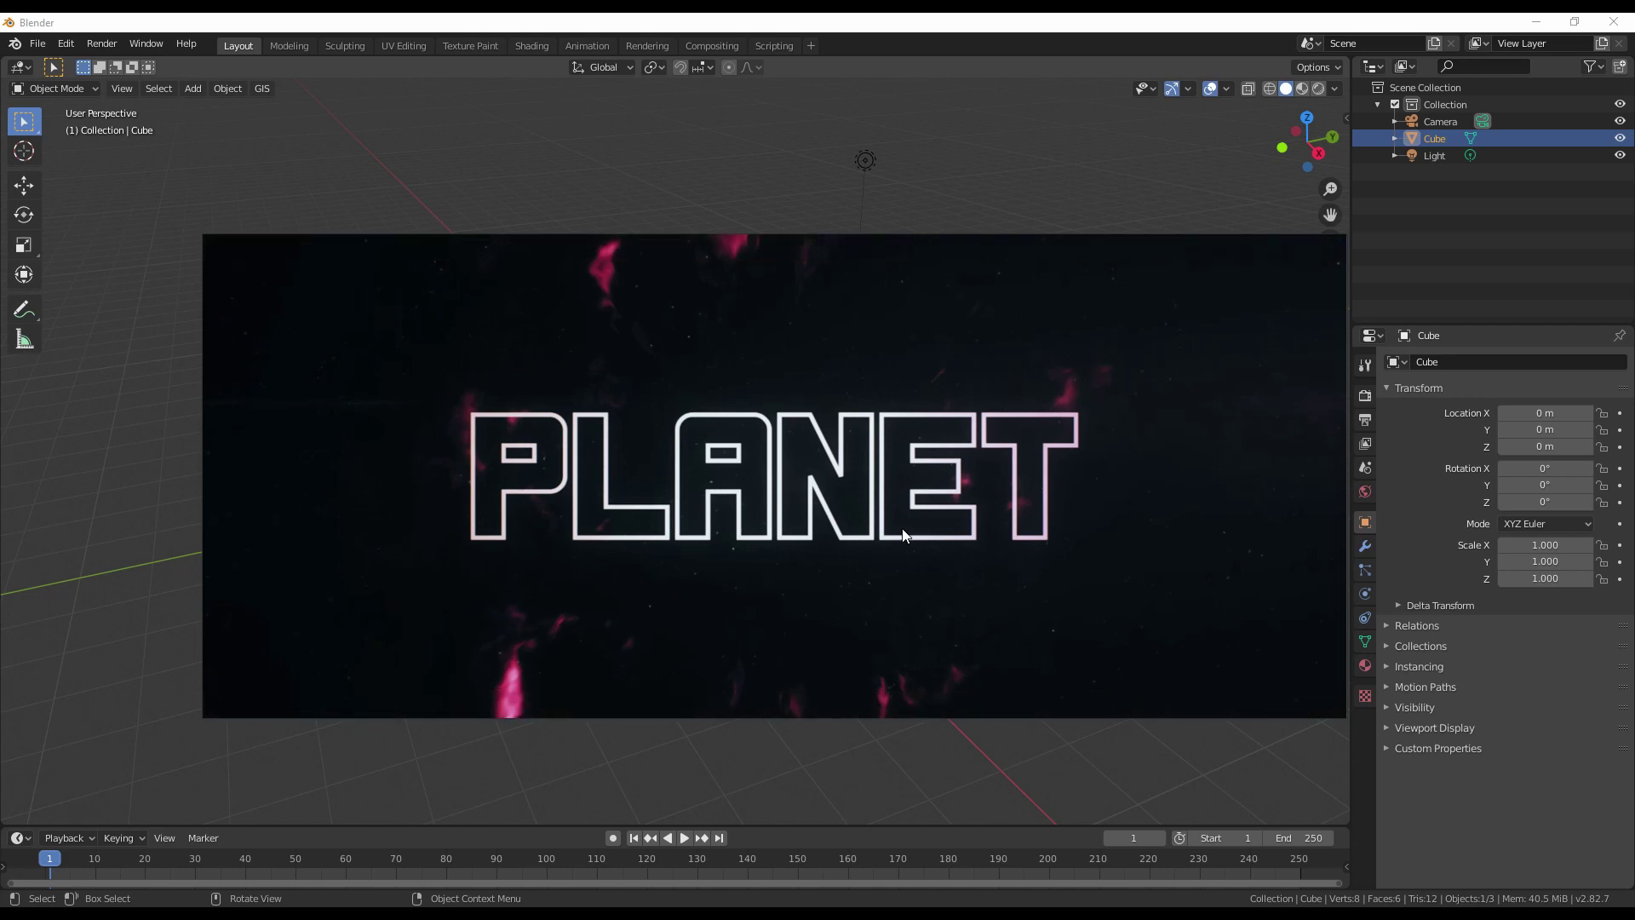
mouse_move(965, 501)
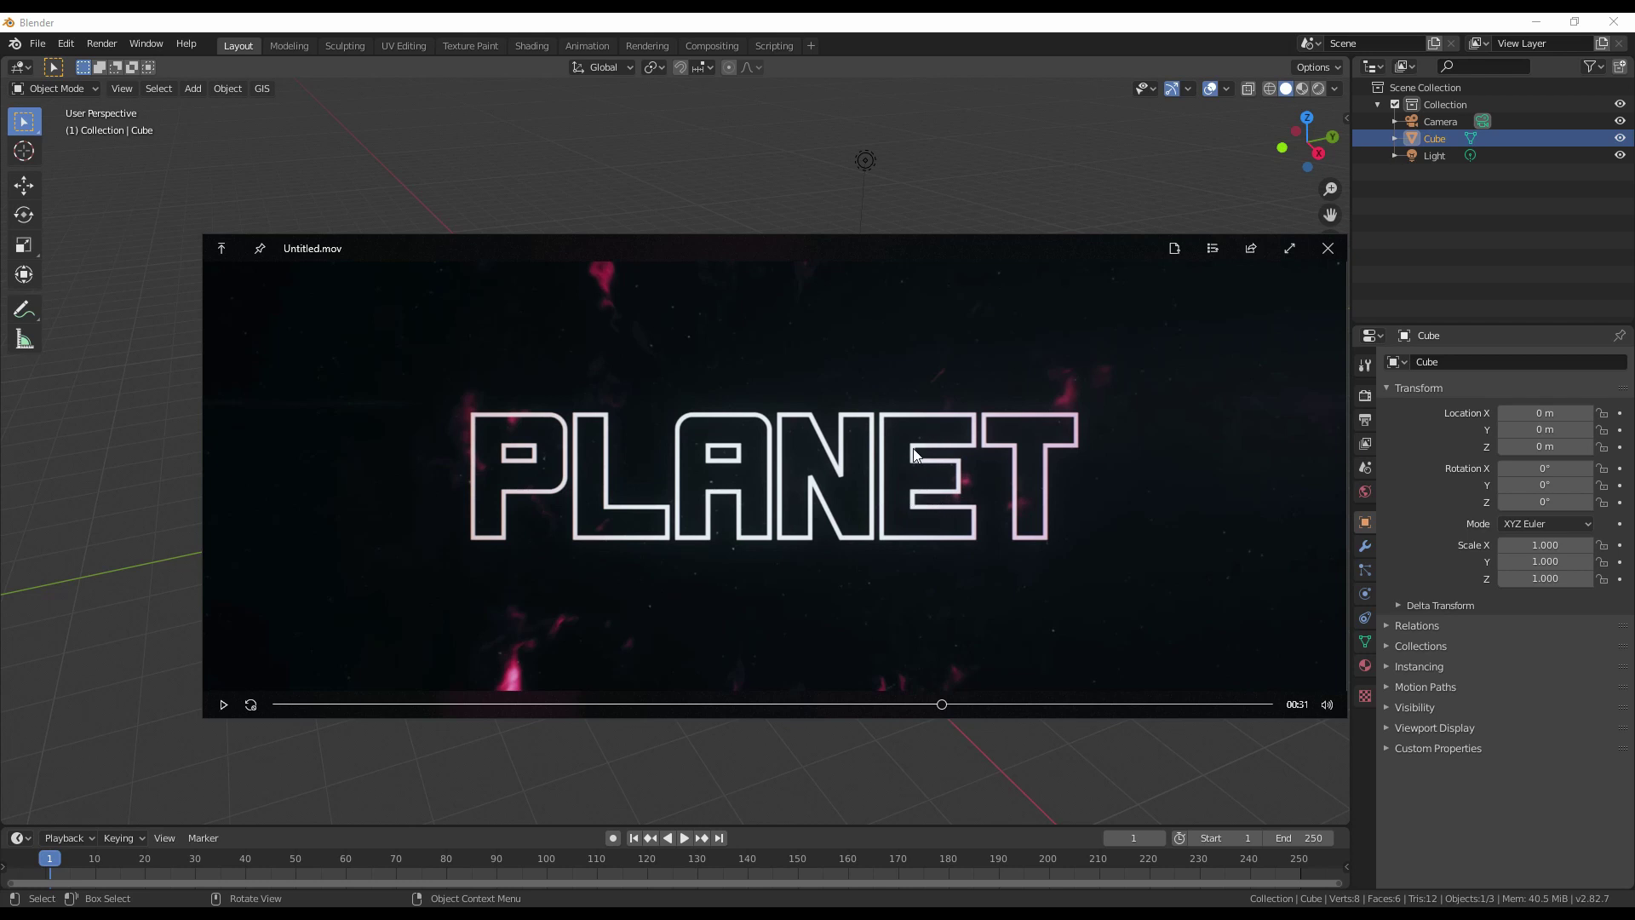
key("space")
left_click(924, 29)
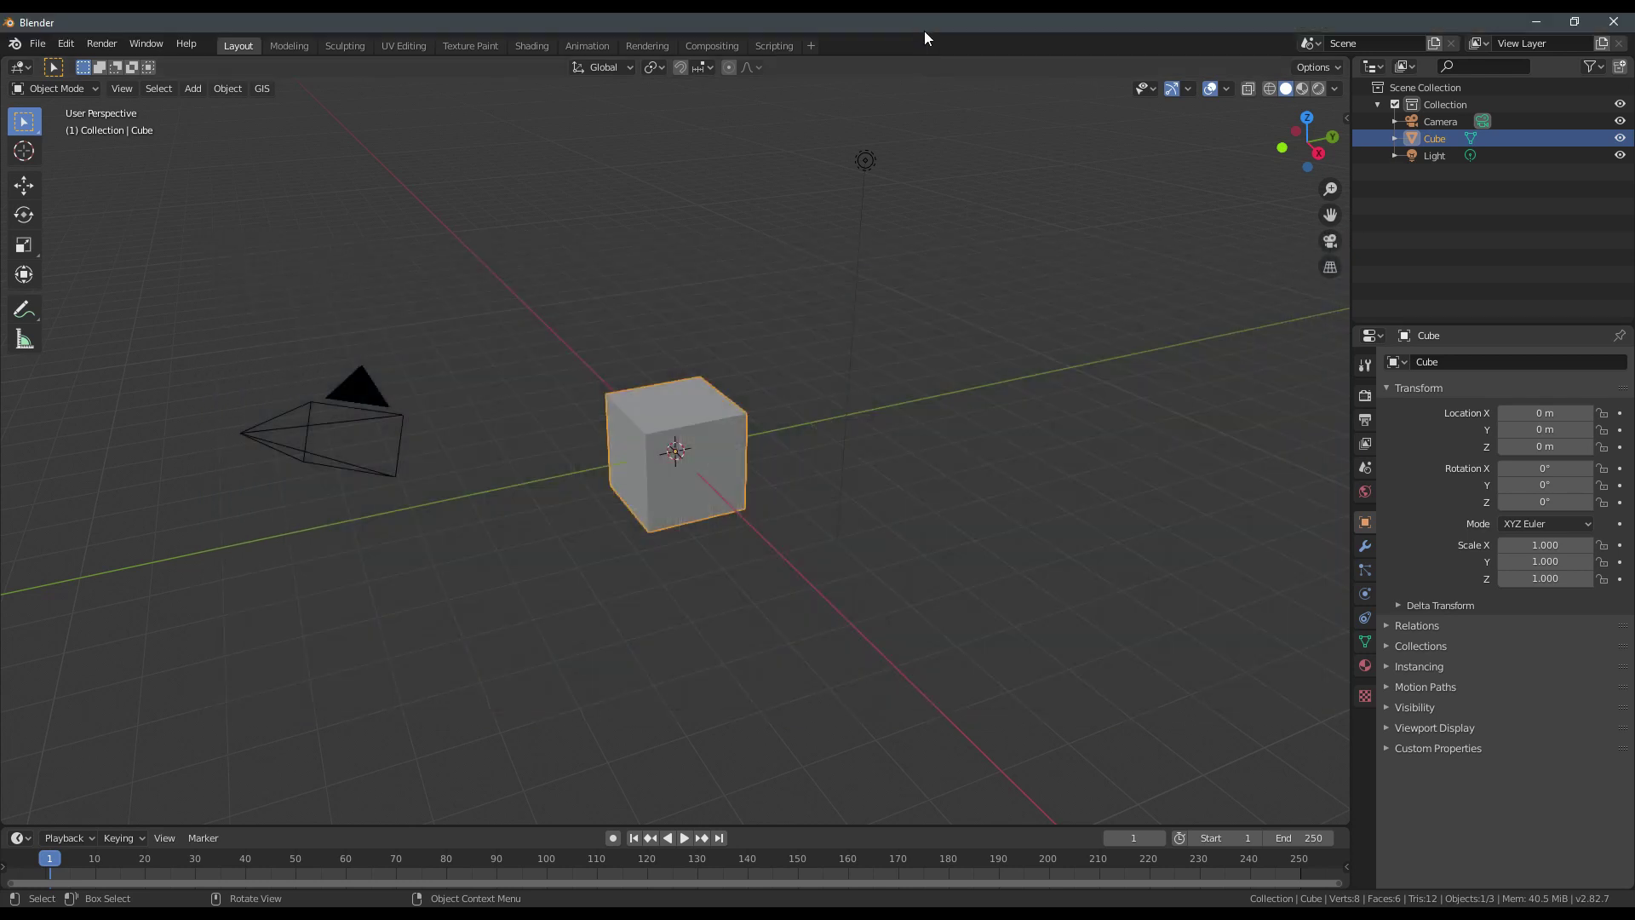
Start a new General file and delete the default cube and light, keeping the camera.
left_click(38, 43)
mouse_move(96, 62)
left_click(225, 61)
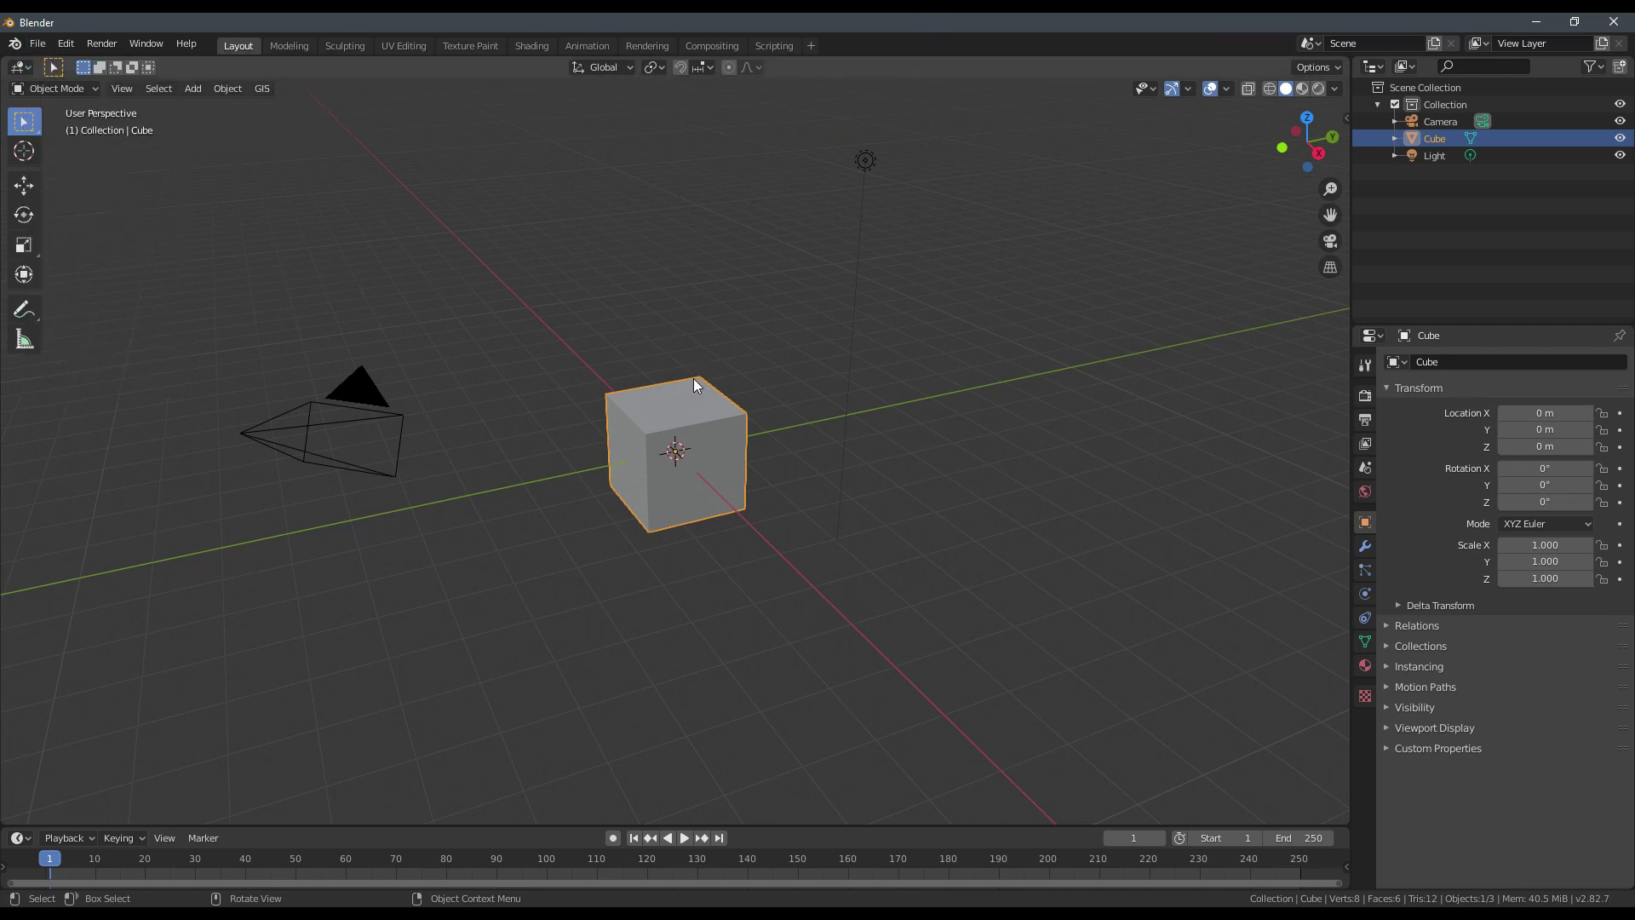
left_click_drag(522, 106, 909, 576)
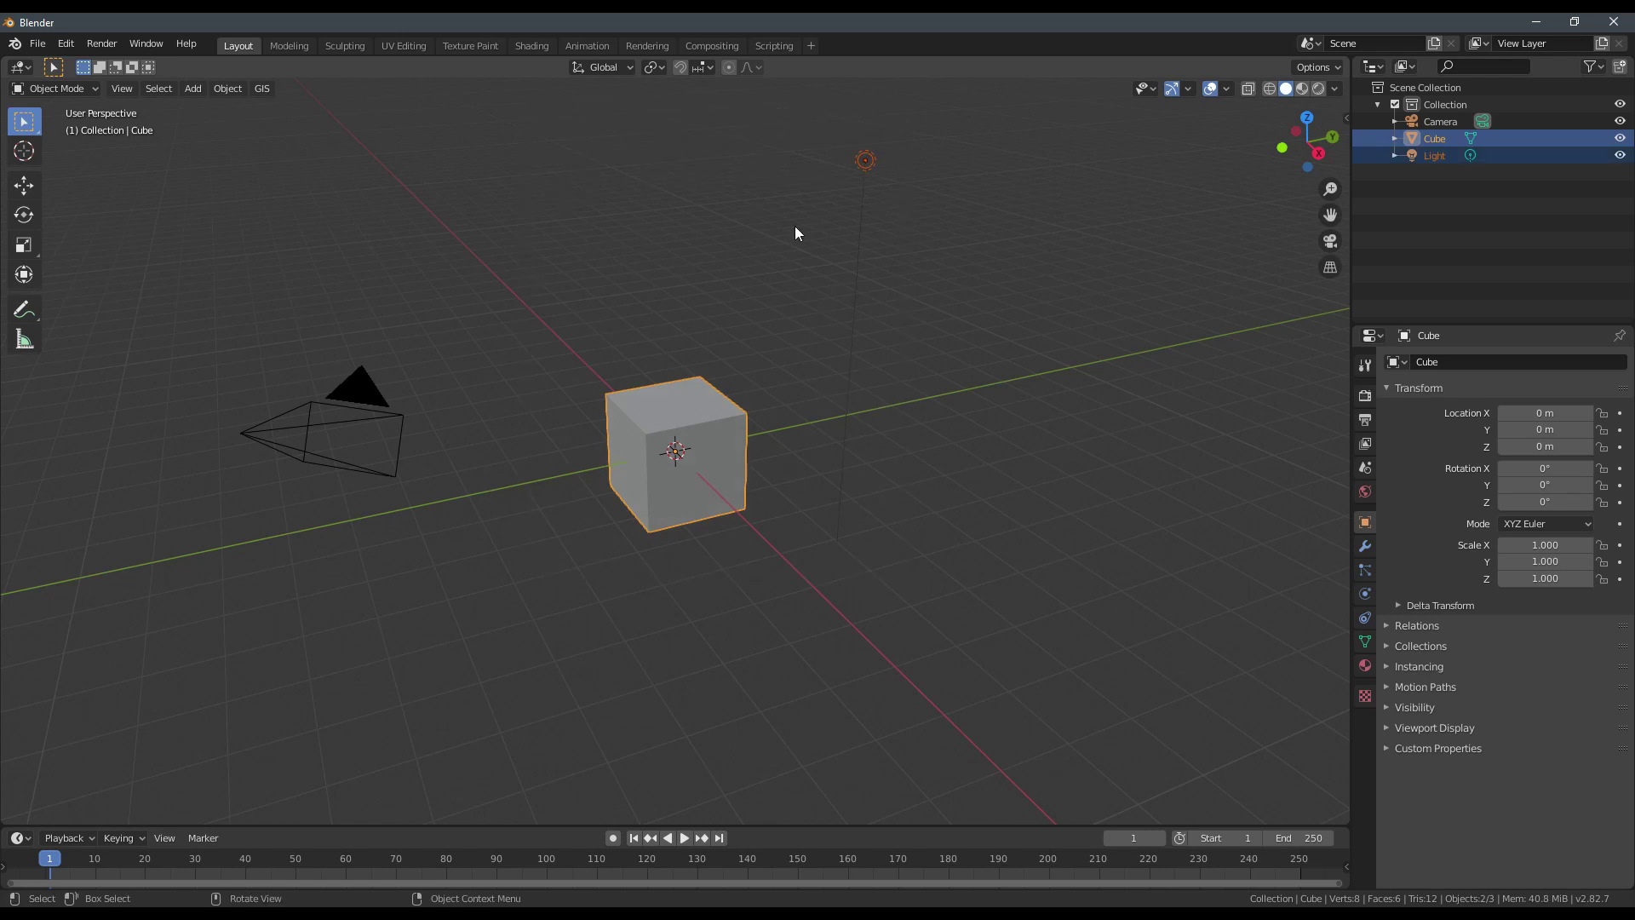
key("x")
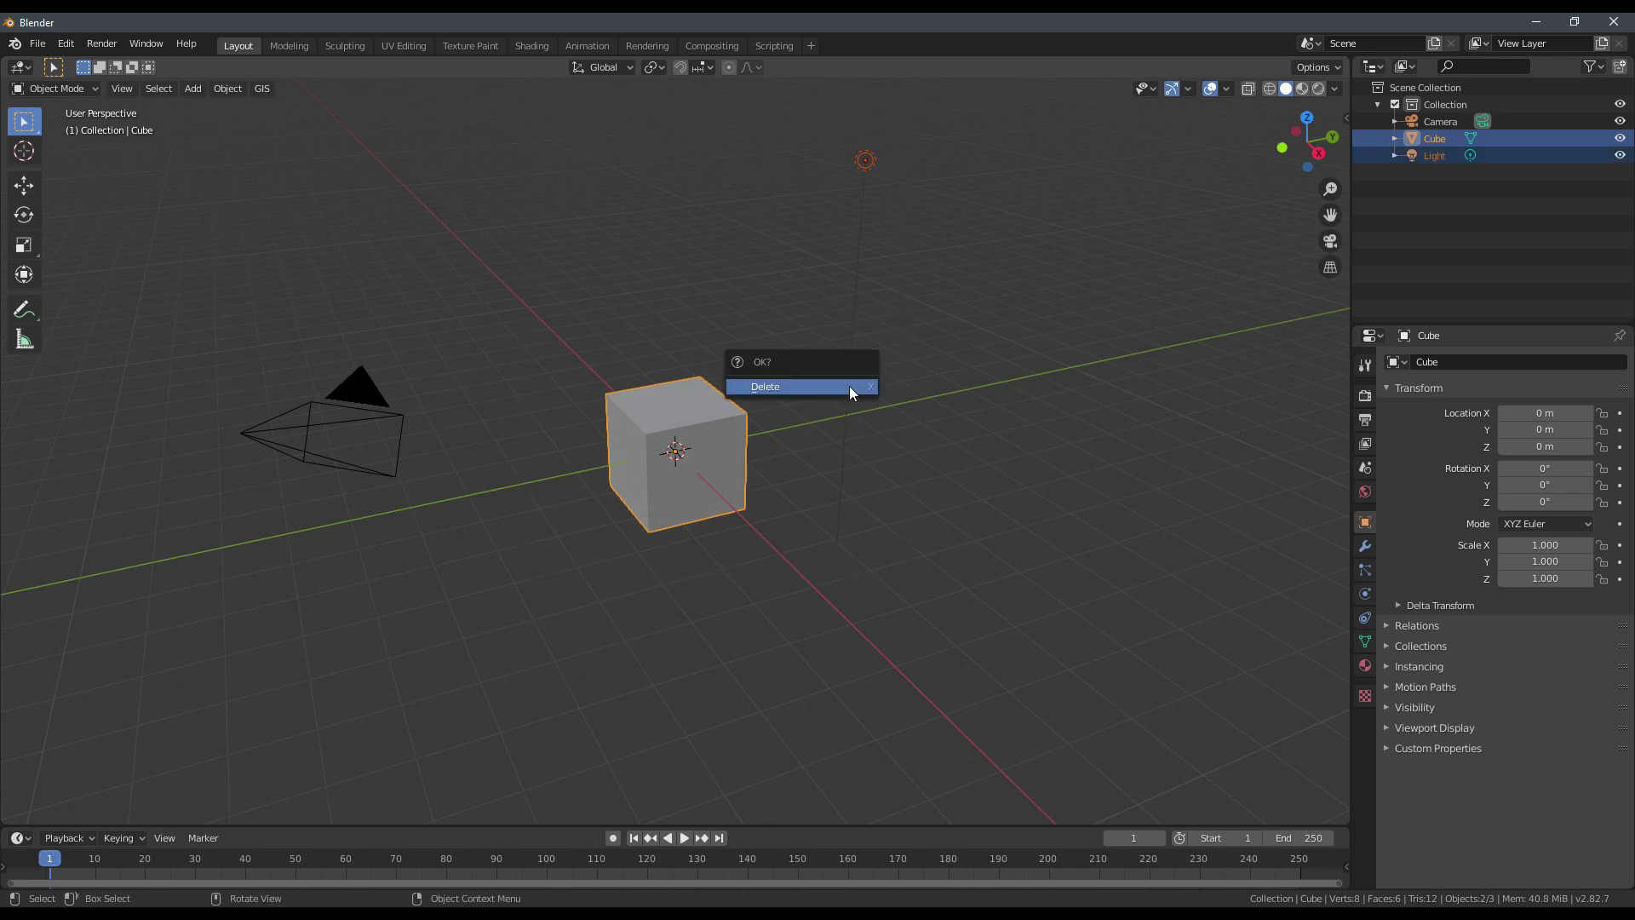
left_click(850, 386)
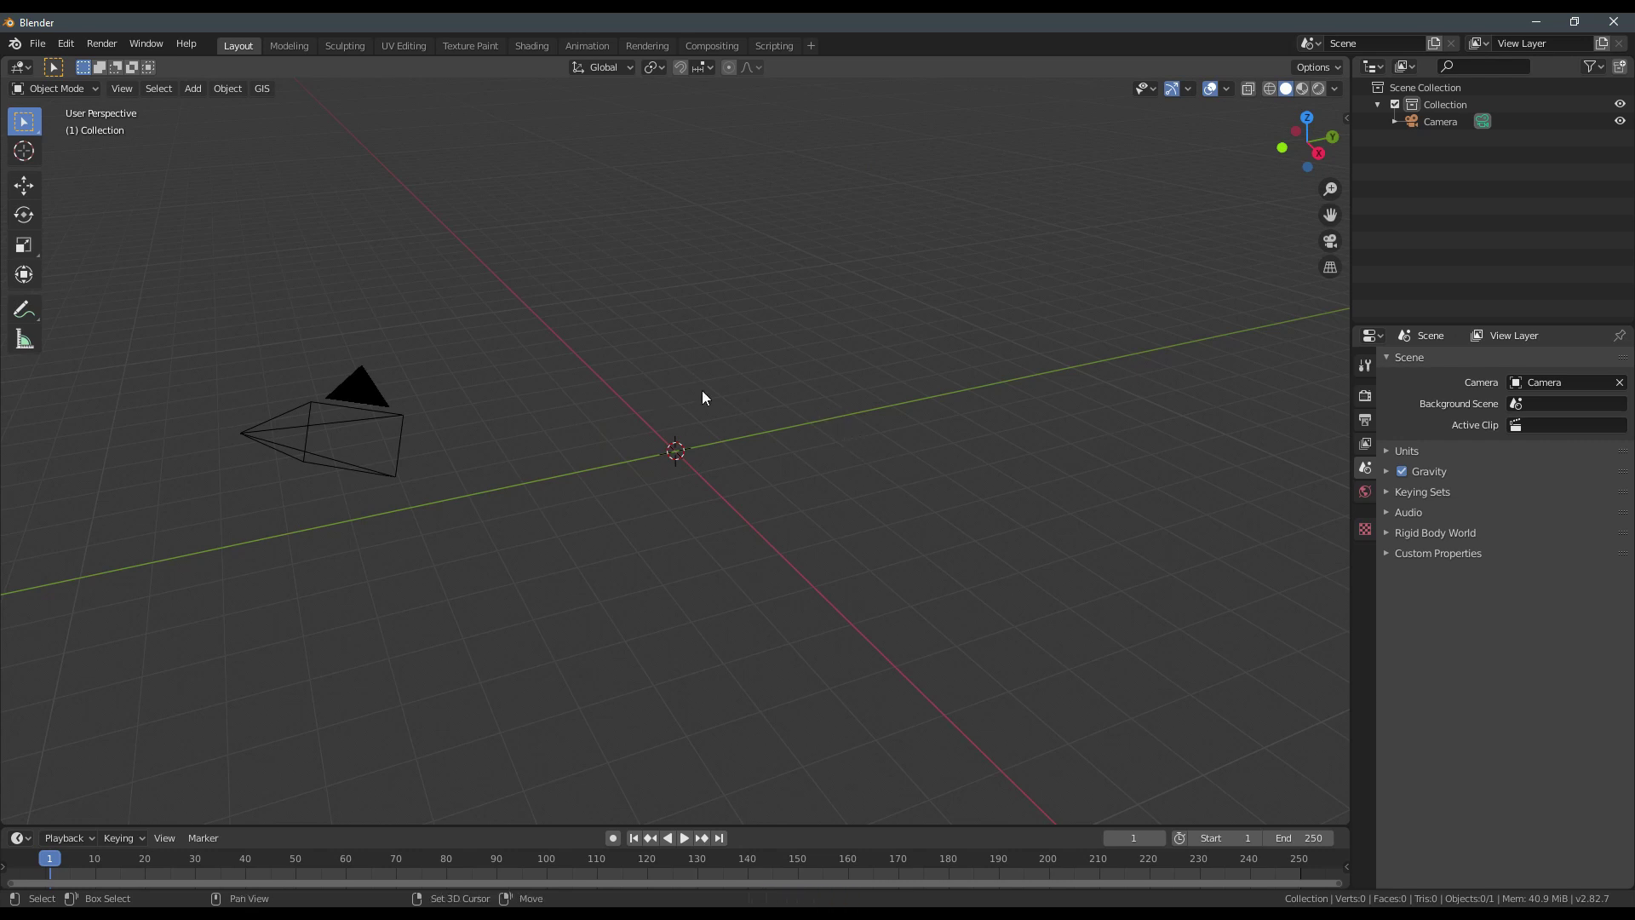
Add a UV sphere mesh at the world origin.
key("shift+a")
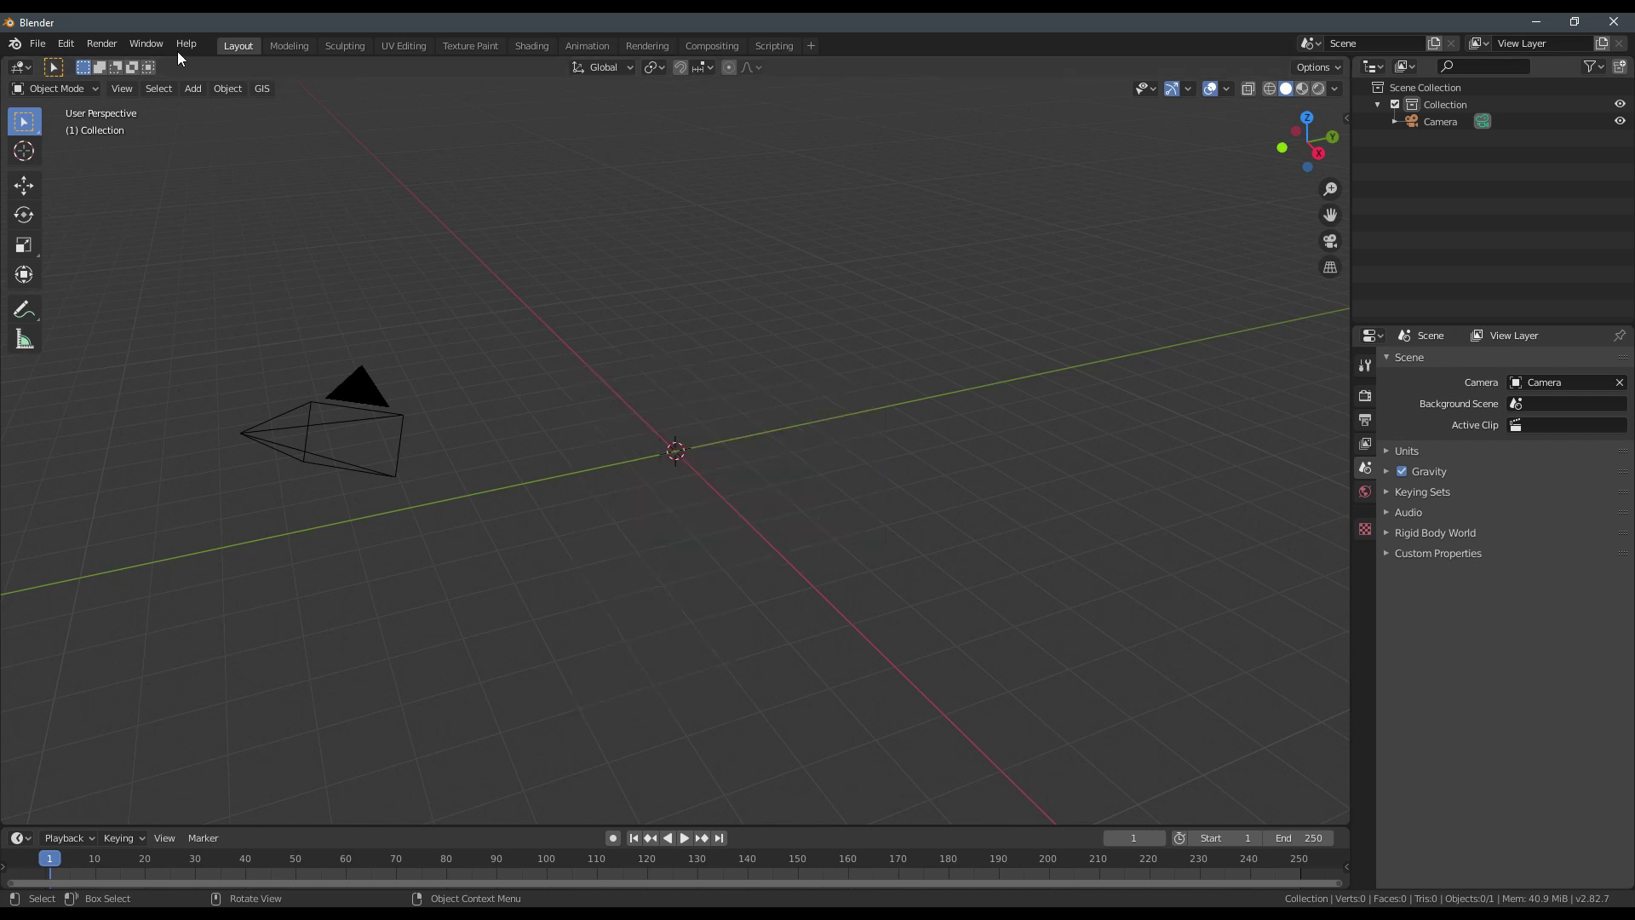
left_click(194, 89)
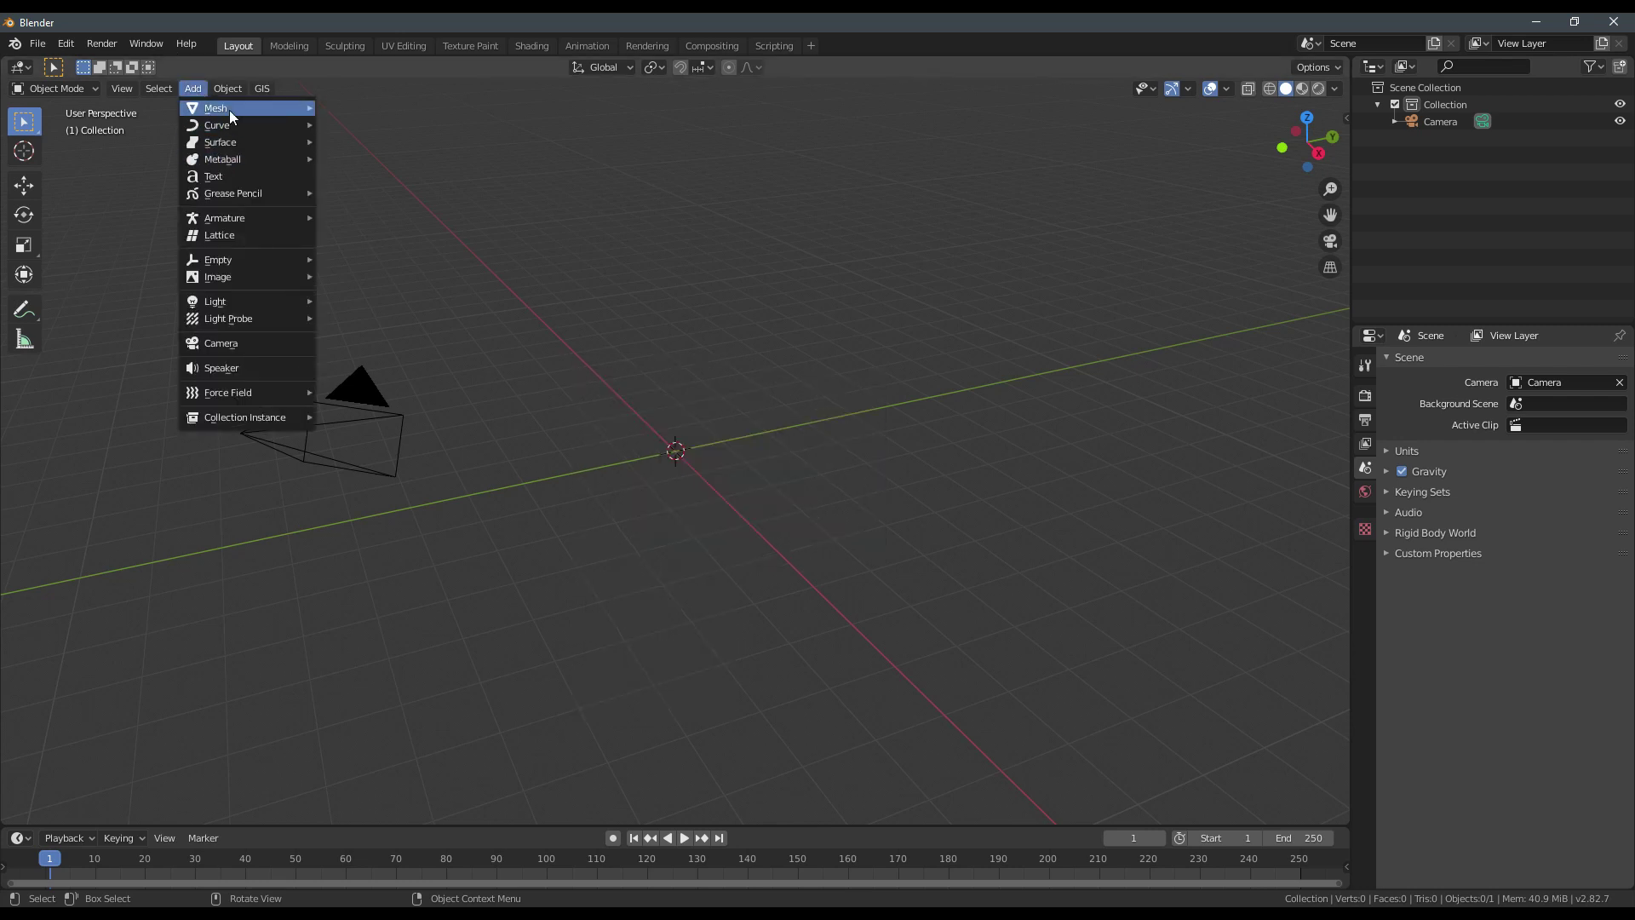
mouse_move(243, 107)
left_click(376, 159)
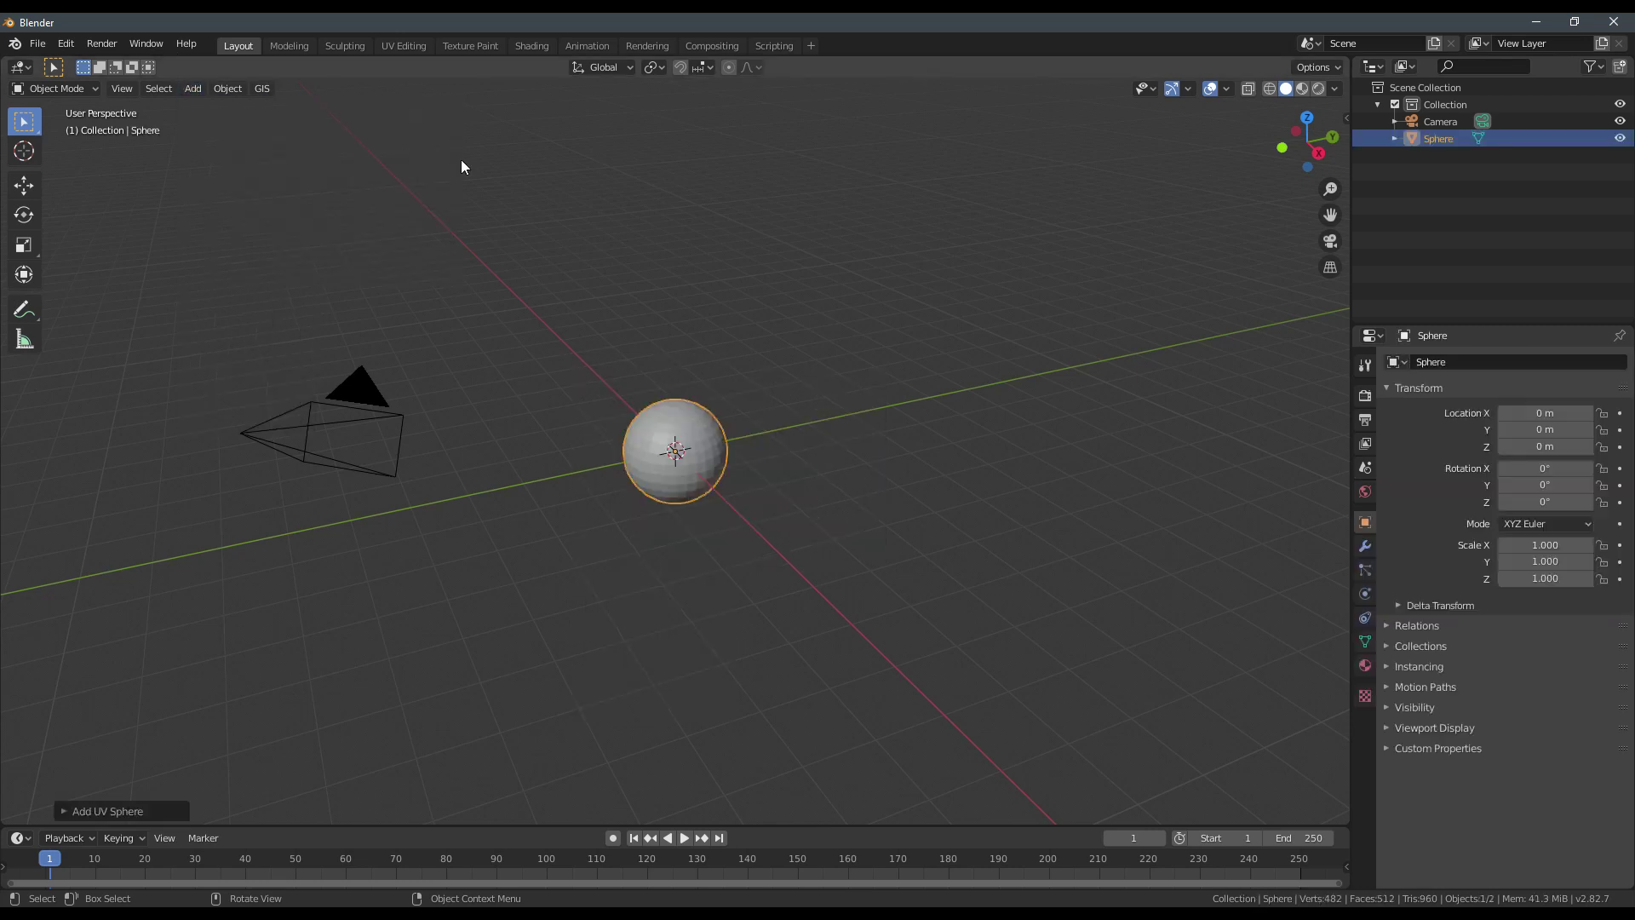
Set the new UV sphere's resolution to 128 segments and 64 rings.
scroll(587, 571, "up", 5)
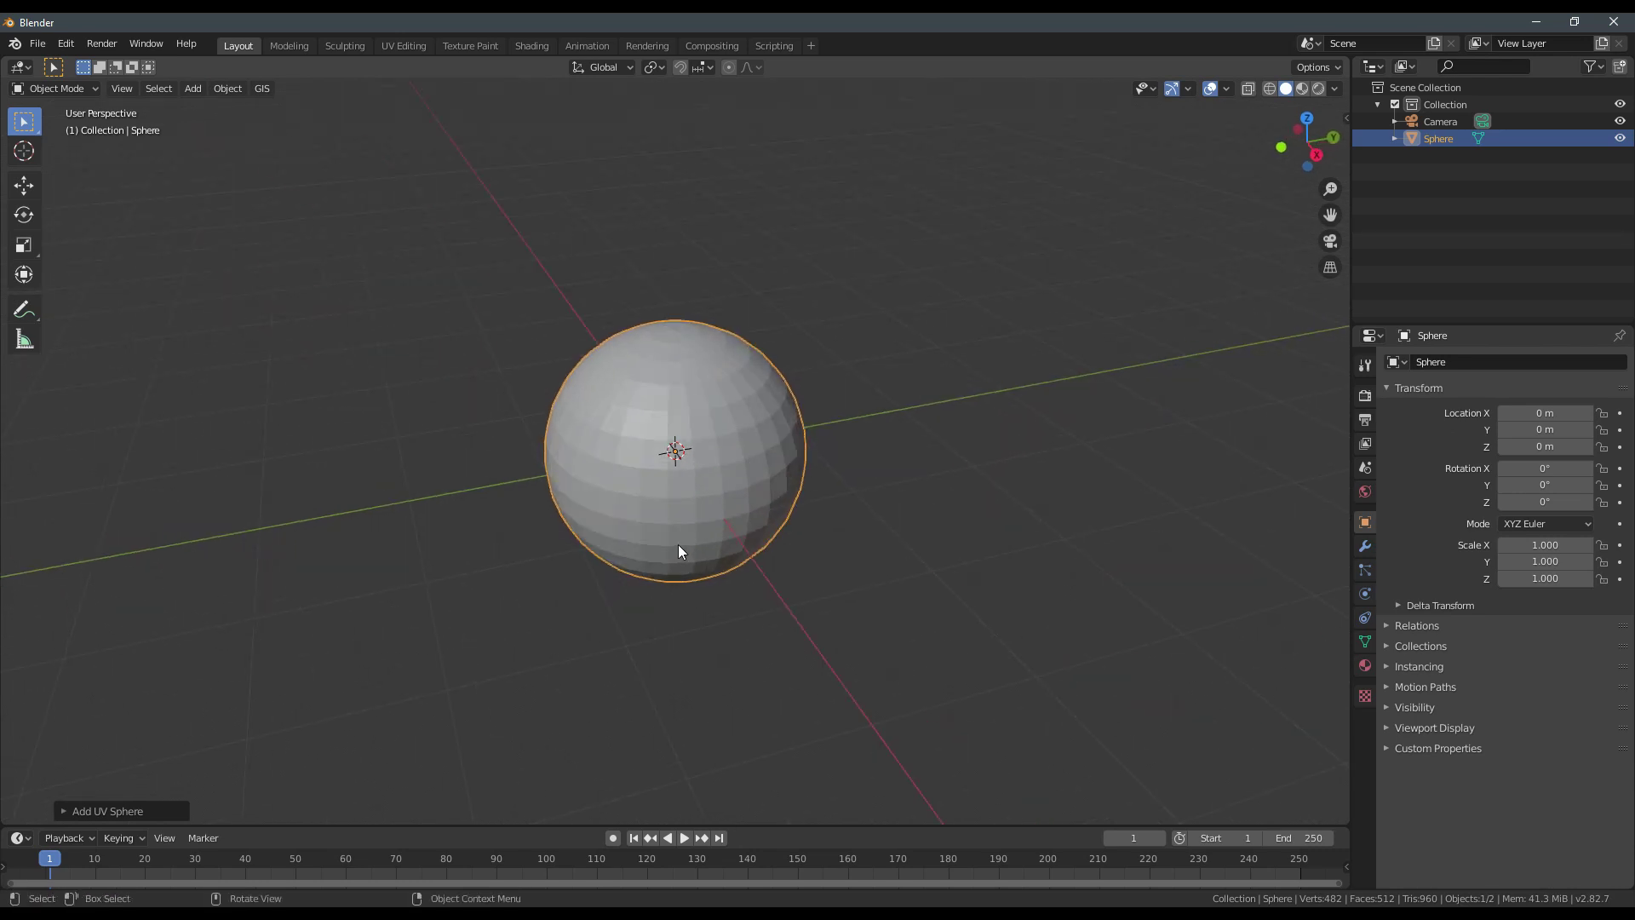
scroll(679, 536, "up", 3)
scroll(682, 529, "down", 1)
left_click(134, 810)
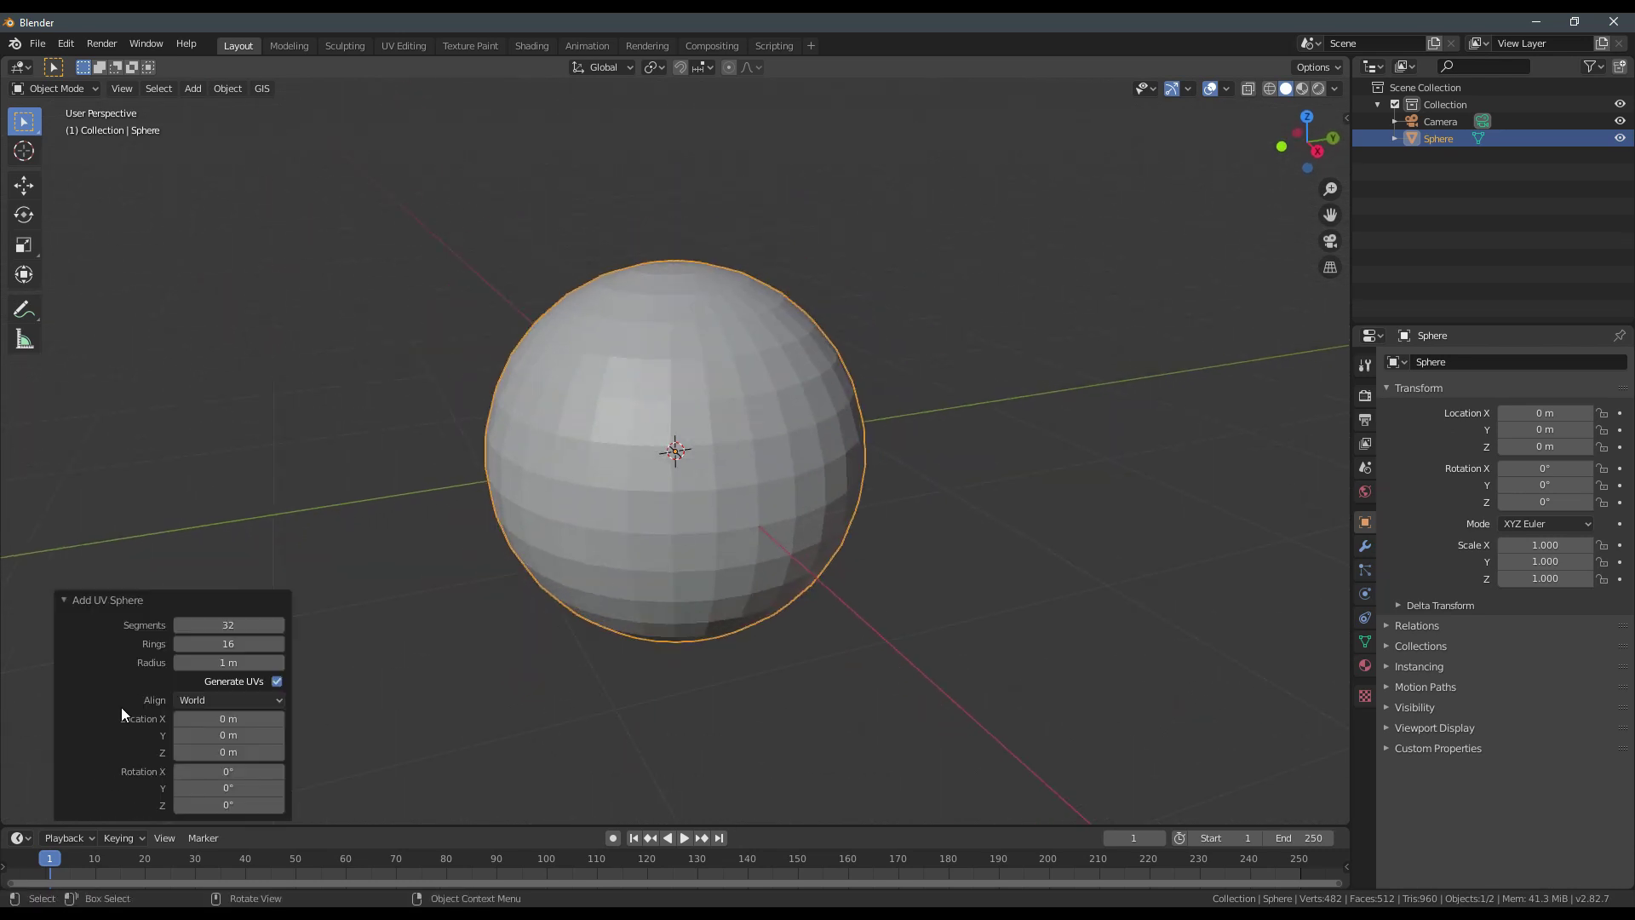
left_click(86, 603)
left_click(96, 811)
left_click(255, 629)
type("128")
key("Return")
left_click(239, 643)
type("64")
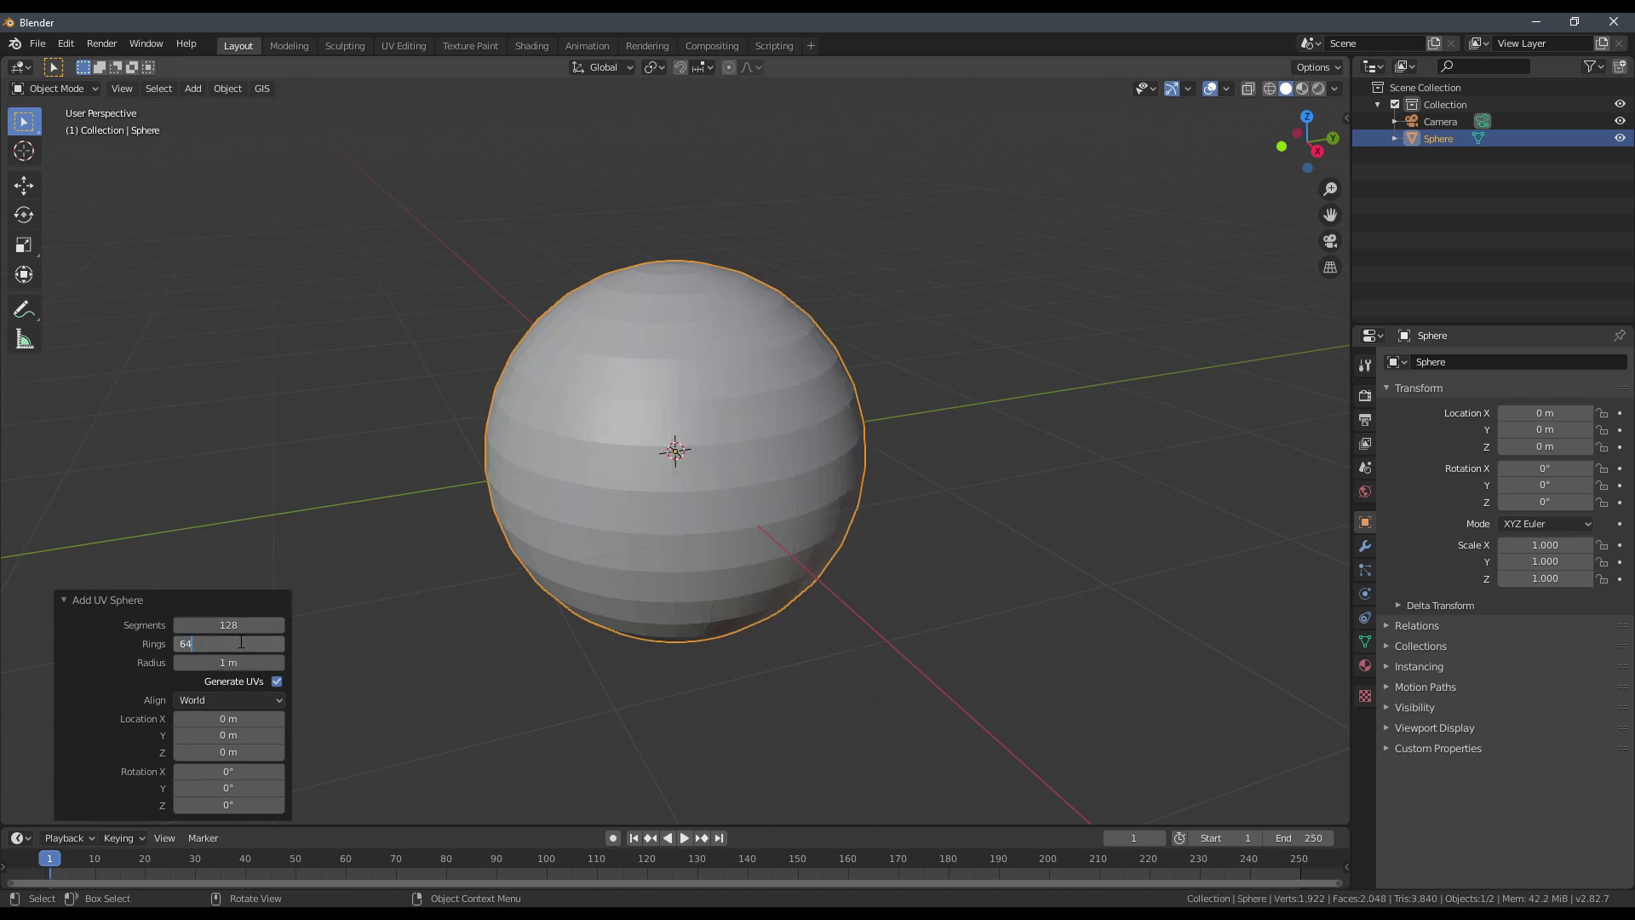
key("Return")
left_click(101, 601)
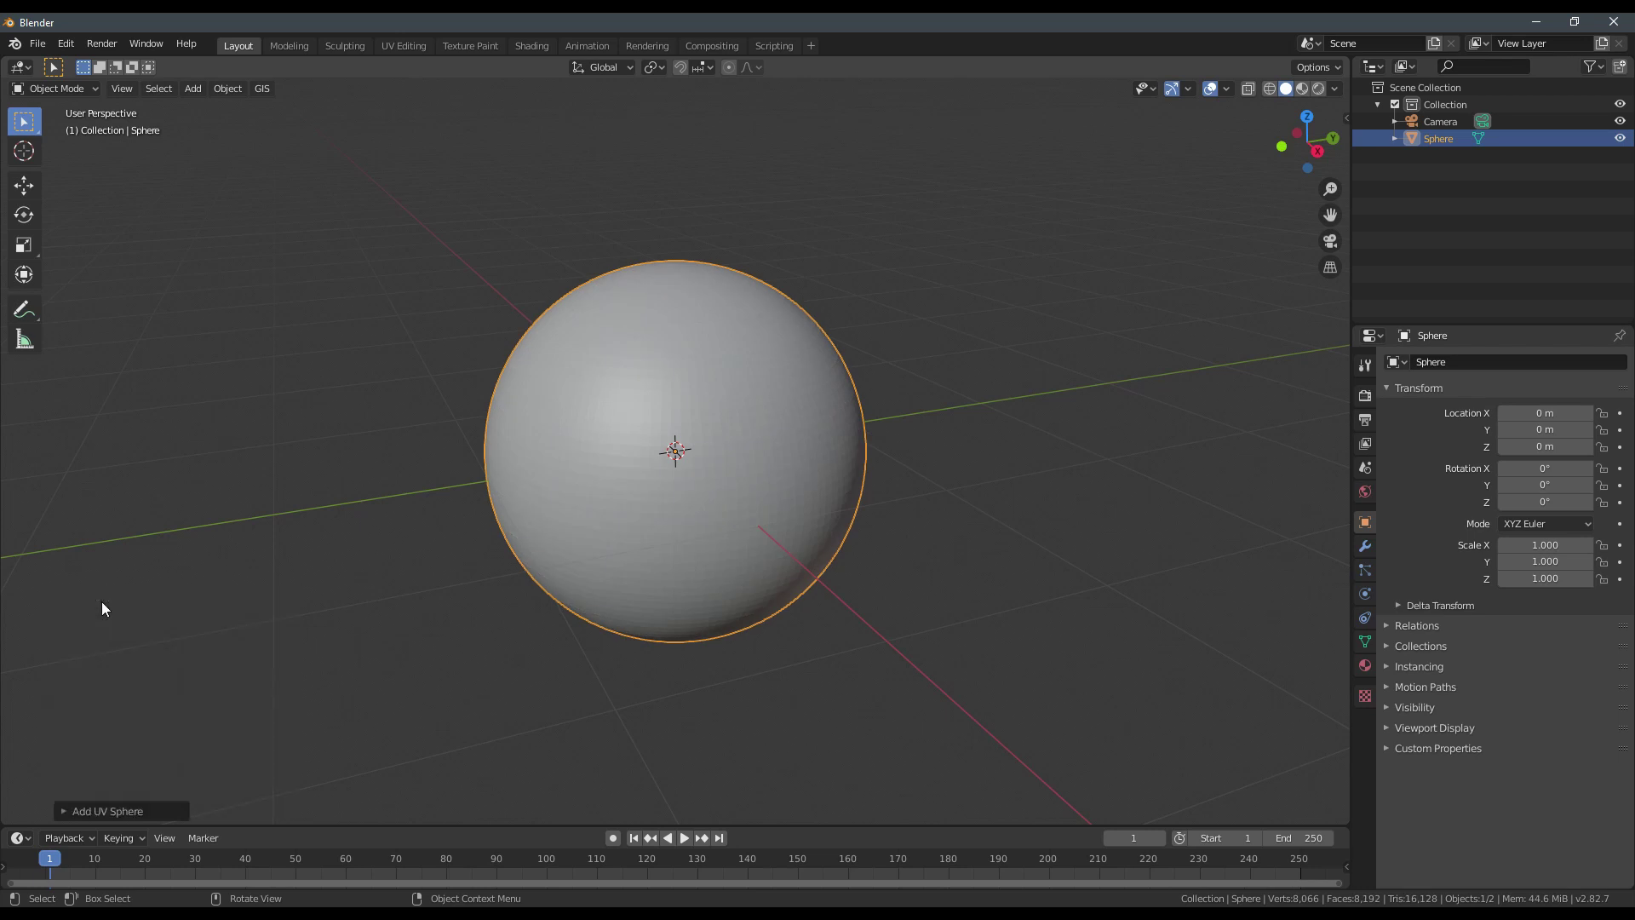
Apply smooth shading to the sphere.
middle_click_drag(569, 574, 607, 584)
scroll(707, 605, "up", 3)
middle_click_drag(707, 605, 639, 588)
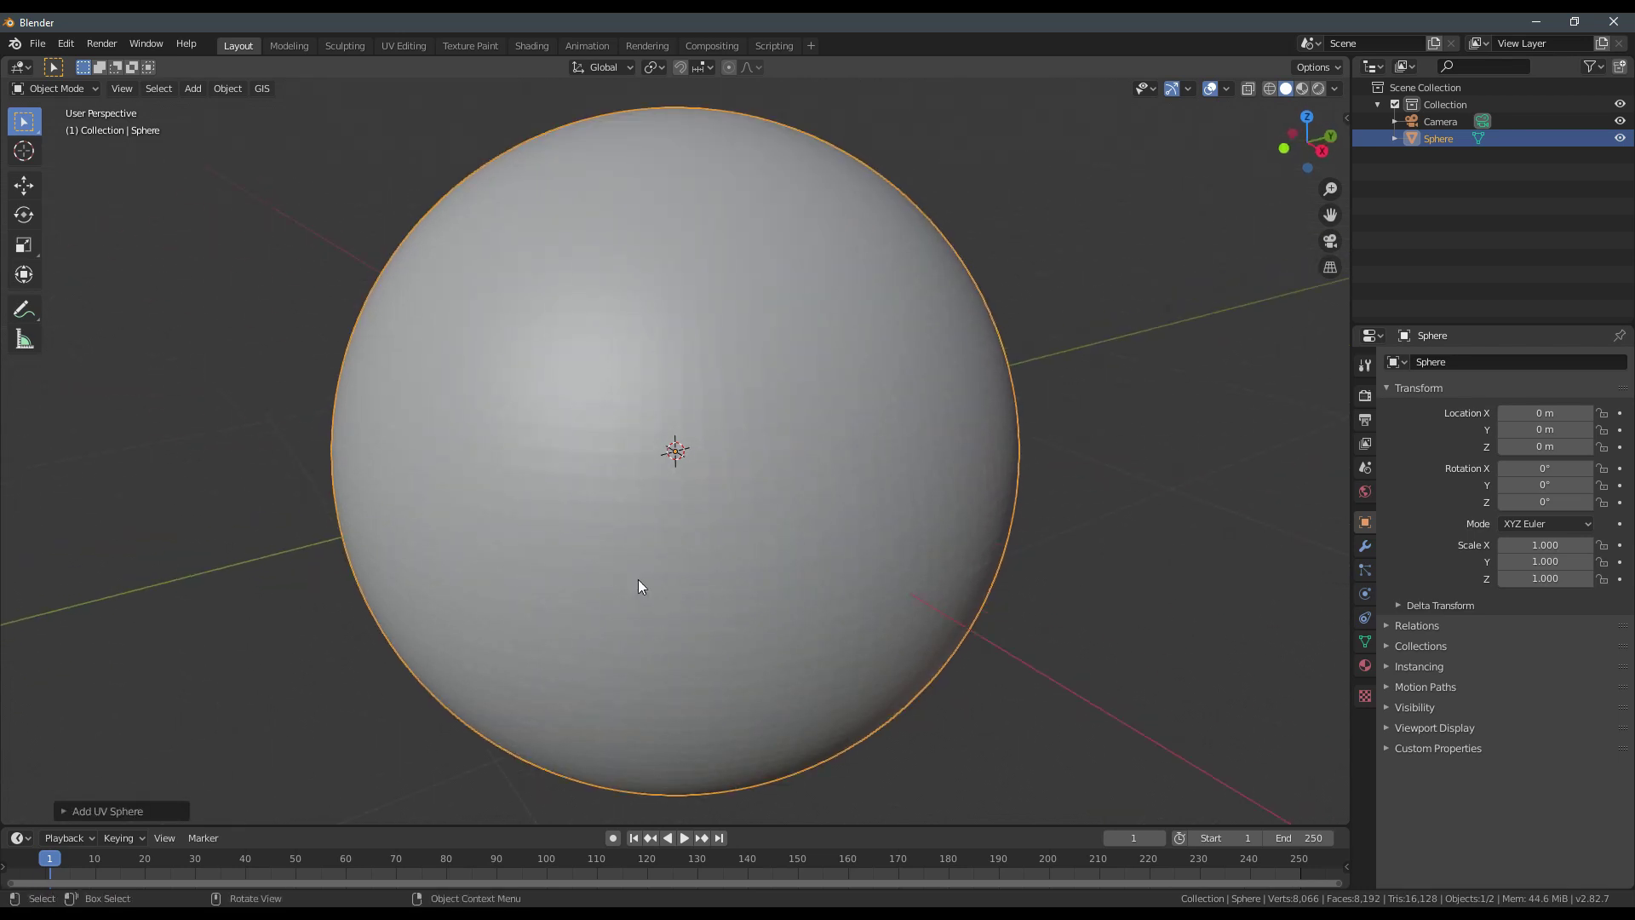
scroll(681, 579, "down", 4)
right_click(737, 483)
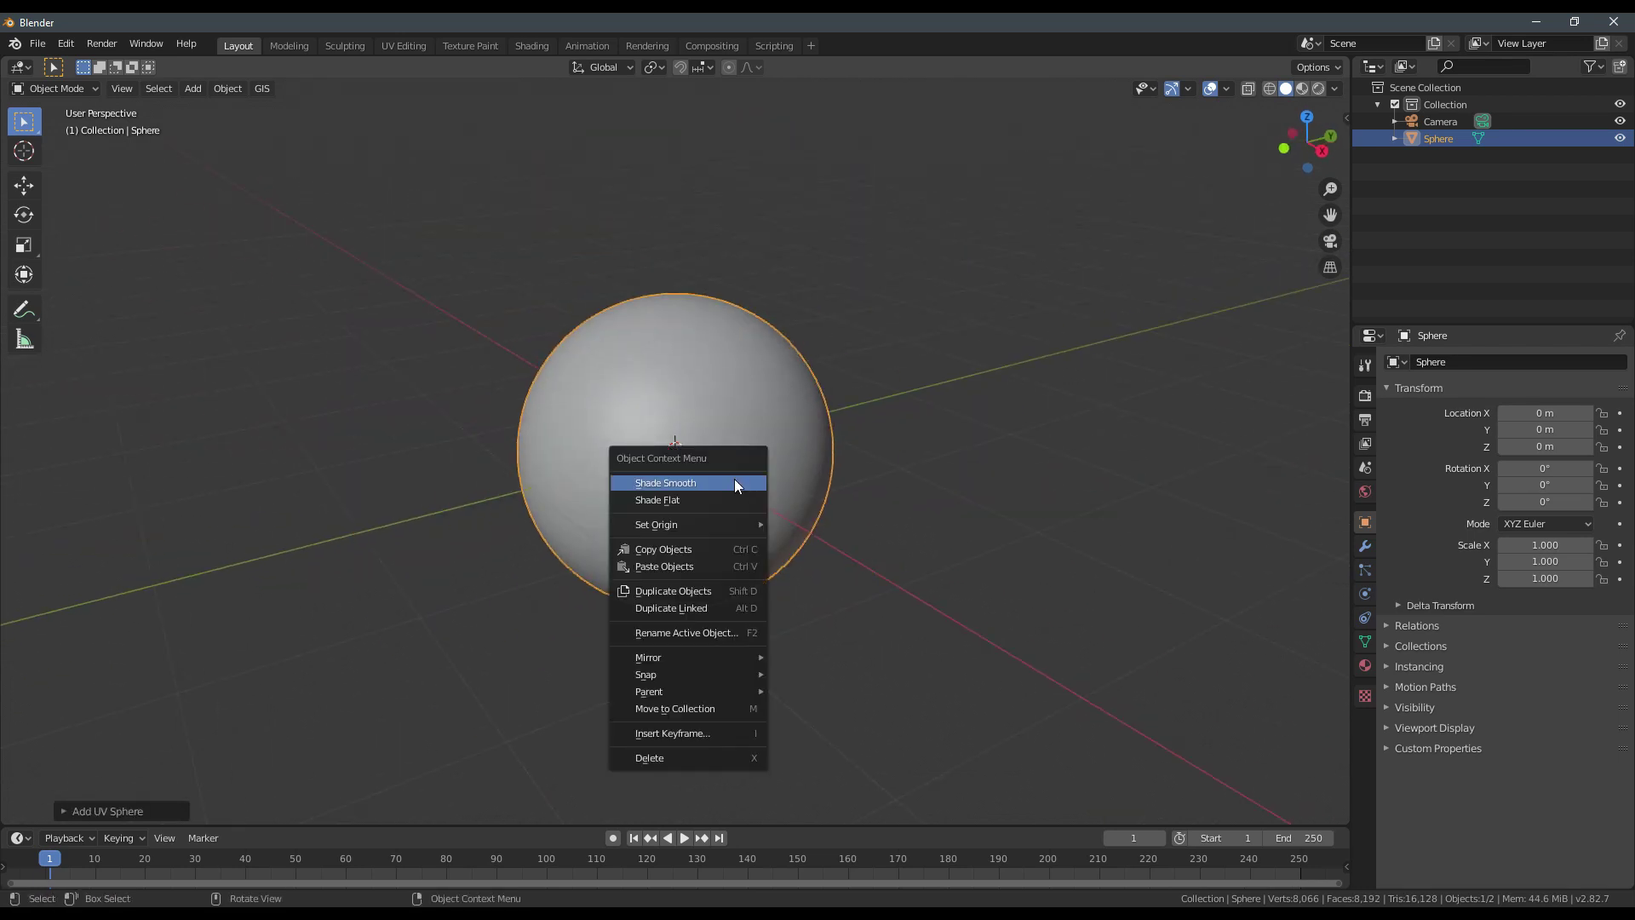
left_click(734, 480)
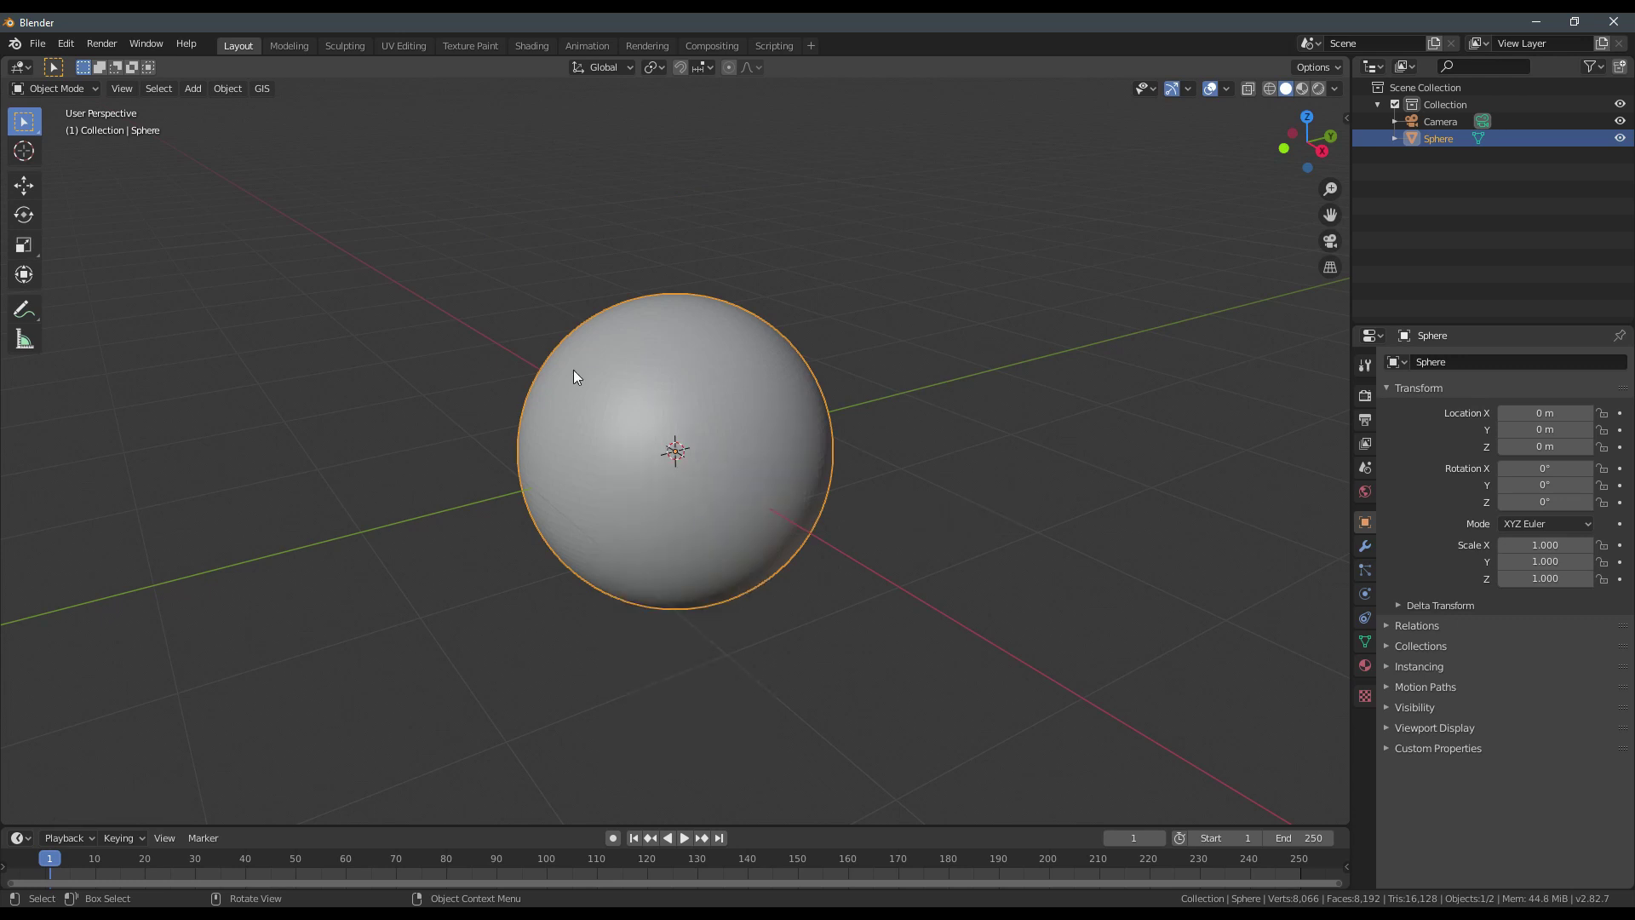
Append the Planet Shader node tree from Planet Shader.blend in the download package folder.
middle_click_drag(730, 566, 709, 541)
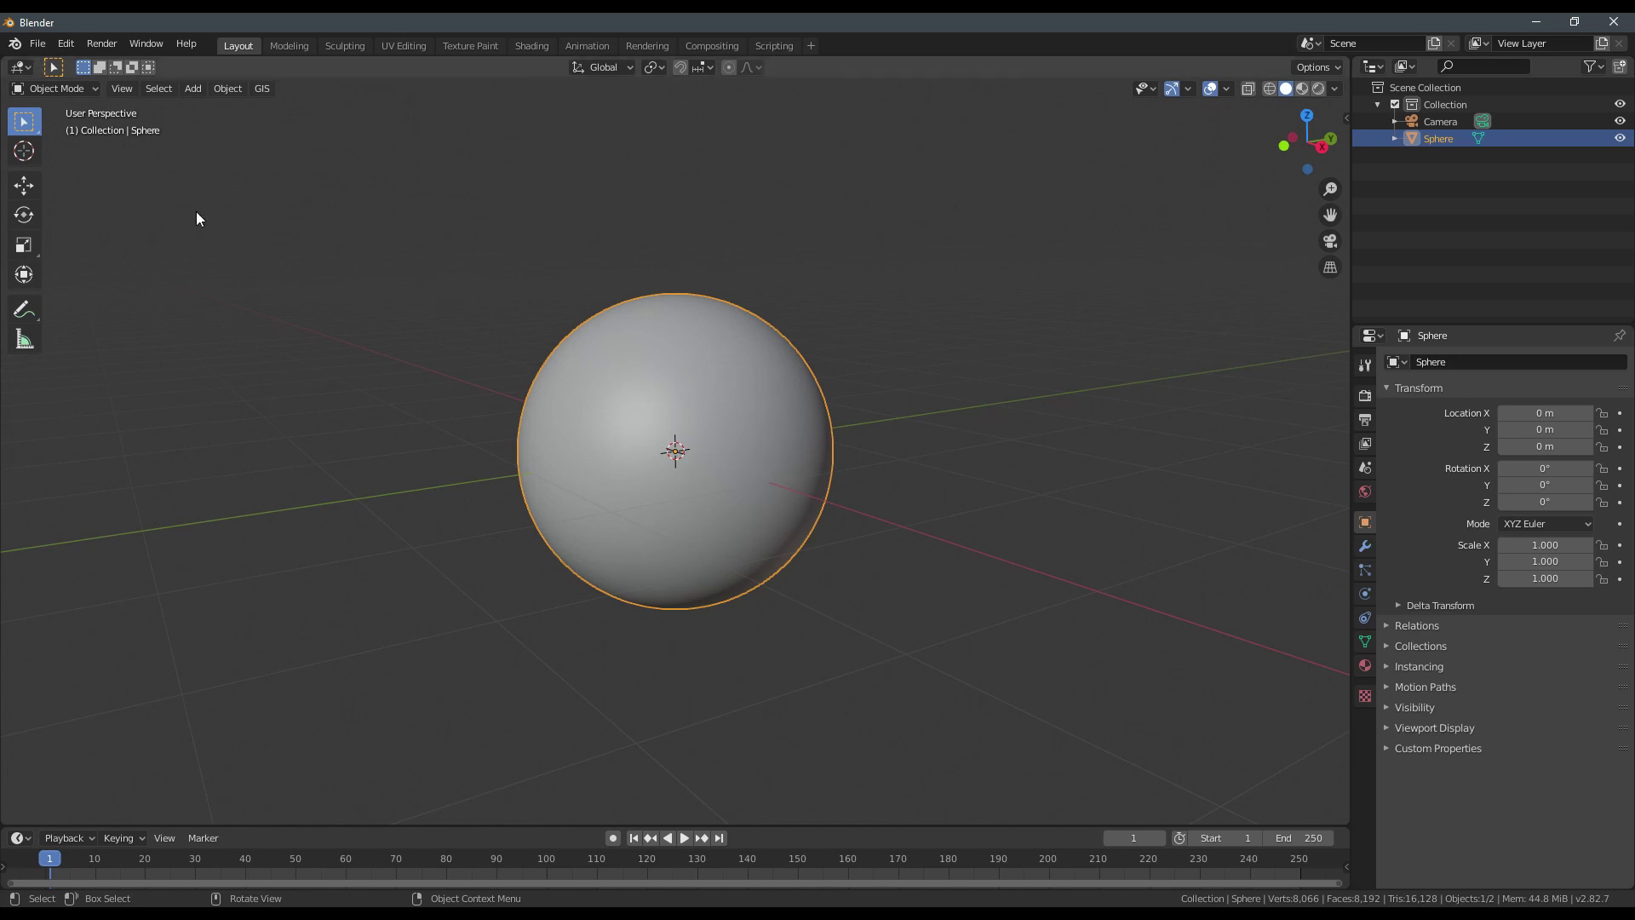
scroll(453, 393, "down", 3)
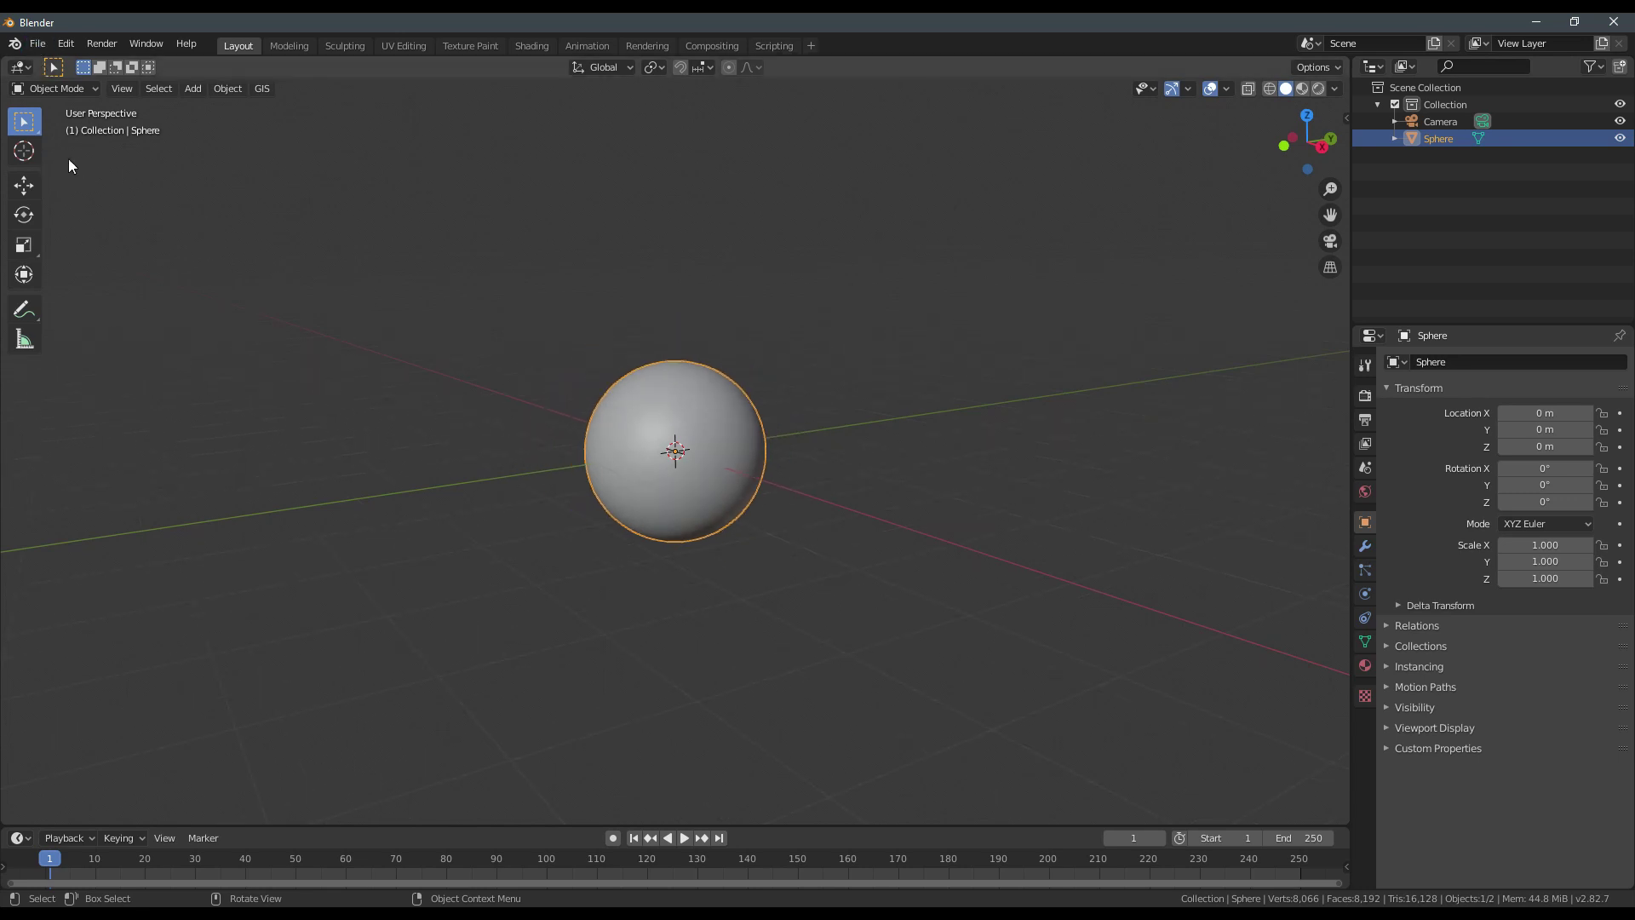
left_click(40, 43)
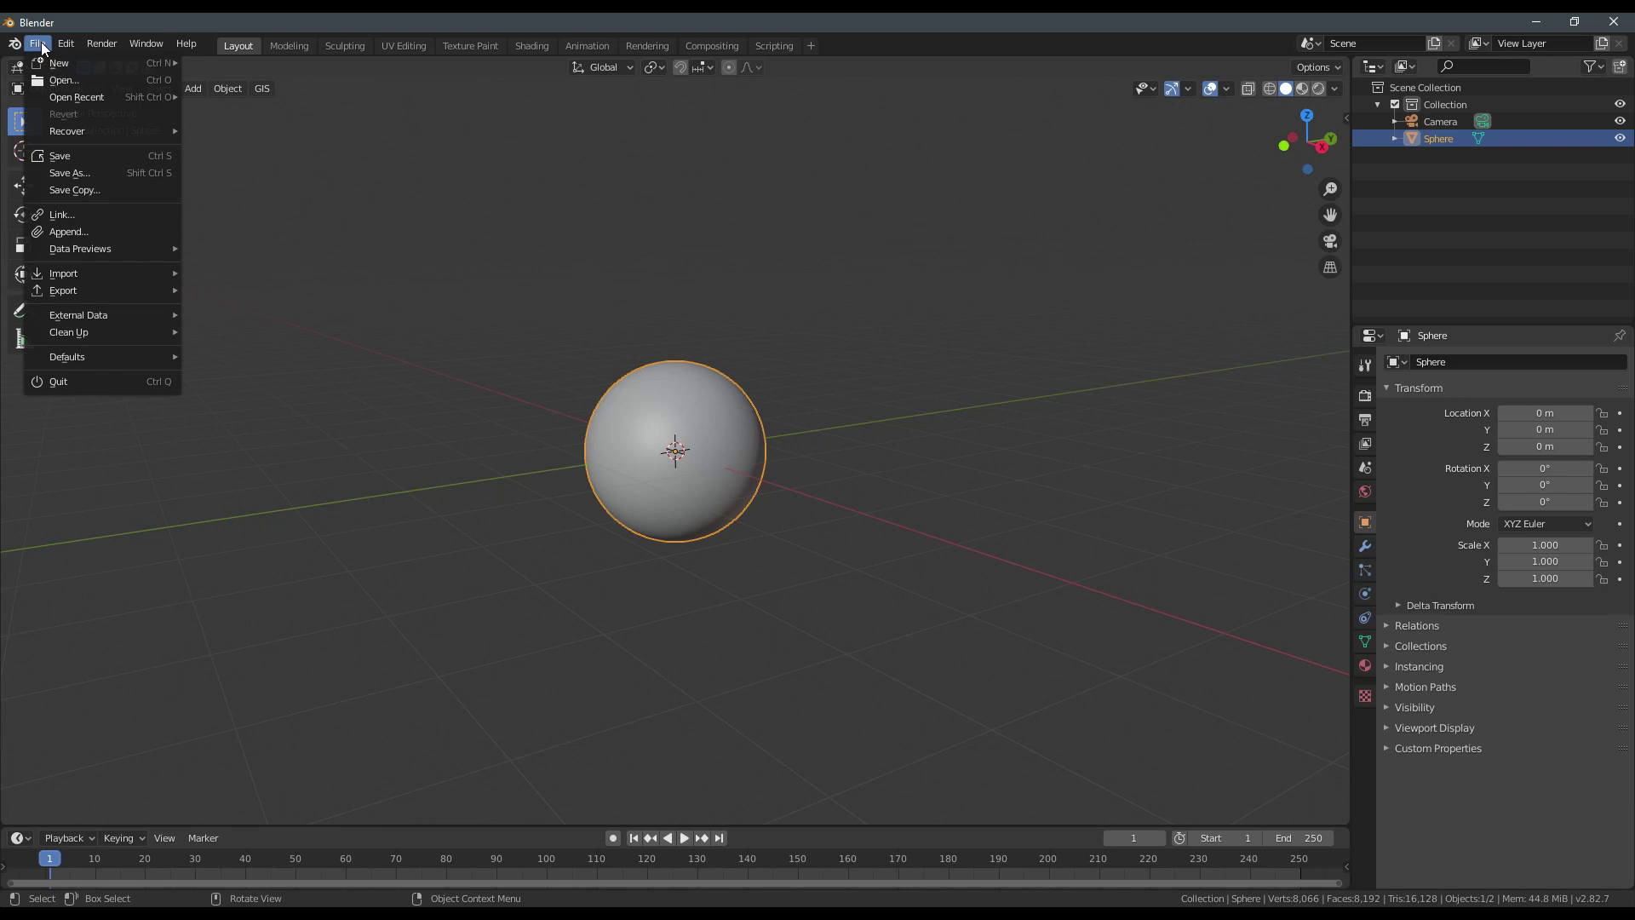
left_click(95, 230)
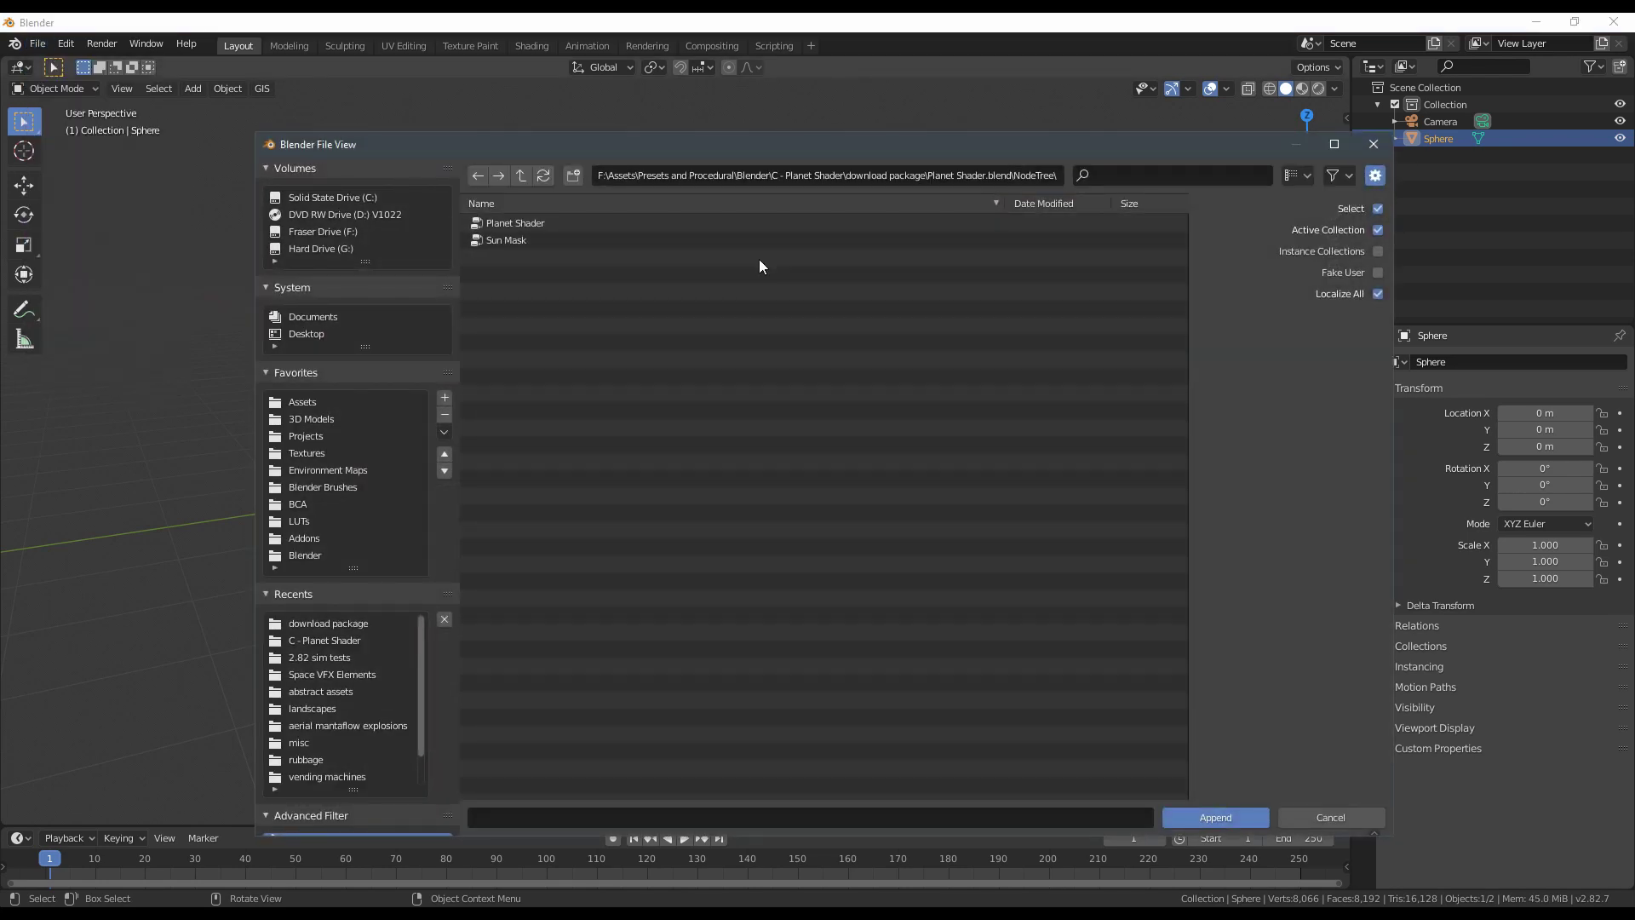
left_click(351, 622)
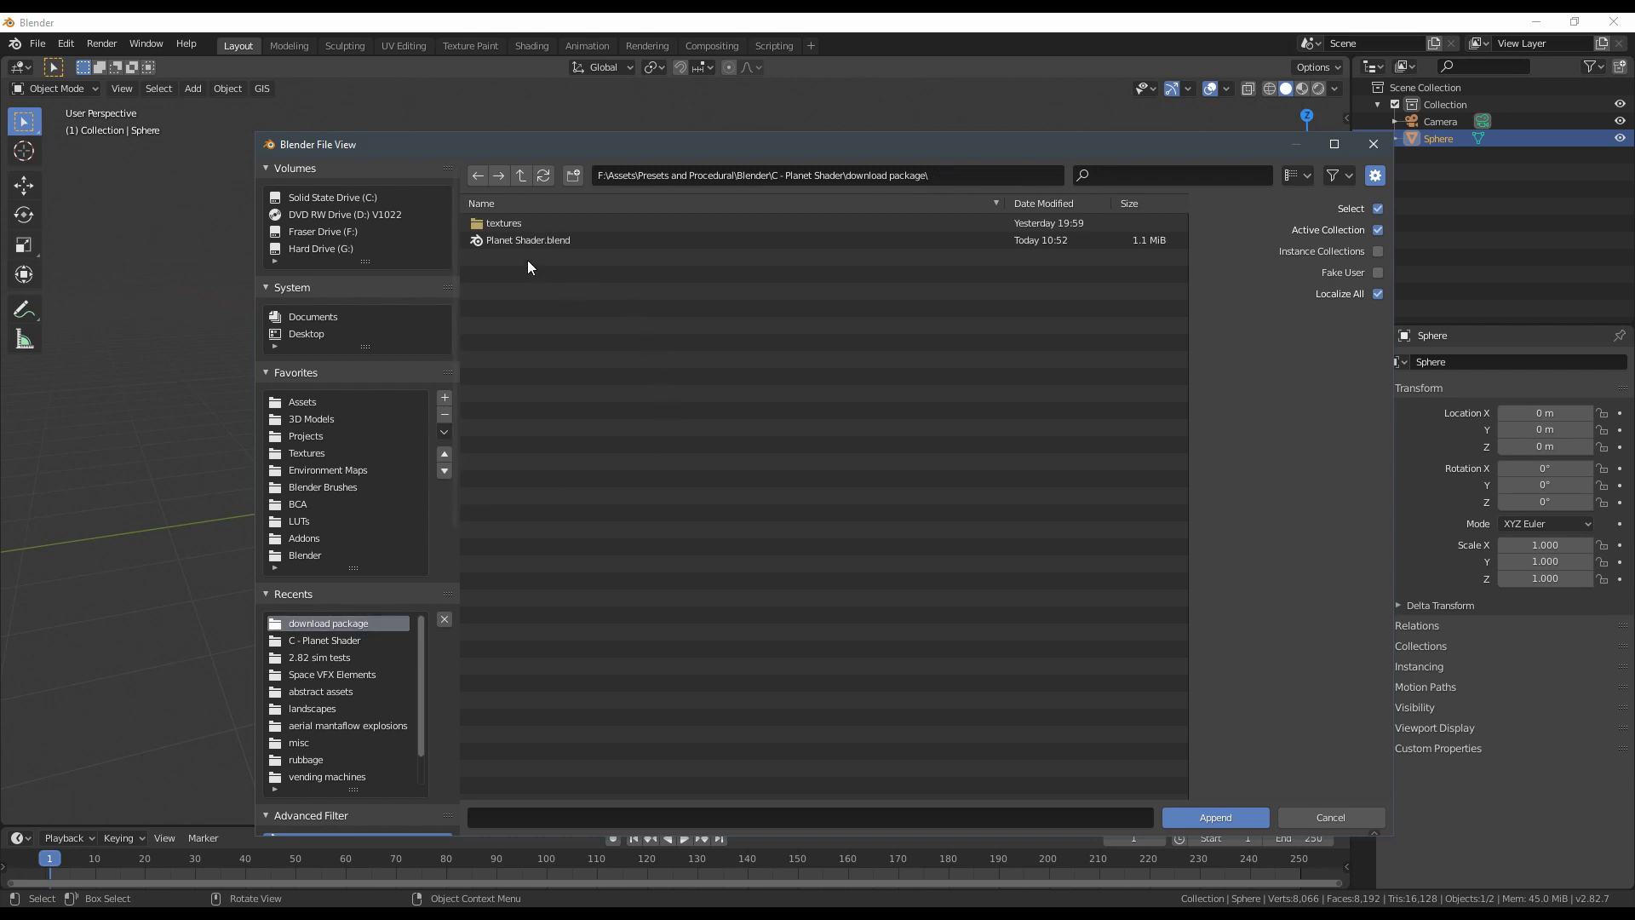
double_click(506, 238)
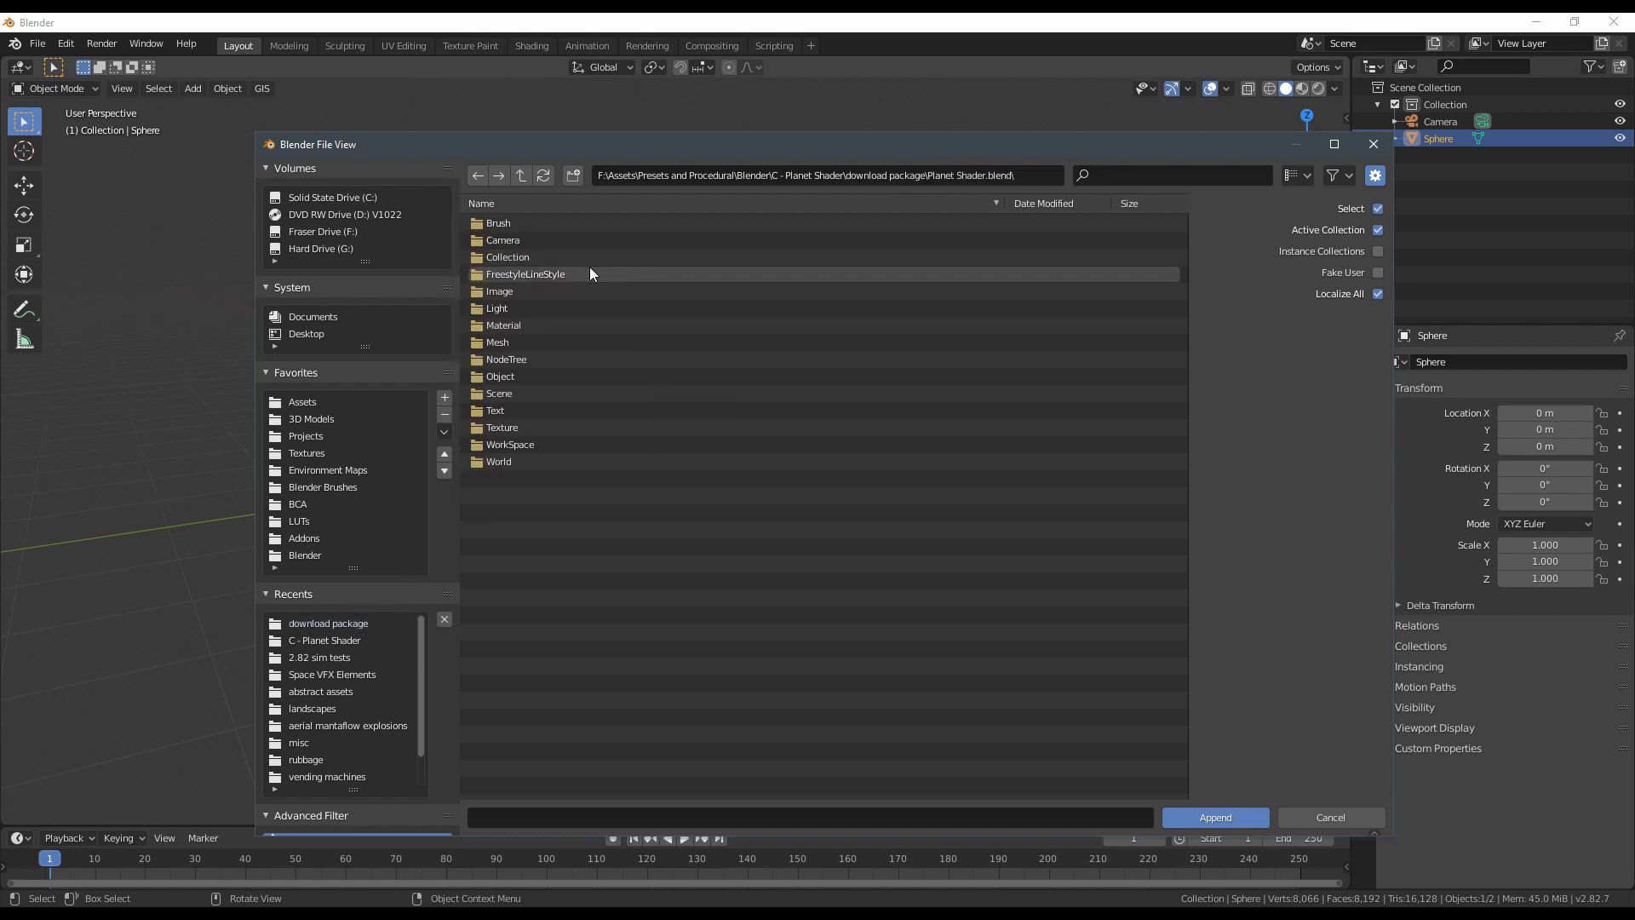
double_click(537, 358)
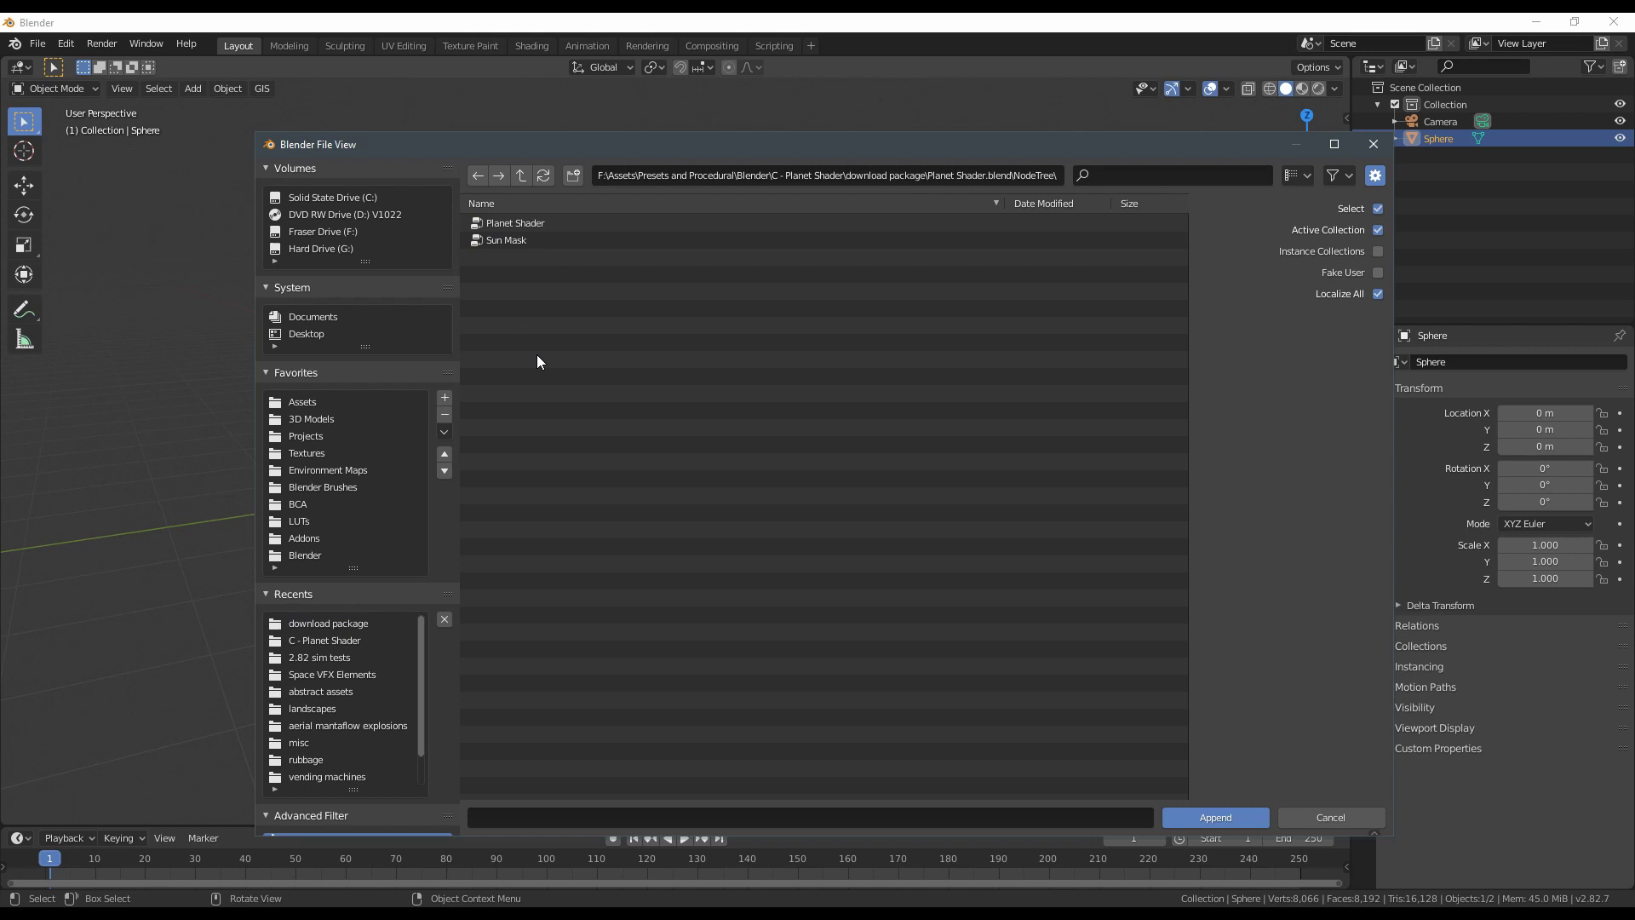
double_click(535, 222)
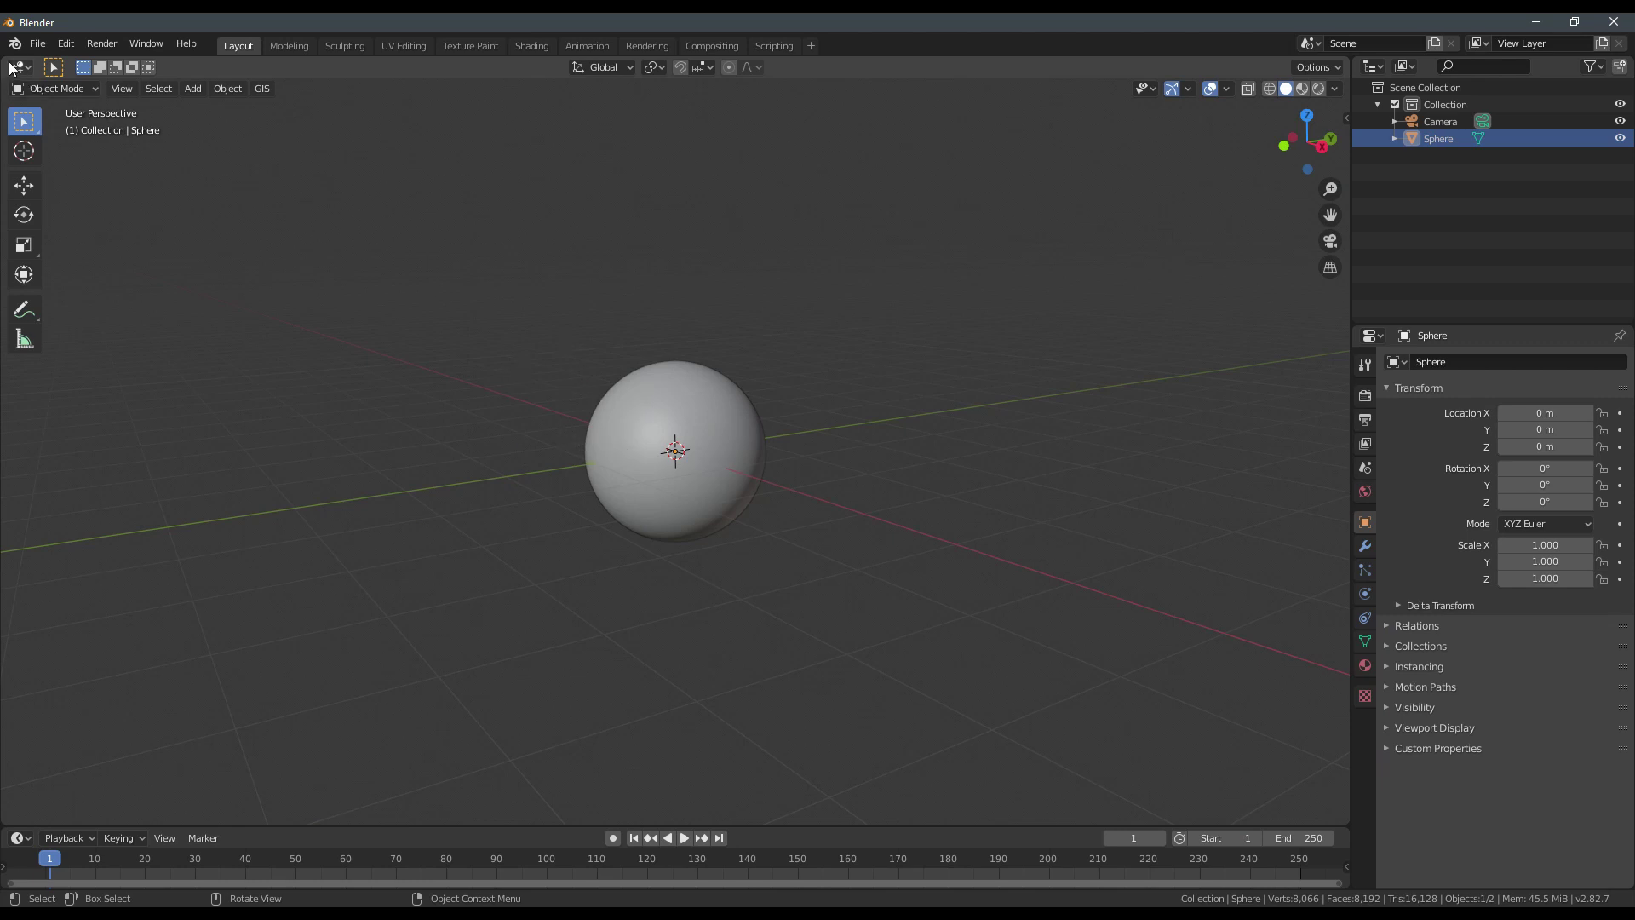
Open the render properties and switch the 3D viewport to Rendered shading.
middle_click_drag(804, 463, 799, 471)
left_click(1365, 395)
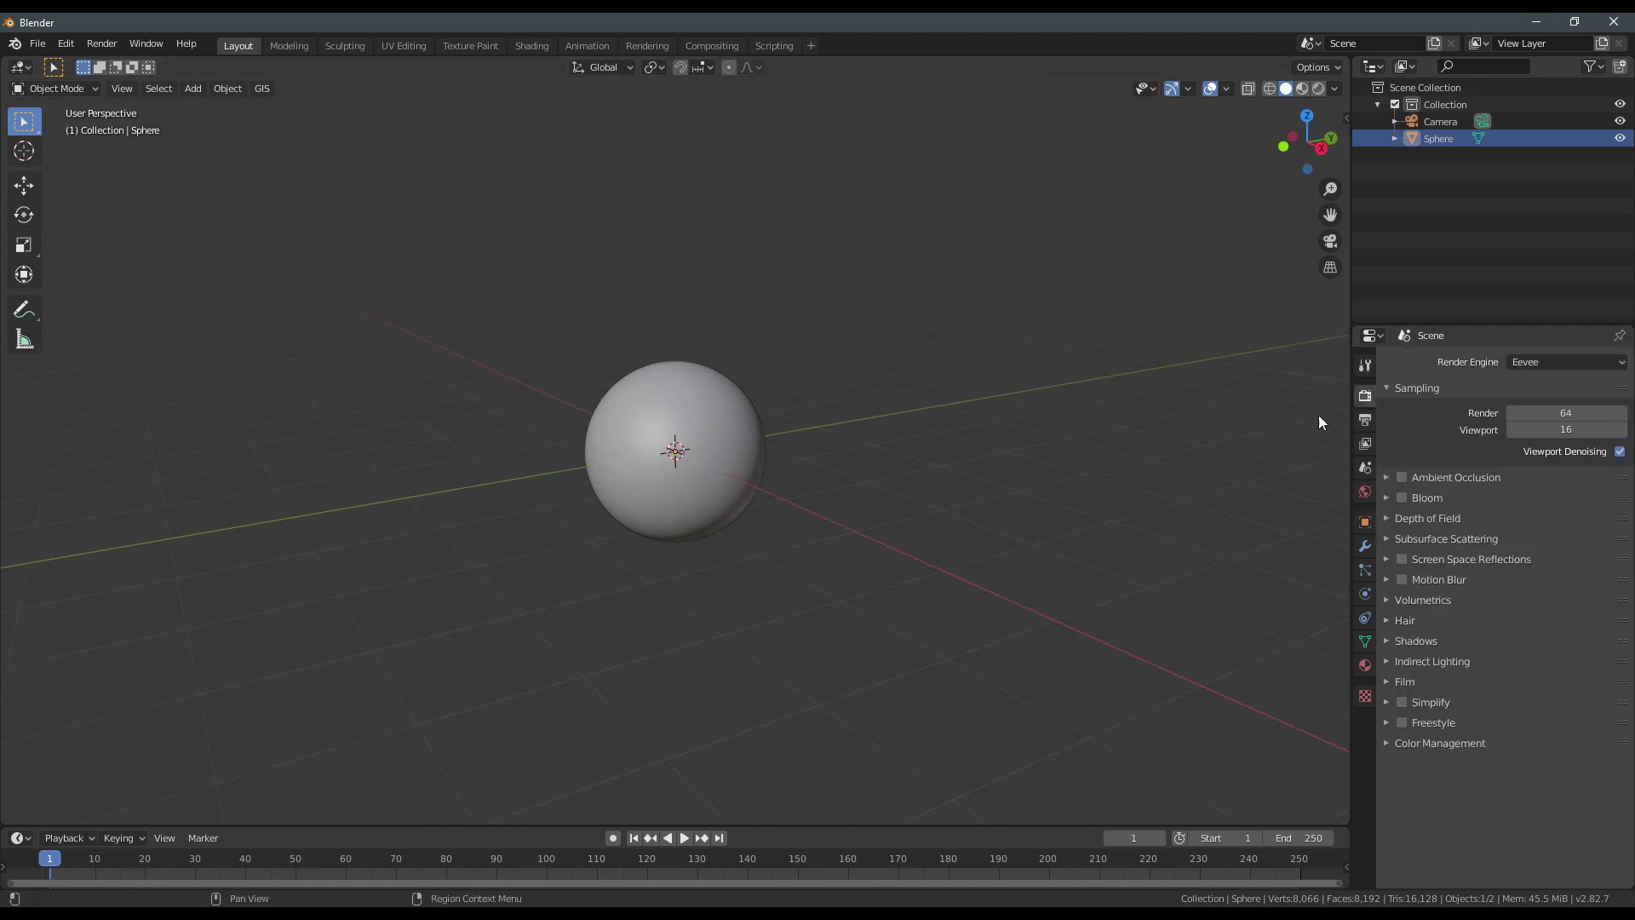
key("z")
left_click(1164, 365)
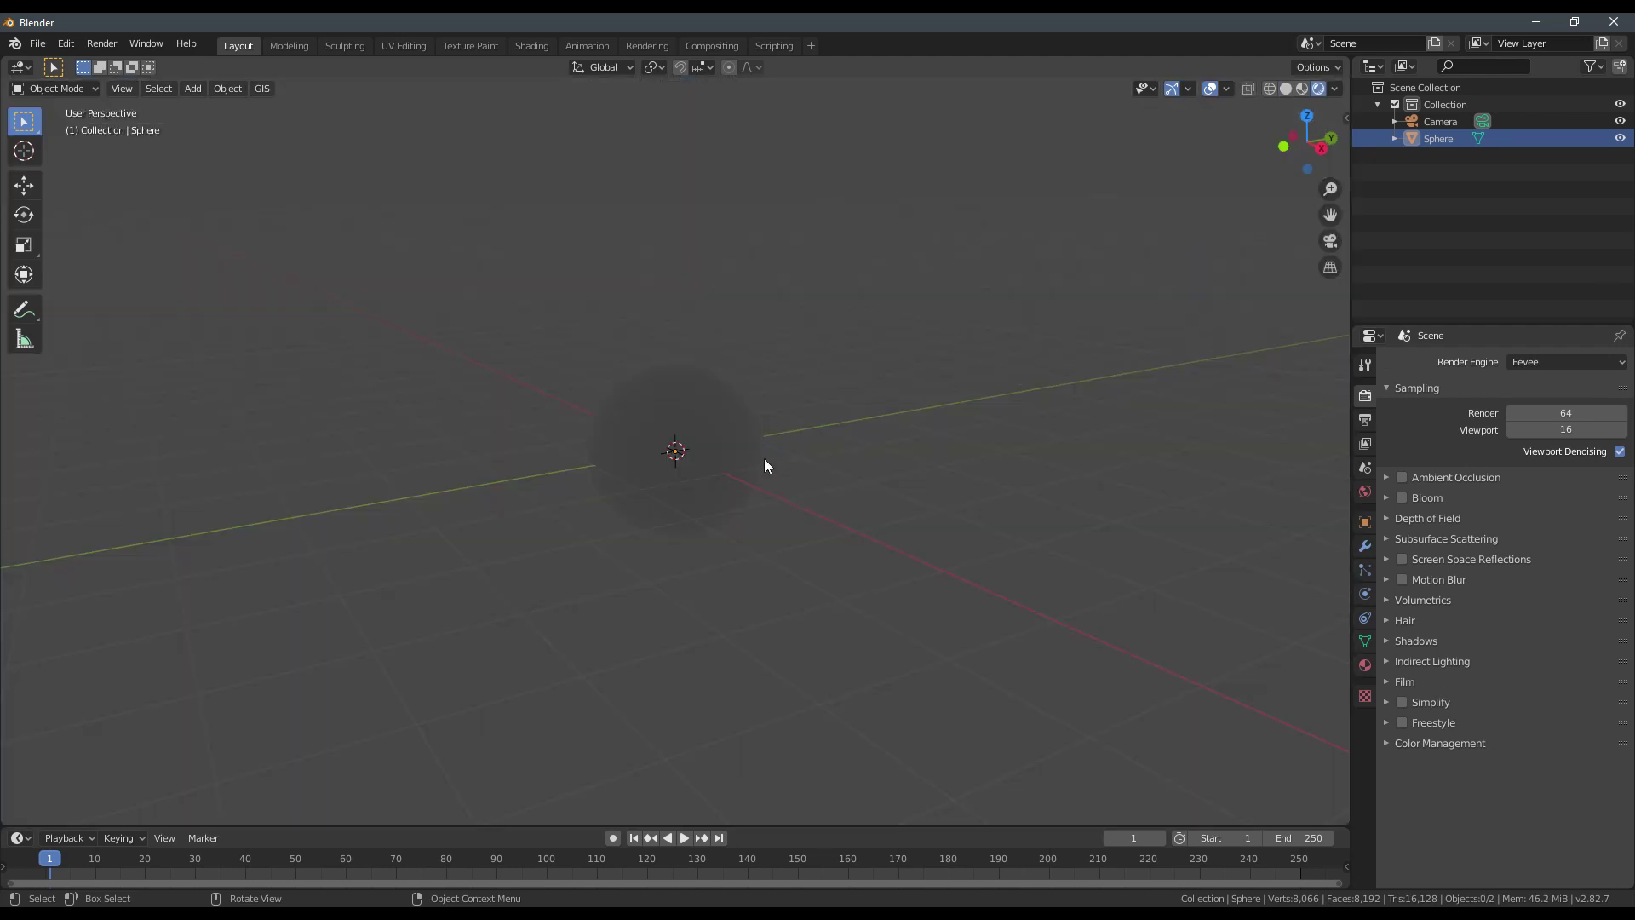
key("z")
left_click(999, 385)
key("z")
left_click(989, 264)
Split the 3D viewport vertically and turn the new area into a Shader Editor.
left_click_drag(4, 60, 591, 91)
left_click(20, 67)
left_click(78, 187)
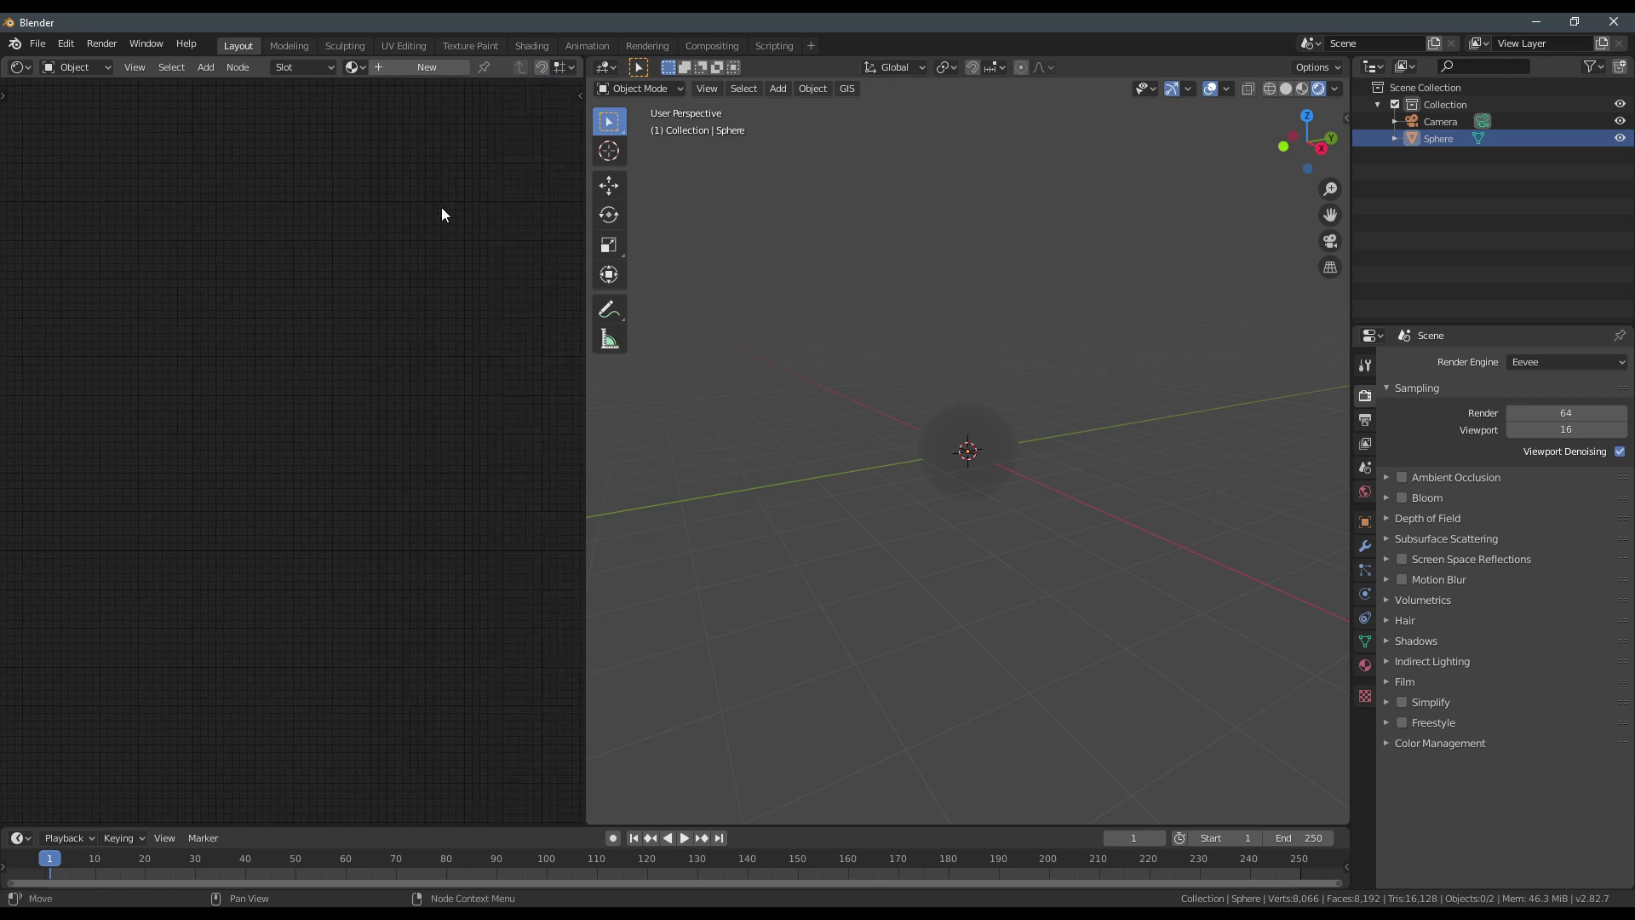
Create a new material on the sphere and name it planet.
left_click(988, 440)
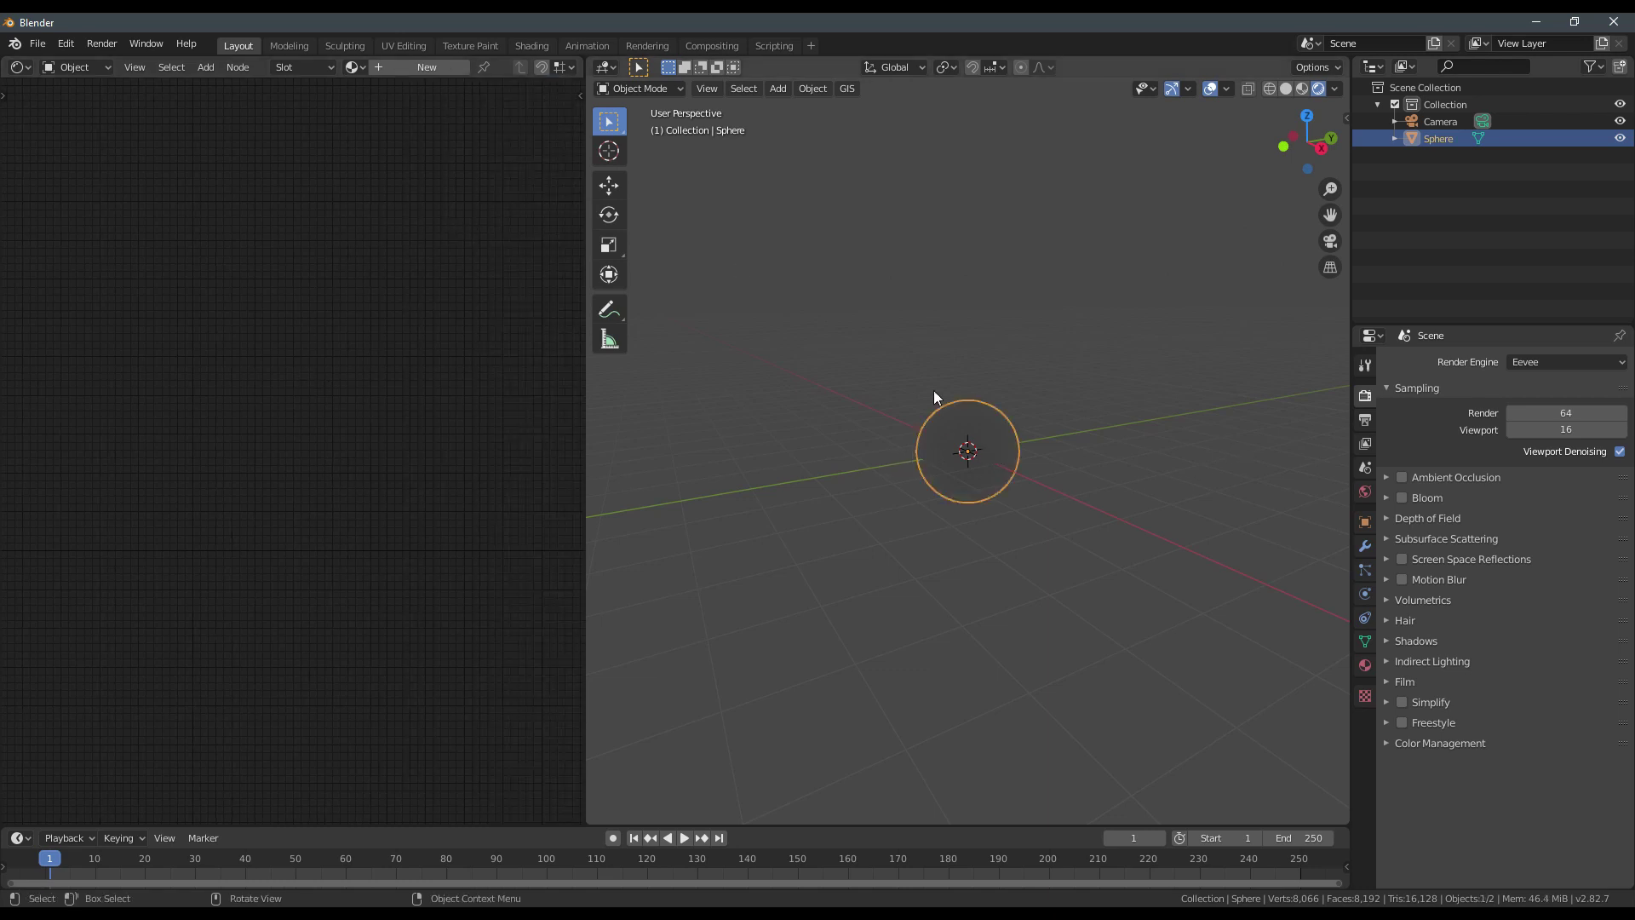
left_click(392, 68)
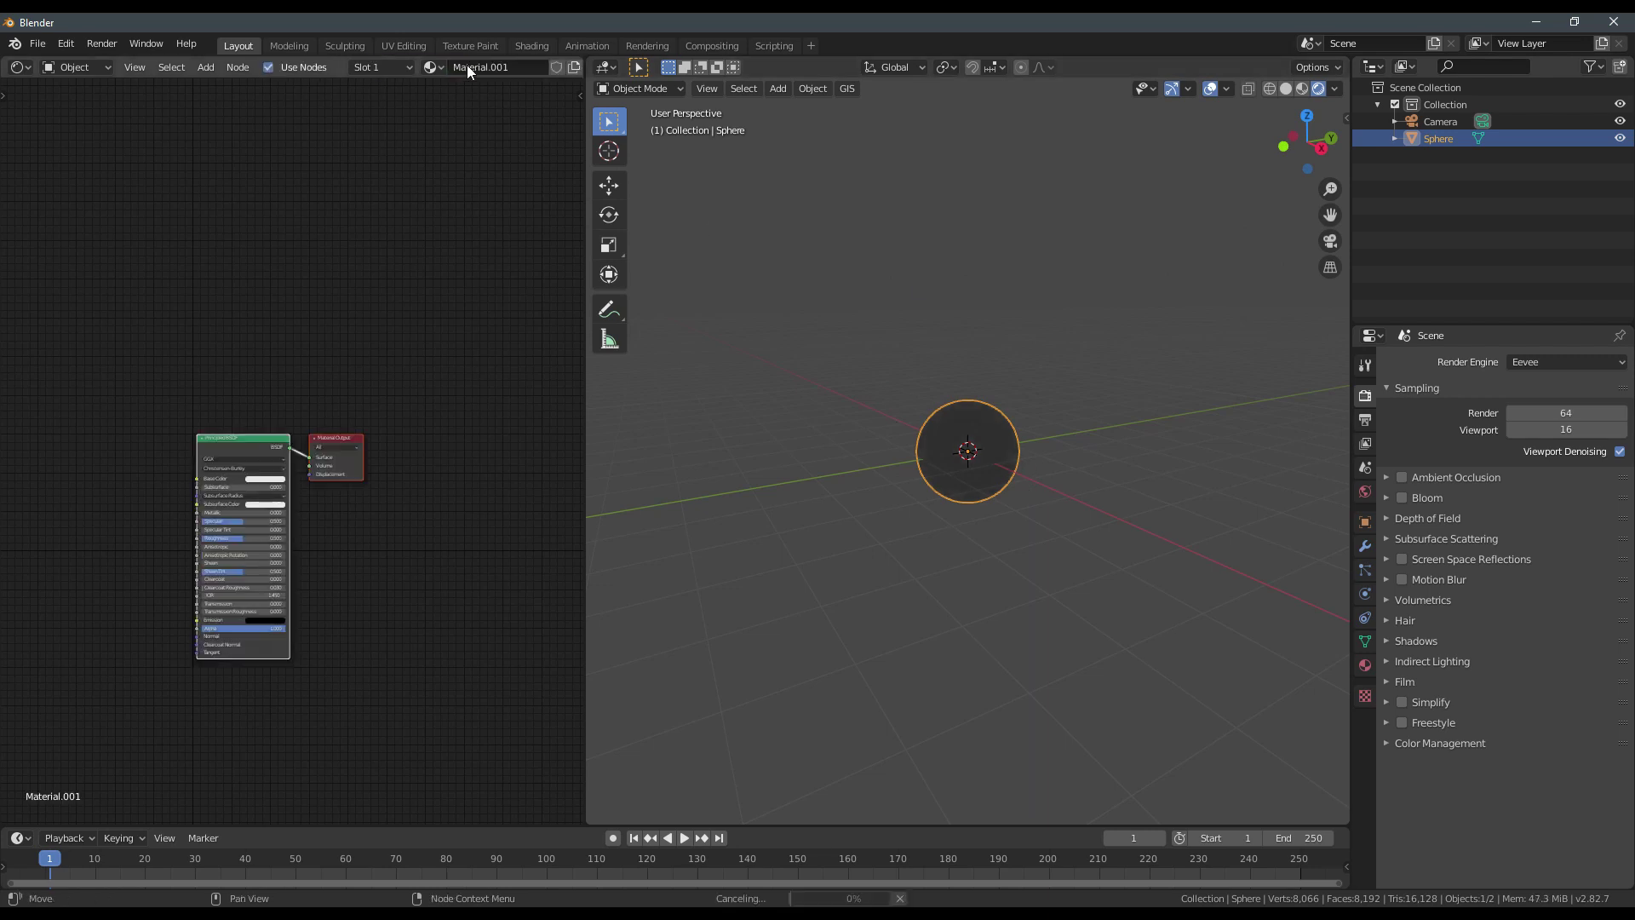
left_click(508, 67)
type("planet")
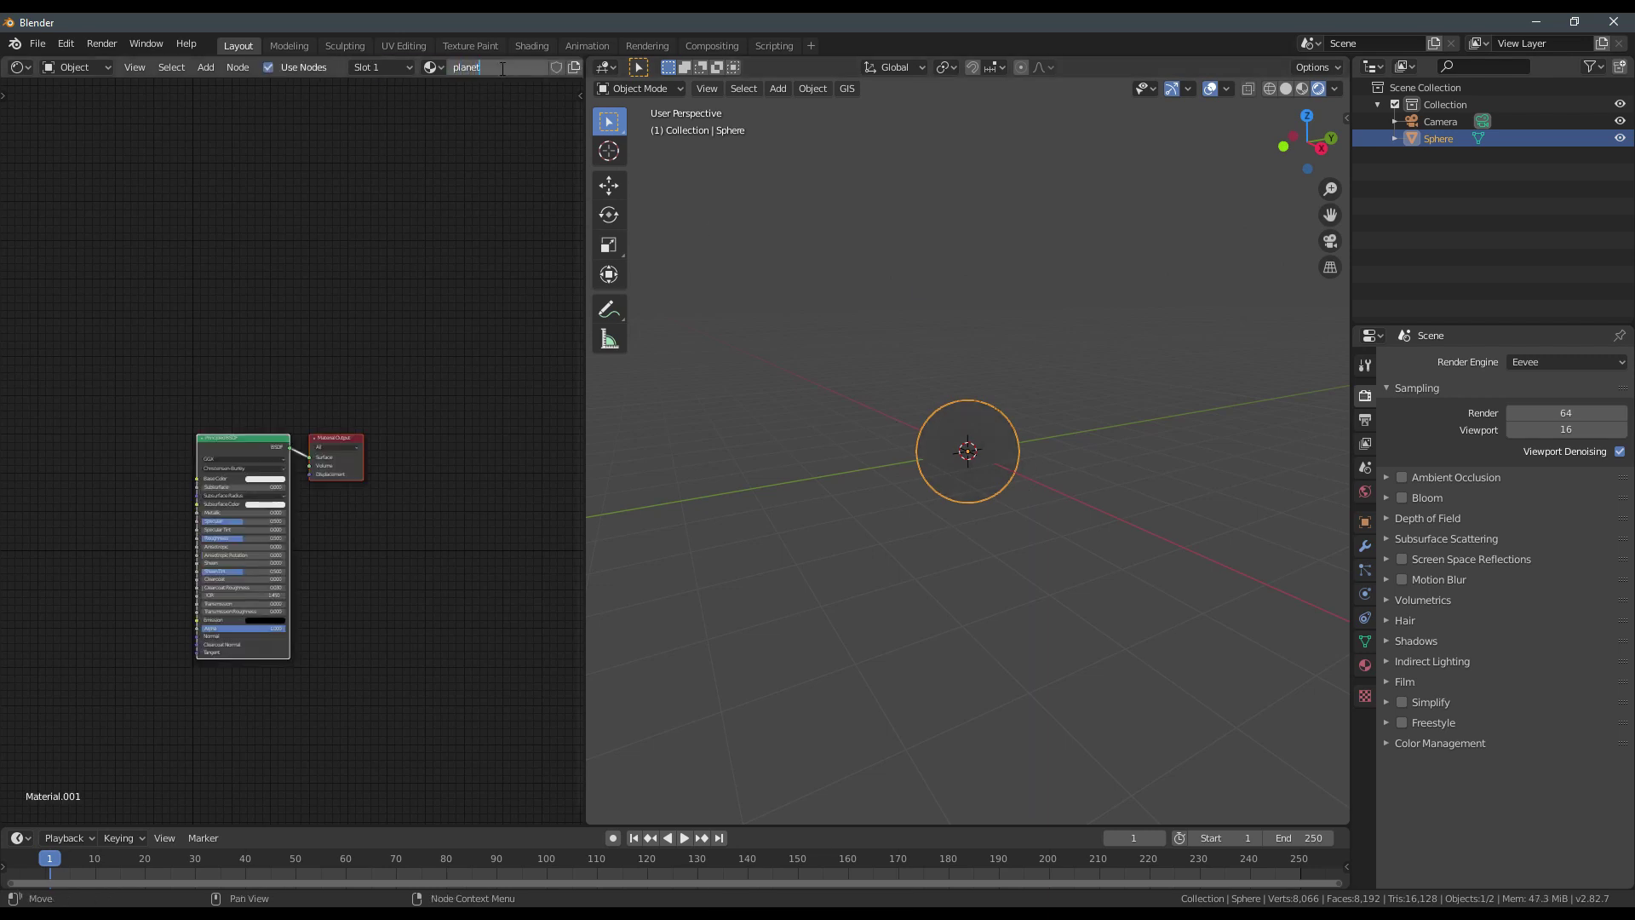
key("Return")
Delete the default Principled BSDF node from the planet material, keeping the Material Output.
scroll(189, 609, "up", 6)
middle_click_drag(194, 441, 279, 436)
left_click(183, 274)
left_click_drag(189, 263, 392, 713)
key("x")
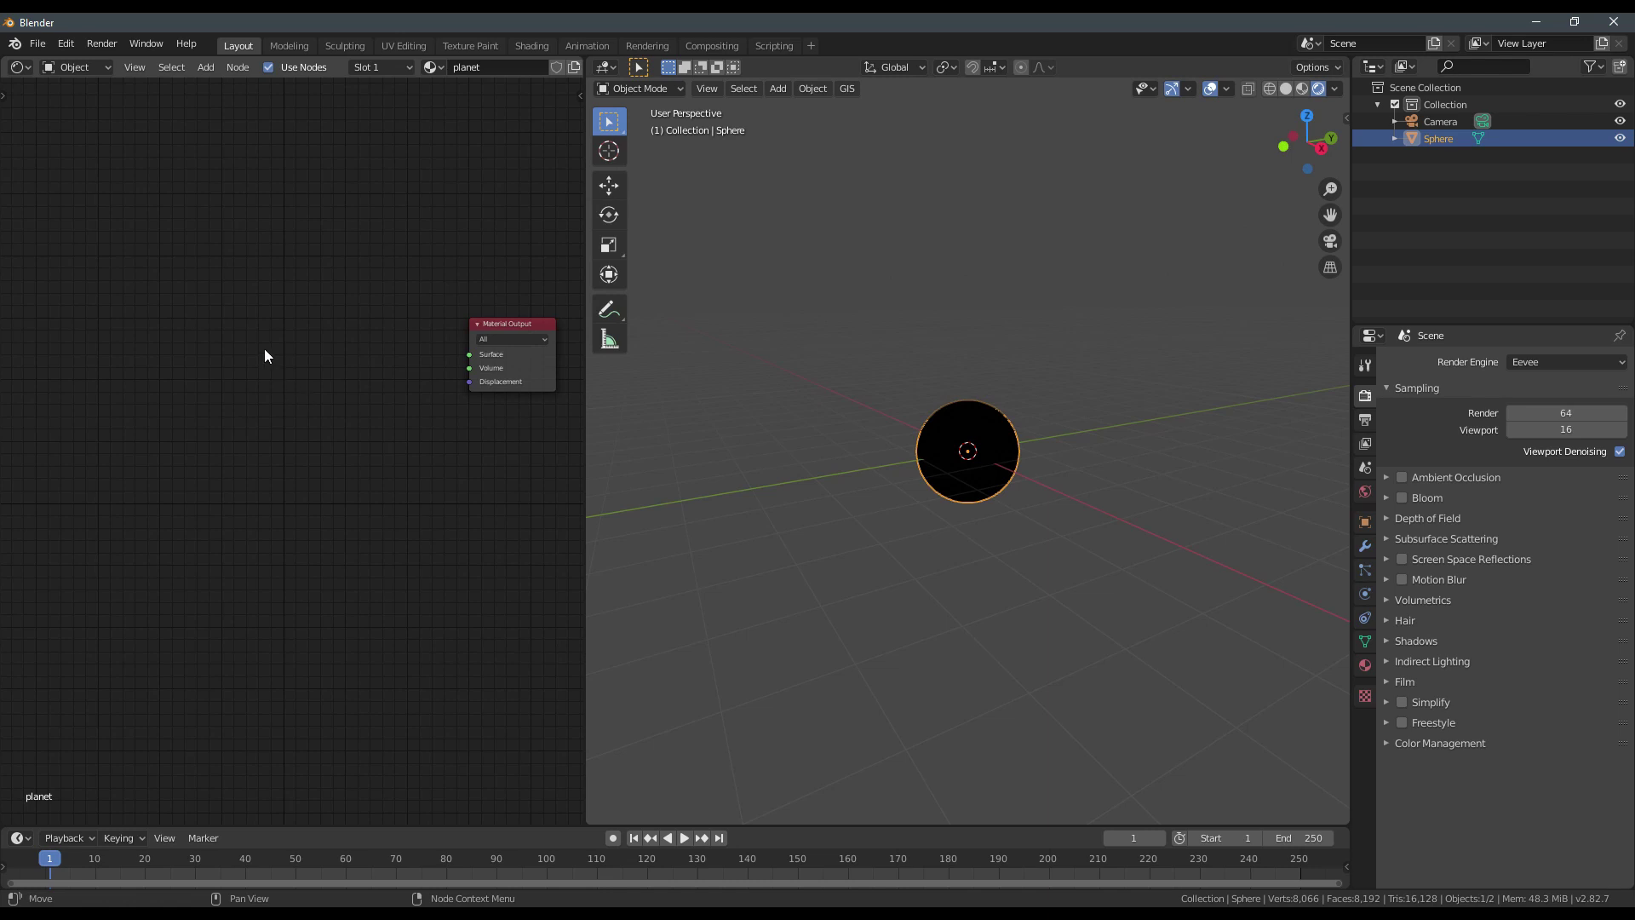
Add the Planet Shader group node and place it beside the Material Output node.
key("shift+a")
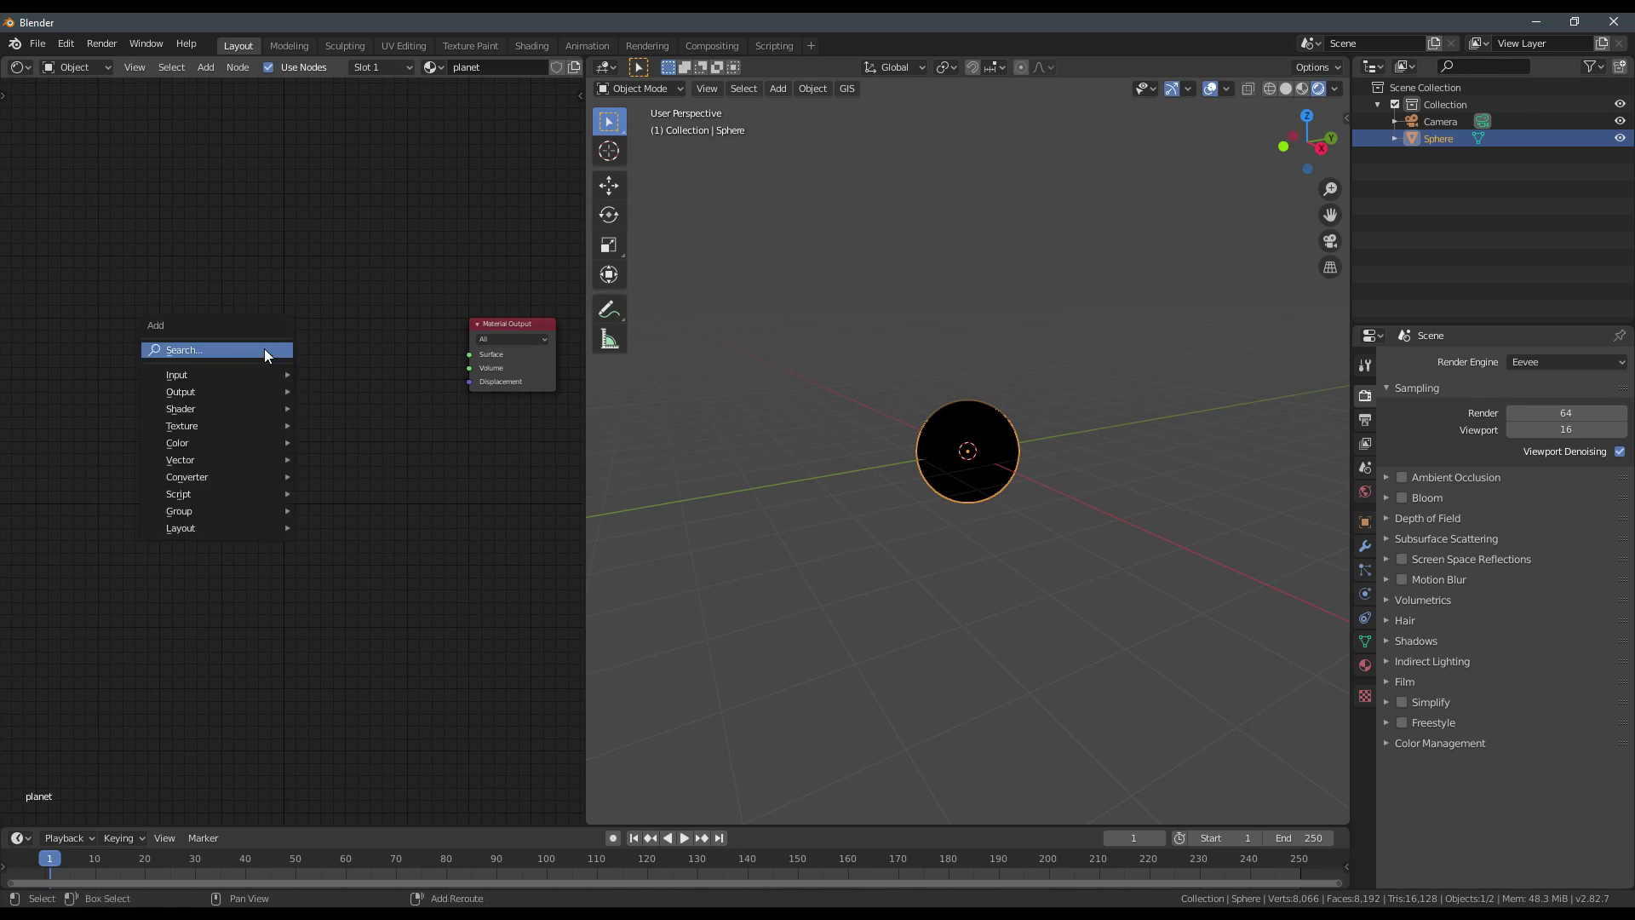
mouse_move(248, 512)
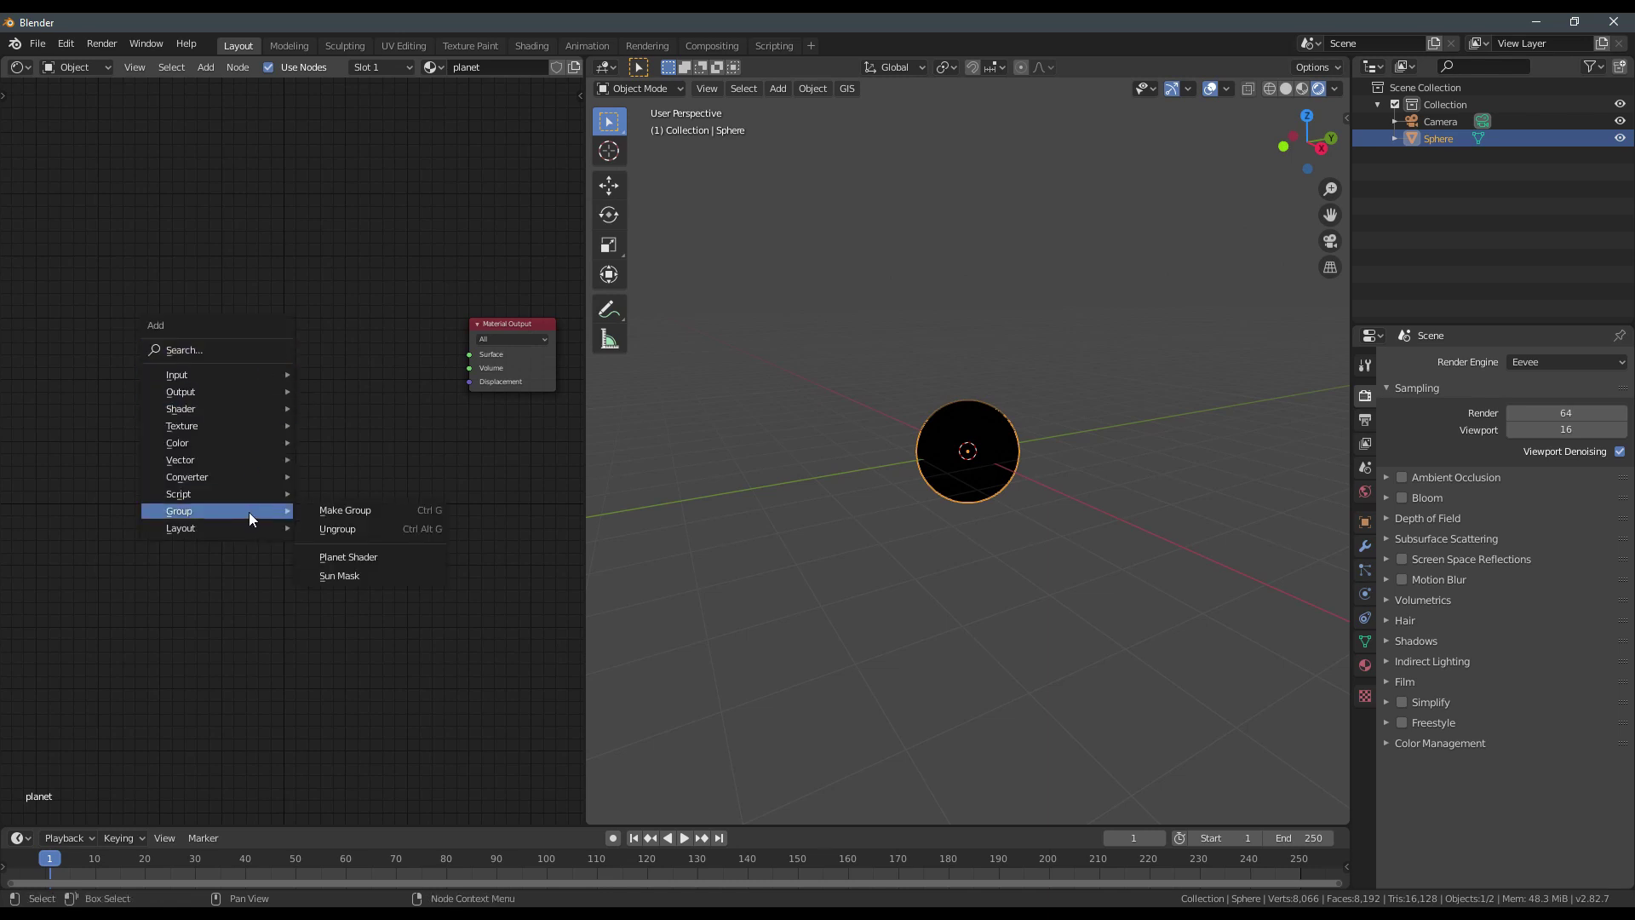
left_click(352, 555)
left_click(313, 320)
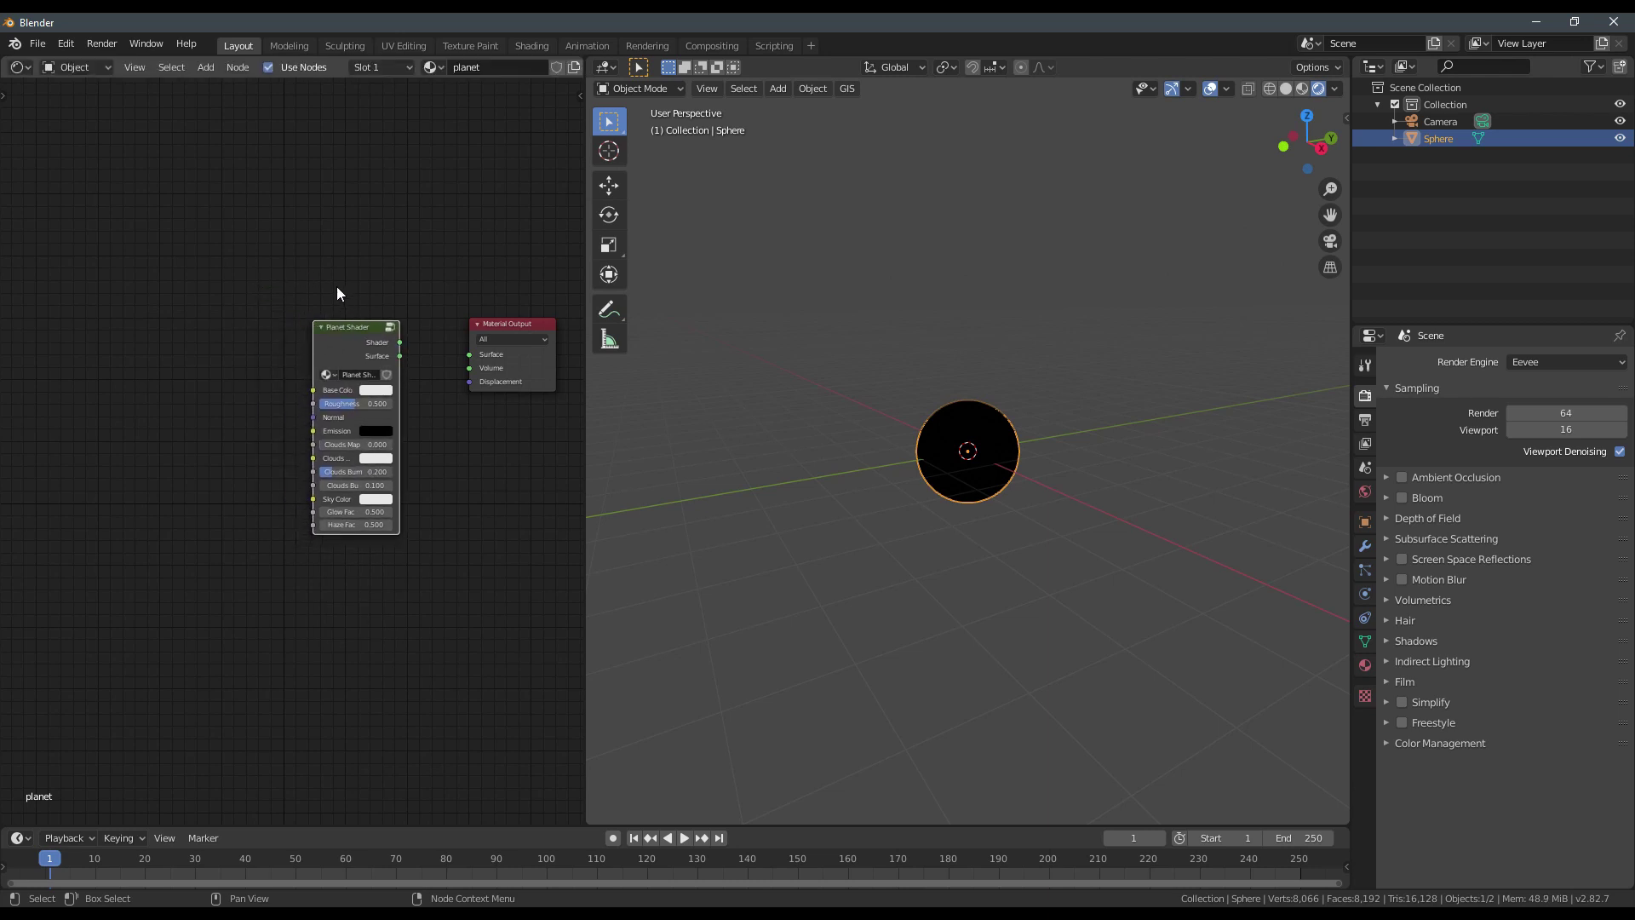
Search the add-ons in the preferences for node and check whether Node Wrangler is enabled.
left_click(66, 43)
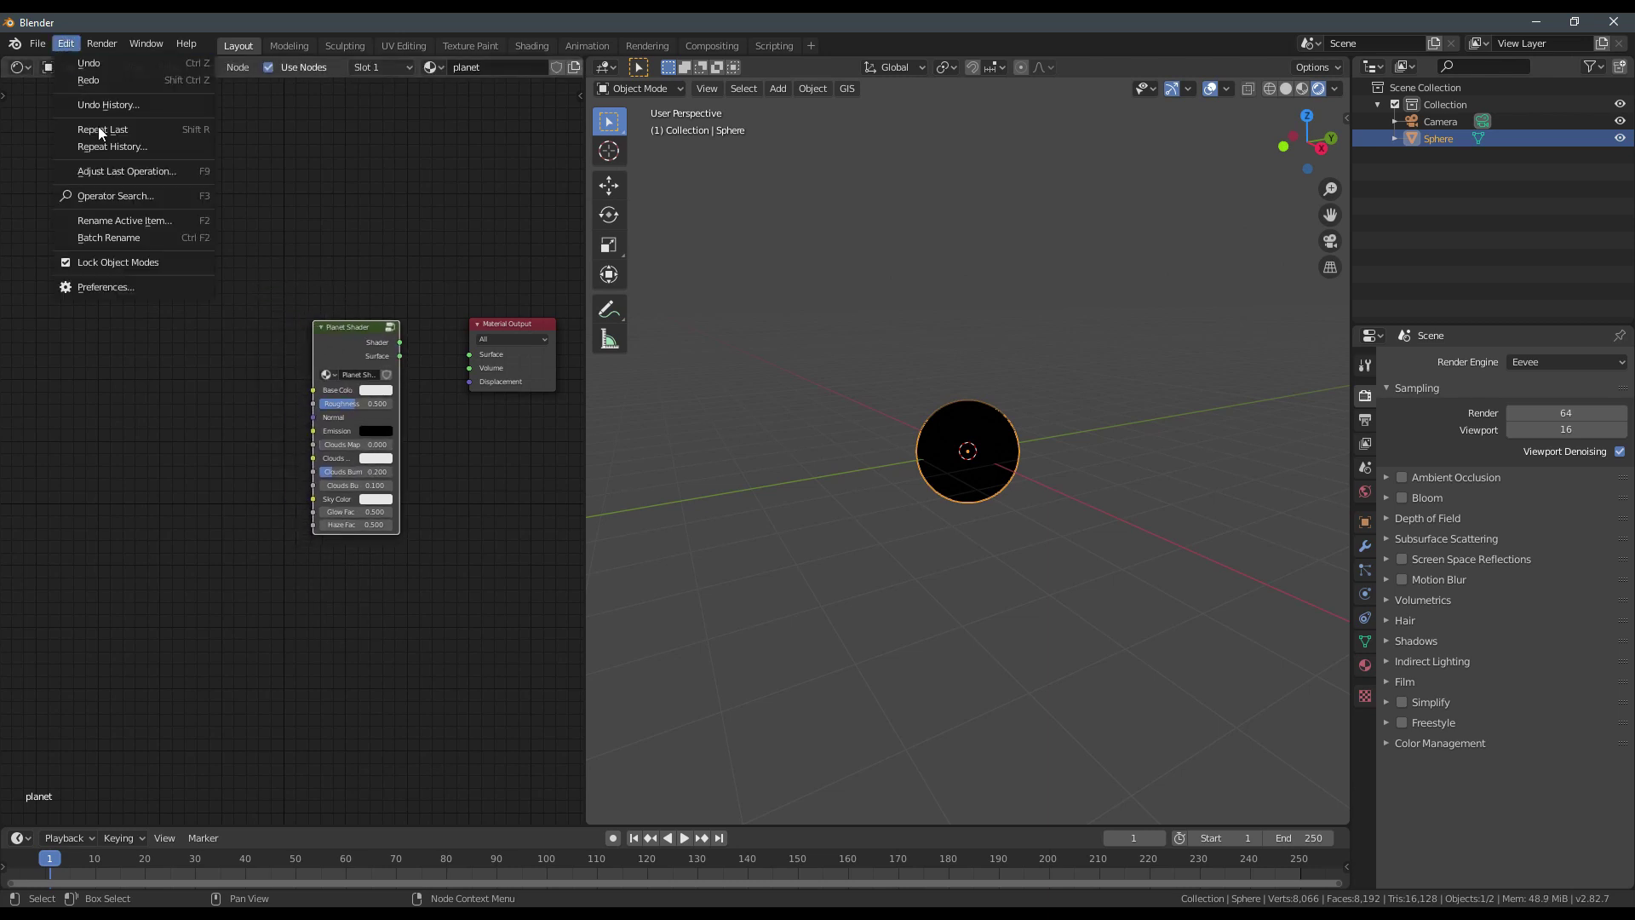
left_click(124, 282)
left_click_drag(262, 81, 713, 163)
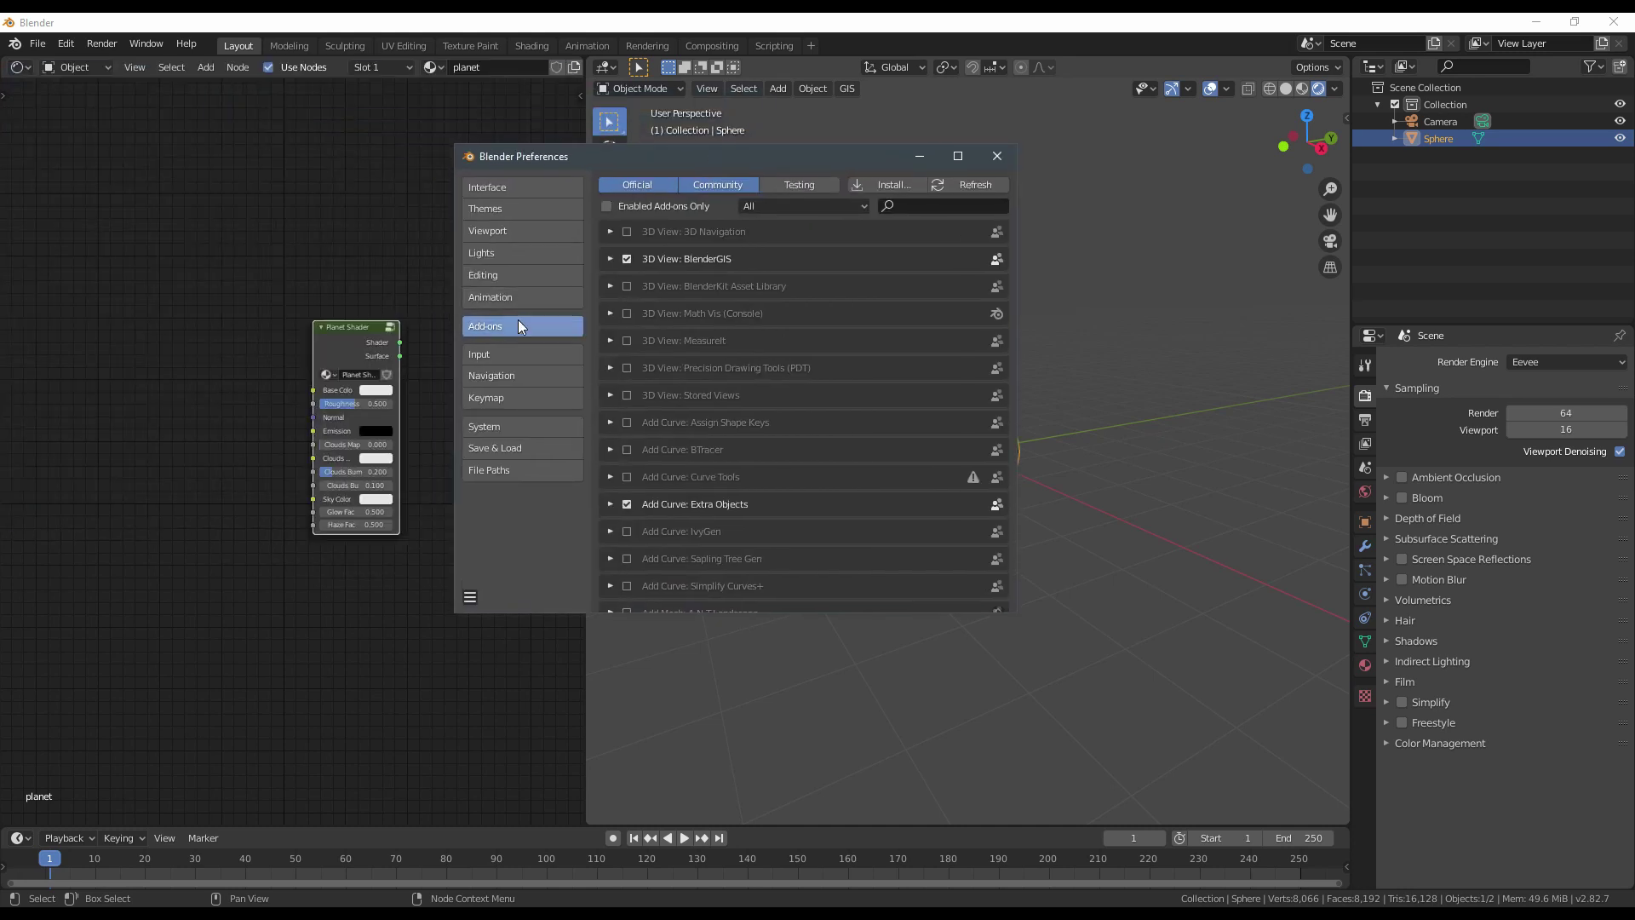
left_click(925, 206)
type("node")
left_click(710, 355)
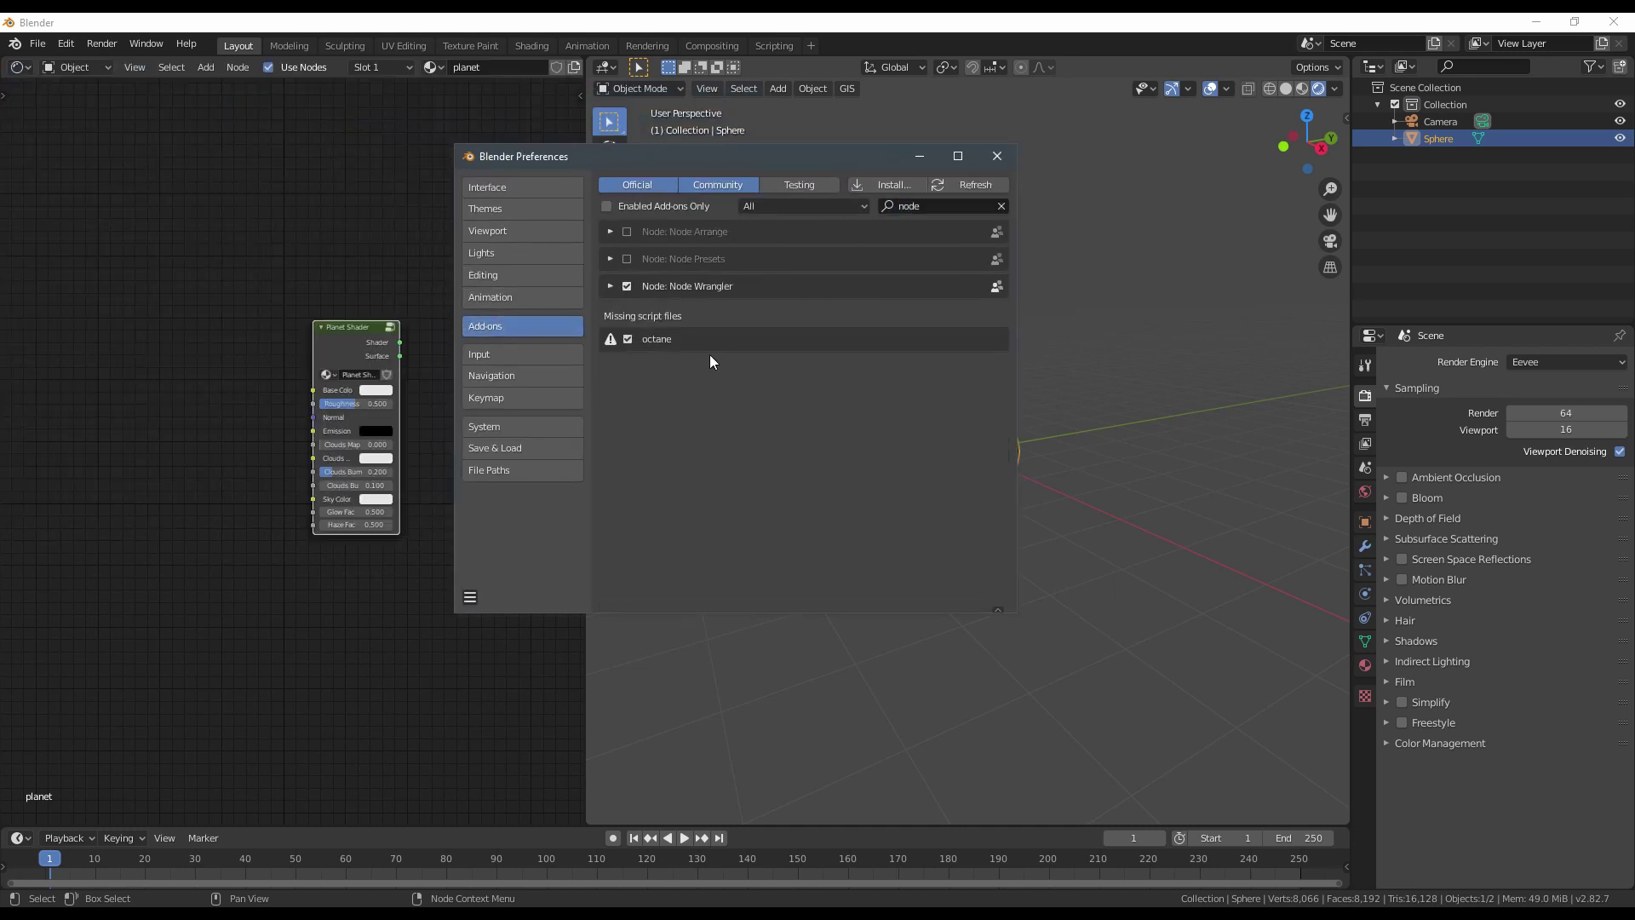
left_click(997, 156)
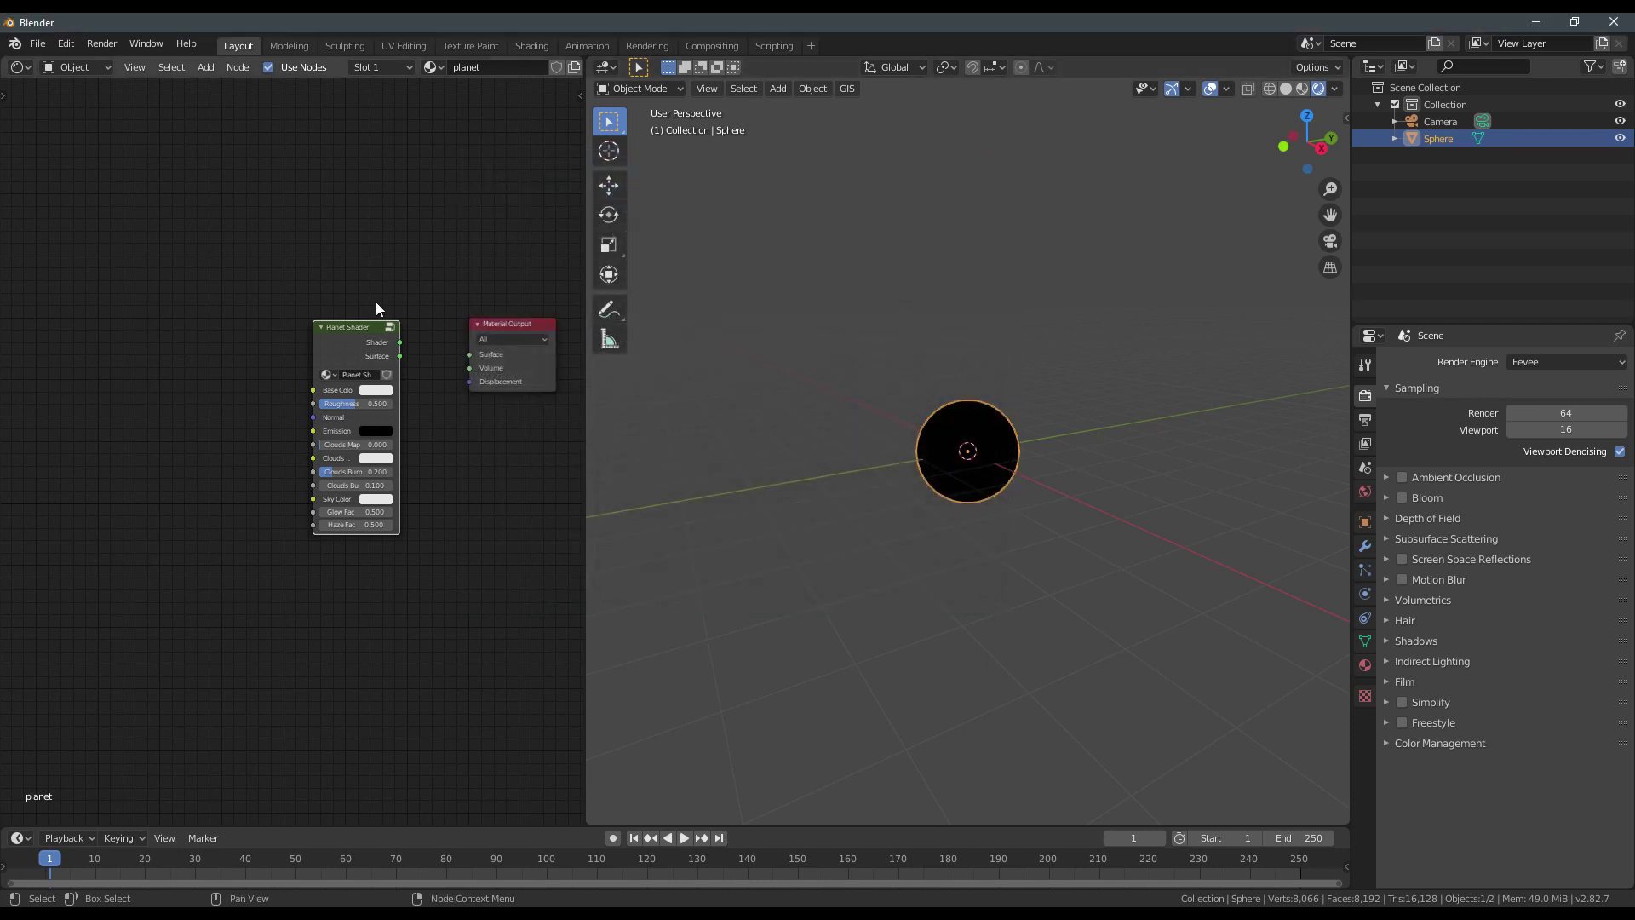
Connect the Planet Shader node's Shader output to the Surface input of the Material Output.
scroll(413, 322, "up", 2)
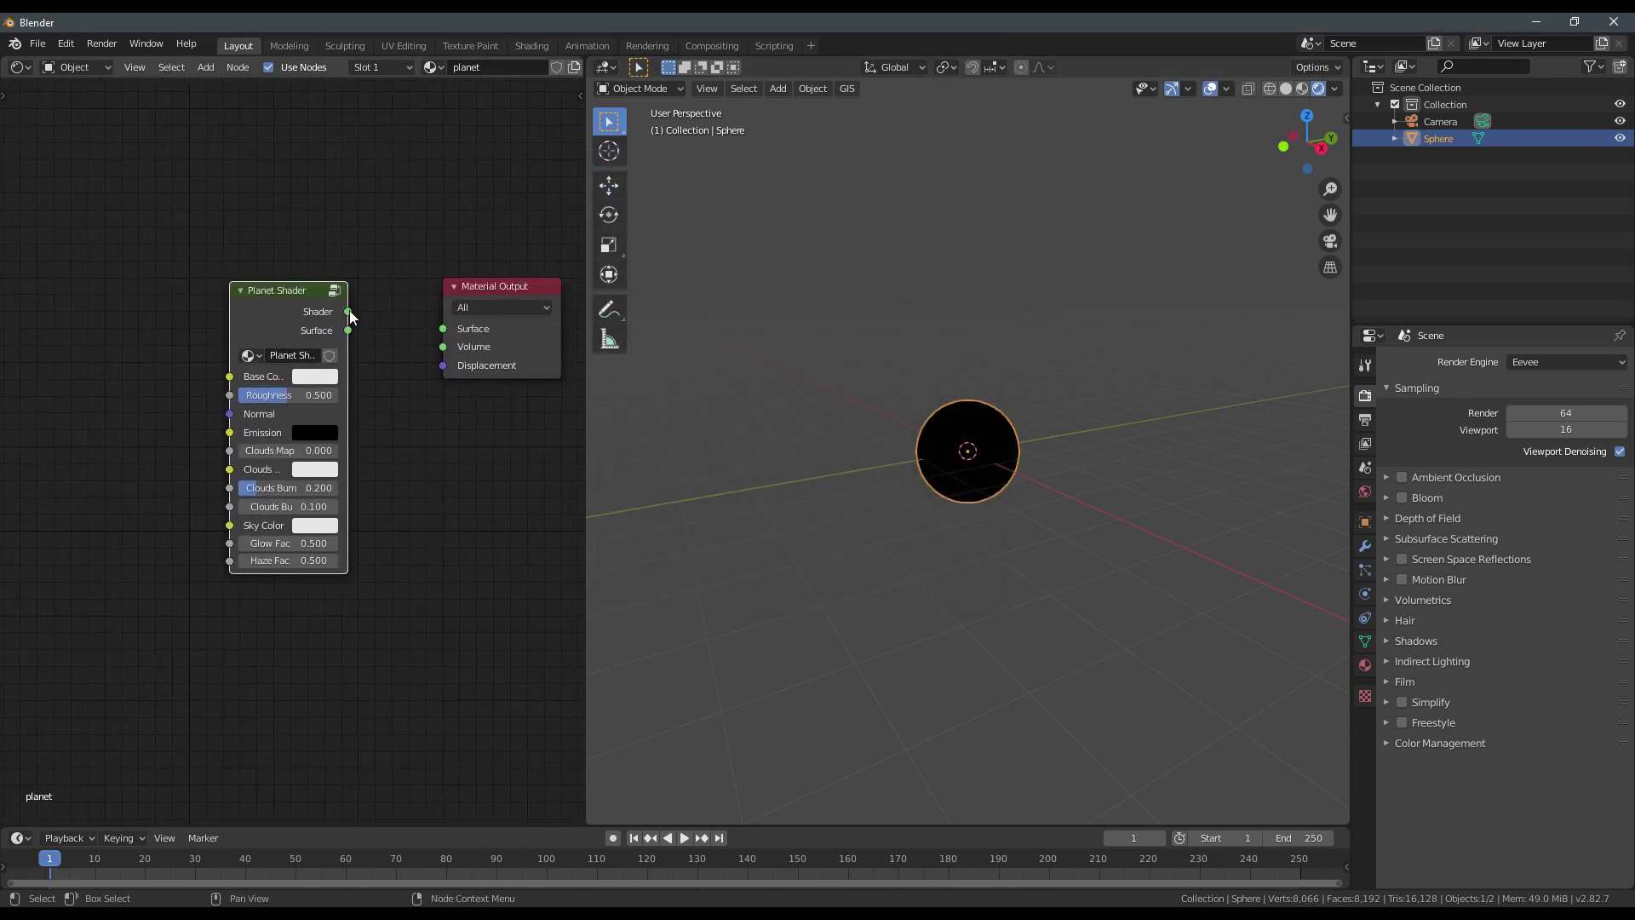
mouse_move(351, 317)
left_mouse_down()
mouse_move(417, 322)
mouse_move(318, 315)
left_mouse_up()
left_click(319, 312, "ctrl+shift")
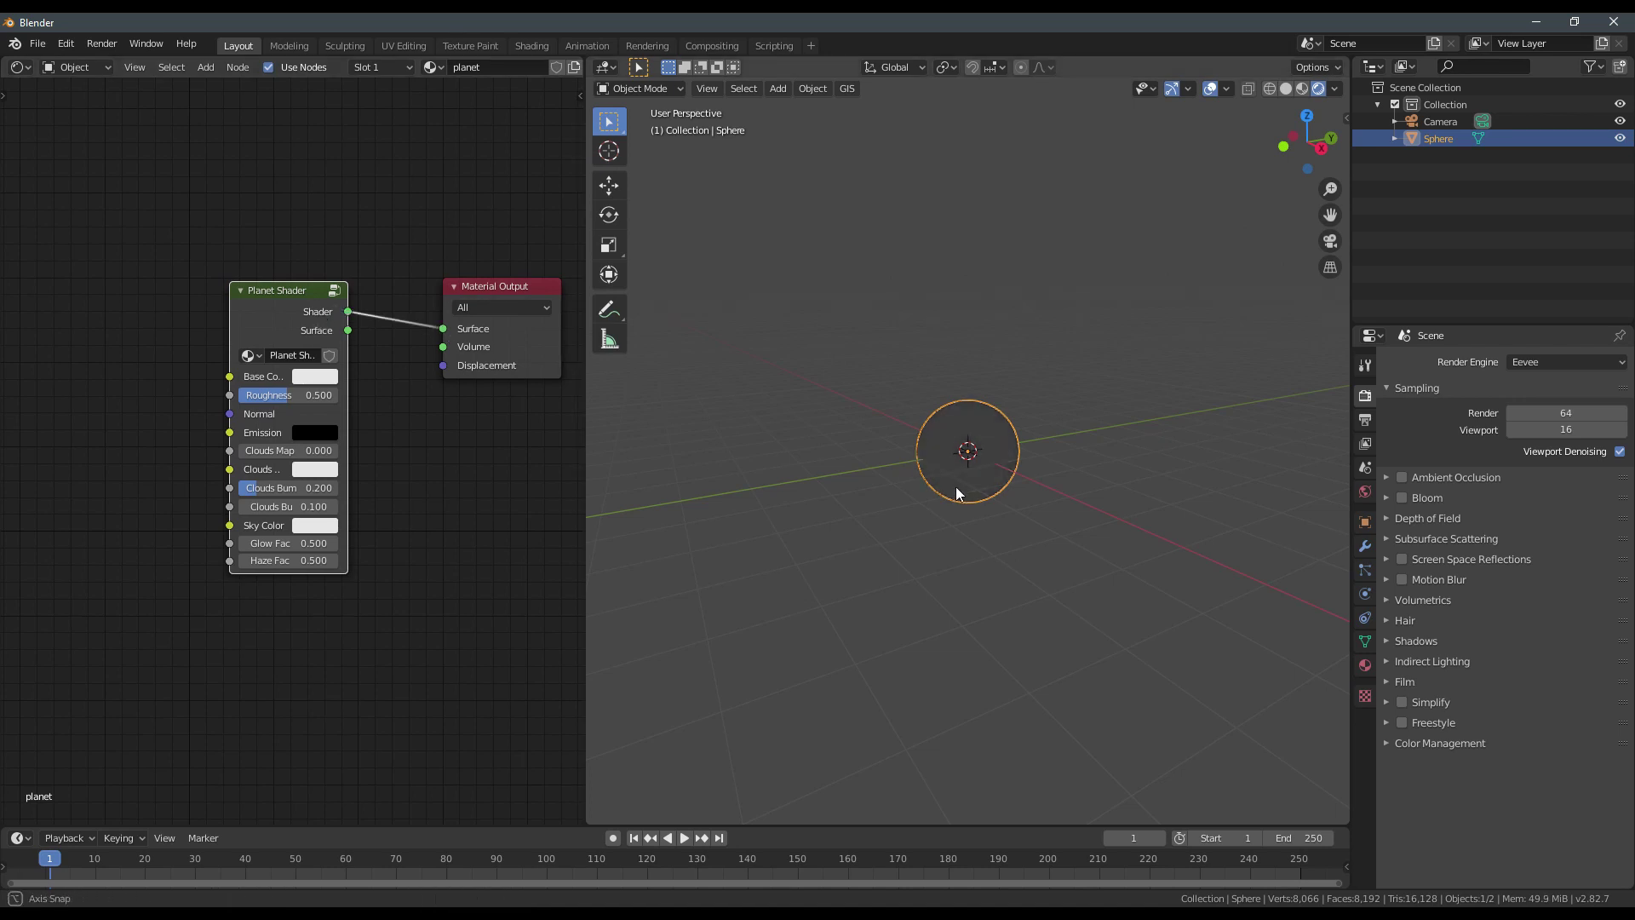
Set the world background strength to 0, and return to the render properties.
scroll(1000, 497, "up", 5)
middle_click_drag(956, 487, 989, 509)
scroll(1019, 465, "up", 1)
scroll(989, 509, "down", 3)
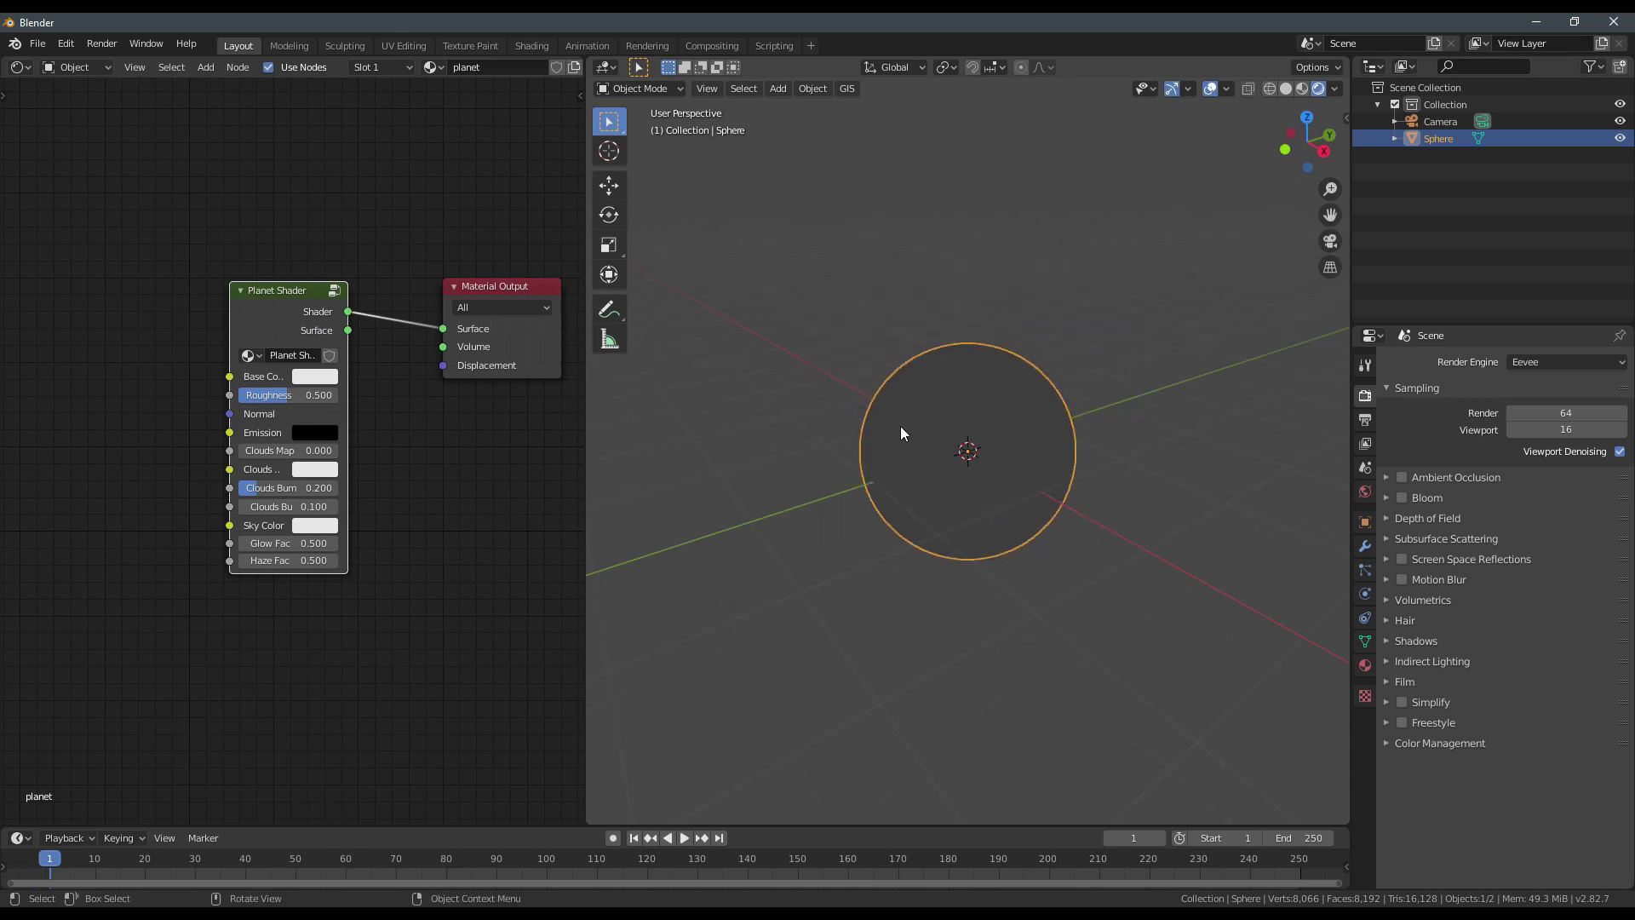
left_click(1366, 491)
left_click_drag(1560, 495, 1533, 495)
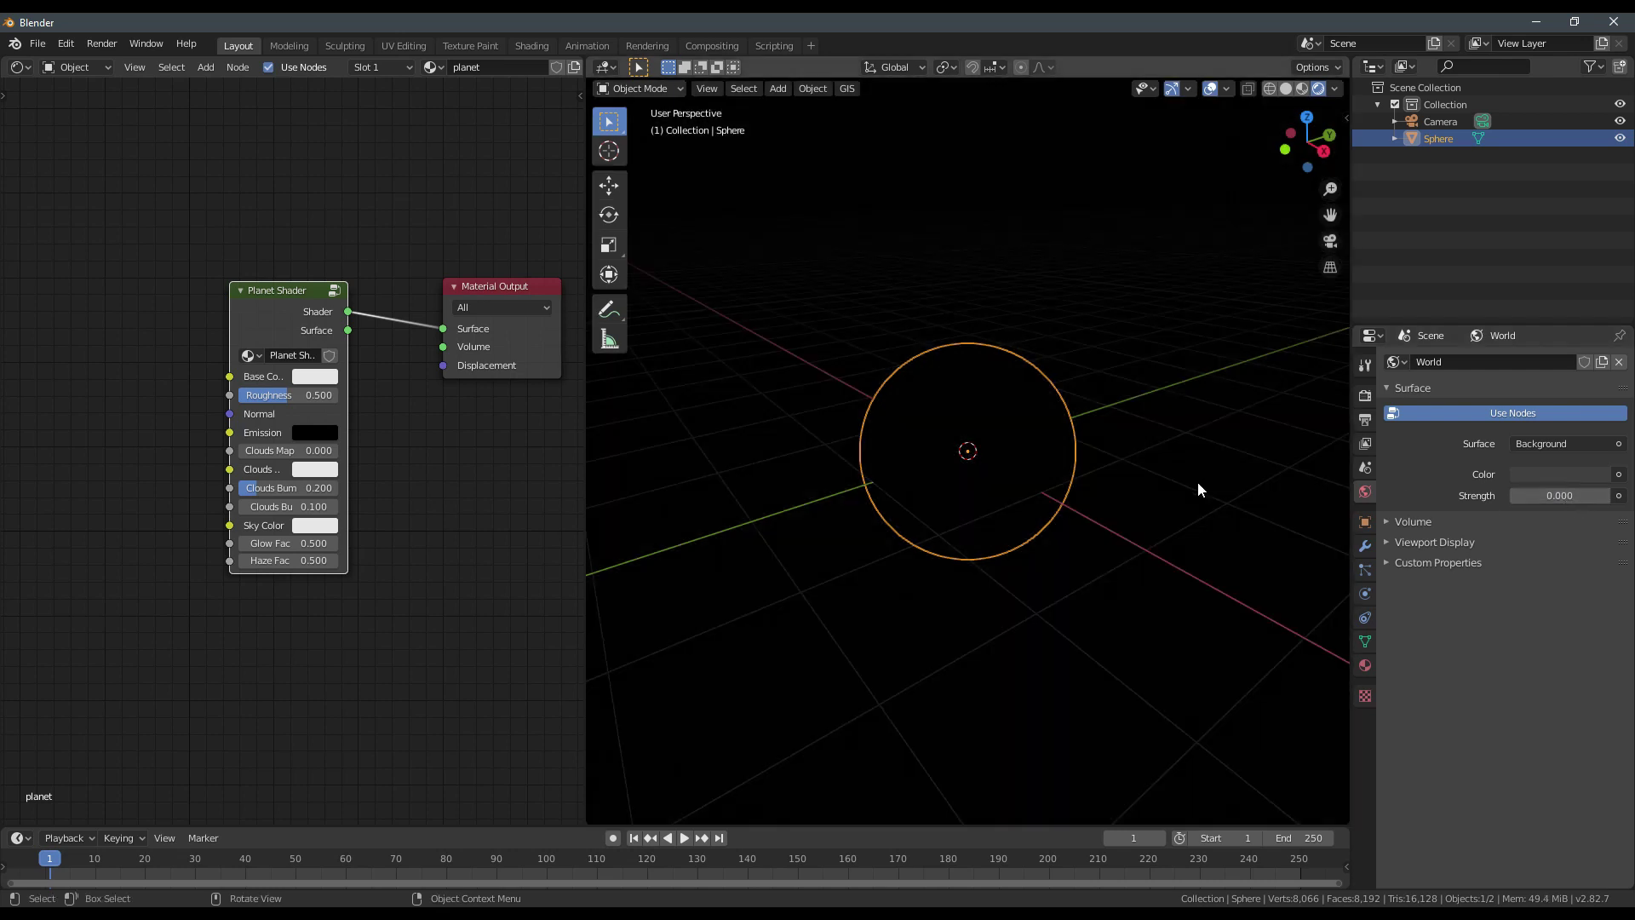
left_click(1365, 397)
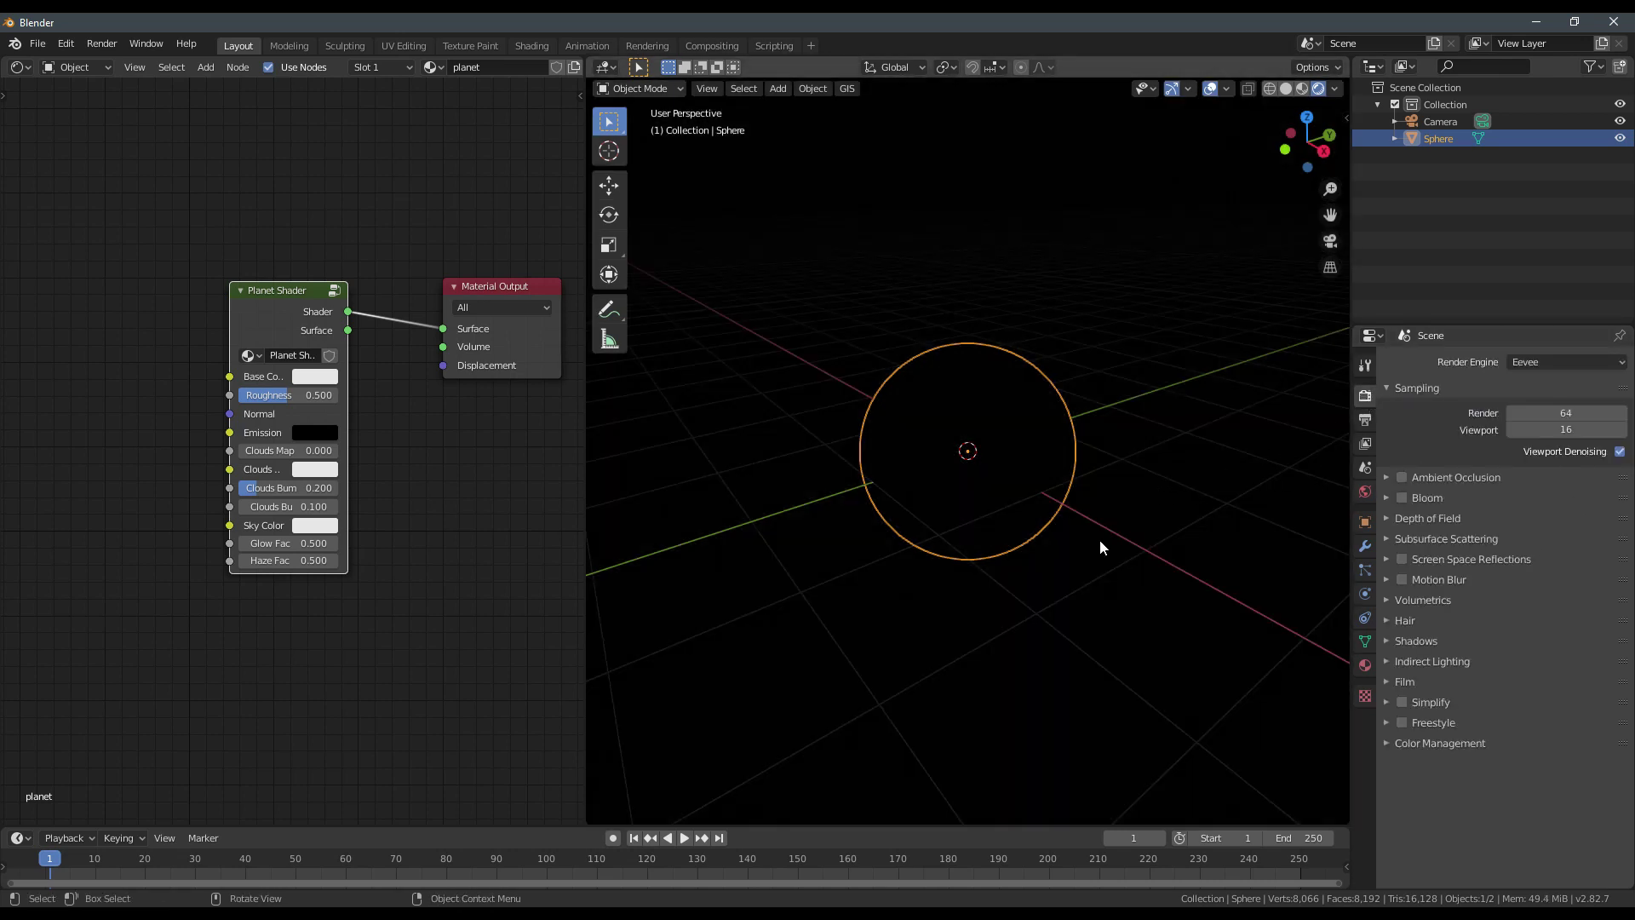
Add a Sun light and move it up and away to the side of the sphere.
key("shift+a")
mouse_move(1101, 542)
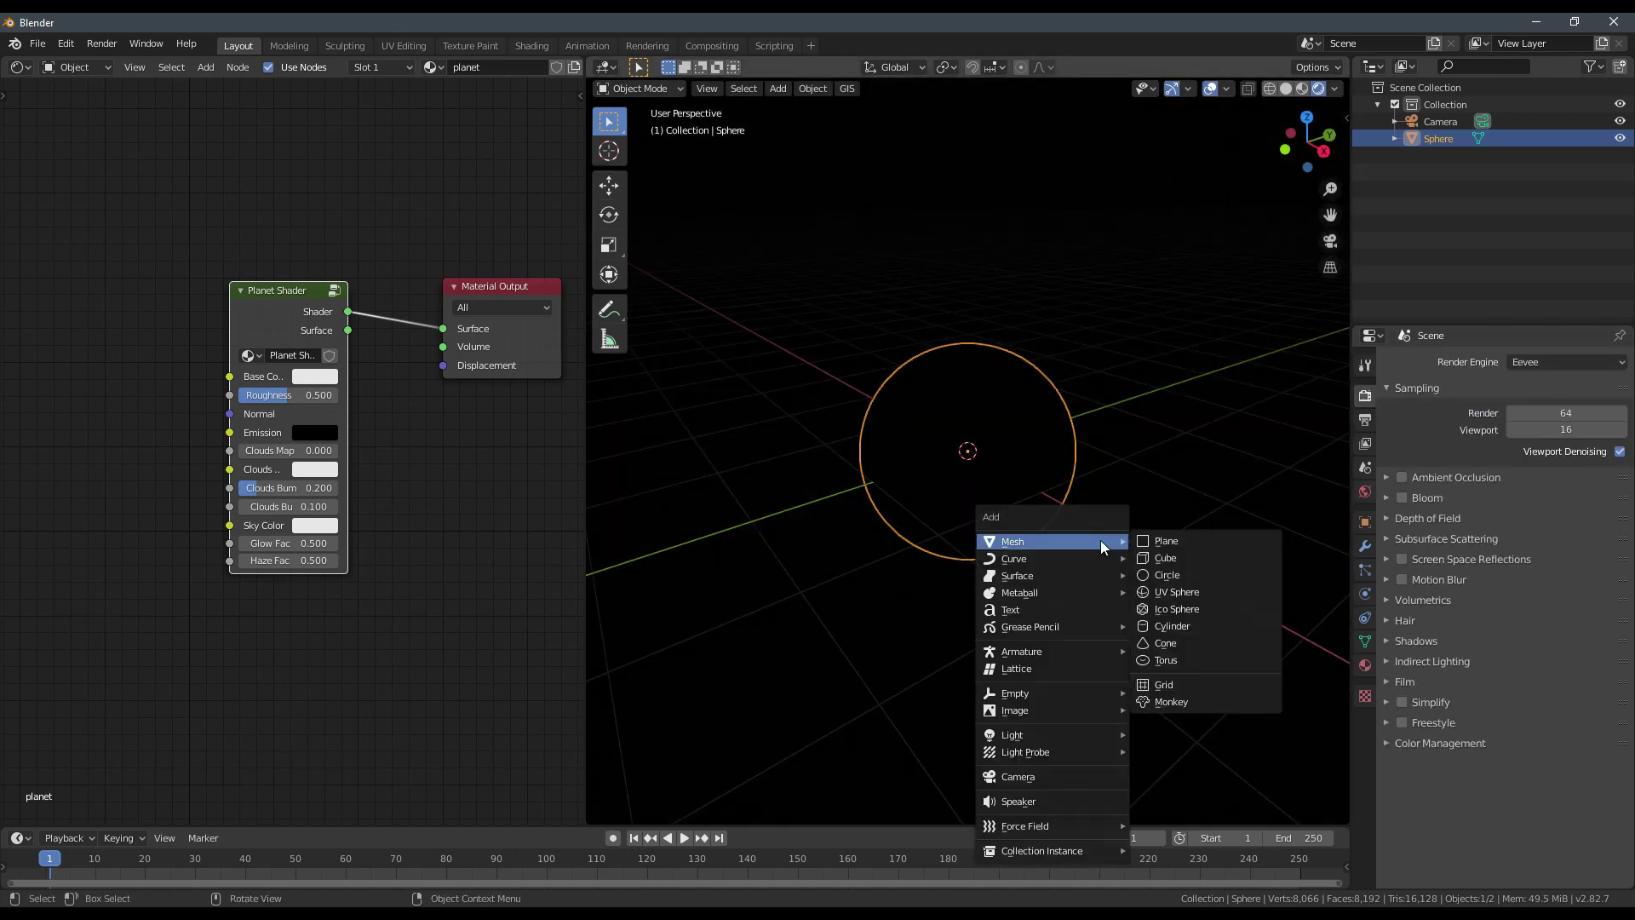
mouse_move(1043, 734)
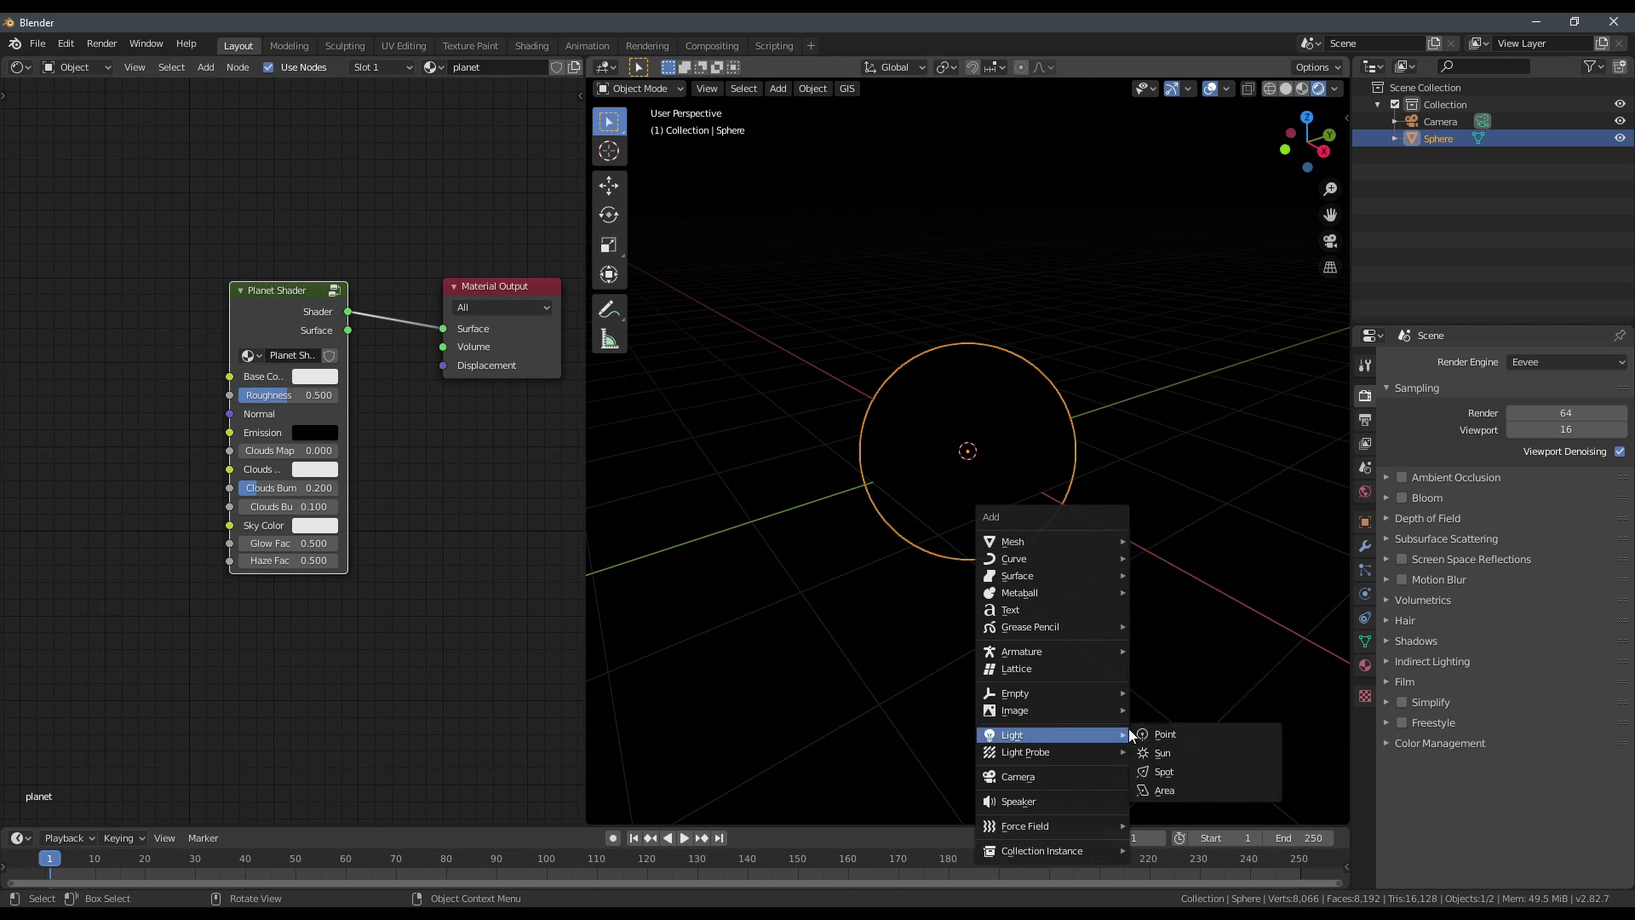
left_click(1189, 753)
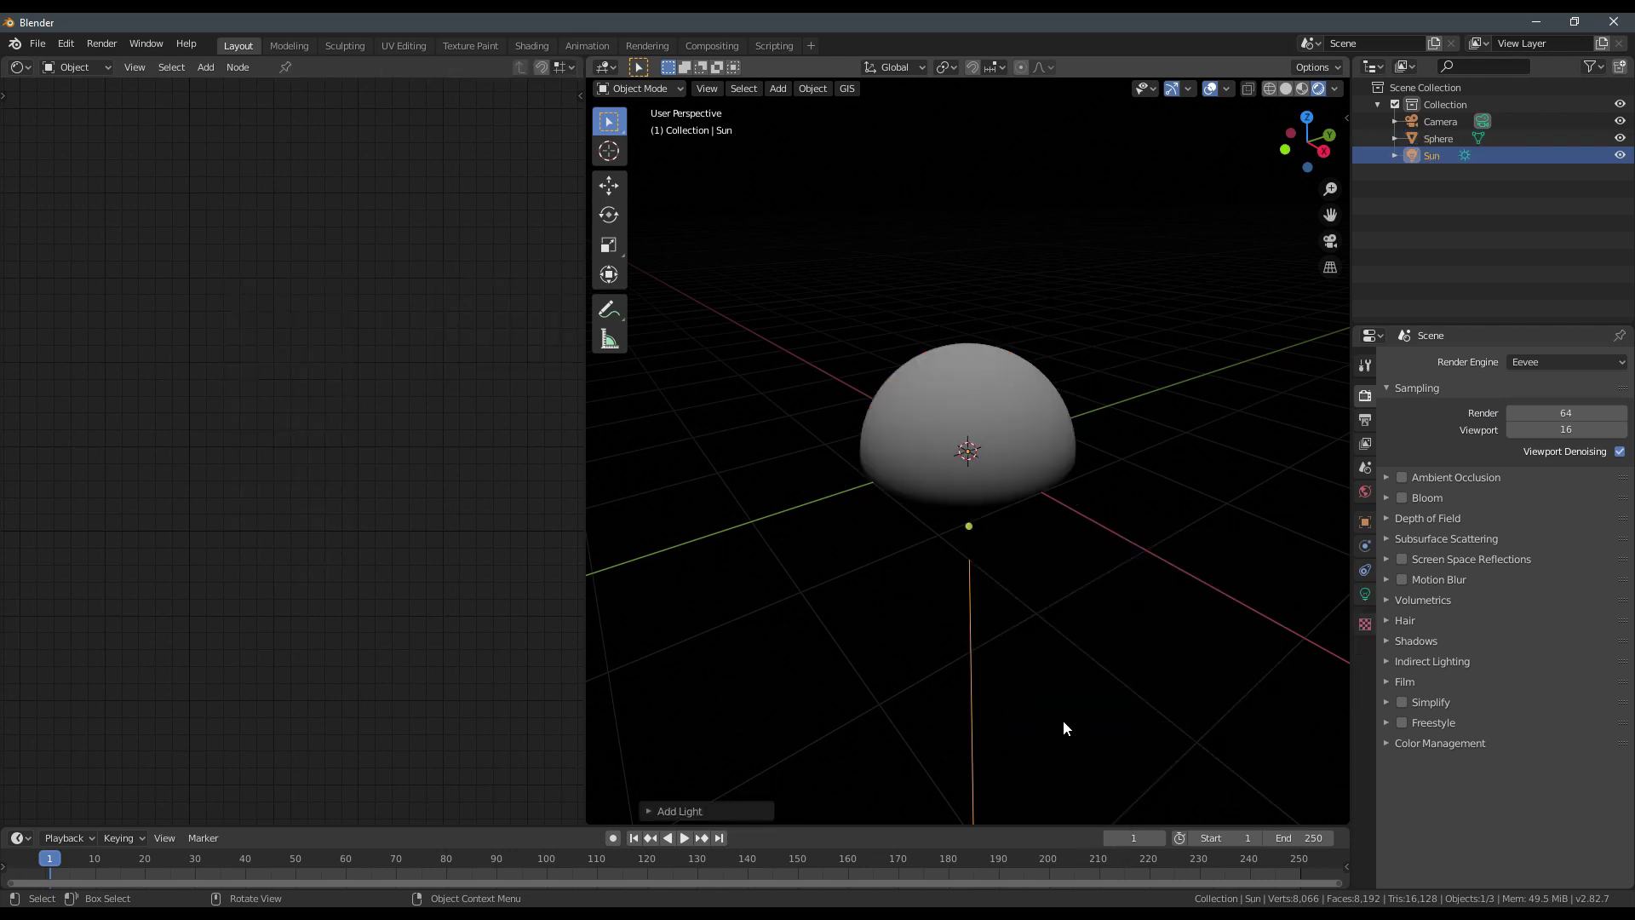
key("g")
left_click(1144, 464)
middle_click_drag(1147, 459, 1220, 452)
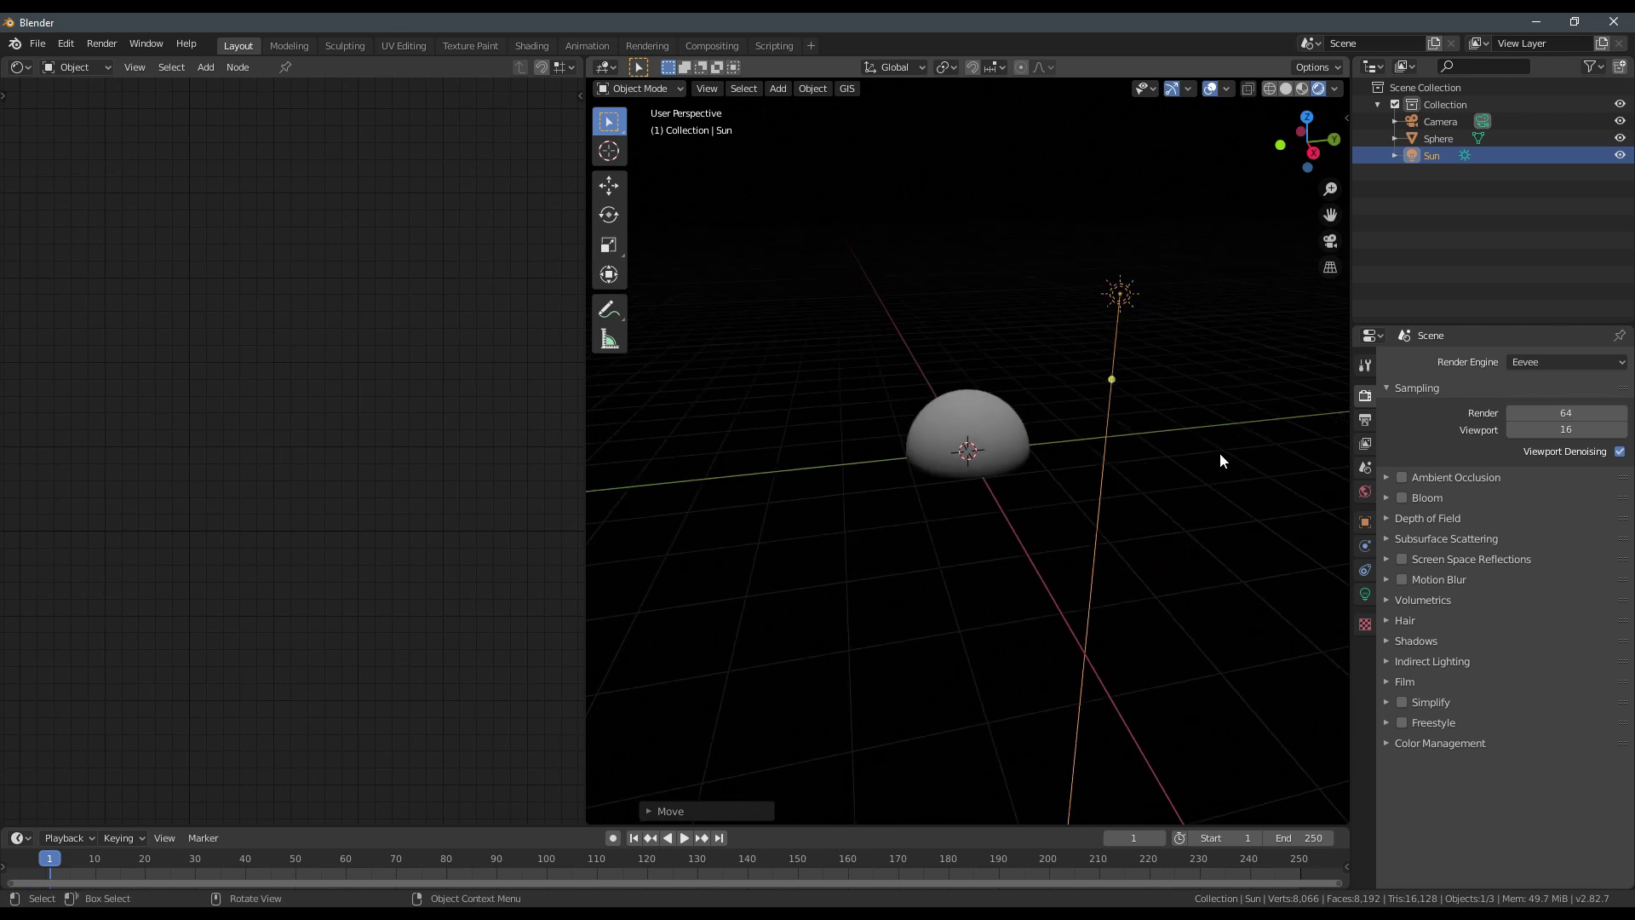
Rotate the sun about -76° around the global X axis, and turn it around Z to light the sphere from the side.
key("r")
key("x")
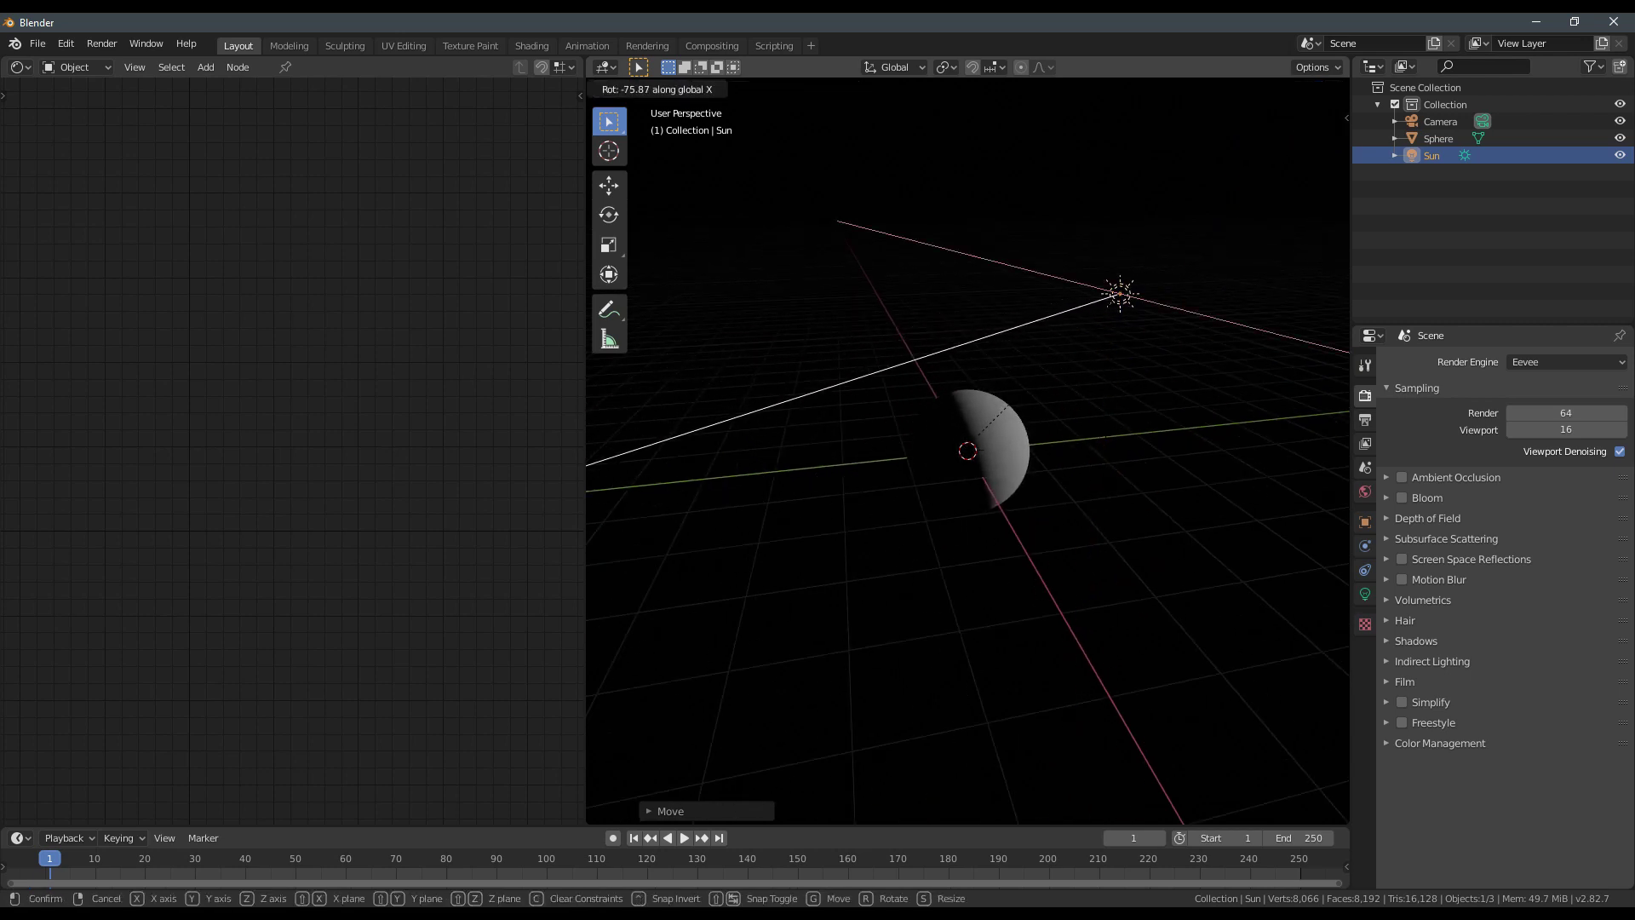
left_click(1189, 463)
key("r")
key("z")
left_click(1029, 542)
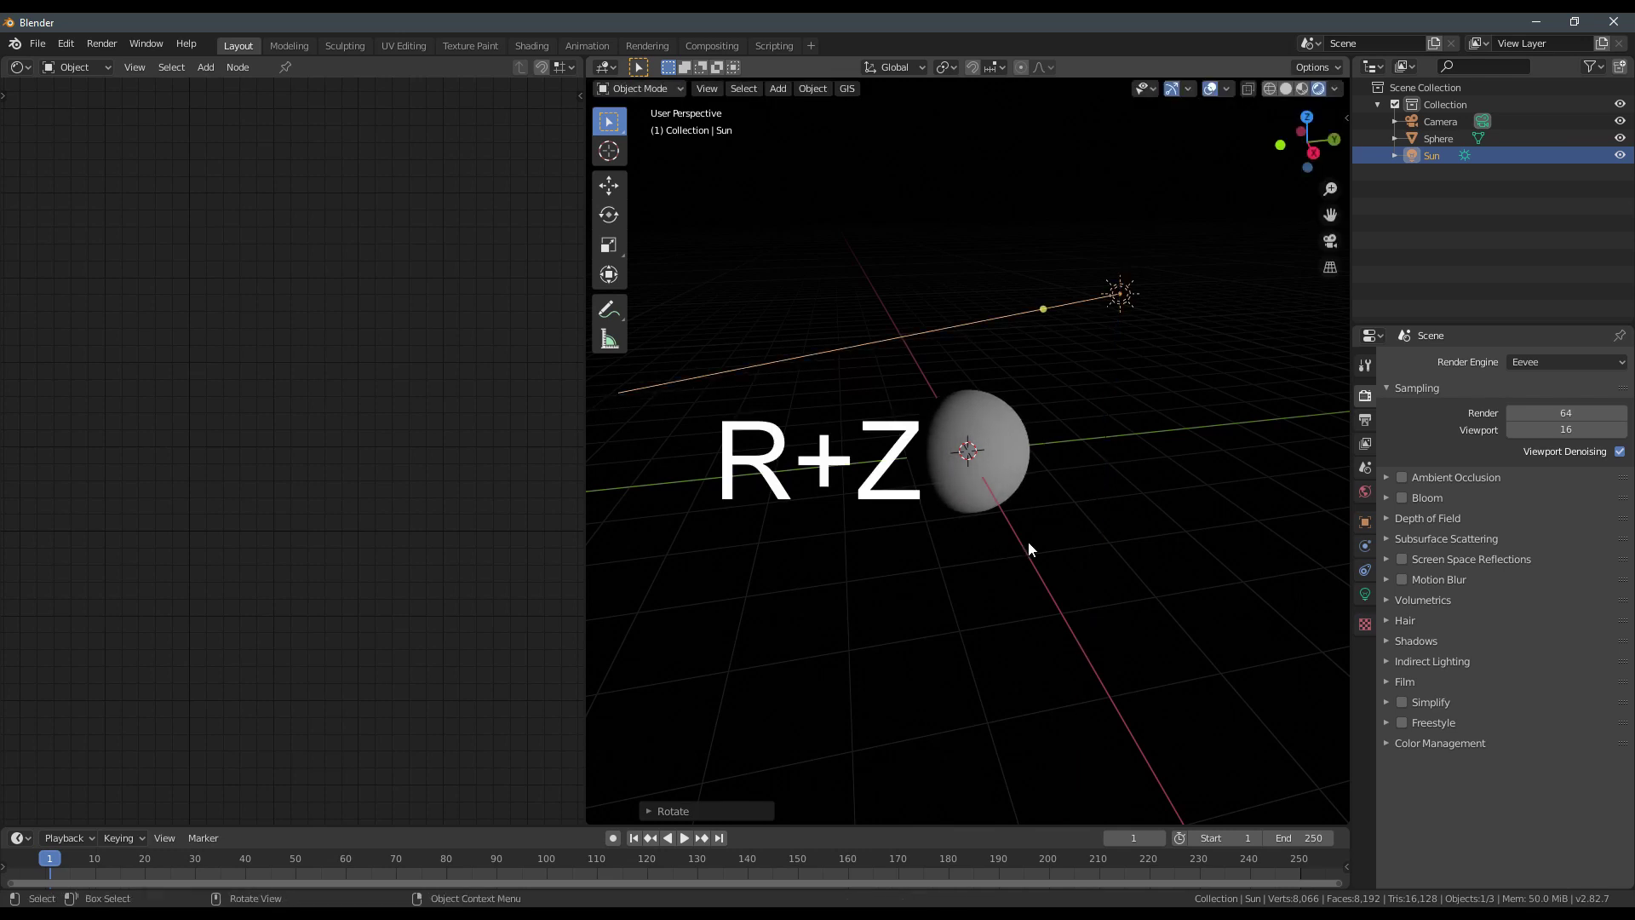
Select the sphere and examine how the sunlight falls across it, up close and from farther away.
scroll(1020, 554, "up", 4)
left_click(966, 511)
mouse_move(966, 511)
middle_mouse_down()
mouse_move(1013, 503)
mouse_move(969, 530)
middle_mouse_up()
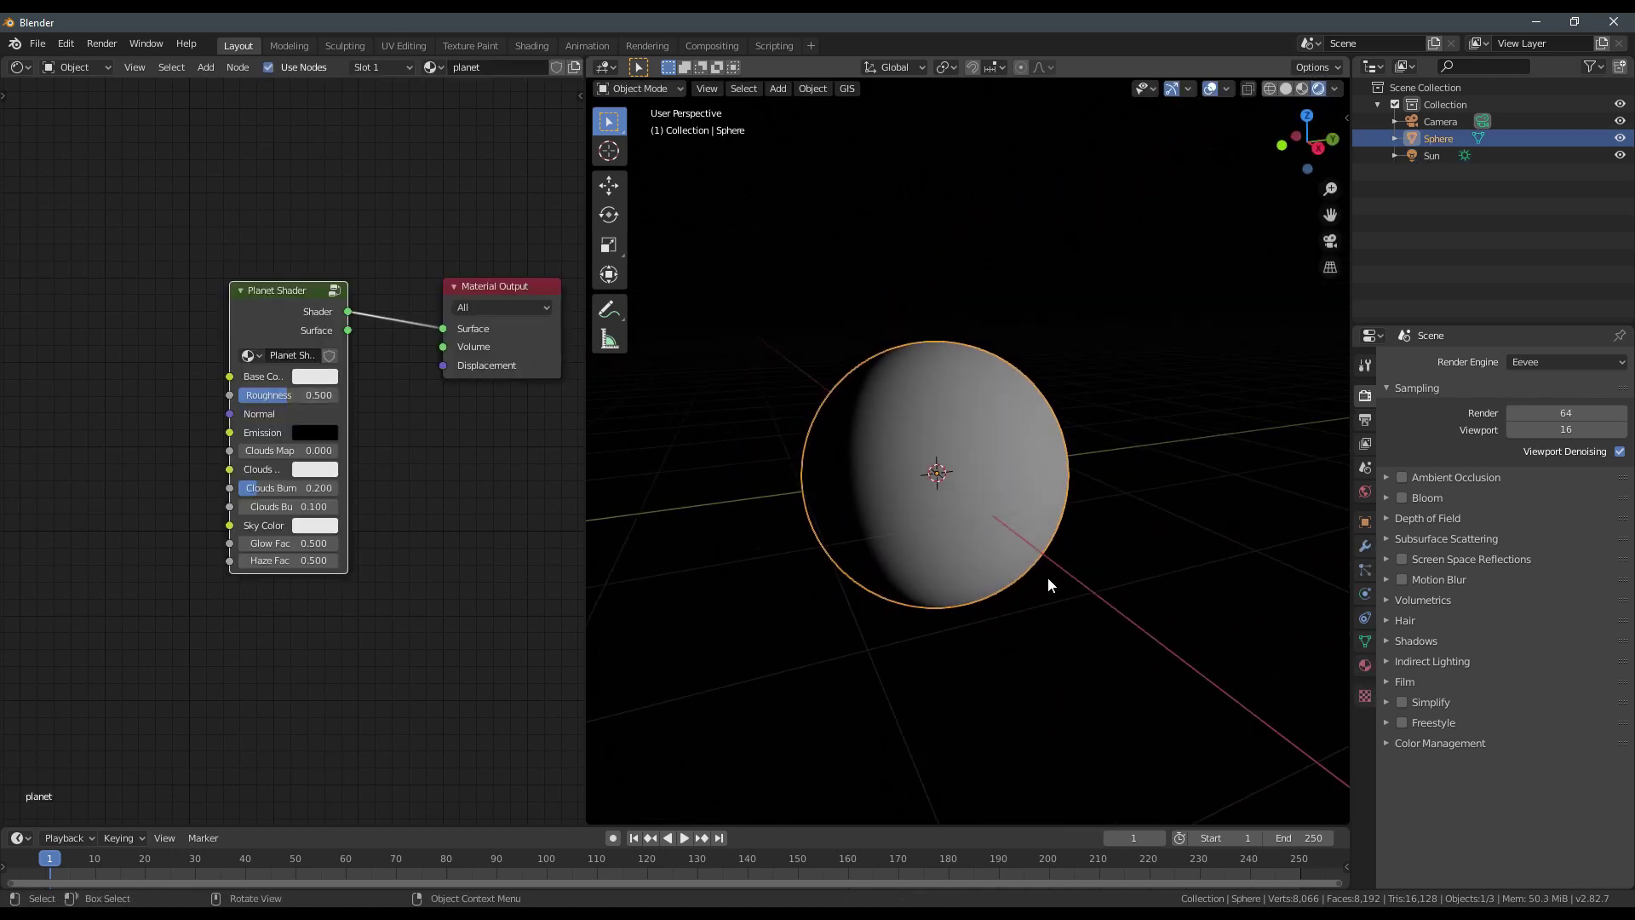
scroll(1048, 572, "up", 3)
scroll(1039, 561, "down", 1)
key("alt+a")
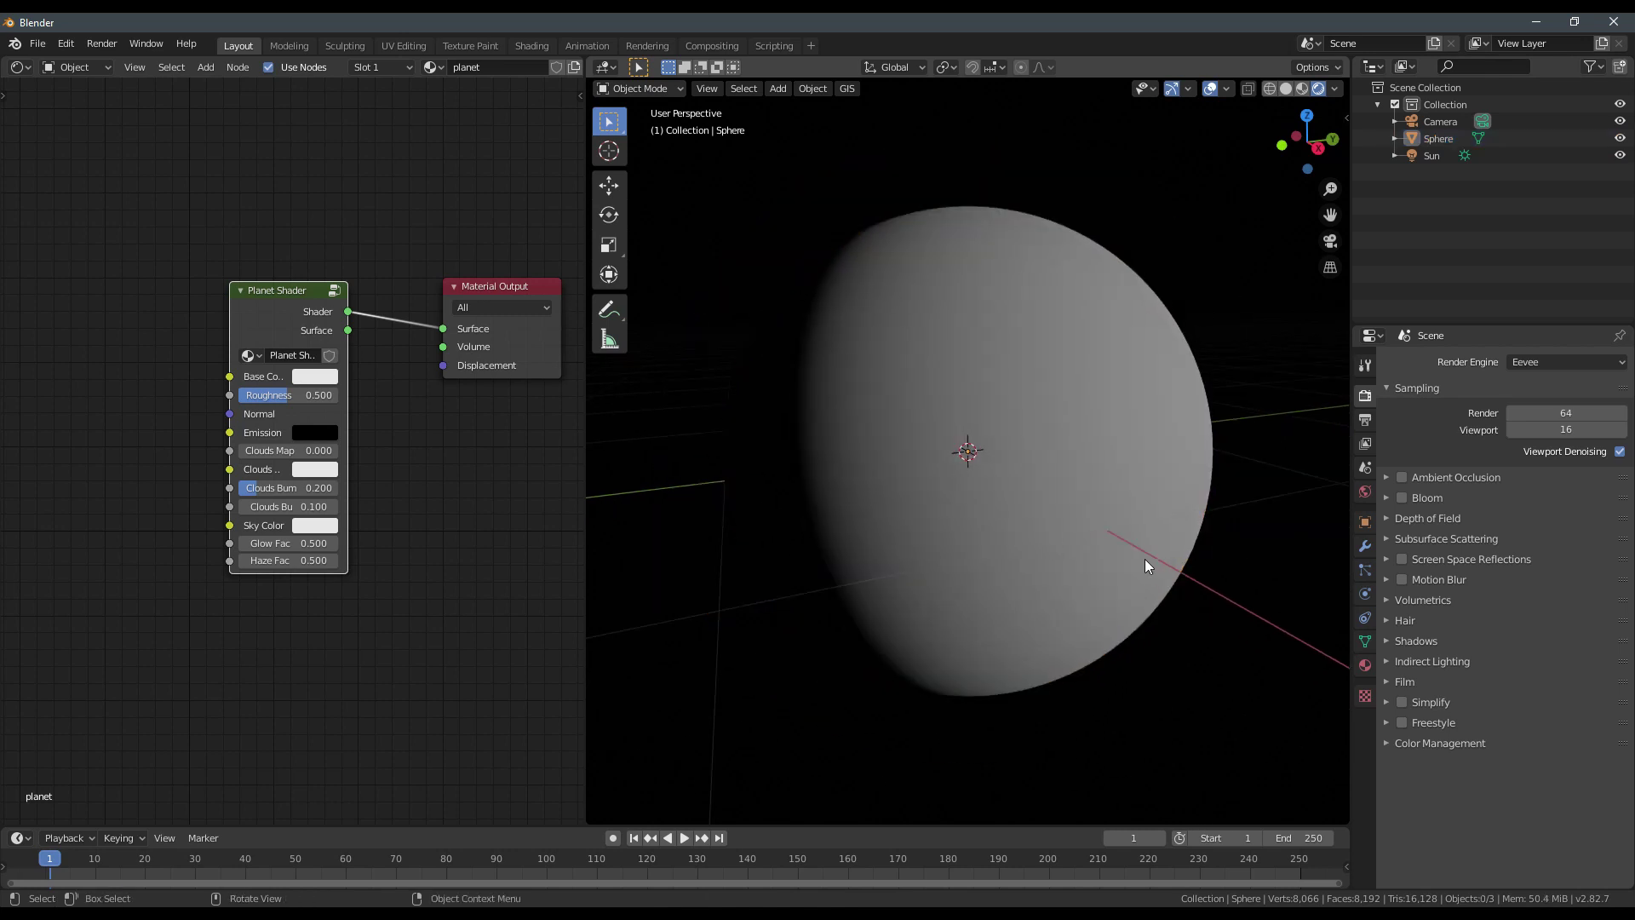
left_click(1119, 555)
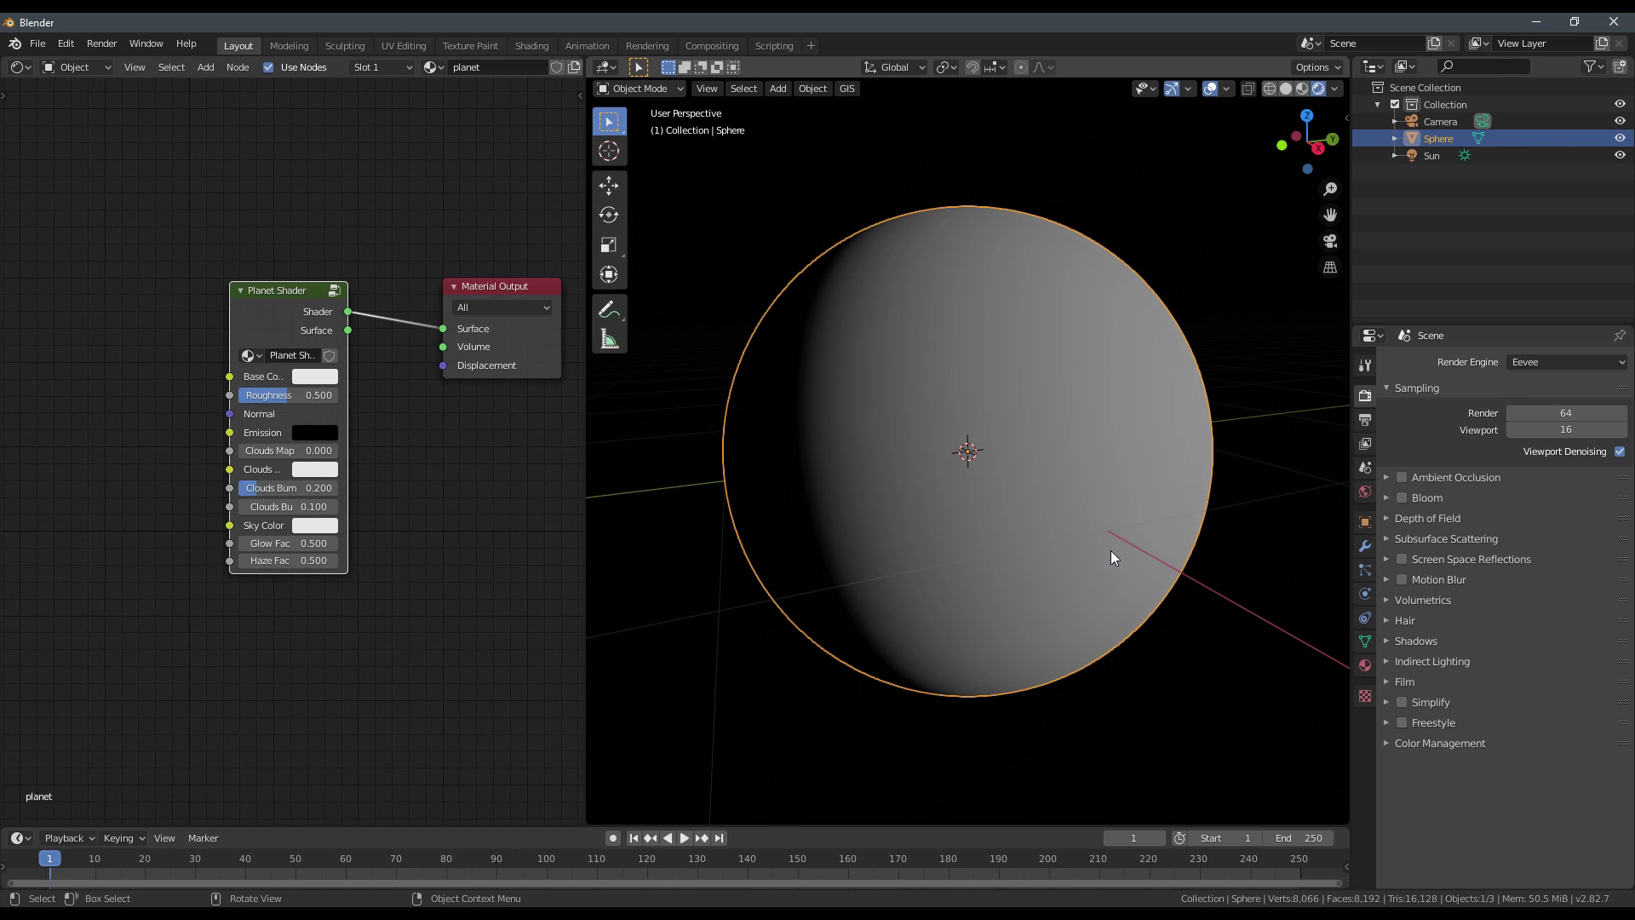
scroll(1195, 591, "down", 2)
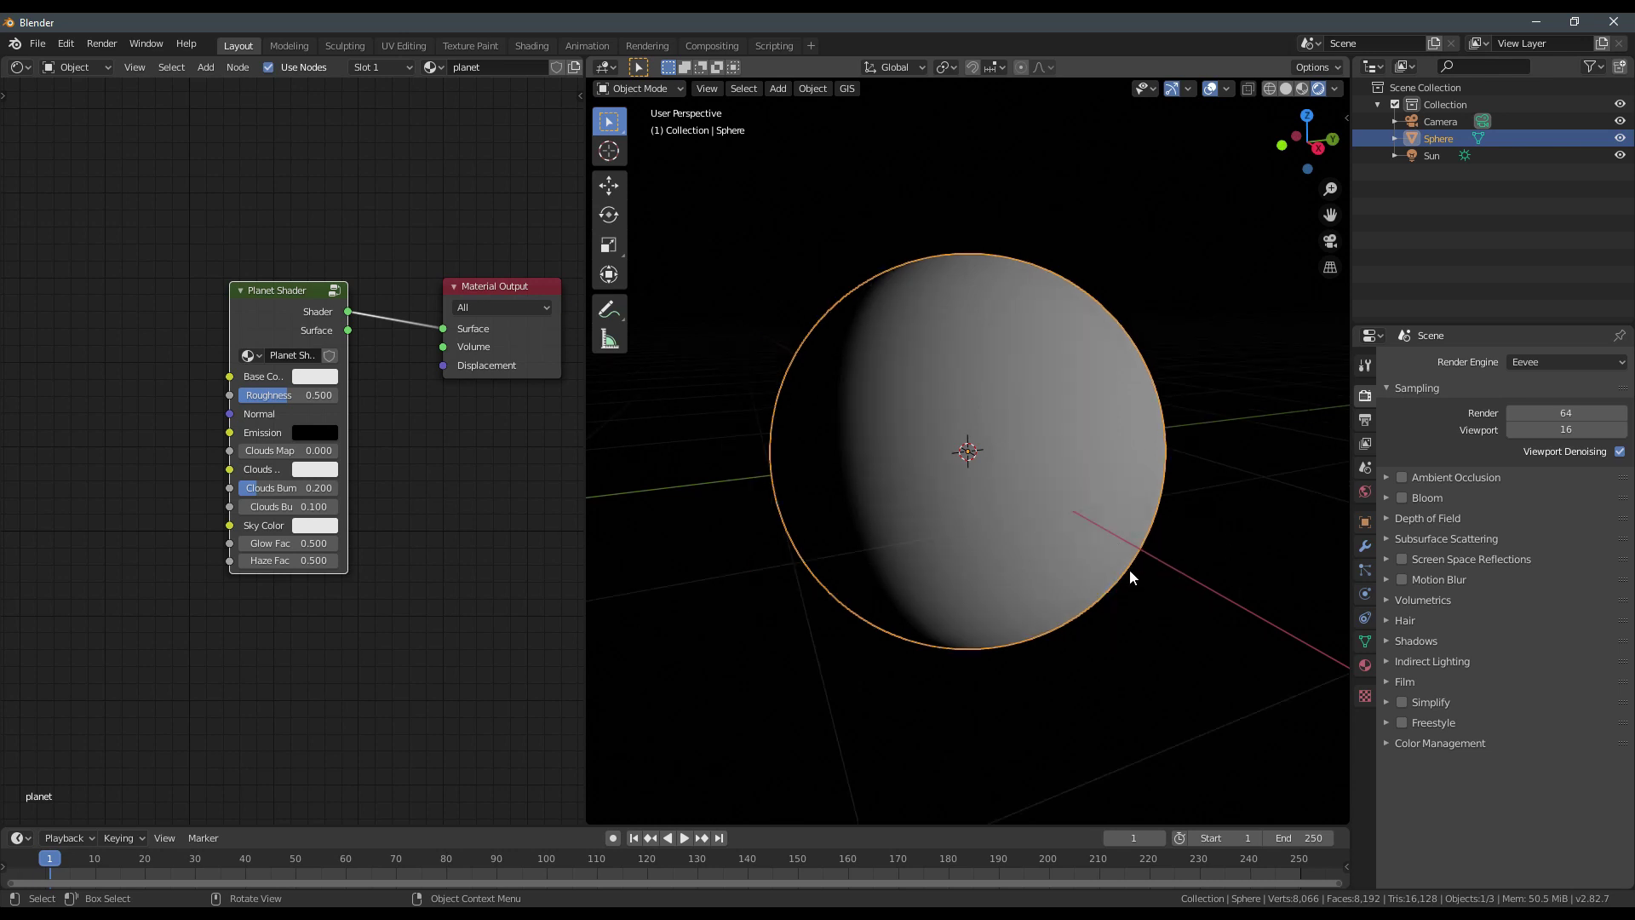
scroll(1189, 572, "down", 1)
scroll(1133, 584, "up", 1)
scroll(1135, 584, "down", 3)
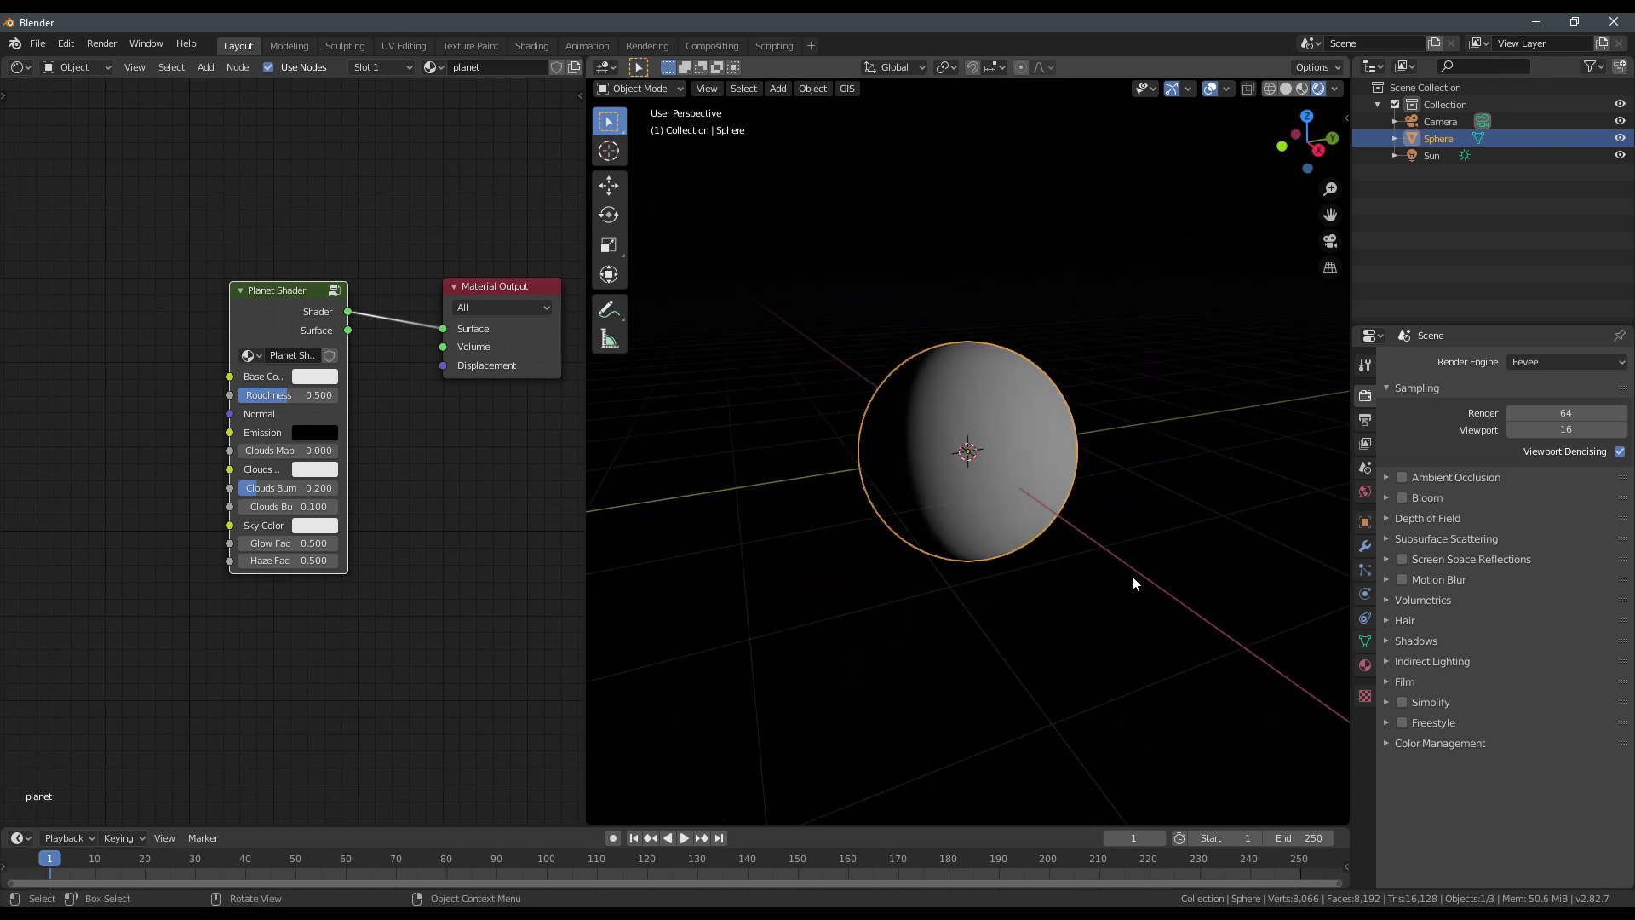
Set the 3D viewport's focal length to 100 mm and hide the view settings again.
key("n")
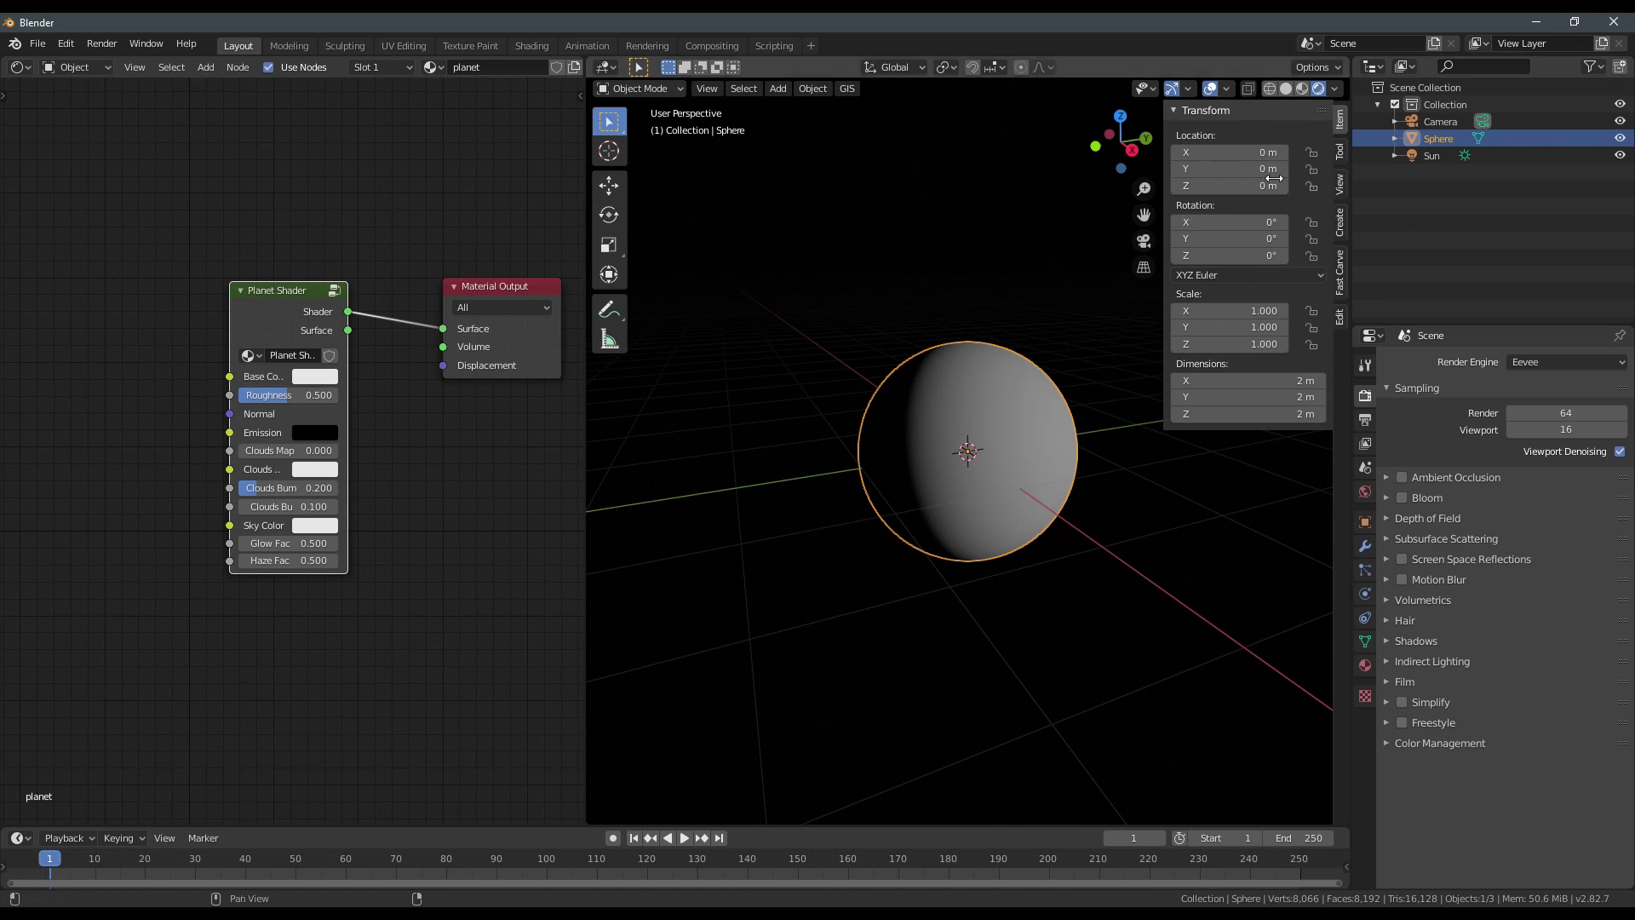
left_click(1341, 187)
left_click(1276, 135)
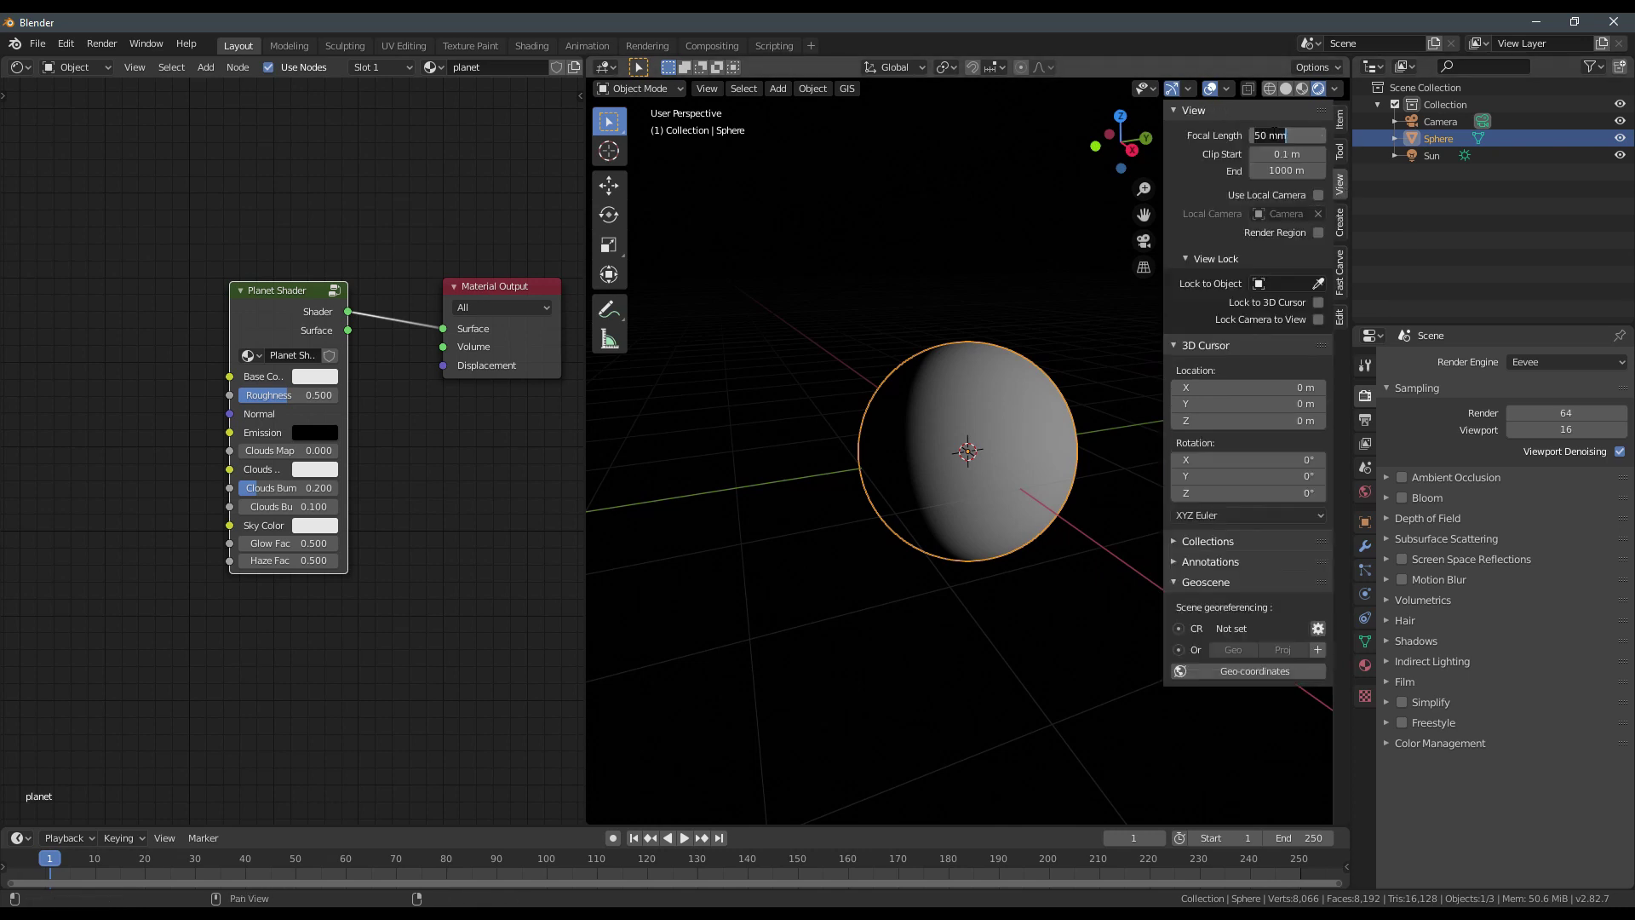
type("100")
key("Return")
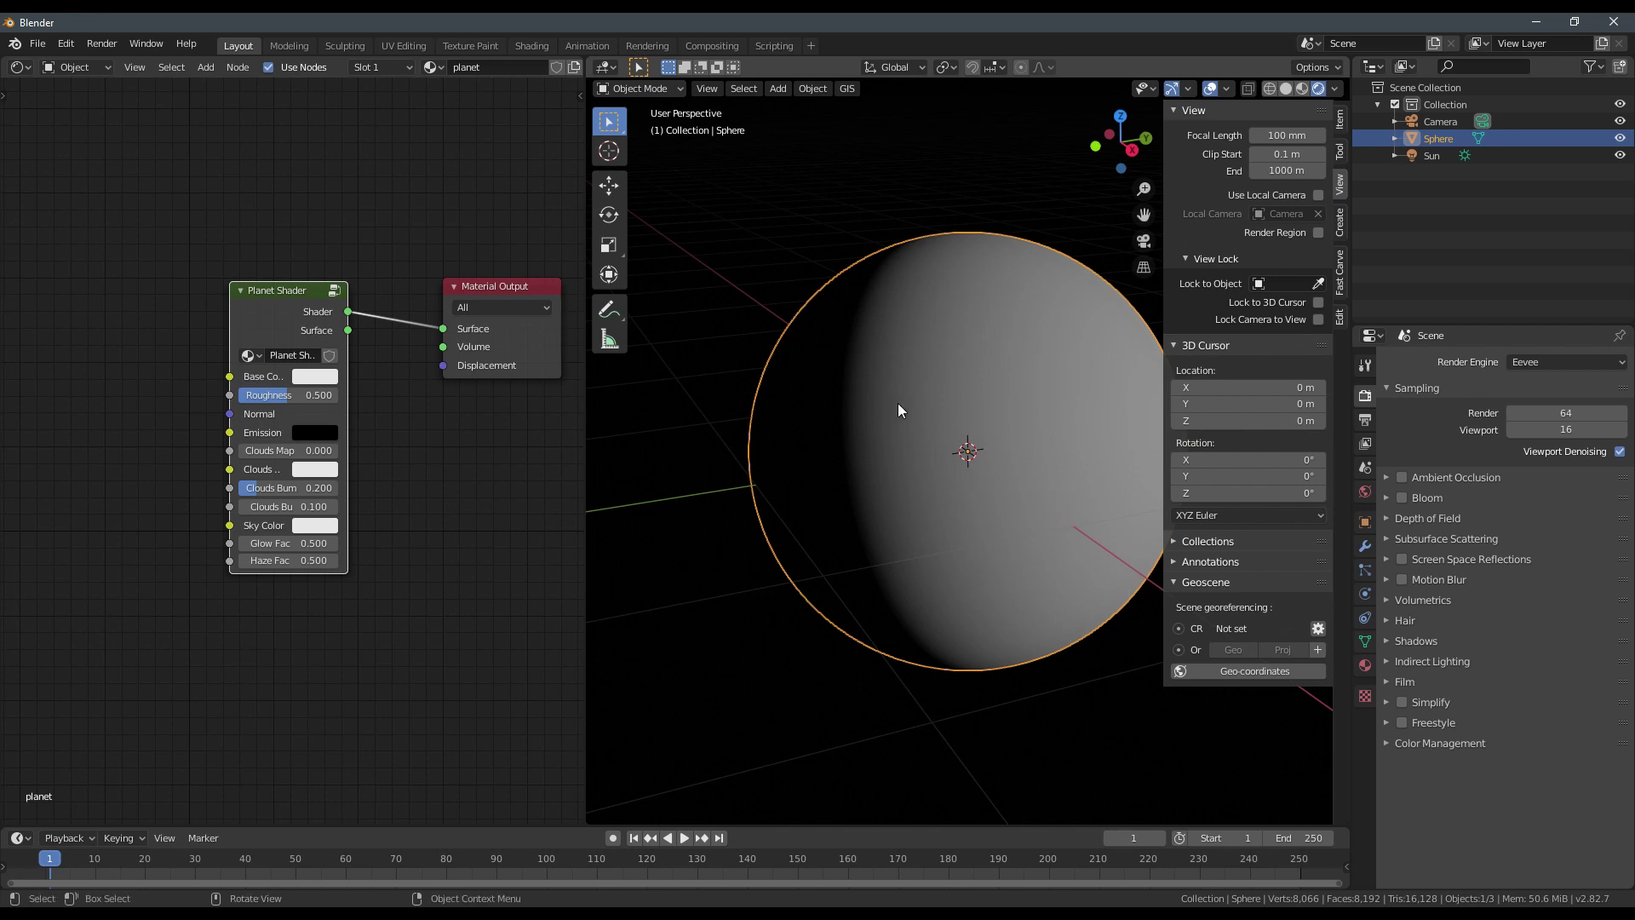
key("n")
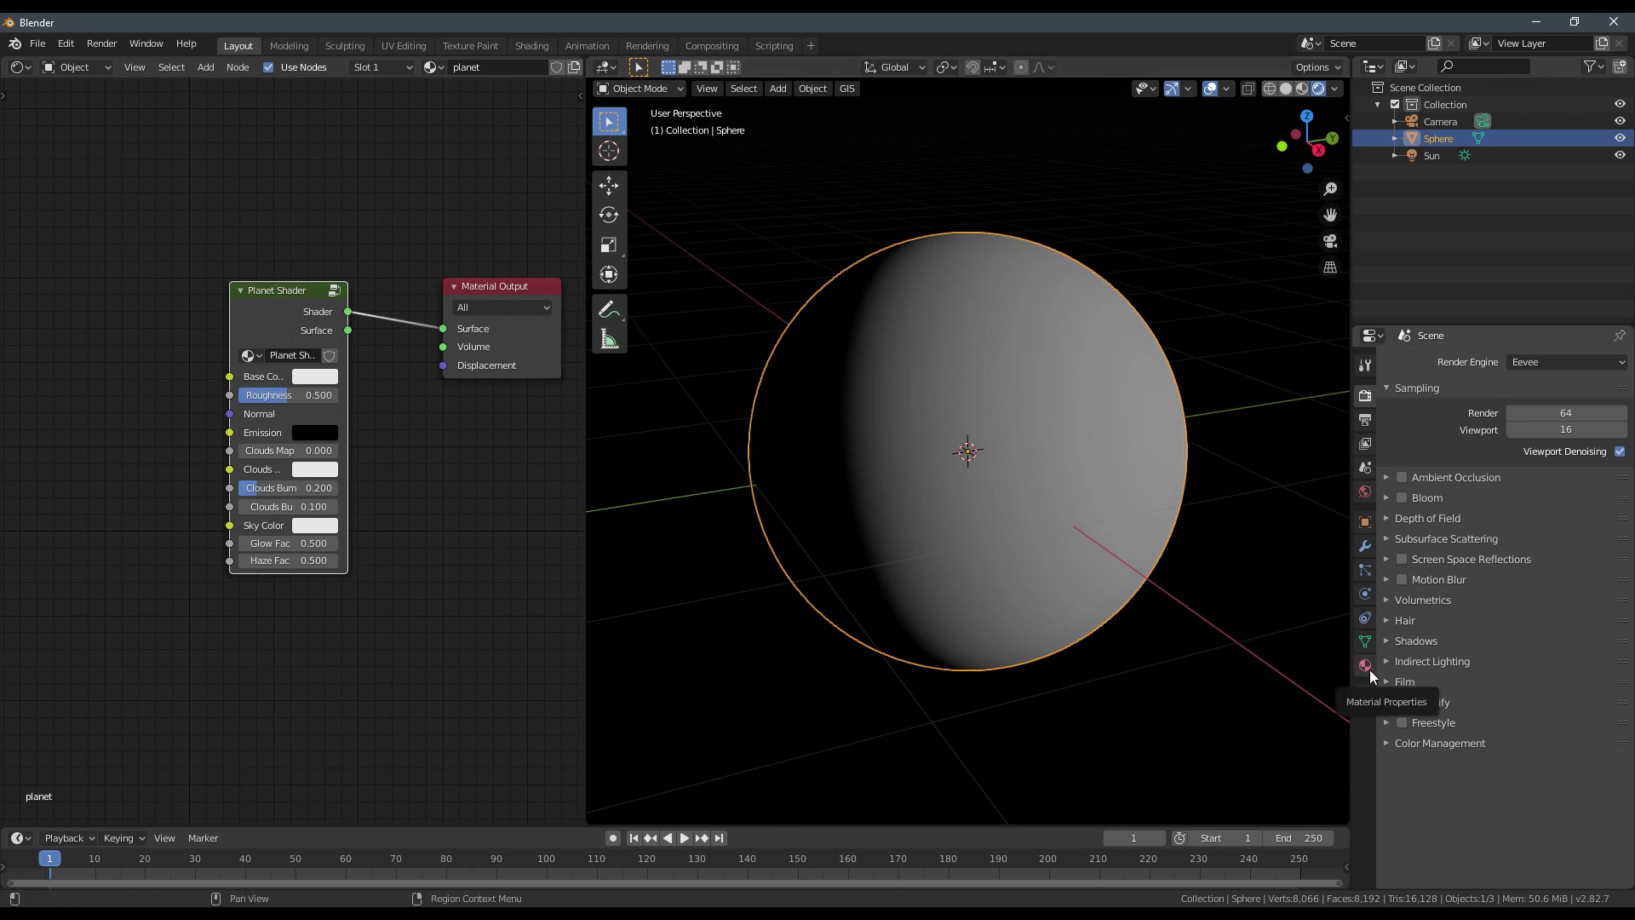
Set the color management look to Very High Contrast in the render properties.
left_click(1433, 743)
left_click(1524, 811)
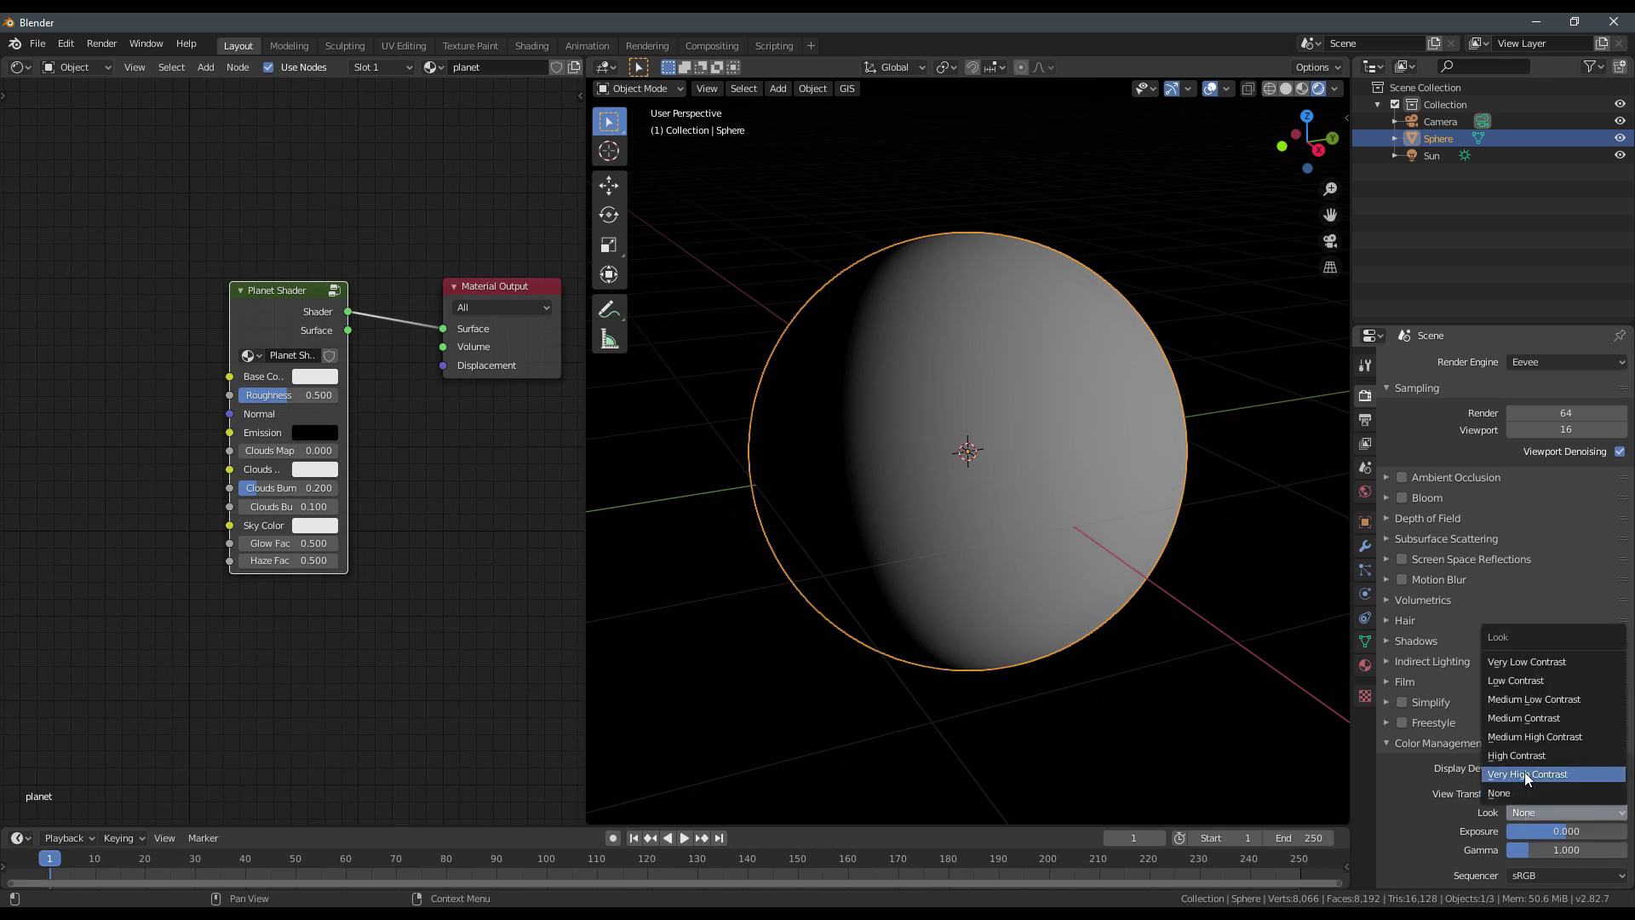
left_click(1523, 771)
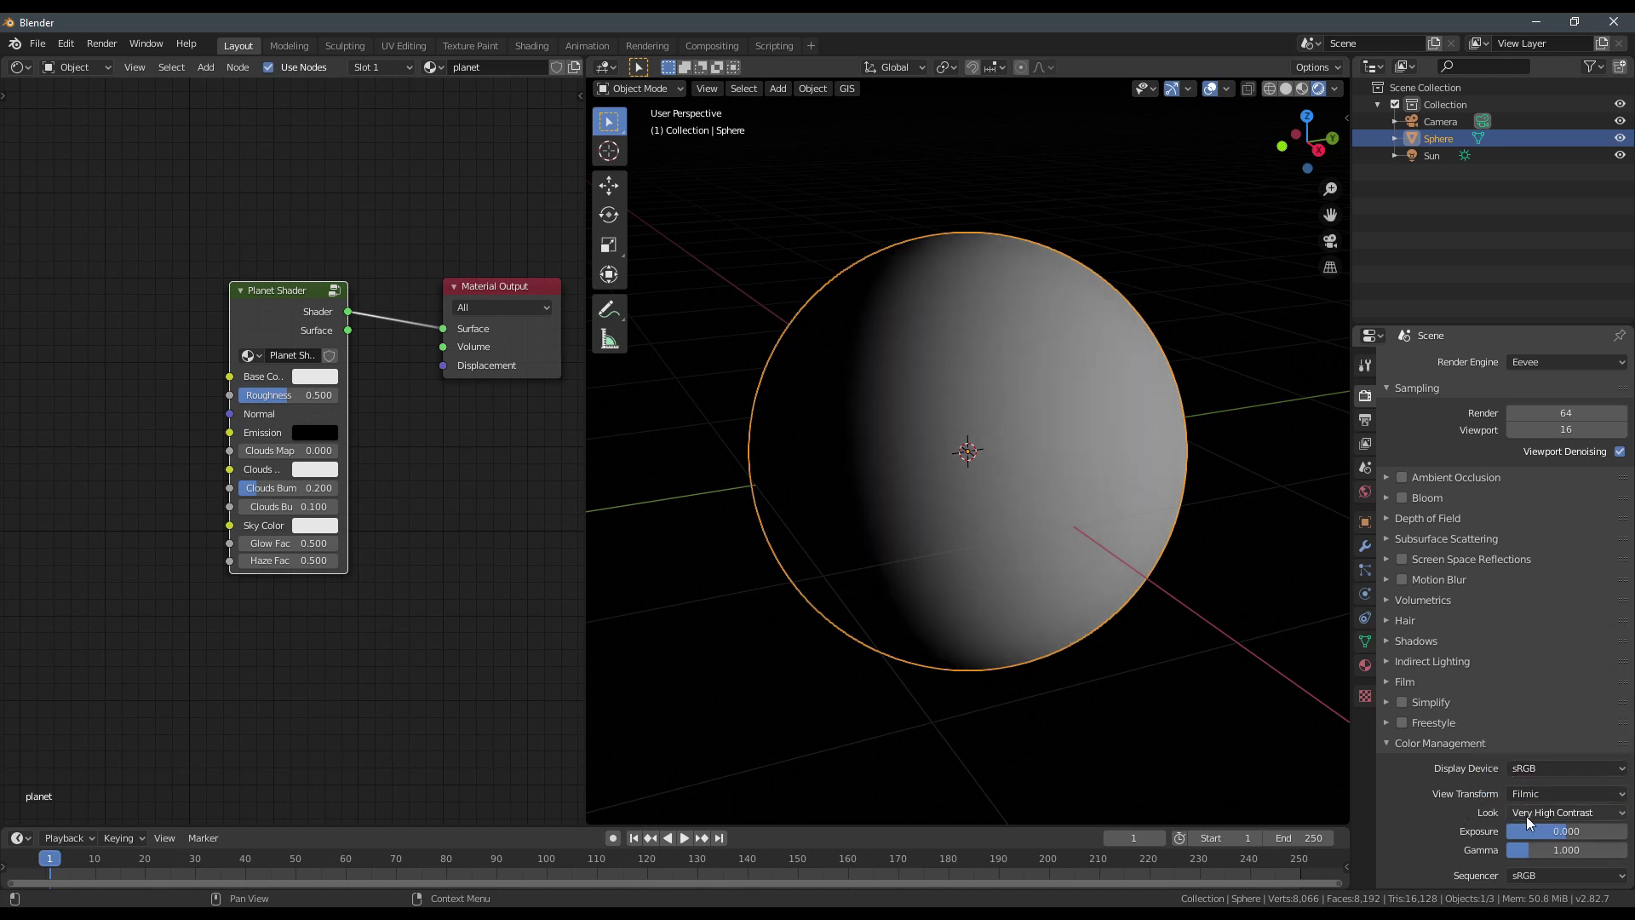
left_click(1439, 743)
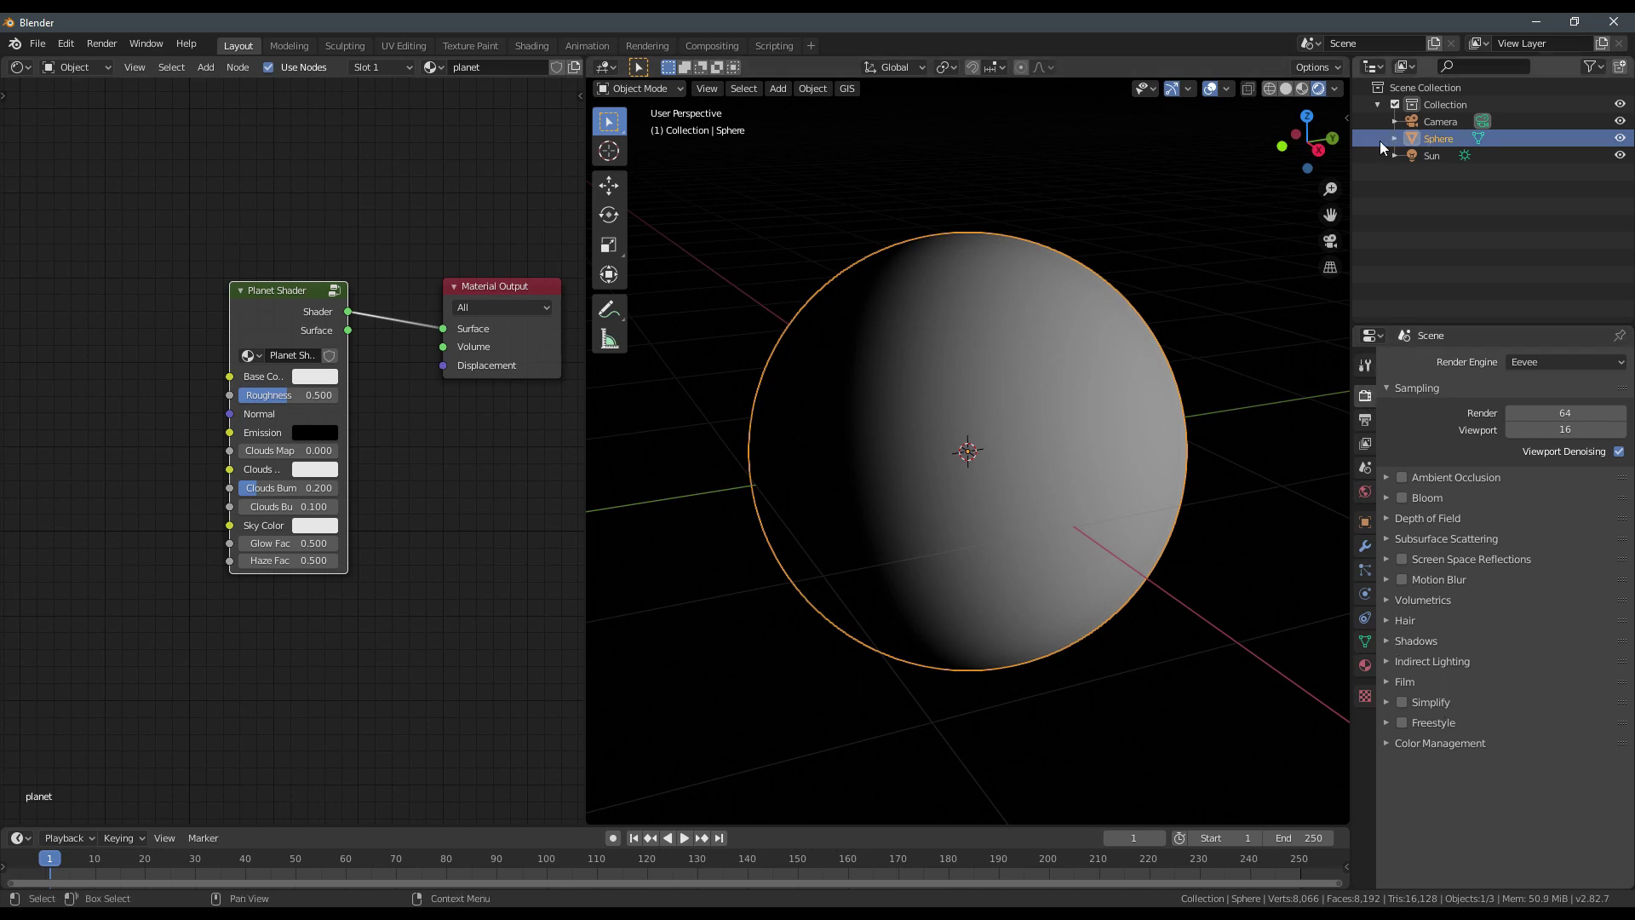
Set the planet material's blend mode to Alpha Blend and turn off Show Backface.
left_click(1365, 665)
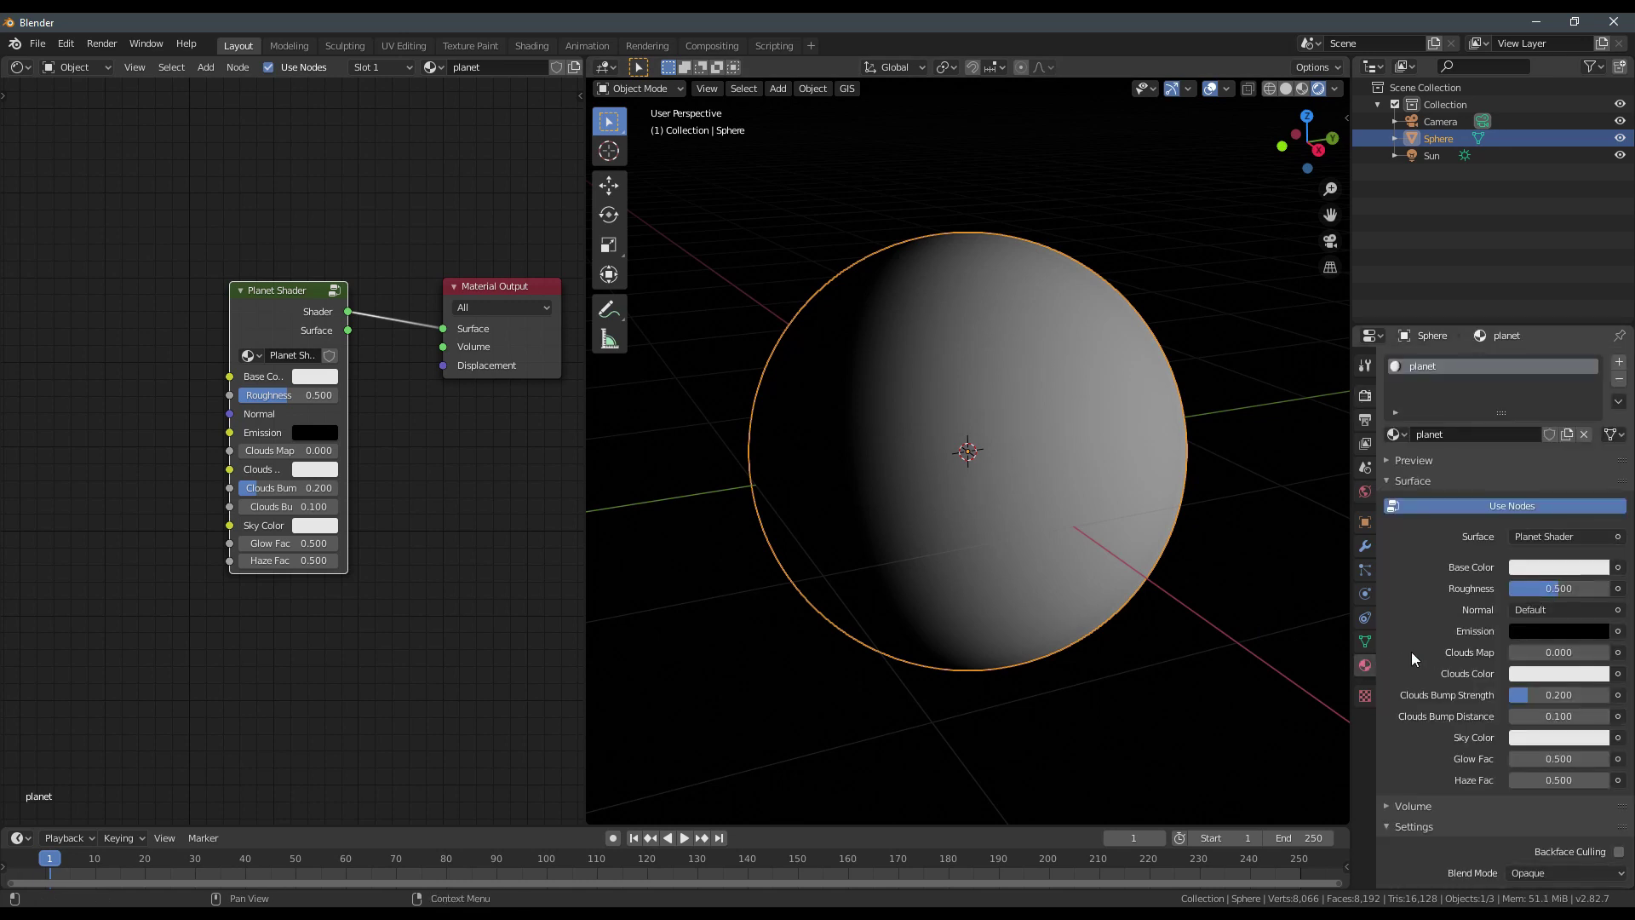
scroll(1413, 652, "down", 5)
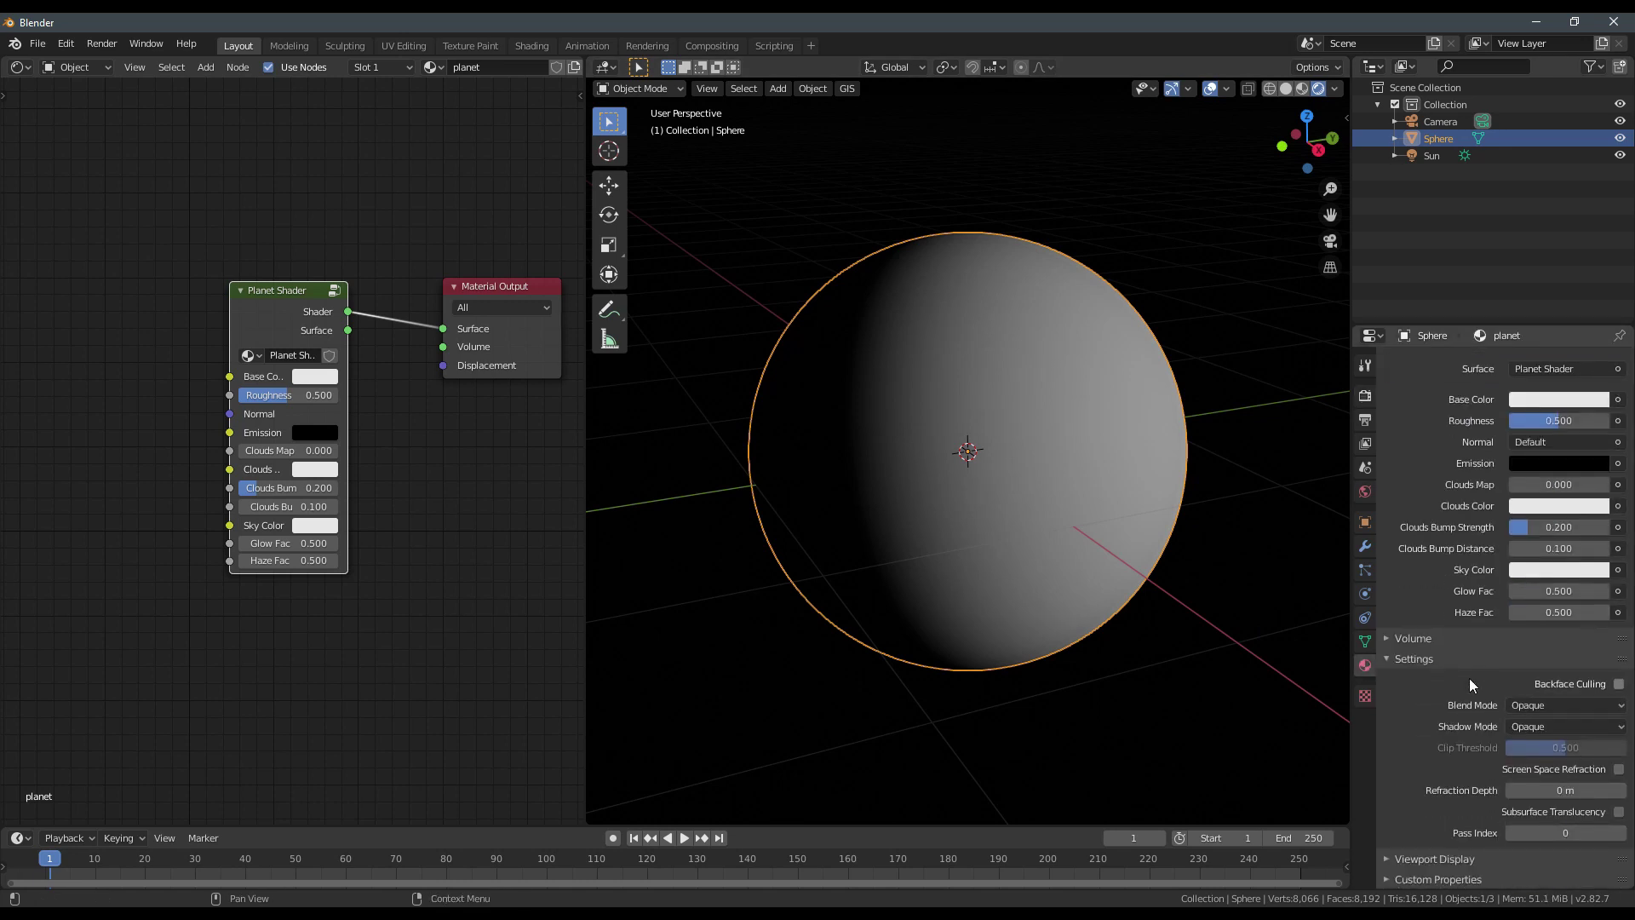
scroll(1414, 767, "up", 5)
scroll(1423, 801, "down", 5)
left_click(1525, 706)
left_click(1513, 707)
left_click(1529, 780)
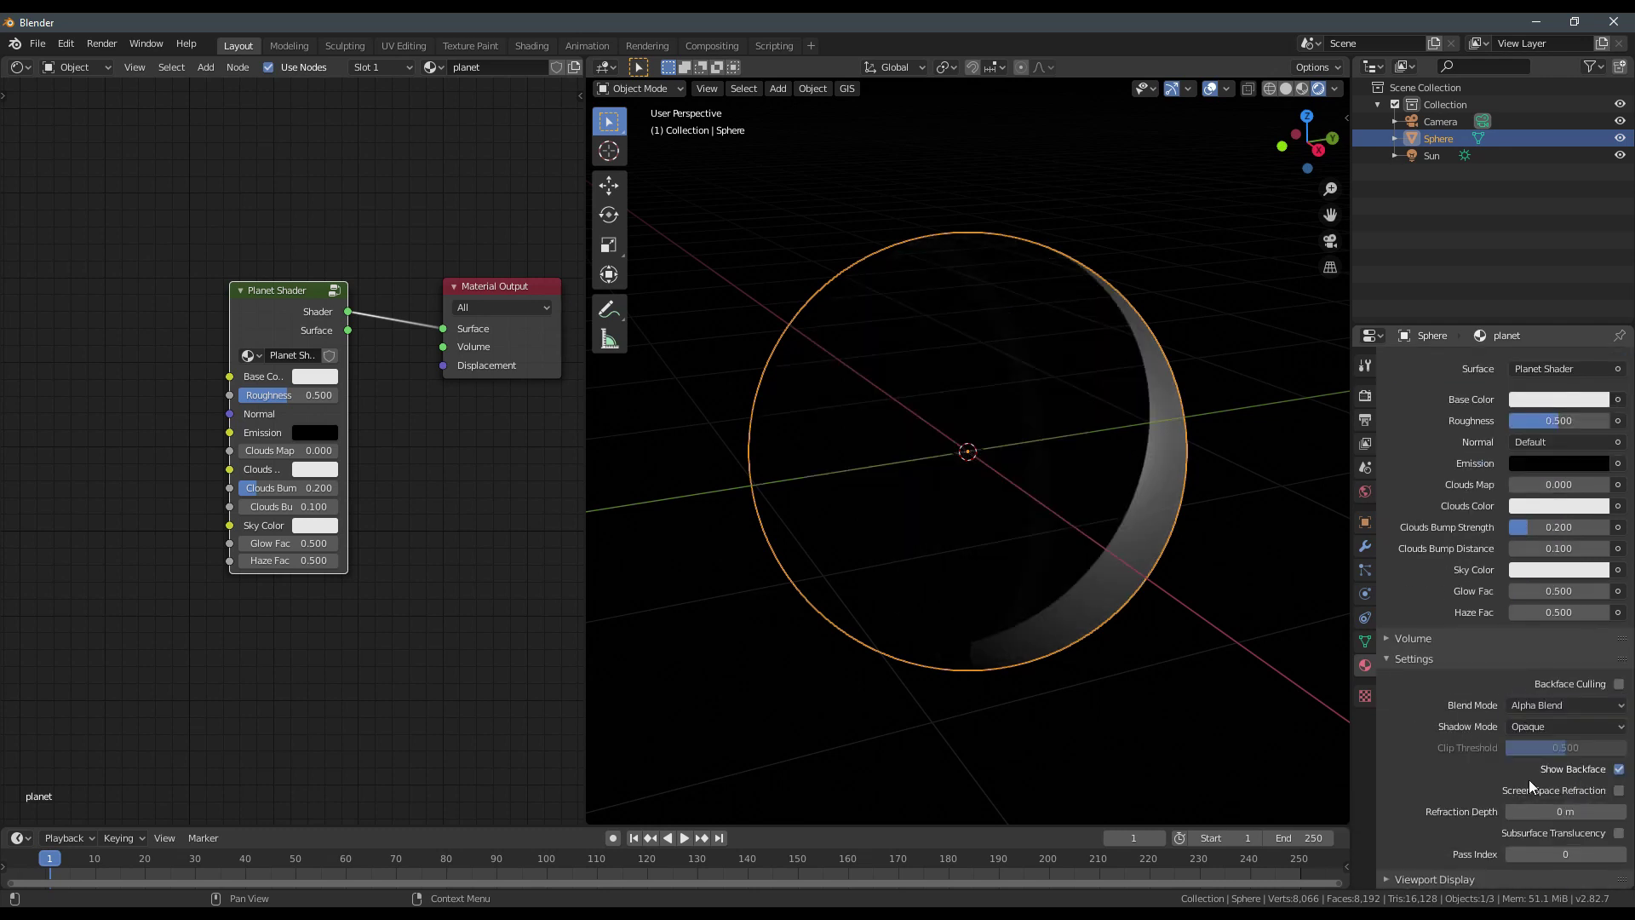
middle_click_drag(1178, 482, 993, 489)
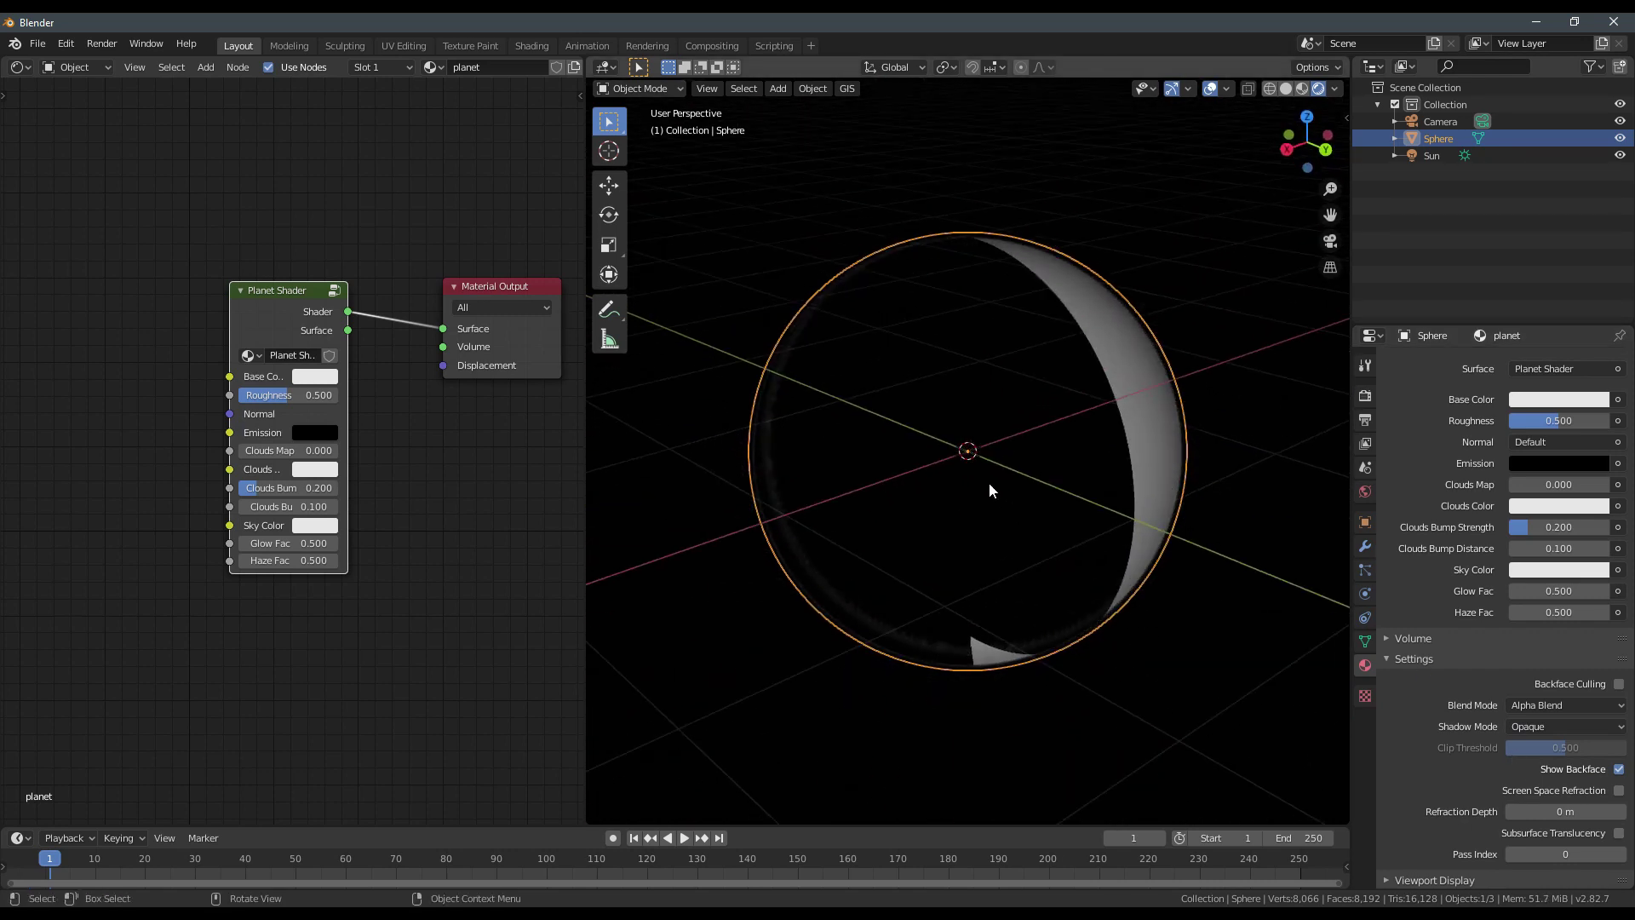
left_click(1618, 769)
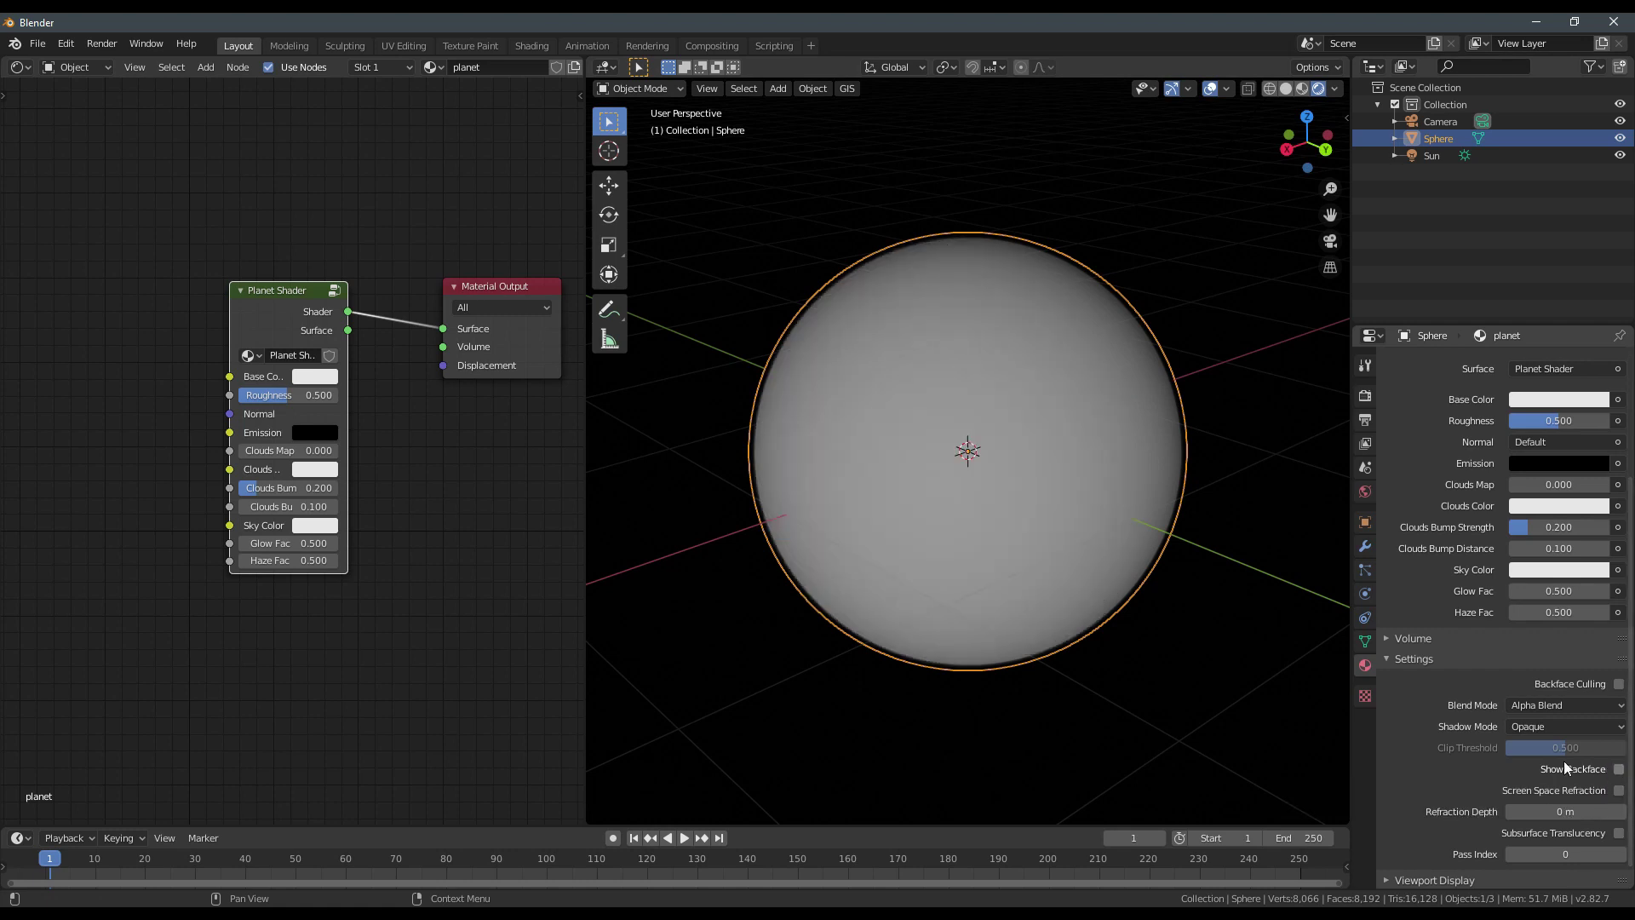
Deselect the sphere and examine its lit edge and soft shadow boundary from several angles and distances.
middle_click_drag(930, 510, 1024, 618)
key("alt+a")
scroll(1038, 558, "up", 4)
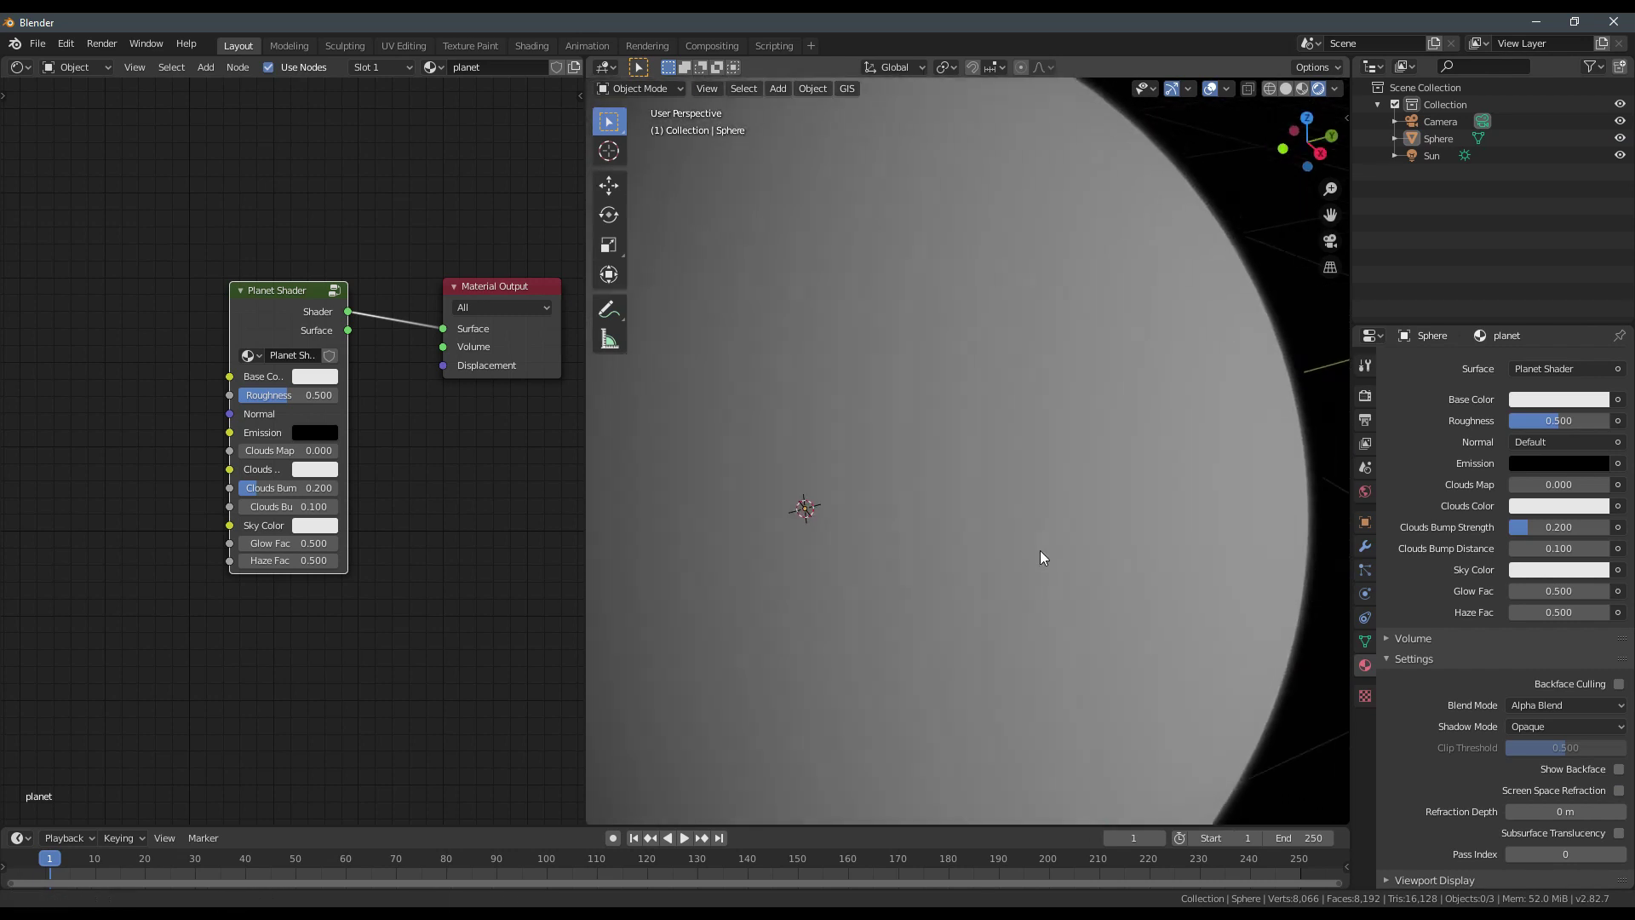
scroll(1029, 550, "down", 2)
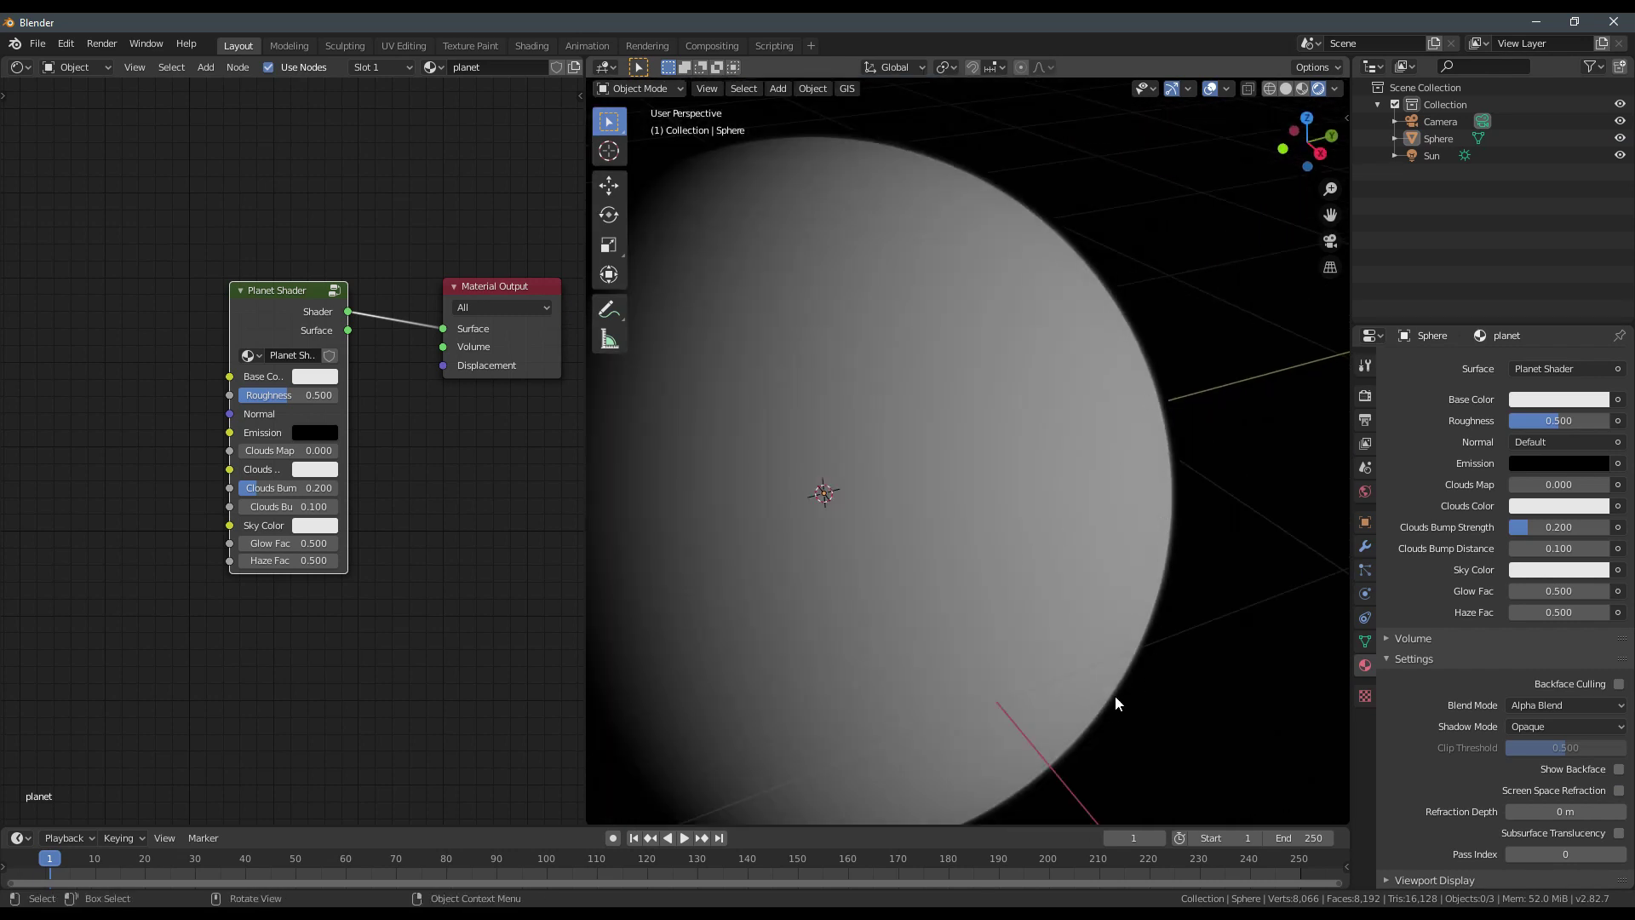
middle_click_drag(1116, 697, 1146, 628)
scroll(1146, 623, "down", 3)
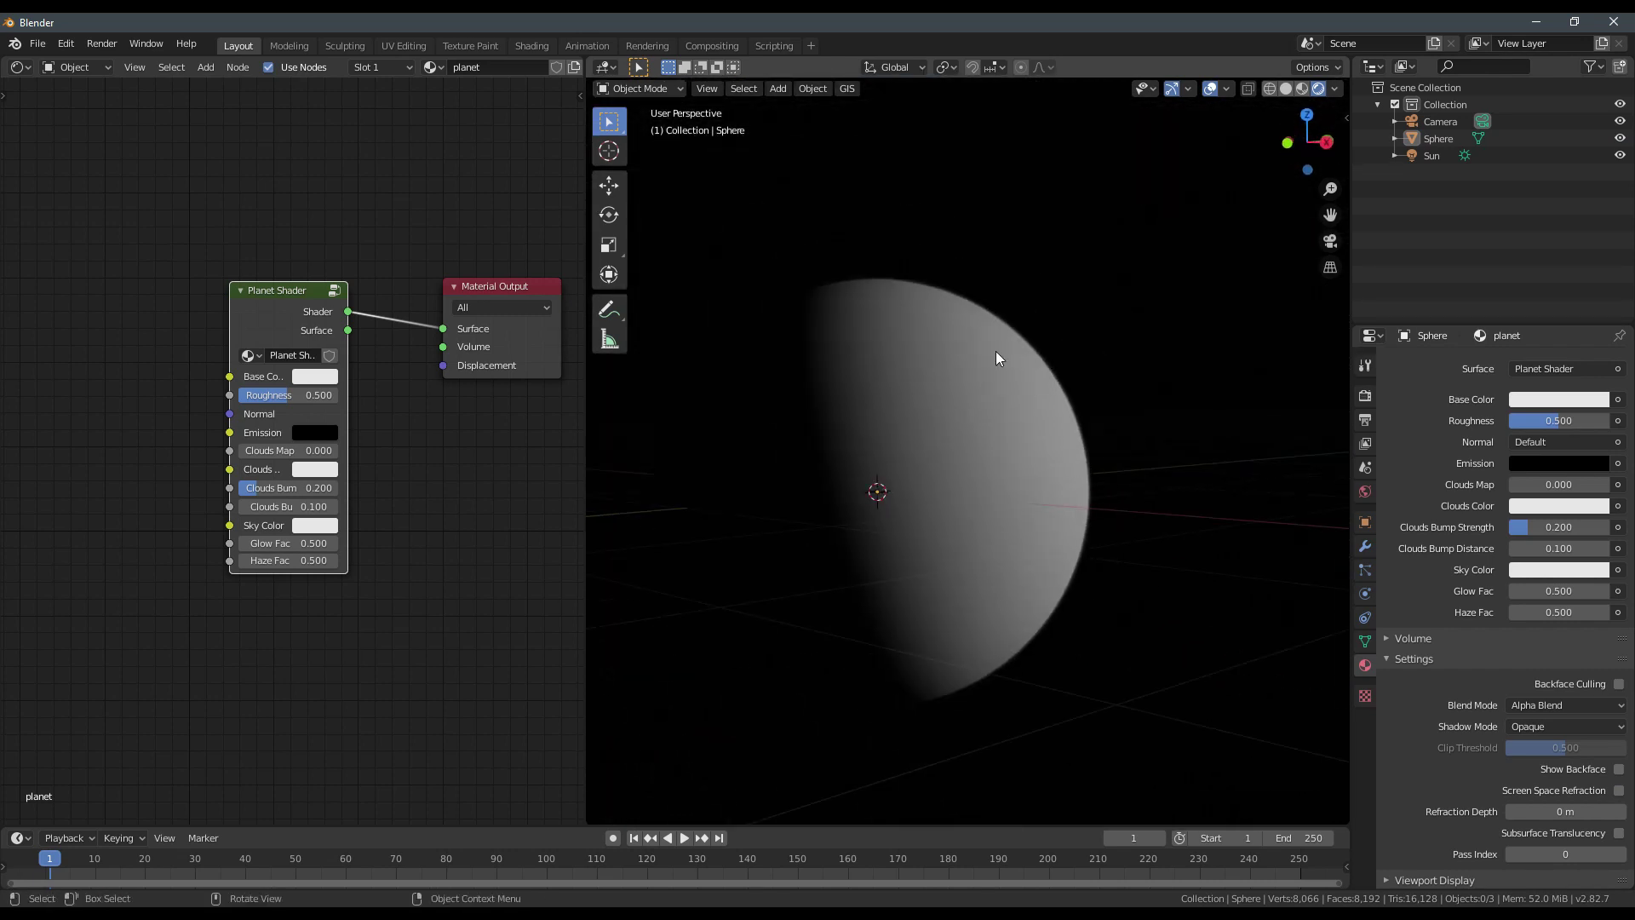
middle_click_drag(1019, 339, 928, 533)
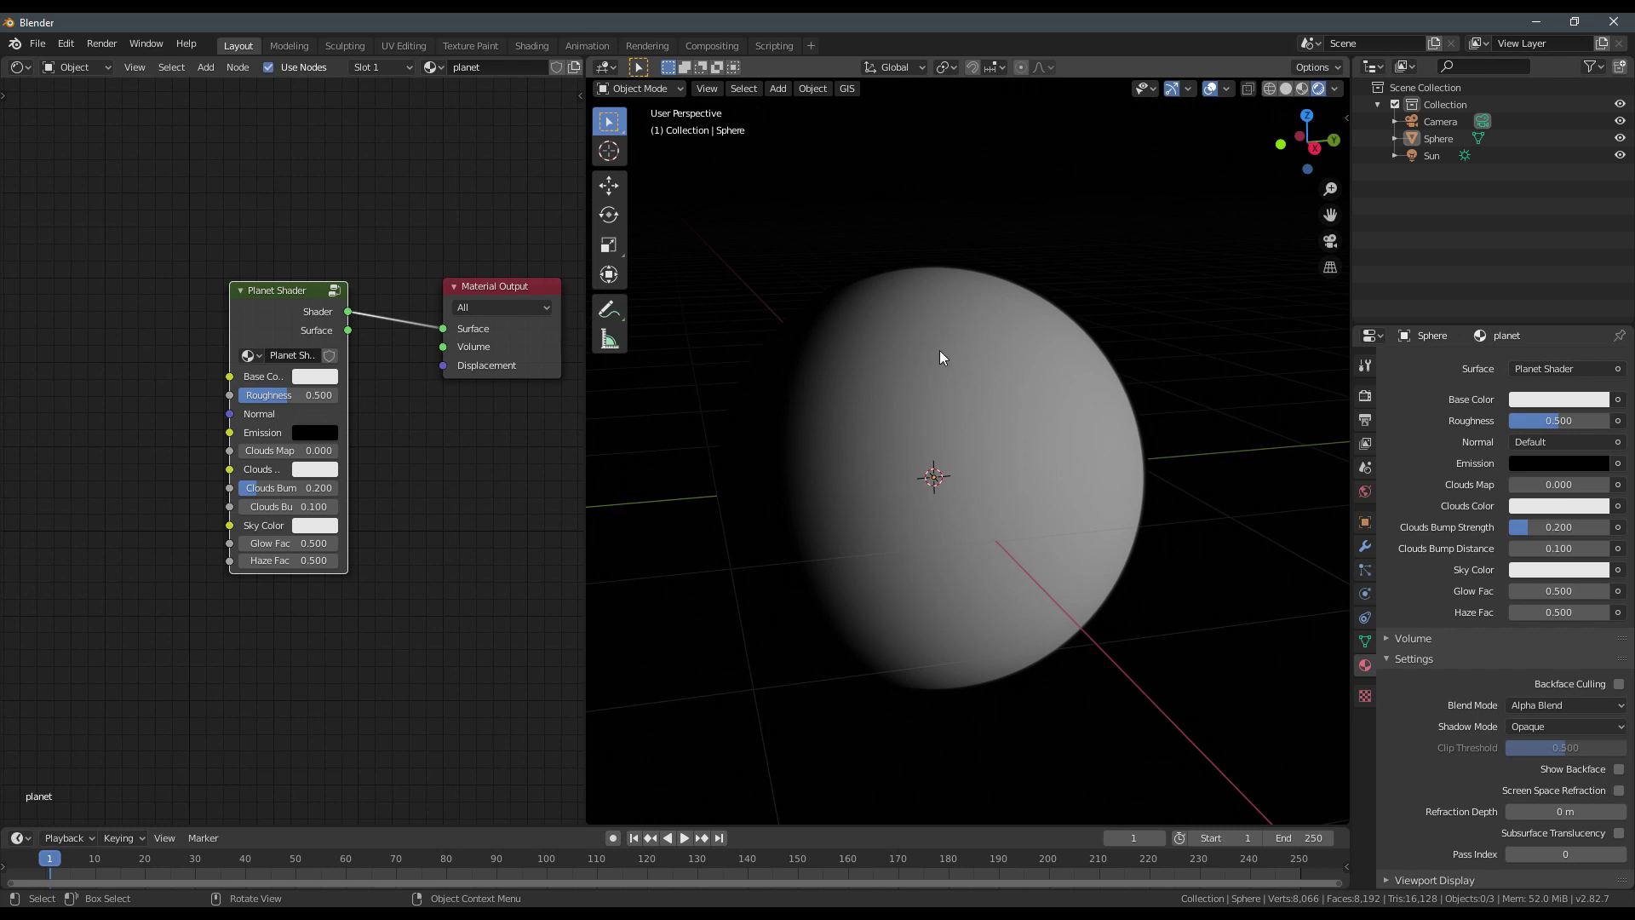
mouse_move(1062, 471)
middle_mouse_down()
mouse_move(1110, 485)
mouse_move(1121, 463)
mouse_move(1080, 477)
middle_mouse_up()
scroll(963, 361, "up", 1)
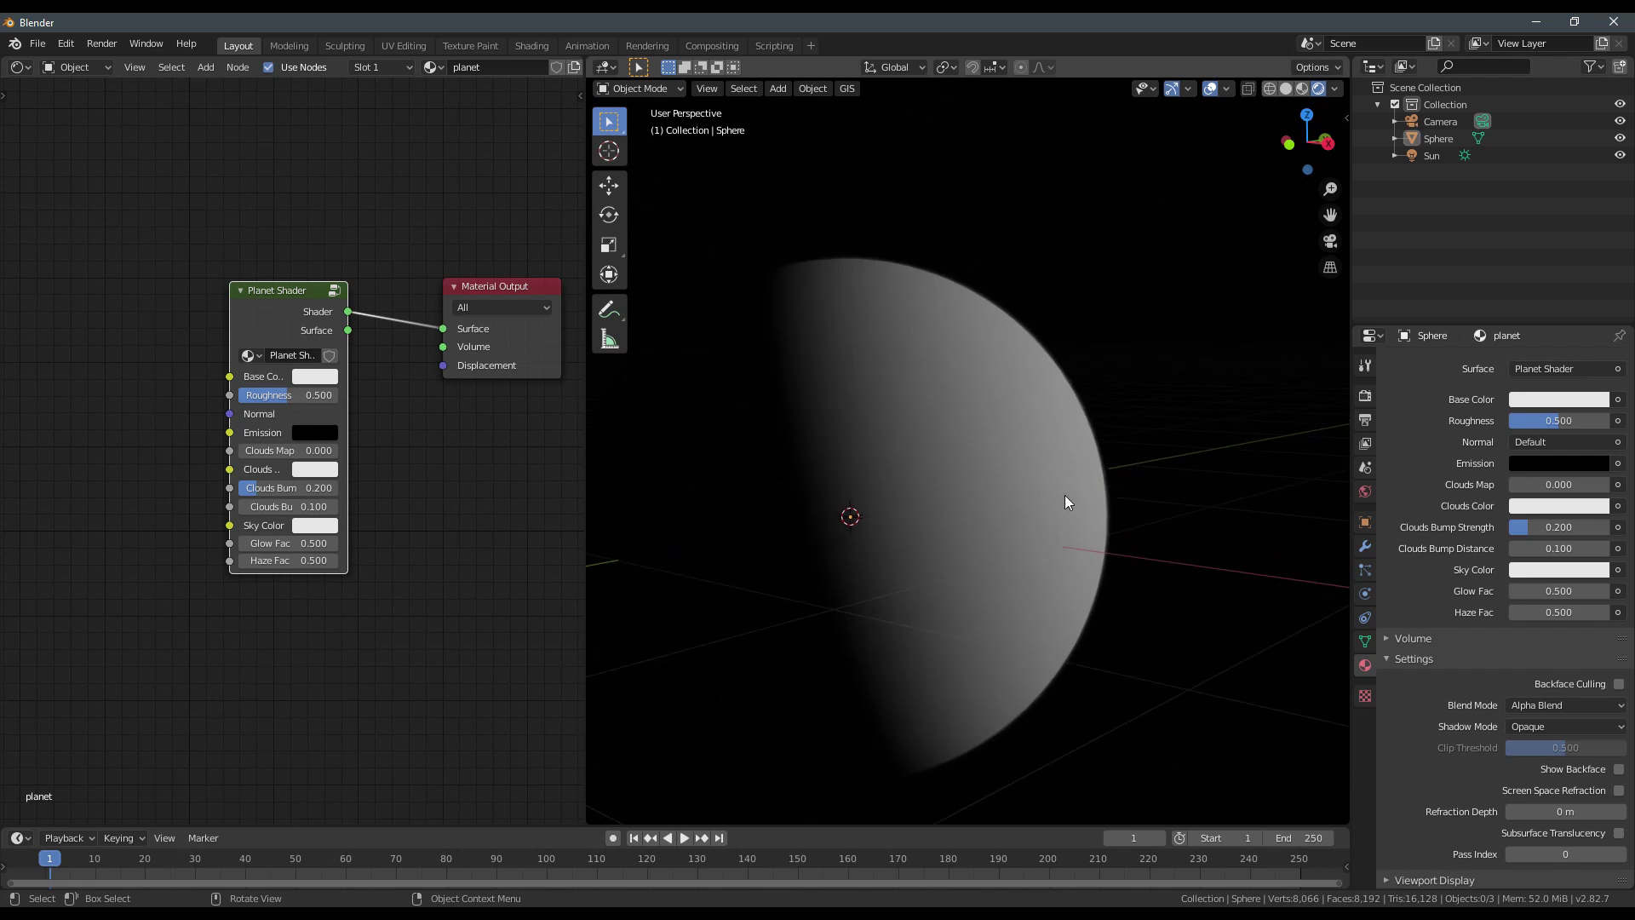
Set the Sun light's strength to 5 and check the sphere's brightness with everything deselected.
left_click(1426, 158)
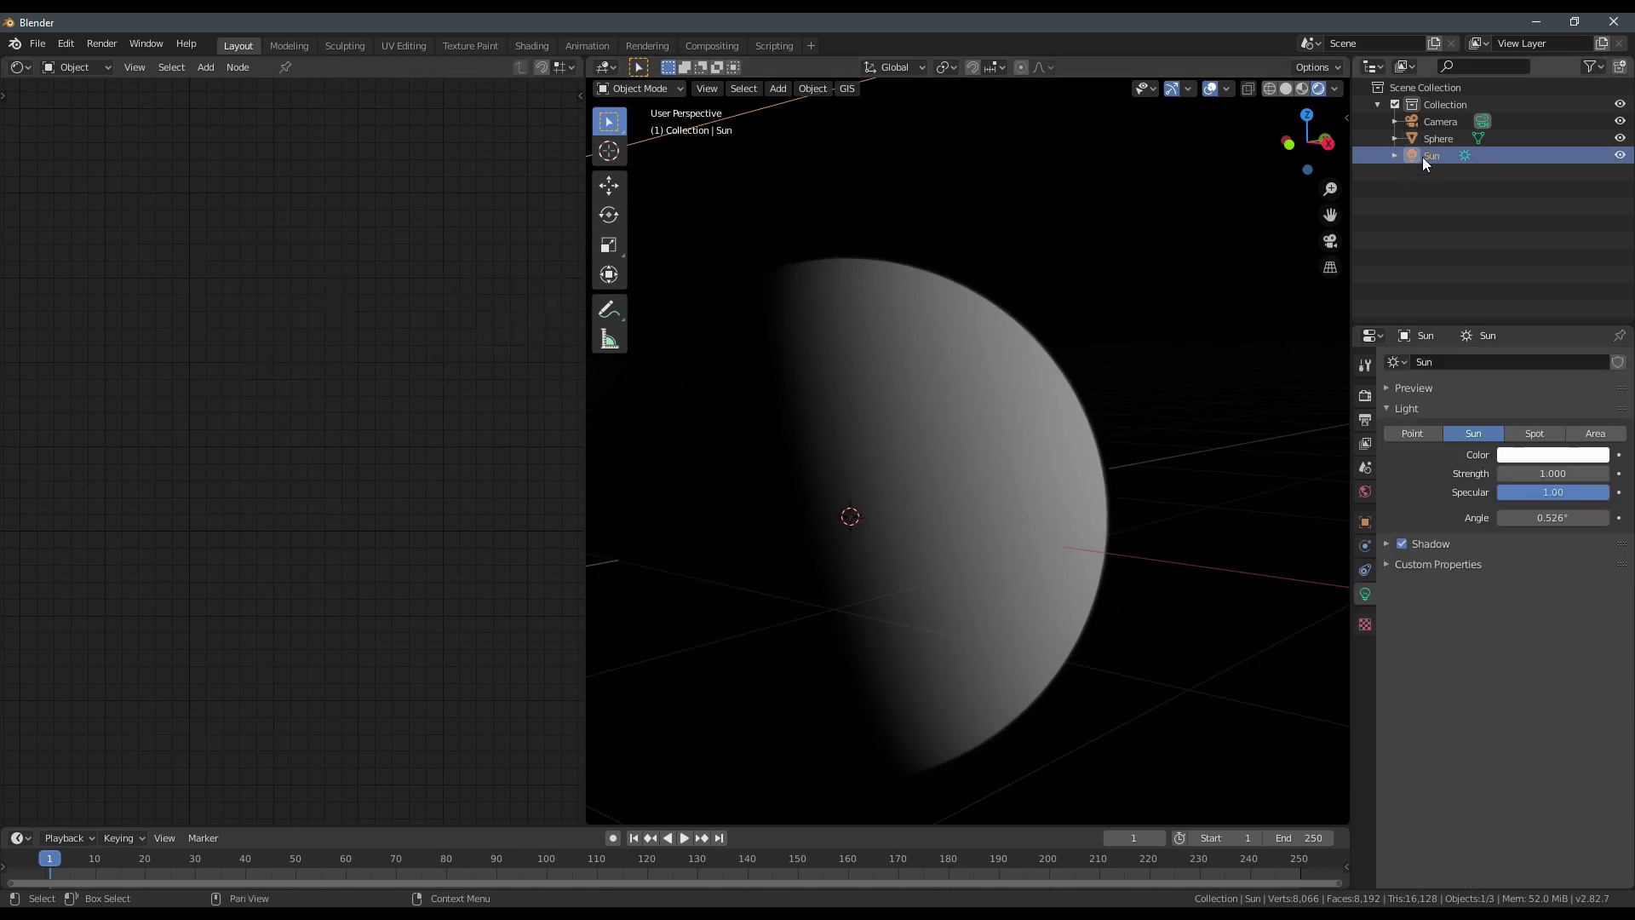
left_click(1534, 471)
type("5")
key("Return")
mouse_move(1247, 479)
middle_mouse_down()
mouse_move(1026, 517)
mouse_move(1138, 474)
mouse_move(1004, 472)
mouse_move(1044, 488)
mouse_move(1109, 472)
mouse_move(990, 533)
mouse_move(1039, 504)
middle_mouse_up()
left_click(1044, 475)
key("alt+a")
scroll(1037, 464, "up", 1)
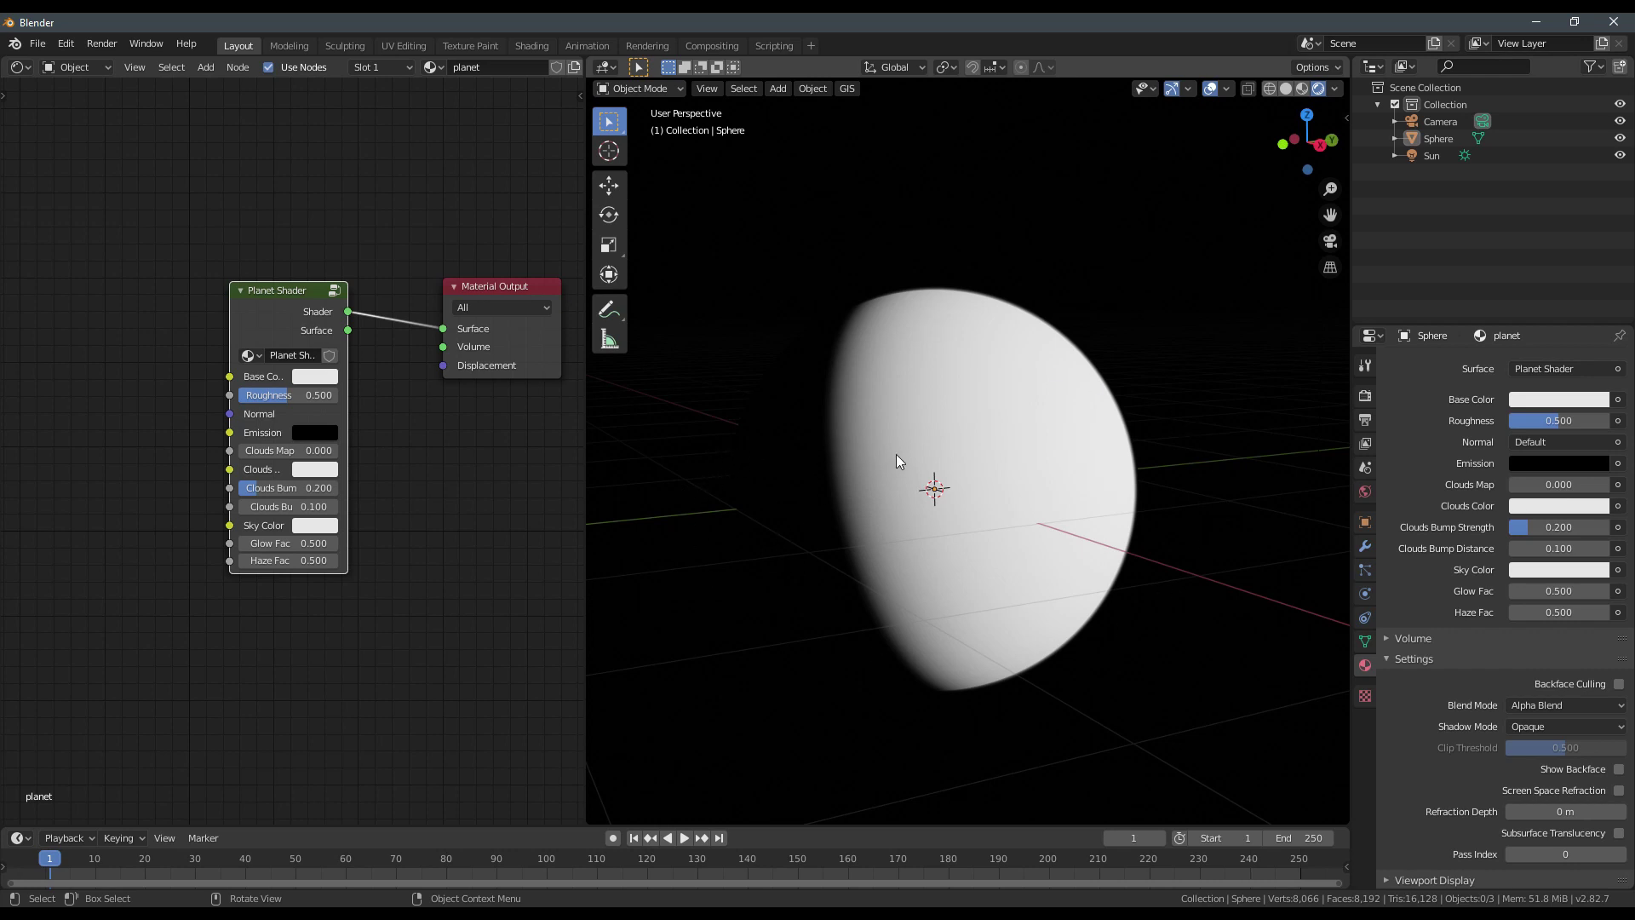
Disconnect the Planet Shader node's Shader output from the Material Output's Surface input.
middle_click_drag(184, 343, 321, 388)
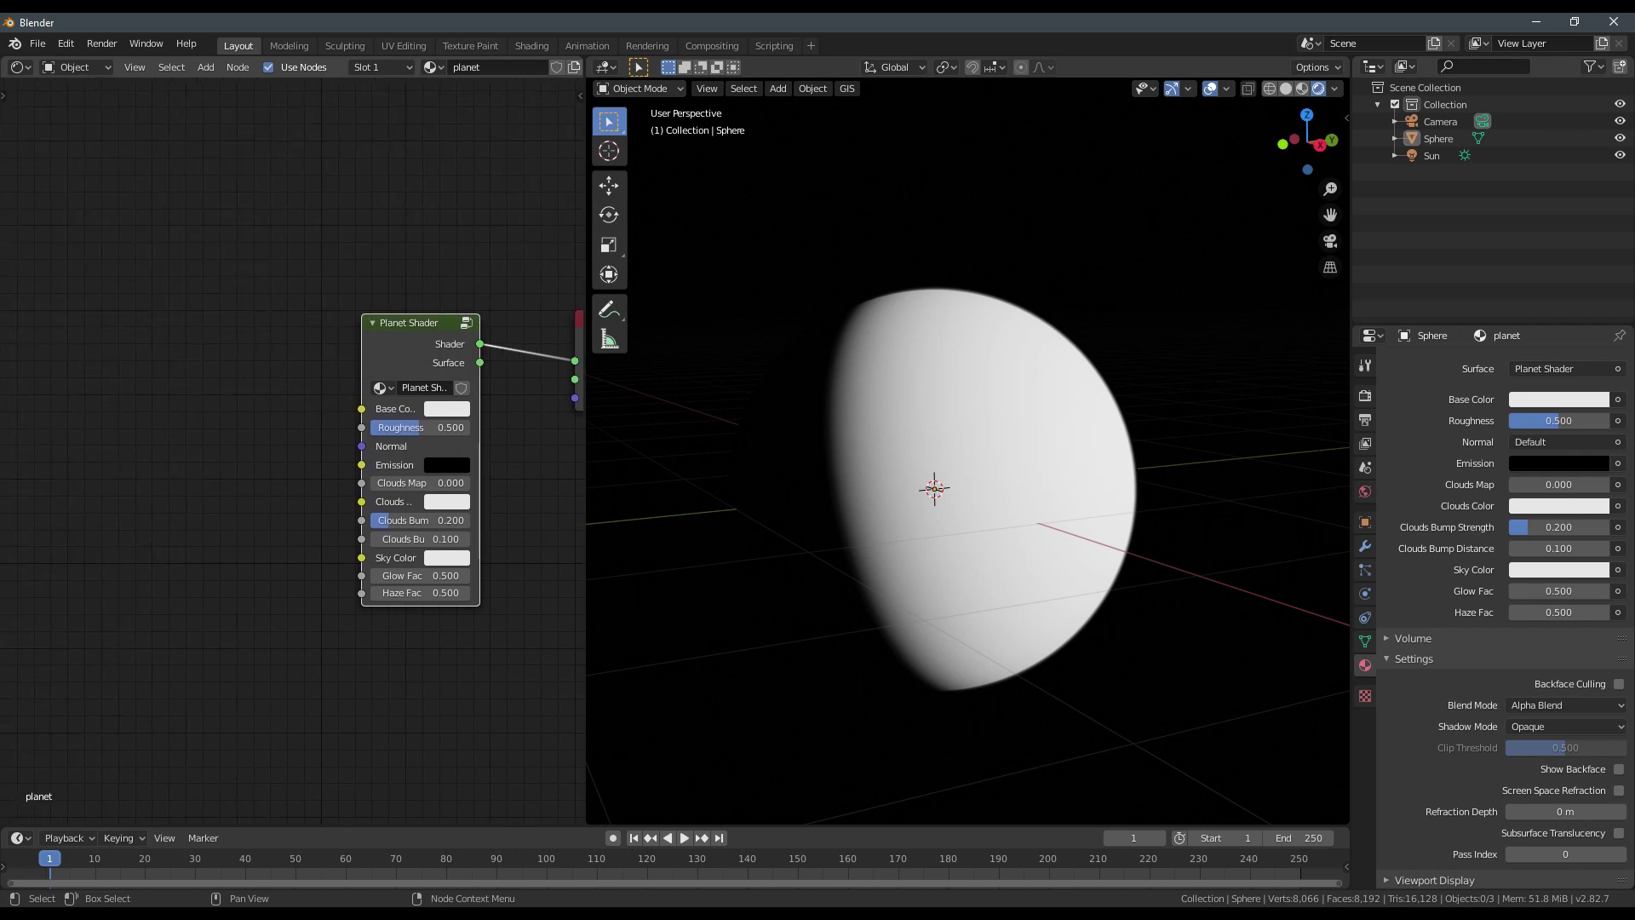
middle_click_drag(265, 462, 197, 460)
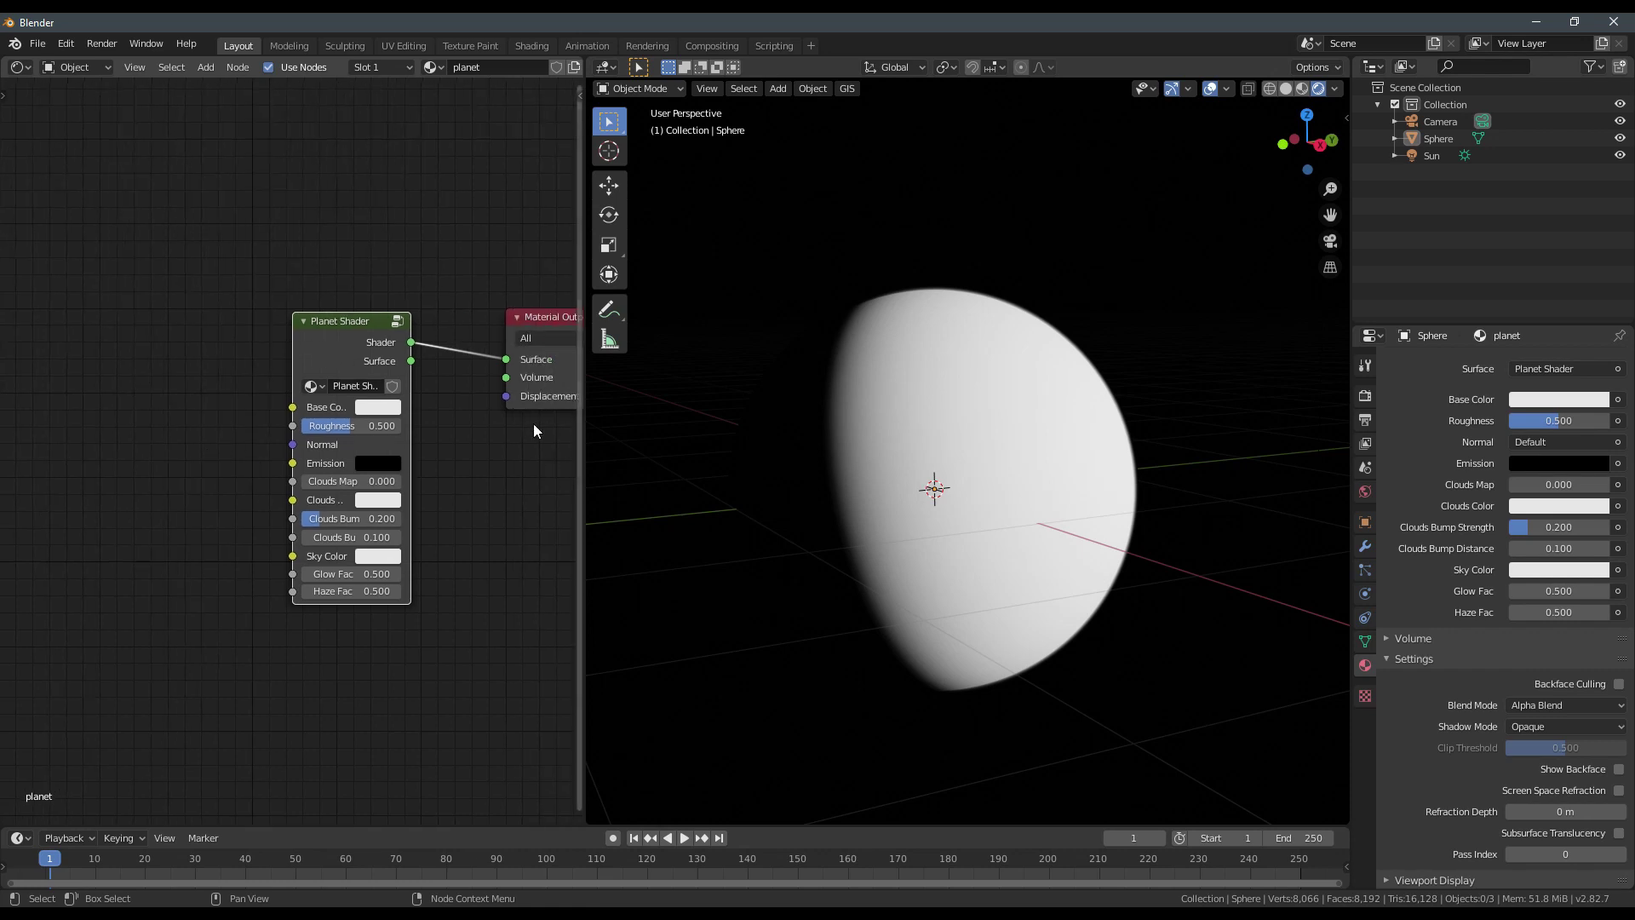
left_click_drag(506, 358, 456, 346)
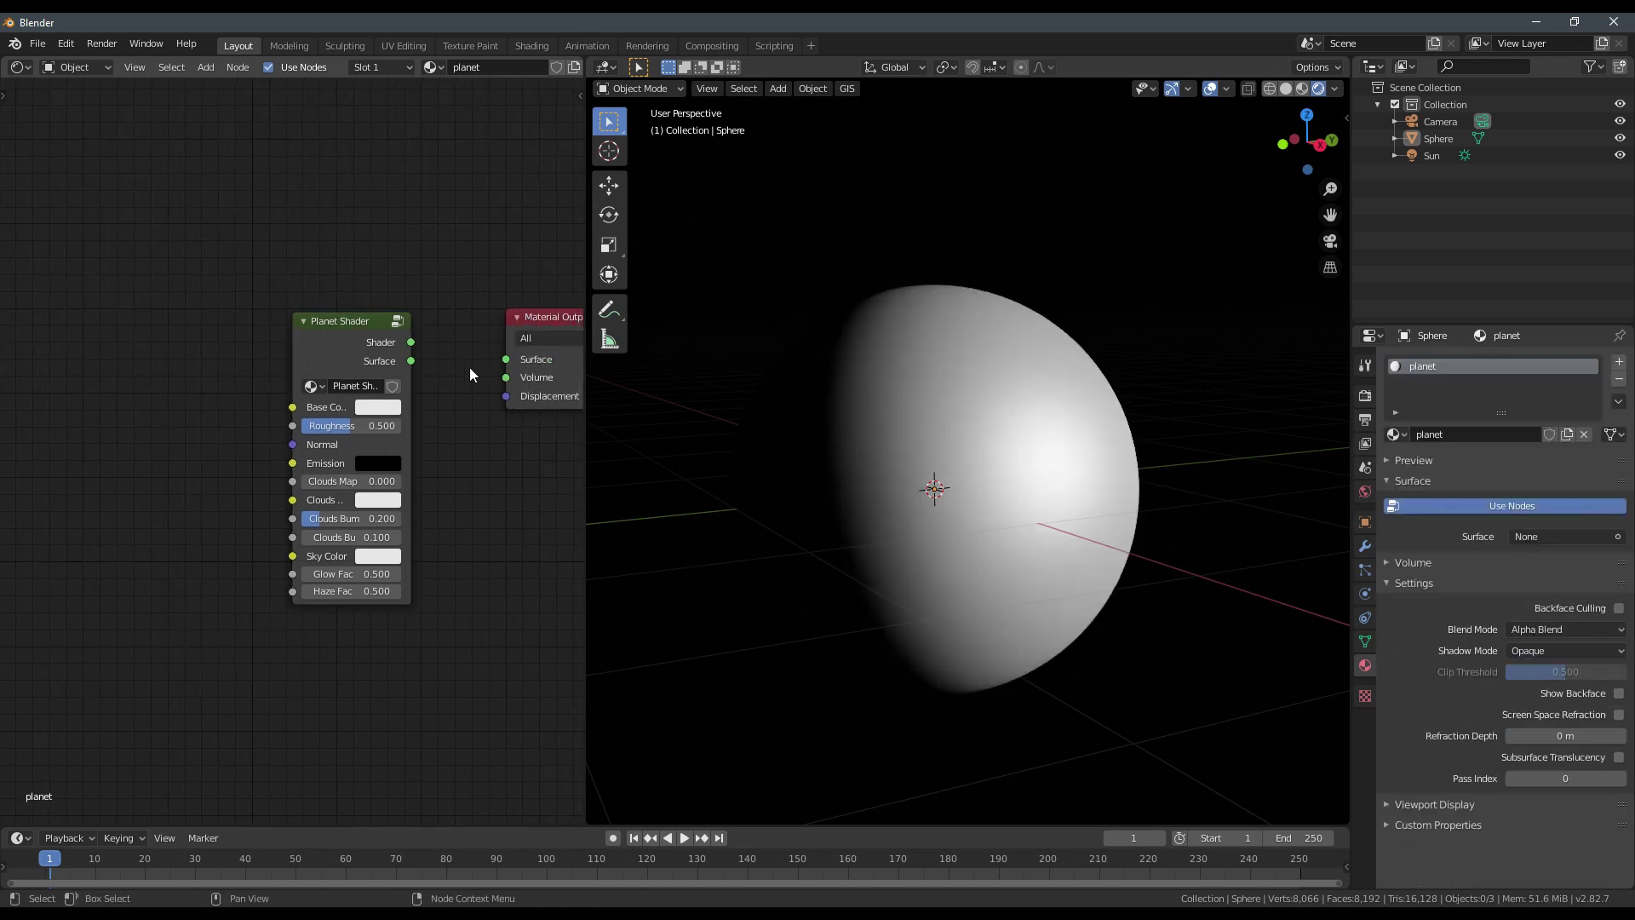
Bring Earth_Col_6K.png in as an image texture and connect its Color to the Planet Shader's Base Color.
middle_click_drag(272, 368, 16, 399)
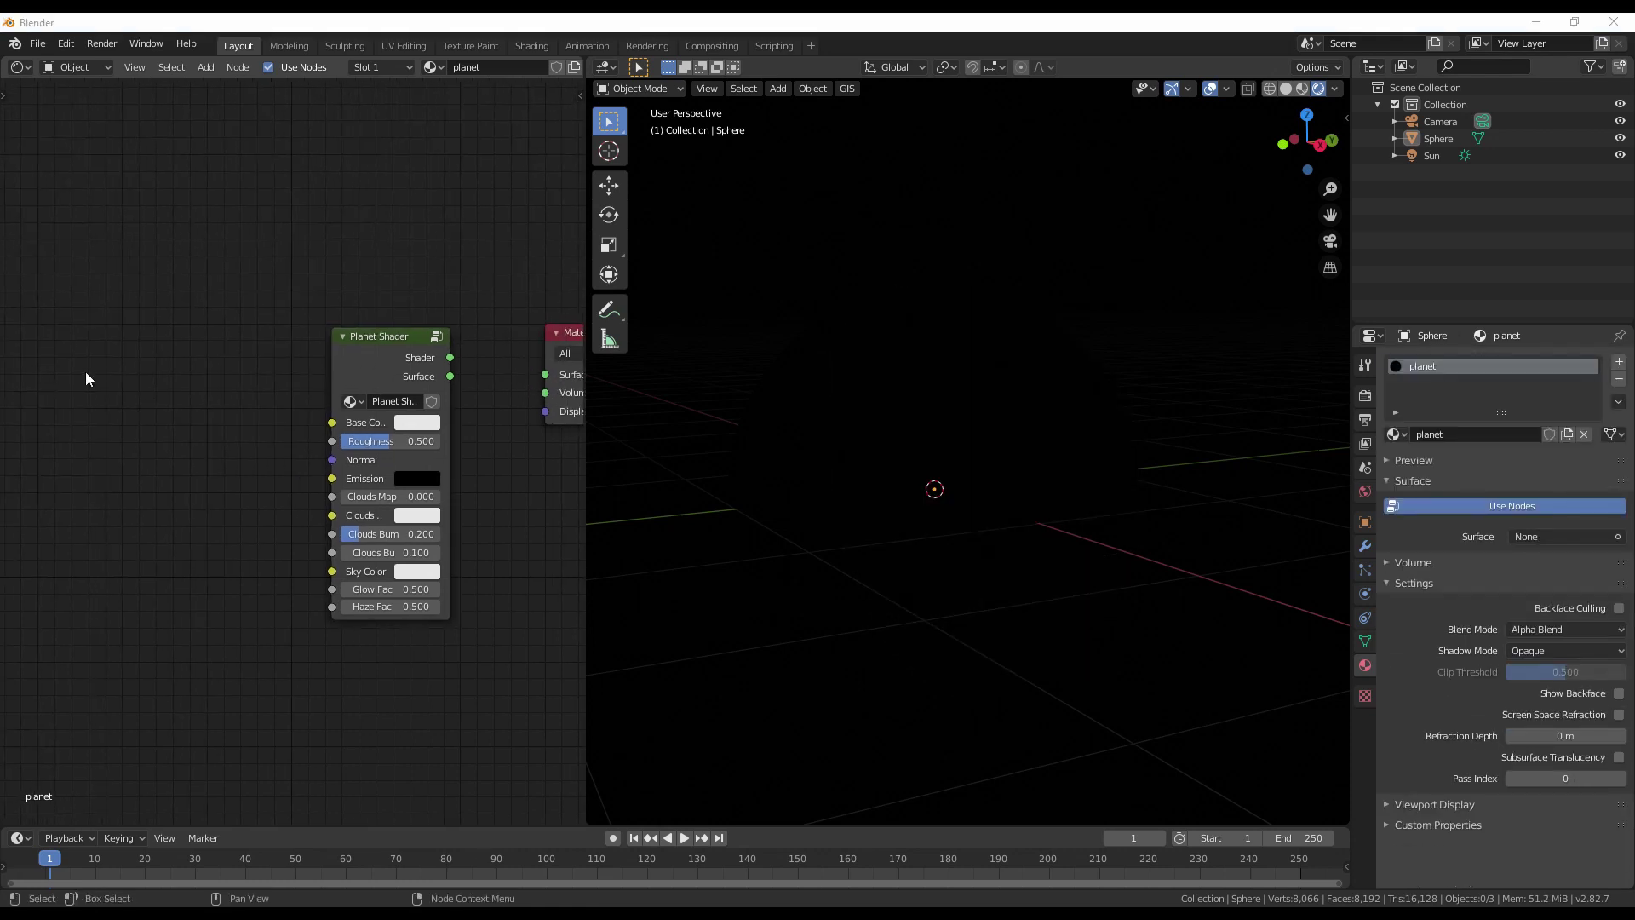
left_click_drag(99, 339, 102, 336)
left_click_drag(259, 352, 332, 423)
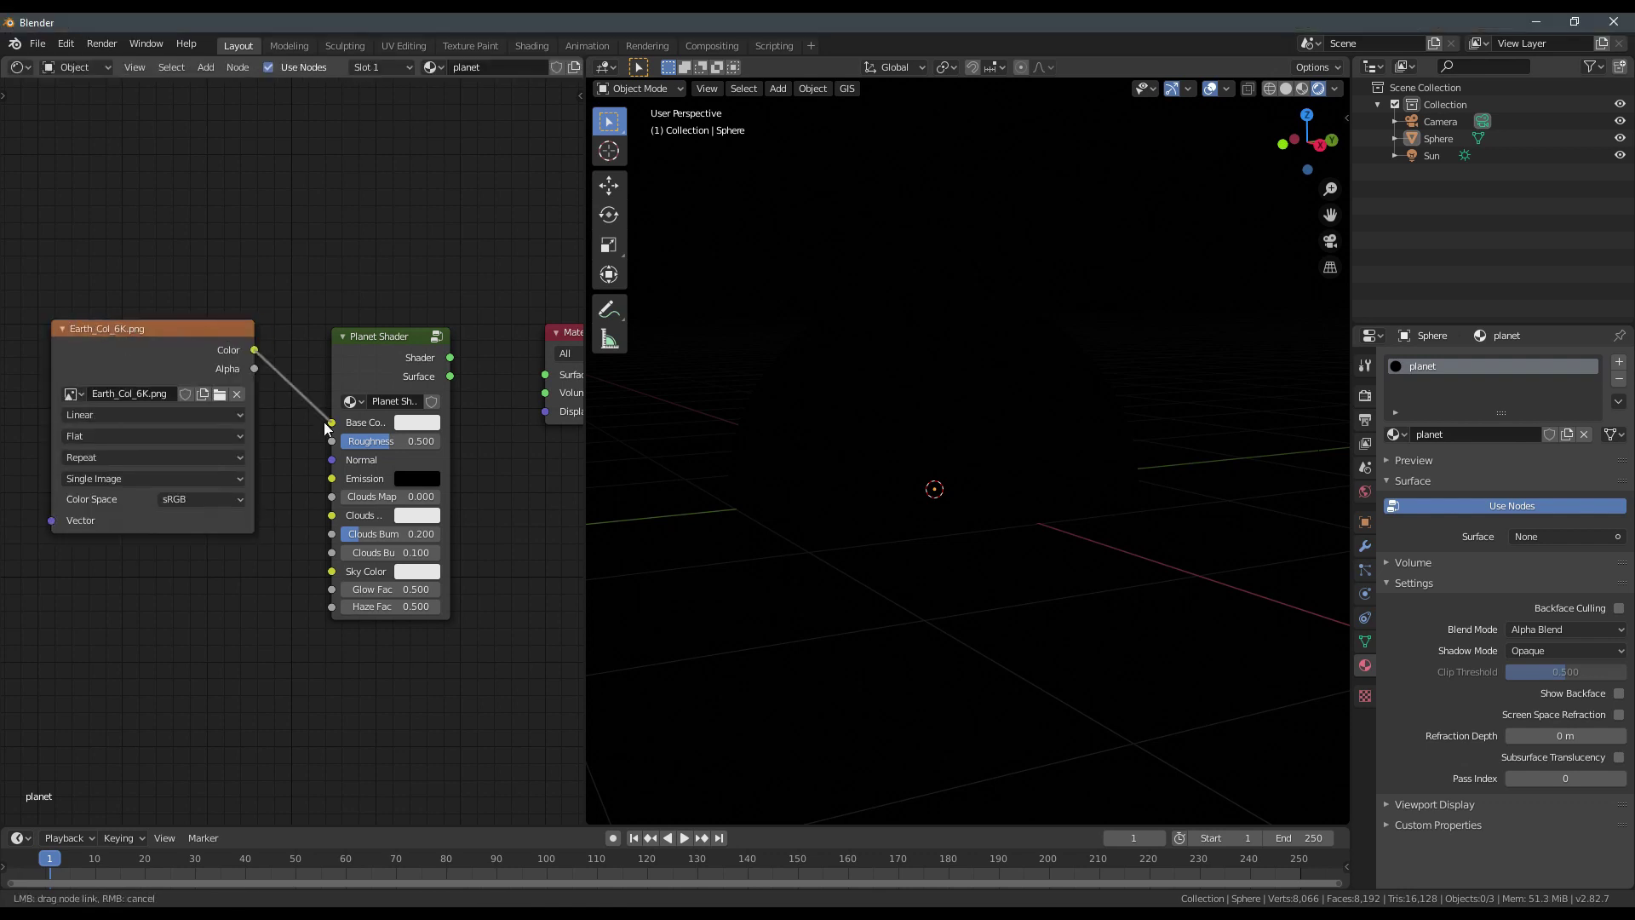
middle_click_drag(322, 429, 468, 432)
scroll(469, 431, "down", 1)
left_click_drag(268, 388, 116, 356)
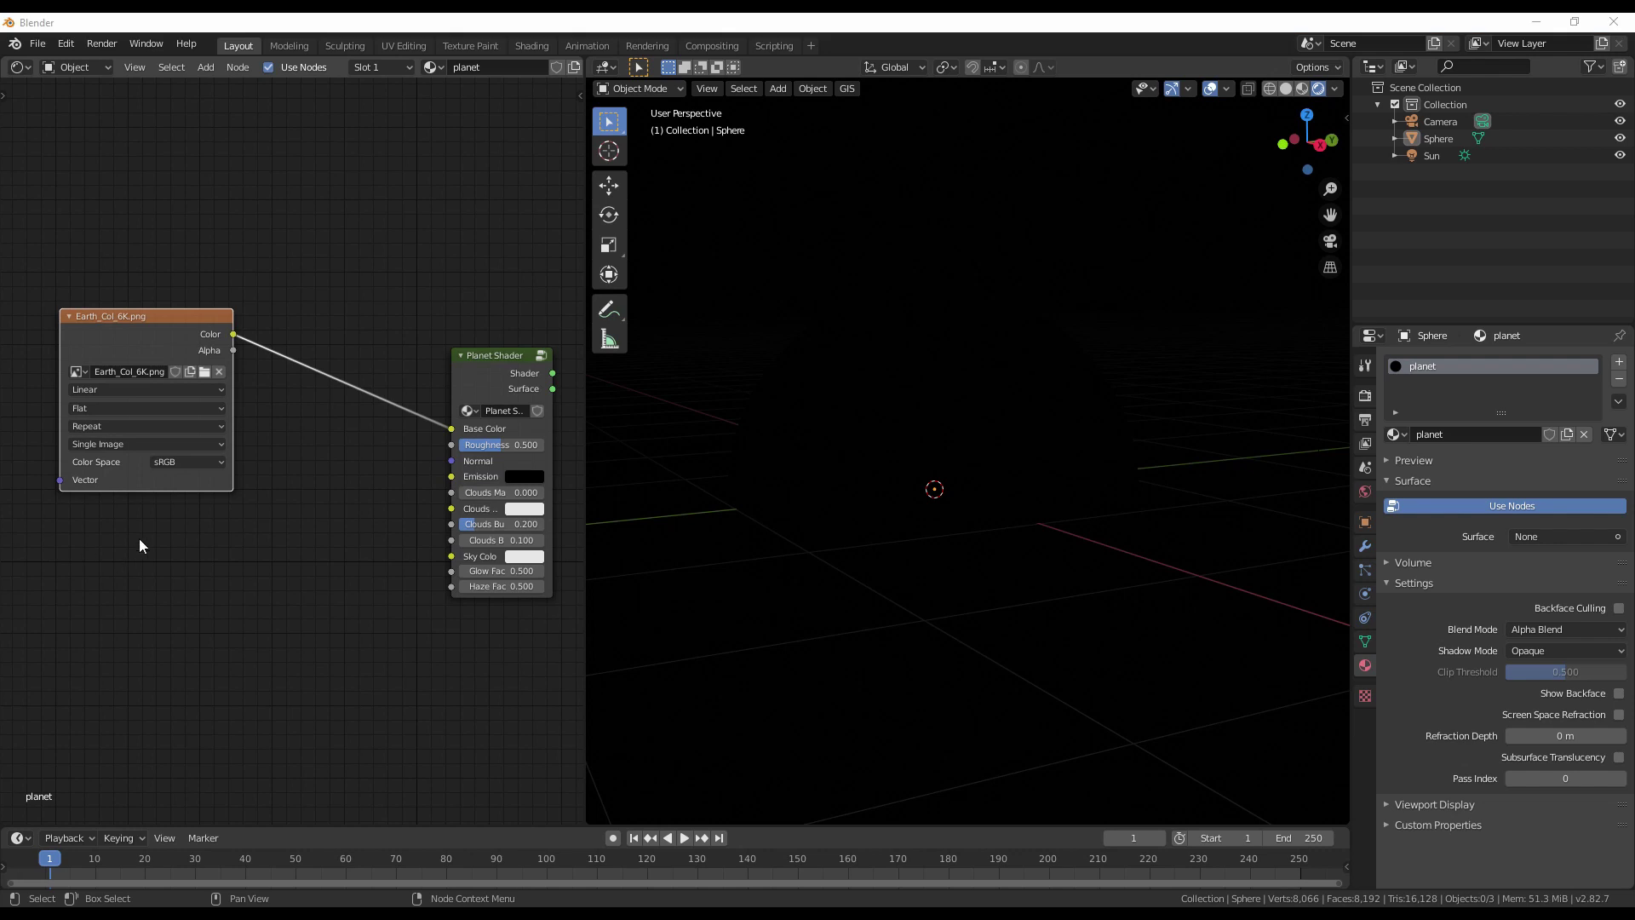
Bring in Earth_Rough_6K.png, connect its Color to the Planet Shader's Roughness and set its color space to Non-Color.
left_click_drag(138, 540, 75, 511)
left_click_drag(241, 533, 449, 445)
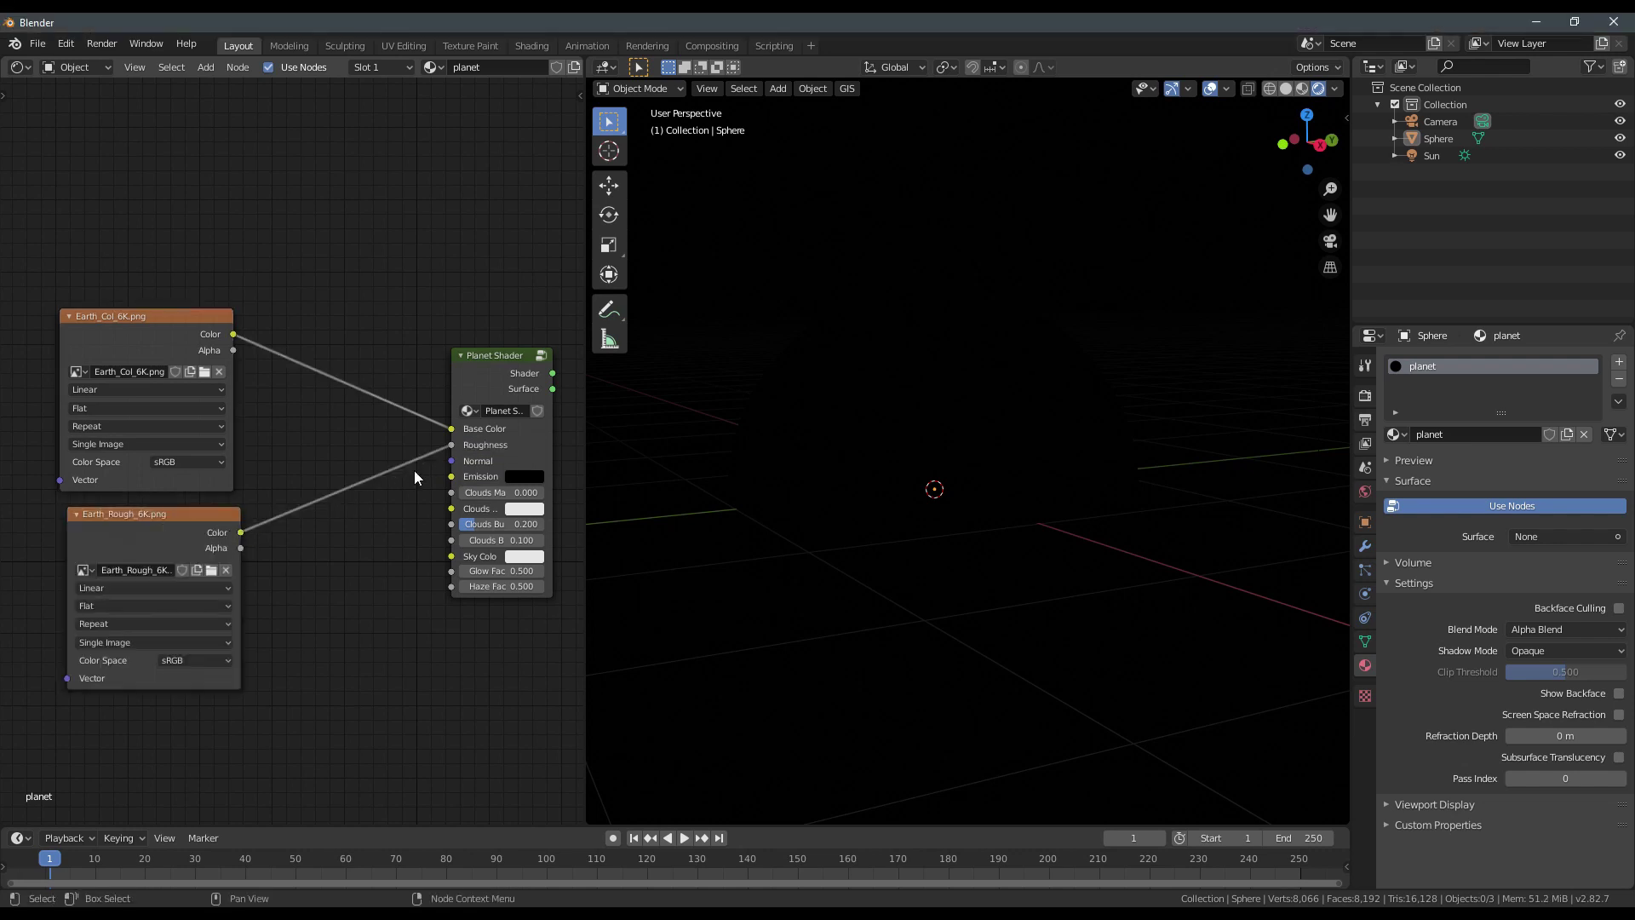
left_click(206, 668)
left_click(198, 736)
Move both textures up to make room, then bring in Earth_Nor_6K.png as Non-Color and connect it to the Planet Shader's Normal.
left_click_drag(56, 177, 256, 596)
left_click_drag(136, 476, 83, 300)
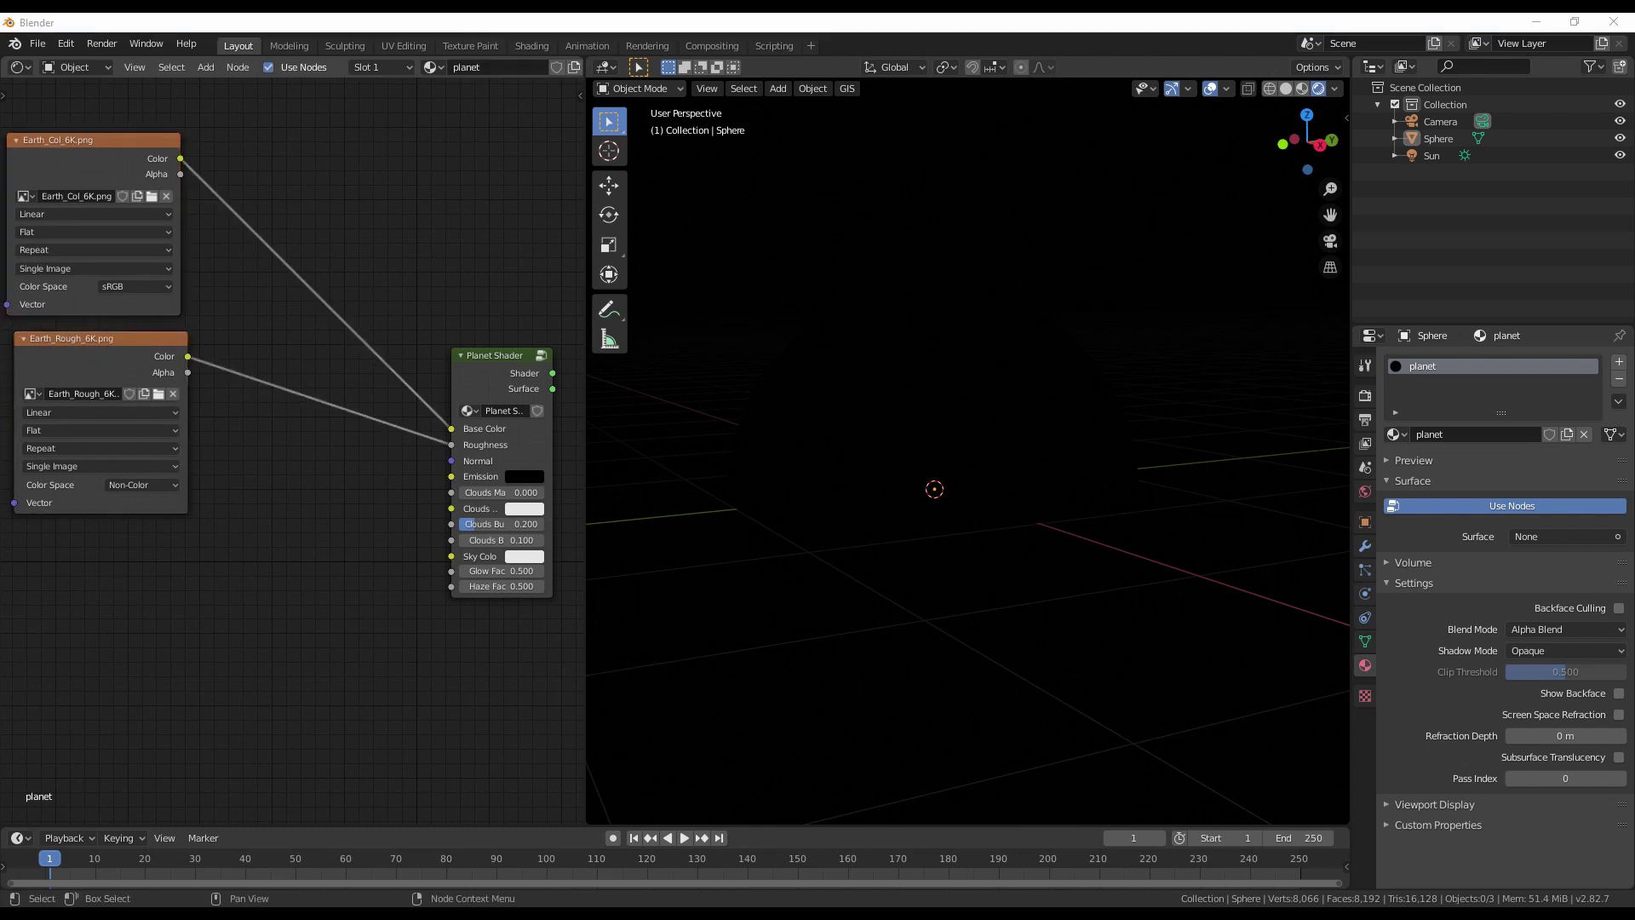
left_click_drag(59, 550, 61, 551)
left_click(154, 680)
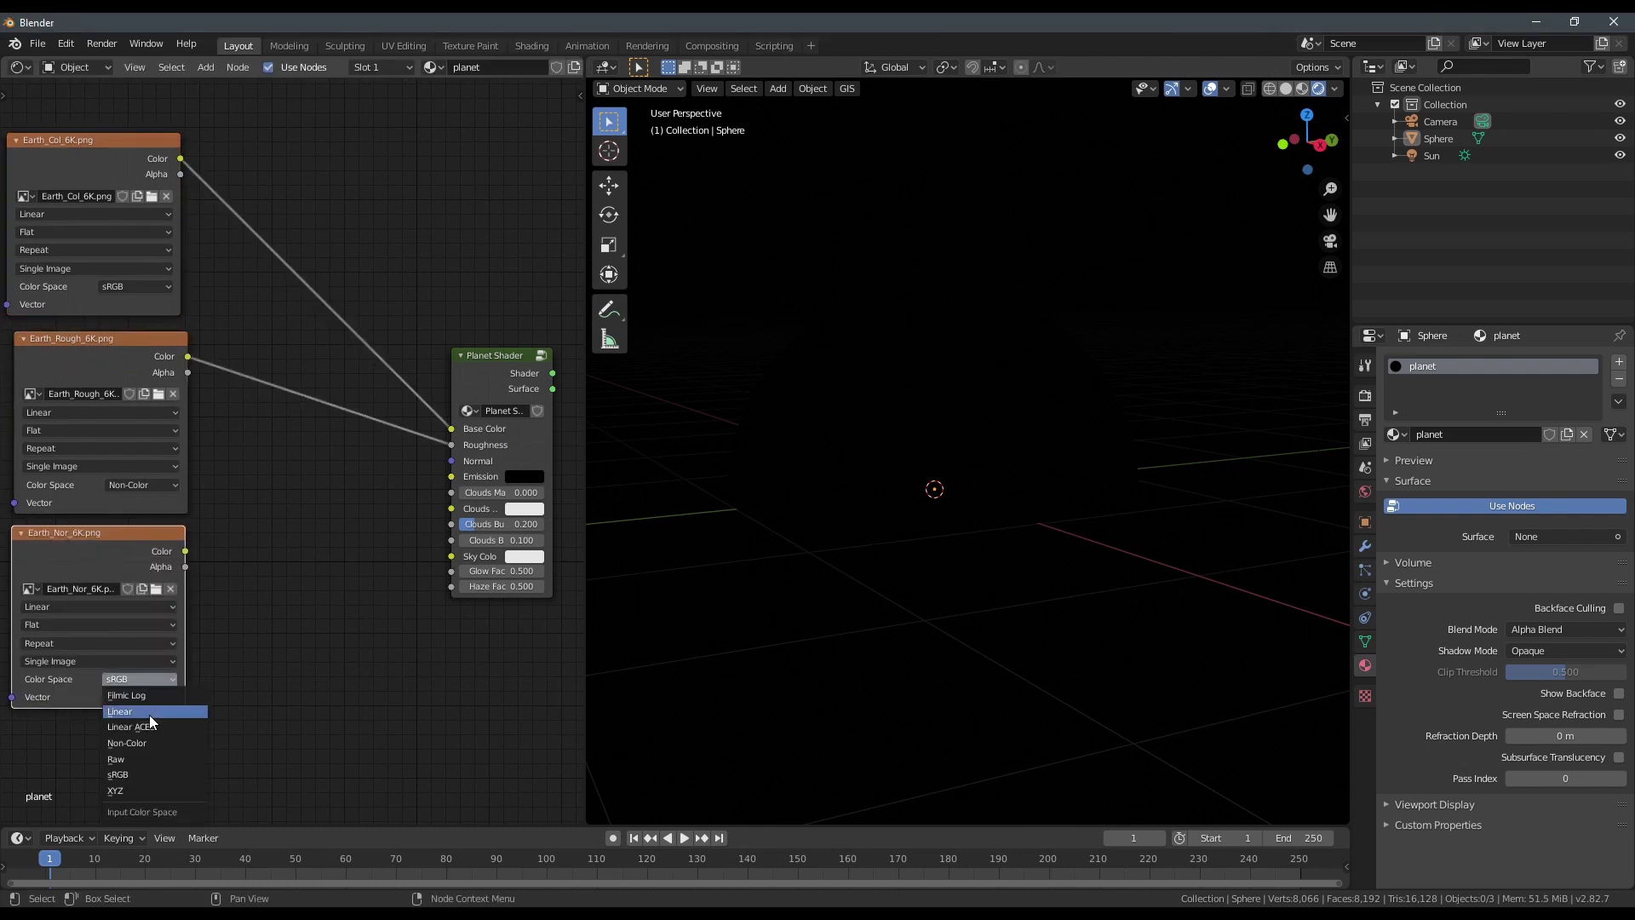
left_click(150, 714)
left_click_drag(183, 551, 451, 460)
Insert a Normal Map node between the Earth_Nor_6K.png texture and the Planet Shader's Normal input.
key("q")
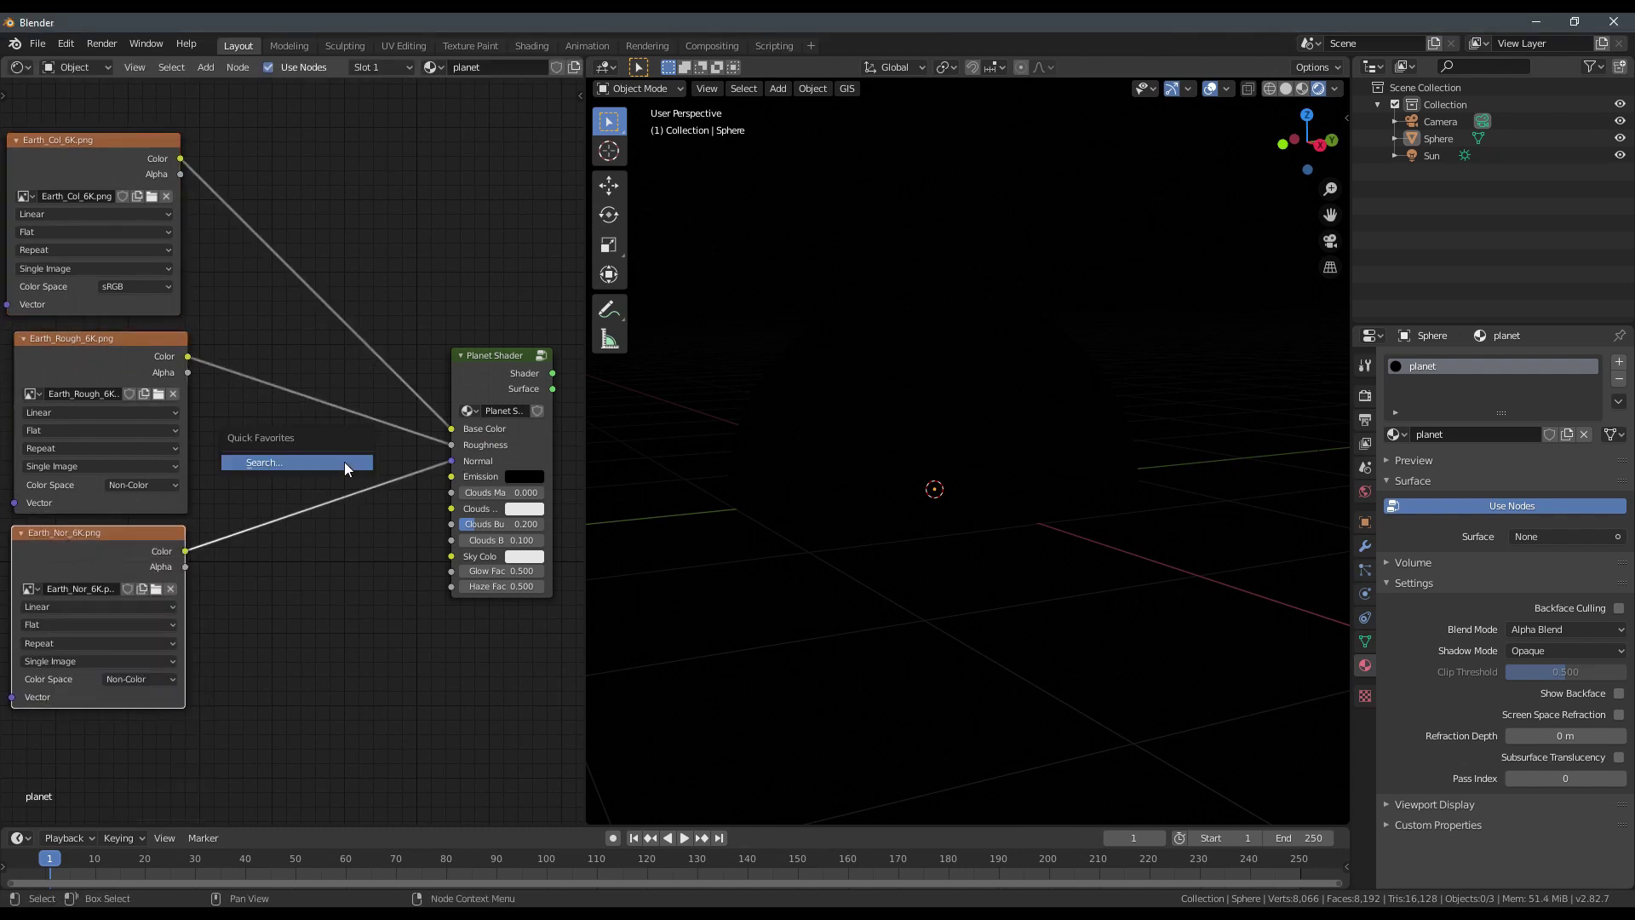
key("shift+a")
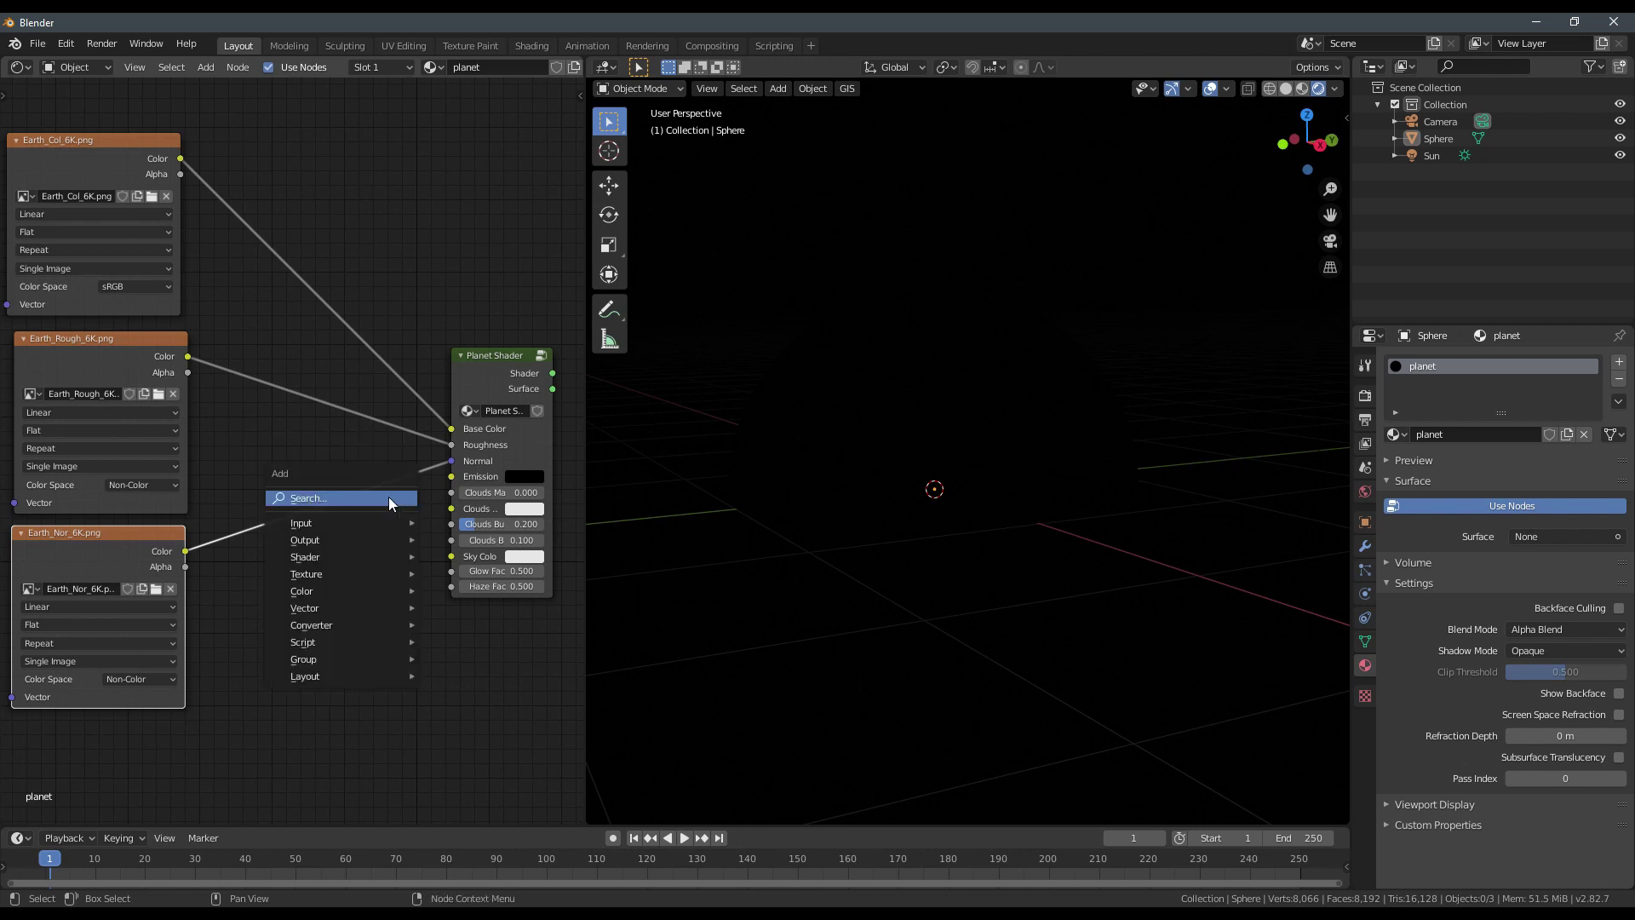
mouse_move(376, 607)
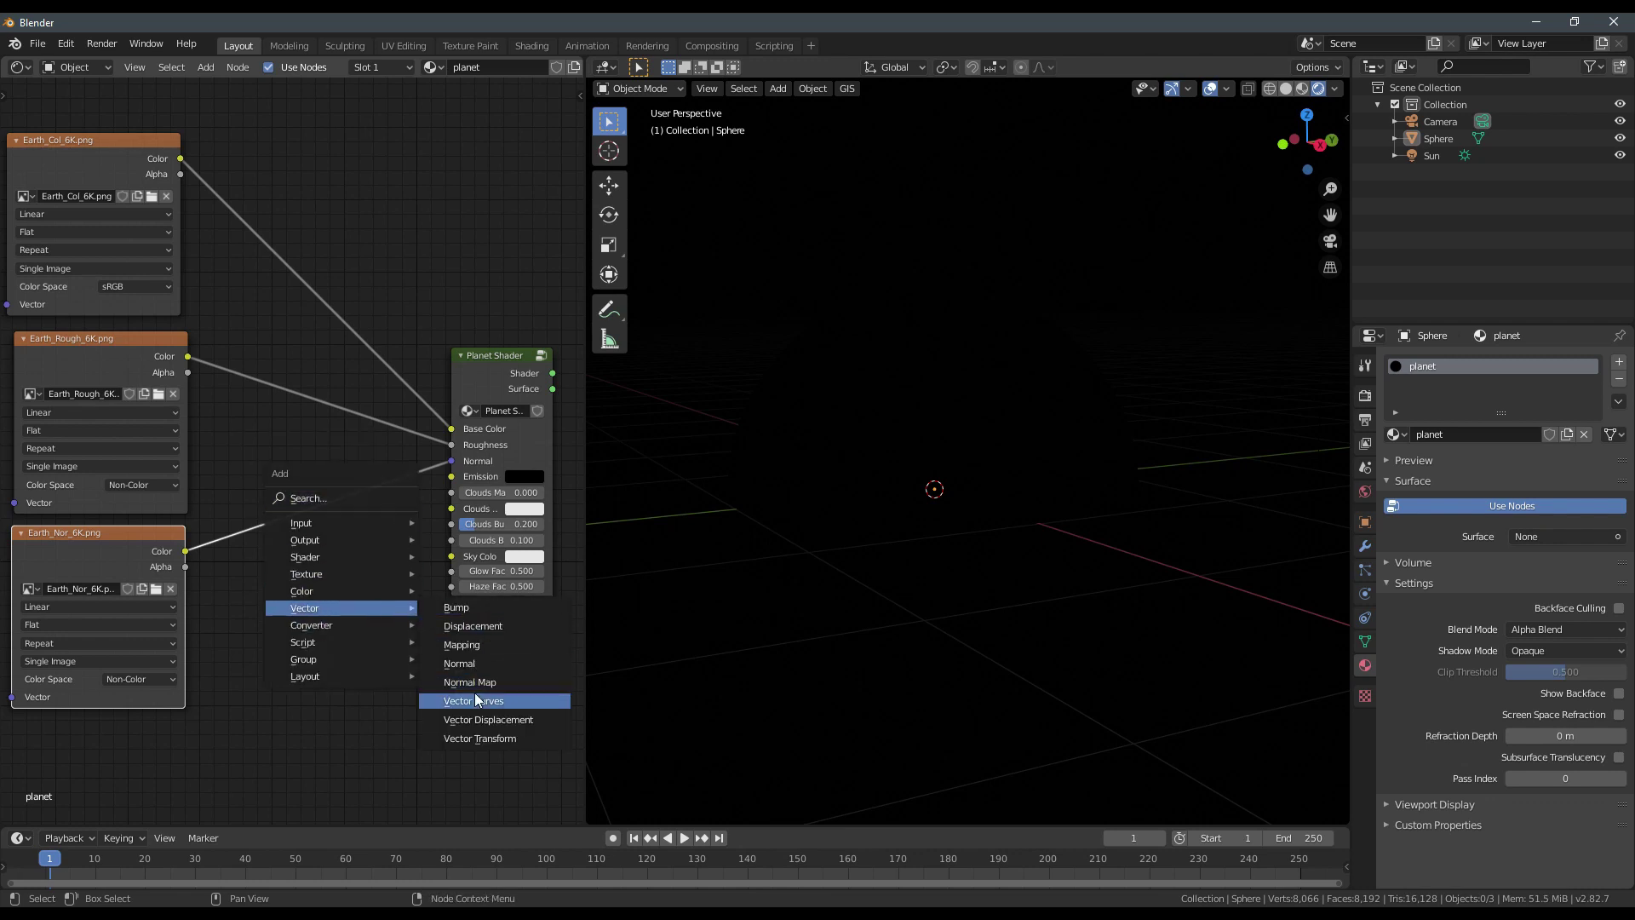
left_click(473, 683)
left_click_drag(319, 476, 316, 474)
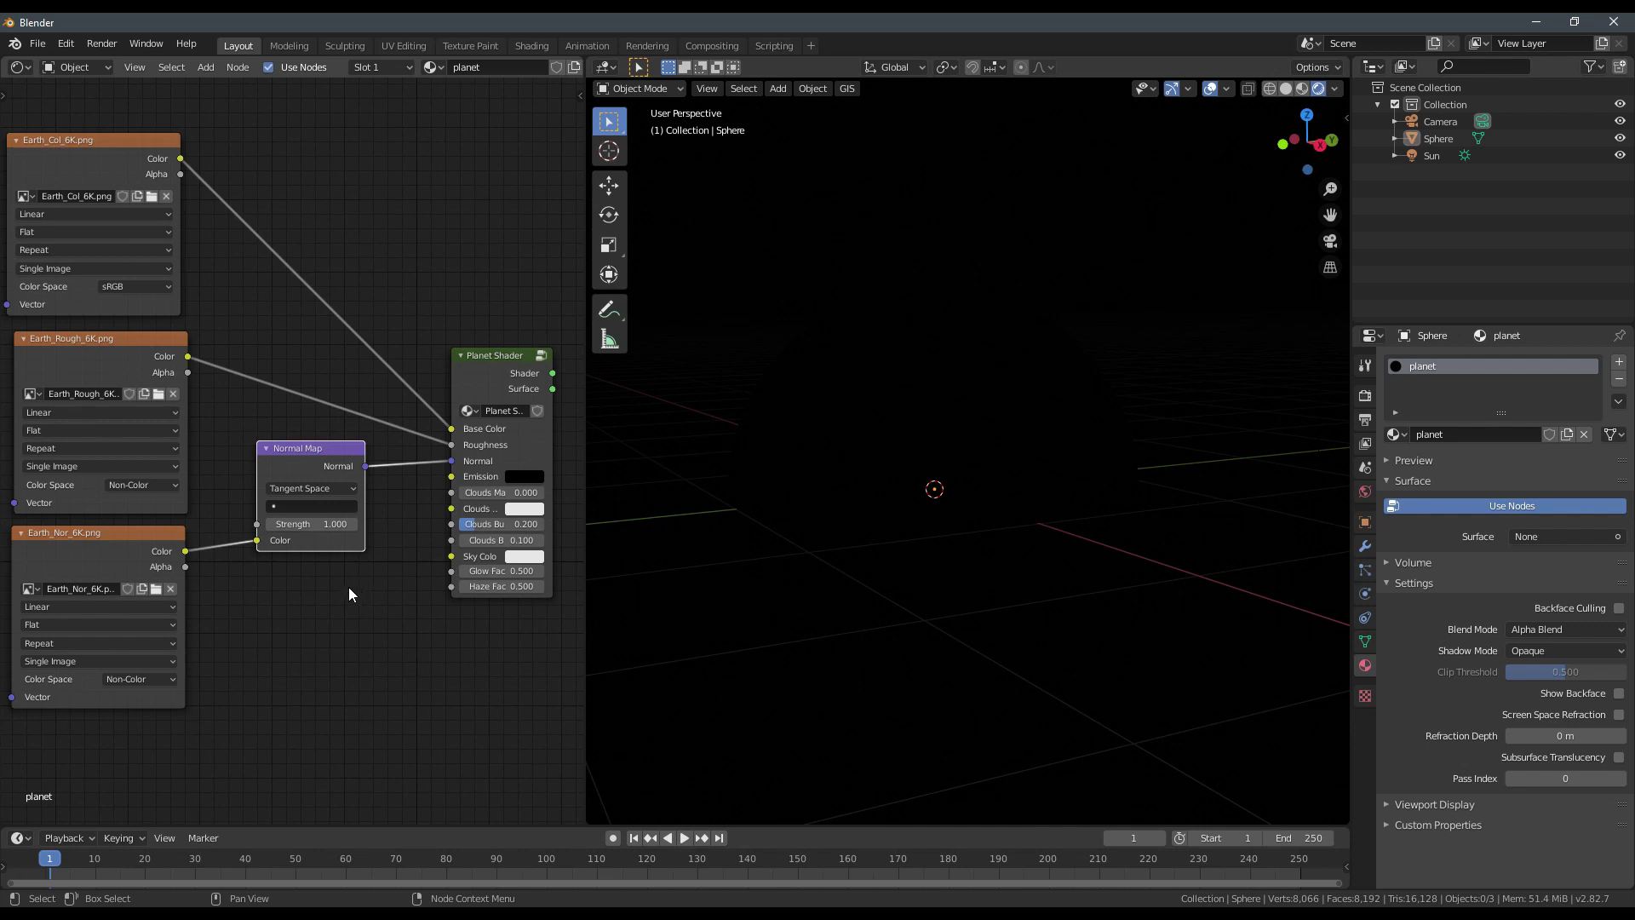
Add the node-adding Search command to the Quick Favorites.
key("shift+a")
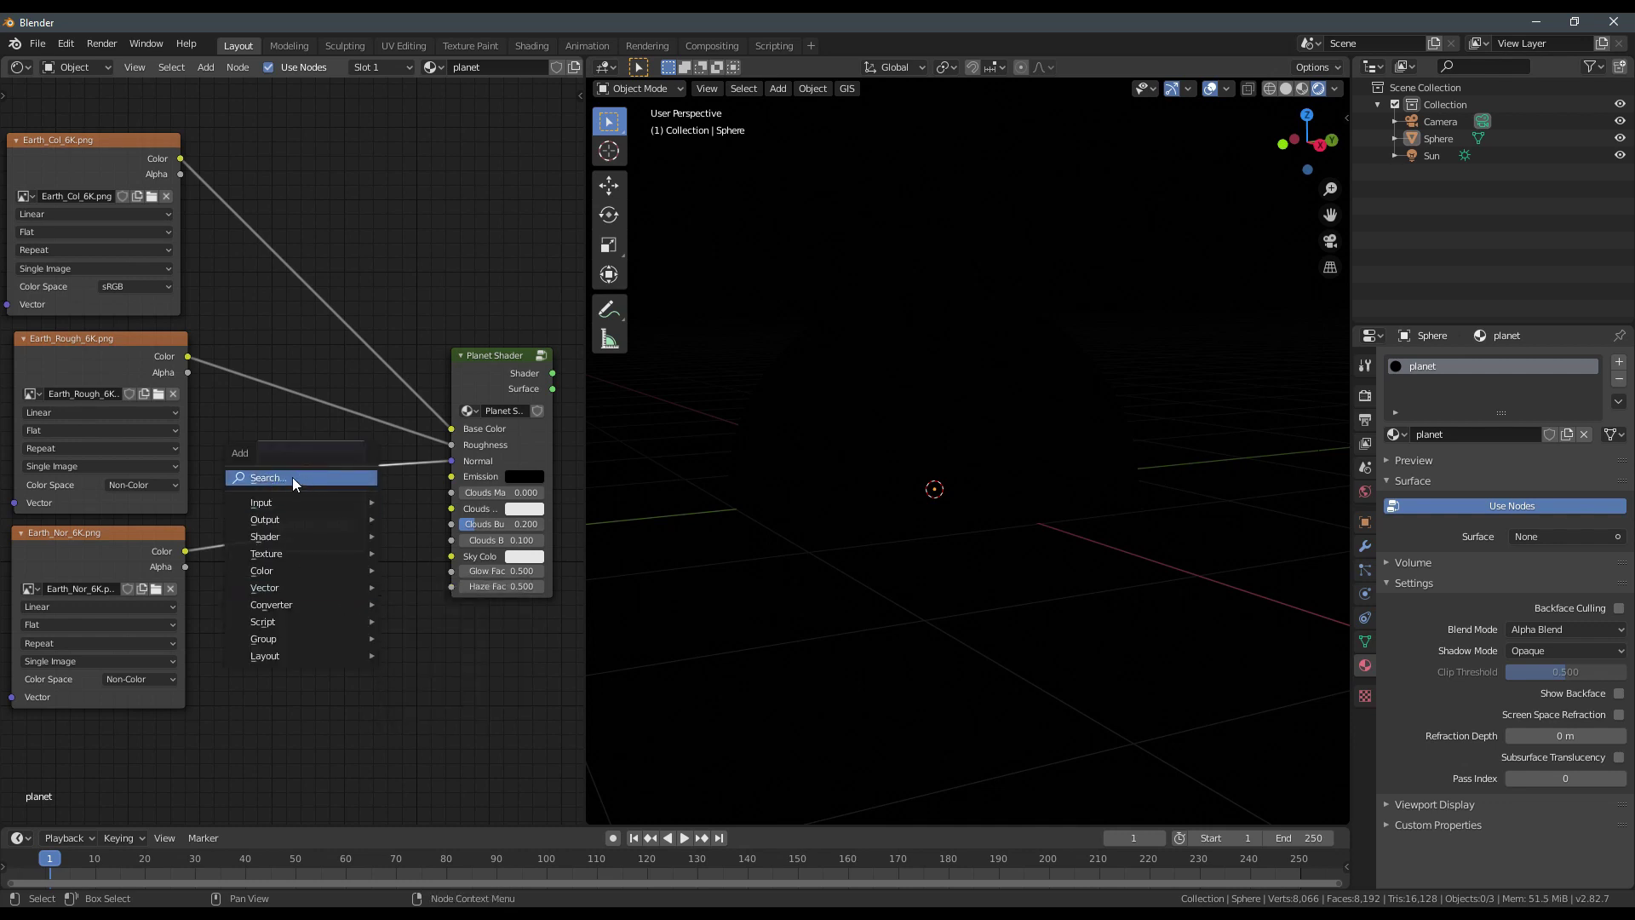
right_click(293, 477)
left_click(283, 479)
right_click(317, 479)
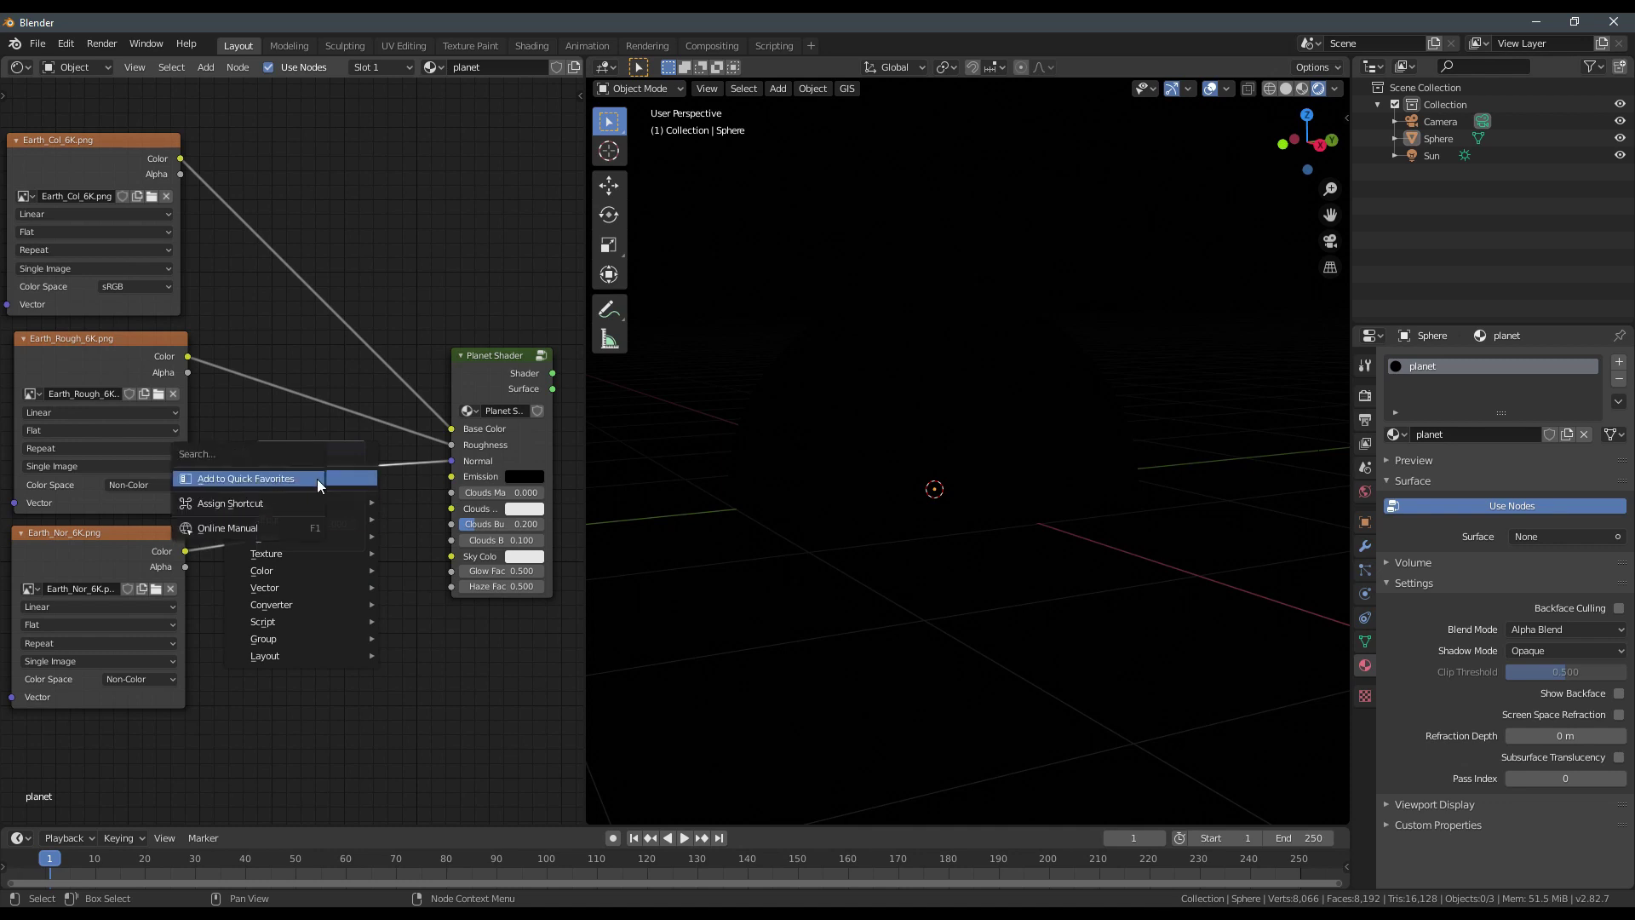
left_click(276, 478)
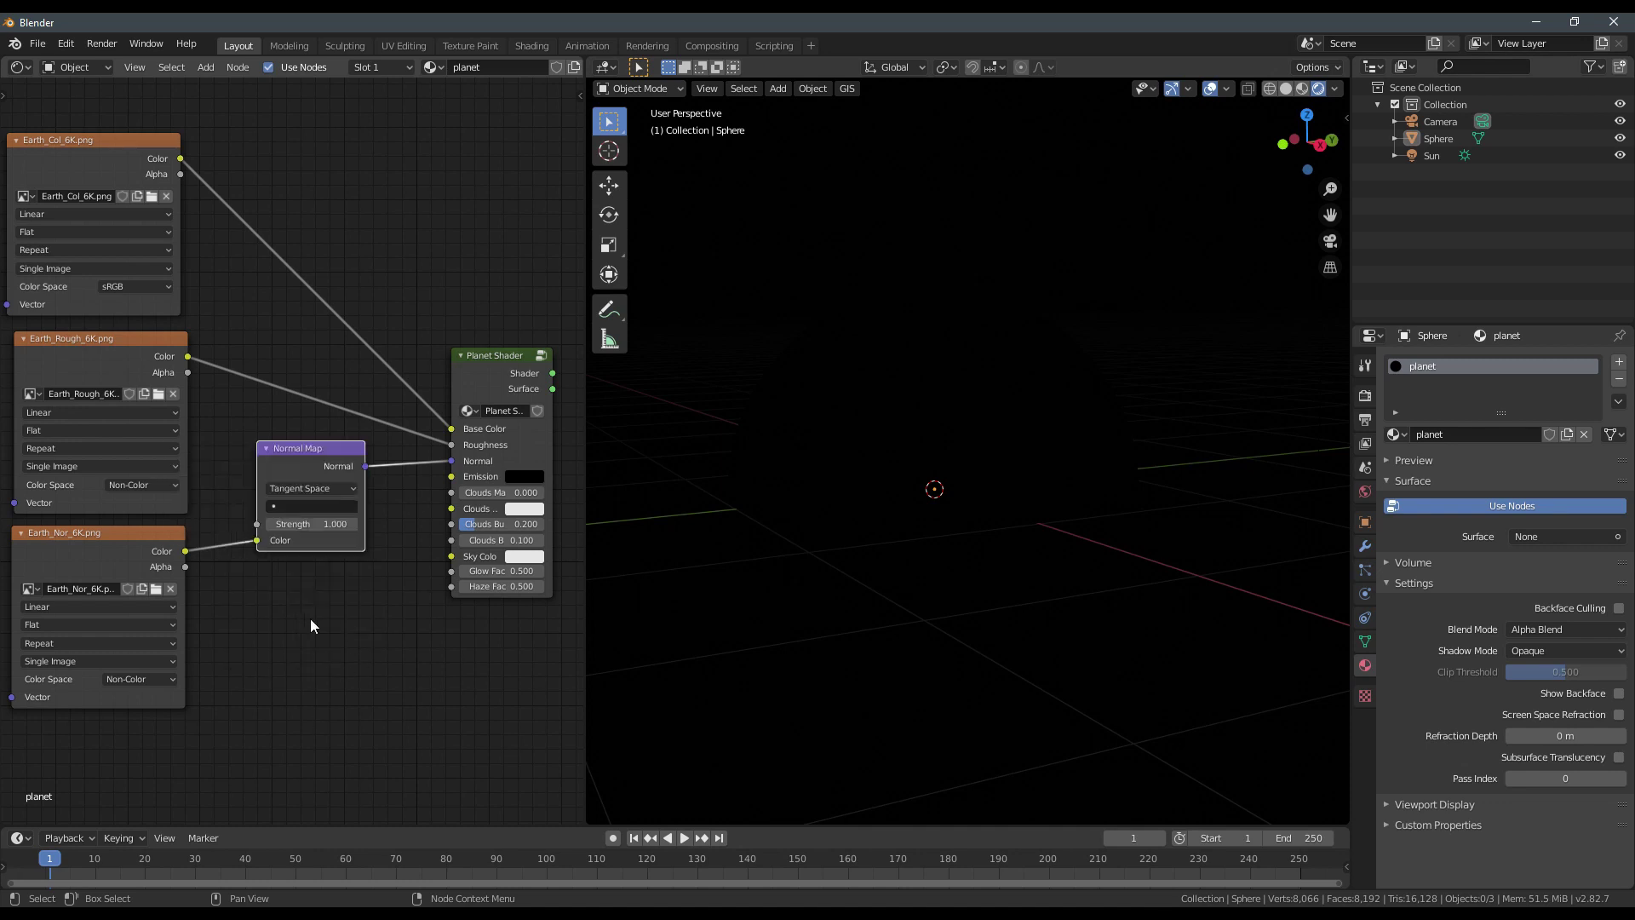
Add an RGB Curves node through the Quick Favorites search and delete it again.
key("q")
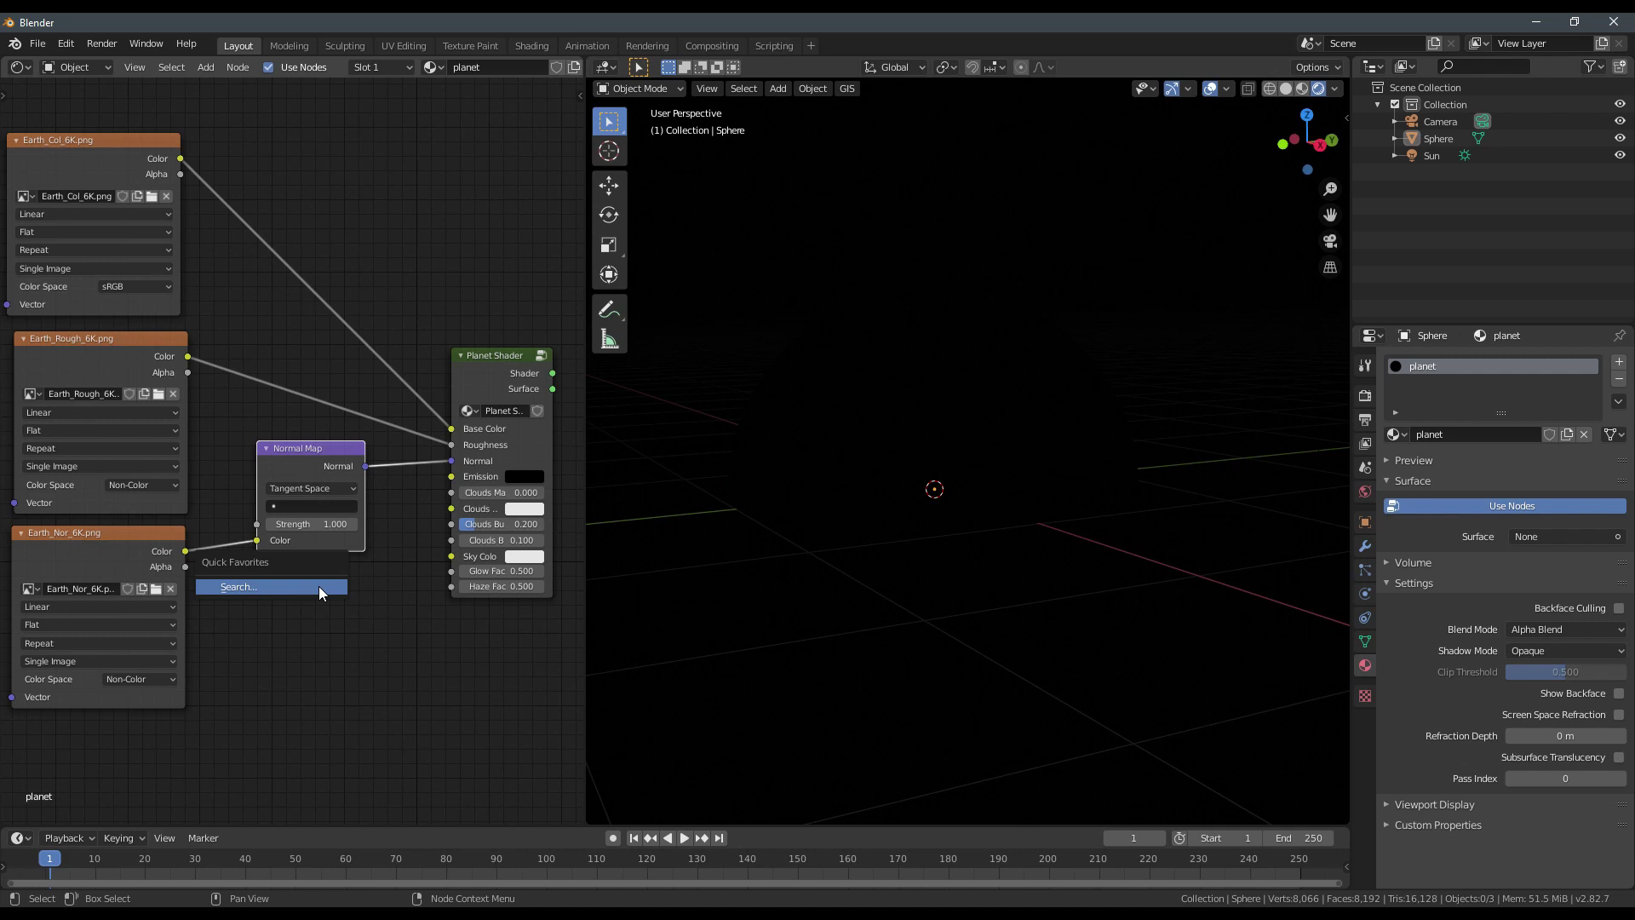
left_click(319, 586)
type("curve")
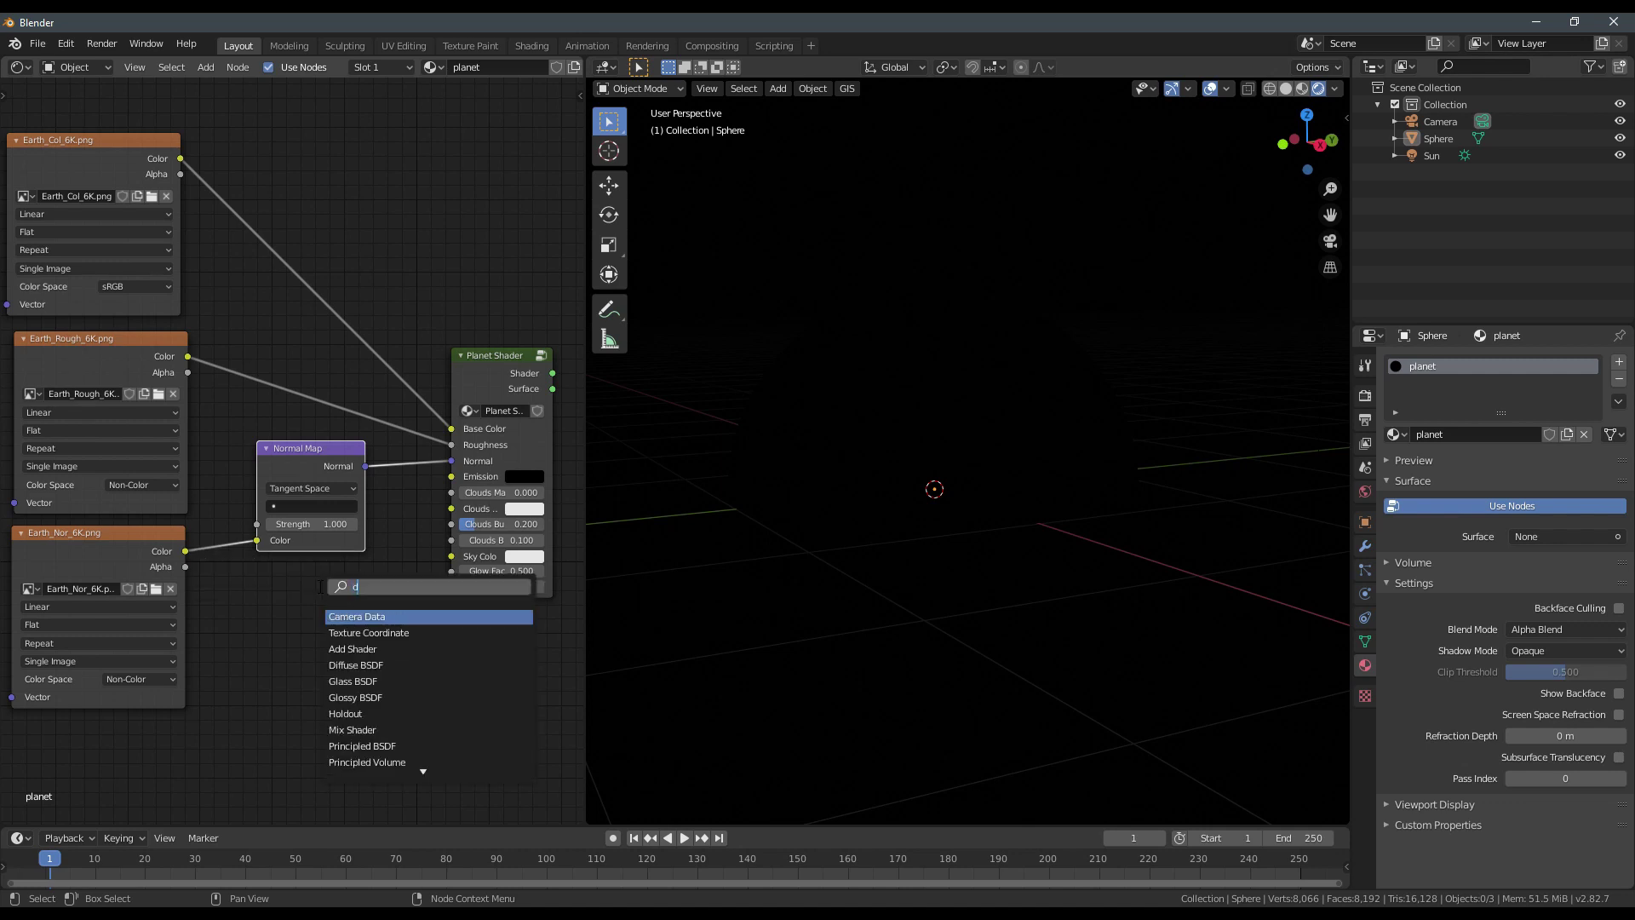
key("Return")
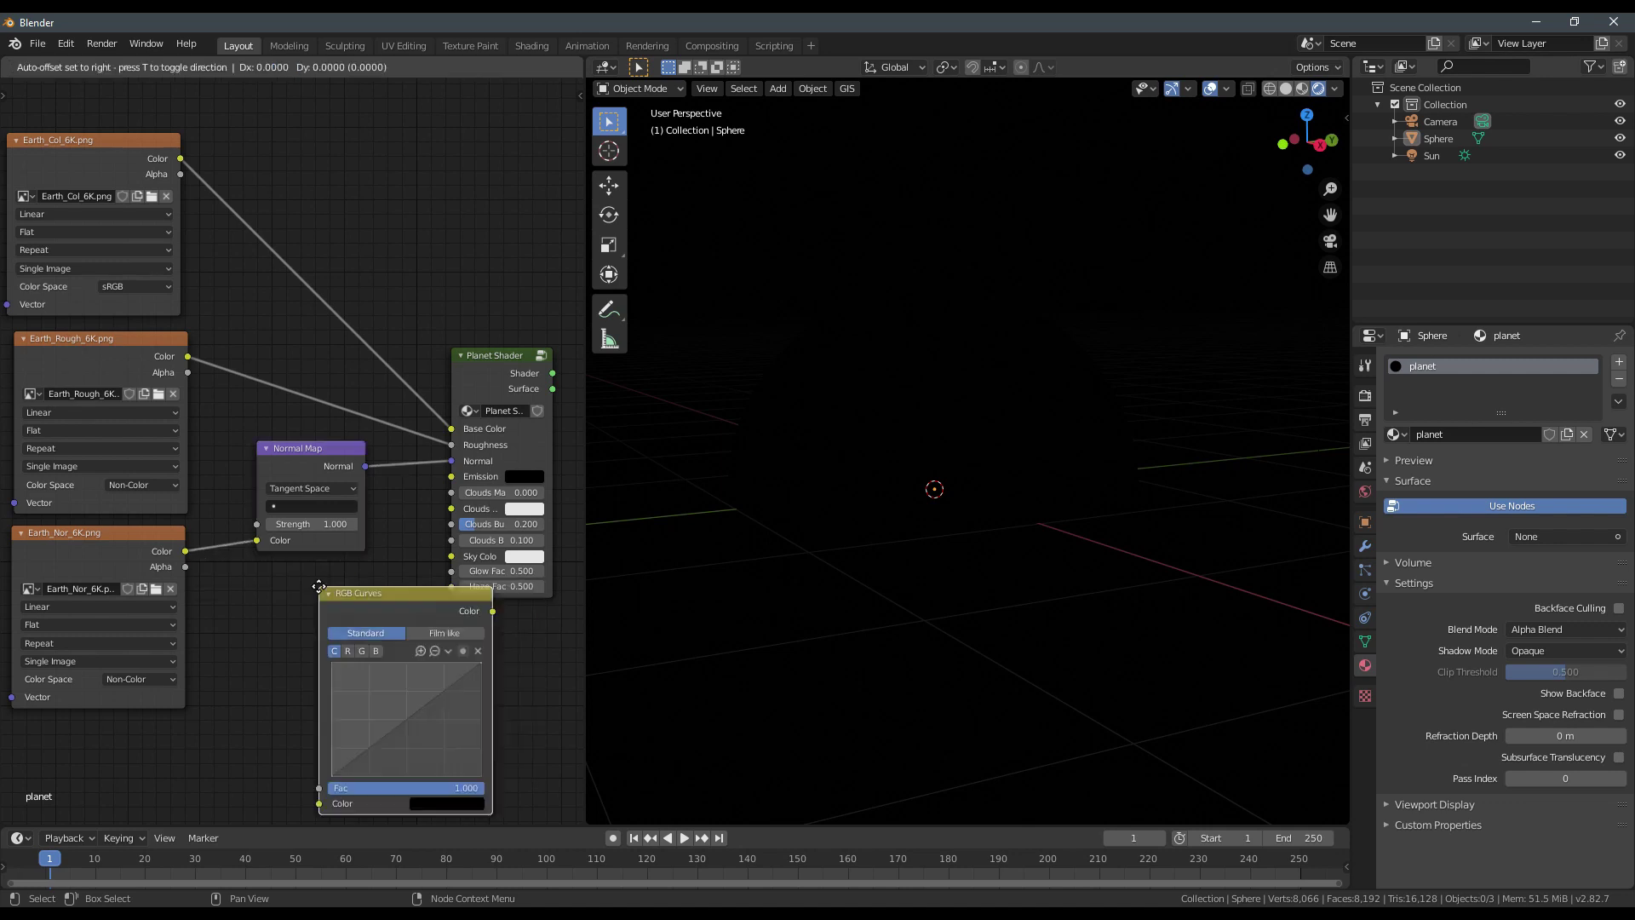
left_click(303, 597)
key("x")
Add a ColorRamp node through the Quick Favorites search and delete it again.
key("q")
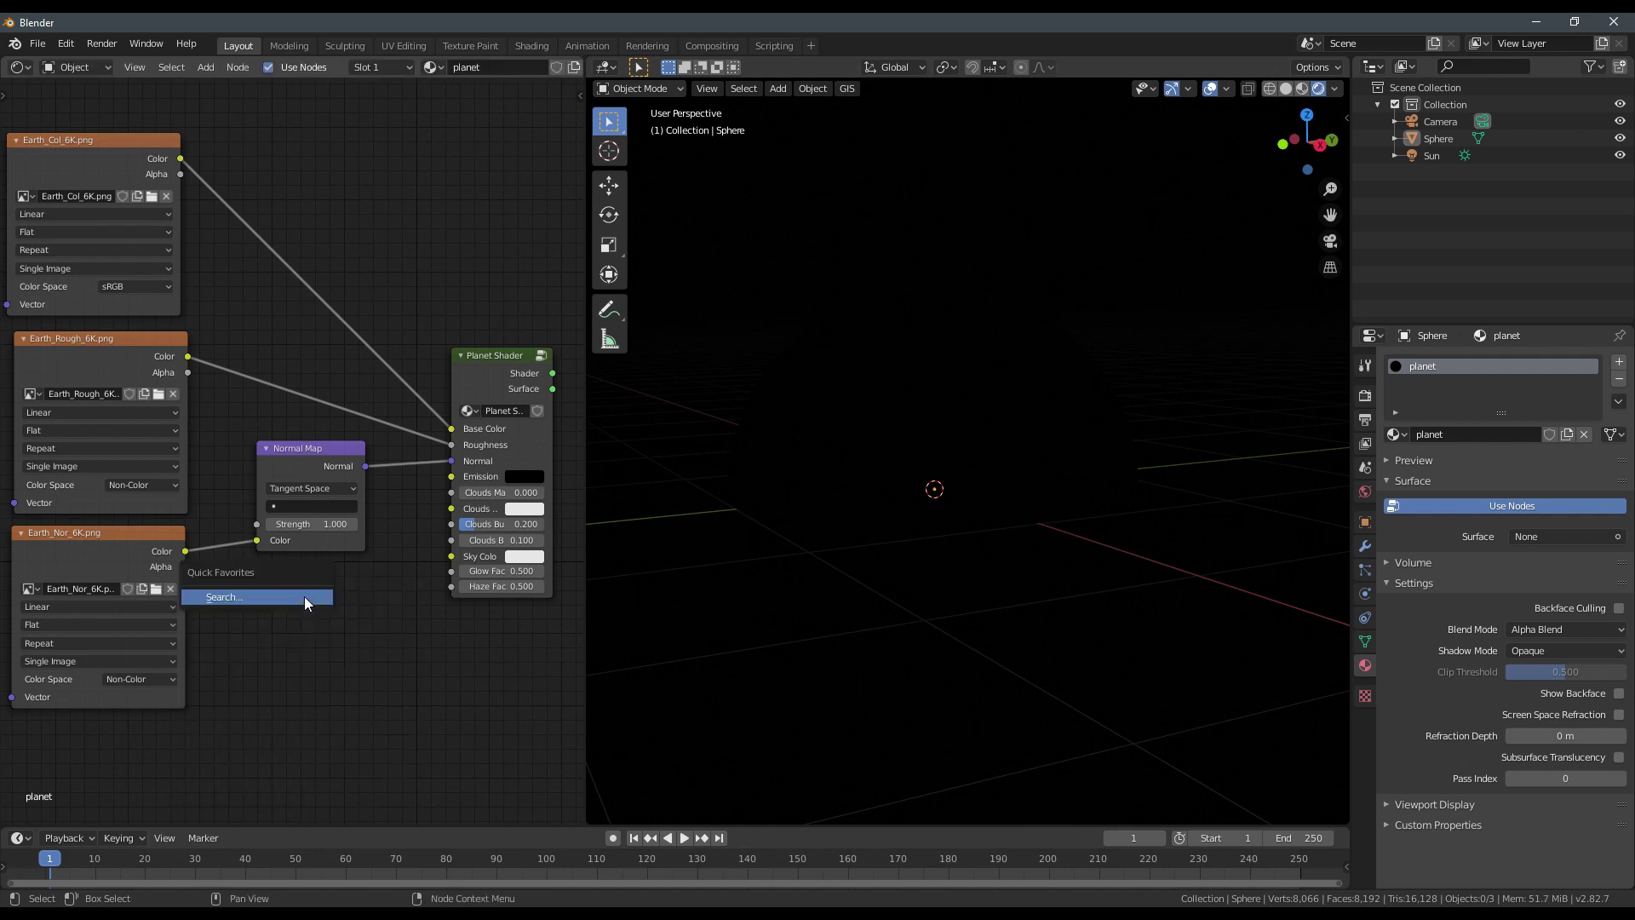
left_click(304, 596)
type("color")
key("Down")
key("Return")
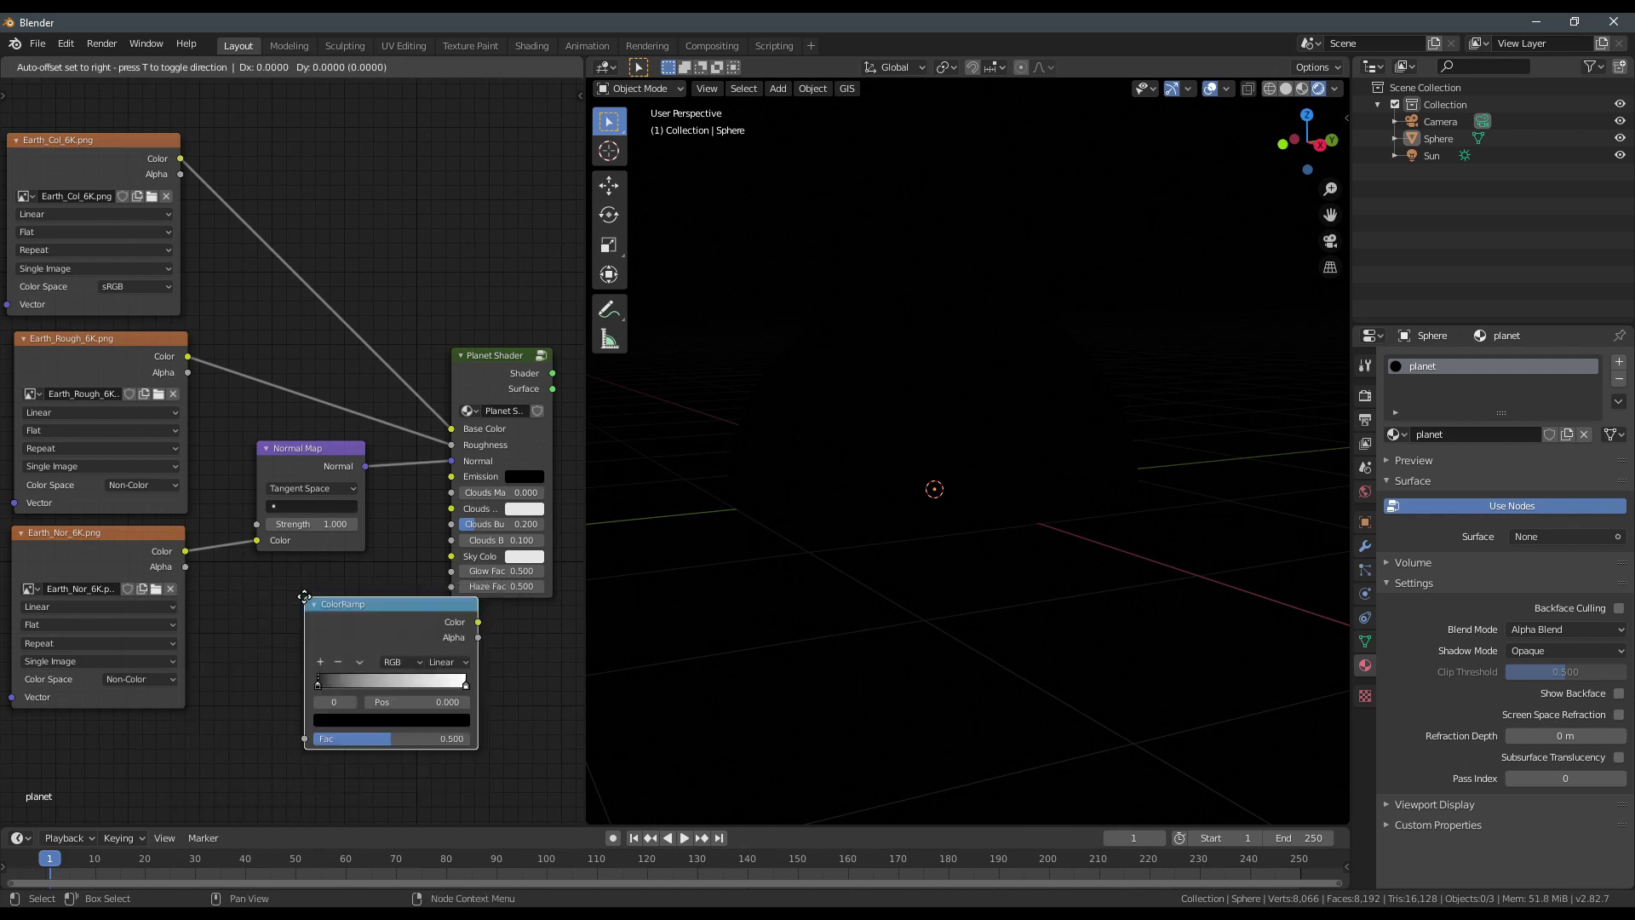
key("x")
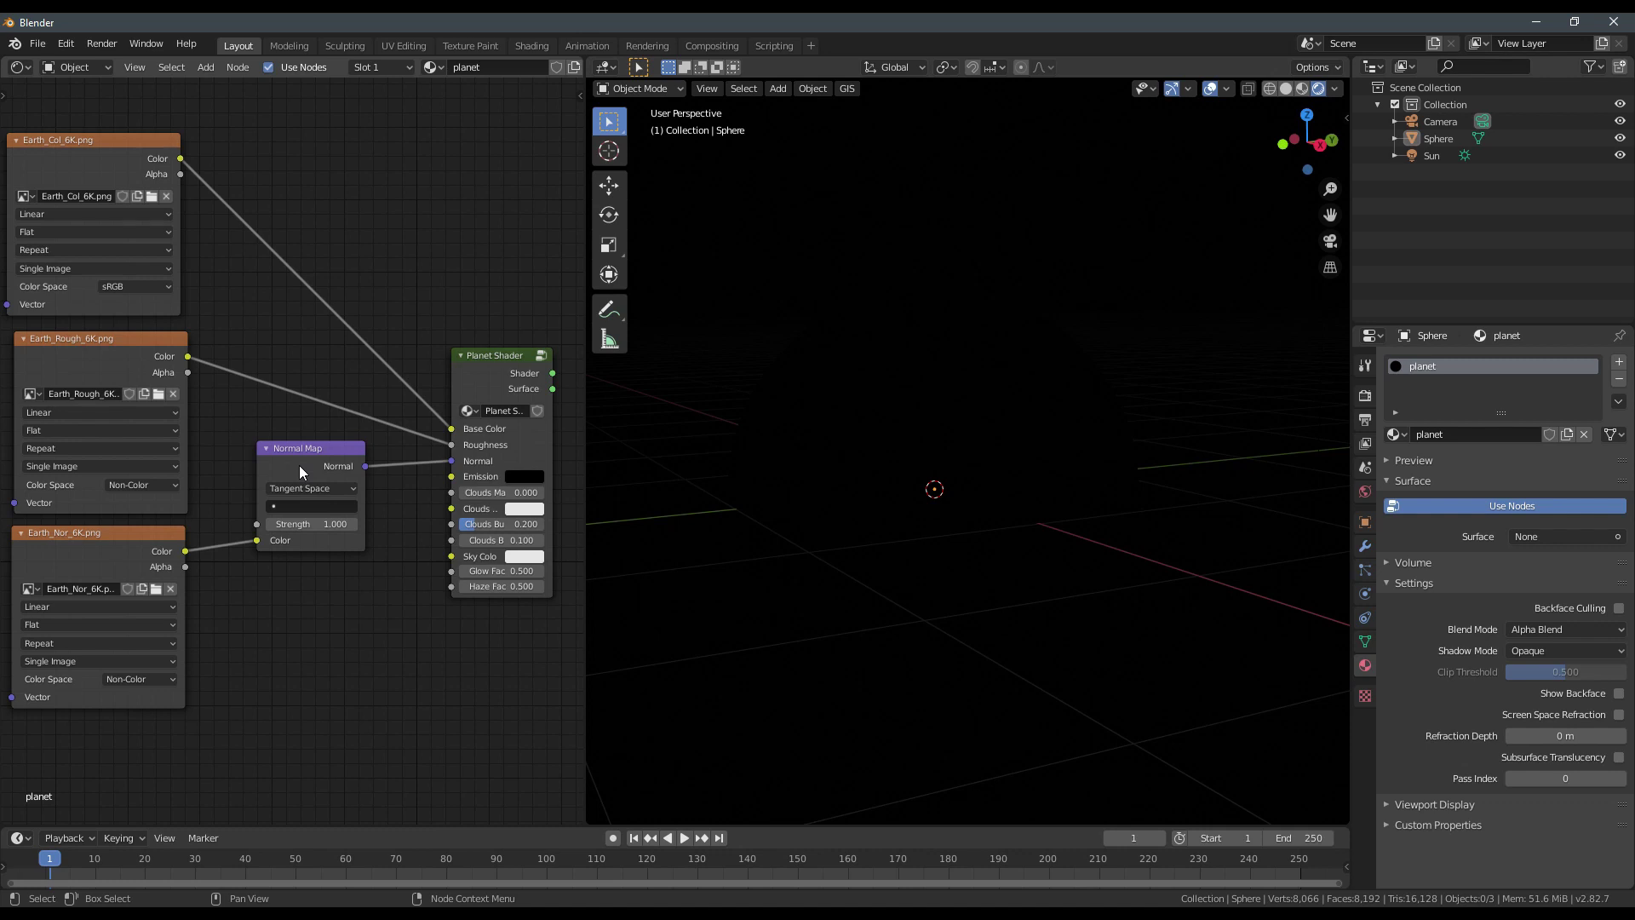
Move the Normal Map node slightly closer to the Earth_Nor_6K.png texture.
left_click_drag(288, 458, 265, 455)
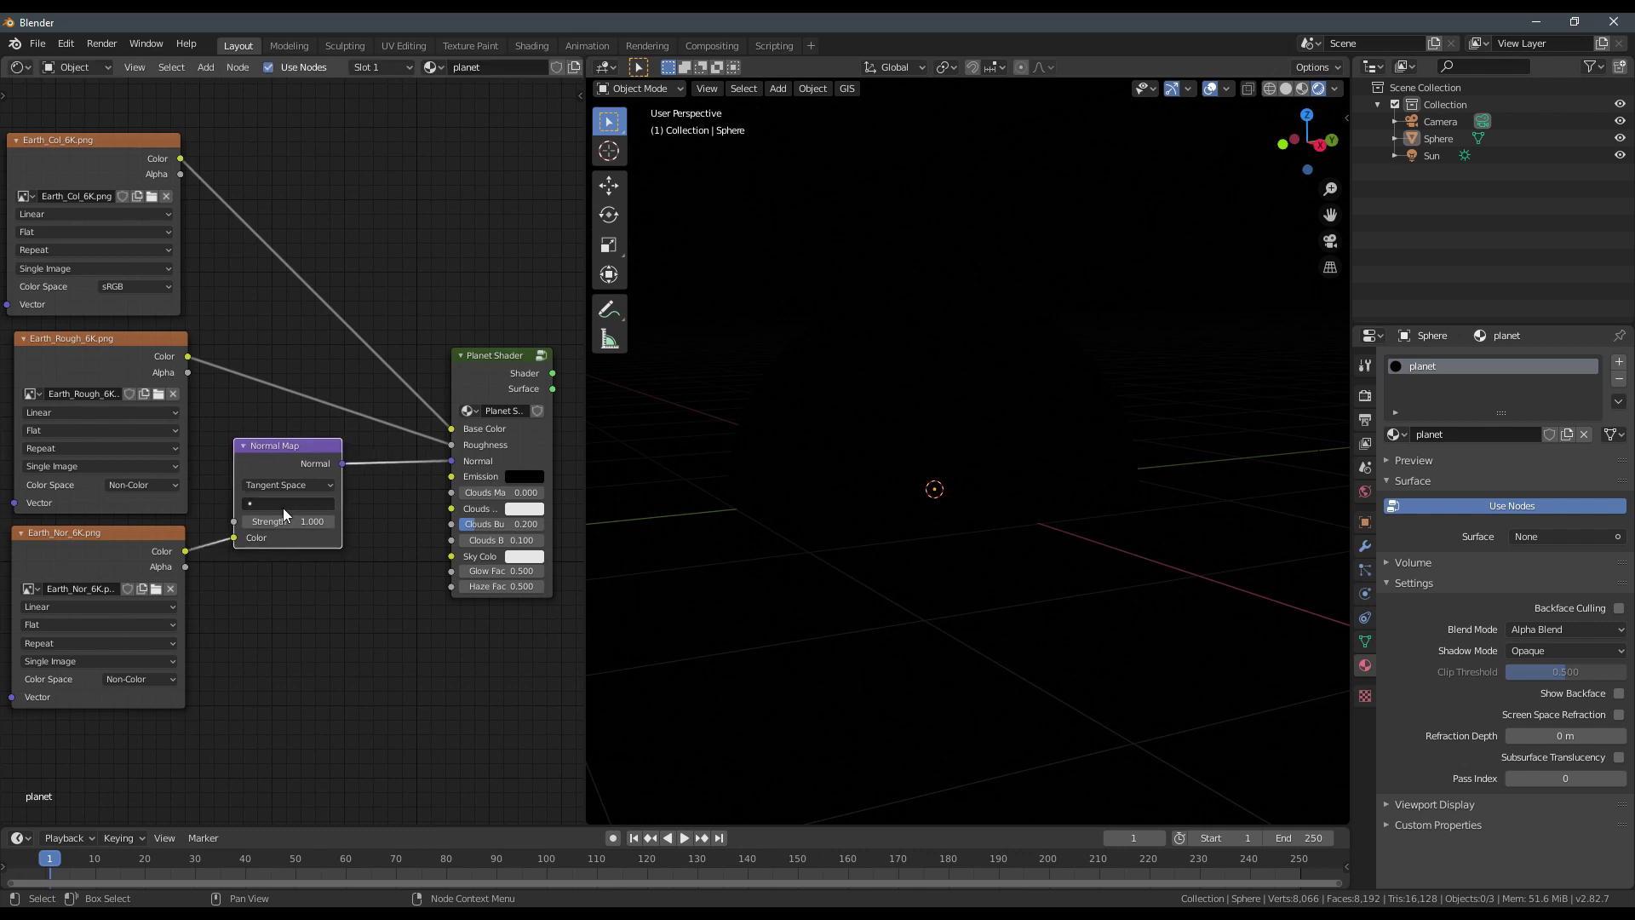
Connect the Planet Shader node's Shader output to the Material Output's Surface and check the rendered planet.
scroll(271, 466, "down", 1)
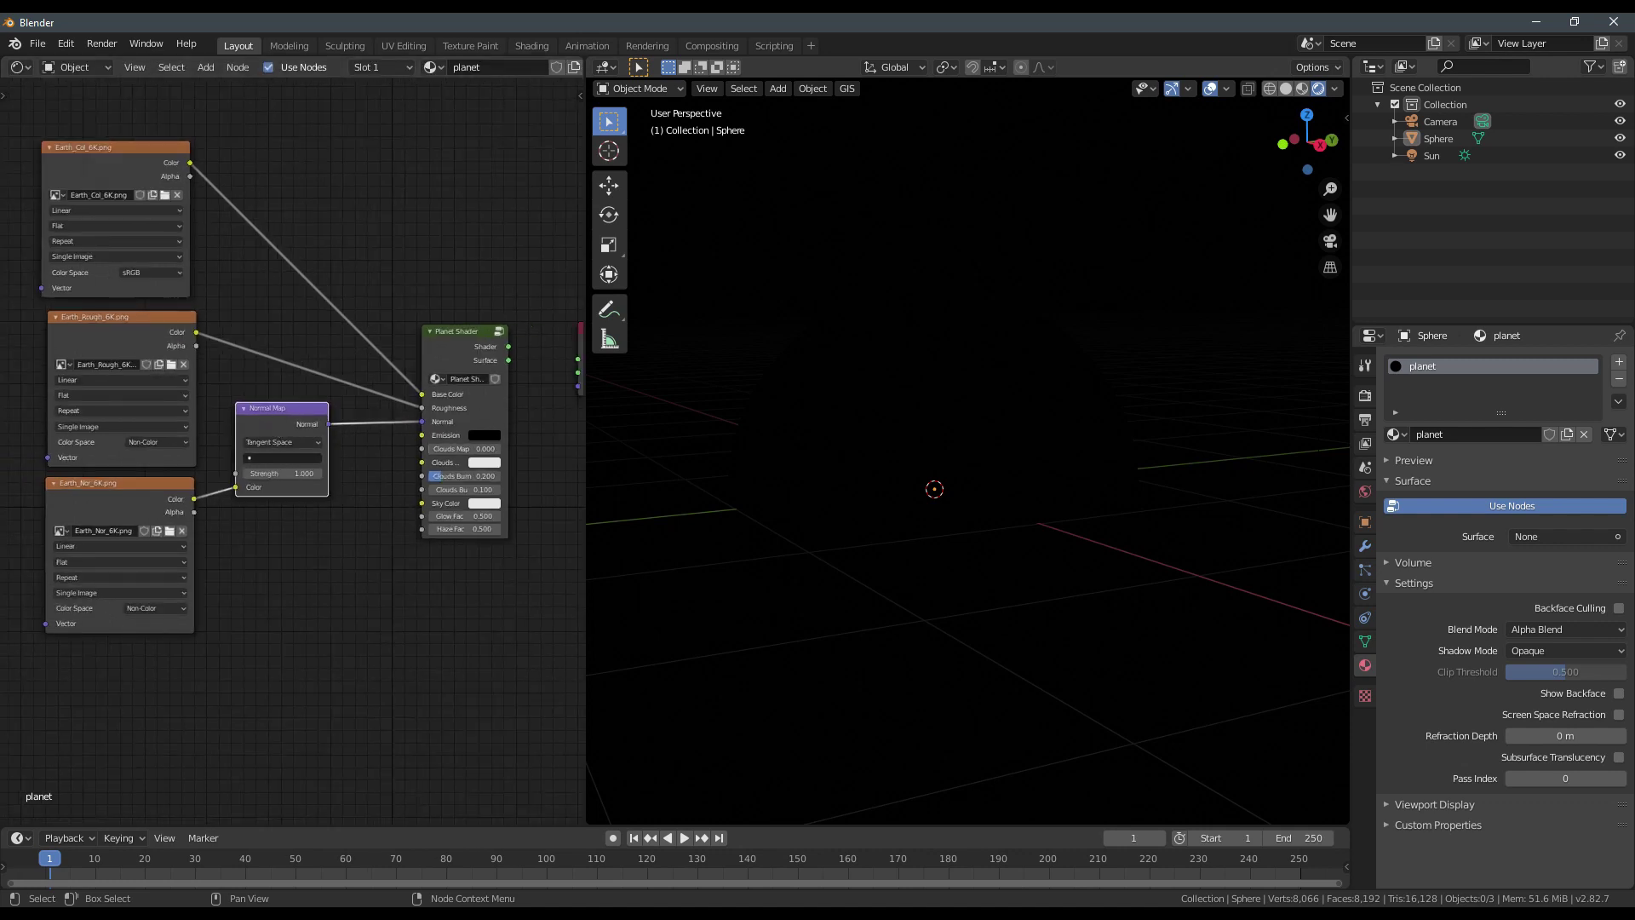
middle_click_drag(388, 379, 364, 385)
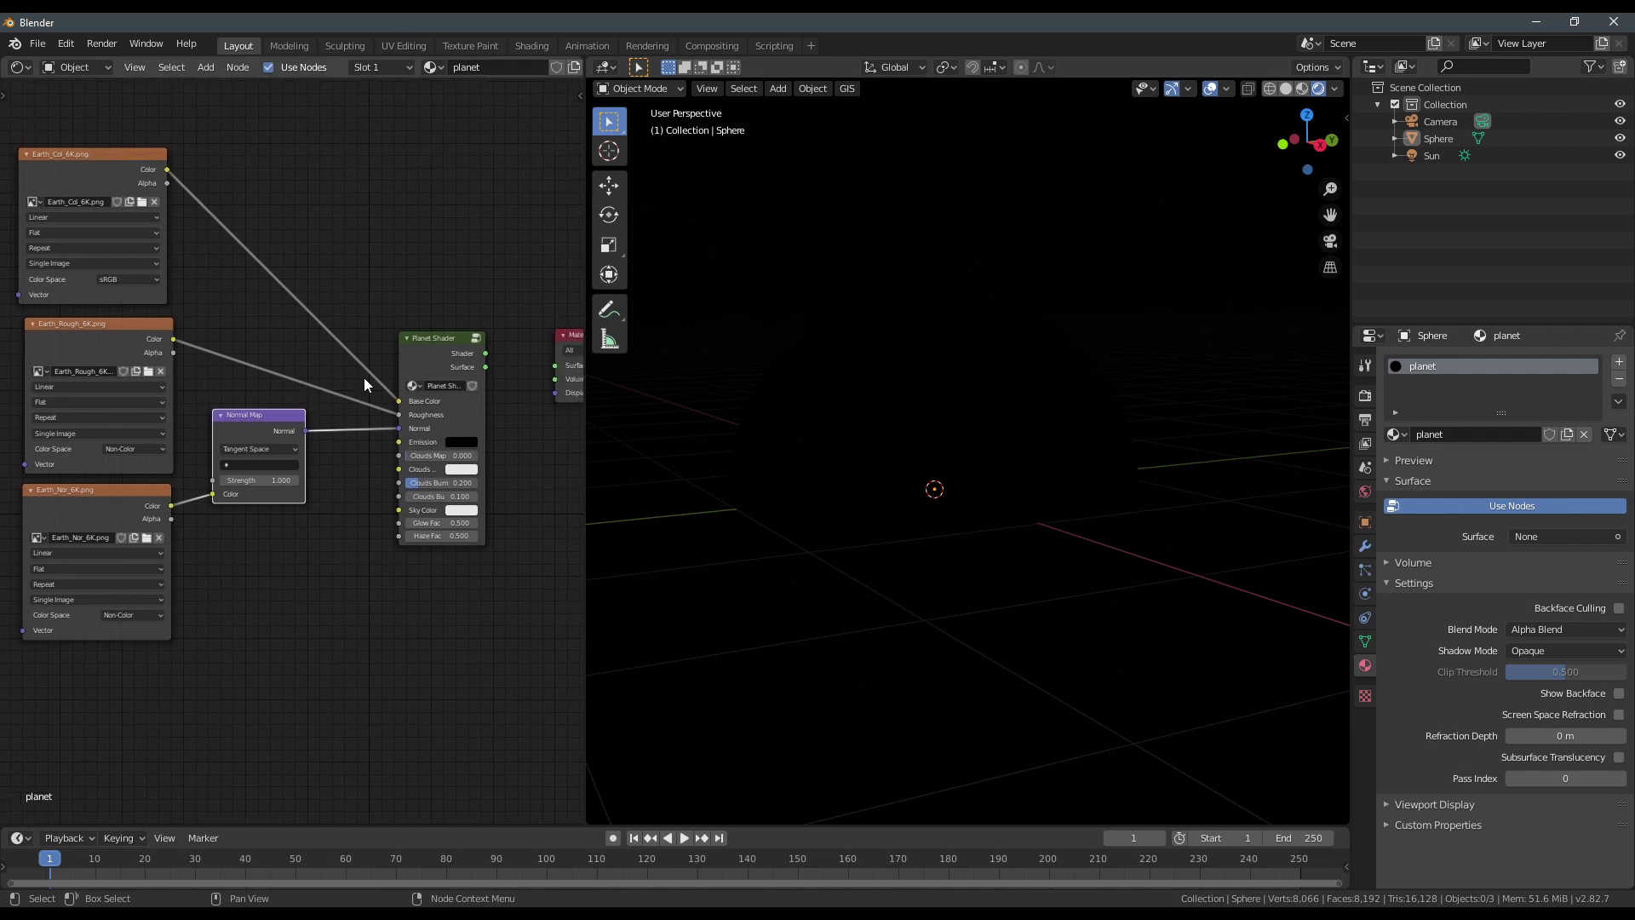
left_click(449, 350, "ctrl+shift")
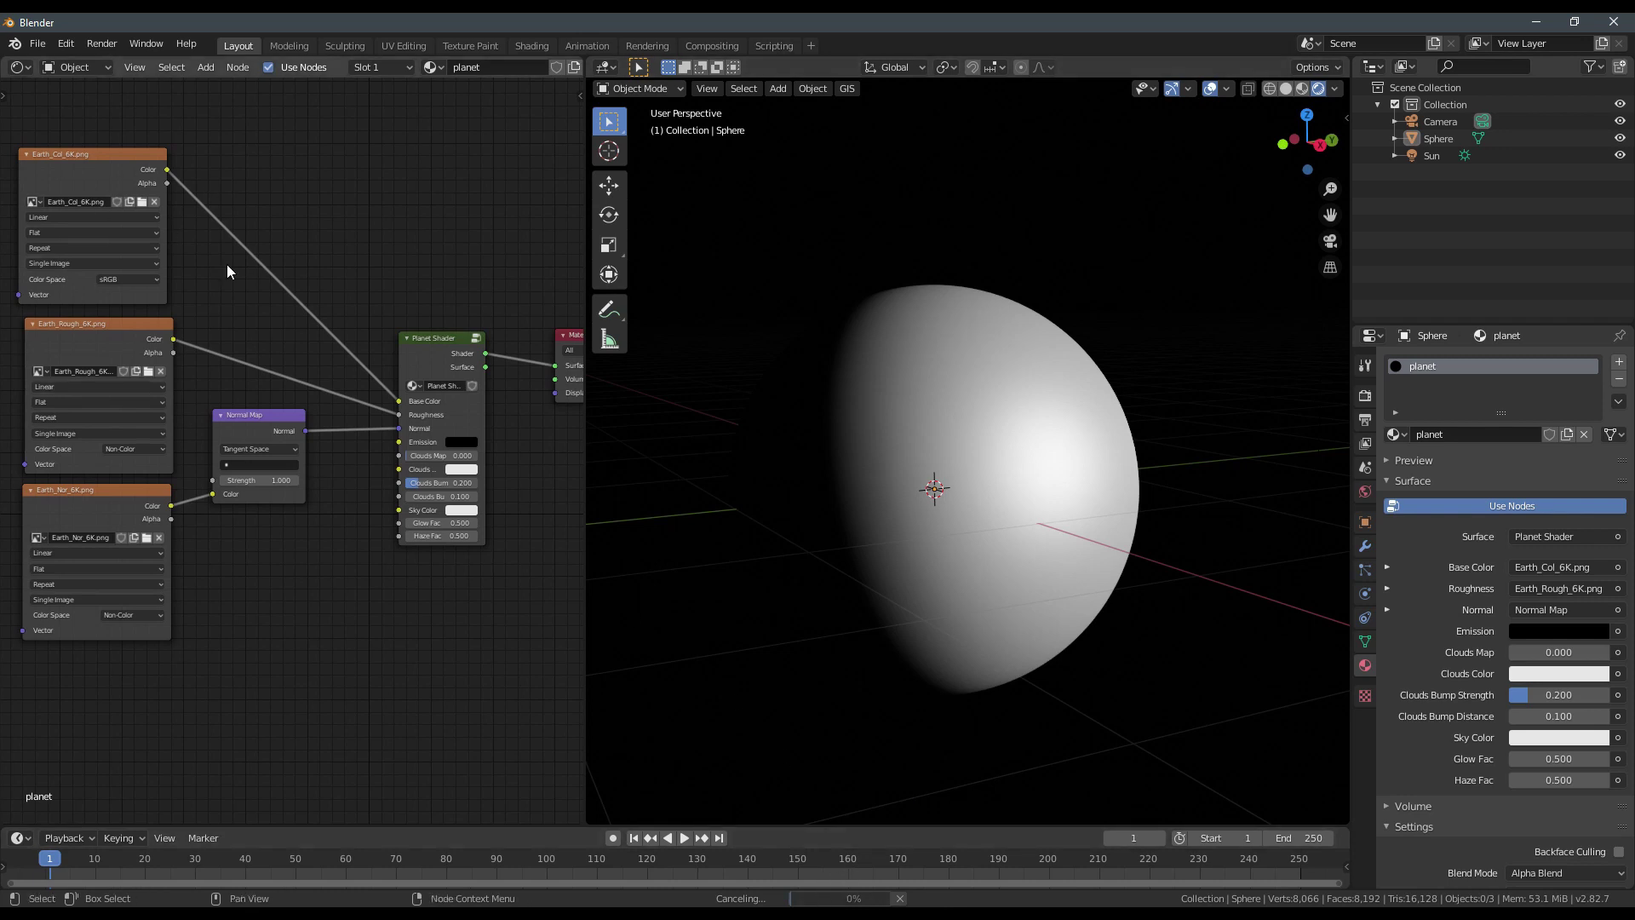
scroll(445, 593, "down", 2)
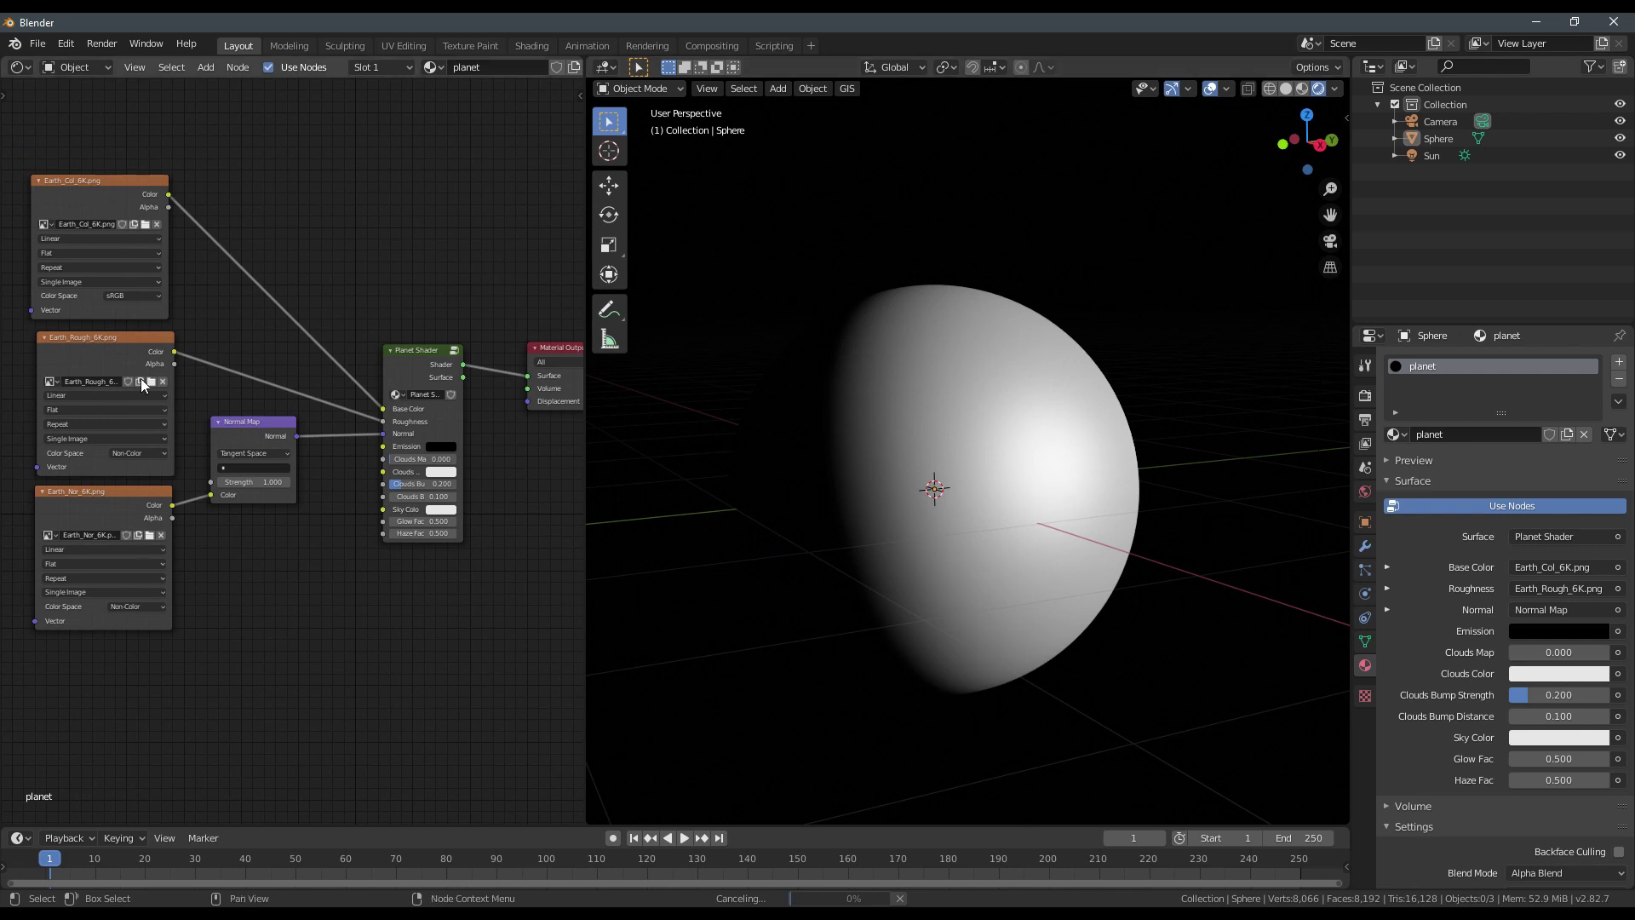
middle_click_drag(1021, 549, 979, 489)
scroll(980, 323, "up", 3)
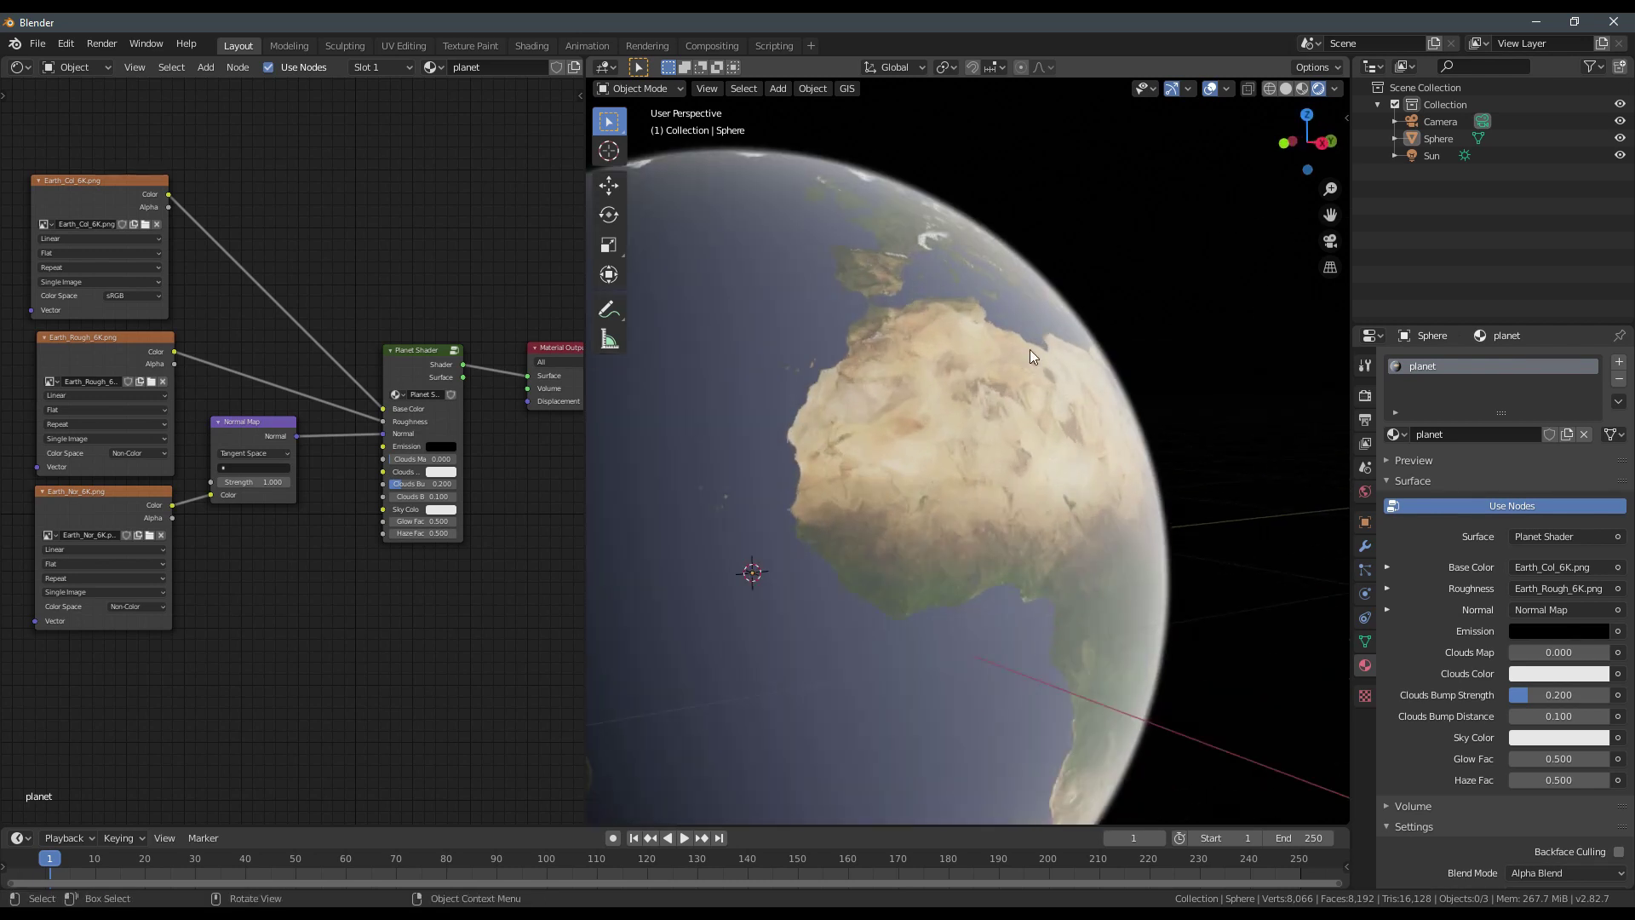
scroll(1022, 425, "down", 4)
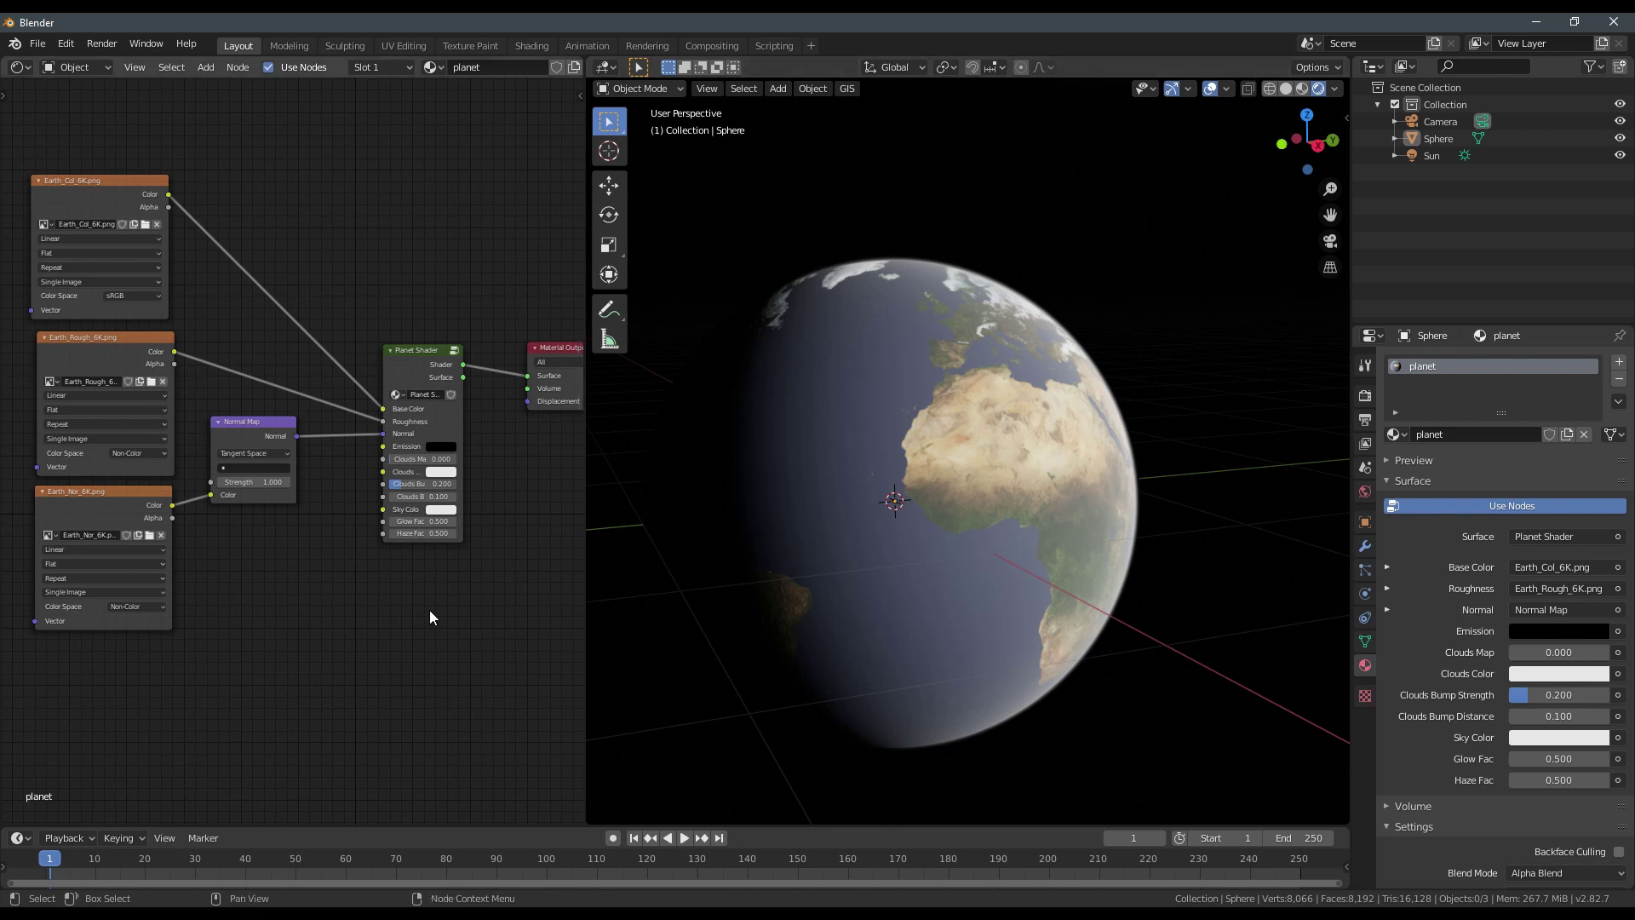
Widen the Planet Shader node until its full input names, such as Clouds Bump Distance, are readable.
scroll(430, 608, "up", 3)
middle_click_drag(432, 601, 359, 559)
scroll(460, 594, "down", 3)
scroll(367, 592, "up", 4)
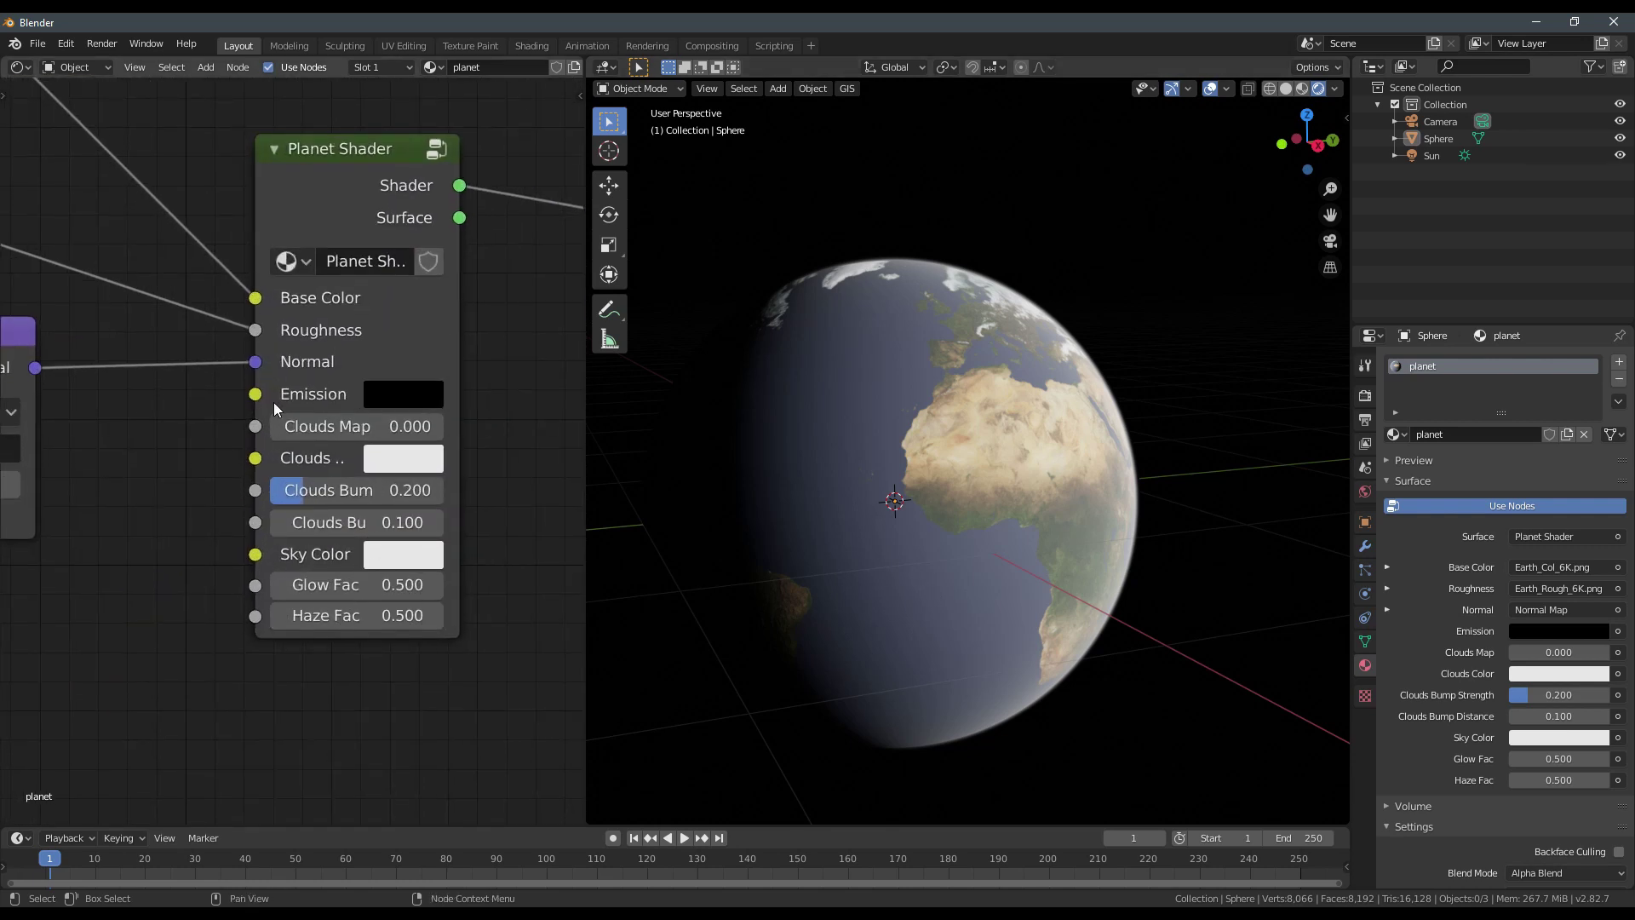
left_click_drag(262, 212, 176, 213)
middle_click_drag(153, 188, 216, 186)
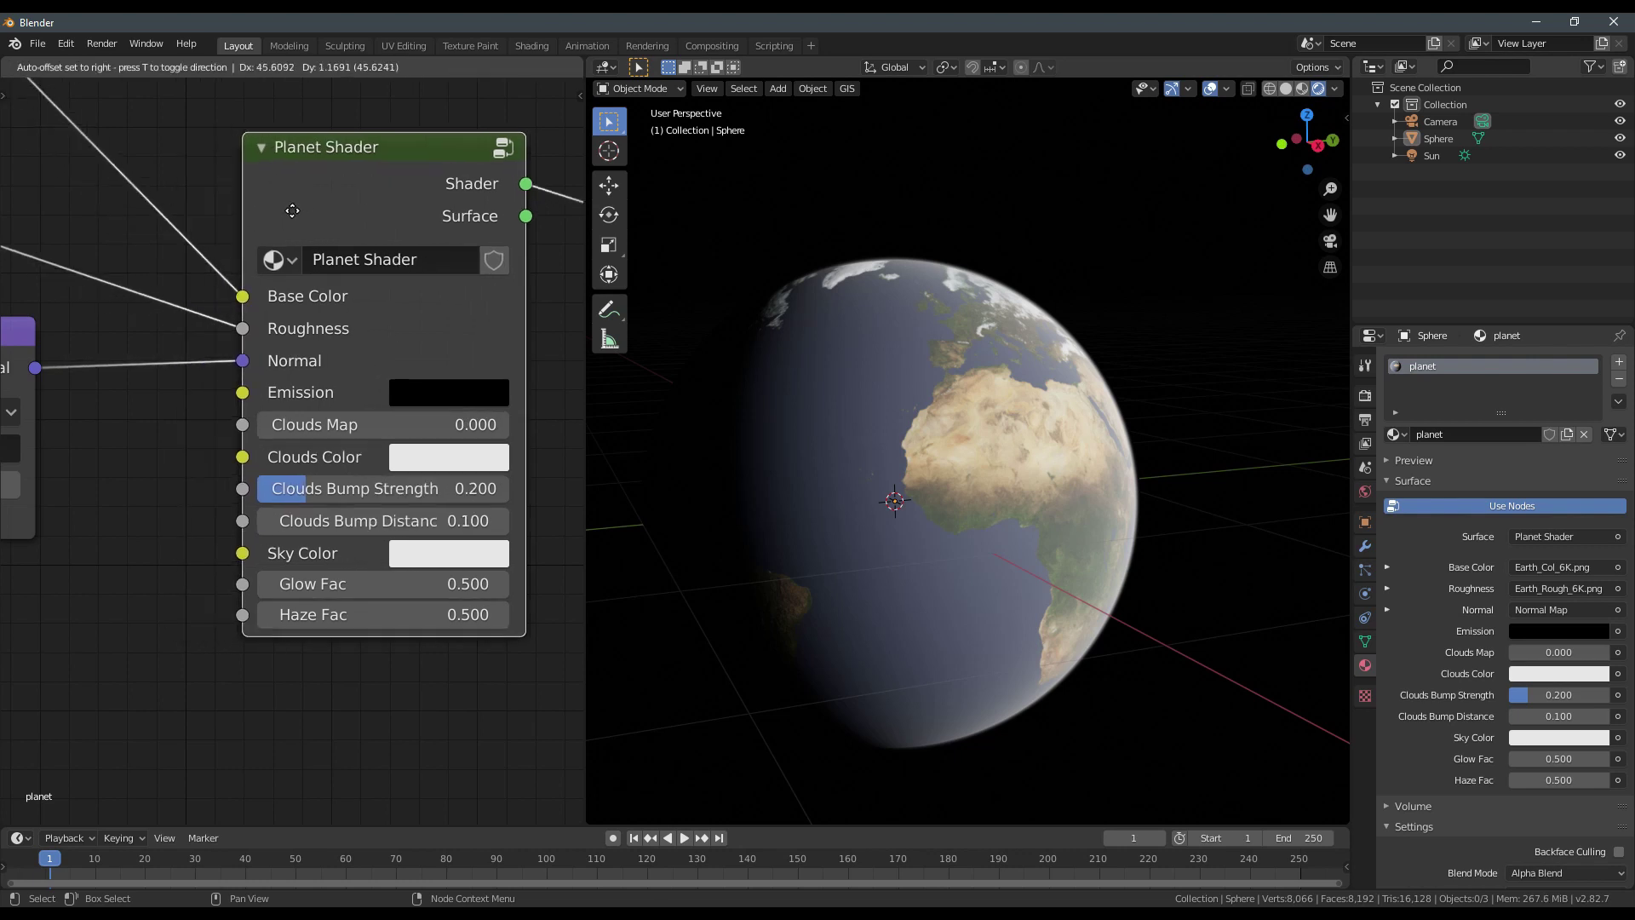
left_click_drag(243, 186, 225, 187)
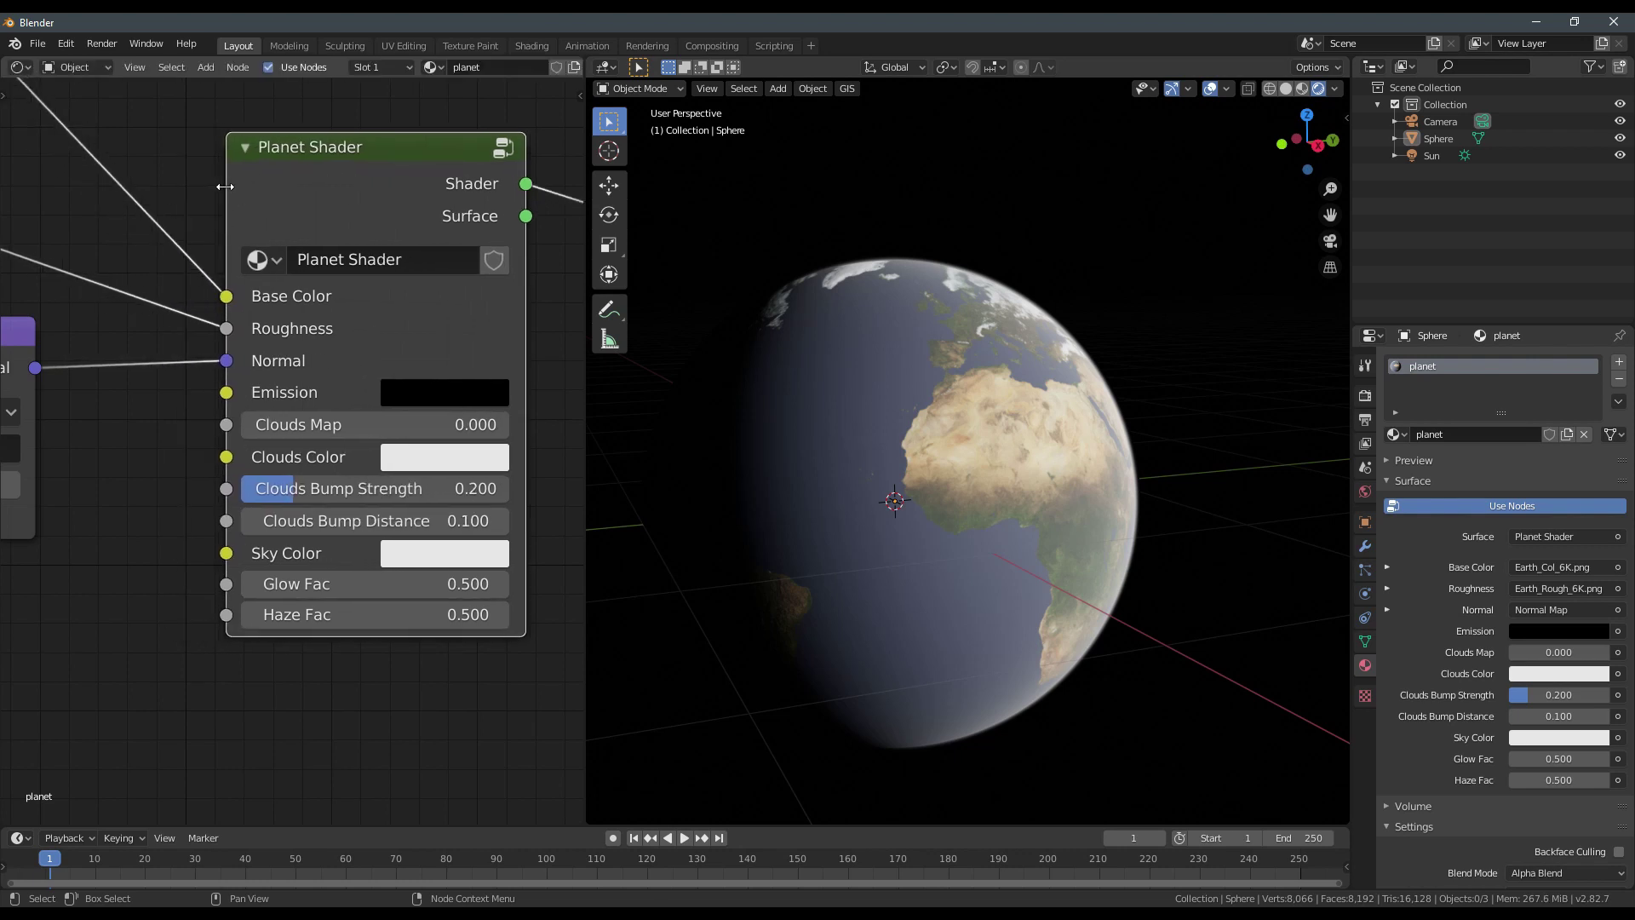
Set the Planet Shader's Sky Color to a light blue with H 0.600, S 0.390 and V 1.000.
left_click(431, 554)
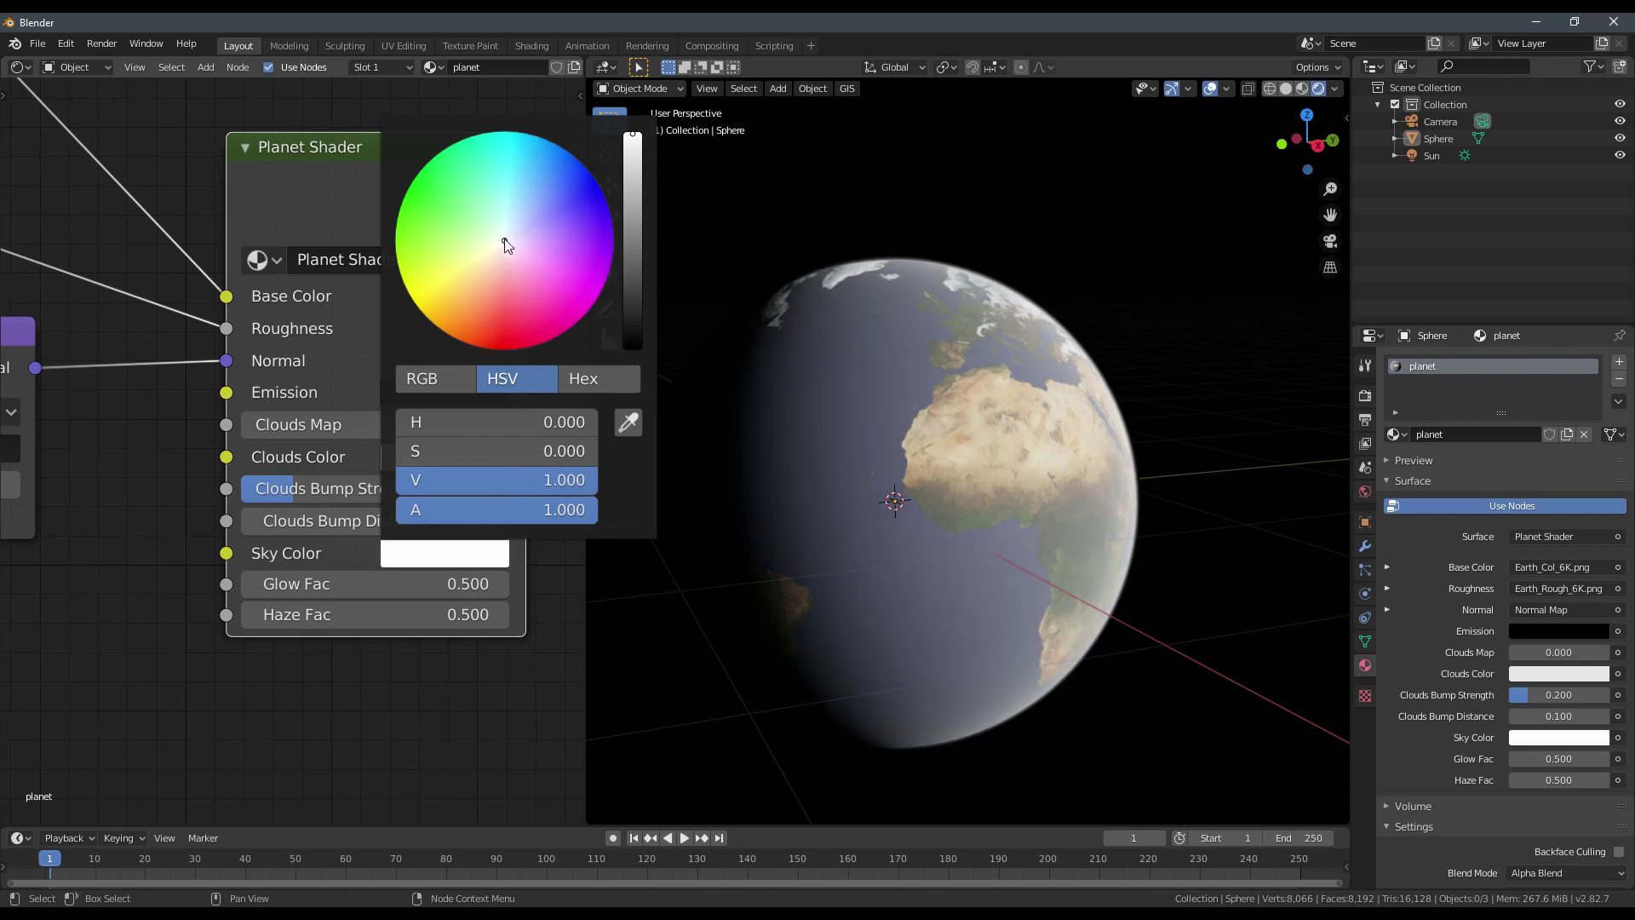
left_click(454, 556)
mouse_move(508, 242)
left_mouse_down()
mouse_move(575, 159)
mouse_move(526, 133)
mouse_move(605, 196)
mouse_move(567, 151)
mouse_move(523, 217)
mouse_move(528, 204)
left_mouse_up()
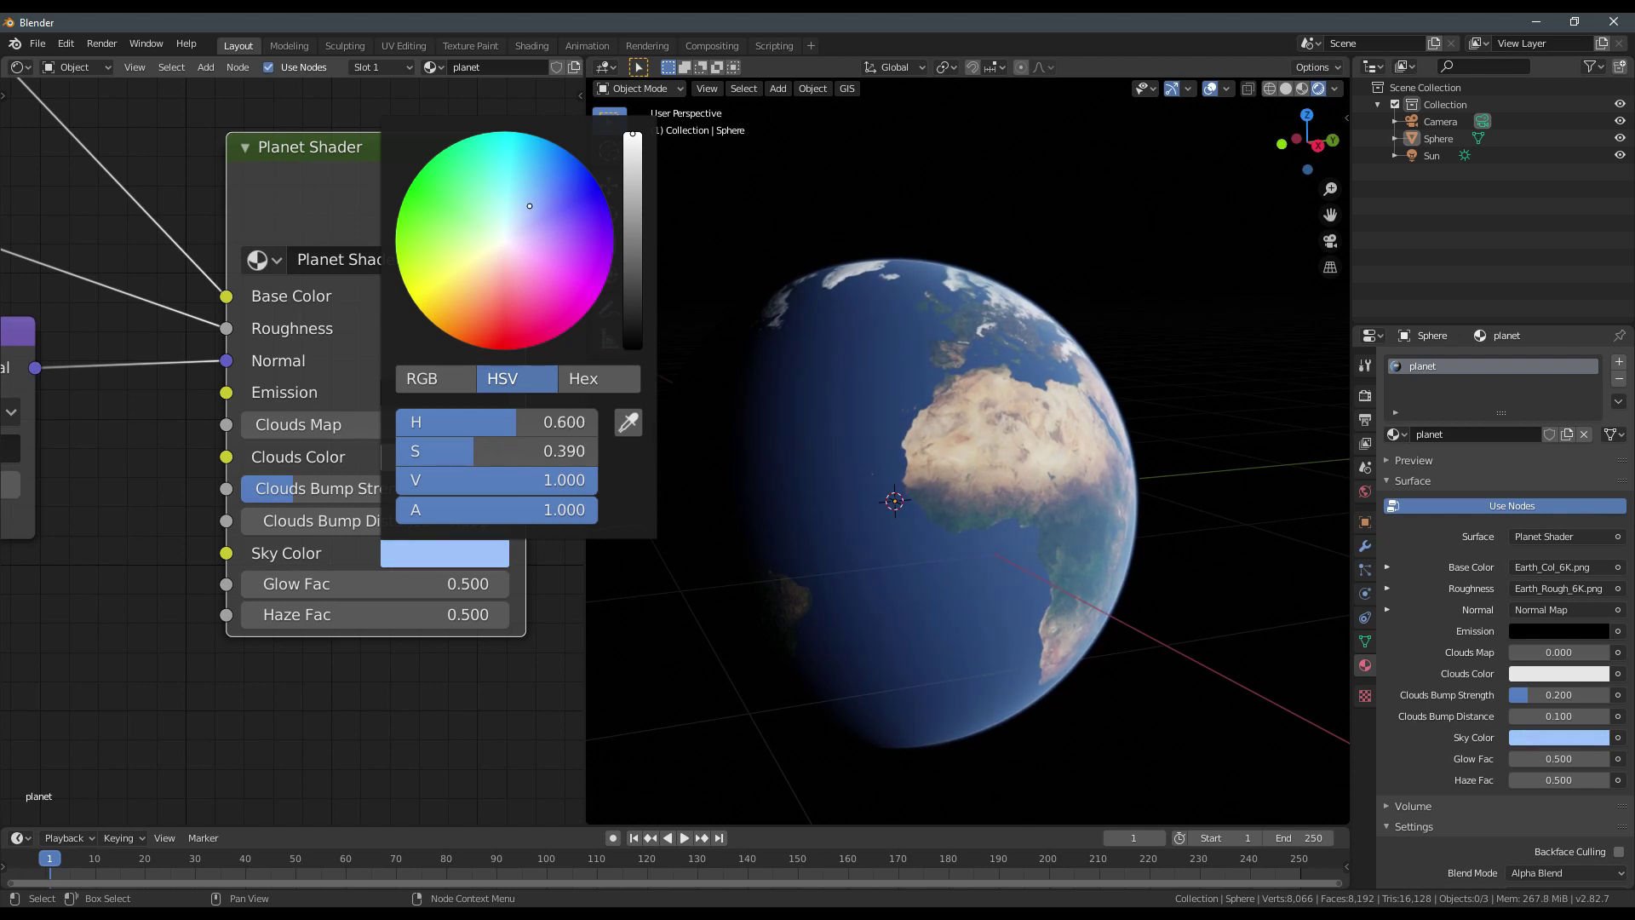
middle_click_drag(826, 651, 617, 603)
left_click(463, 553)
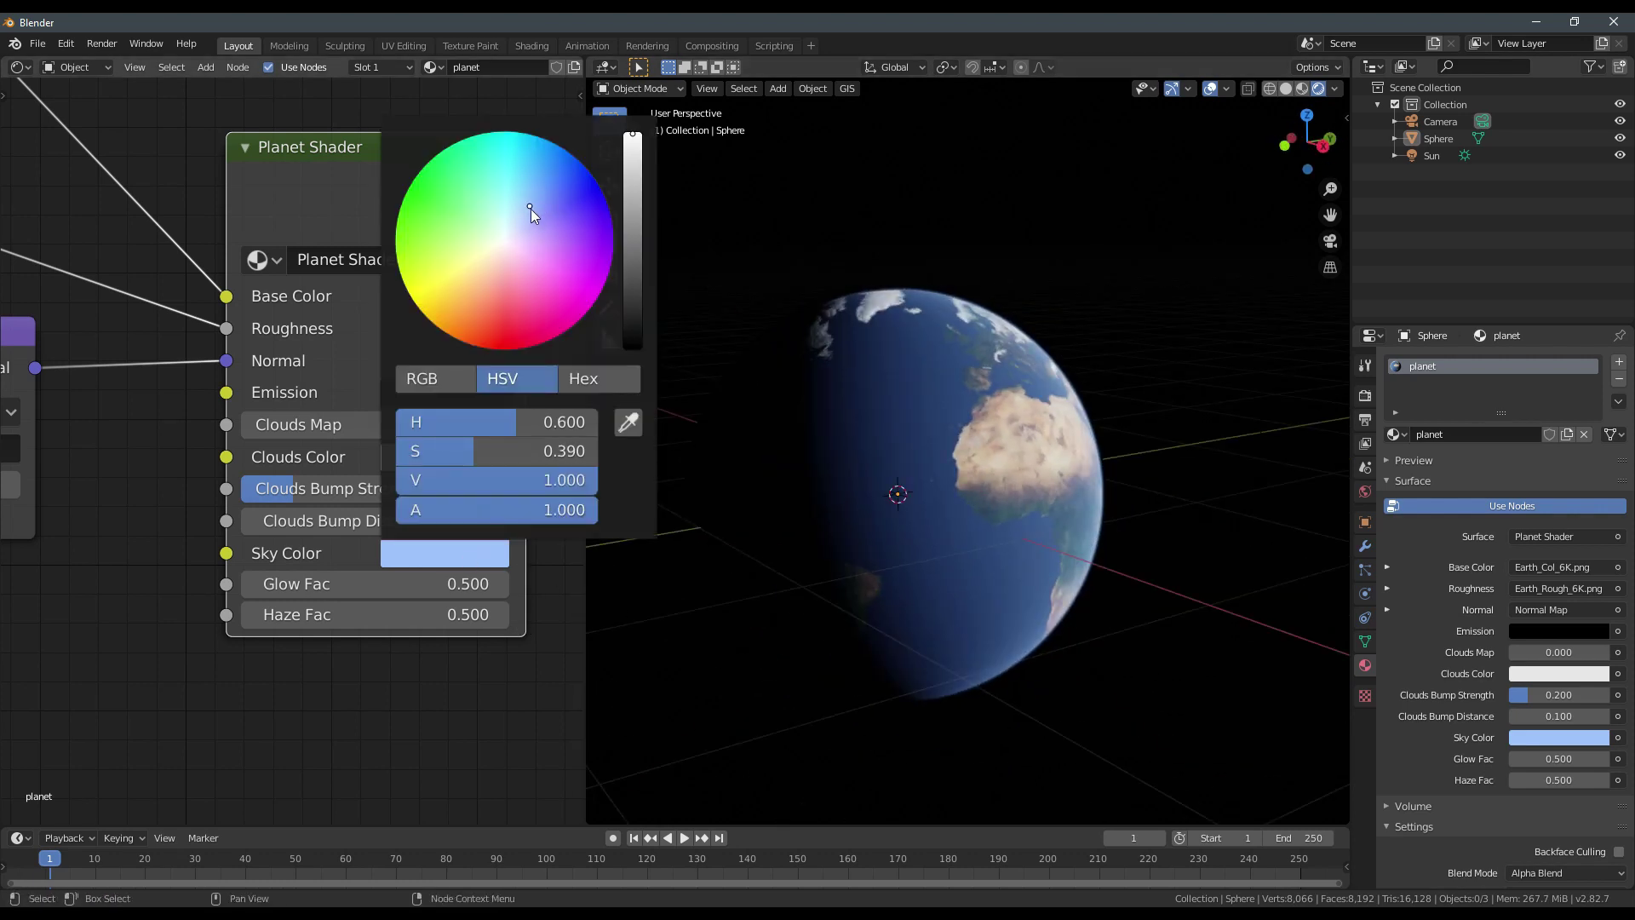
scroll(886, 521, "up", 6)
middle_click_drag(850, 539, 1167, 438)
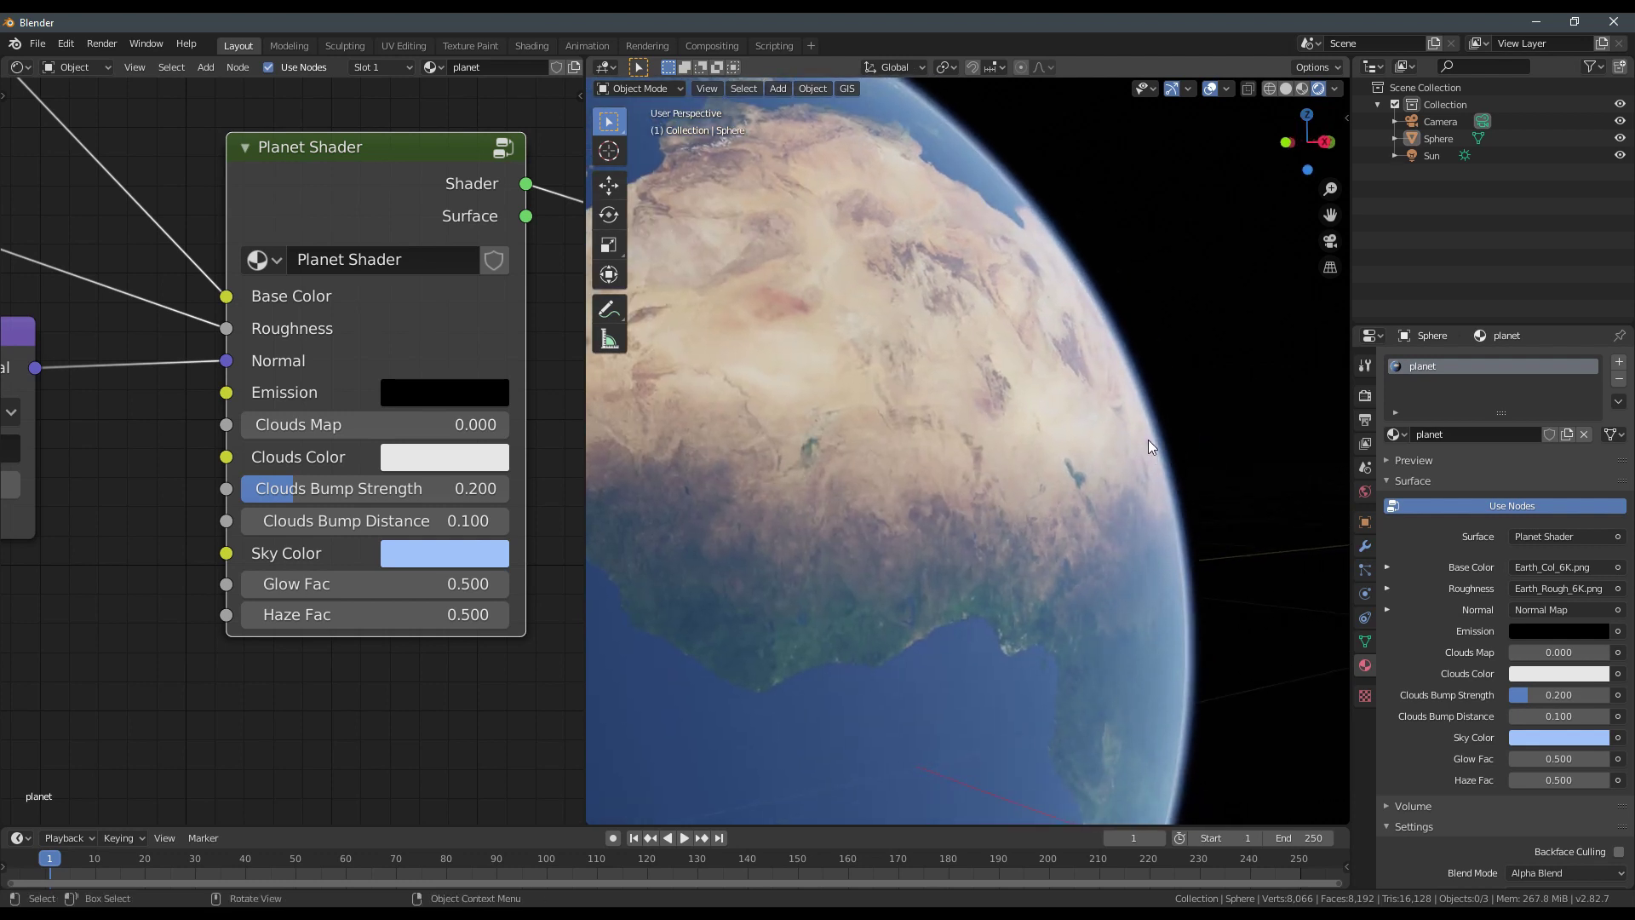
Shift the Planet Shader's Sky Color slightly towards cyan, to H 0.576 and S 0.364.
left_click(433, 552)
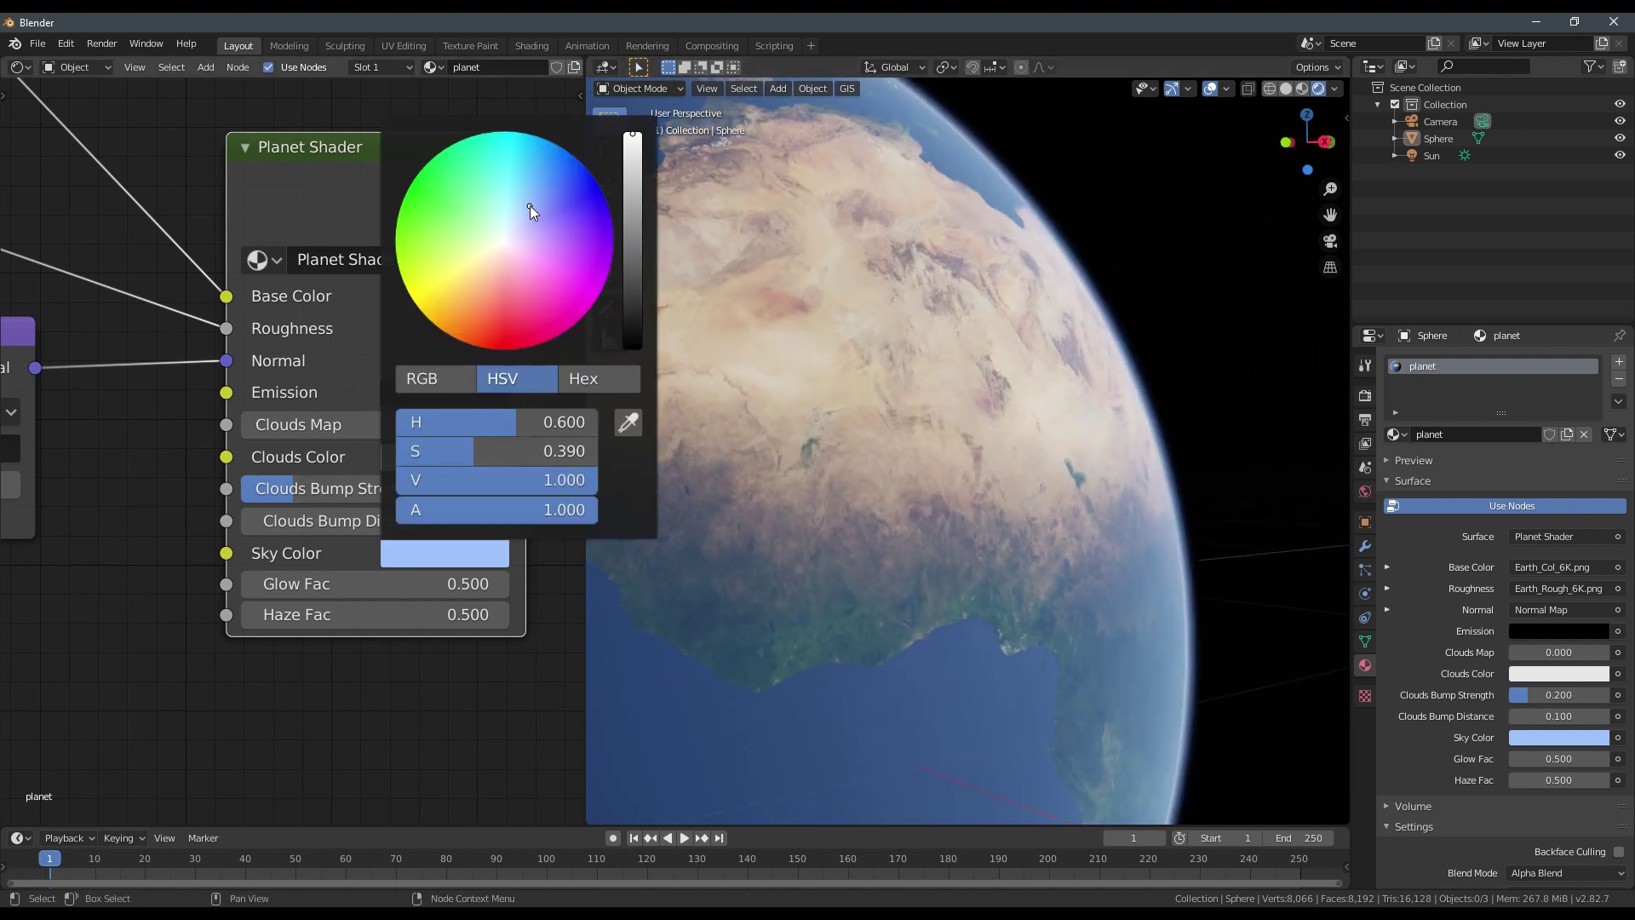
left_click_drag(530, 206, 515, 202)
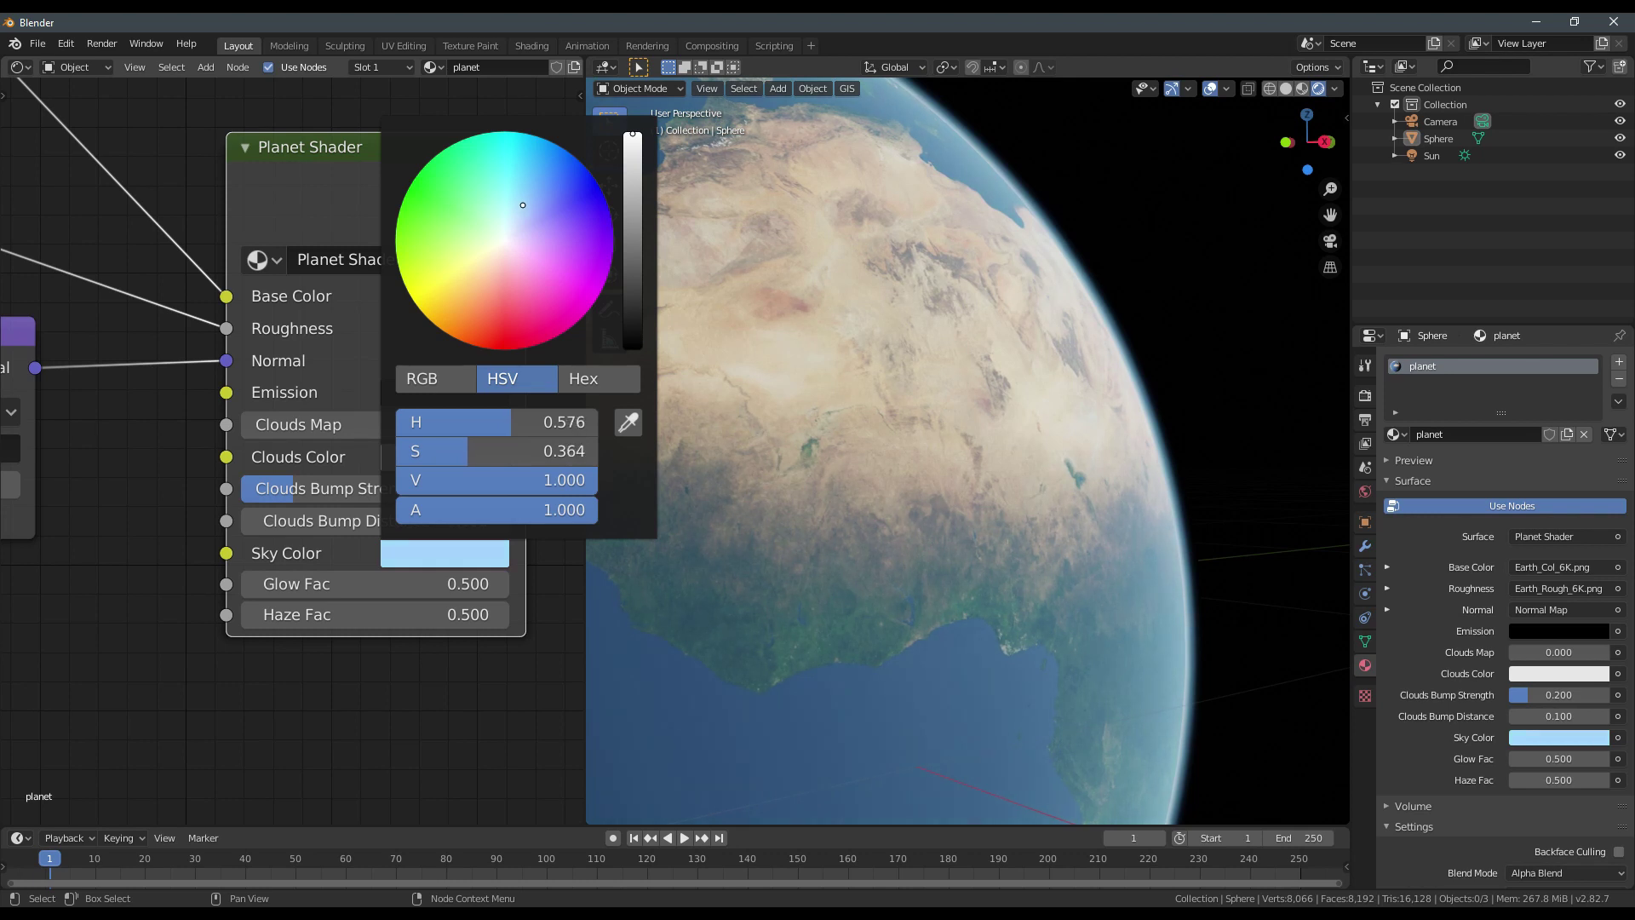
scroll(968, 508, "down", 5)
mouse_move(967, 508)
middle_mouse_down()
mouse_move(850, 559)
mouse_move(909, 504)
mouse_move(893, 512)
mouse_move(908, 450)
mouse_move(936, 447)
mouse_move(876, 496)
mouse_move(887, 548)
mouse_move(856, 488)
mouse_move(805, 524)
mouse_move(751, 531)
mouse_move(989, 518)
mouse_move(980, 493)
mouse_move(985, 567)
mouse_move(994, 523)
middle_mouse_up()
scroll(419, 529, "down", 4)
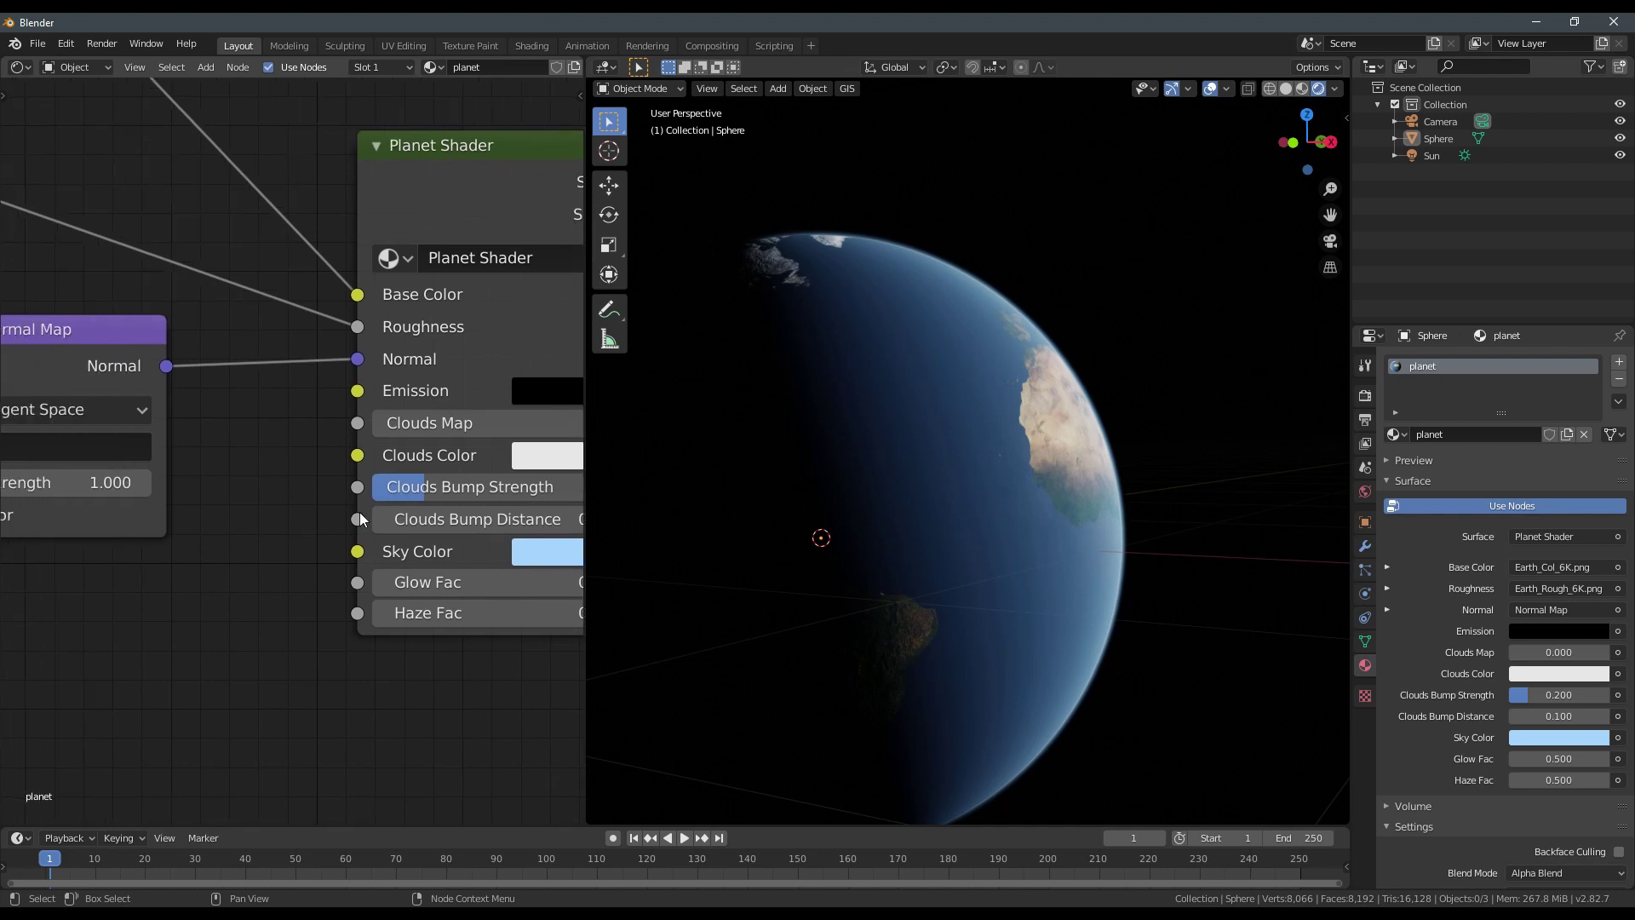
Add the Earth_Clouds_6K.png texture below the Earth_Nor_6K.png node and connect its Color to the Planet Shader's Clouds Map input.
left_click_drag(274, 421, 257, 409)
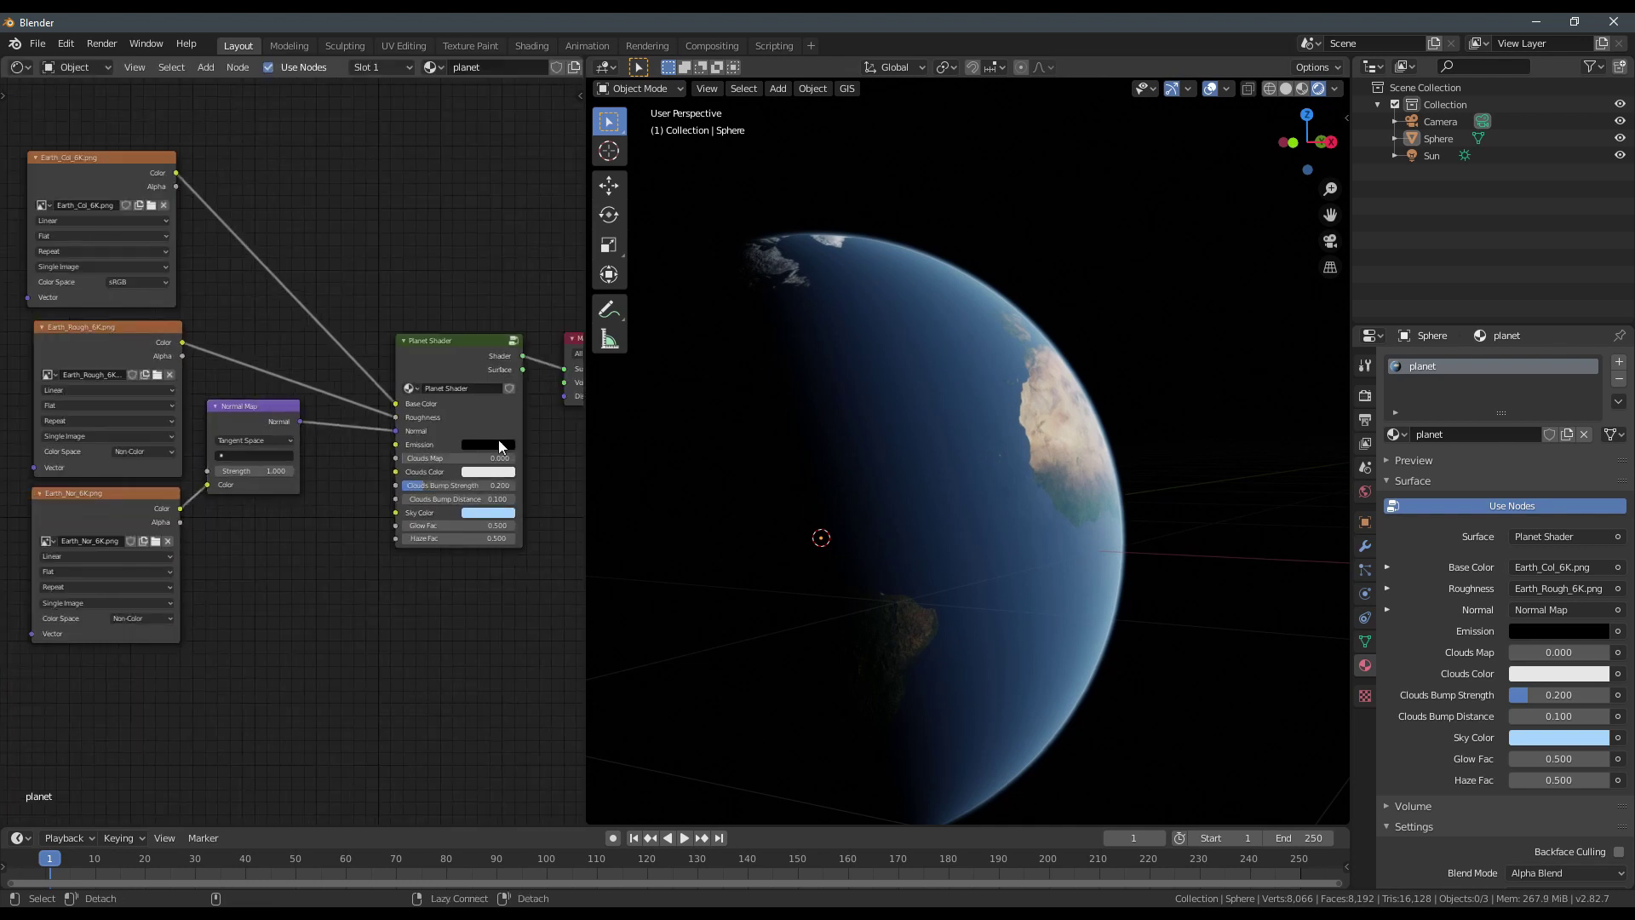
mouse_move(750, 477)
middle_mouse_down()
mouse_move(931, 493)
mouse_move(879, 519)
mouse_move(872, 467)
mouse_move(744, 494)
middle_mouse_up()
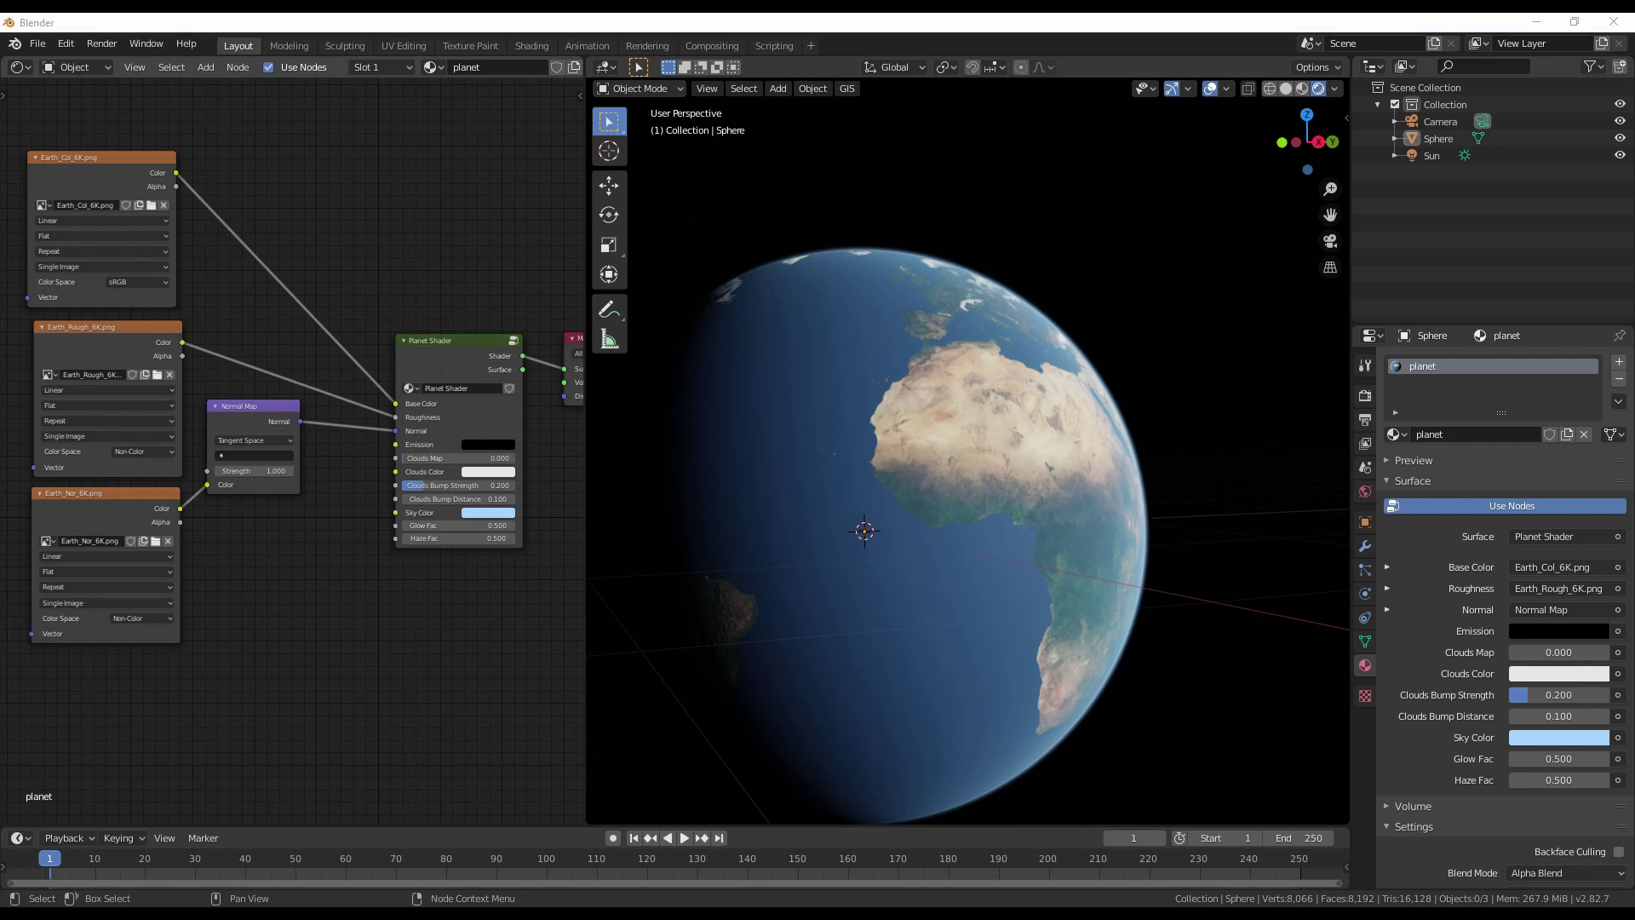
left_click_drag(80, 679, 65, 678)
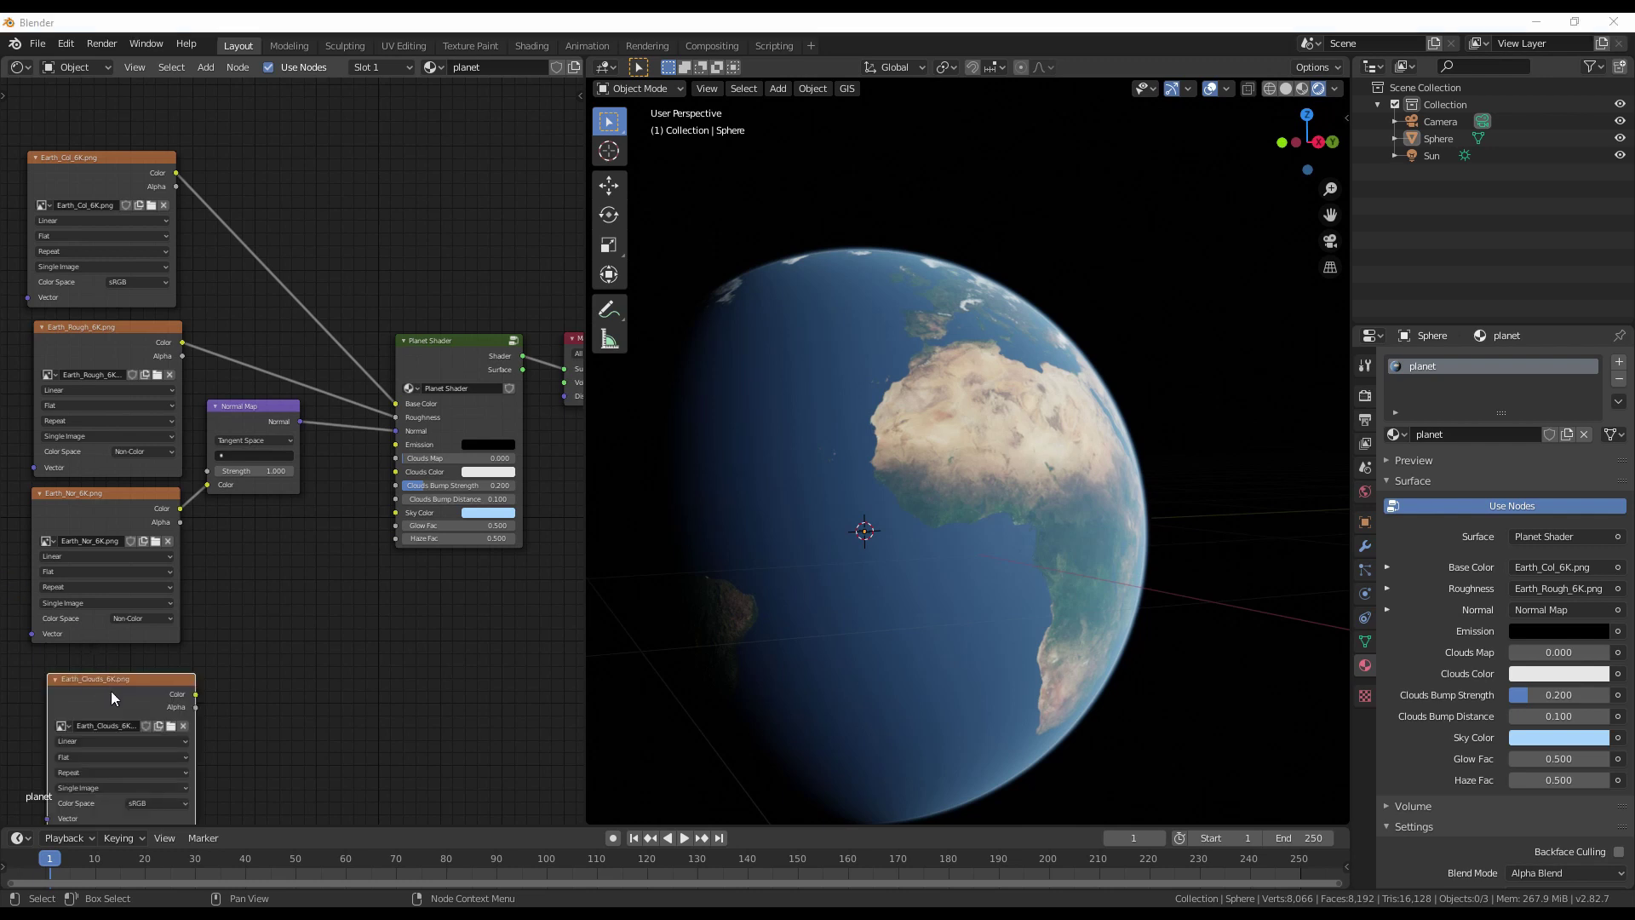
left_click(97, 676)
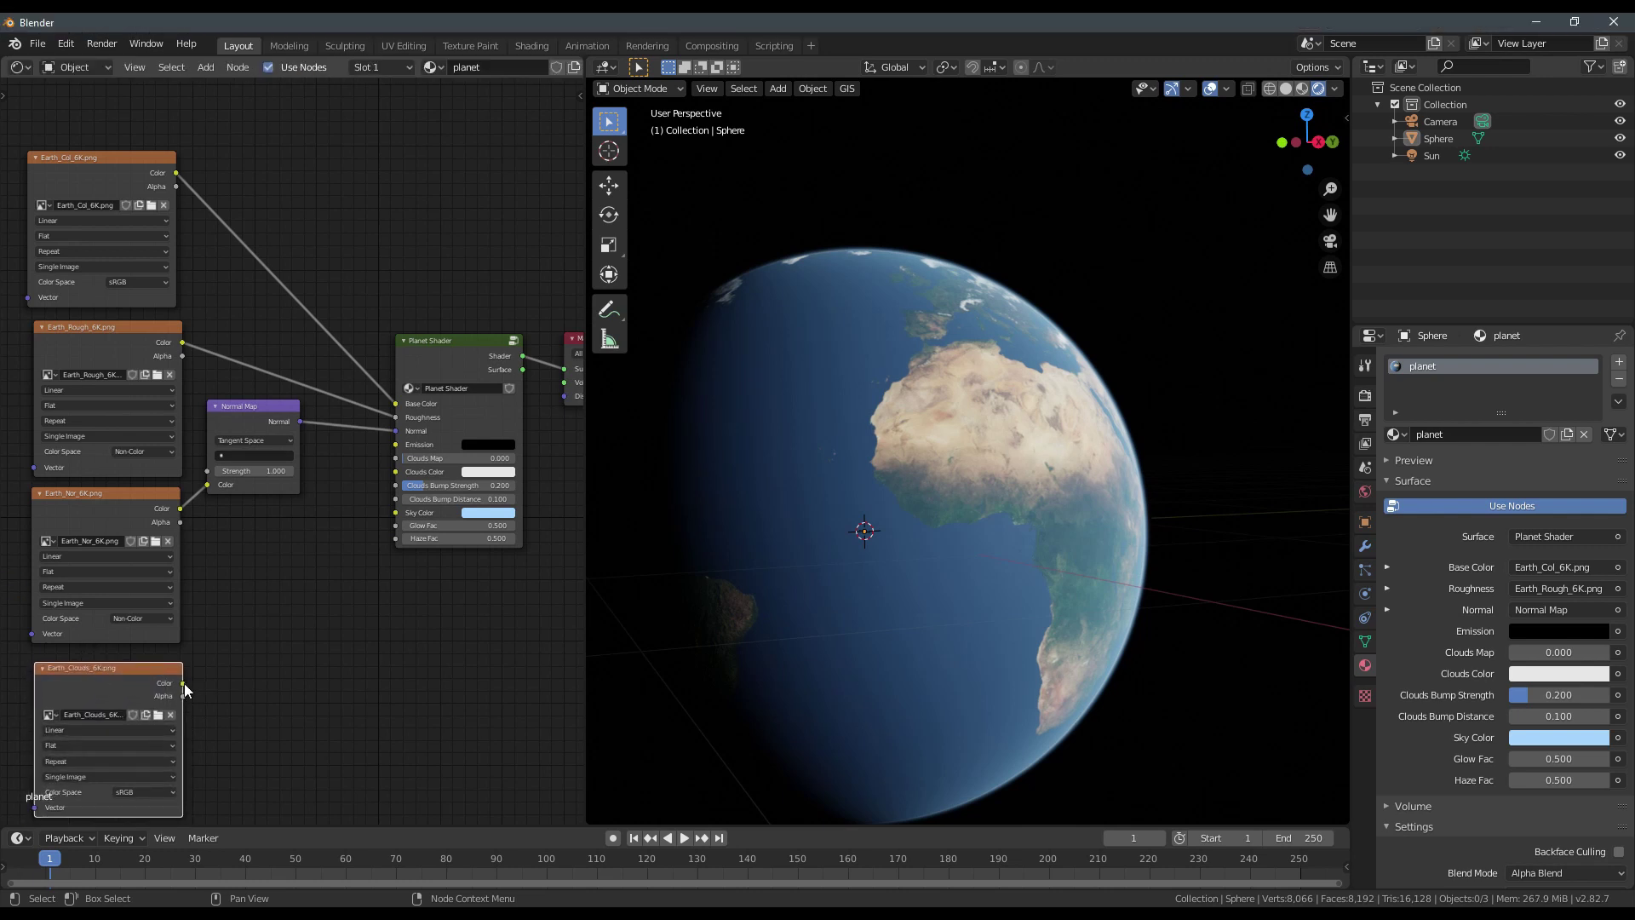
left_click_drag(183, 683, 396, 459)
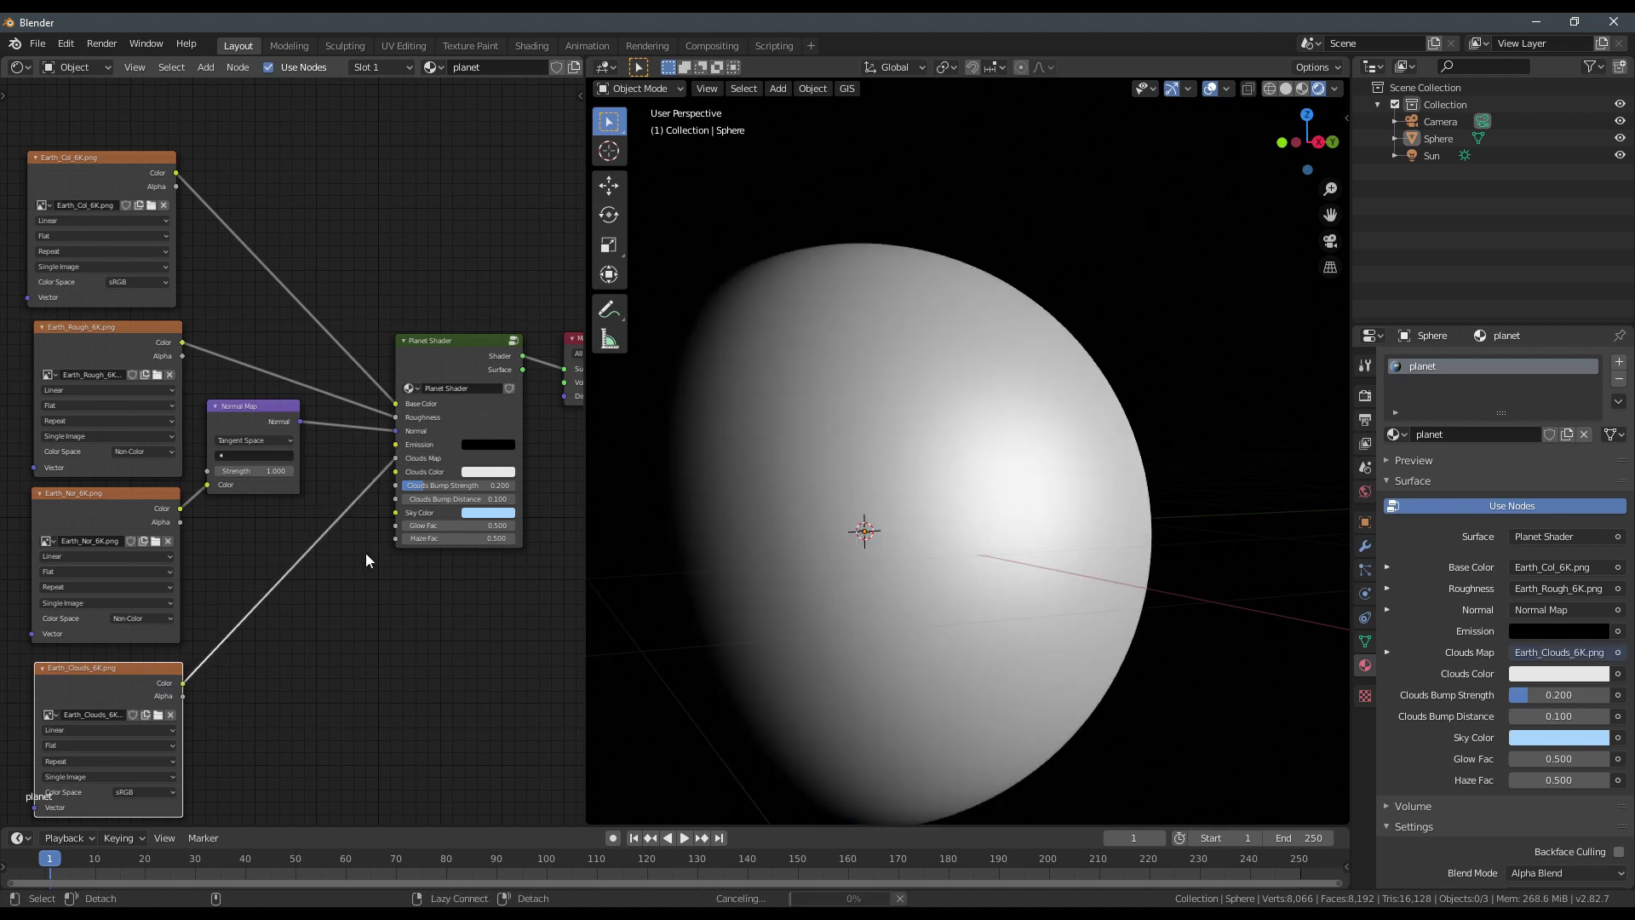
Examine the cloud layer on the planet's sunlit side and close up along the day-night boundary.
scroll(366, 550, "up", 2)
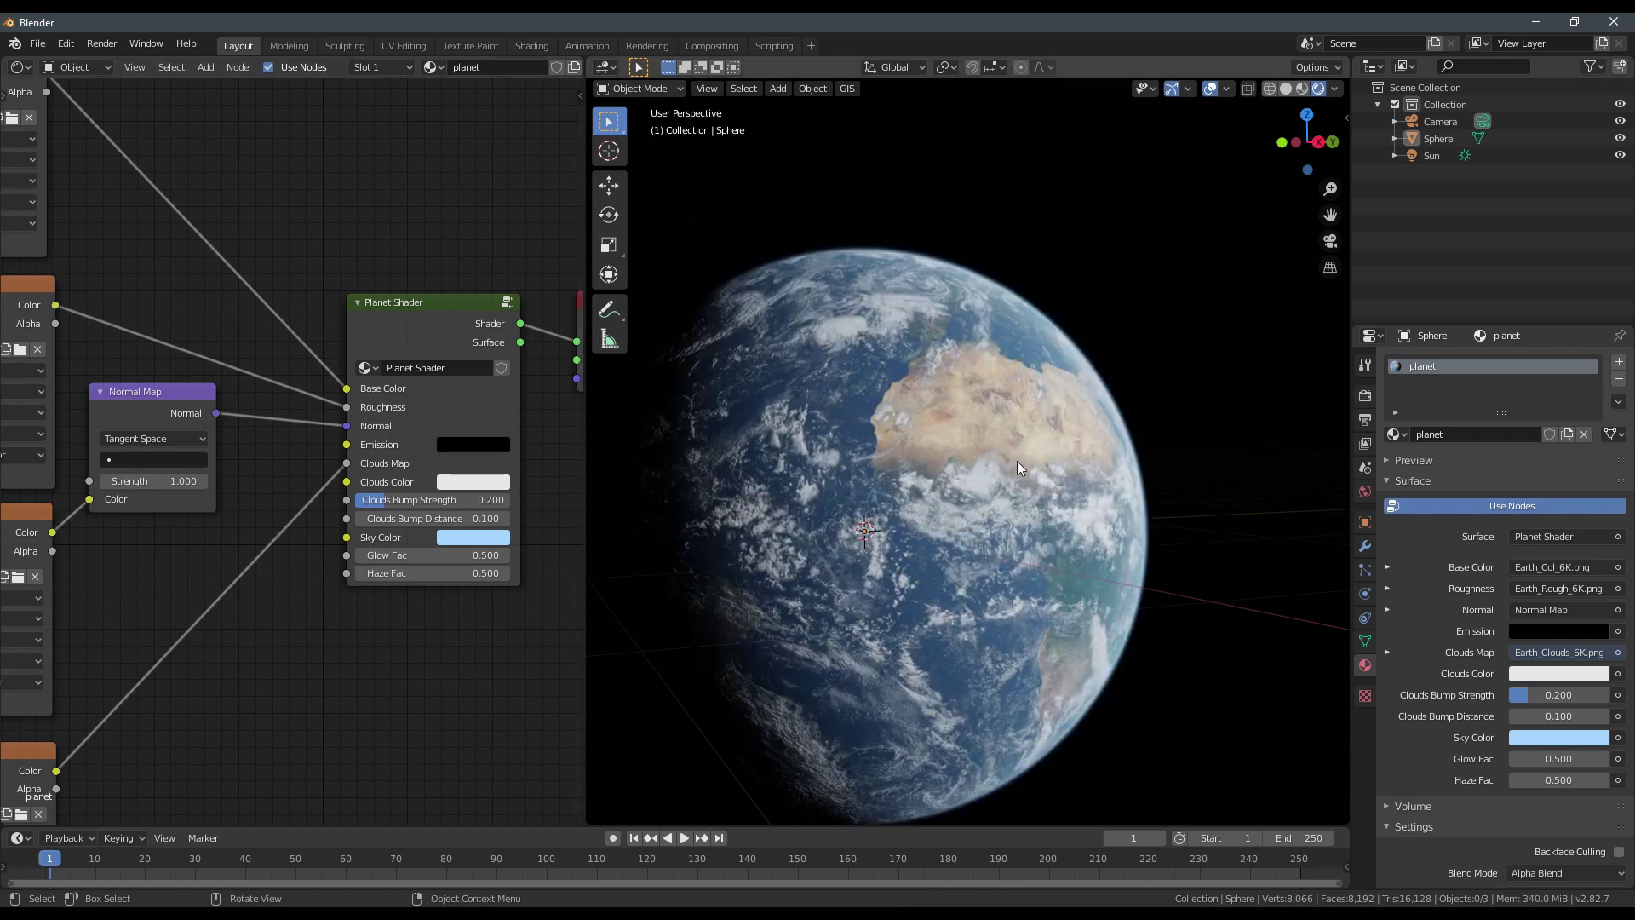
scroll(871, 489, "down", 4)
middle_click_drag(1017, 461, 855, 510)
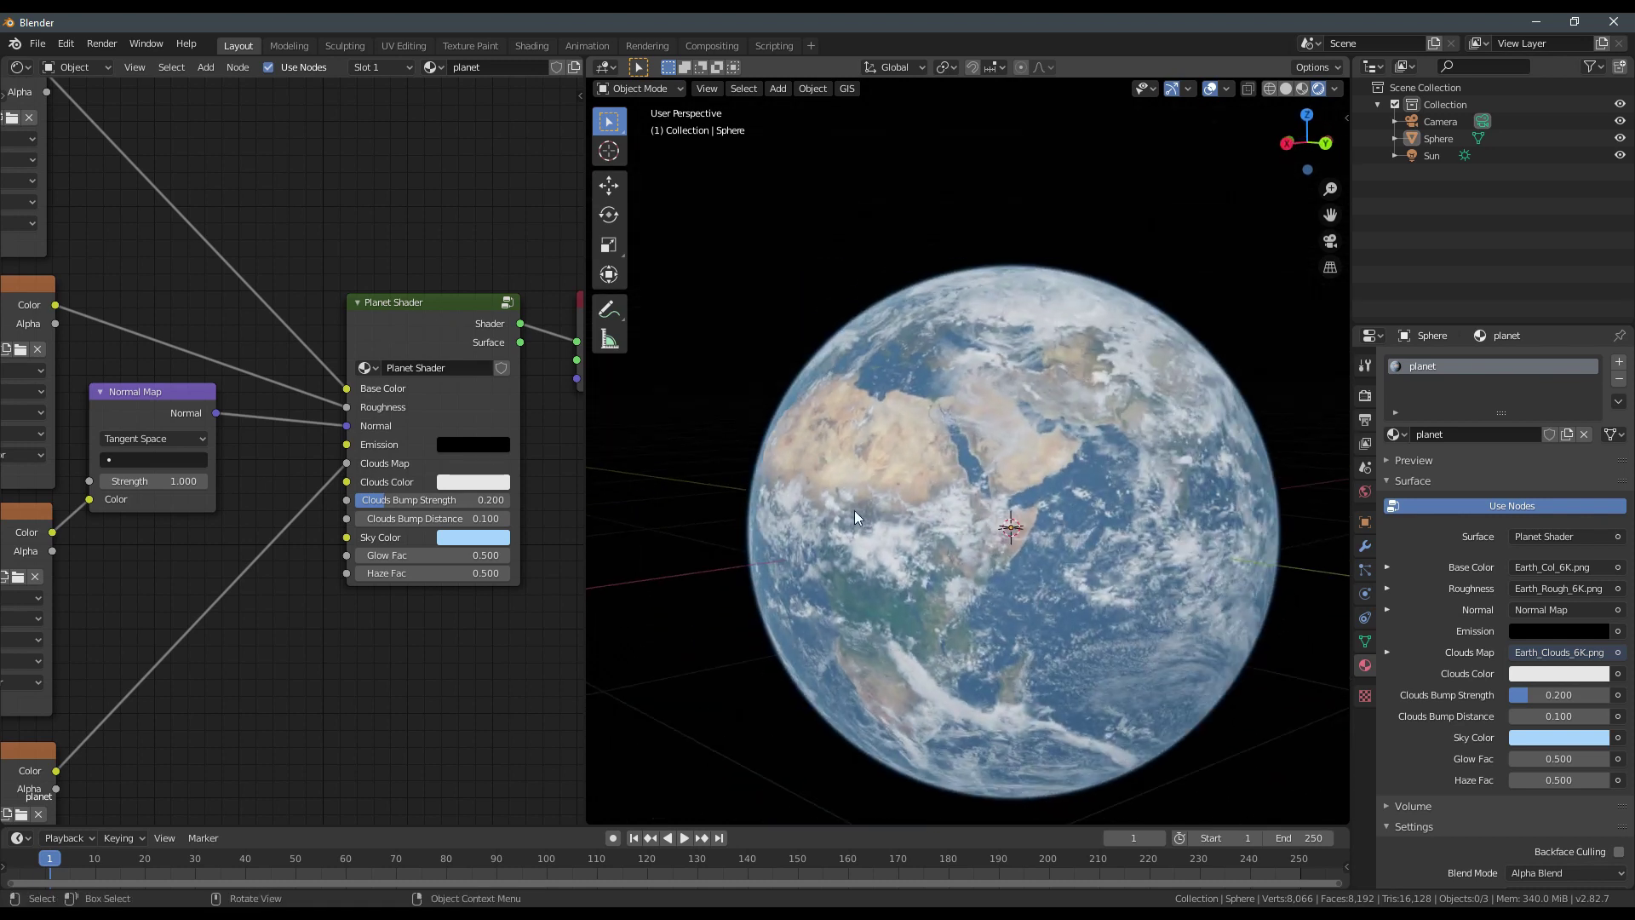
scroll(855, 509, "up", 5)
middle_click_drag(960, 468, 919, 535)
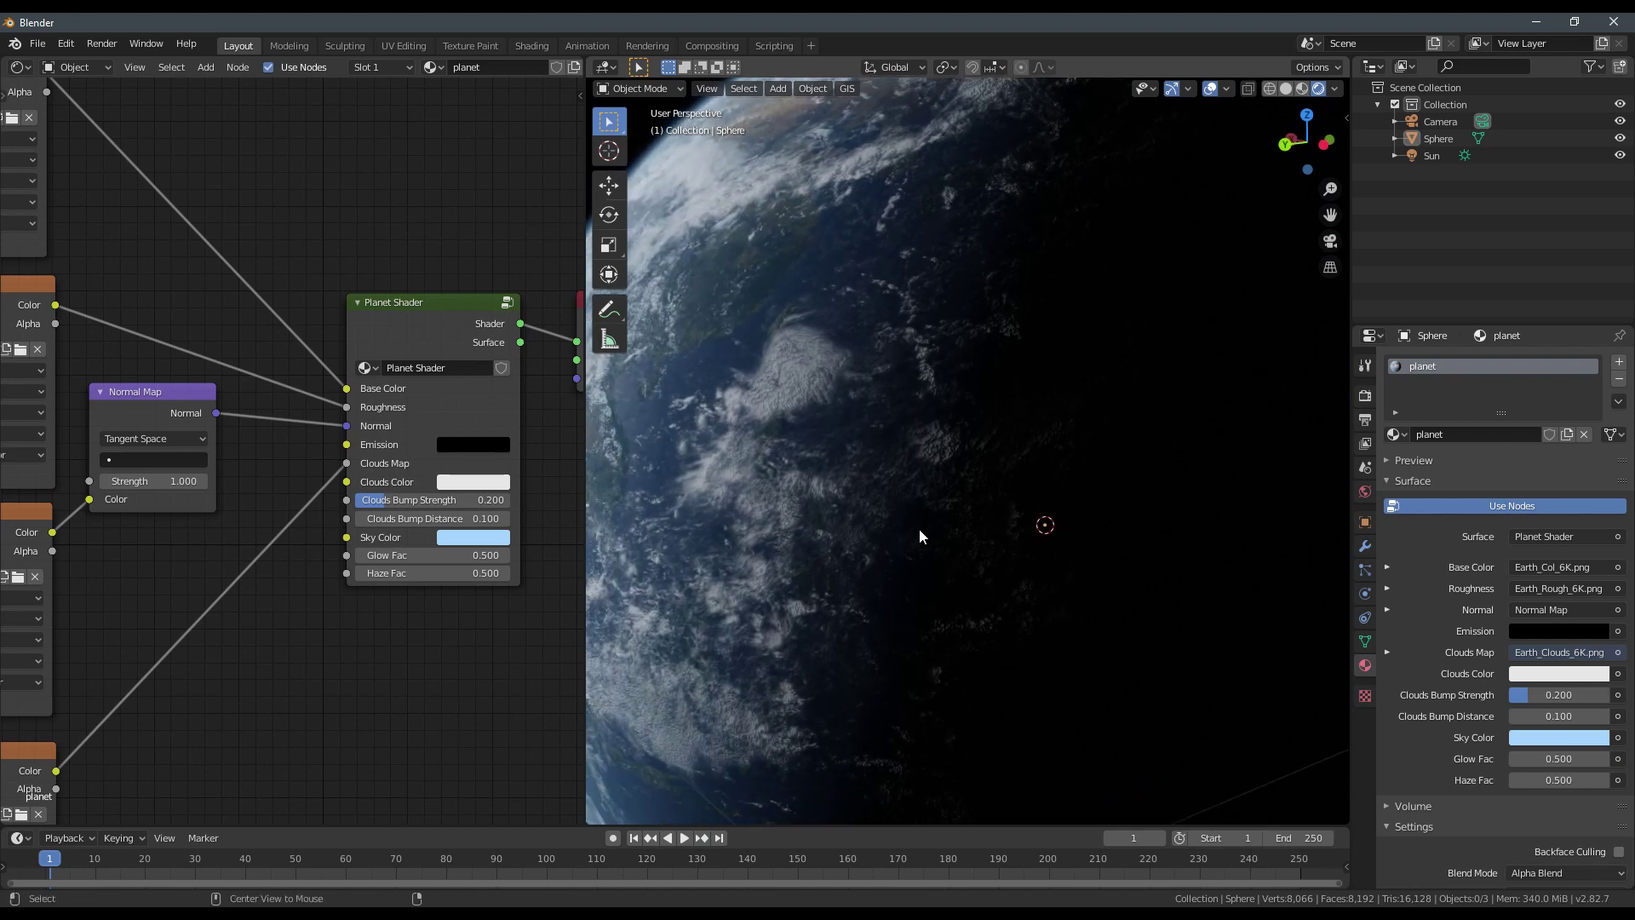
middle_click_drag(803, 515, 1022, 485)
scroll(389, 354, "up", 3)
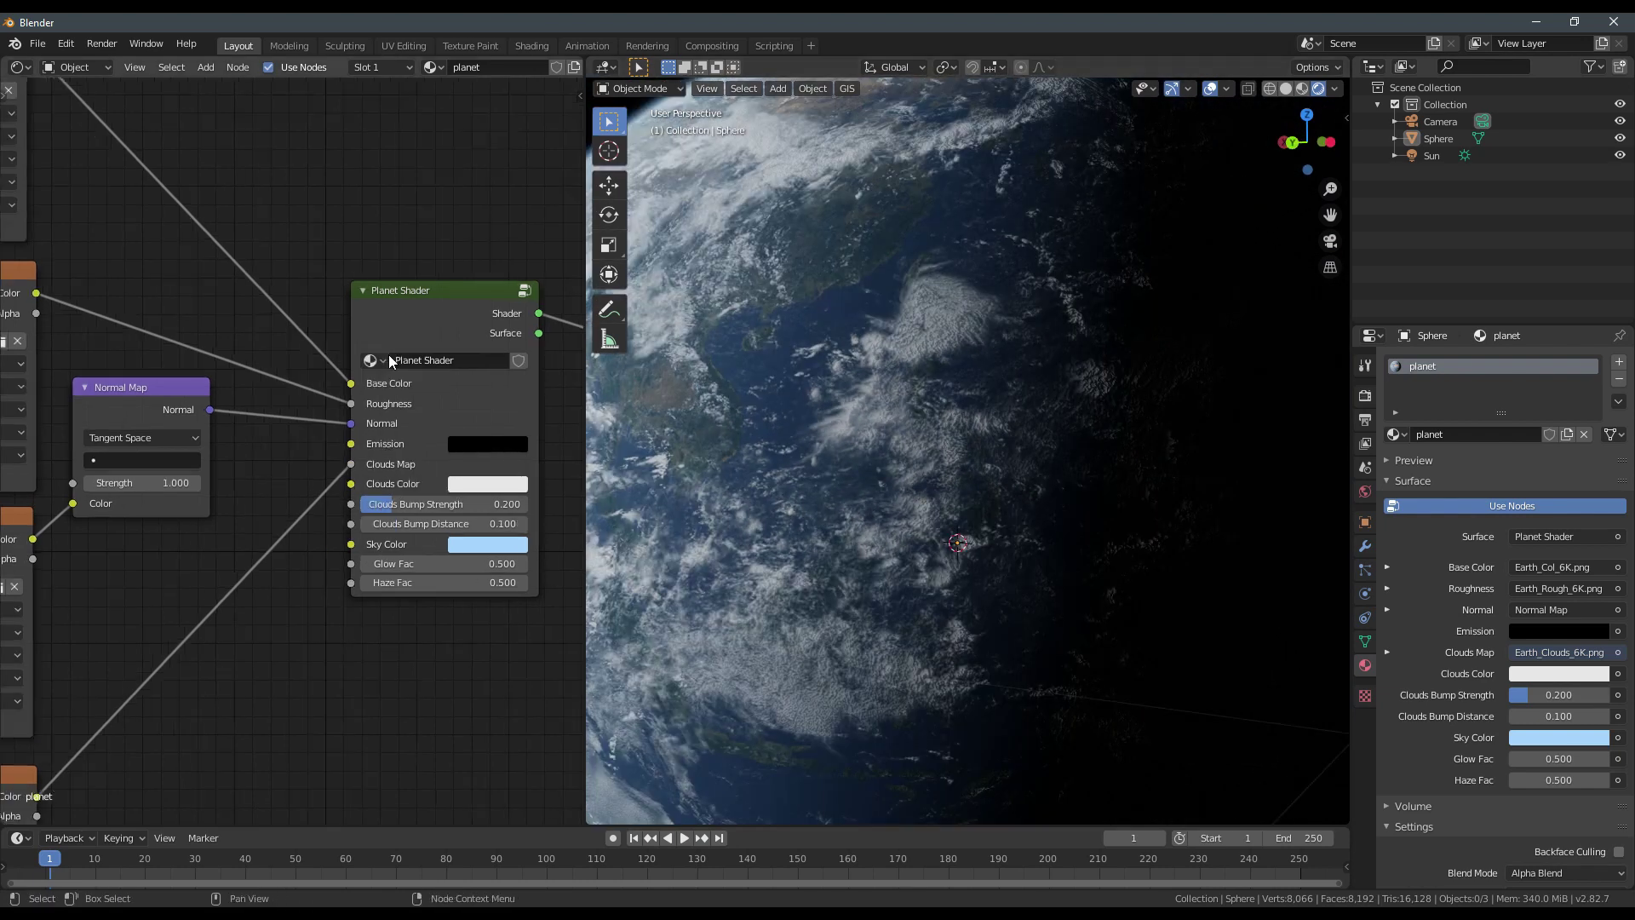
Review the Planet Shader's Clouds Bump Strength and Clouds Bump Distance settings and the clouds' relief on the whole planet.
middle_click_drag(480, 496, 259, 445)
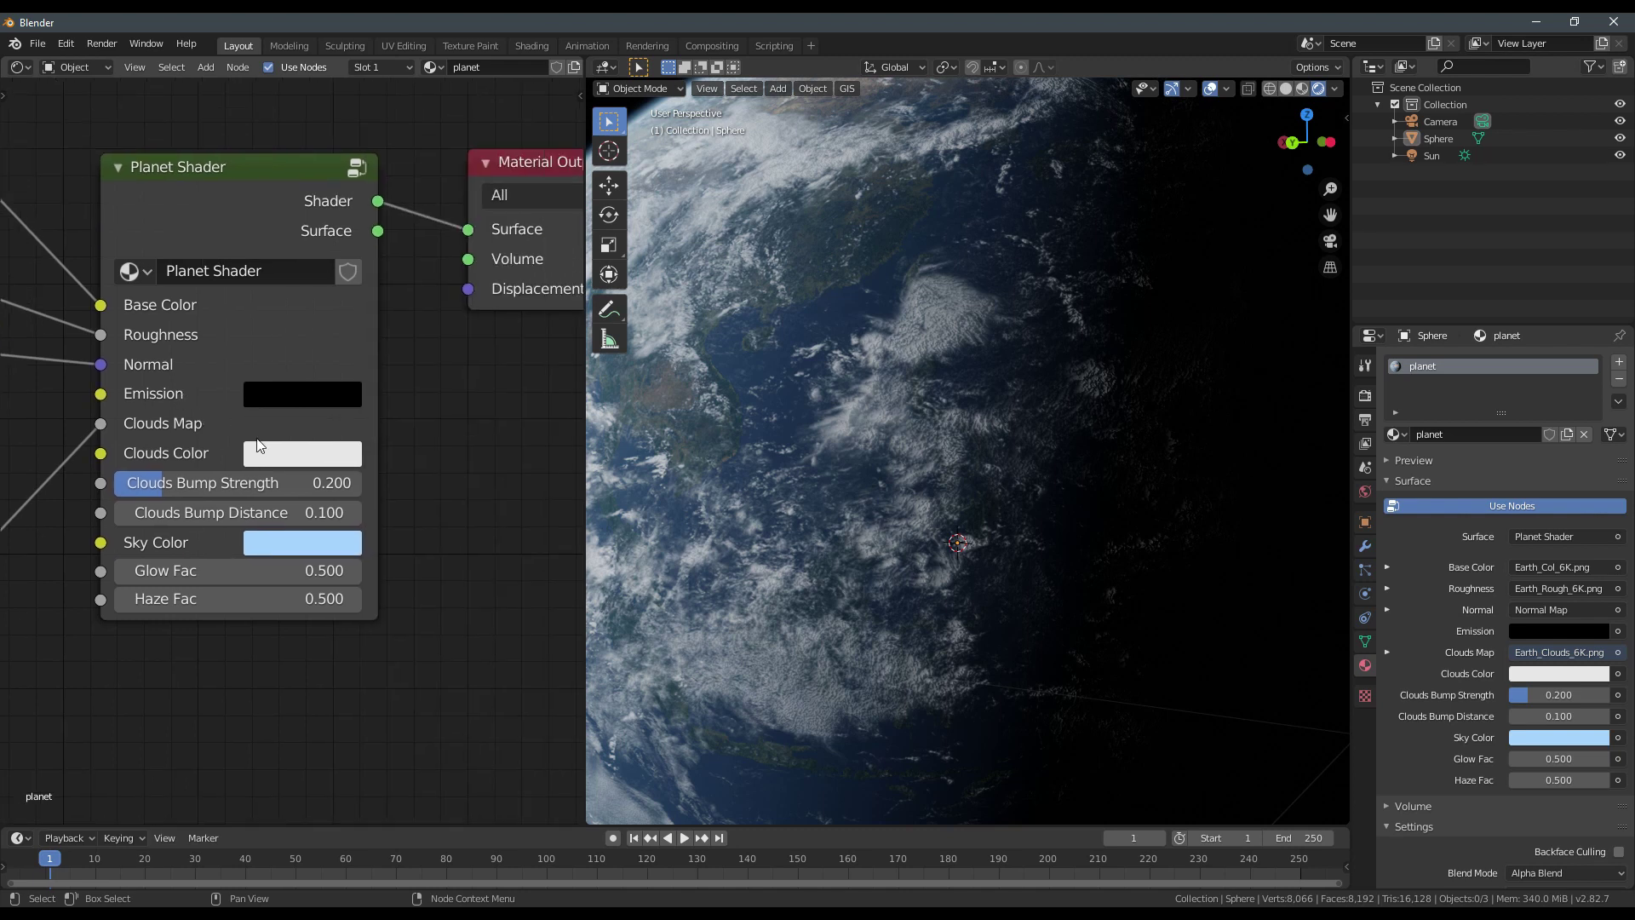
scroll(273, 448, "up", 2)
mouse_move(223, 497)
left_mouse_down()
mouse_move(380, 497)
mouse_move(224, 497)
mouse_move(281, 541)
mouse_move(221, 542)
left_mouse_up()
scroll(850, 536, "down", 4)
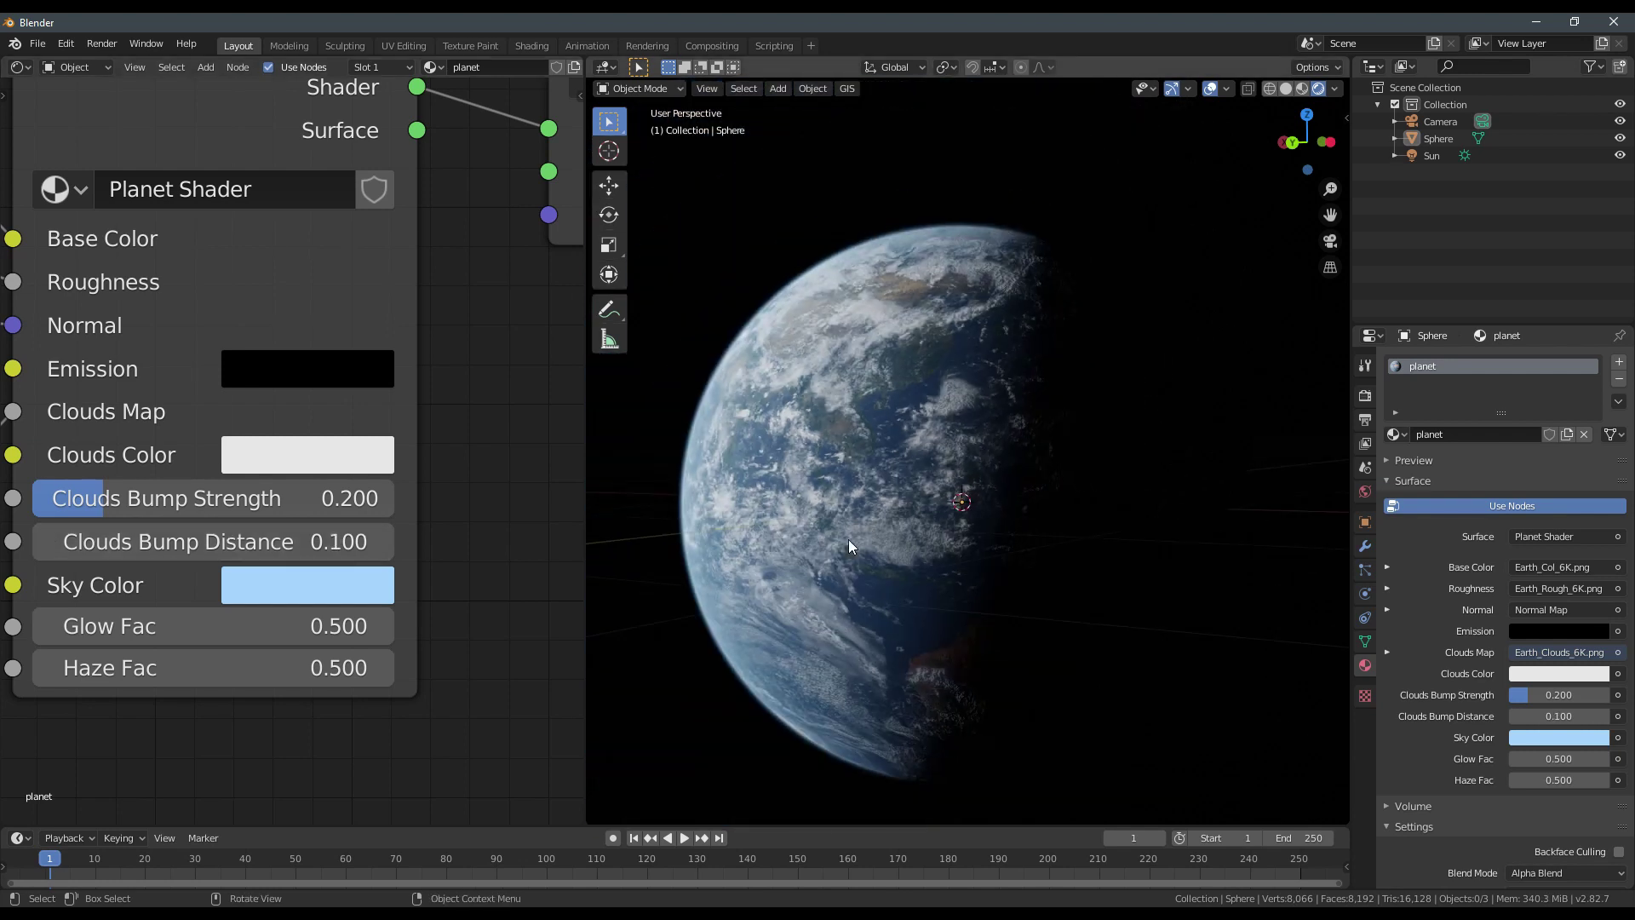
middle_click_drag(849, 539, 936, 484)
scroll(1048, 482, "up", 3)
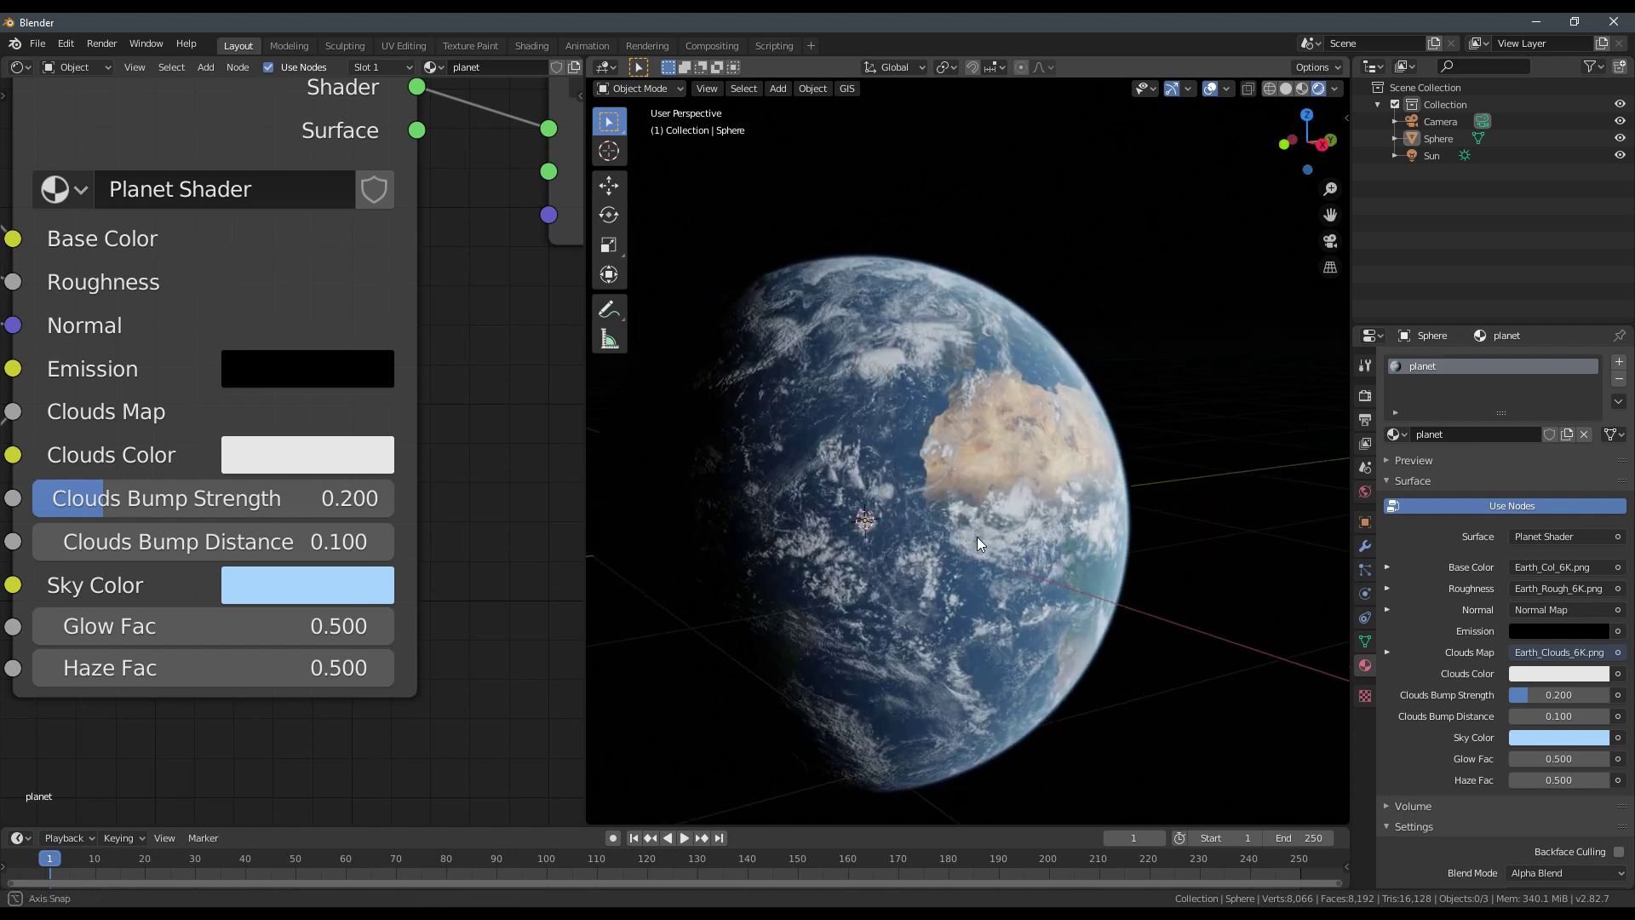
scroll(974, 535, "down", 2)
scroll(398, 528, "down", 3)
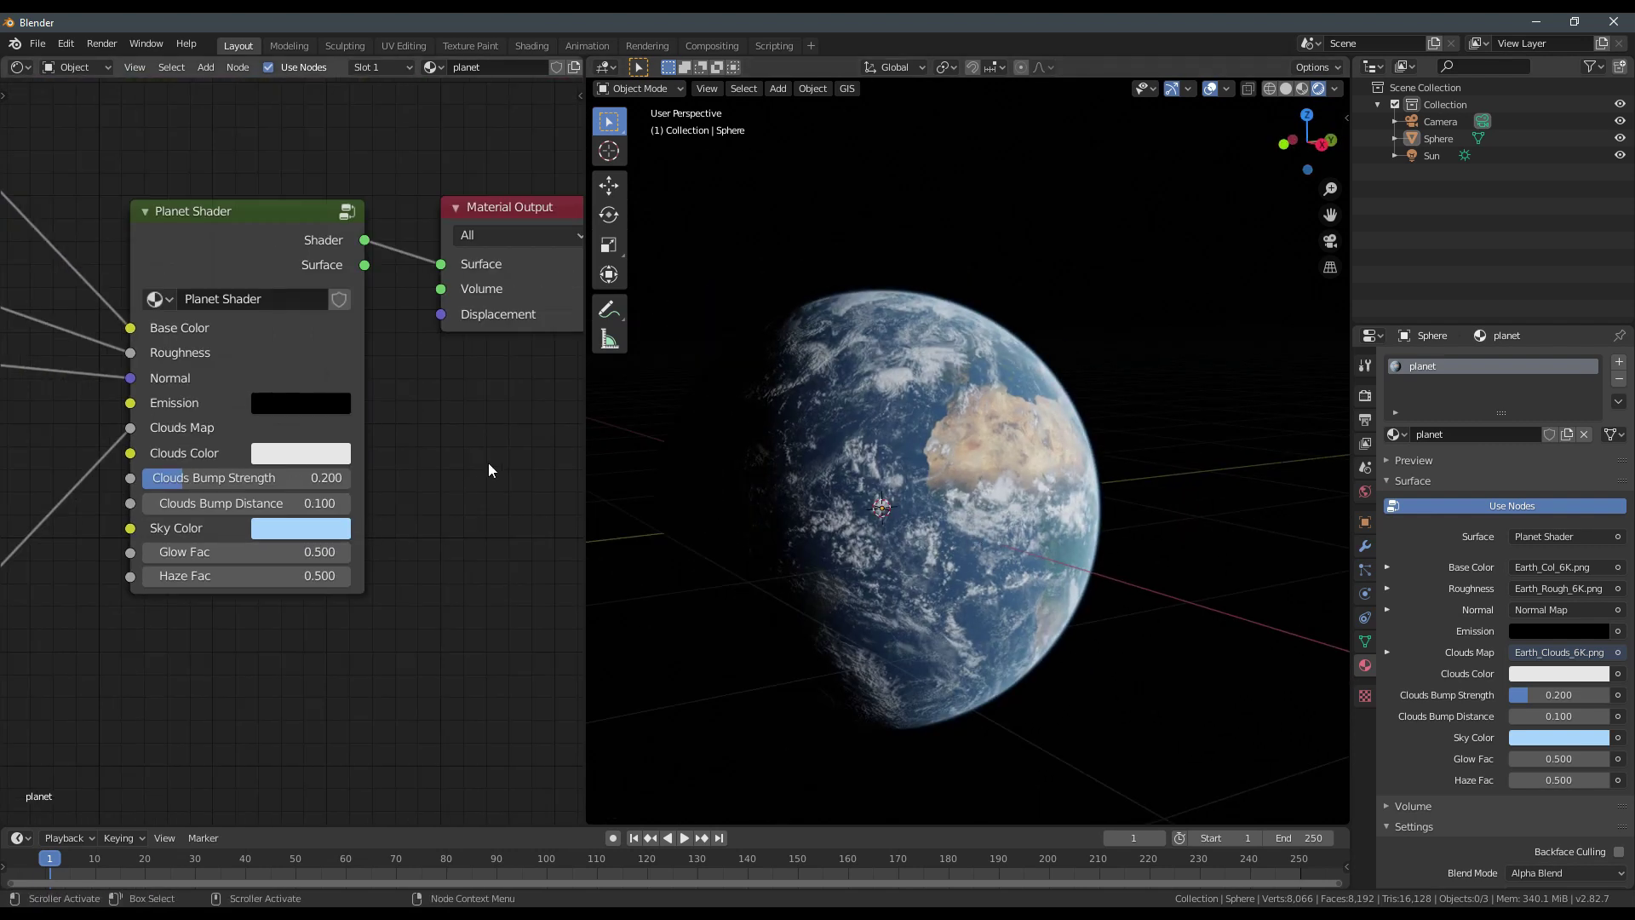
Add the Earth_Emit_6K.png image texture to the planet material's node tree.
middle_click_drag(272, 479, 338, 436)
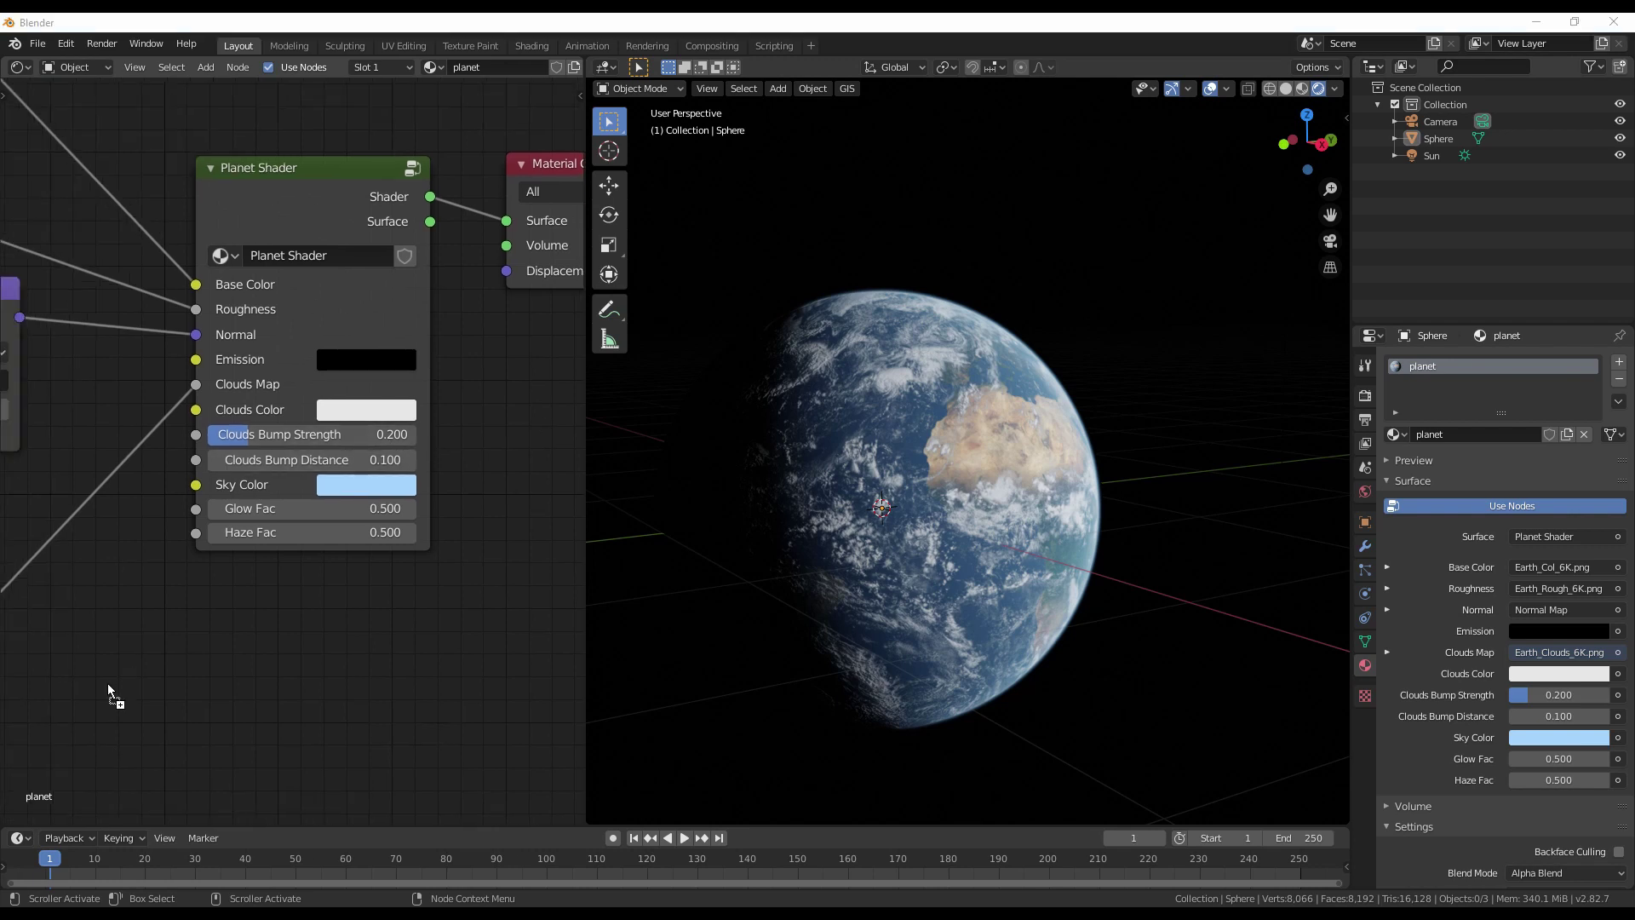
left_click_drag(107, 683, 84, 674)
middle_click_drag(140, 673, 335, 516)
scroll(328, 503, "down", 4)
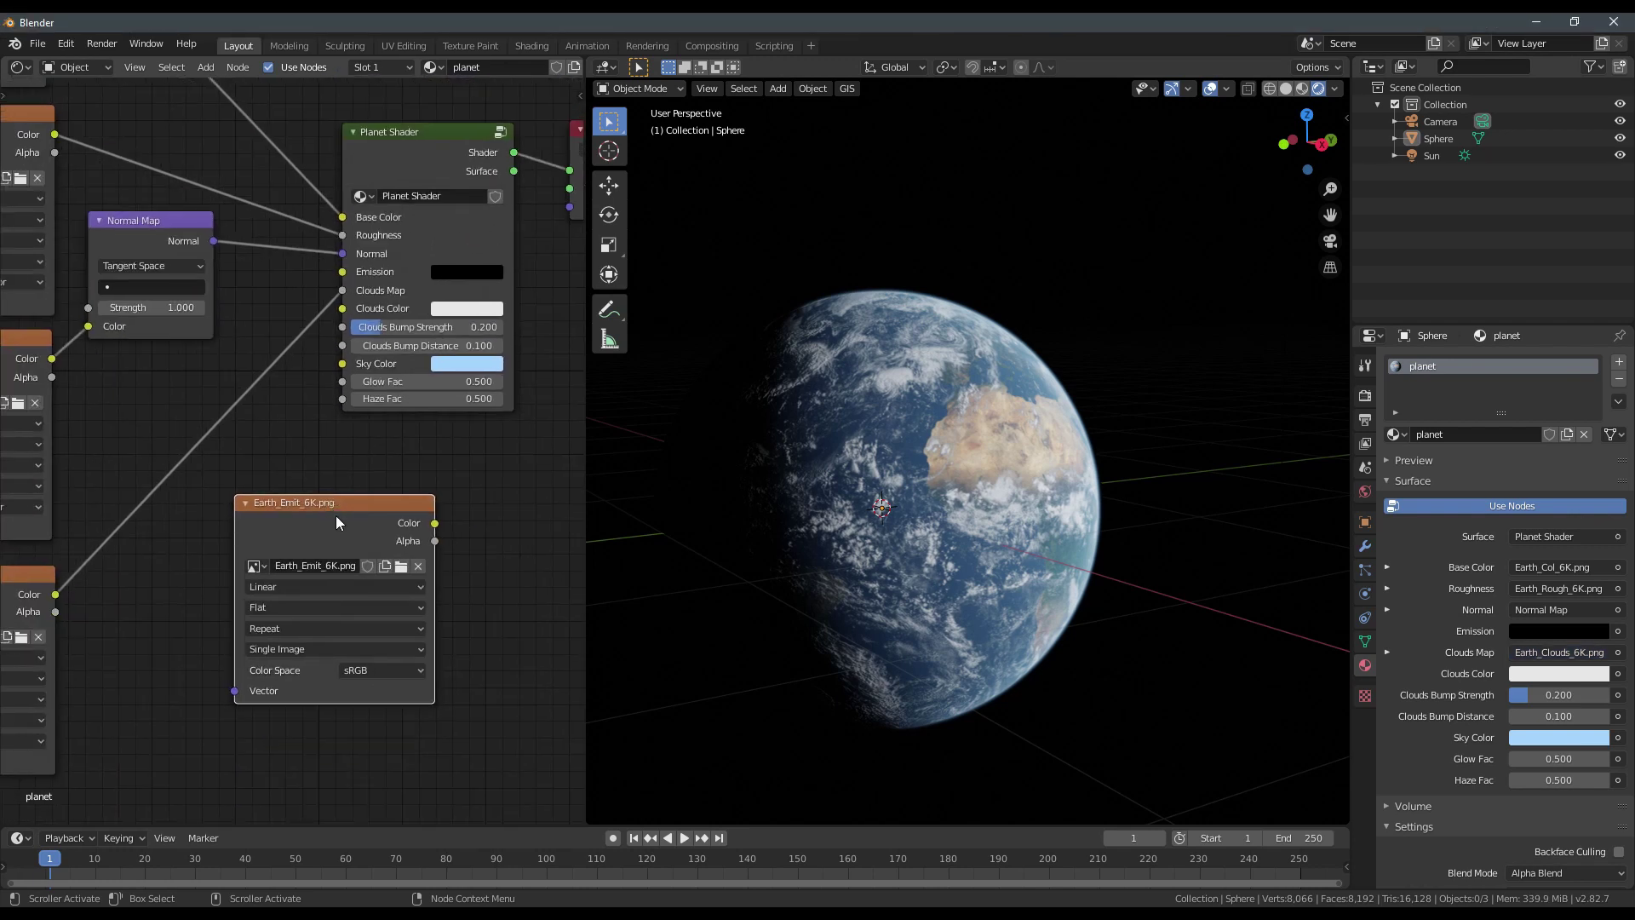
Place the Earth_Emit_6K.png node below the Earth_Clouds_6K.png node and connect its Color to the Planet Shader's Emission input.
left_click_drag(338, 522, 225, 597)
scroll(296, 591, "down", 3)
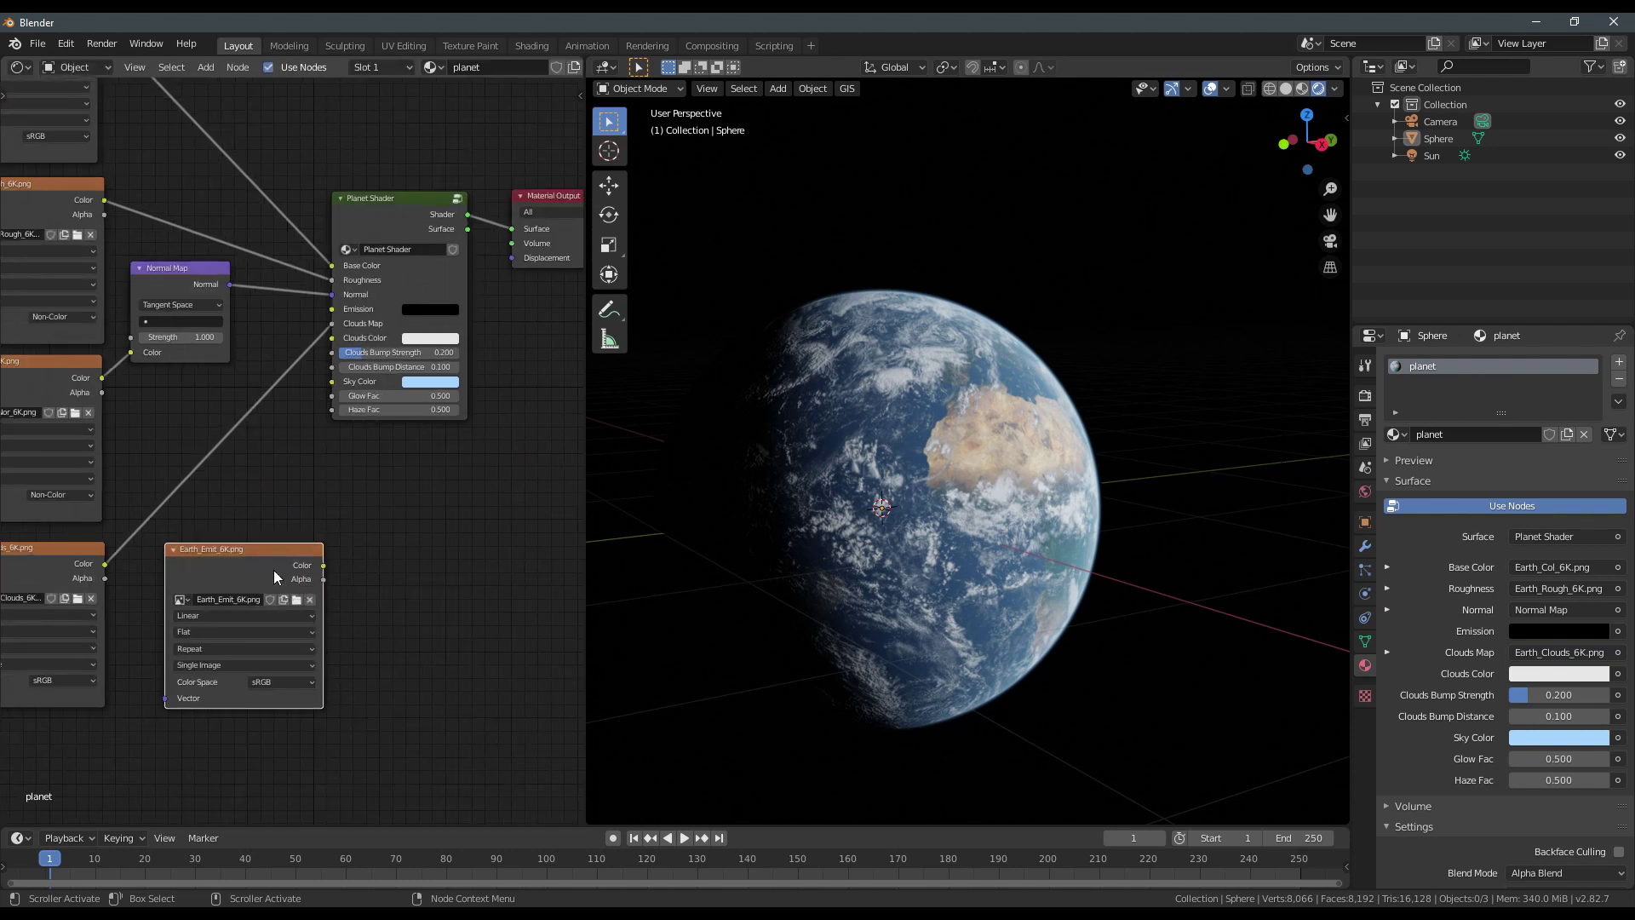
middle_click_drag(288, 549, 437, 450)
scroll(431, 453, "down", 3)
left_click_drag(382, 481, 208, 623)
middle_click_drag(264, 613, 207, 666)
left_click_drag(204, 662, 385, 317)
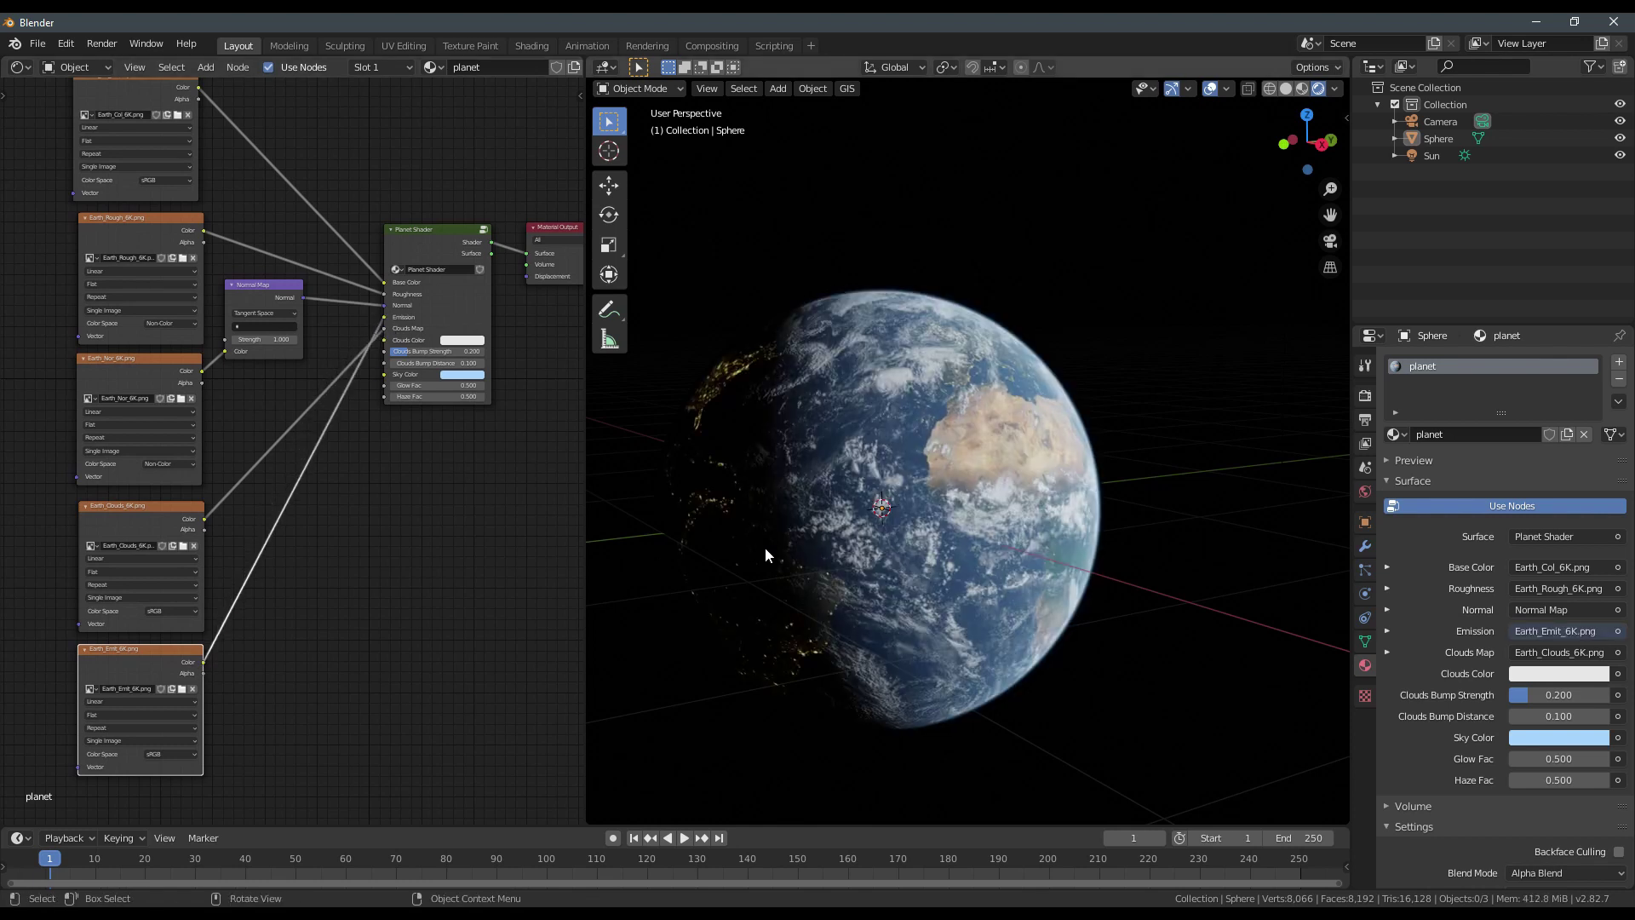
middle_click_drag(765, 547, 952, 492)
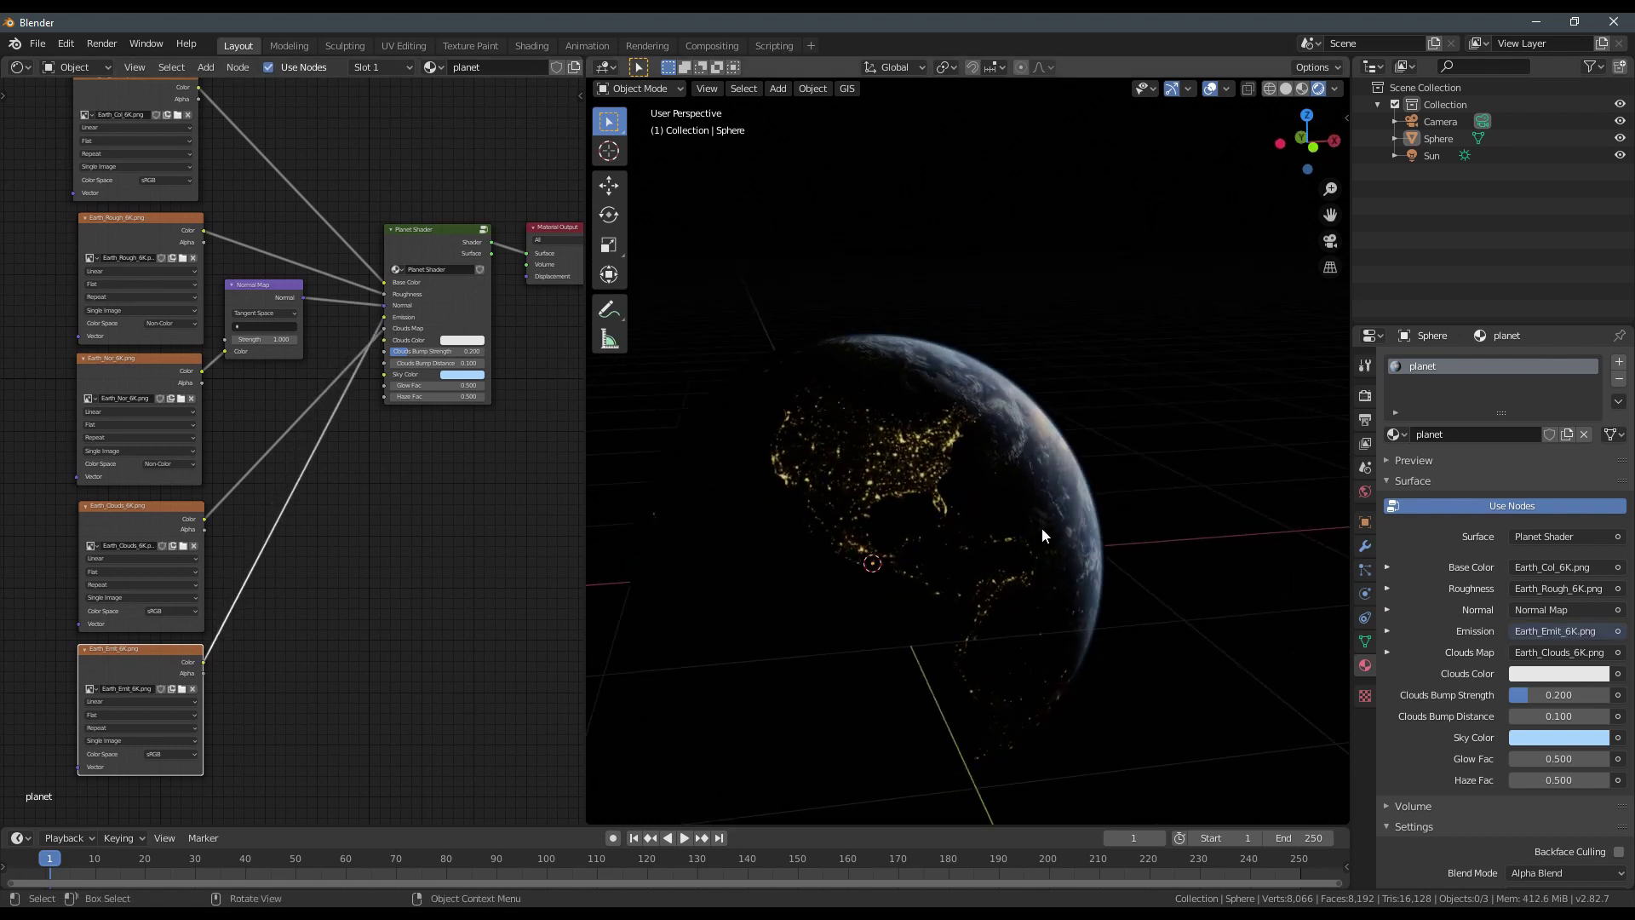
middle_click_drag(1044, 534, 814, 560)
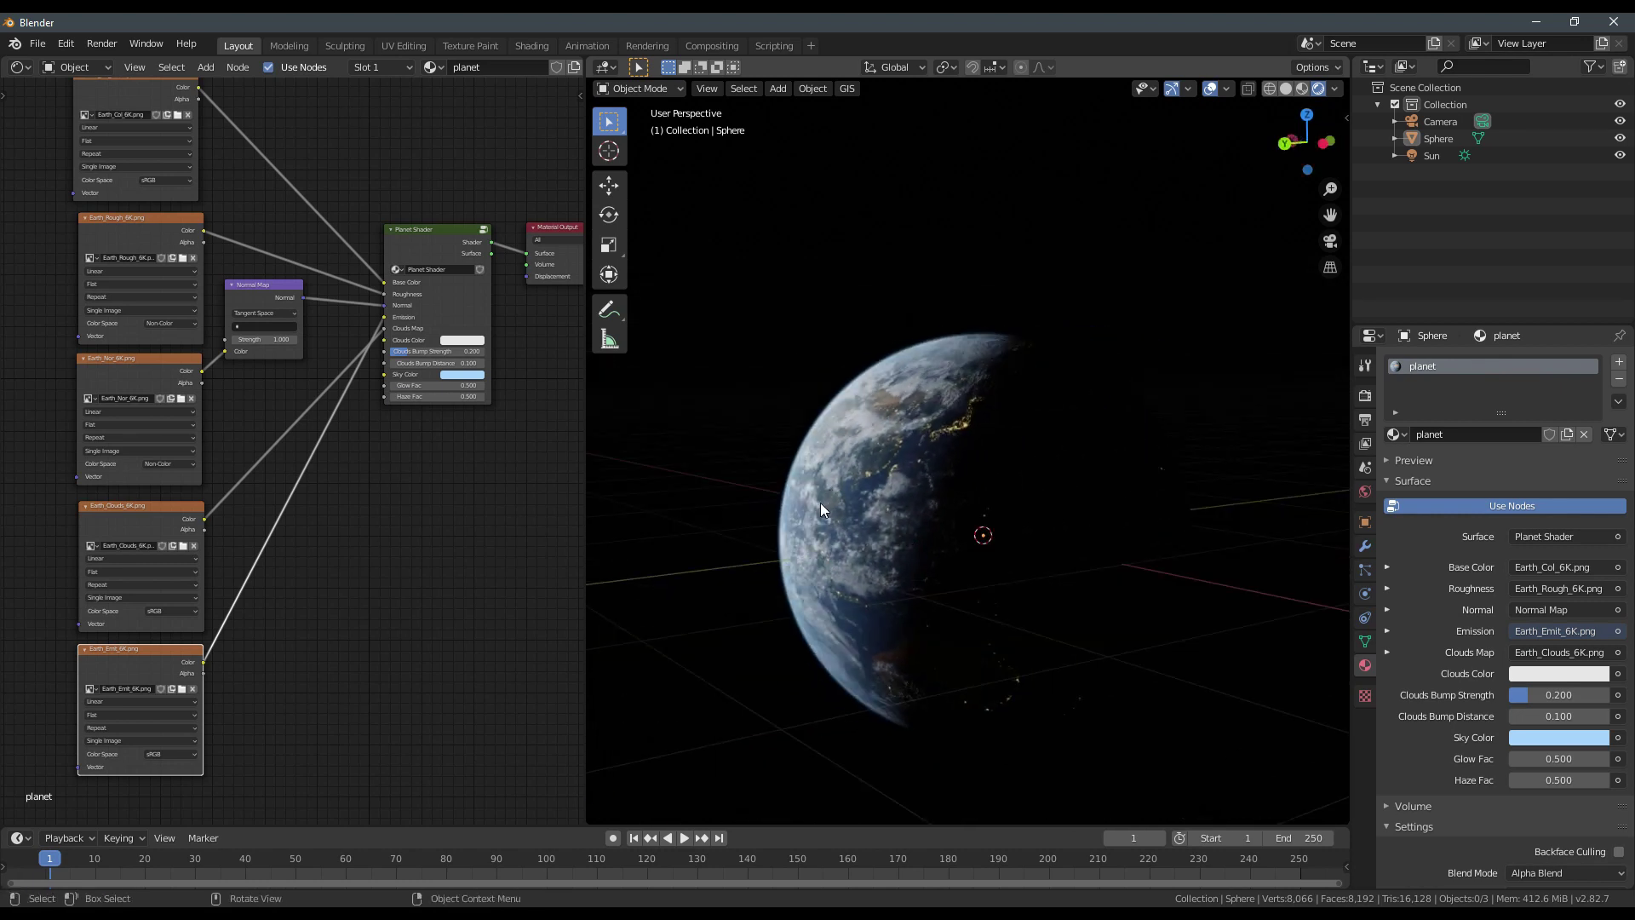
Examine the emission texture's city lights across the planet's night side and along the day-night boundary.
middle_click_drag(820, 502, 966, 482)
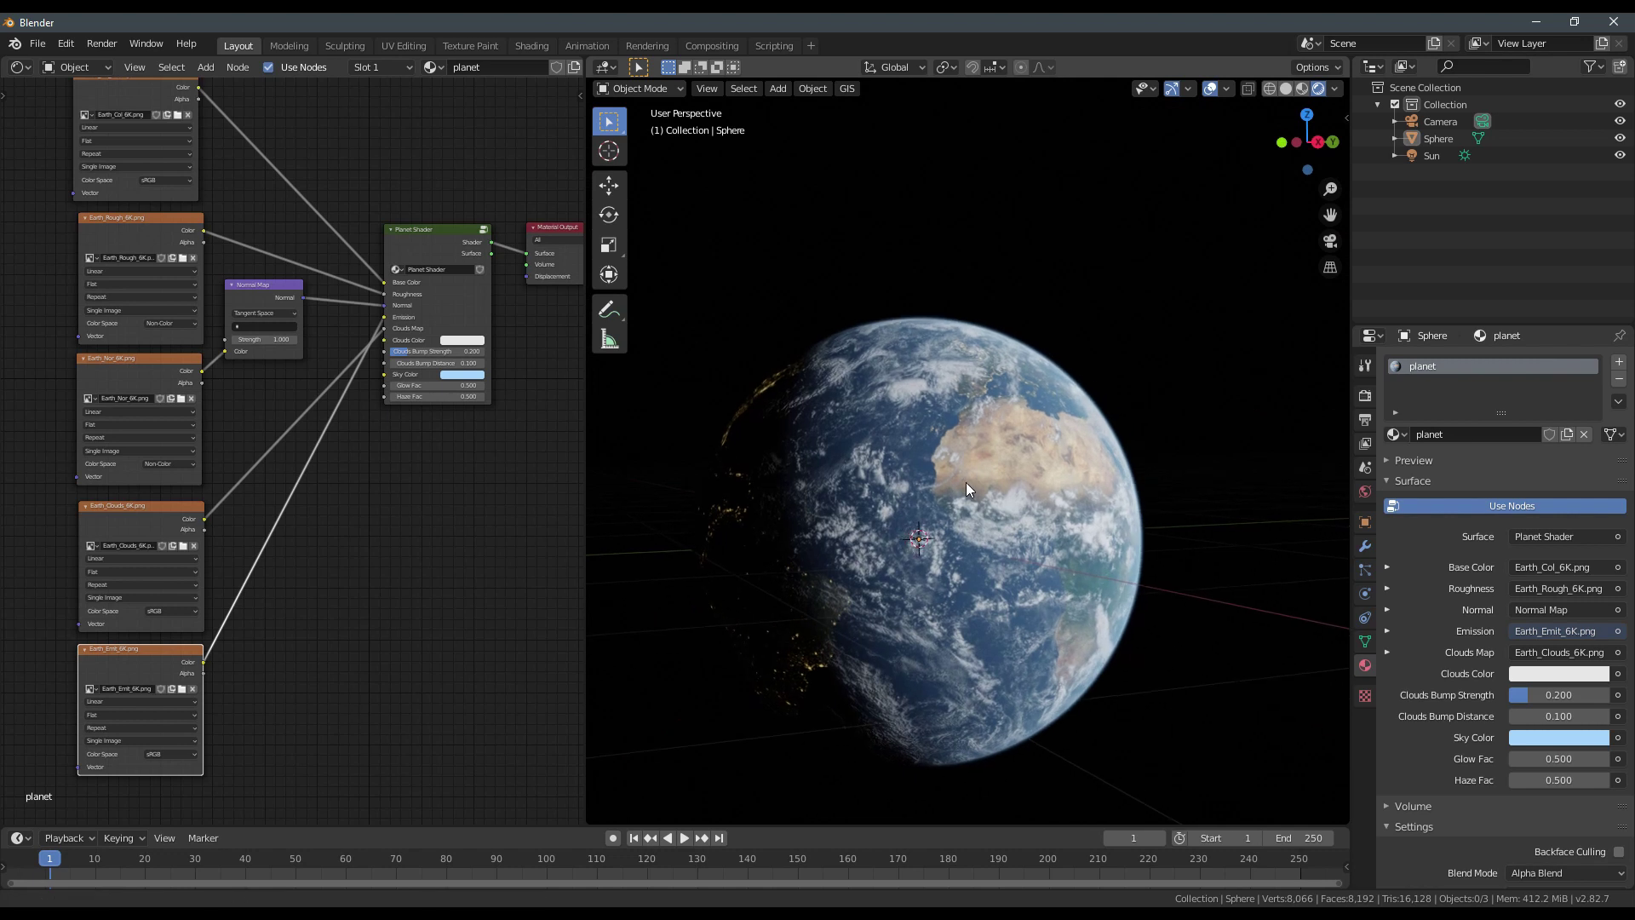
middle_click_drag(935, 661, 810, 448)
left_click(989, 487)
key("KP_Decimal")
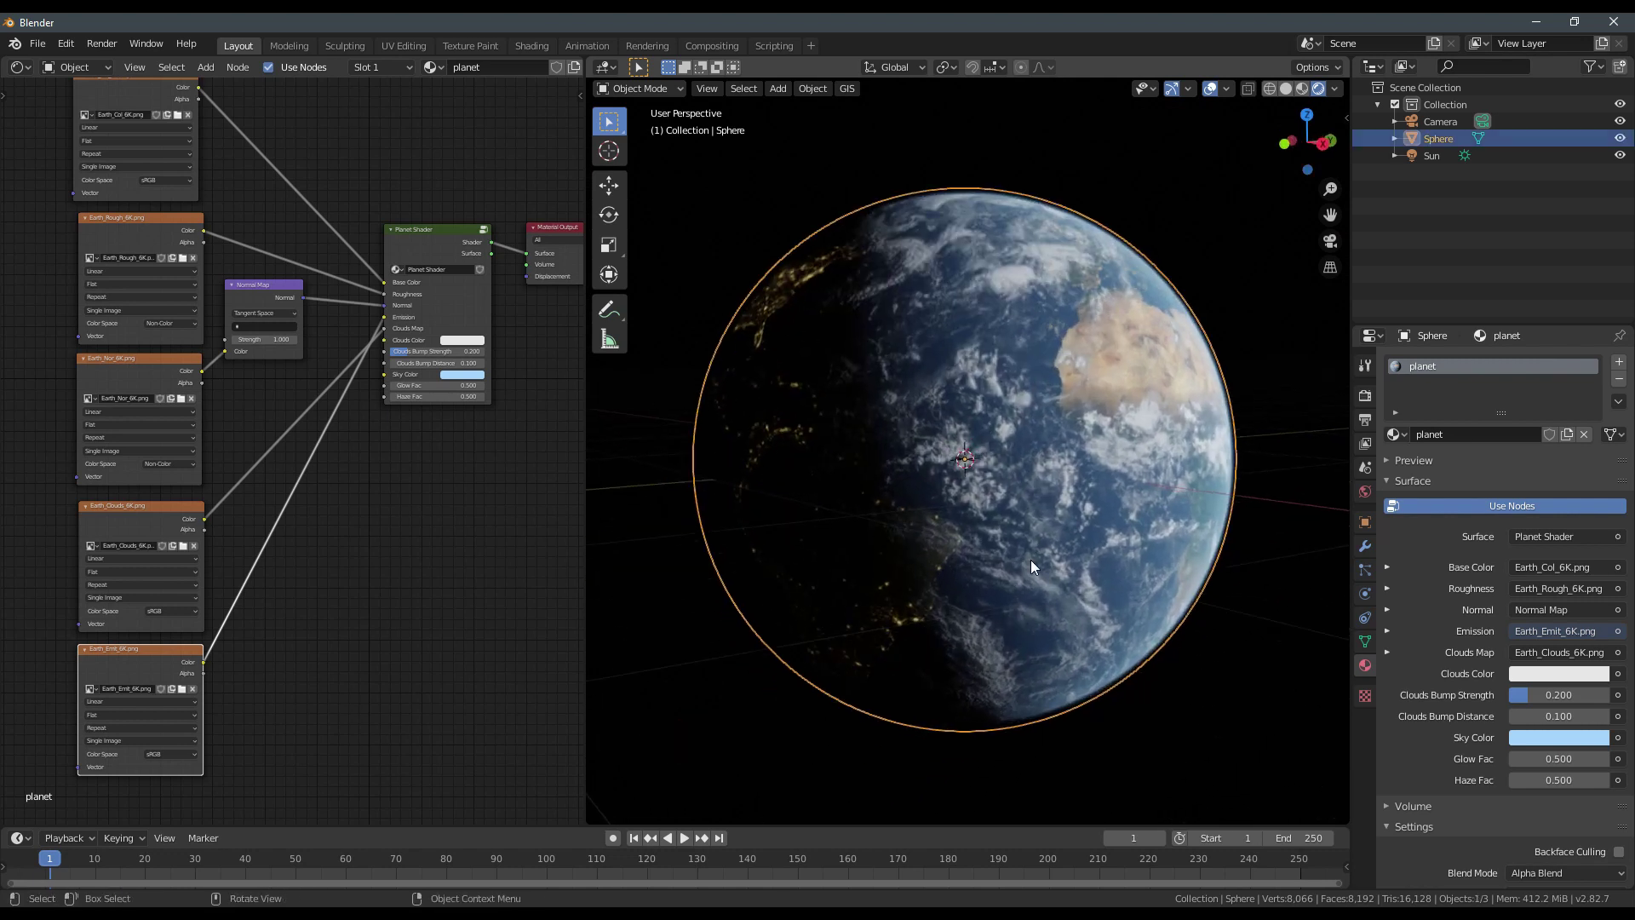
scroll(1021, 585, "down", 2)
middle_click_drag(1030, 560, 938, 473)
key("alt+a")
scroll(864, 497, "up", 1)
scroll(939, 474, "up", 1)
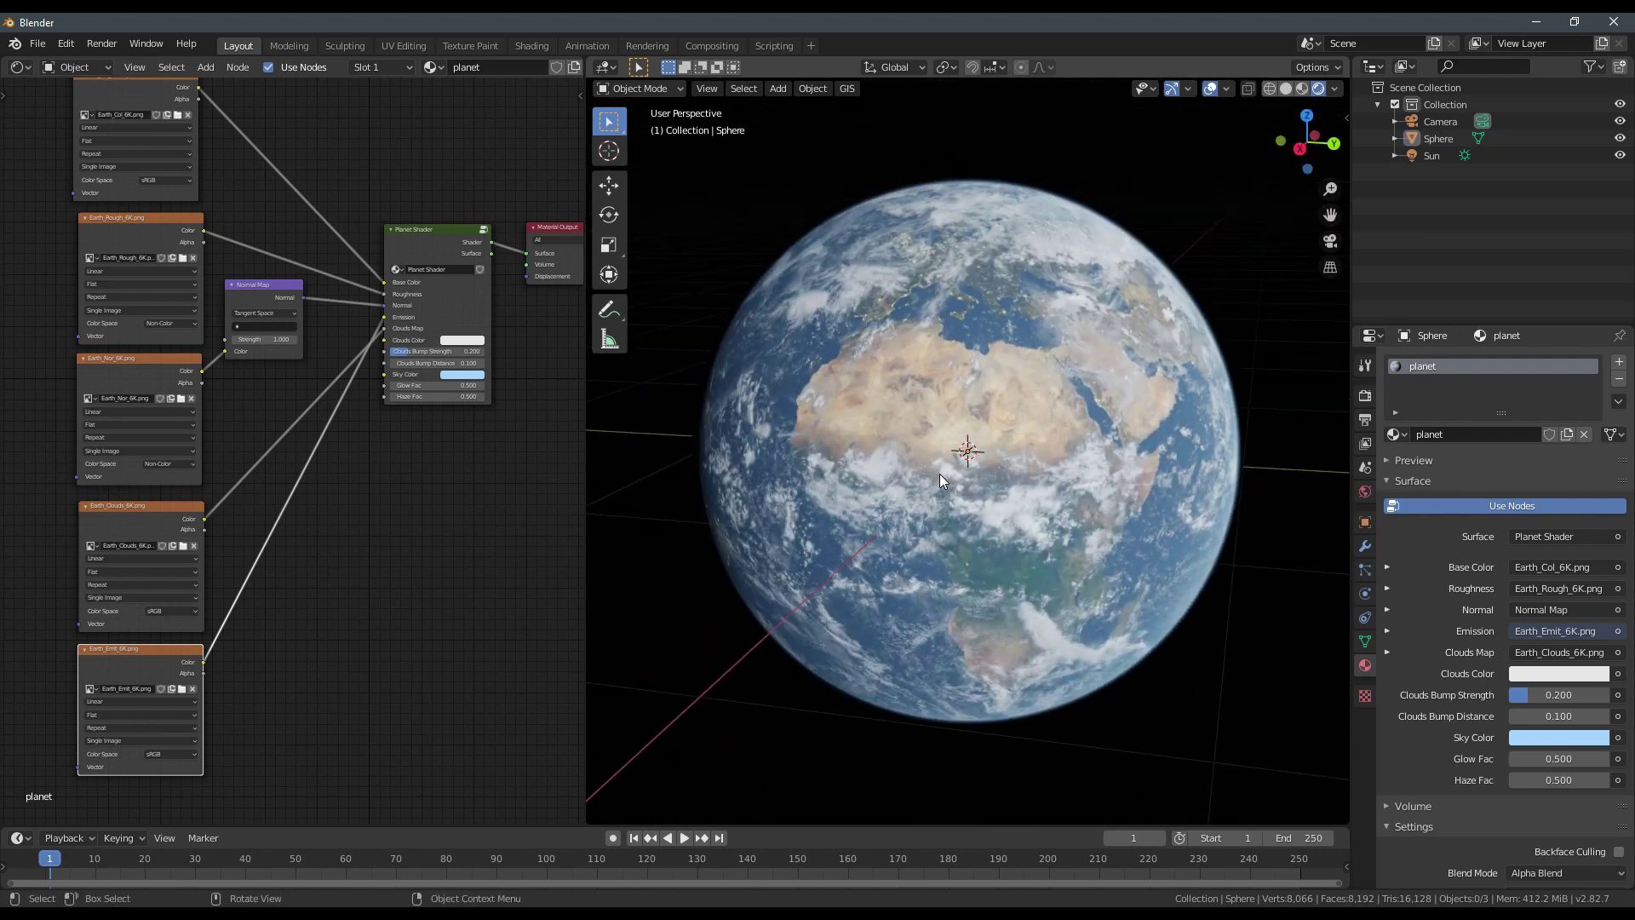
middle_click_drag(828, 482, 997, 477)
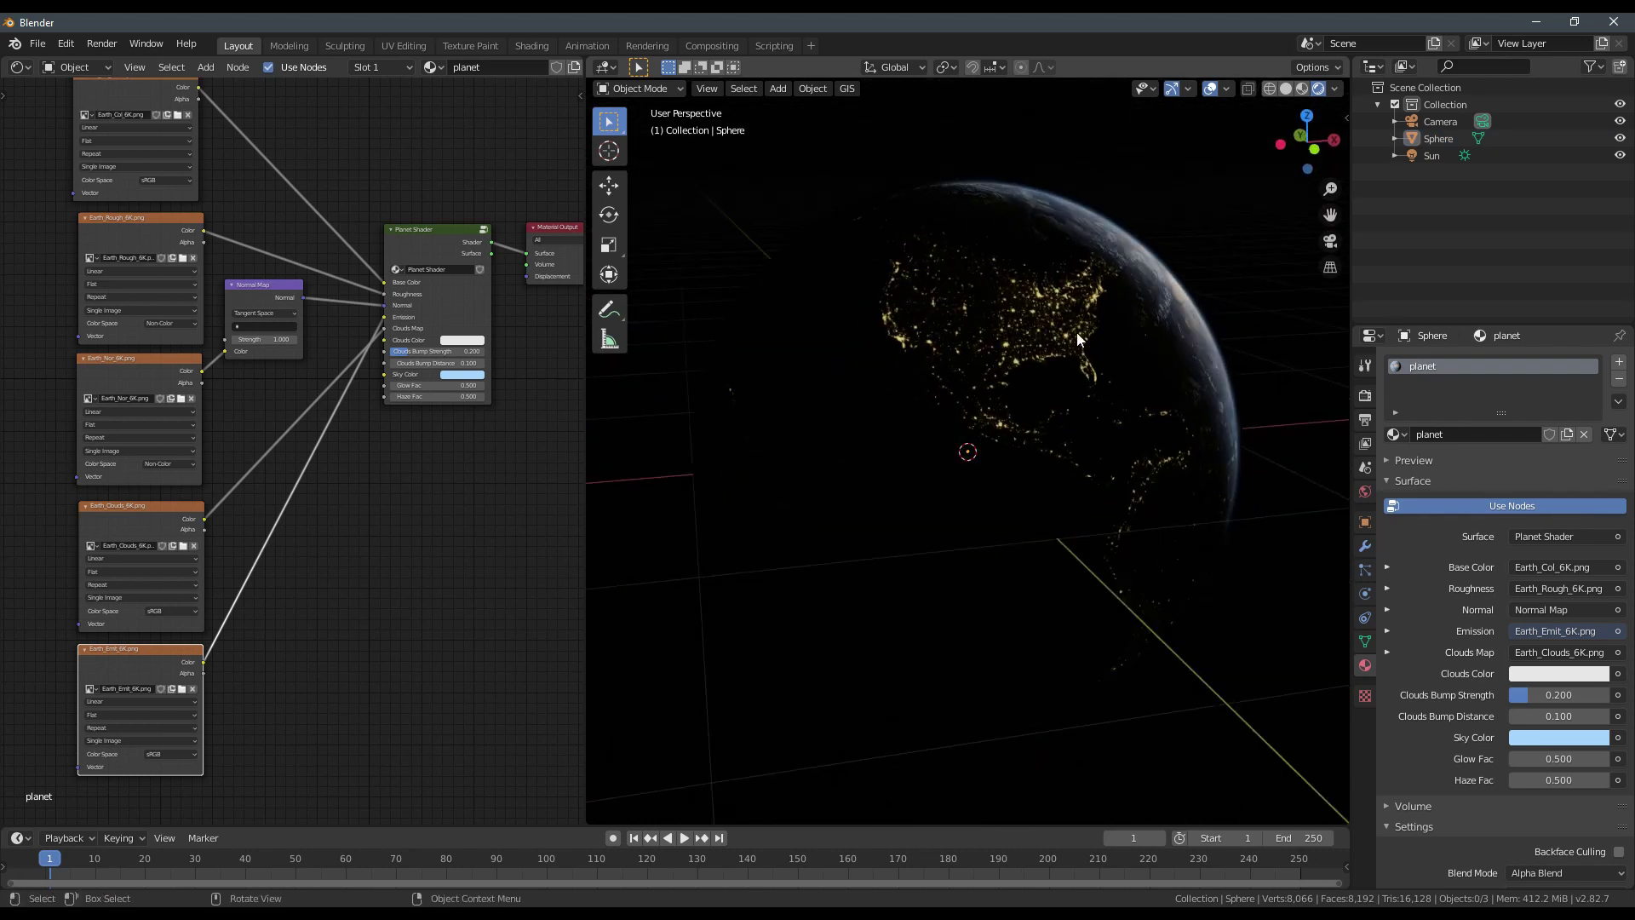
middle_click_drag(963, 362, 926, 406)
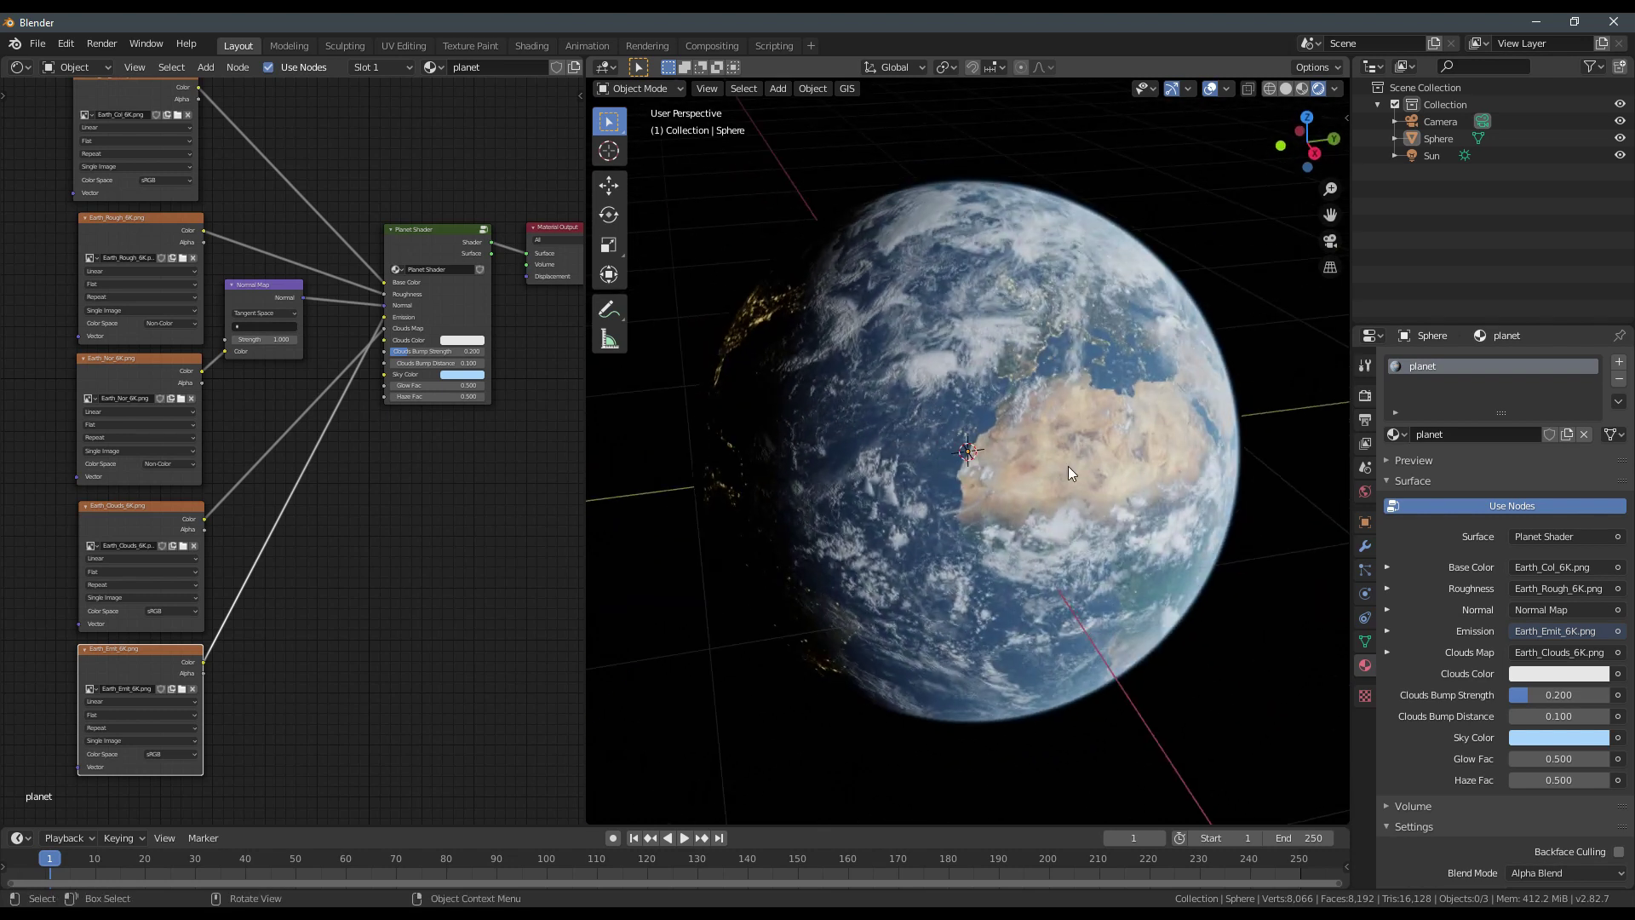
Inspect the city lights close up over Europe and the Mediterranean on the planet's sunlit side.
middle_click_drag(1068, 467, 998, 489)
scroll(989, 497, "up", 2)
scroll(967, 507, "down", 1)
scroll(968, 508, "up", 1)
scroll(950, 442, "up", 2)
scroll(998, 489, "down", 2)
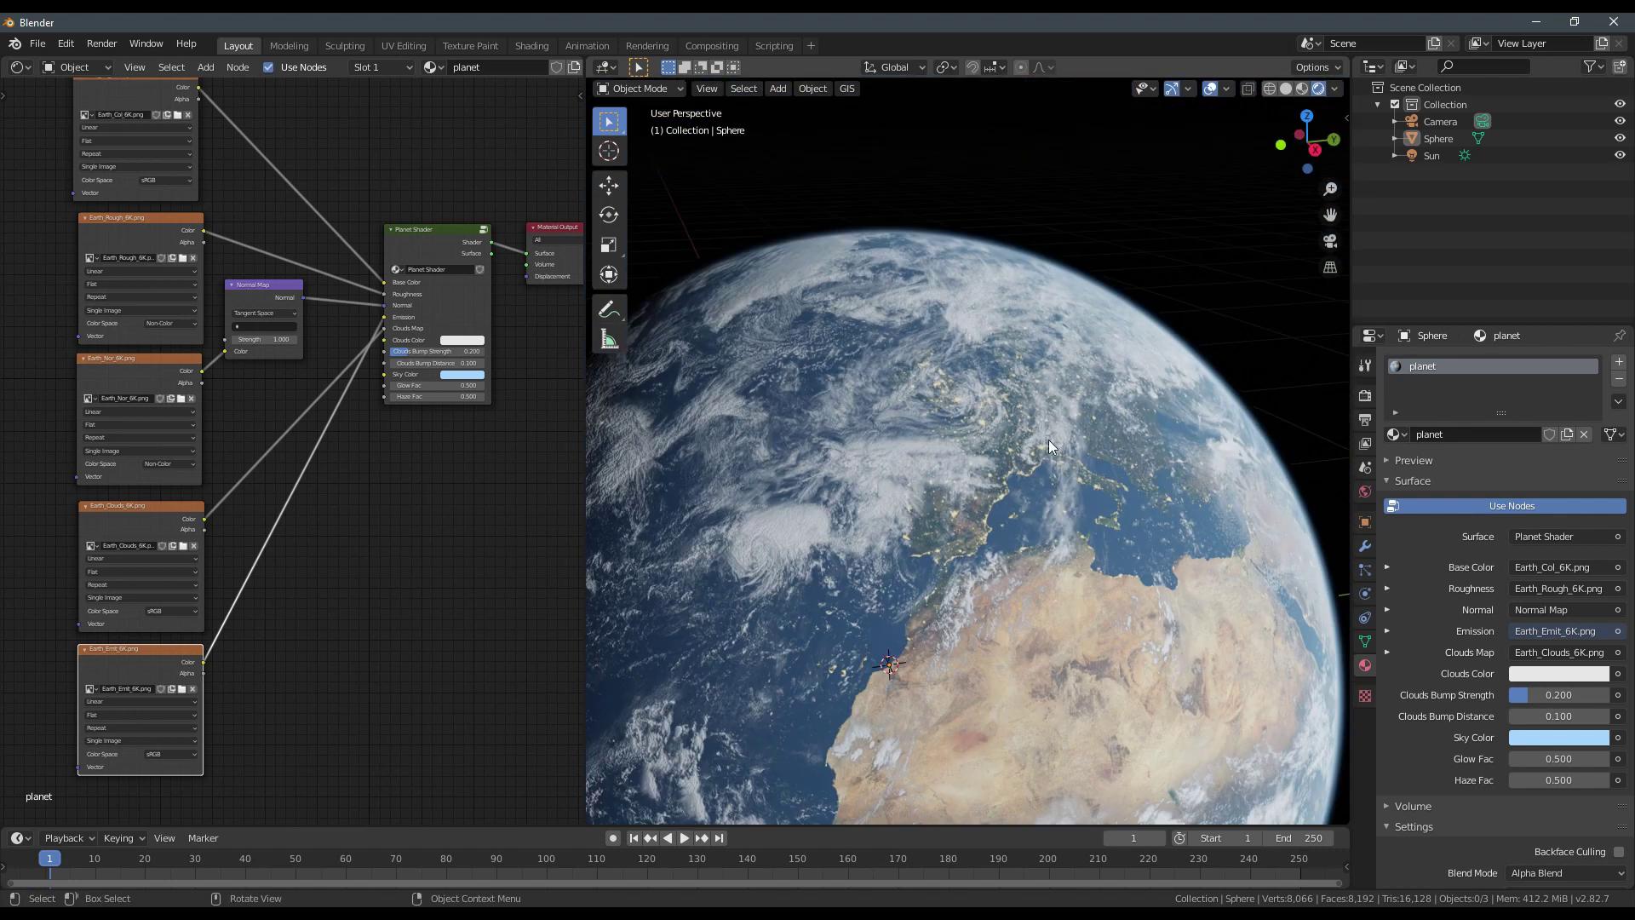
scroll(879, 557, "down", 4)
scroll(889, 540, "up", 3)
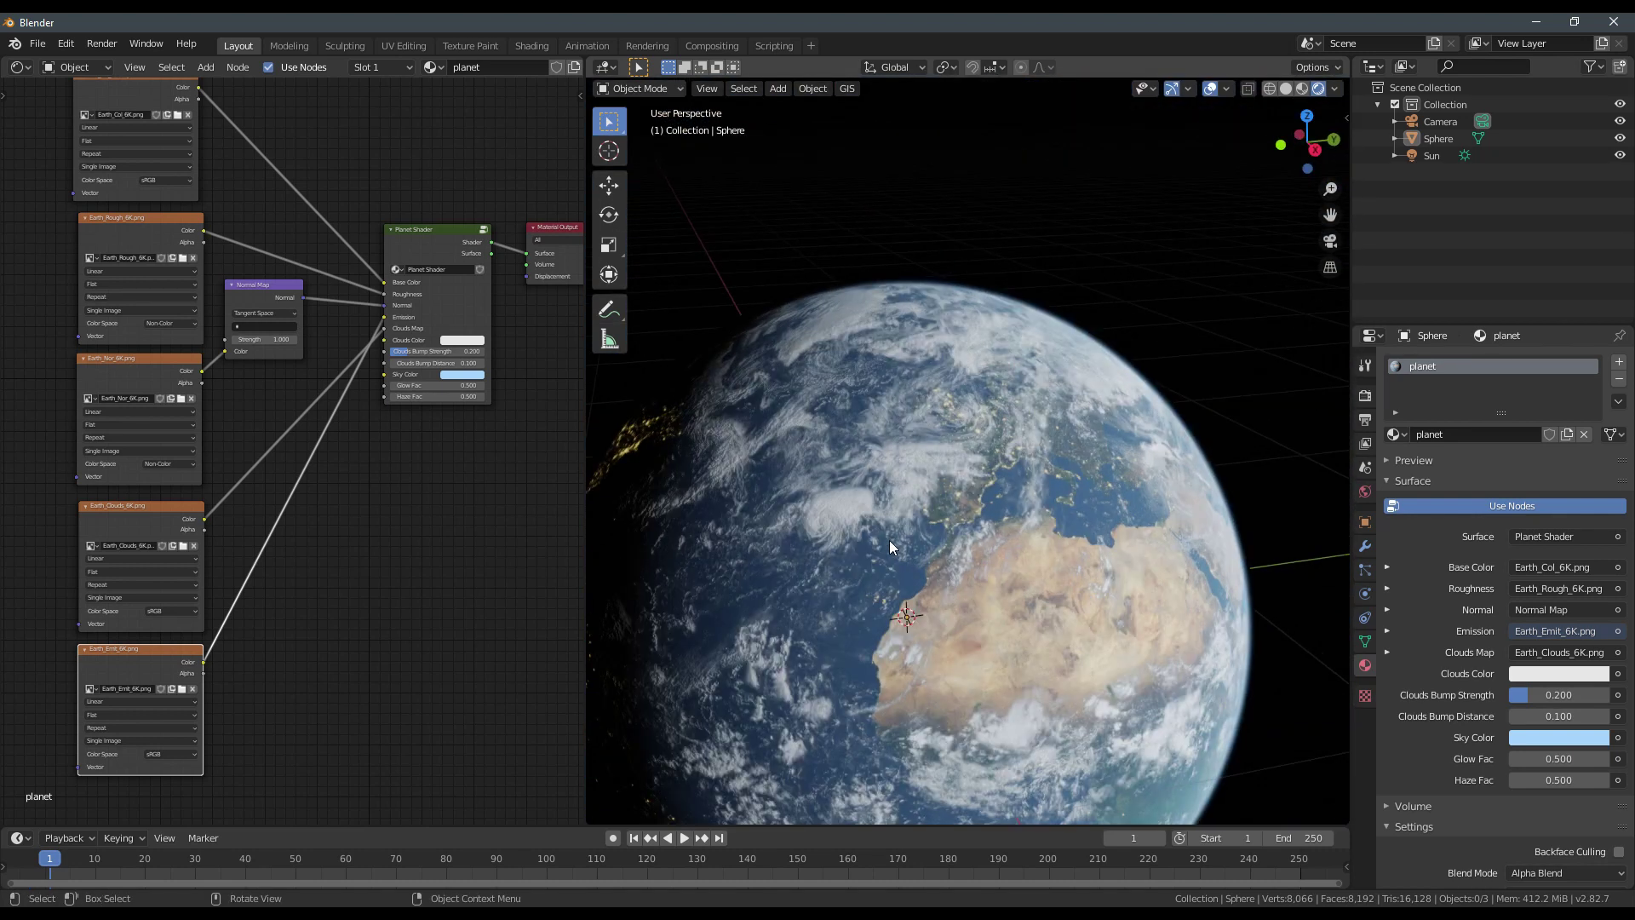
middle_click_drag(1070, 454, 992, 487)
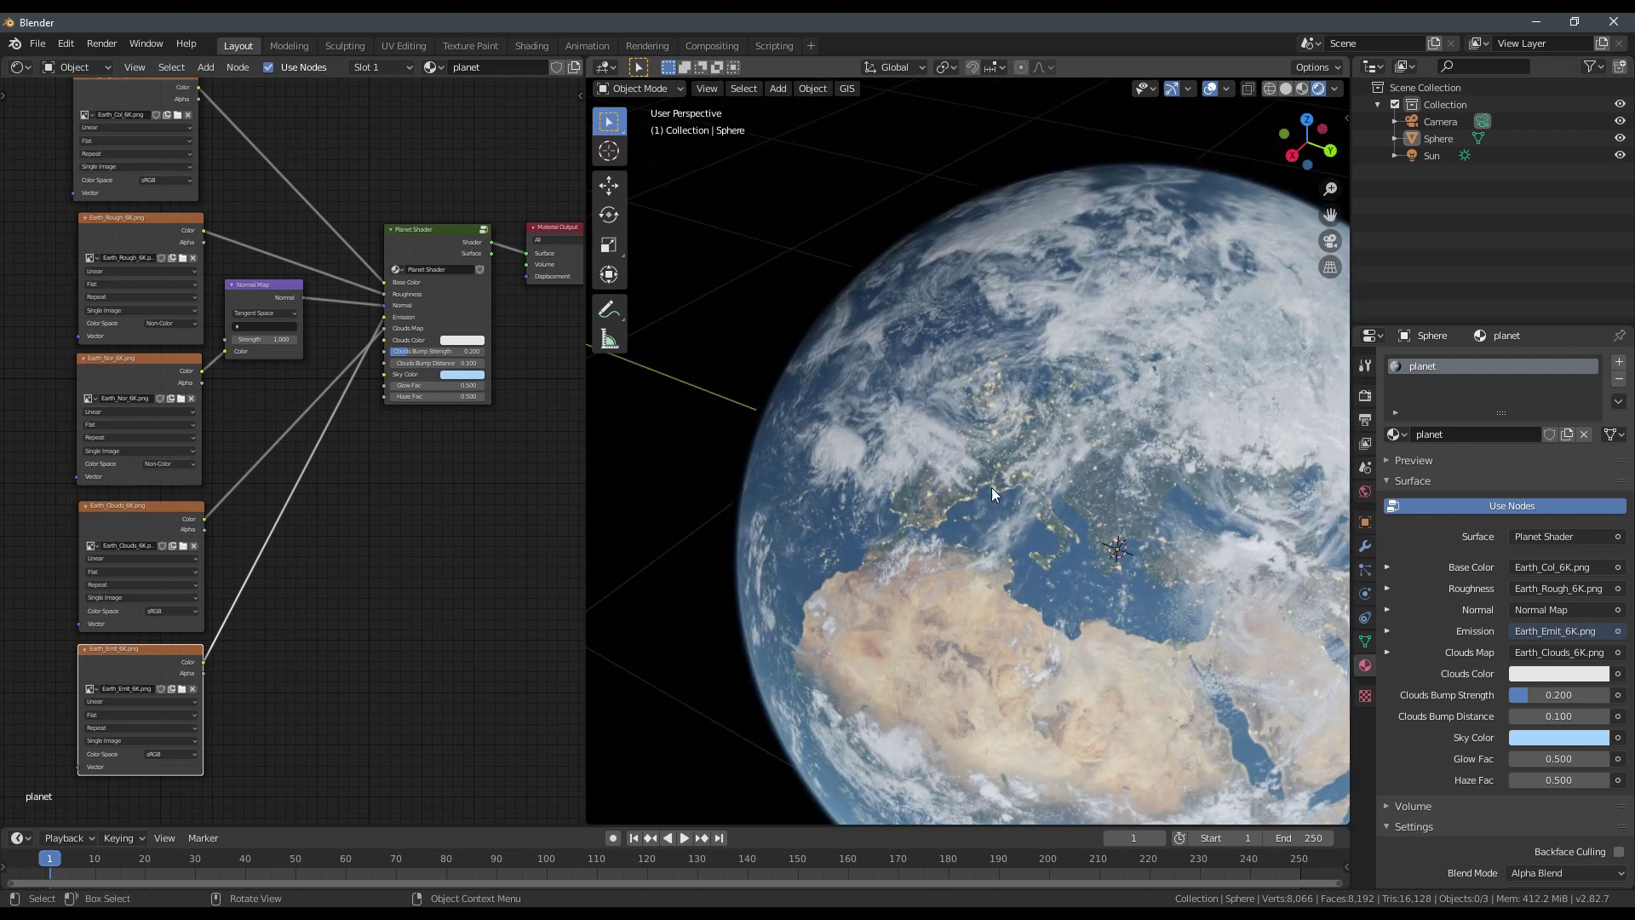
scroll(1014, 490, "up", 2)
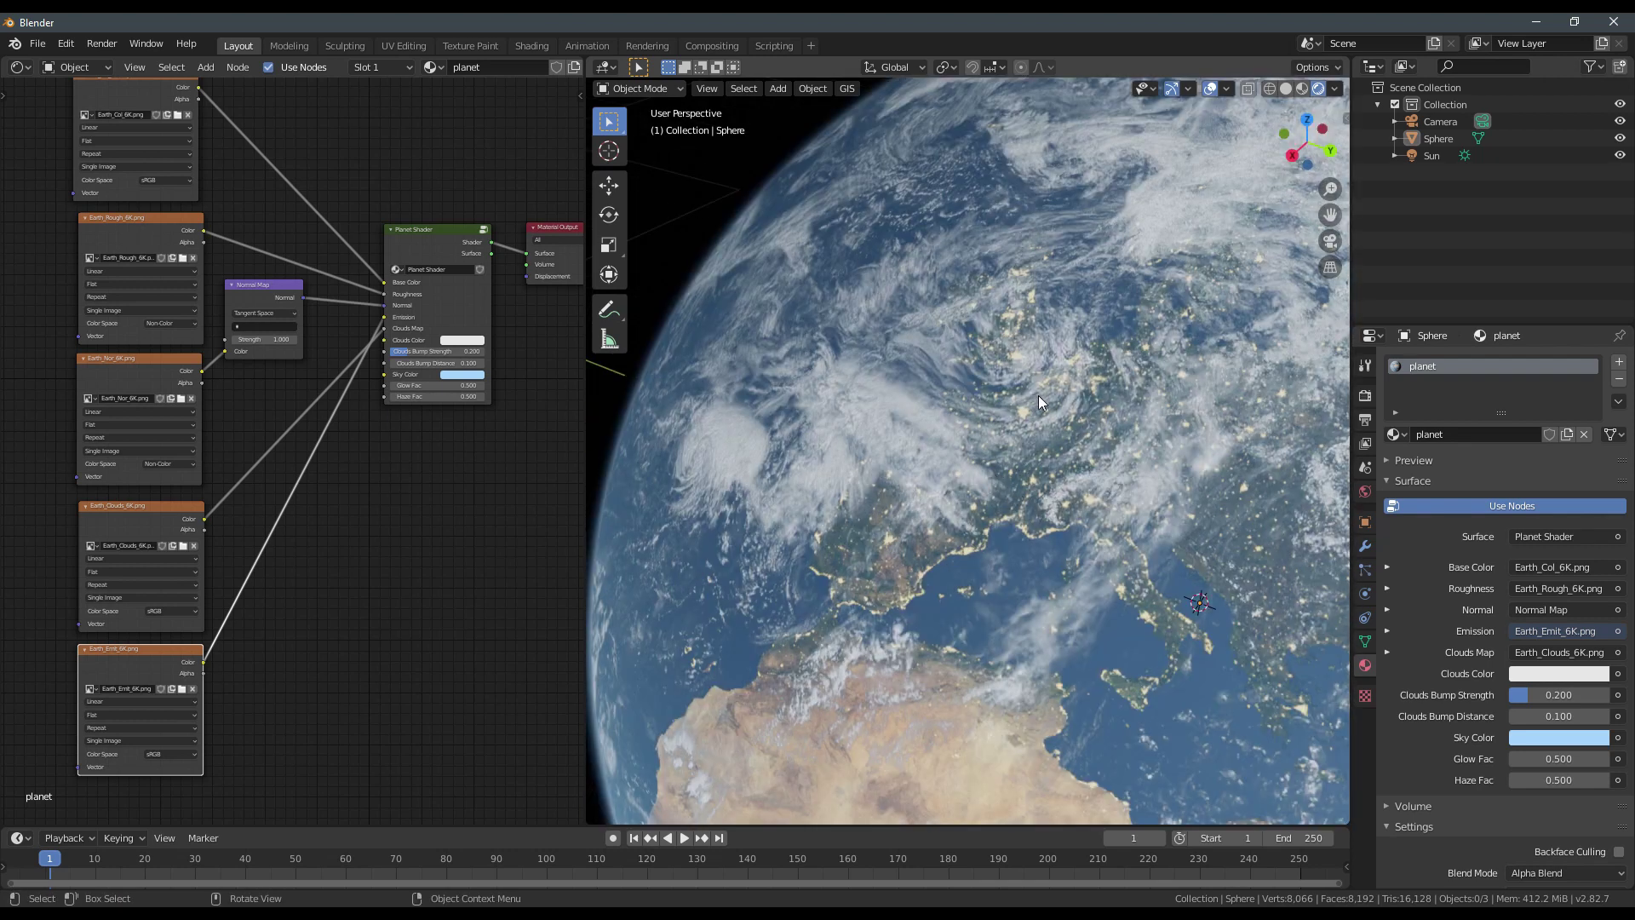
scroll(1000, 542, "down", 5)
middle_click_drag(968, 562, 886, 525)
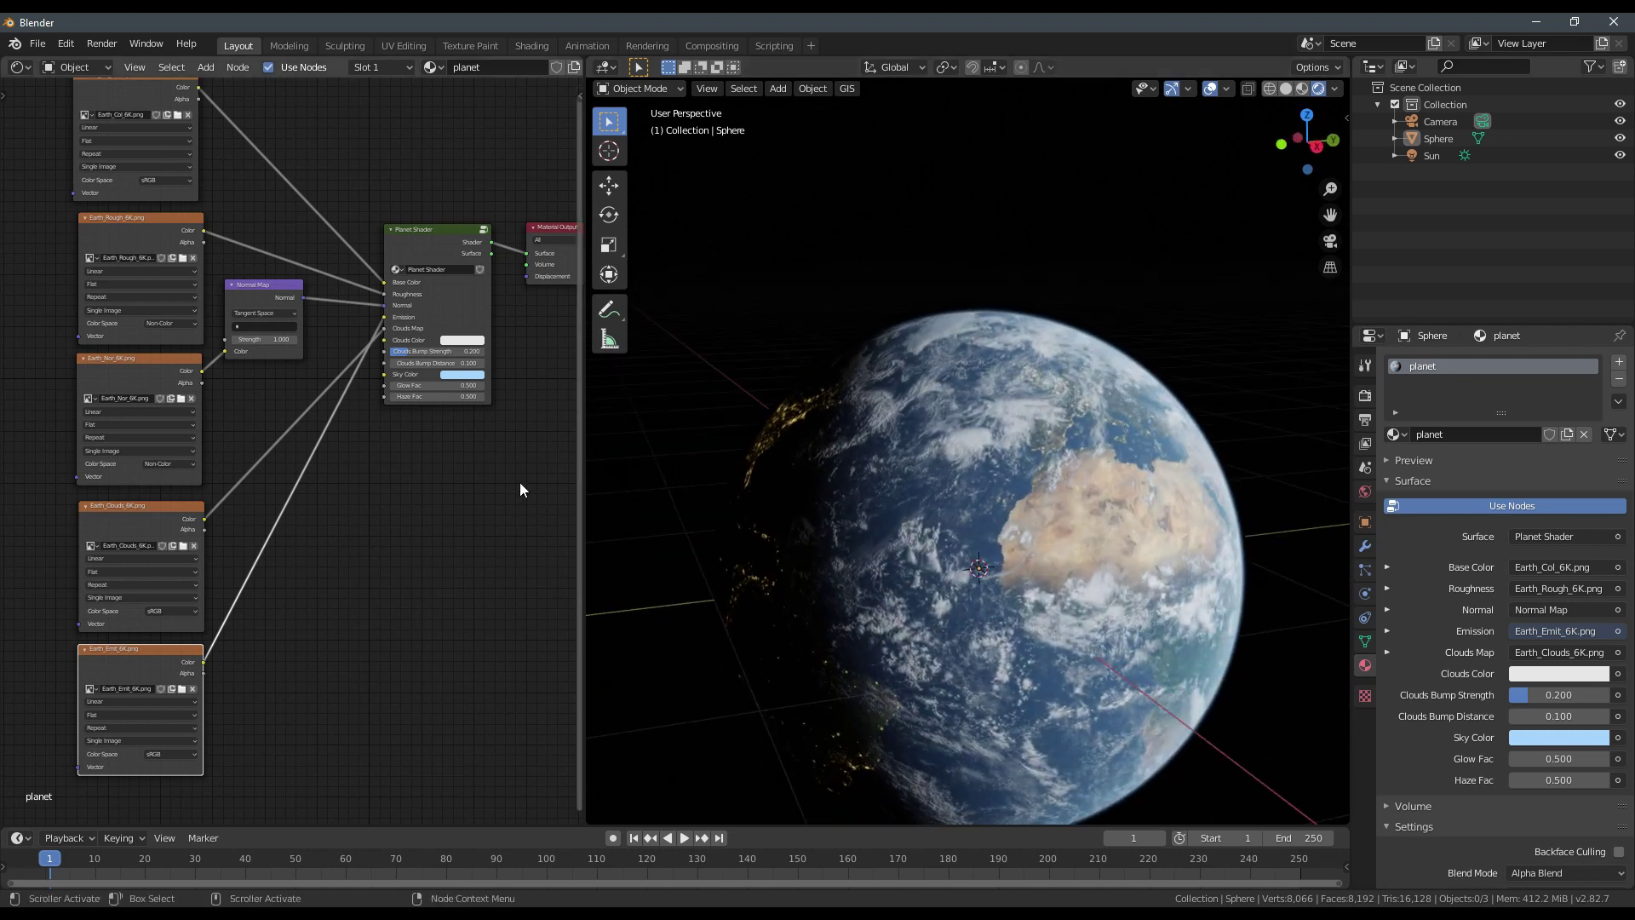
scroll(916, 540, "up", 2)
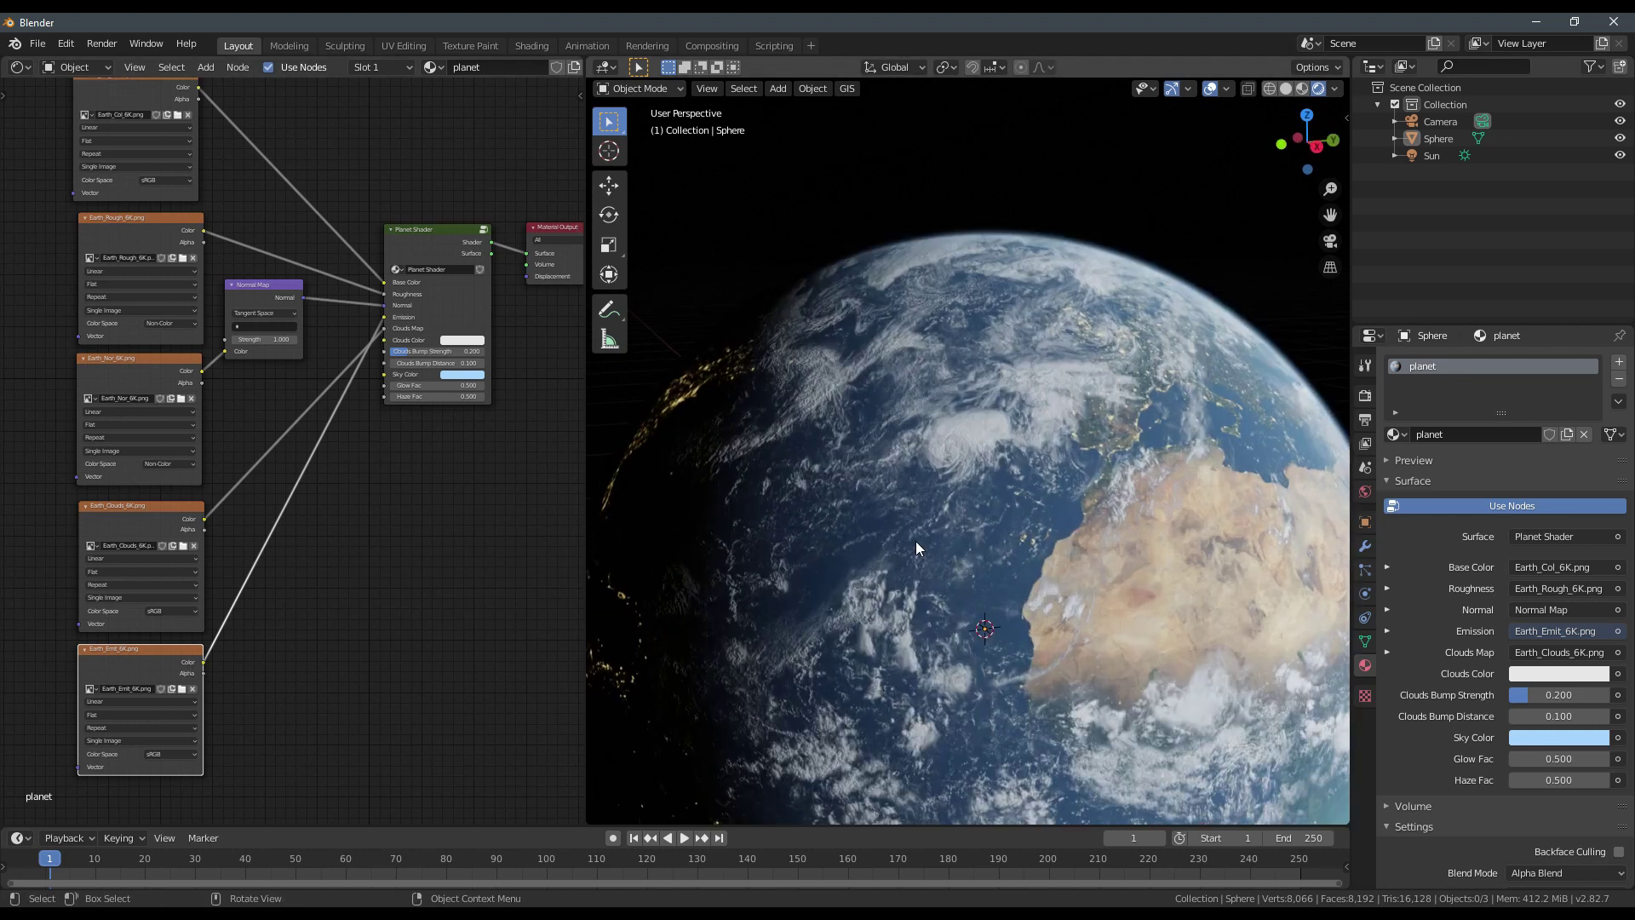
middle_click_drag(916, 540, 910, 544)
Swap the positions of the Earth_Emit_6K.png and Earth_Clouds_6K.png nodes so the emission texture sits above the clouds texture.
middle_click_drag(201, 587, 297, 598)
left_click_drag(250, 537, 416, 720)
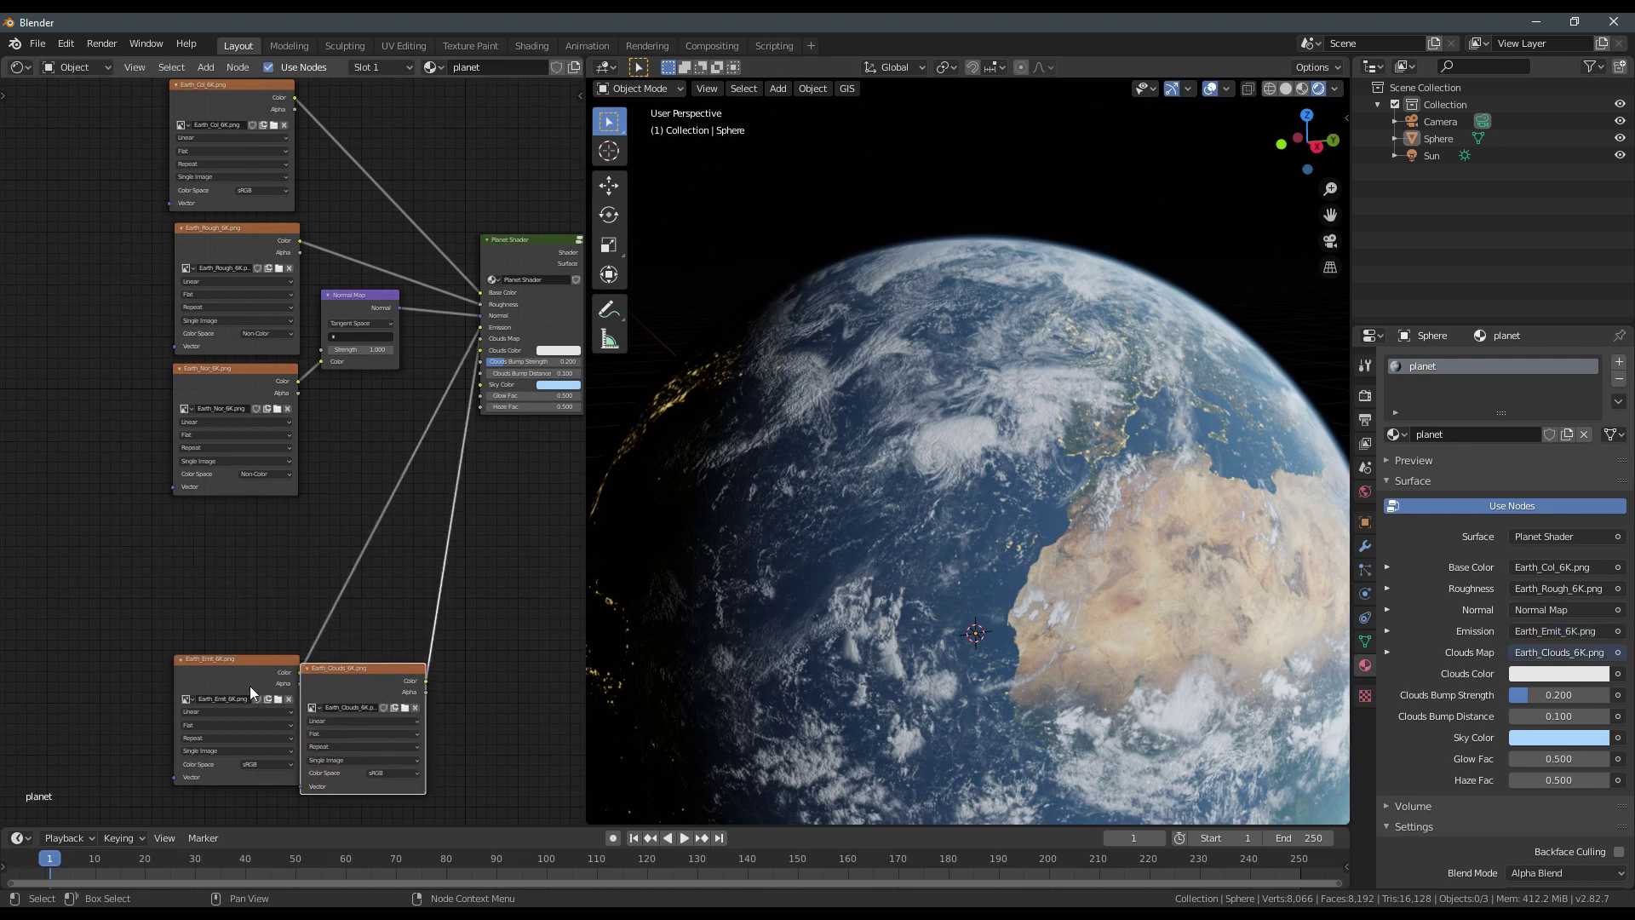
left_click_drag(266, 703, 267, 550)
left_click_drag(379, 692, 250, 669)
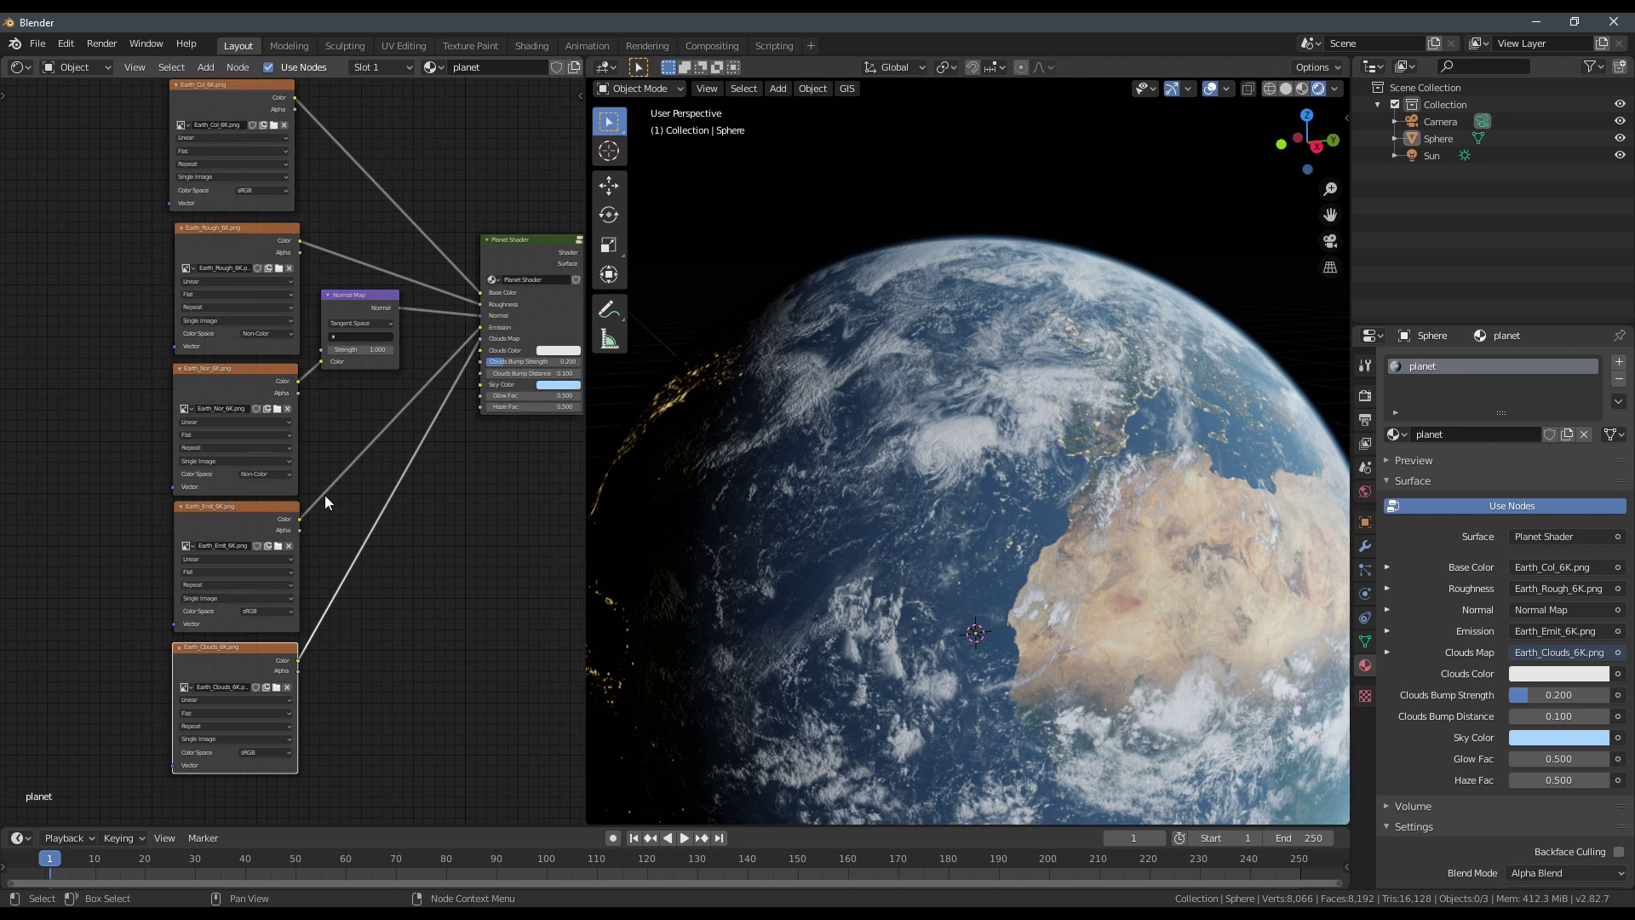
mouse_move(219, 533)
left_mouse_down()
mouse_move(411, 655)
mouse_move(226, 531)
left_mouse_up()
middle_click_drag(223, 524, 177, 602)
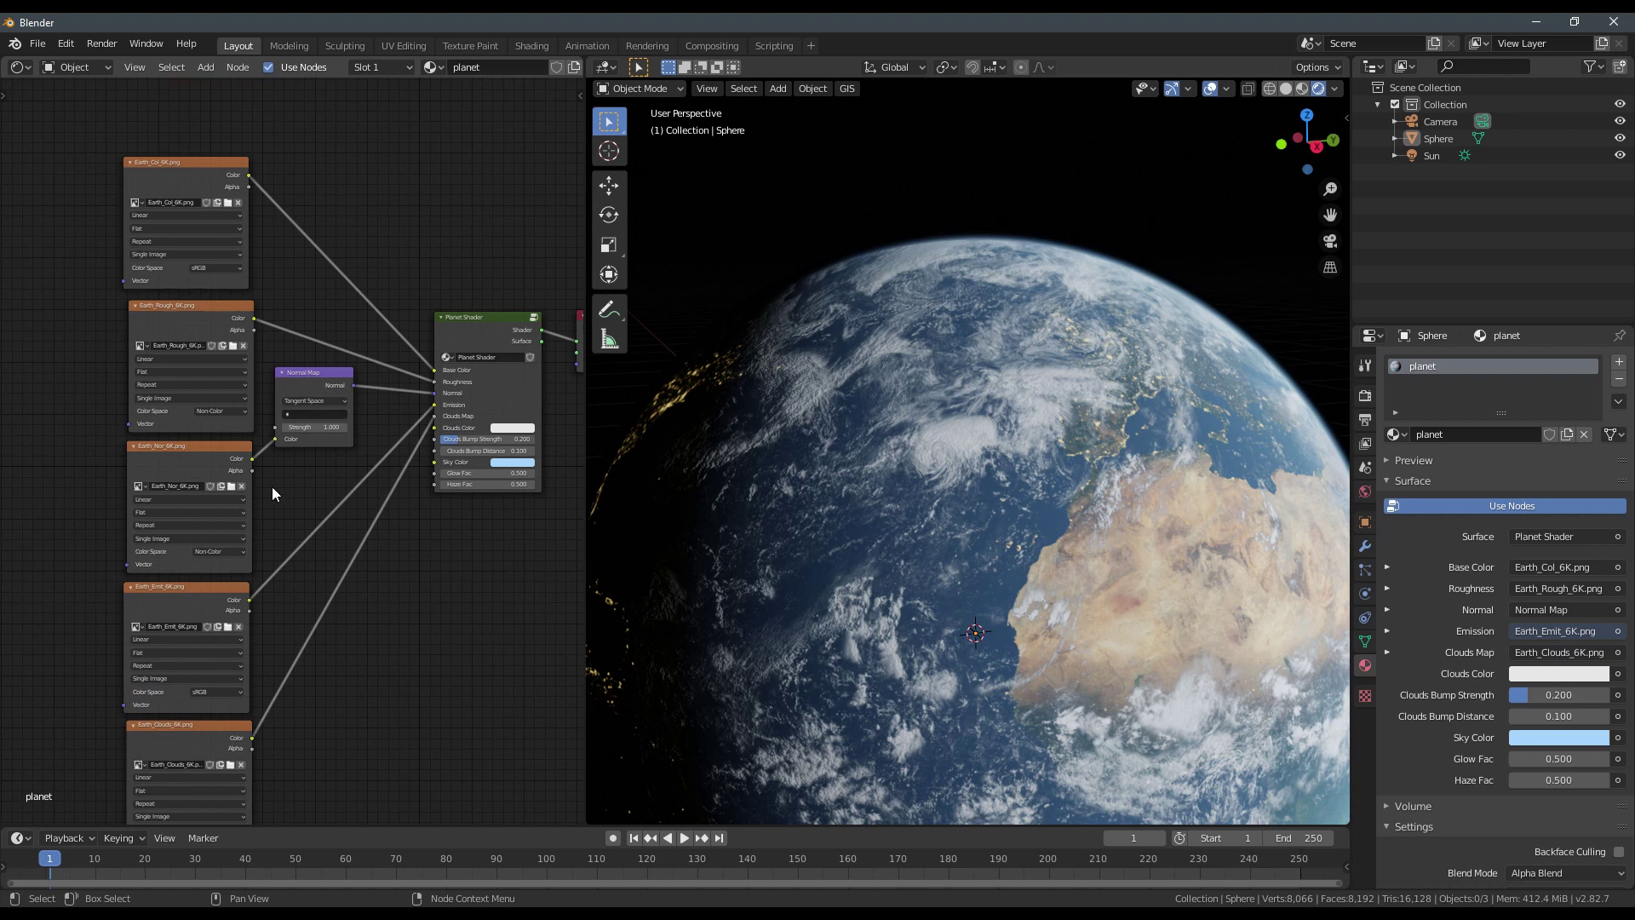
middle_click_drag(272, 494, 234, 437)
middle_click_drag(319, 269, 313, 284)
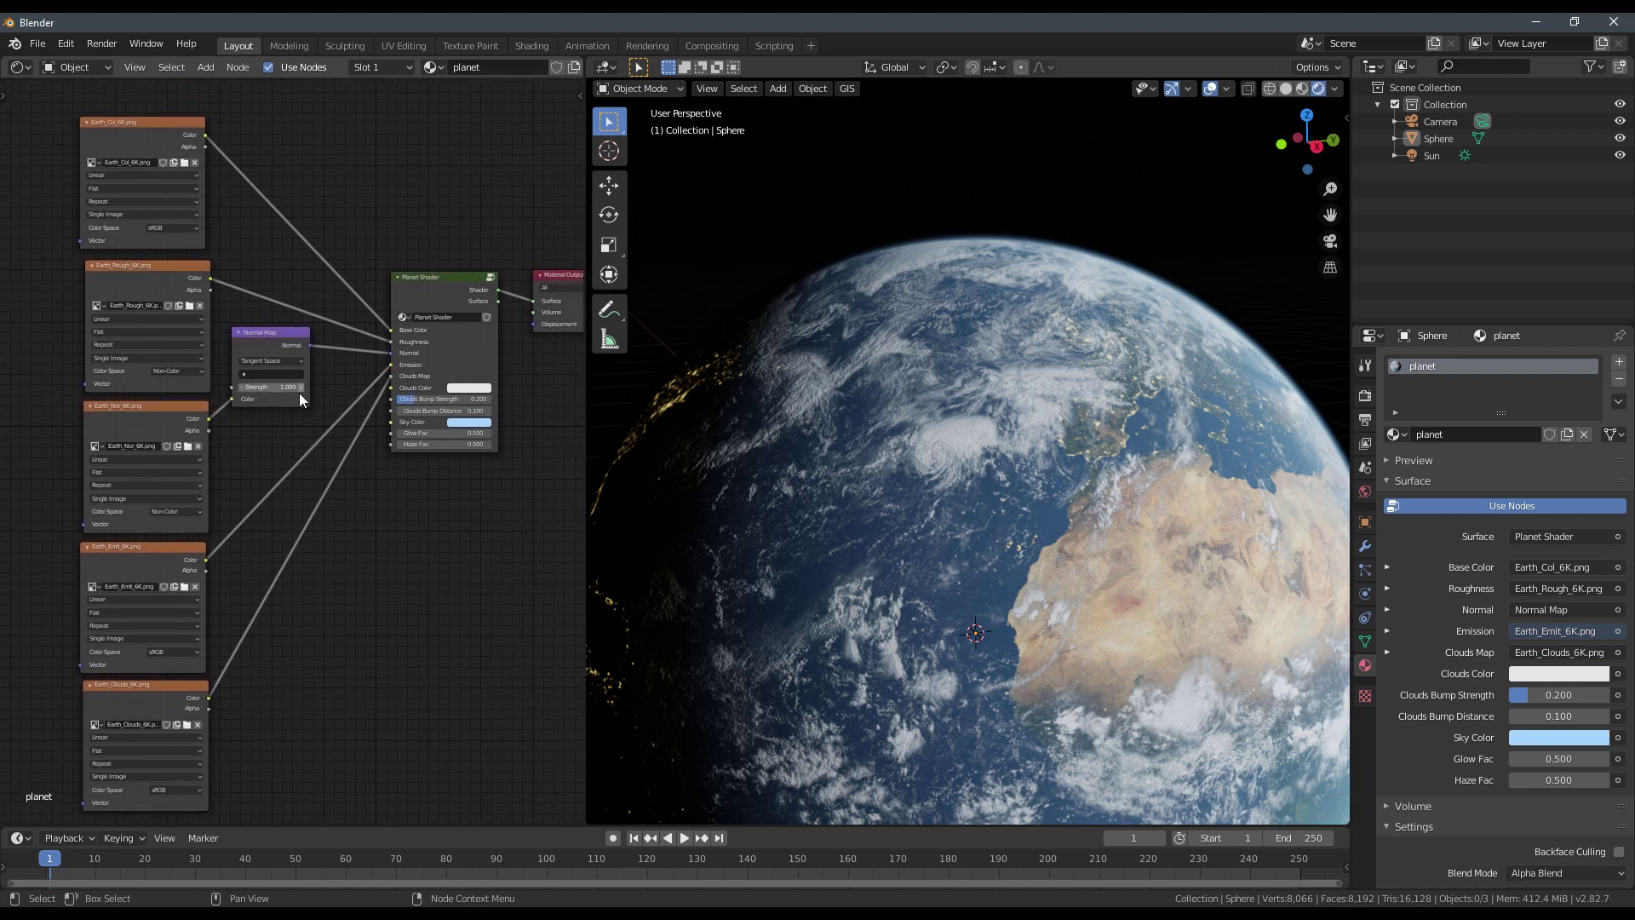
Review the Planet Shader node's inputs and the texture nodes linked to them.
scroll(302, 397, "up", 2)
middle_click_drag(932, 455, 1039, 470)
middle_click_drag(494, 487, 340, 619)
scroll(327, 603, "up", 5)
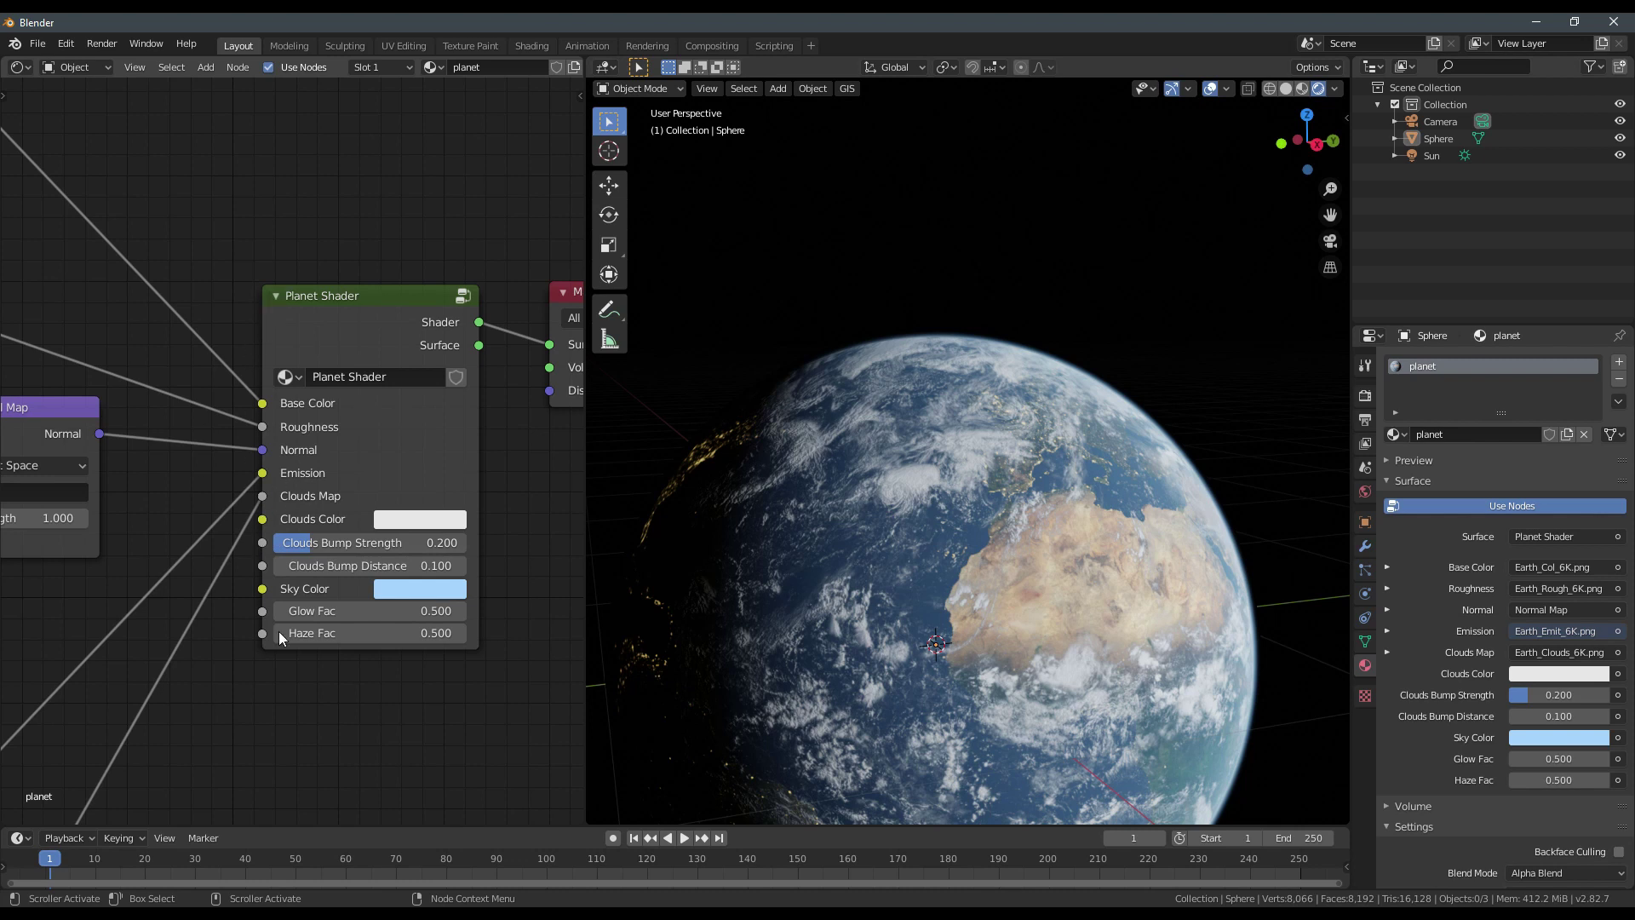
middle_click_drag(280, 709, 306, 673)
scroll(341, 494, "down", 1)
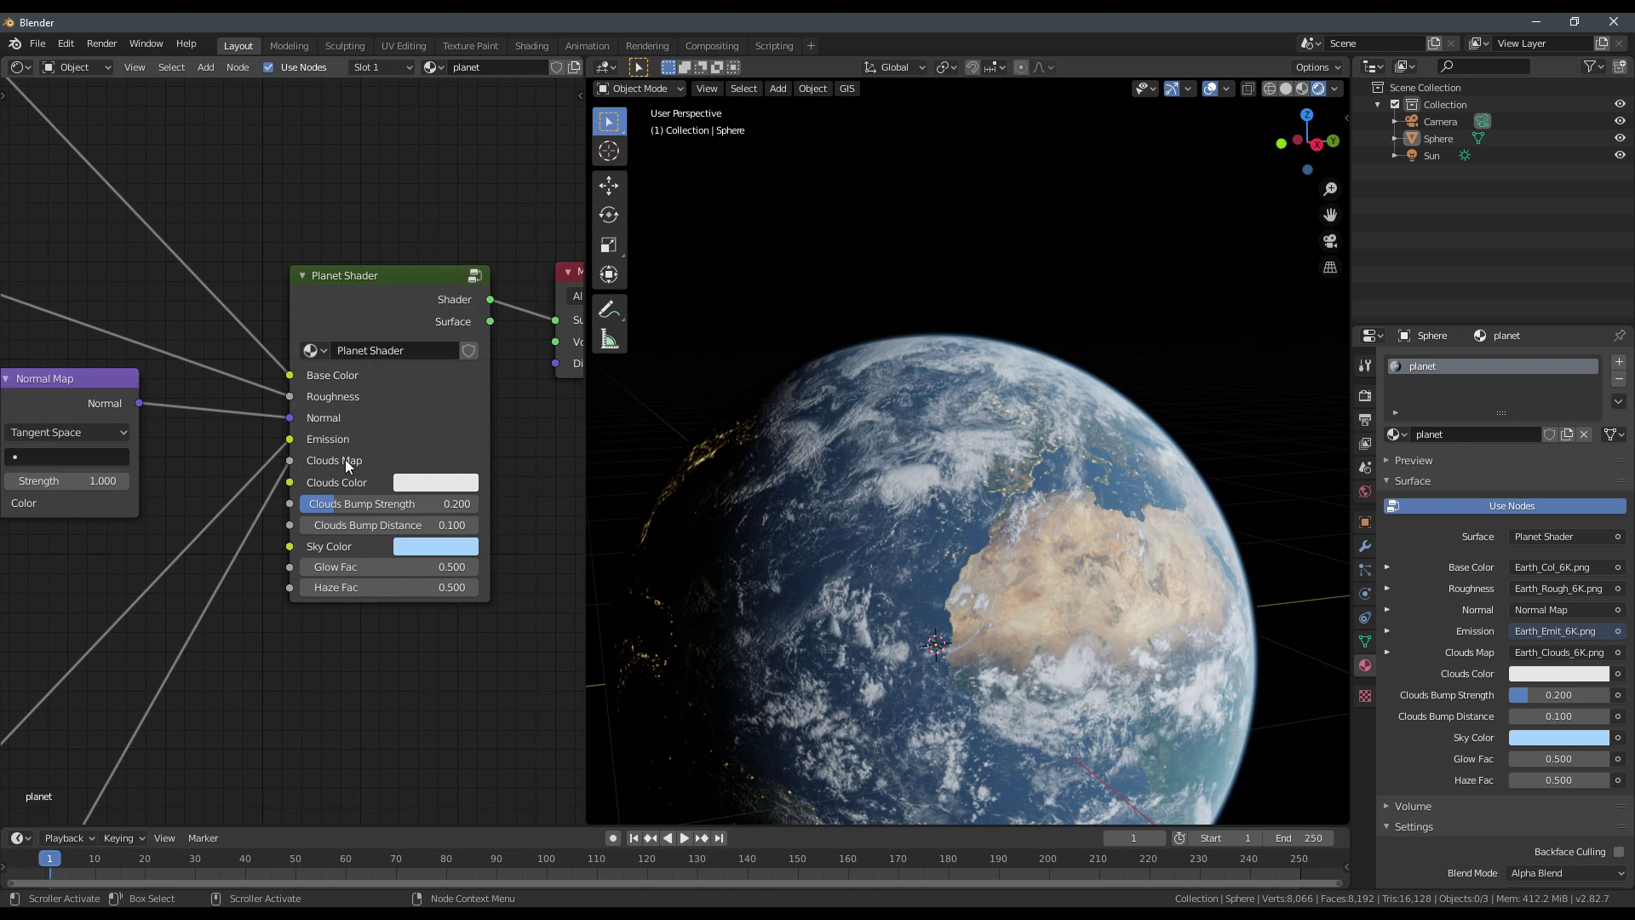
scroll(370, 547, "down", 4)
middle_click_drag(281, 649, 374, 473)
scroll(346, 494, "up", 3)
scroll(364, 494, "down", 4)
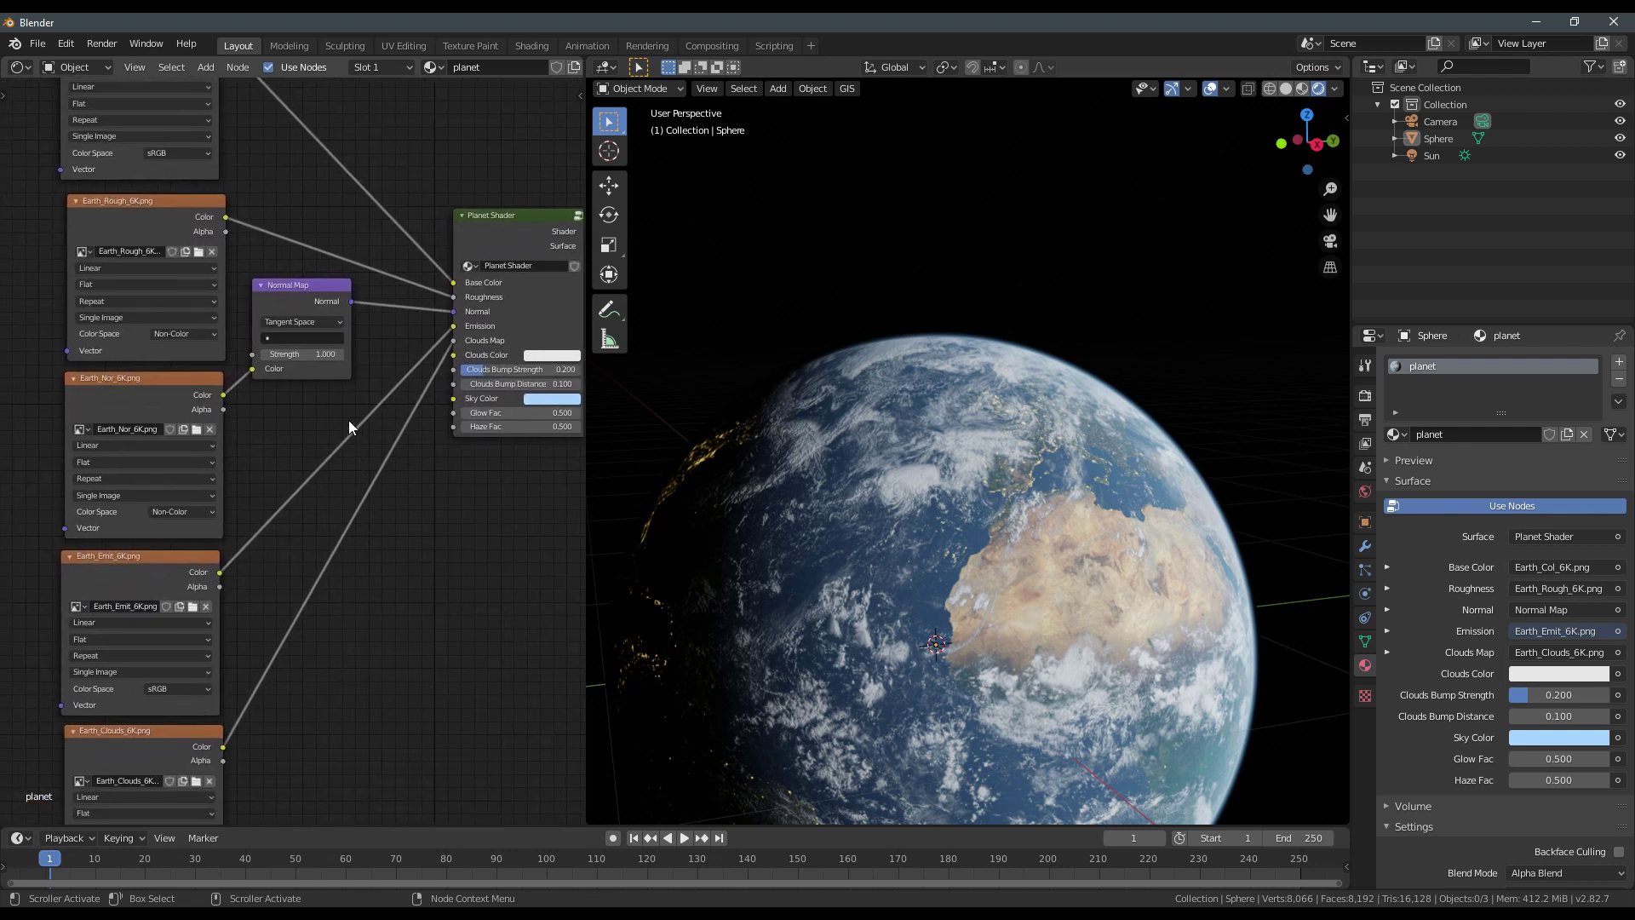
Insert the Sun Mask node group, below the Normal Map node, into the link from Earth_Emit_6K.png to the Planet Shader's Emission input.
key("shift+a")
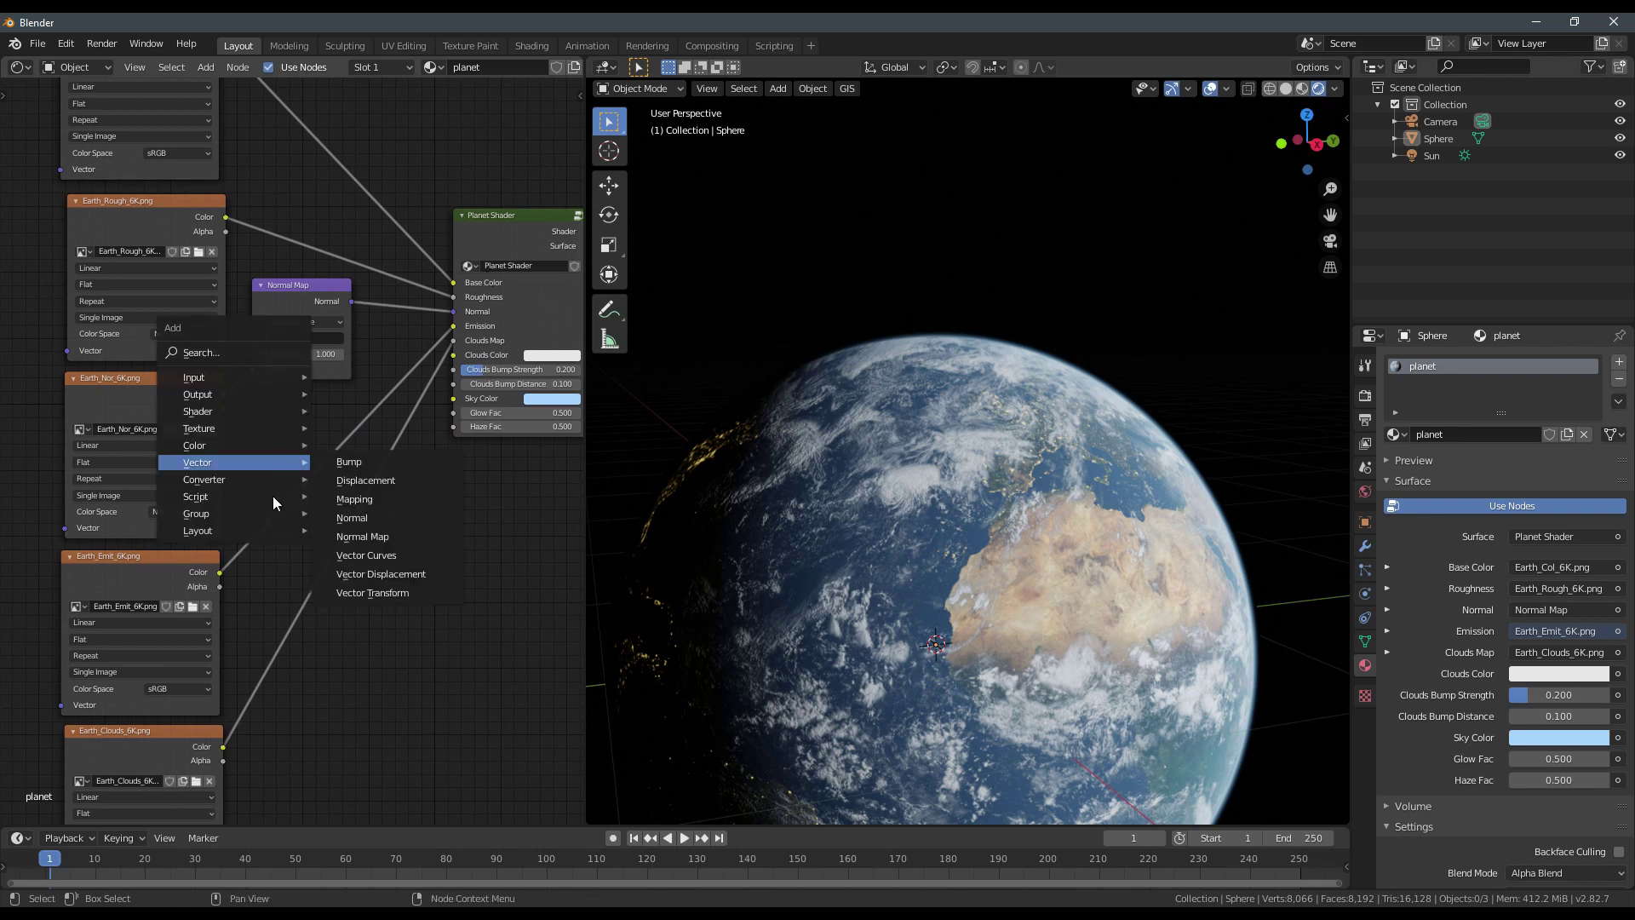
mouse_move(269, 513)
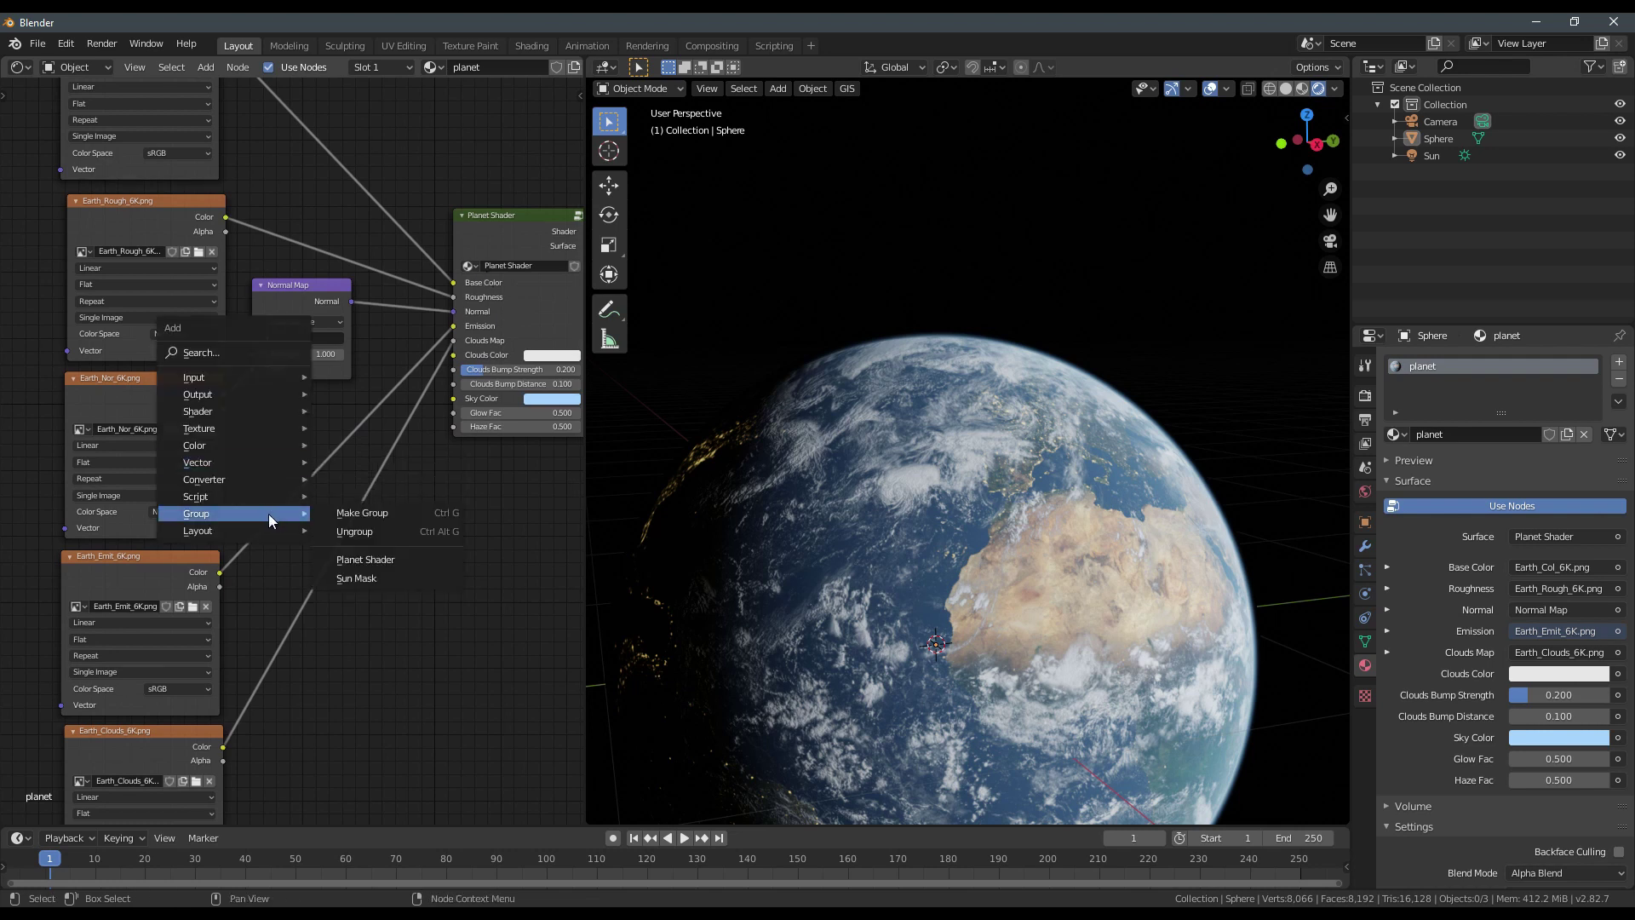
left_click(375, 578)
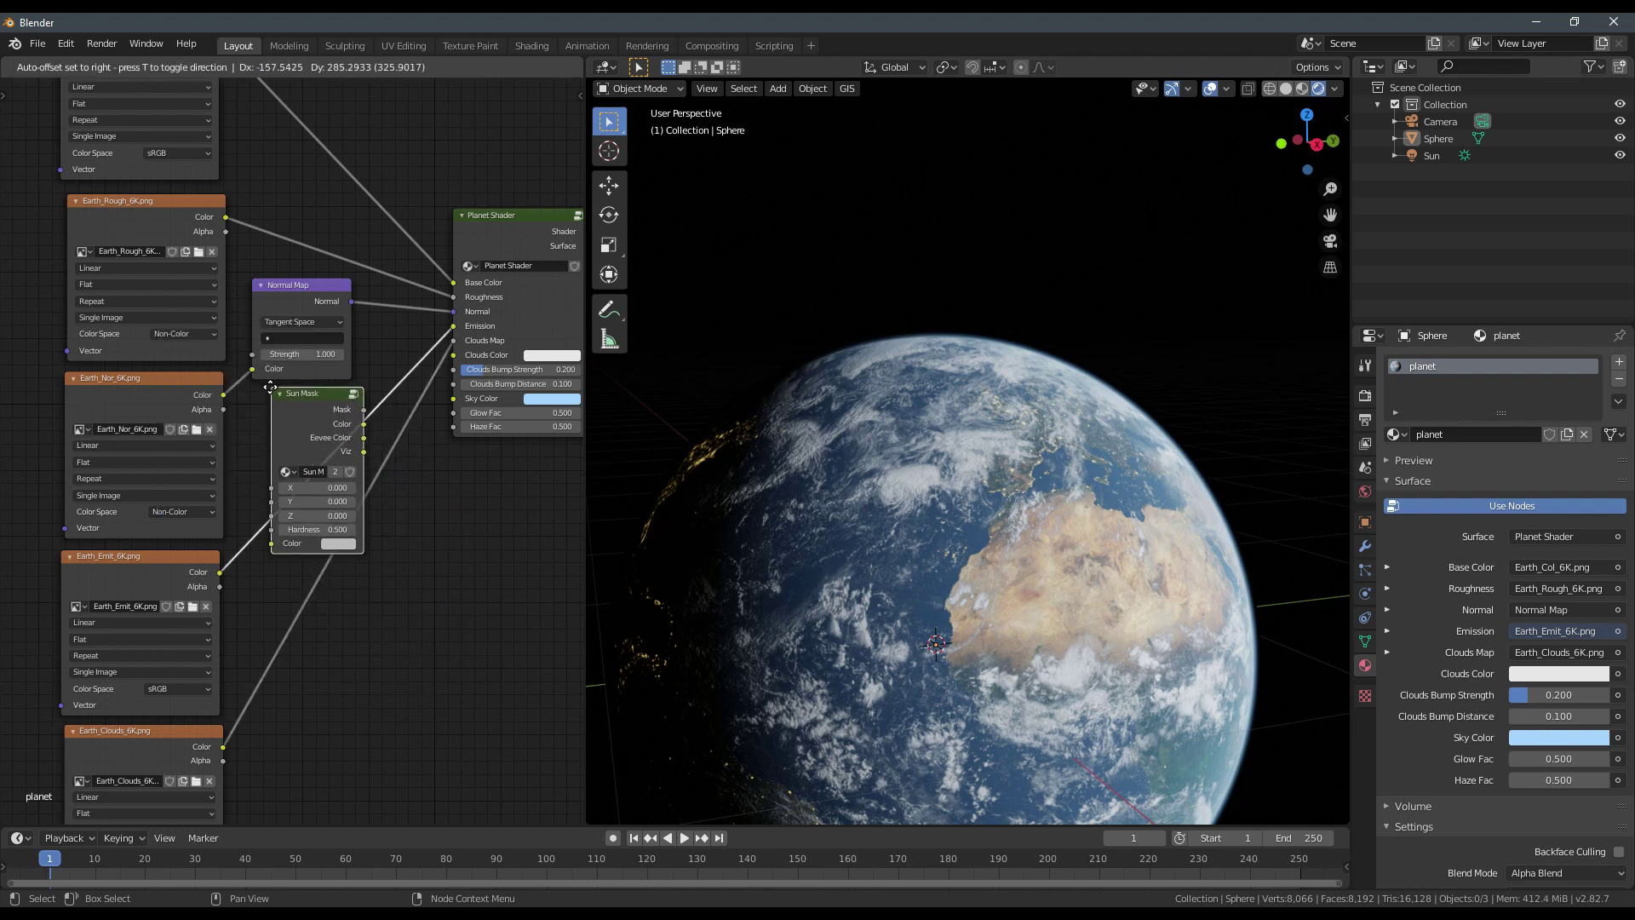
left_click(274, 386)
middle_click_drag(820, 571, 921, 566)
scroll(865, 436, "up", 2)
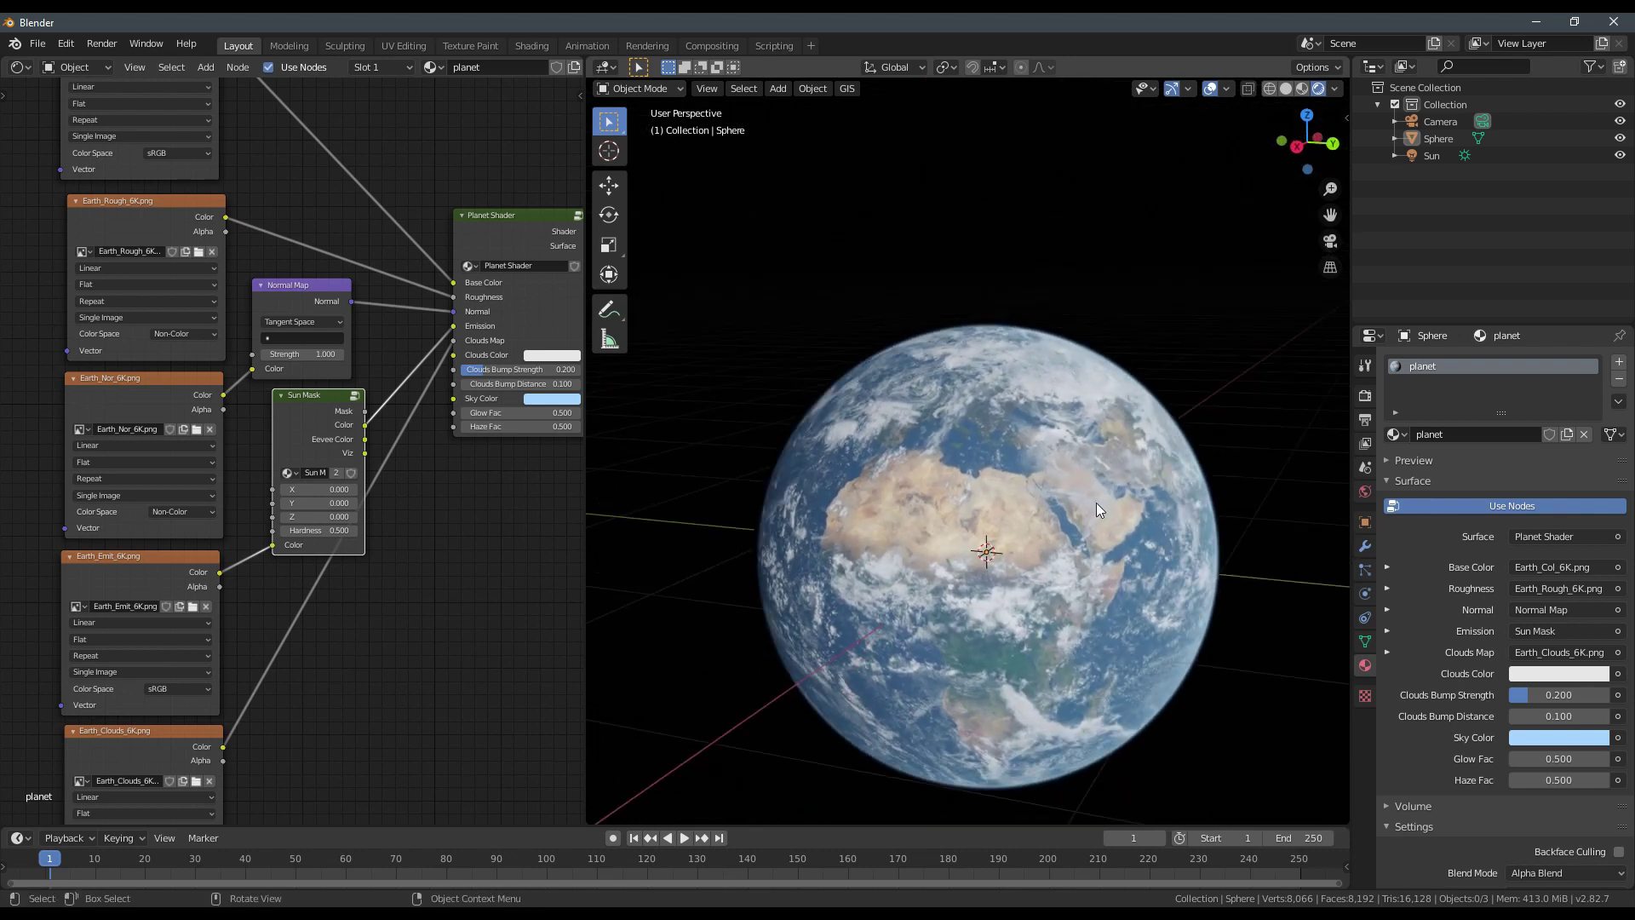
middle_click_drag(1096, 508, 985, 522)
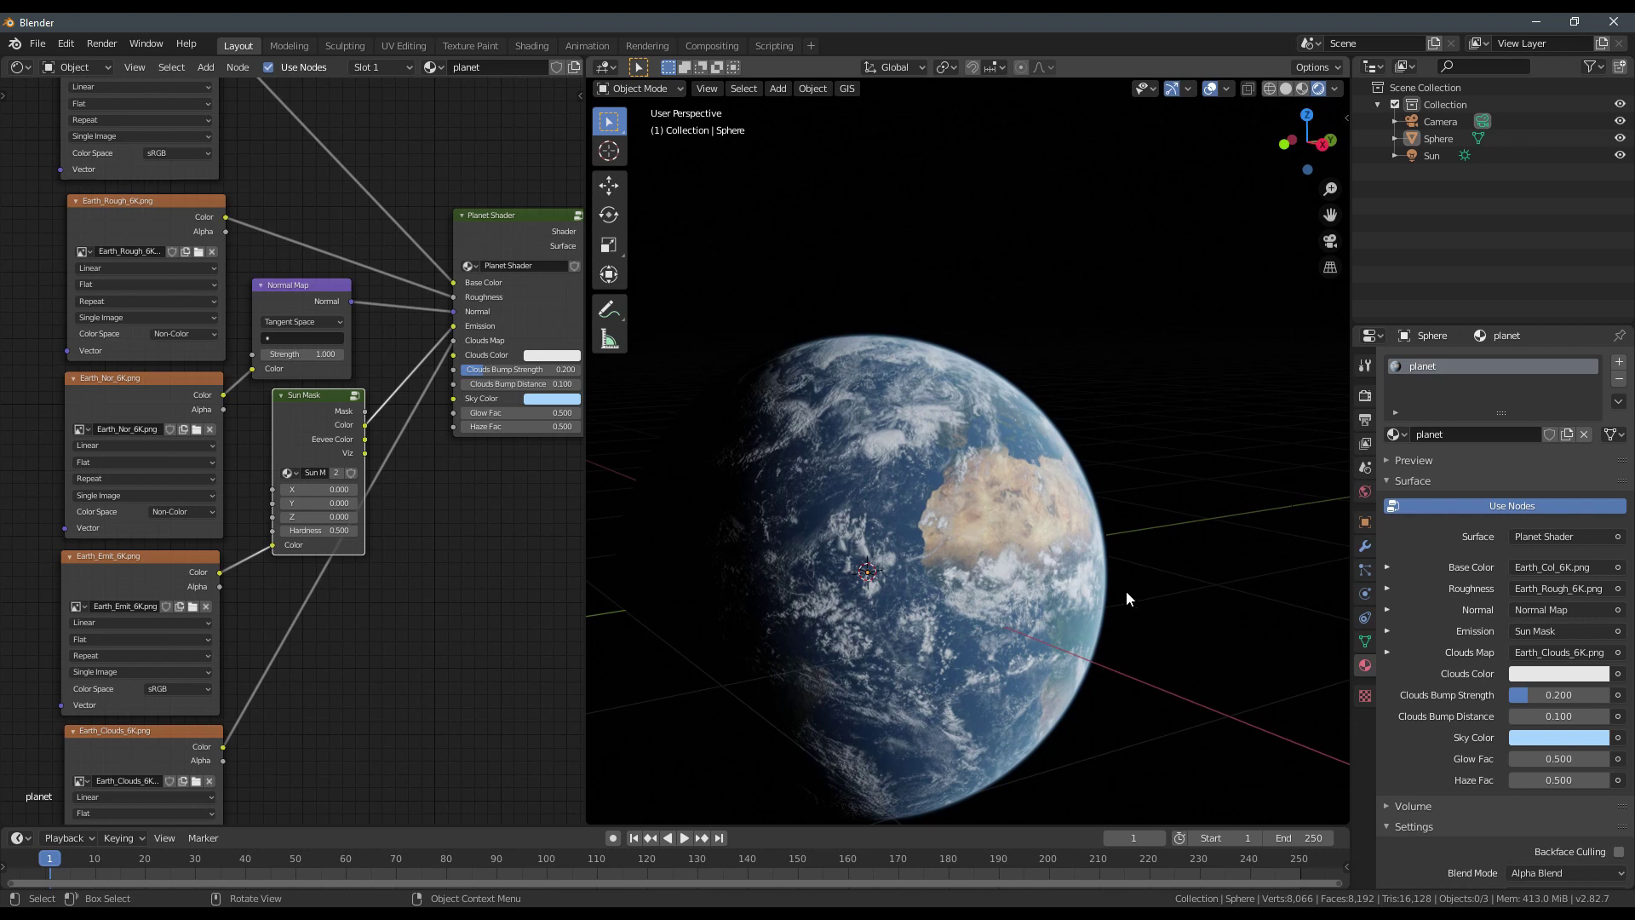
middle_click_drag(963, 583, 1077, 517)
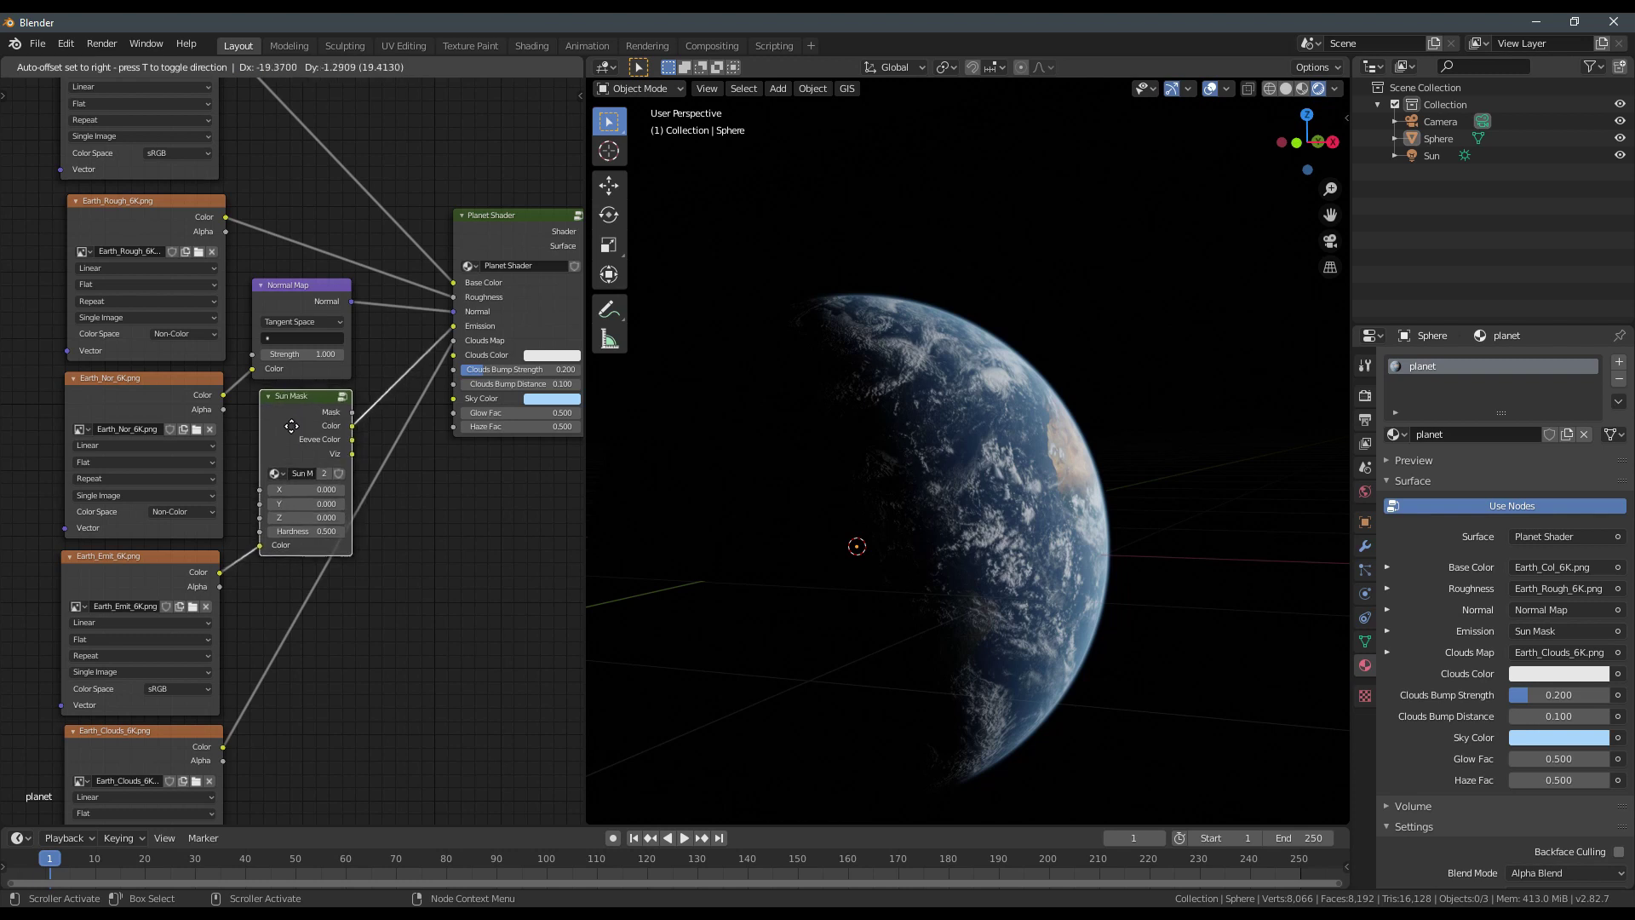
Connect the Sun Mask's Eevee Color output to the Planet Shader's Emission input in place of its Color output.
scroll(307, 525, "up", 2)
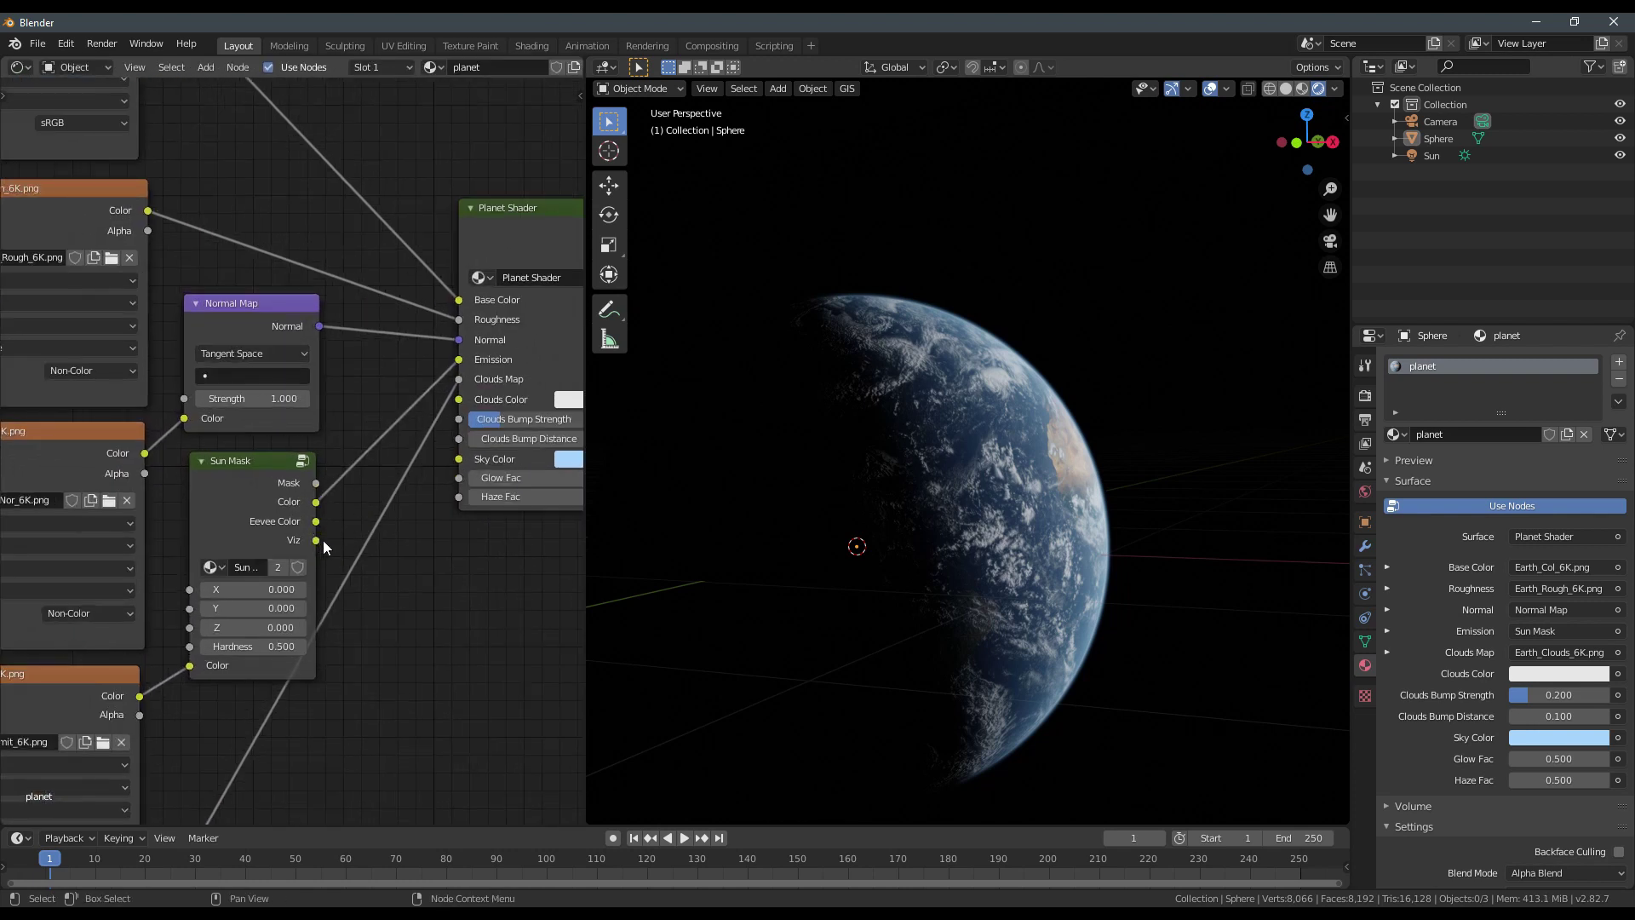
scroll(325, 547, "up", 2)
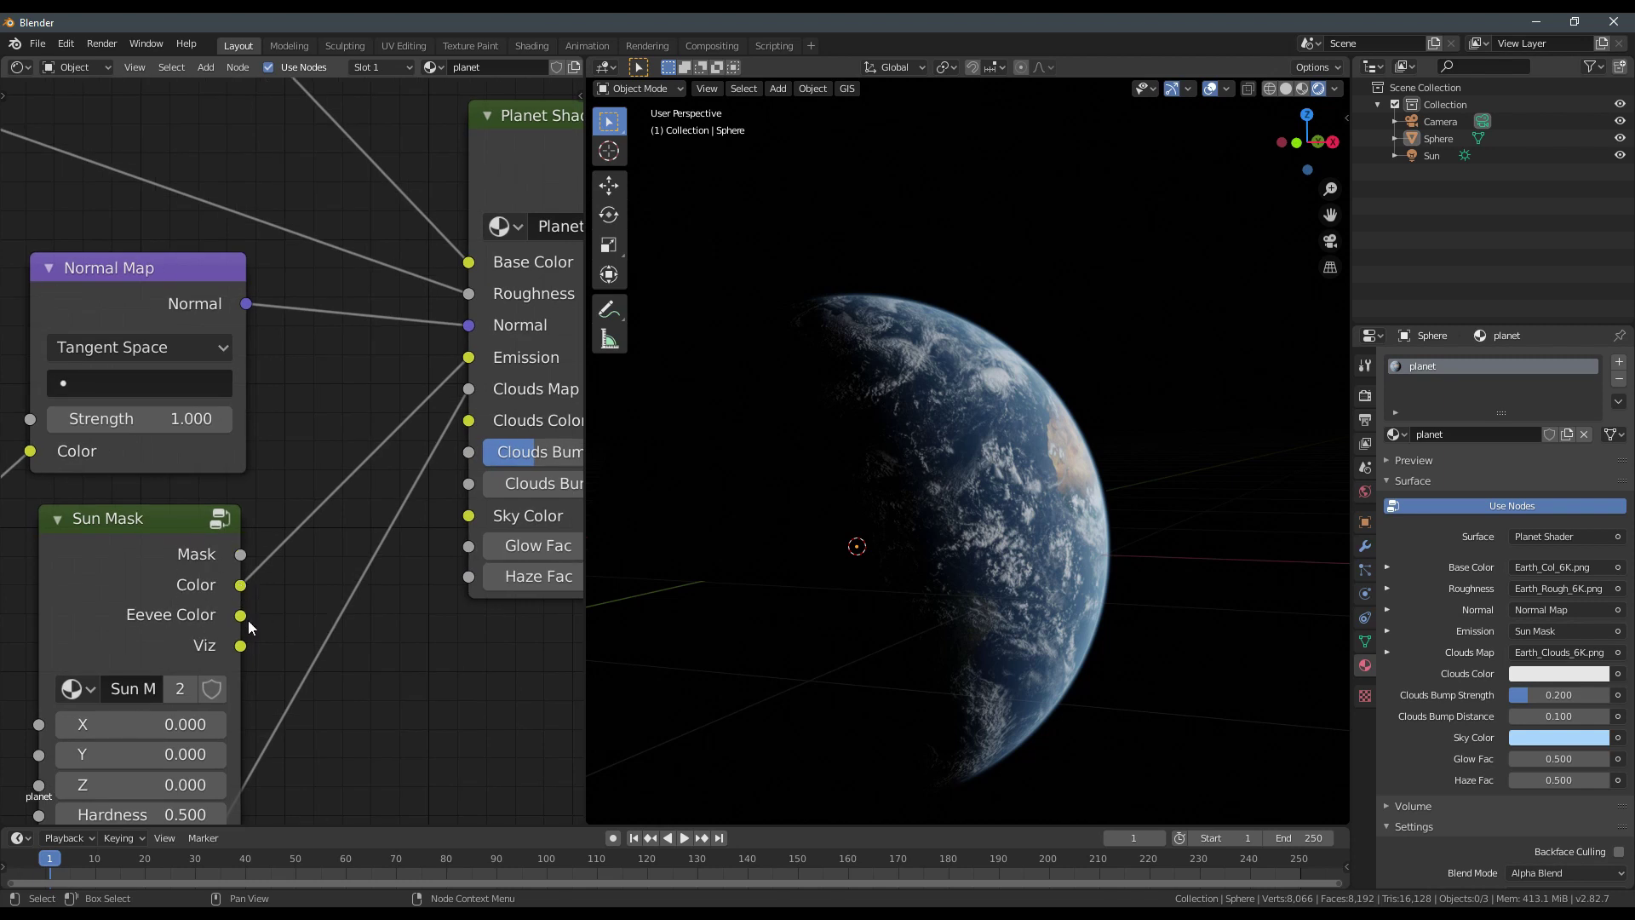
middle_click_drag(1071, 477, 665, 536)
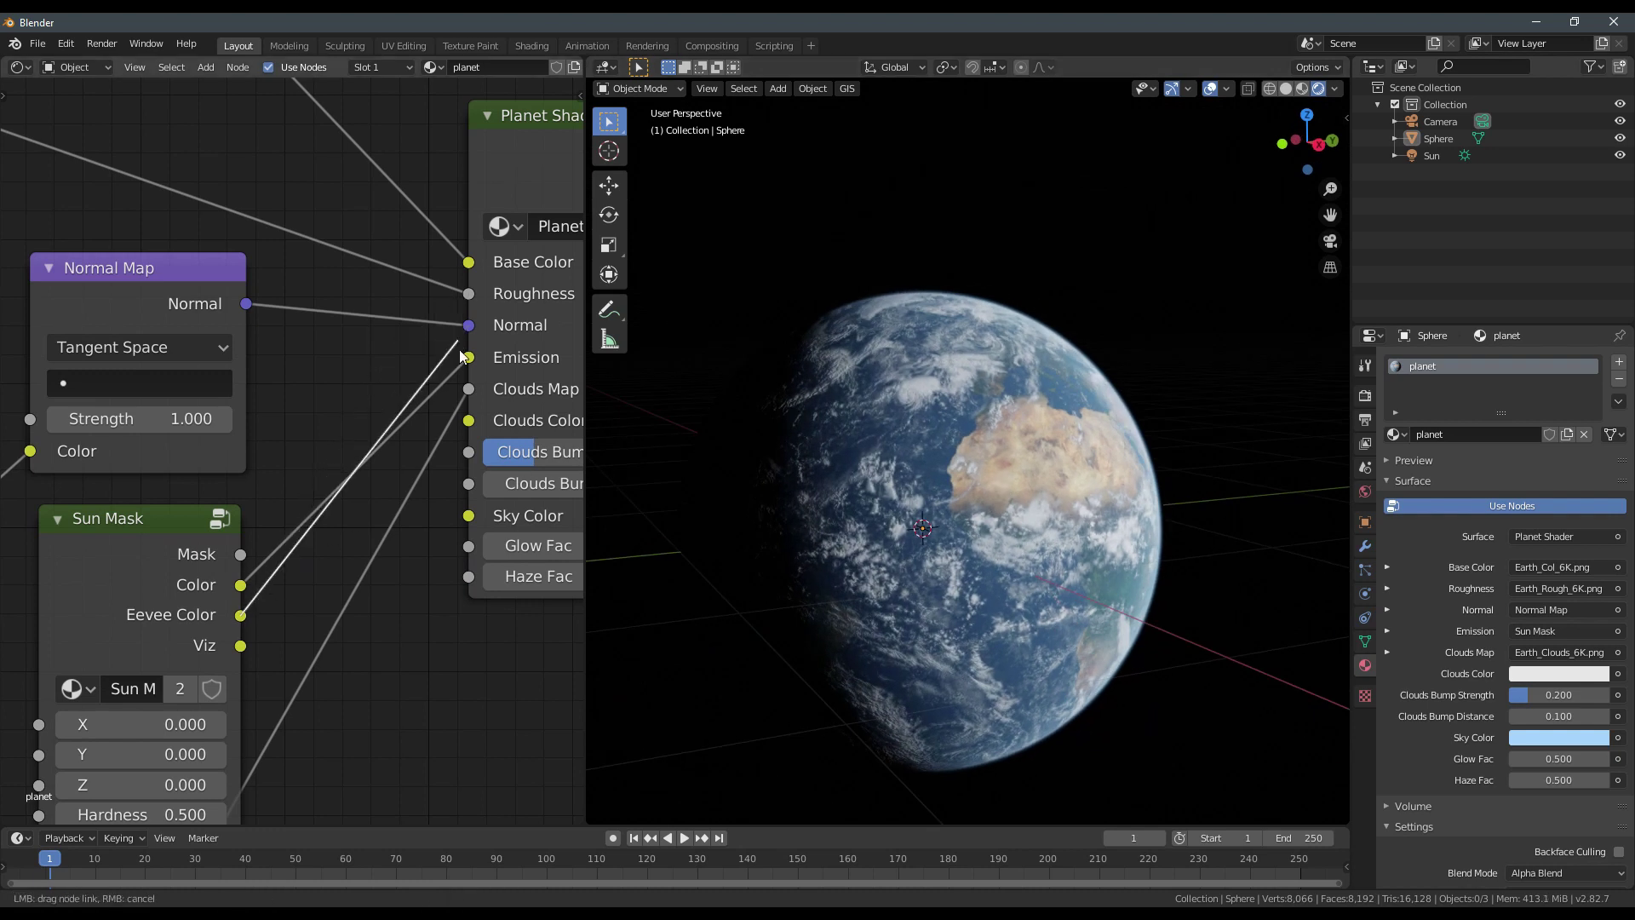
left_click_drag(468, 363, 469, 358)
Examine the Sun Mask settings and the masked city lights on the planet's day and night sides.
middle_click_drag(937, 511, 1040, 487)
middle_click_drag(321, 616, 446, 399)
scroll(426, 408, "up", 4)
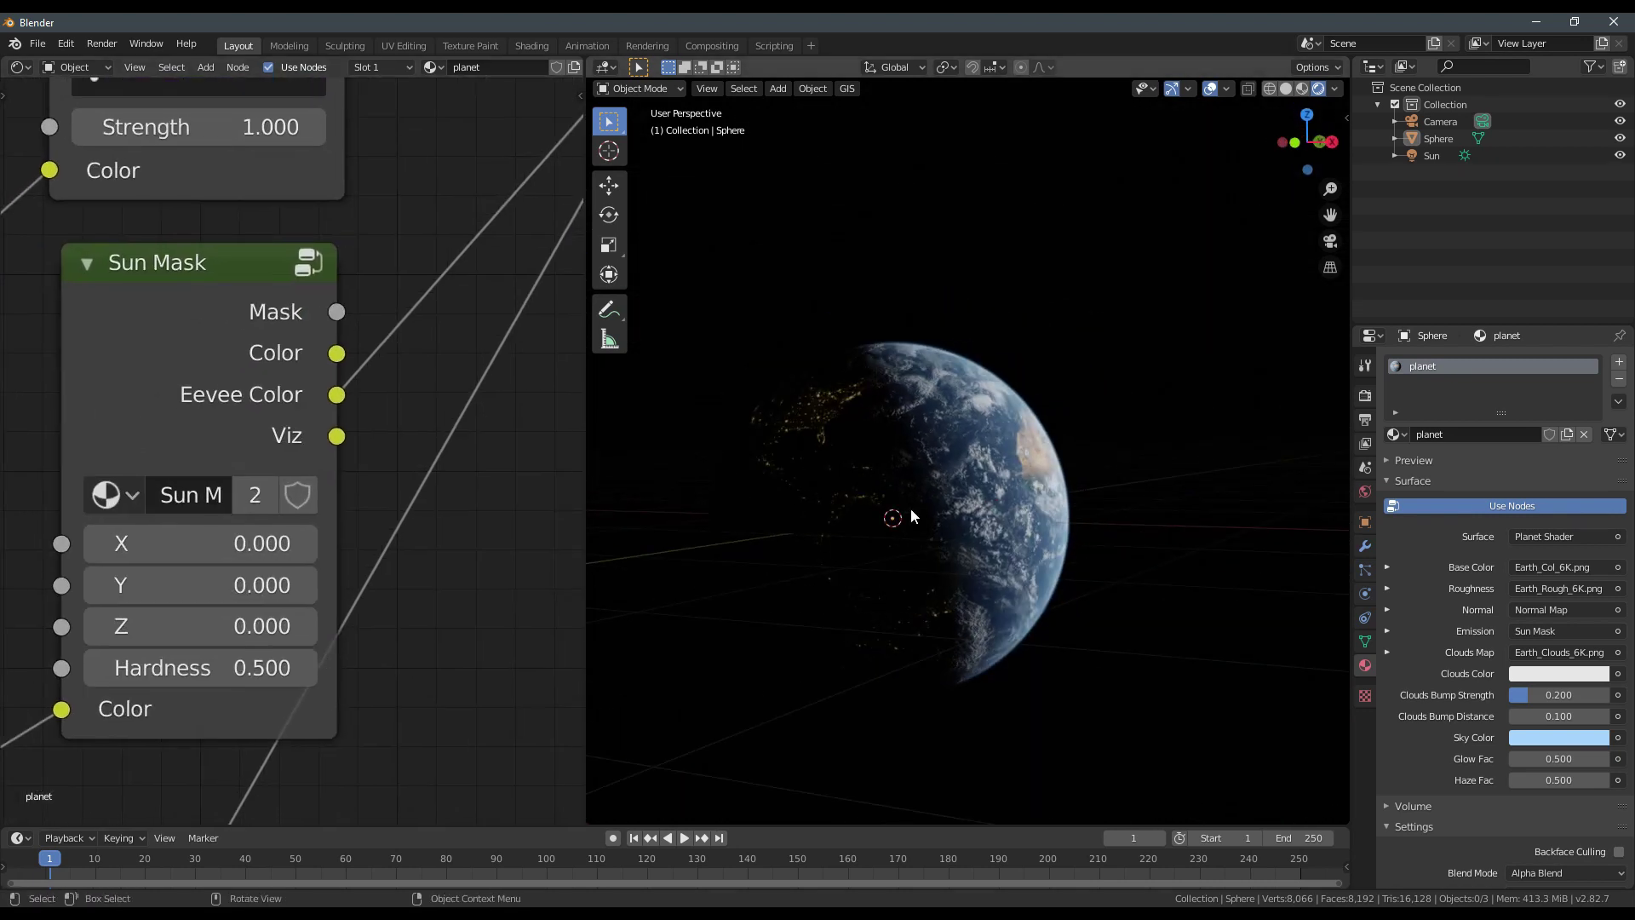
scroll(436, 584, "down", 3)
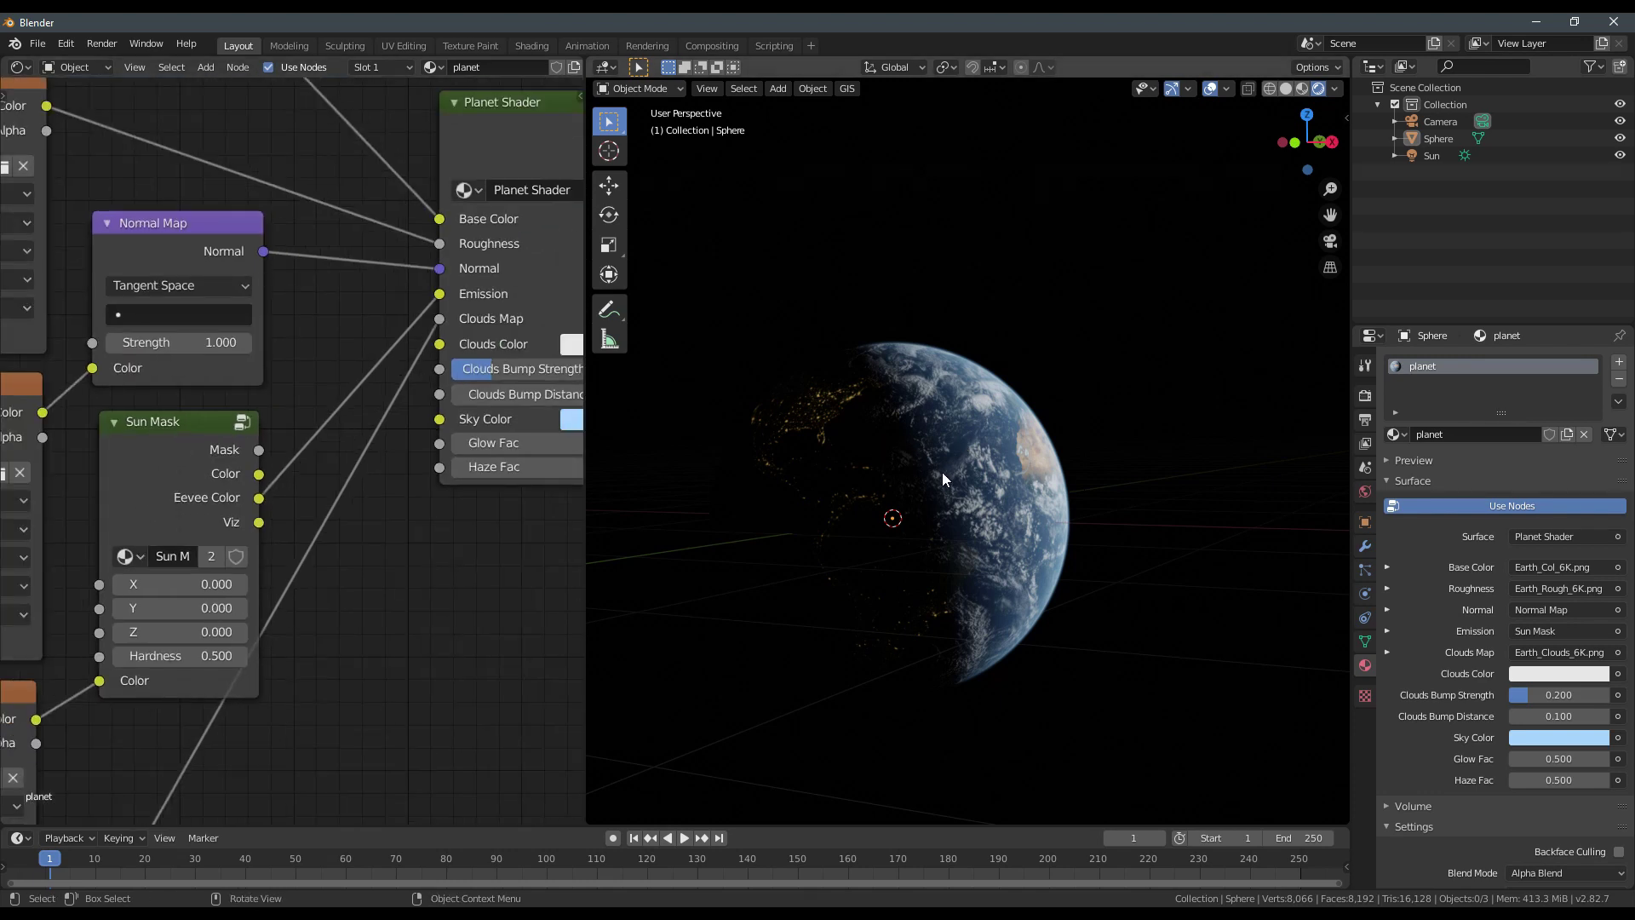
middle_click_drag(942, 472, 900, 528)
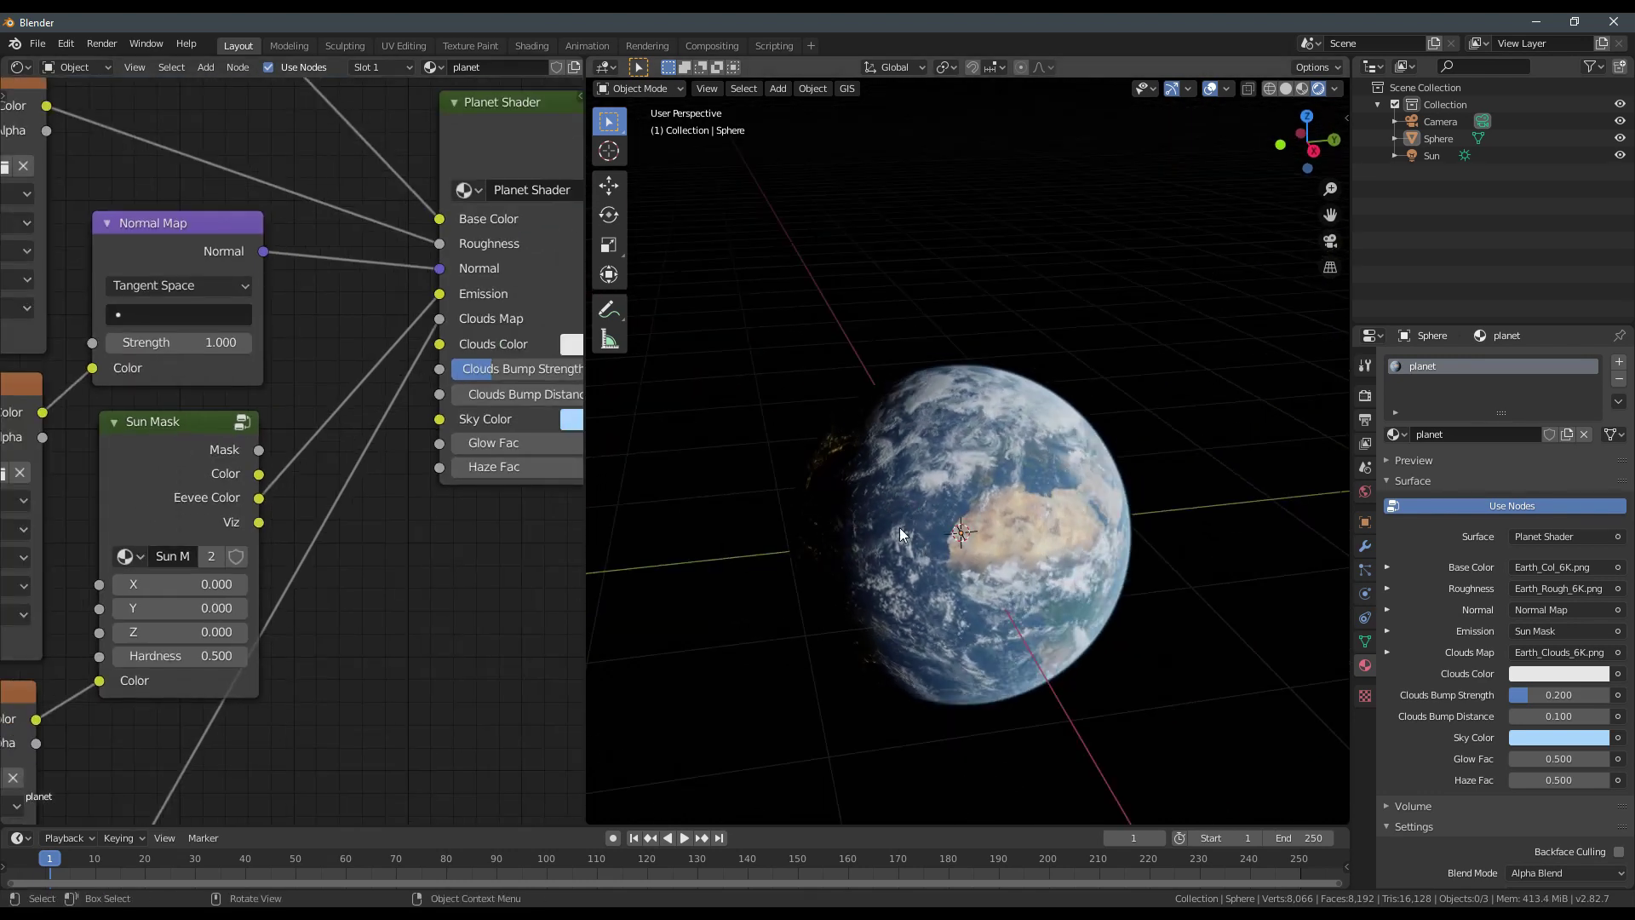
scroll(894, 525, "up", 5)
middle_click_drag(921, 455, 804, 349)
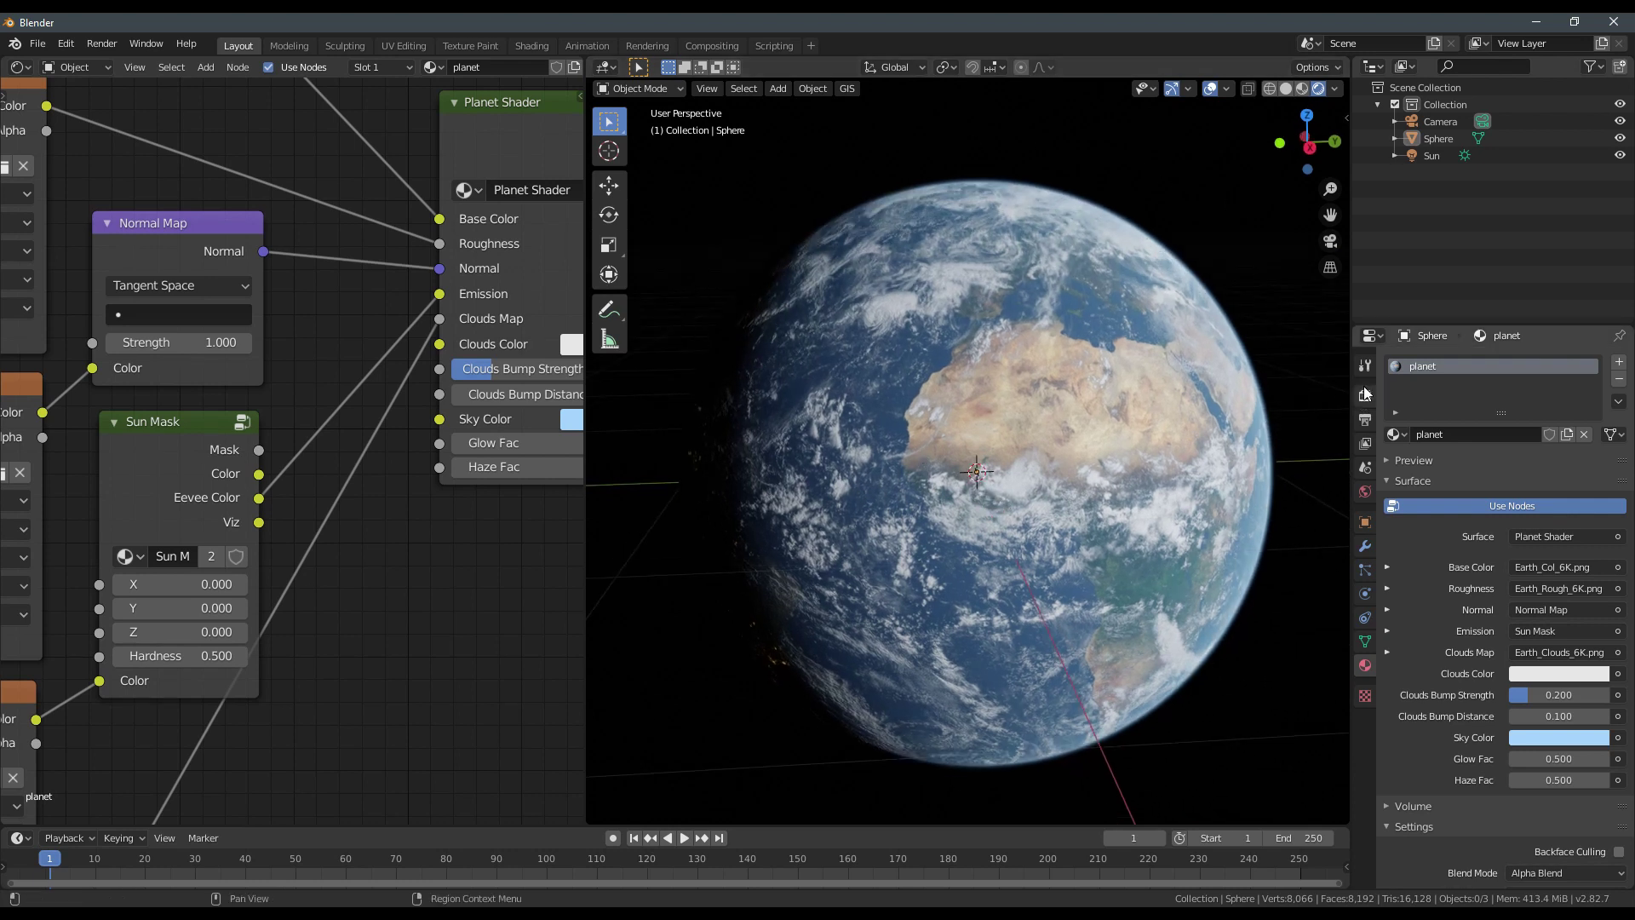
scroll(1295, 395, "down", 2)
middle_click_drag(1296, 395, 859, 500)
middle_click_drag(768, 477, 1111, 460)
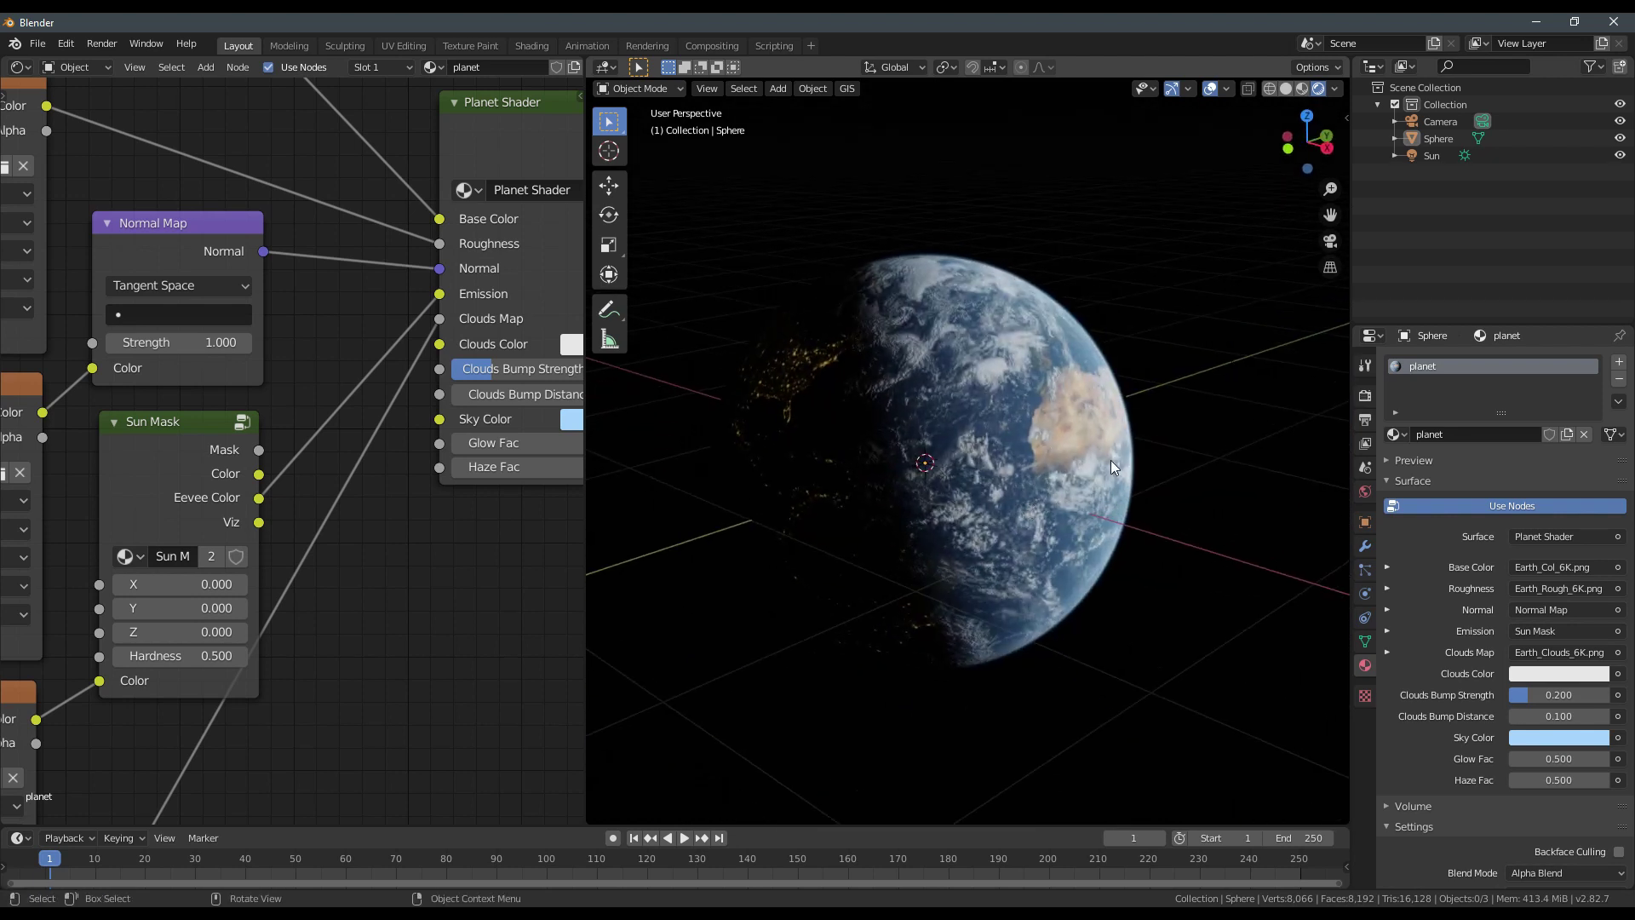
Switch the render engine to Cycles and check the planet's night side in the rendered view.
left_click(1366, 396)
left_click(1526, 360)
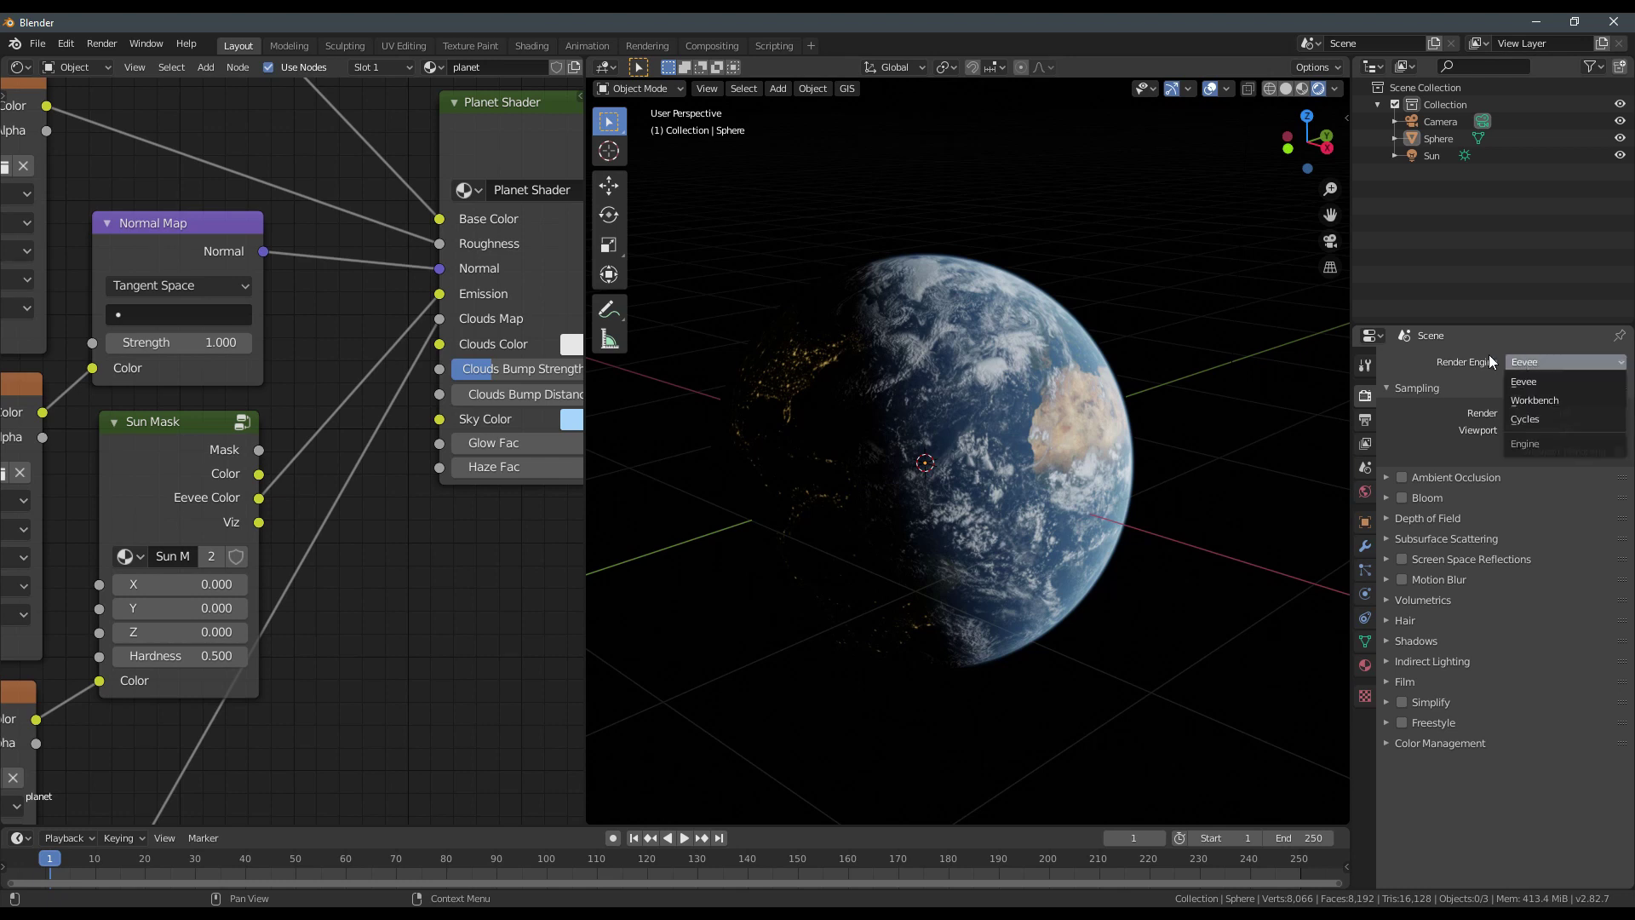
left_click(1521, 421)
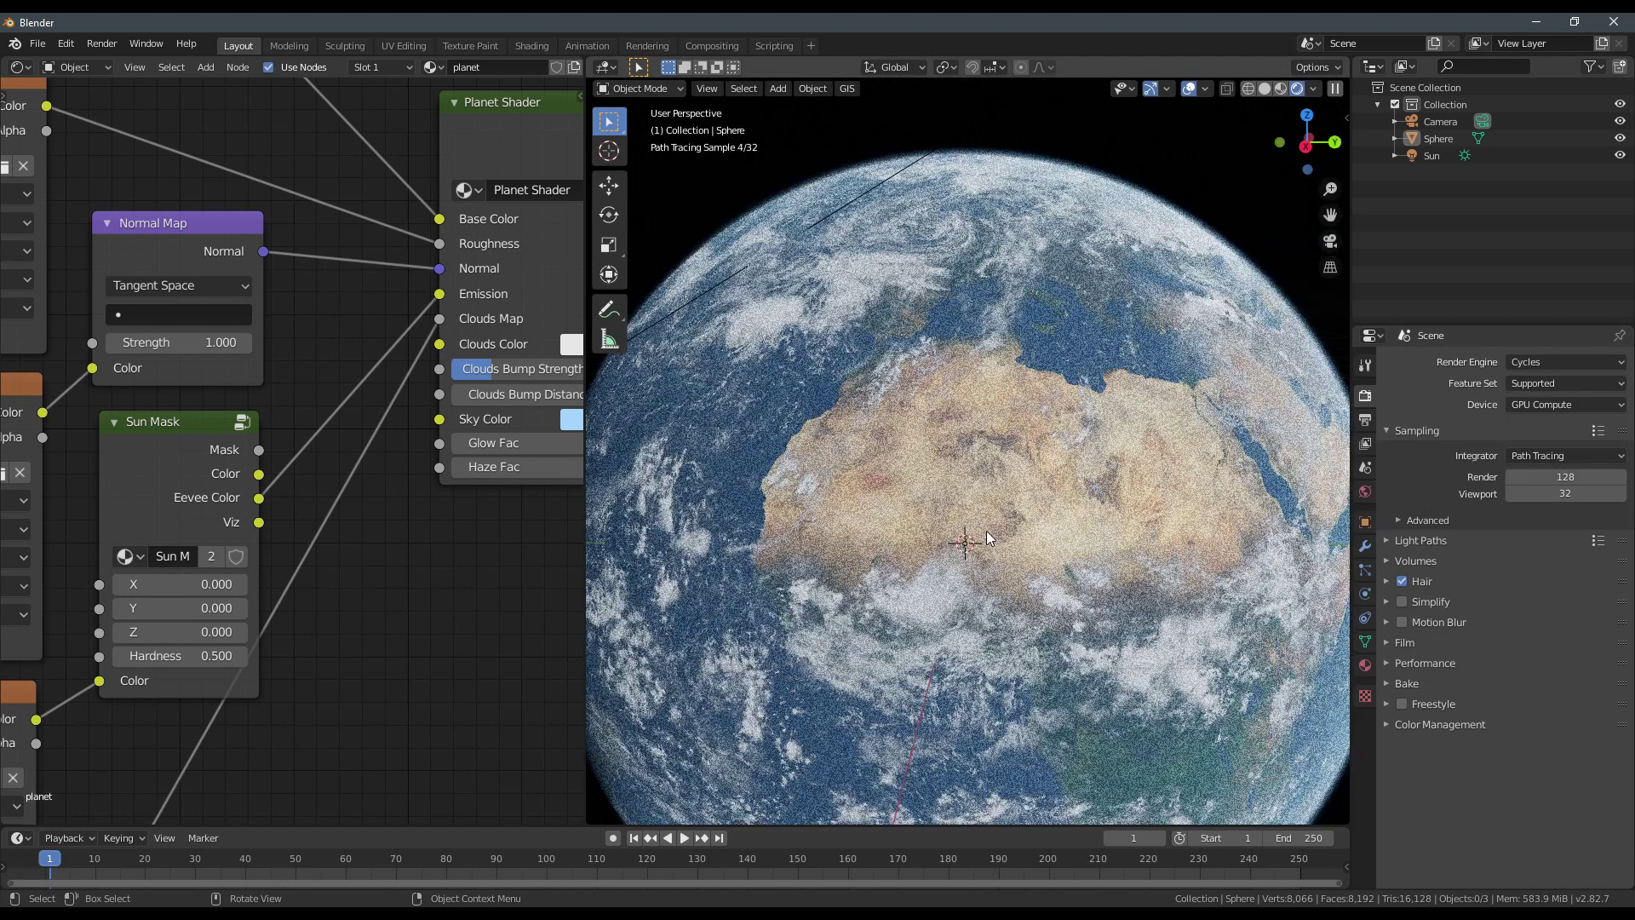
middle_click_drag(819, 537, 1048, 524)
scroll(1048, 524, "down", 3)
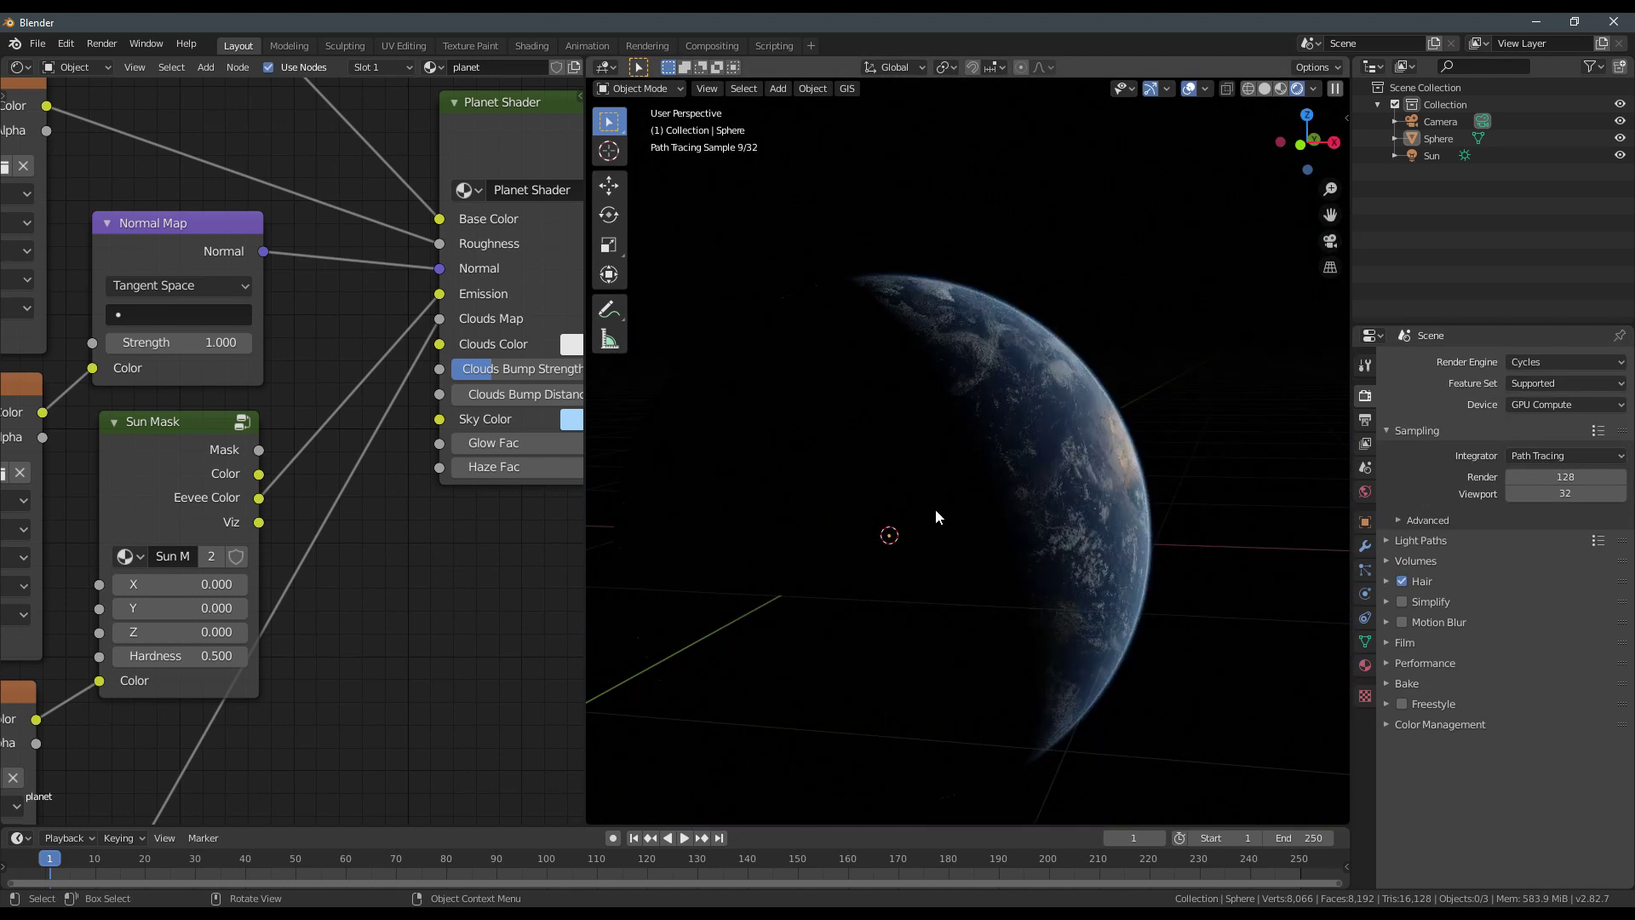
Connect the Sun Mask's Color output to the Planet Shader's Emission input and check the night side in Cycles.
middle_click_drag(889, 535, 700, 538)
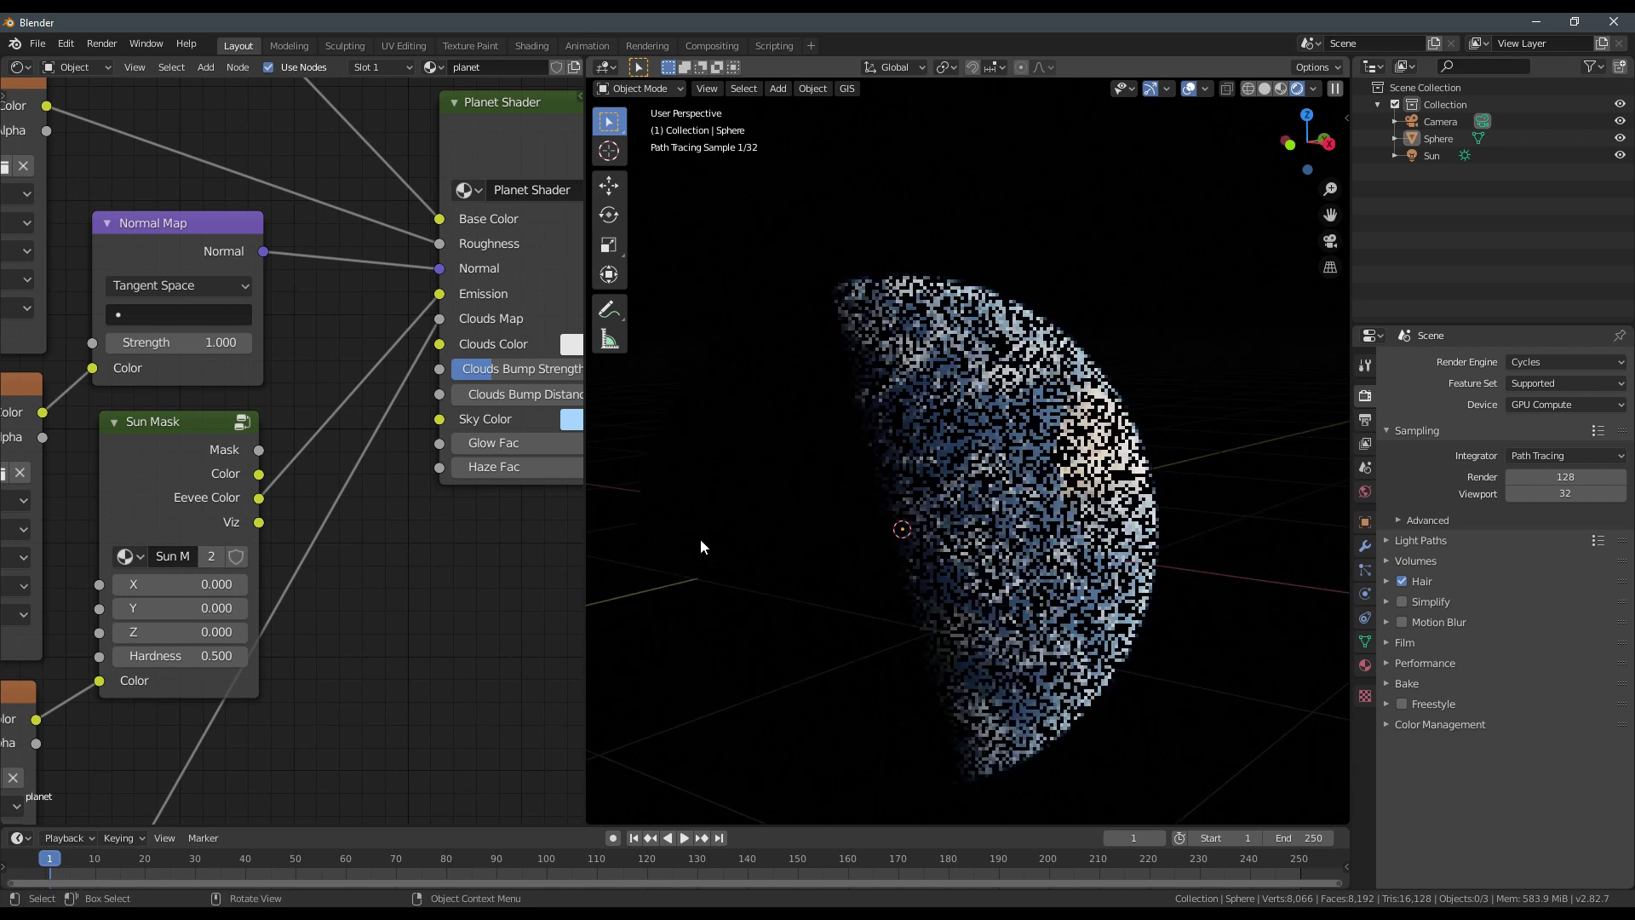
middle_click_drag(163, 473, 190, 503)
left_click_drag(190, 503, 171, 524)
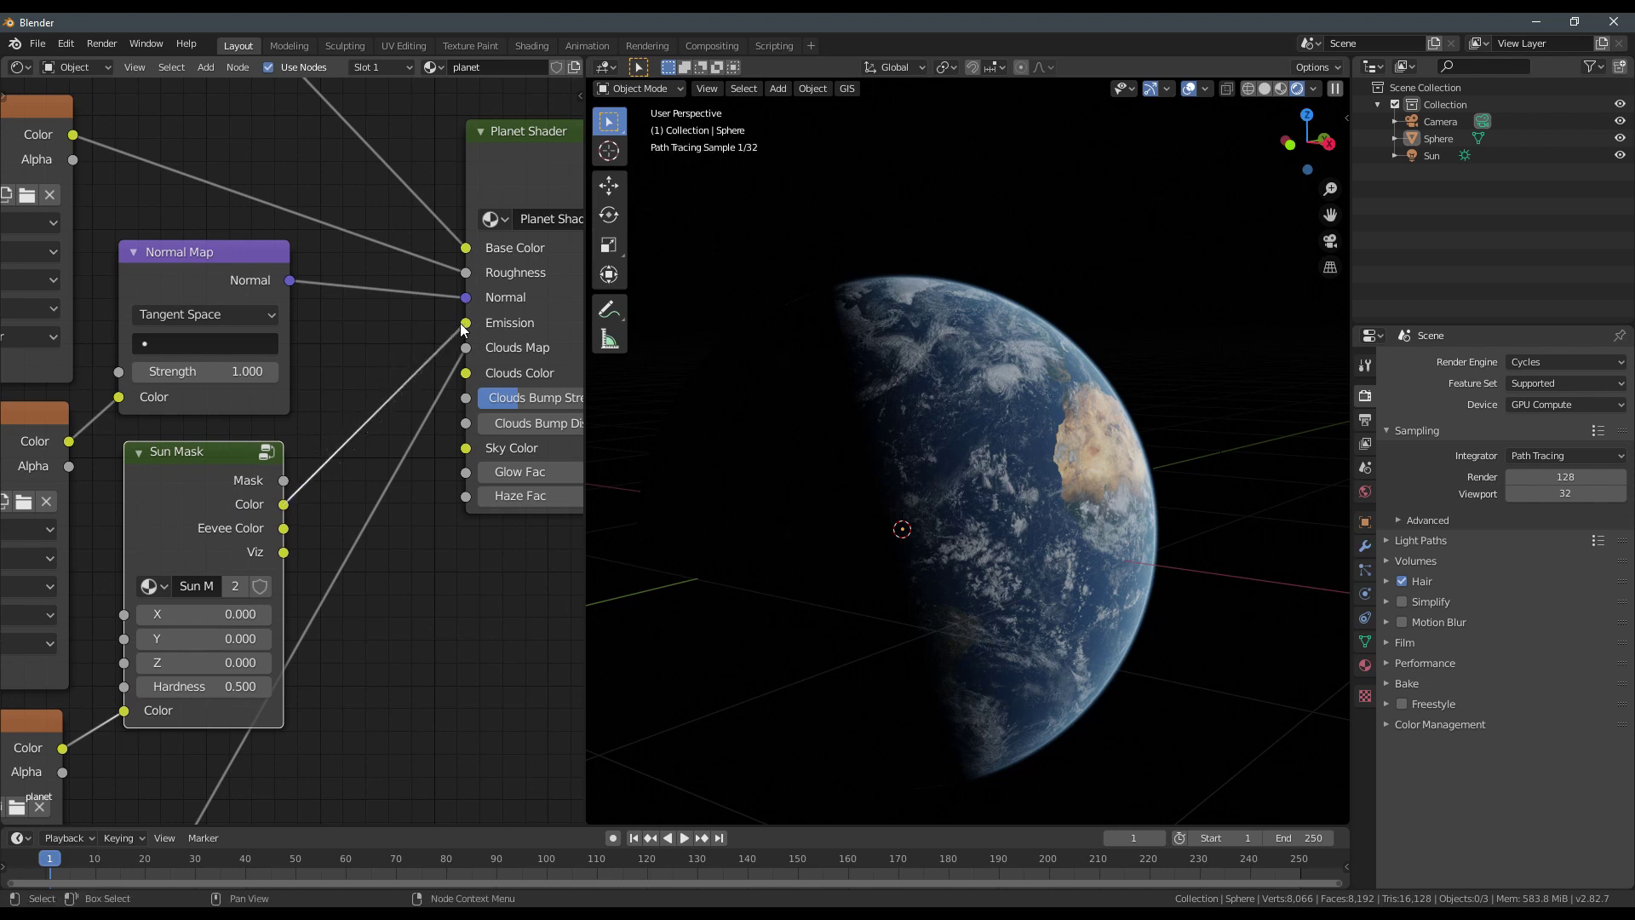
scroll(937, 518, "down", 4)
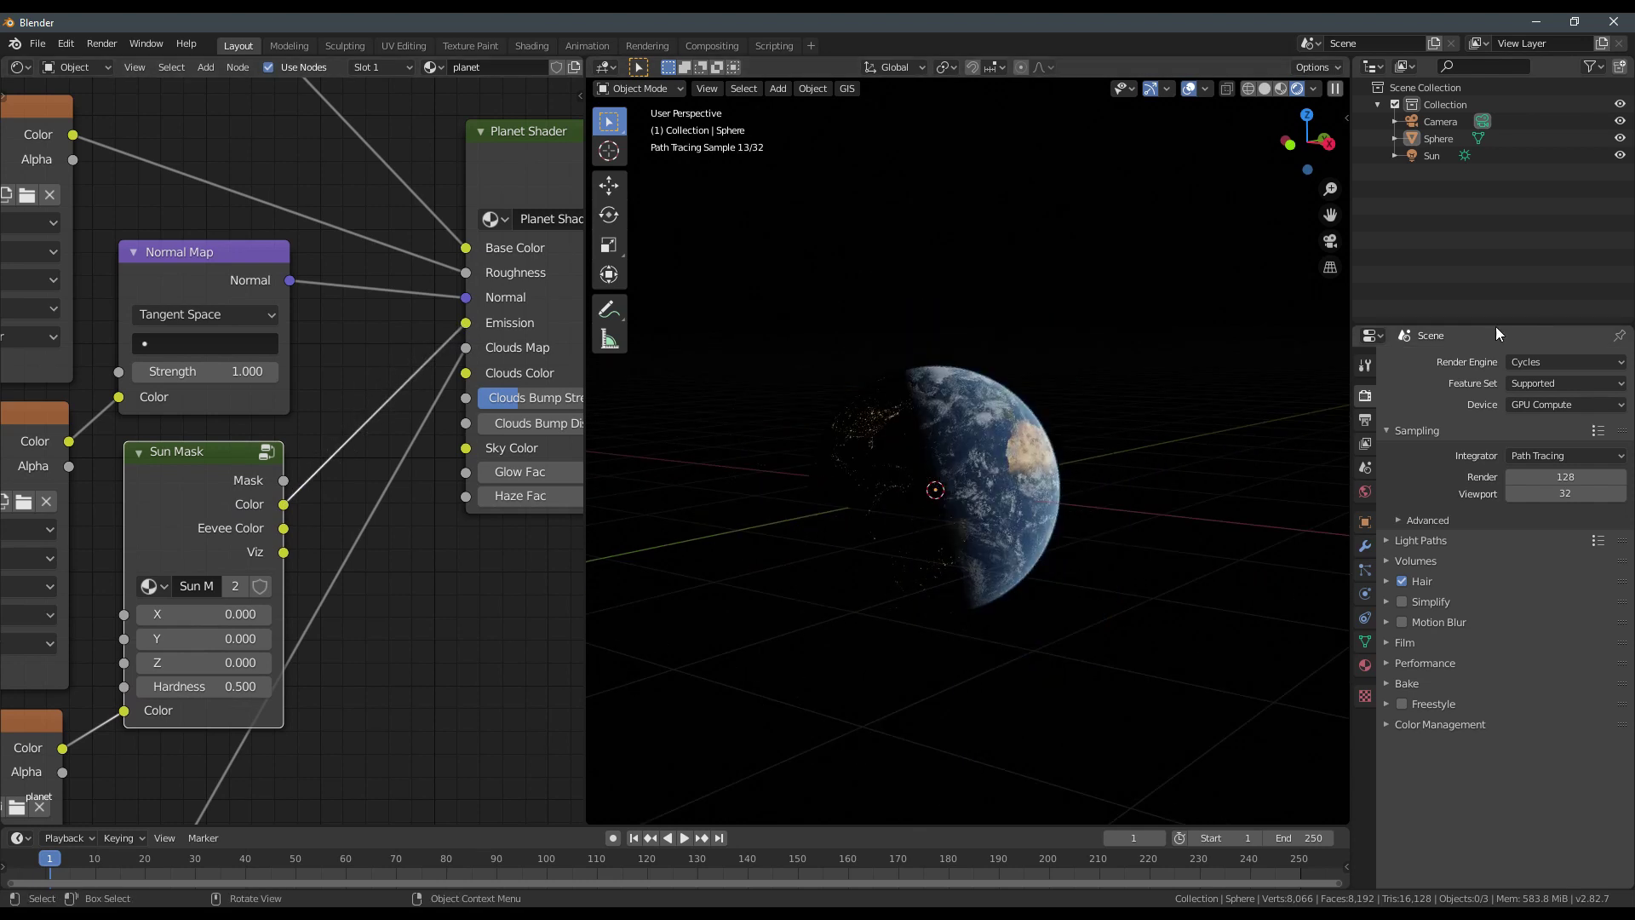
Switch the render engine to Eevee and connect the Sun Mask's Eevee Color output to the Planet Shader's Emission input.
left_click(1527, 362)
left_click(1509, 383)
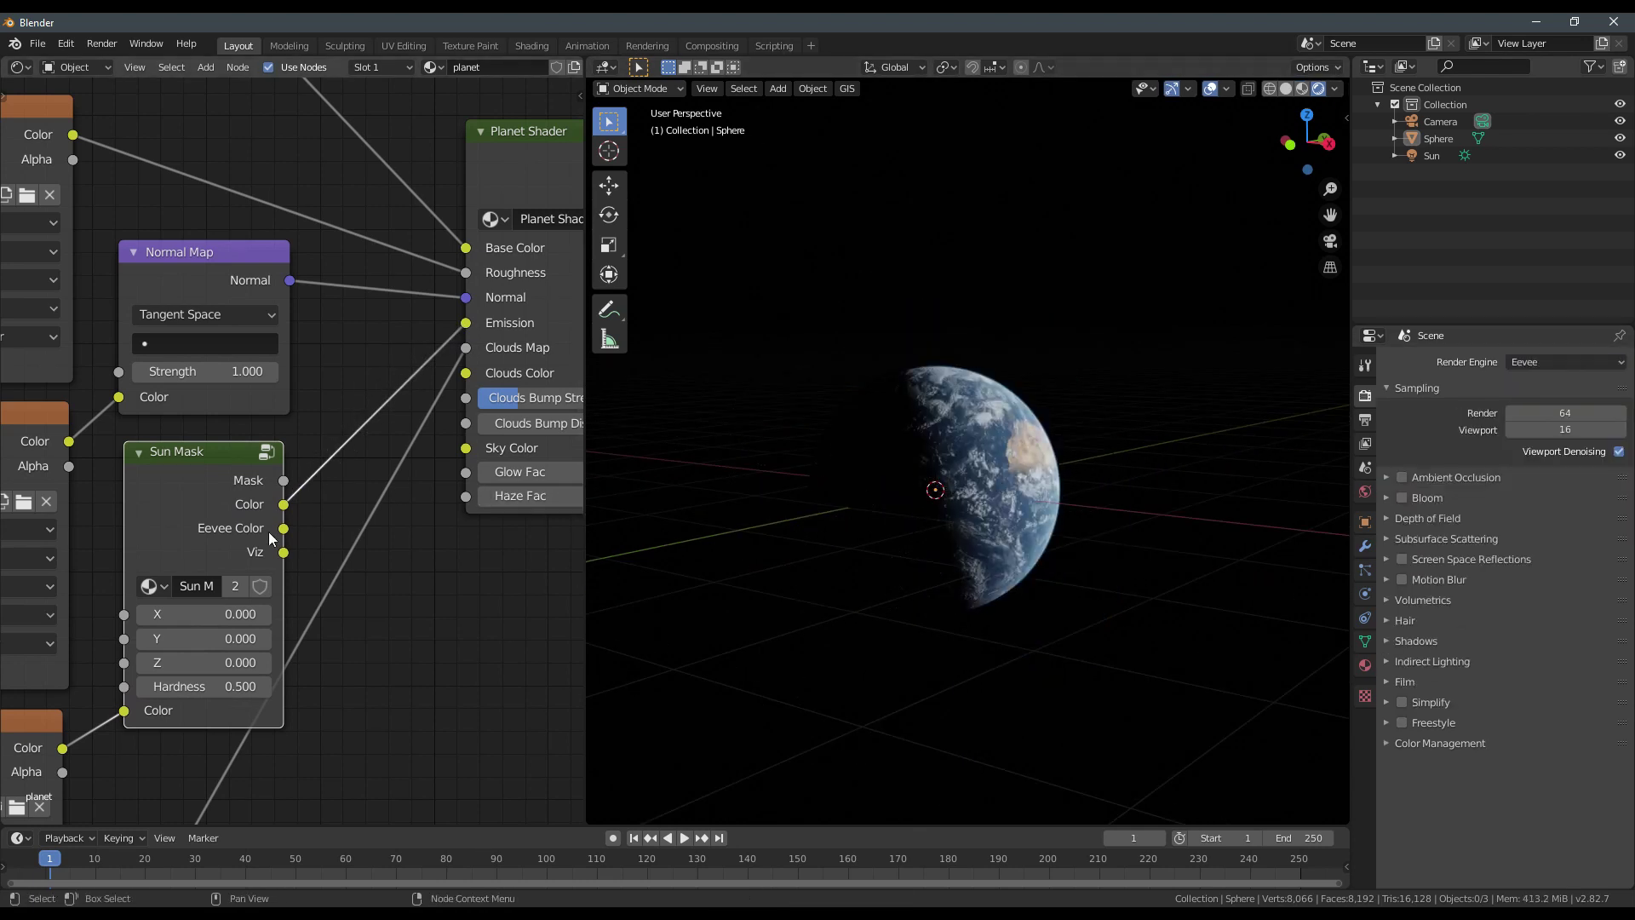
left_click_drag(283, 528, 465, 343)
Add a point light and move it beside the planet's night side.
middle_click_drag(894, 474, 949, 481)
scroll(949, 482, "up", 2)
key("shift+a")
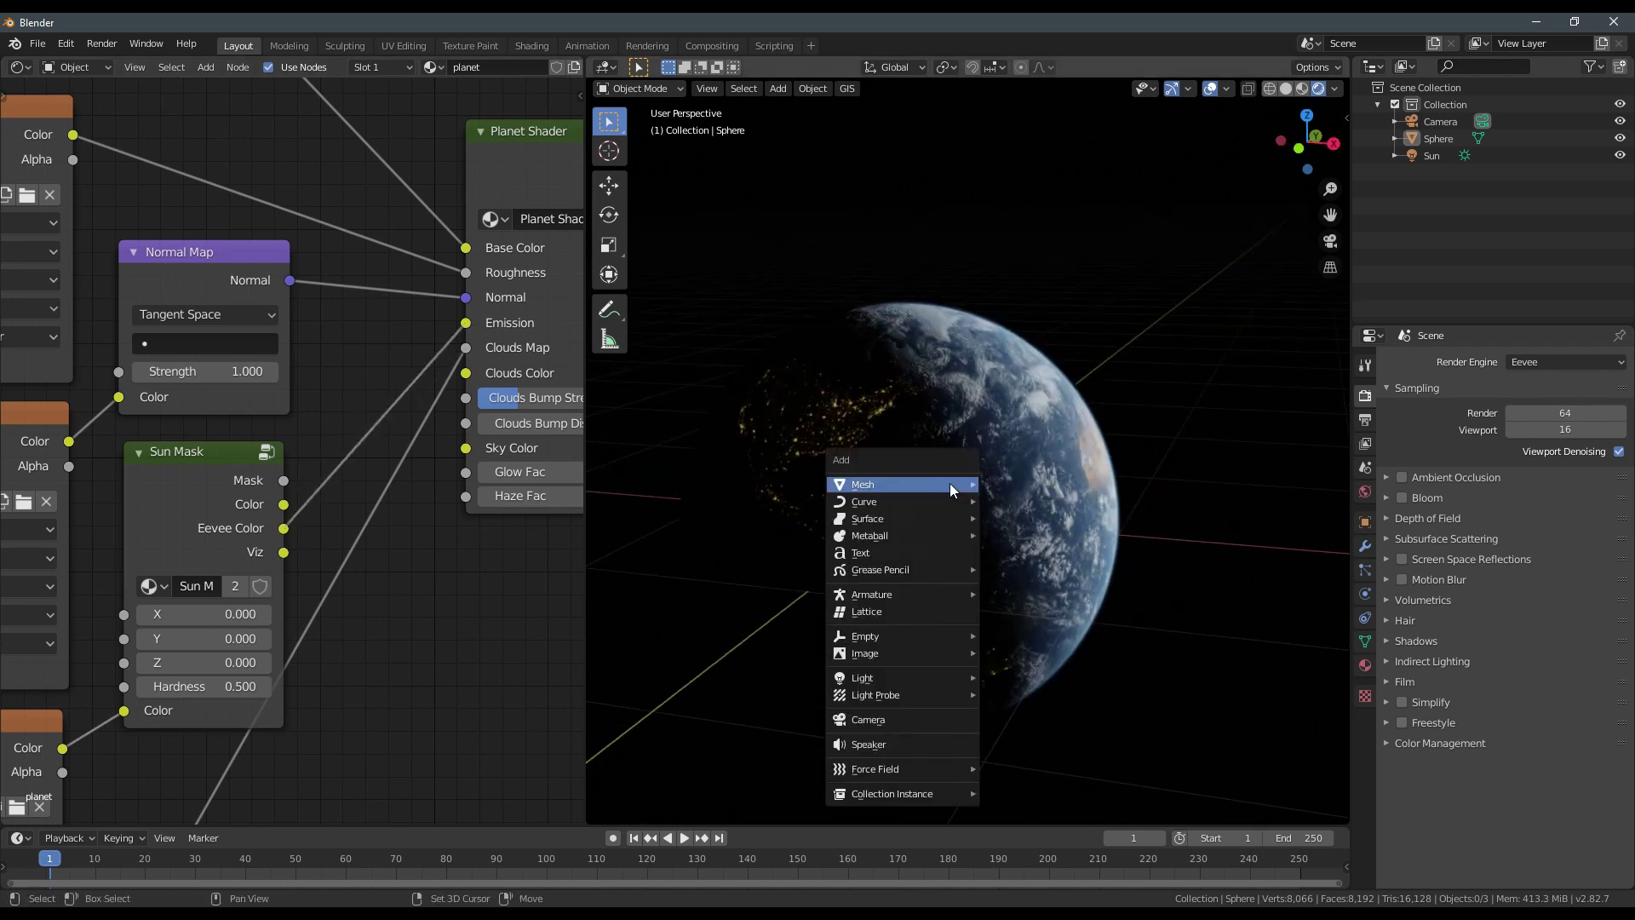
mouse_move(893, 682)
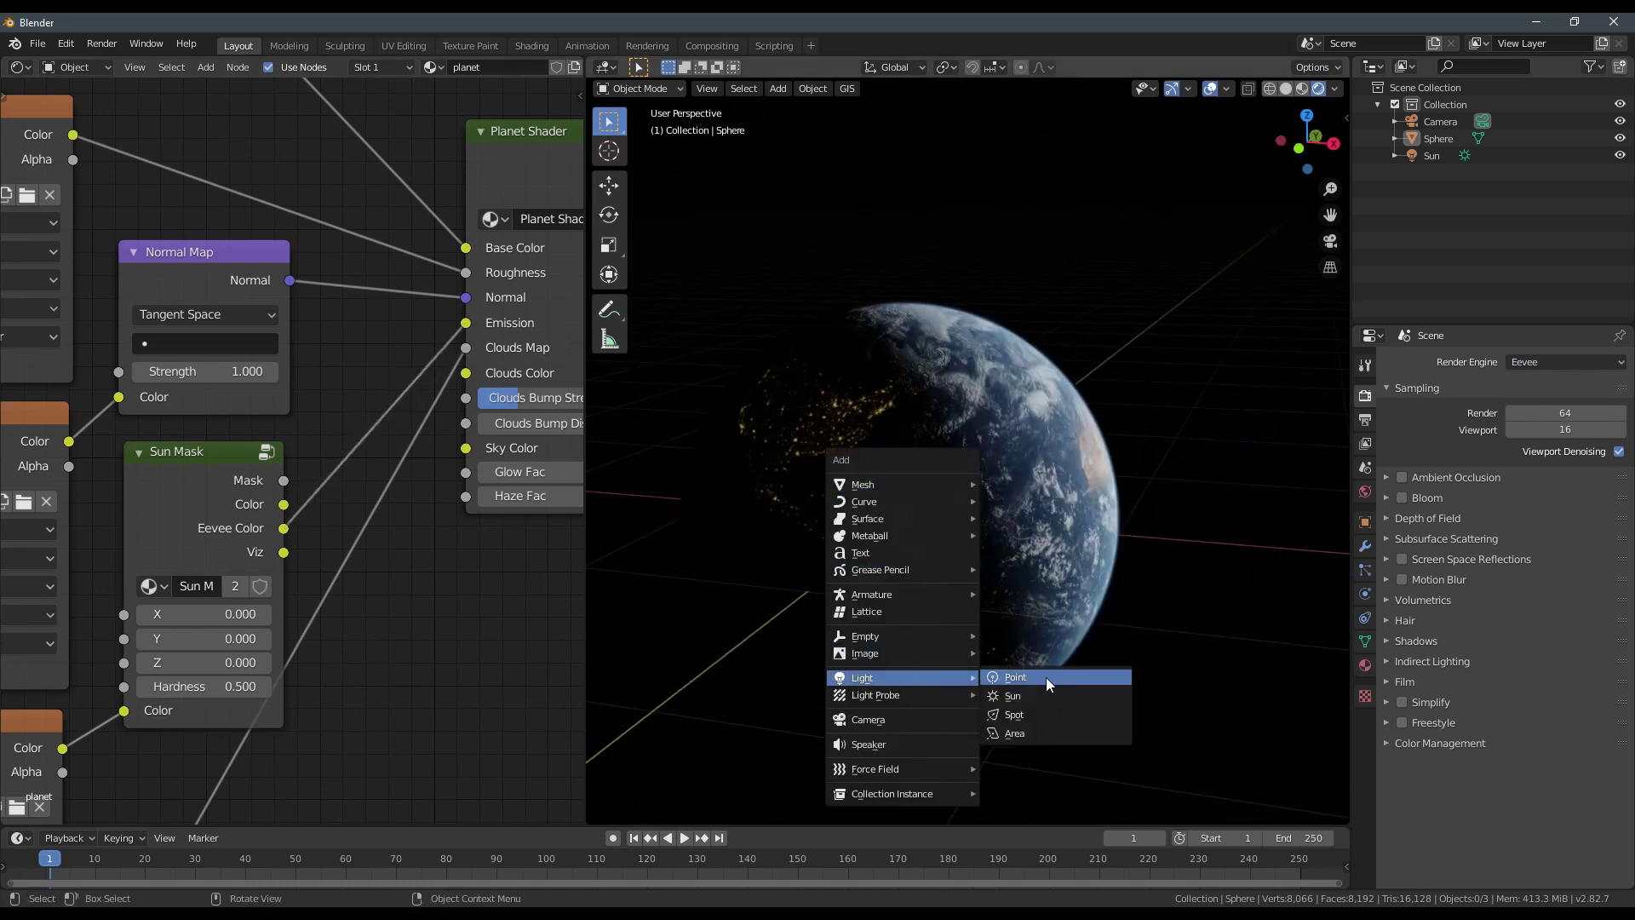
left_click(1046, 677)
key("g")
left_click(860, 419)
Reposition the point light around the planet's night side to test how the city lights are masked.
middle_click_drag(860, 420, 937, 455)
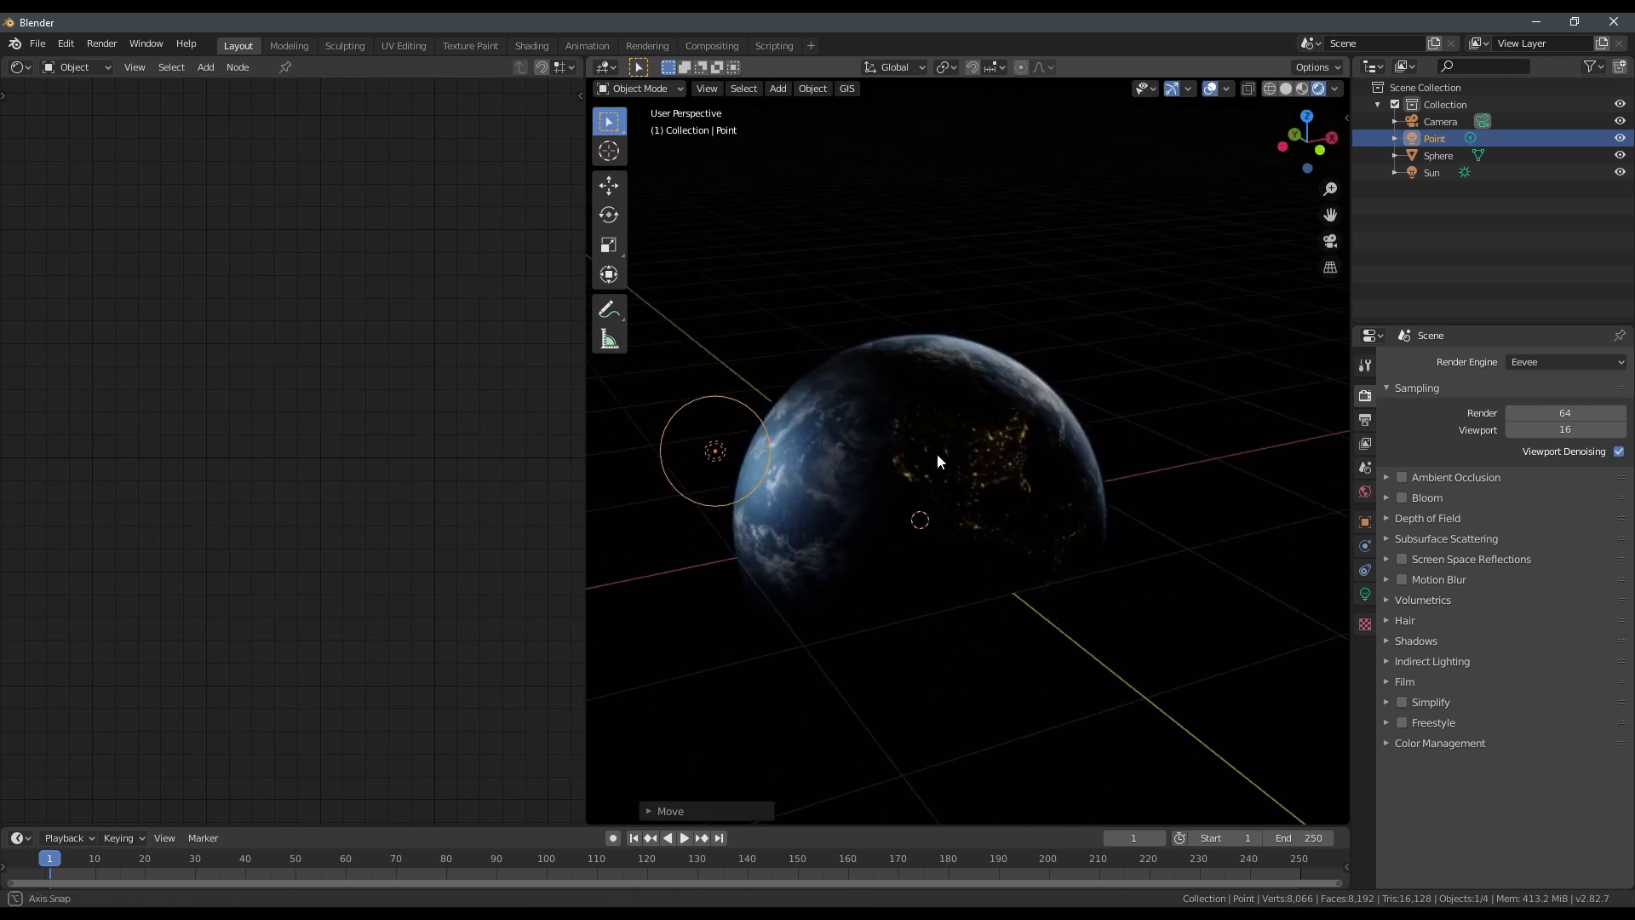
key("g")
left_click(1056, 445)
middle_click_drag(805, 452, 936, 446)
key("g")
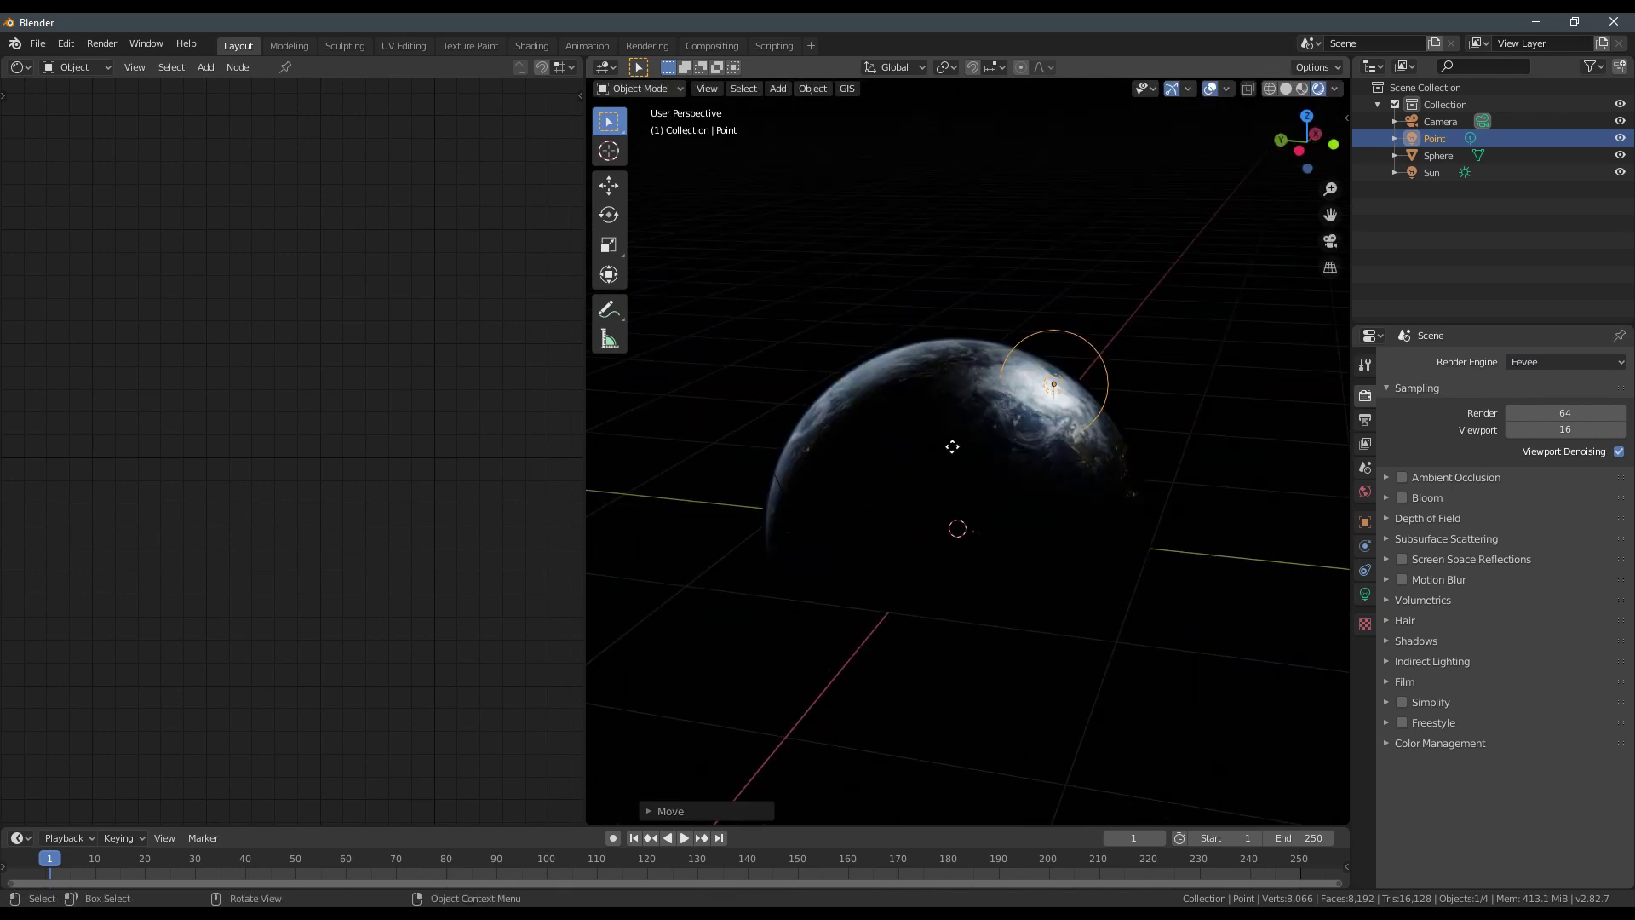
left_click(984, 435)
Inspect the lit surface up close and move the point light sideways, out past the planet's edge.
middle_click_drag(1128, 433, 1051, 444)
scroll(1051, 443, "up", 3)
scroll(939, 511, "up", 1, "alt")
middle_click_drag(936, 576, 861, 490)
middle_click_drag(807, 396, 1107, 405)
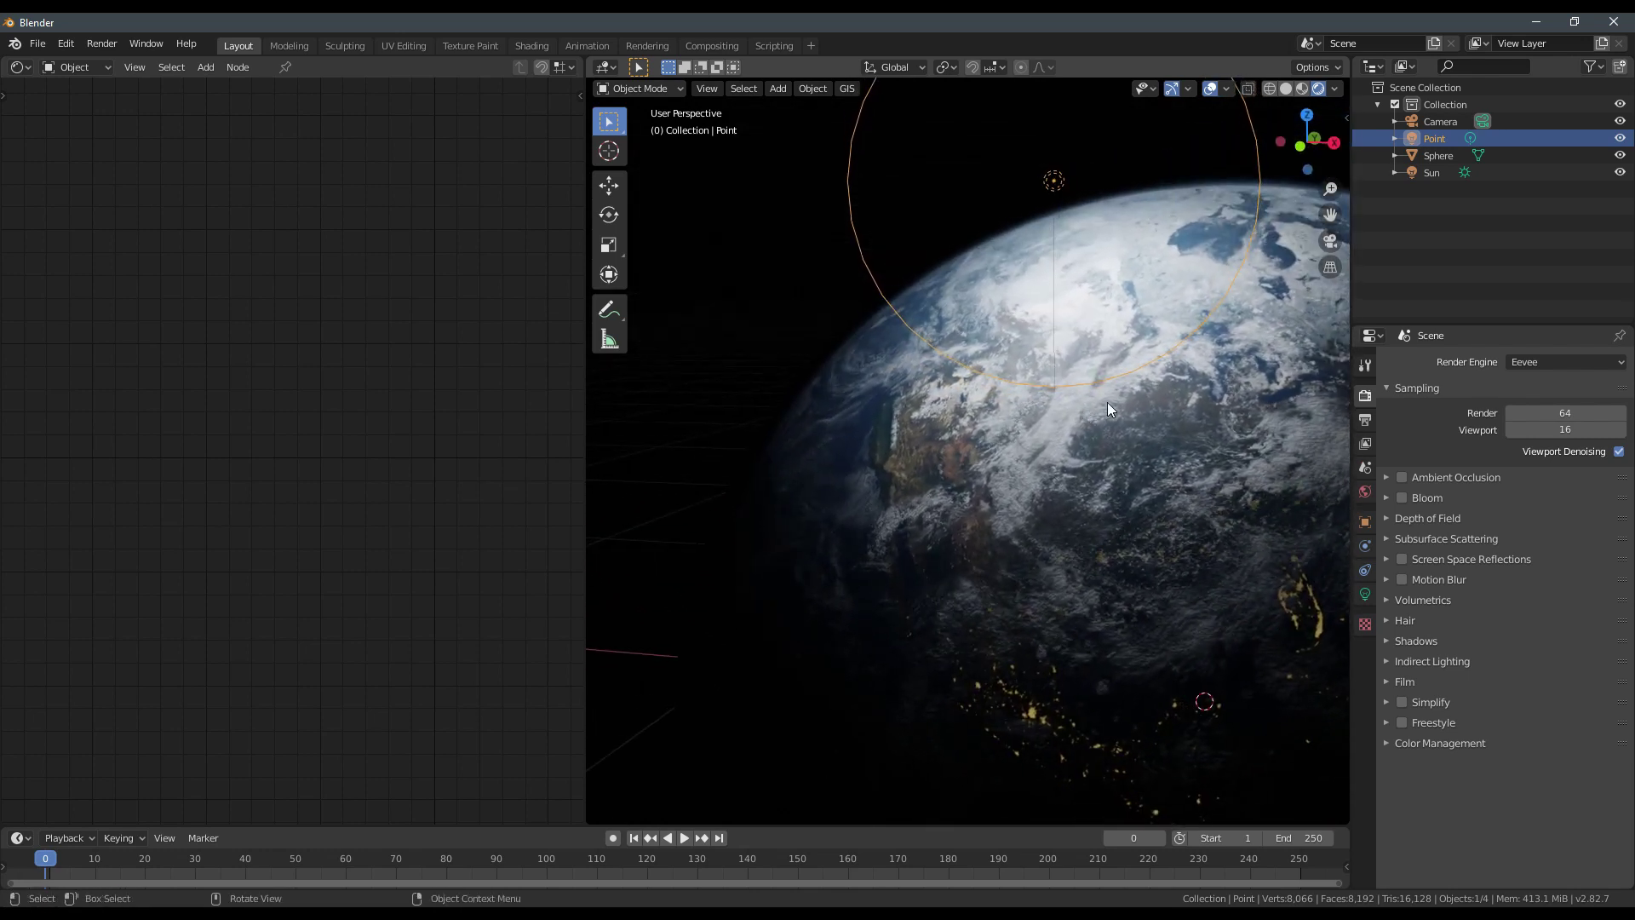
key("g")
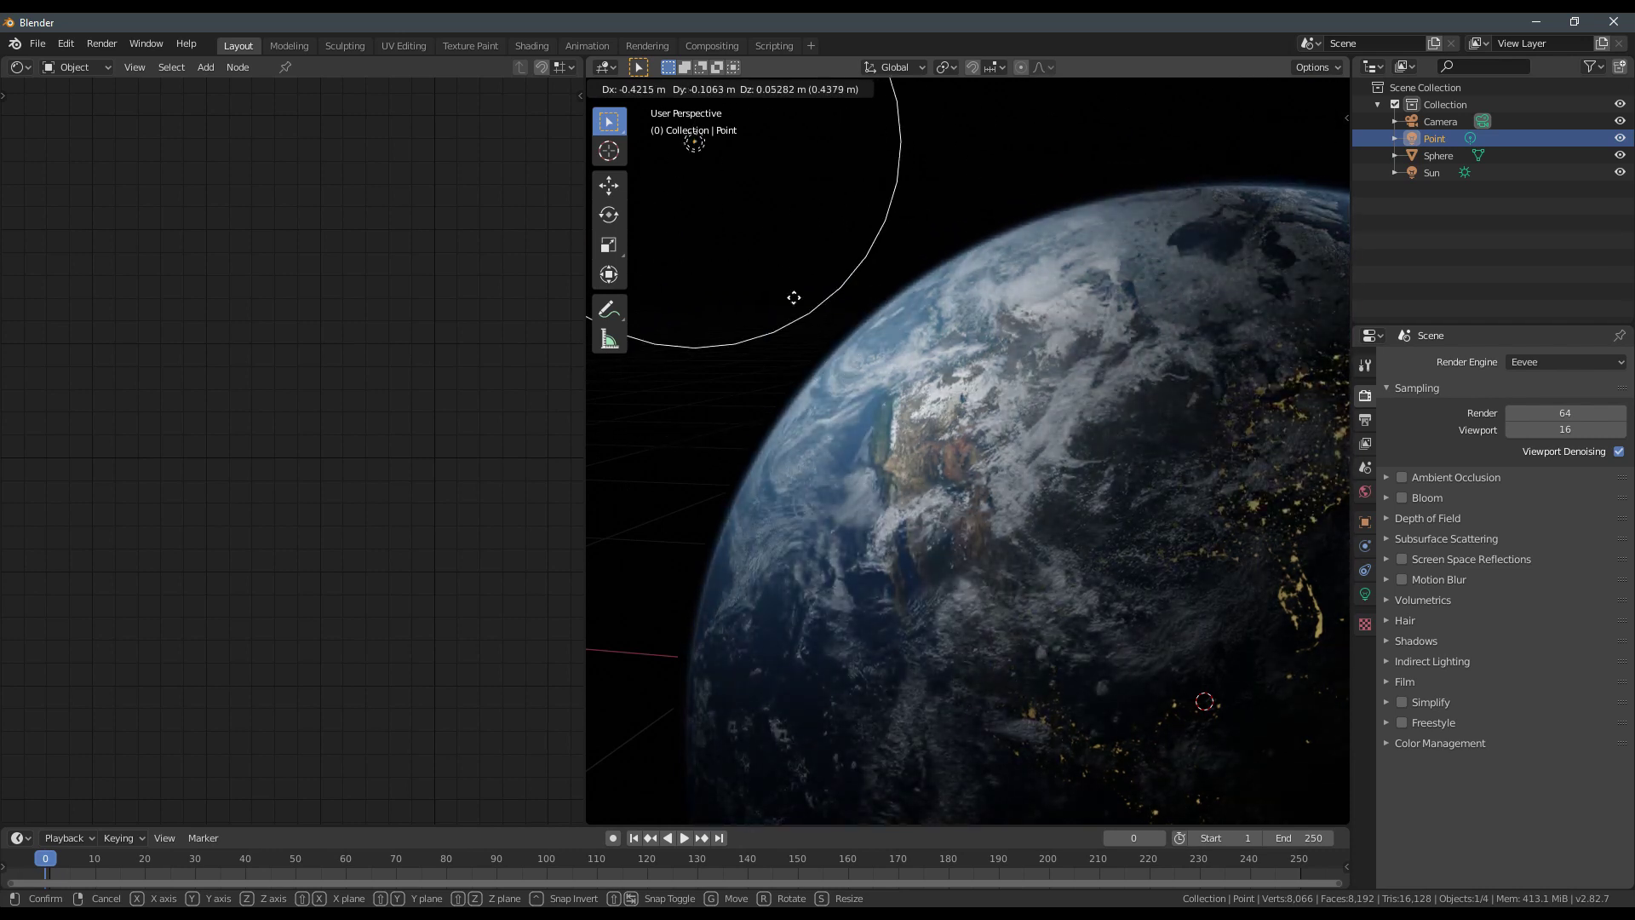
left_click(726, 327)
Delete the point light, then select the planet sphere and frame it in the viewport.
scroll(893, 400, "down", 4)
middle_click_drag(894, 401, 901, 458)
scroll(942, 468, "down", 1)
scroll(901, 459, "down", 1)
key("x")
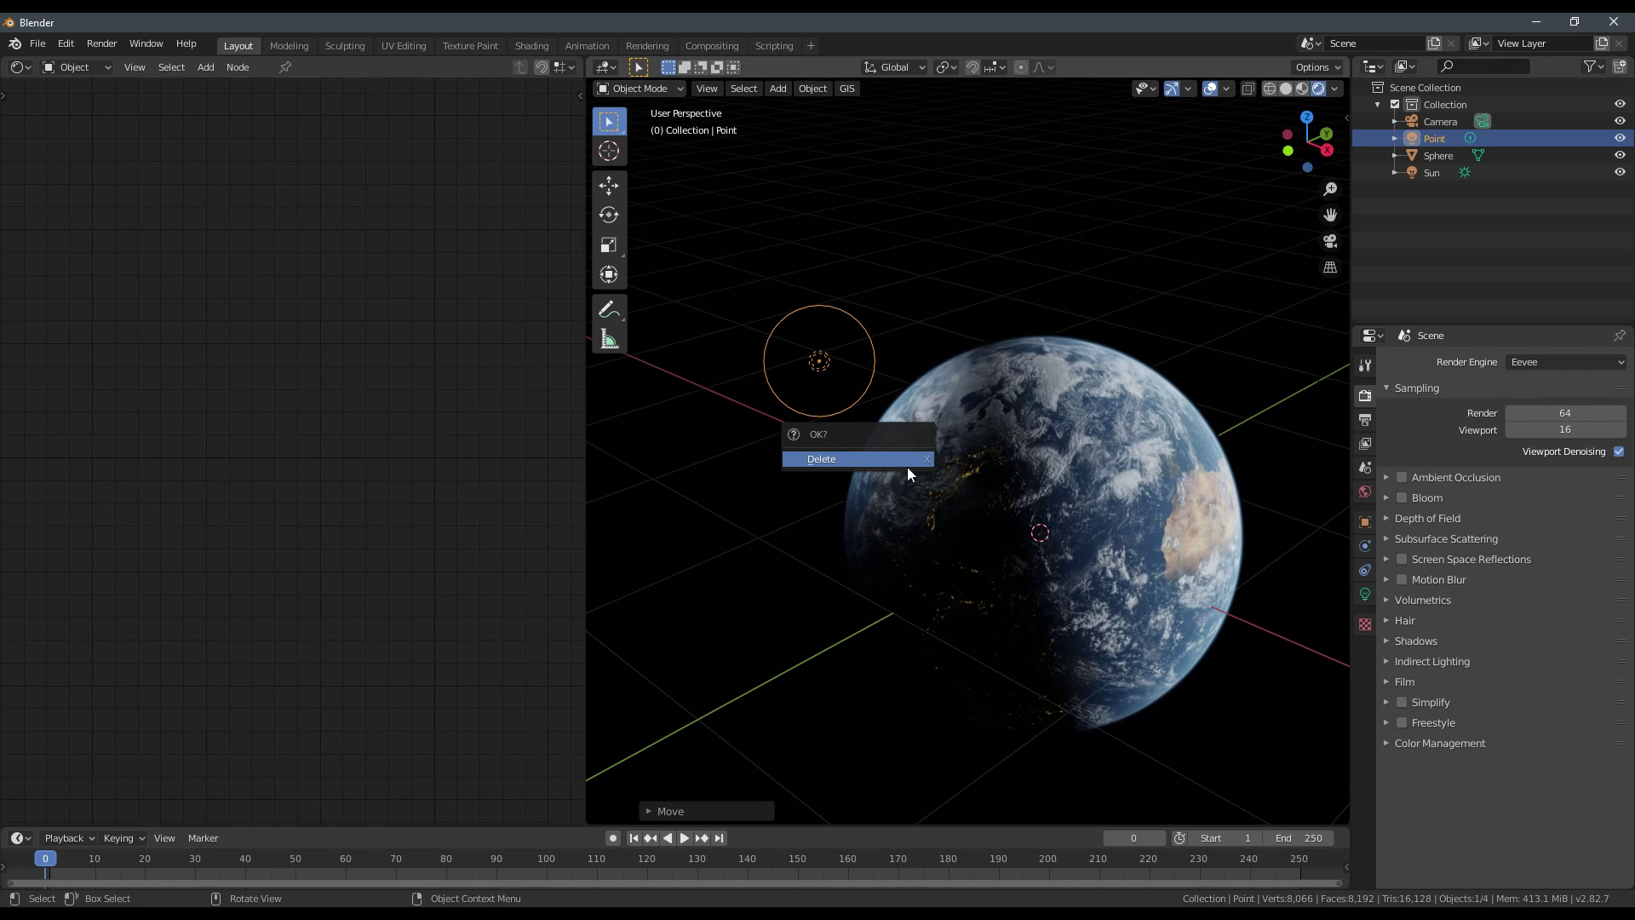
left_click(907, 467)
left_click(1016, 542)
key("KP_Decimal")
scroll(1055, 506, "down", 2)
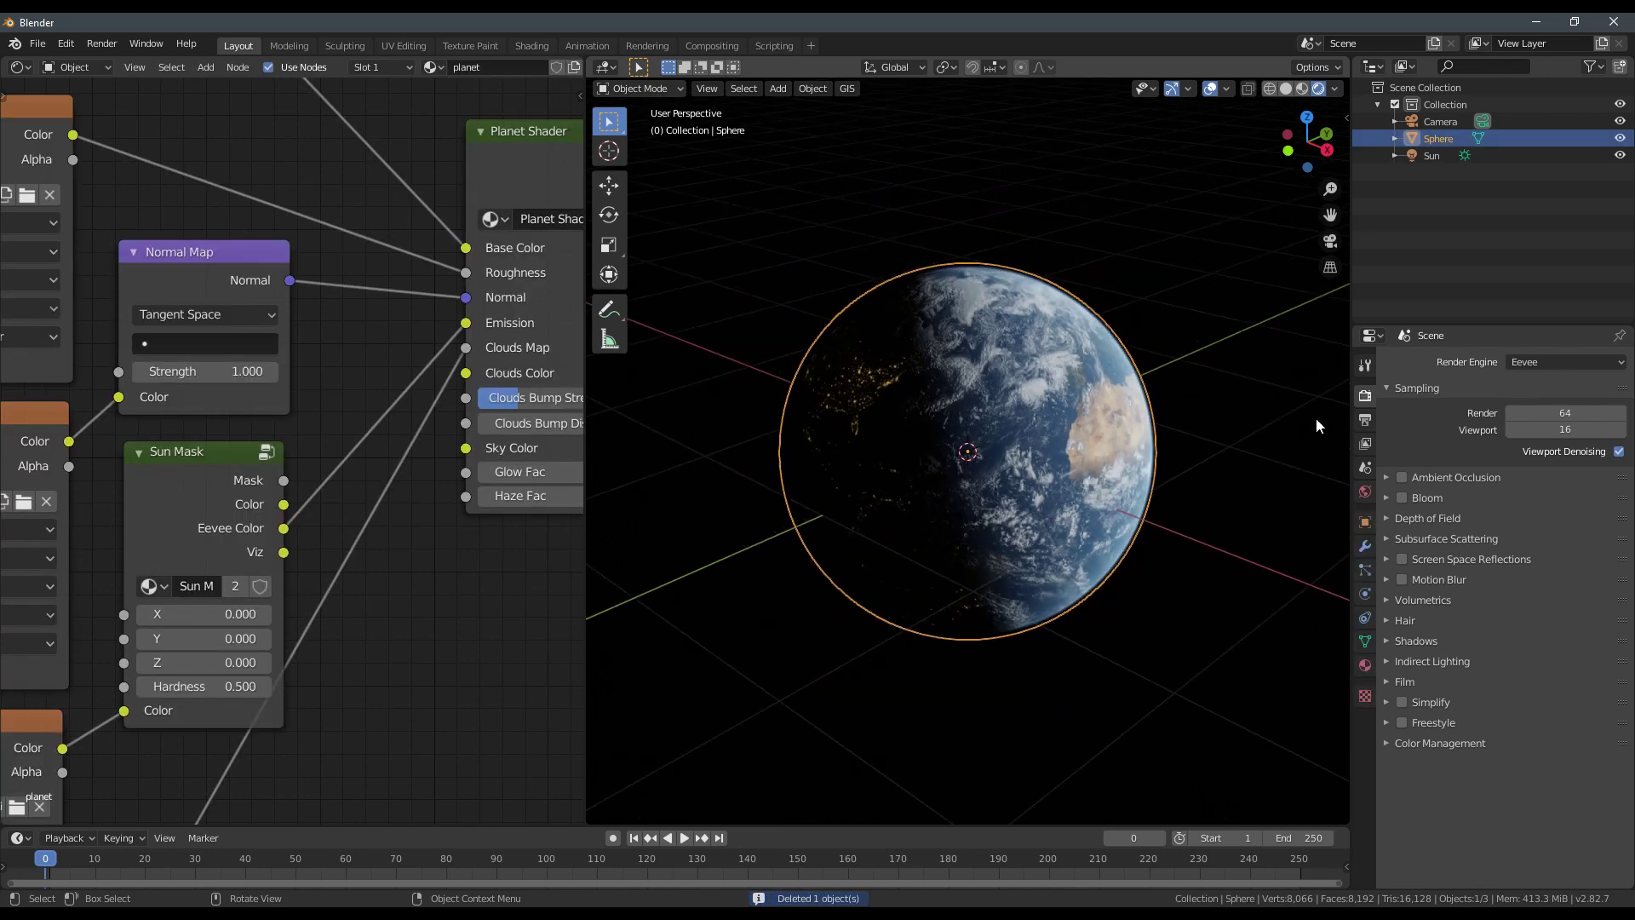
Switch the render engine to Cycles and back to Eevee, comparing the city lights with the Sun Mask setup.
left_click(1527, 363)
left_click(1519, 421)
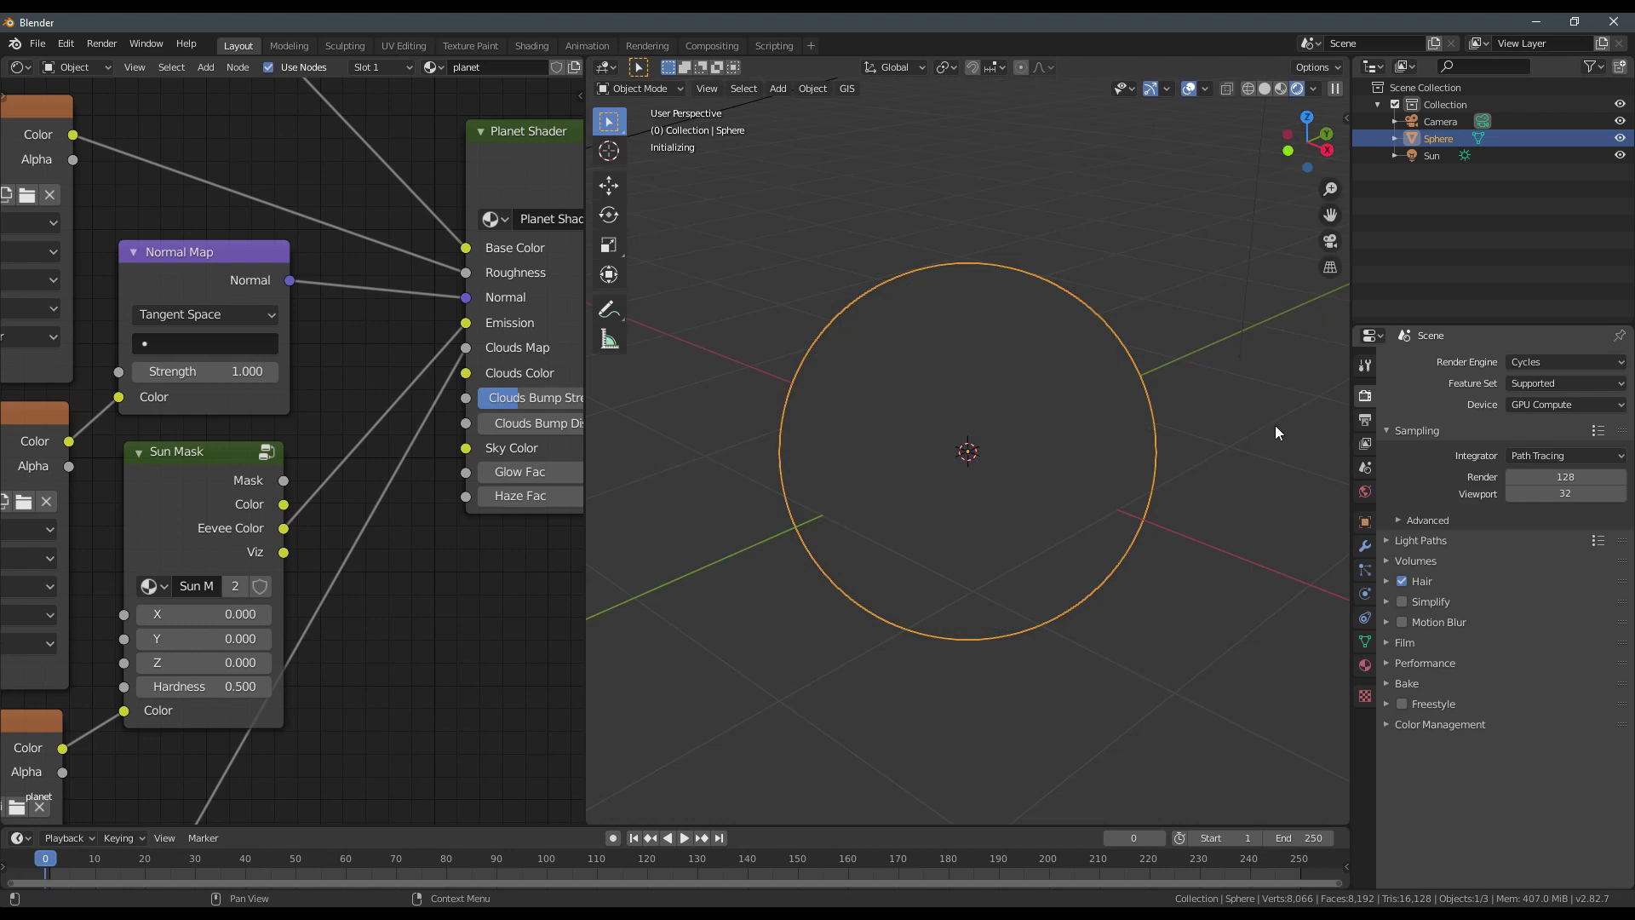
left_click(1550, 362)
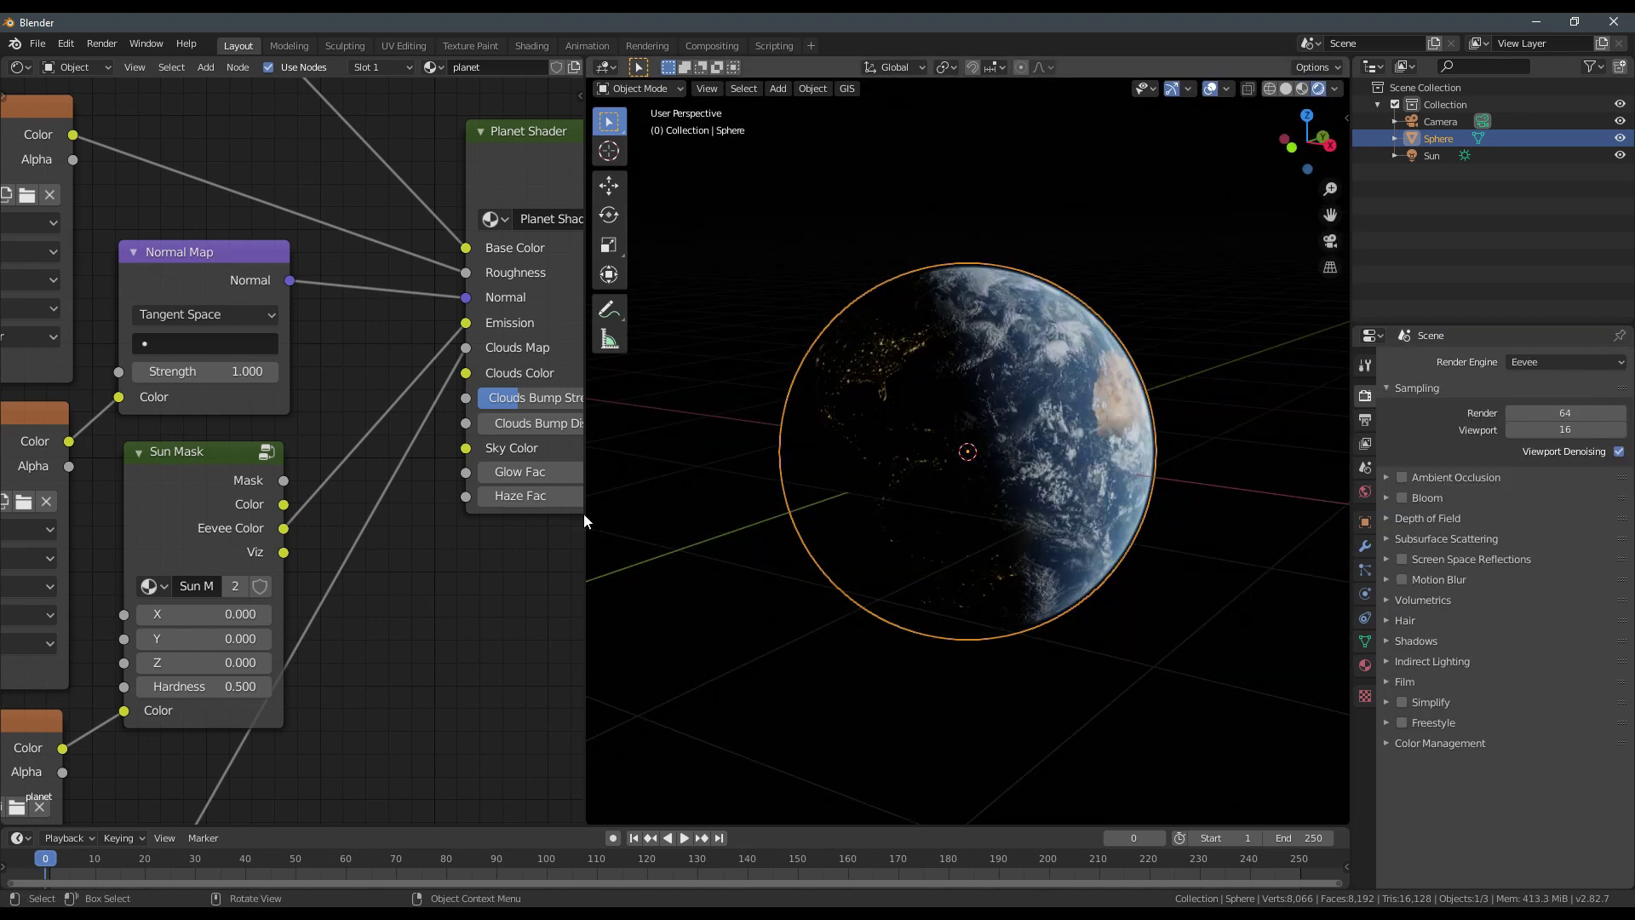
scroll(290, 511, "down", 2)
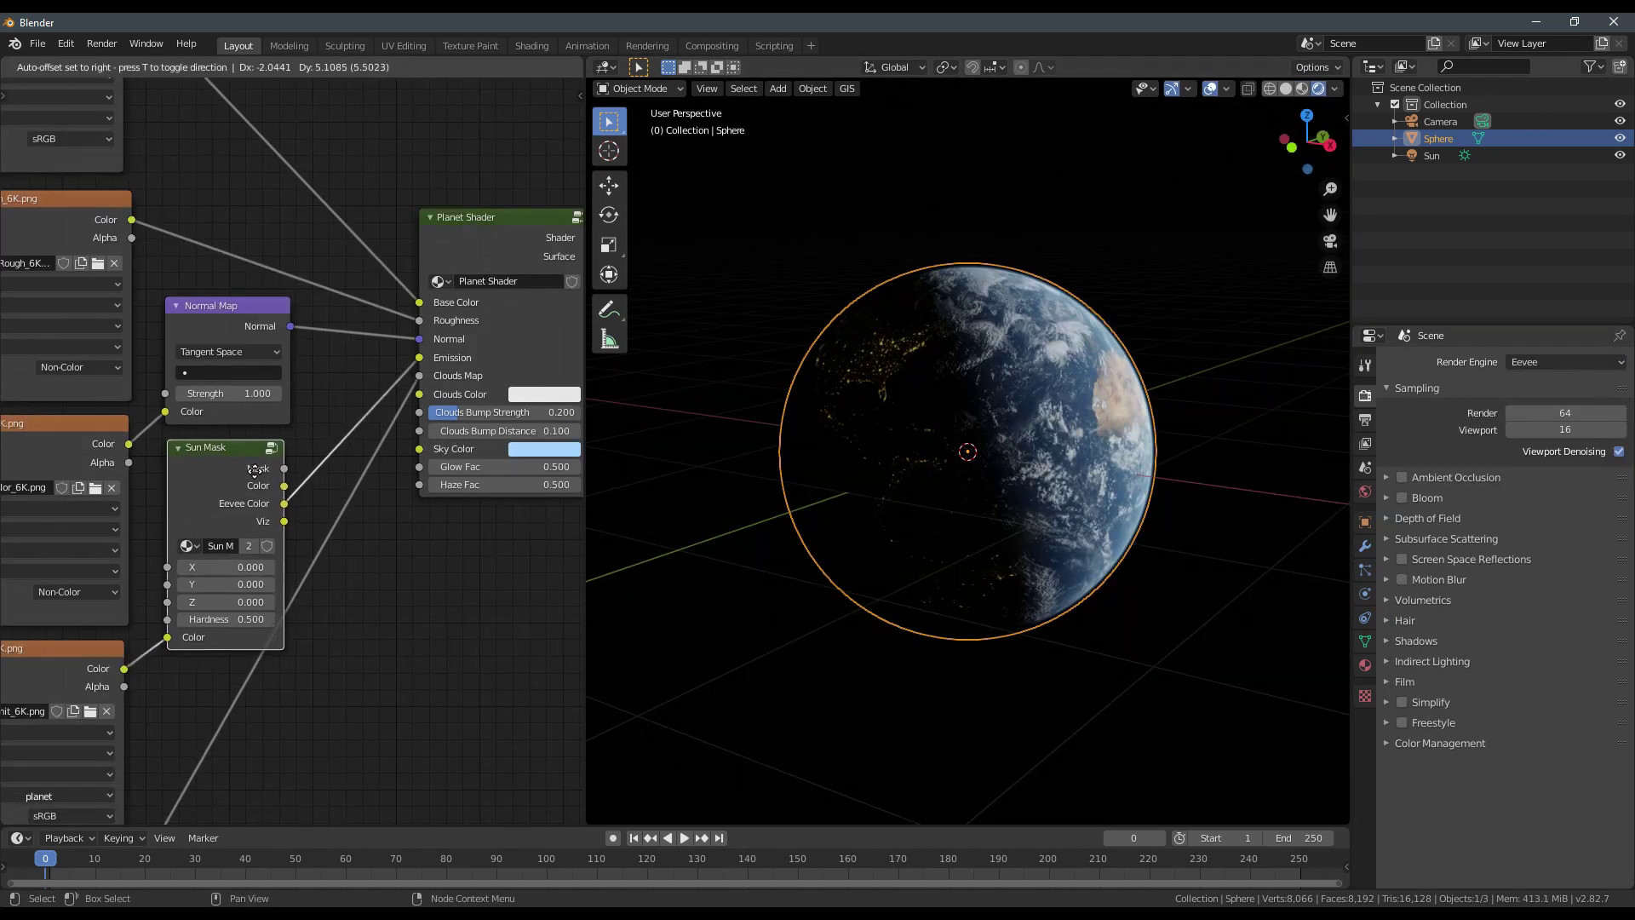
scroll(326, 519, "up", 1)
scroll(322, 485, "up", 1)
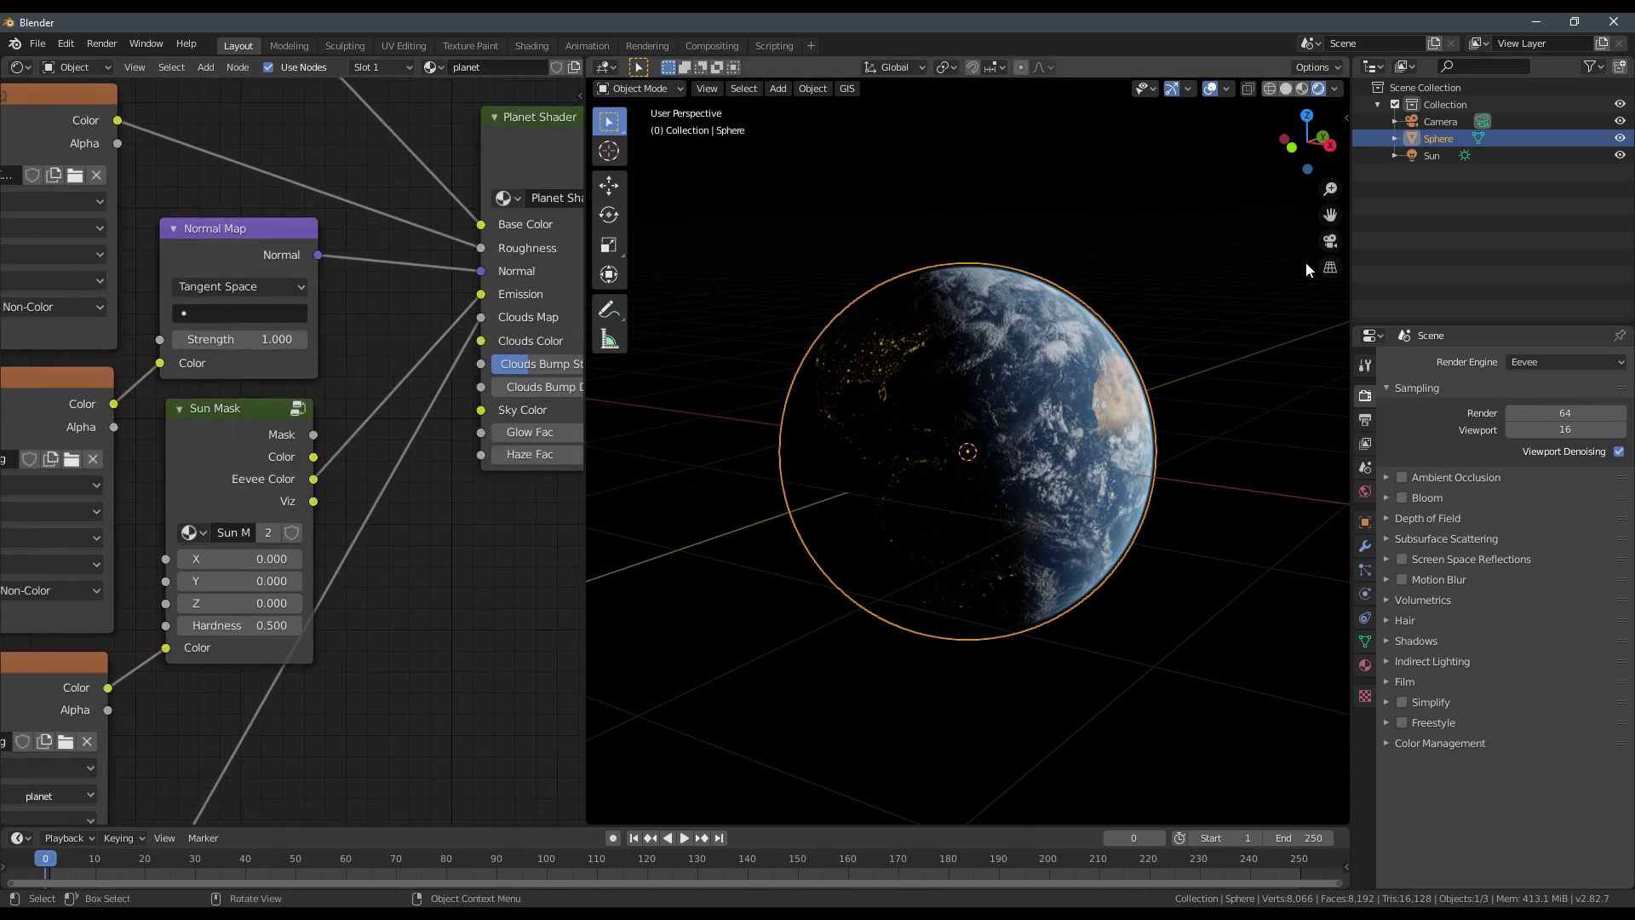
Clear the Sun light's location and rotation so it sits at the origin and points straight down.
scroll(1271, 225, "down", 5)
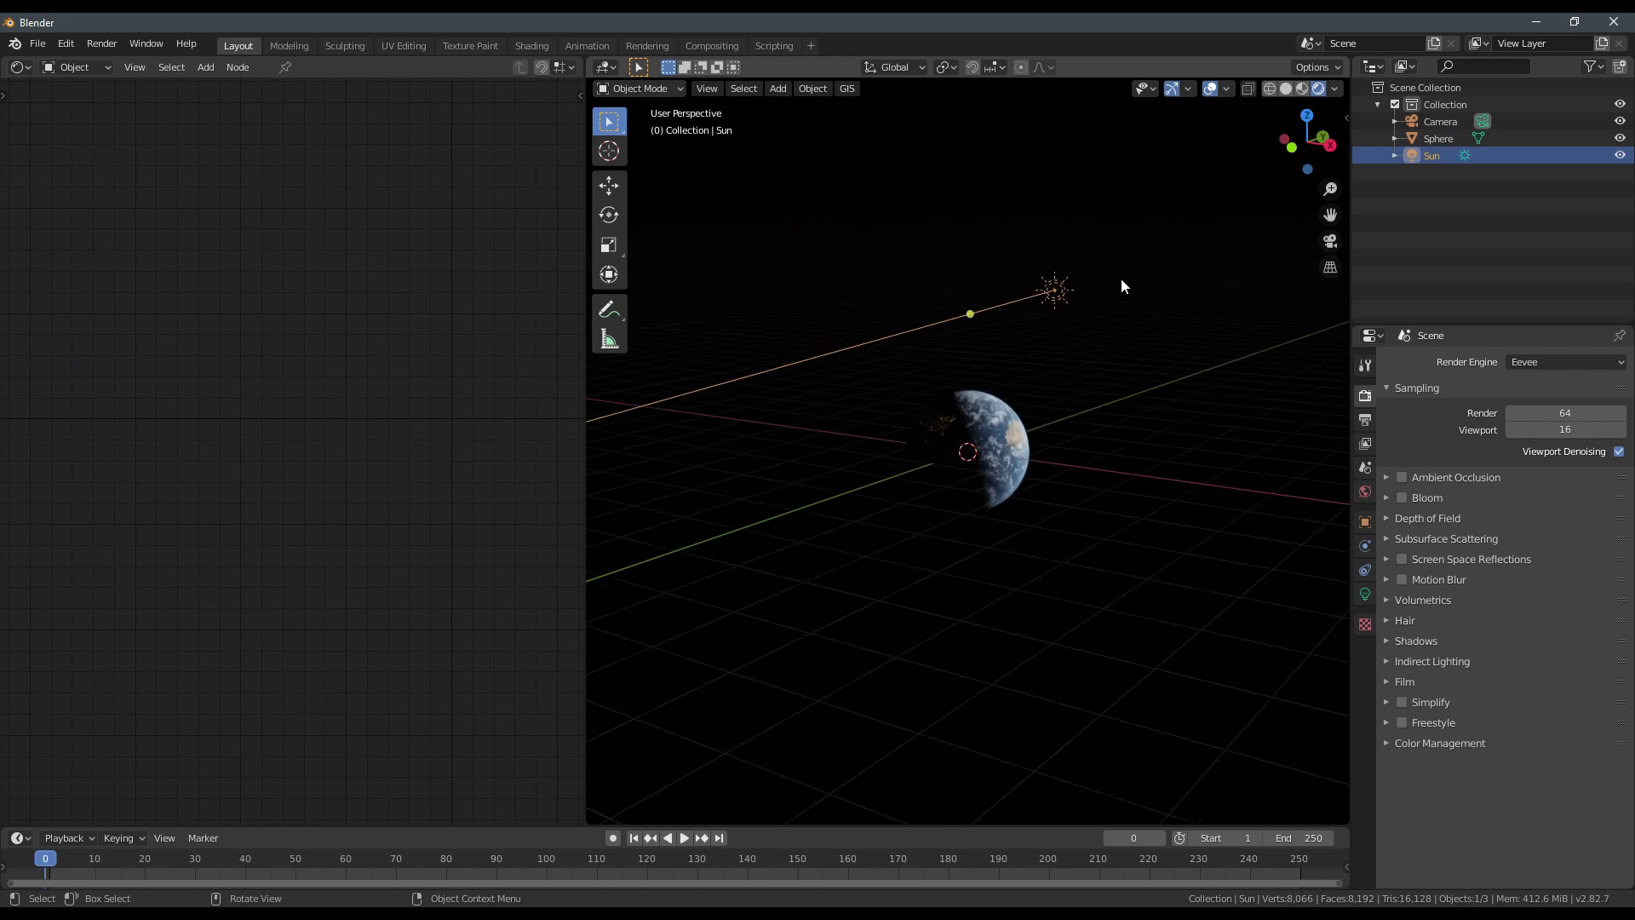
scroll(1077, 322, "up", 3)
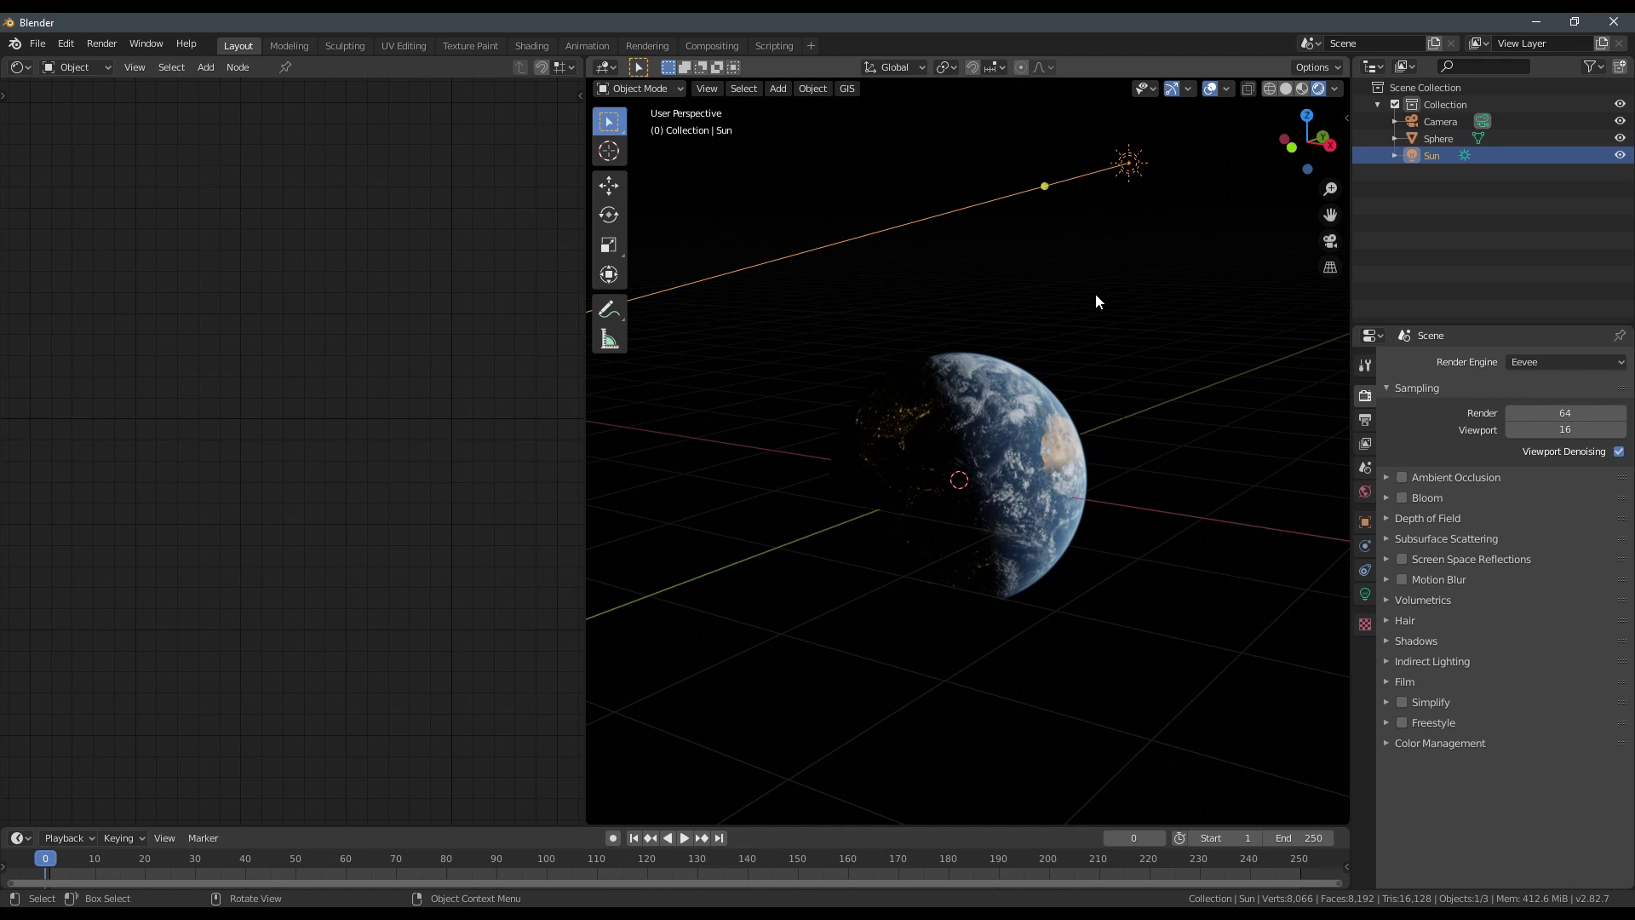
key("alt+g")
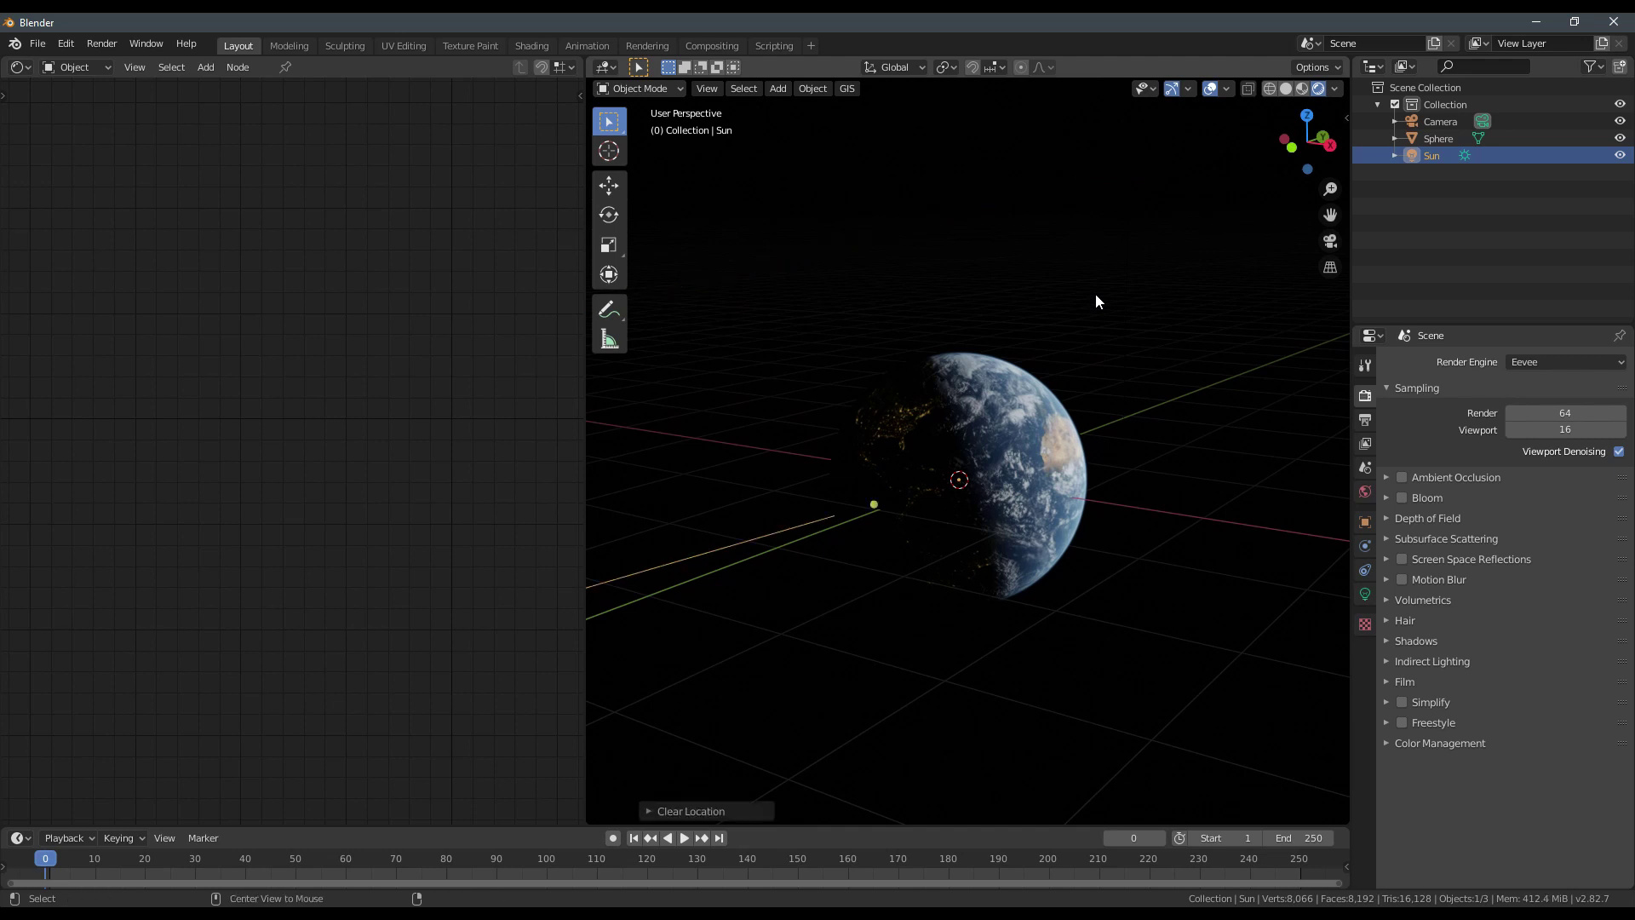
key("alt+r")
scroll(1028, 634, "up", 5)
mouse_move(1025, 637)
middle_mouse_down()
mouse_move(949, 656)
mouse_move(1031, 625)
middle_mouse_up()
scroll(950, 656, "down", 2)
scroll(1008, 620, "down", 2)
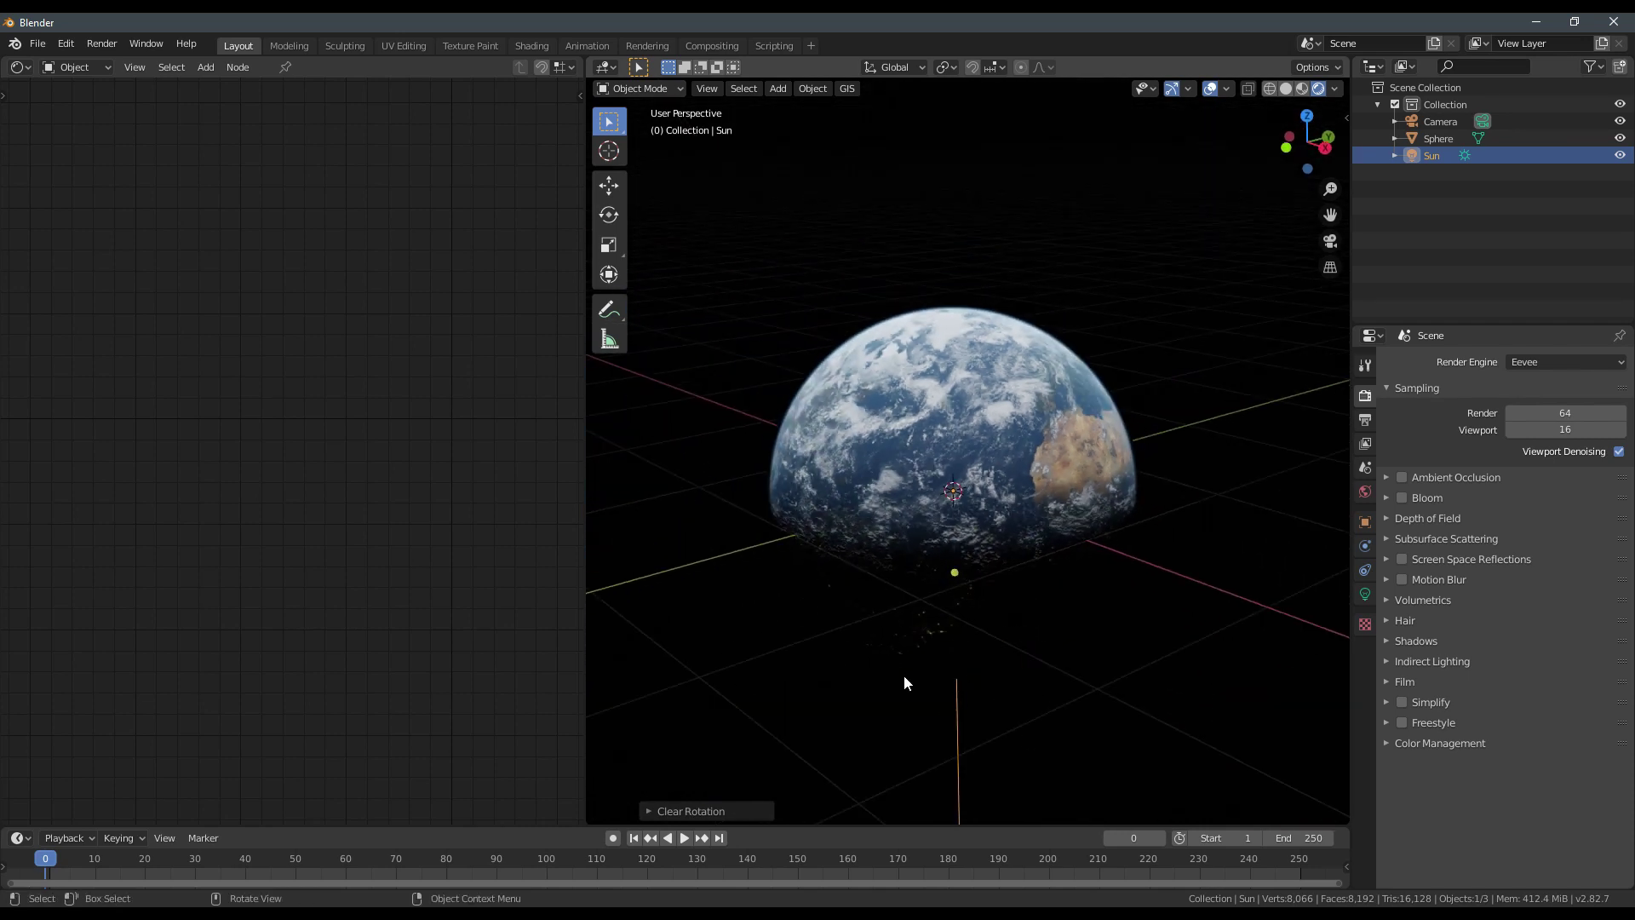
middle_click_drag(1023, 755, 1053, 739)
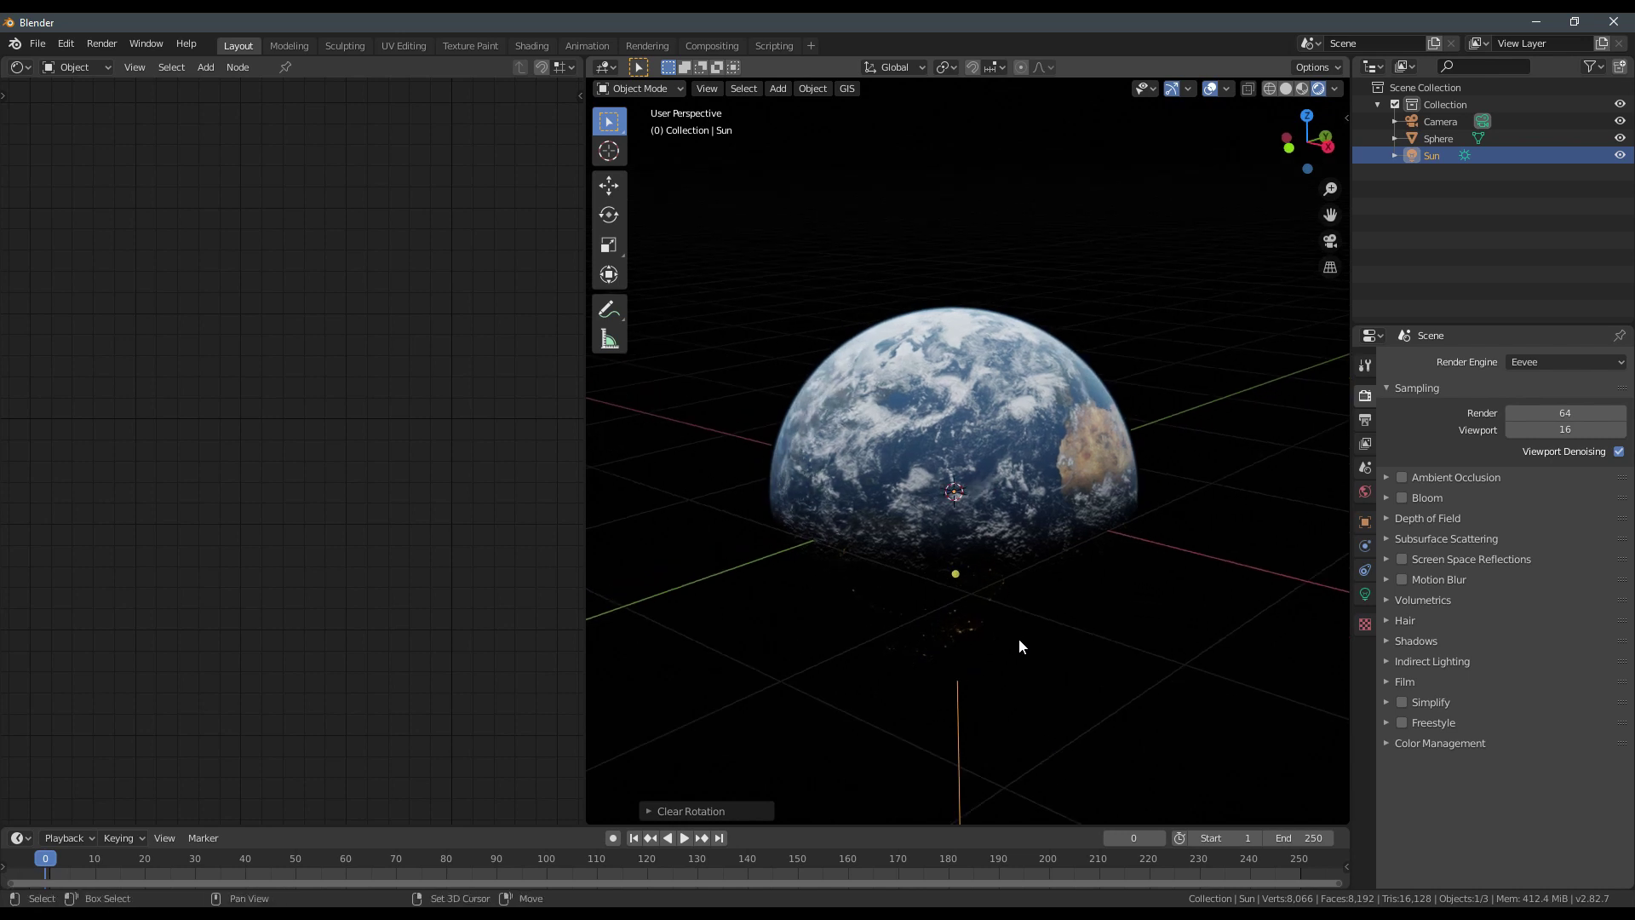
Add a Plain Axes empty at the planet's center and move it 1 m up along Z.
key("shift+a")
mouse_move(1002, 597)
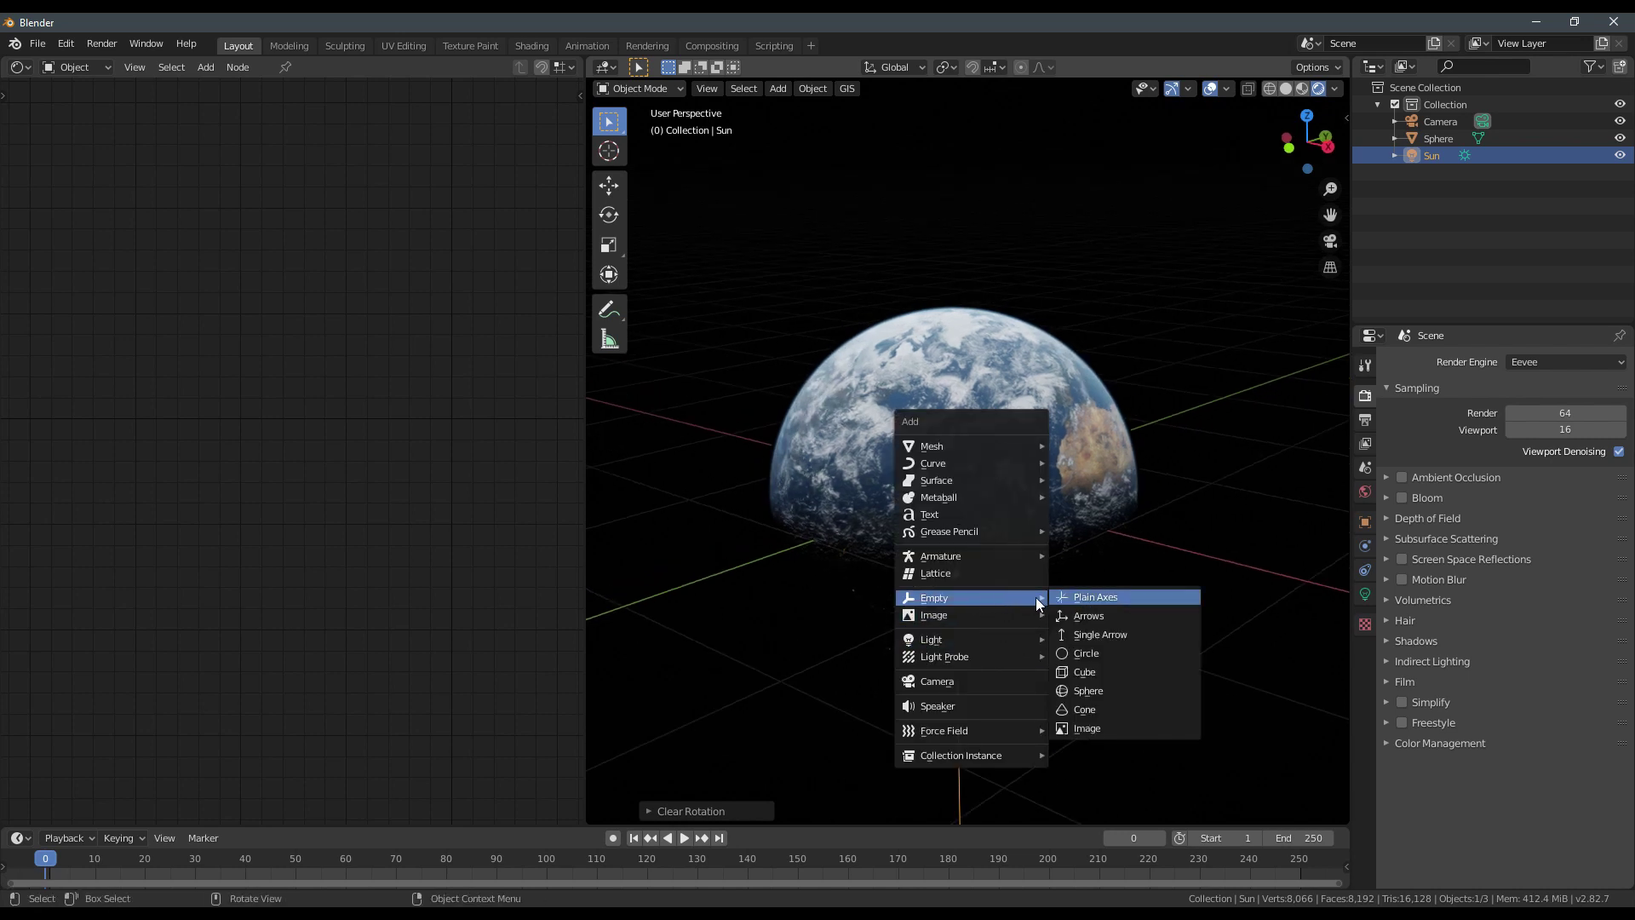
left_click(1086, 597)
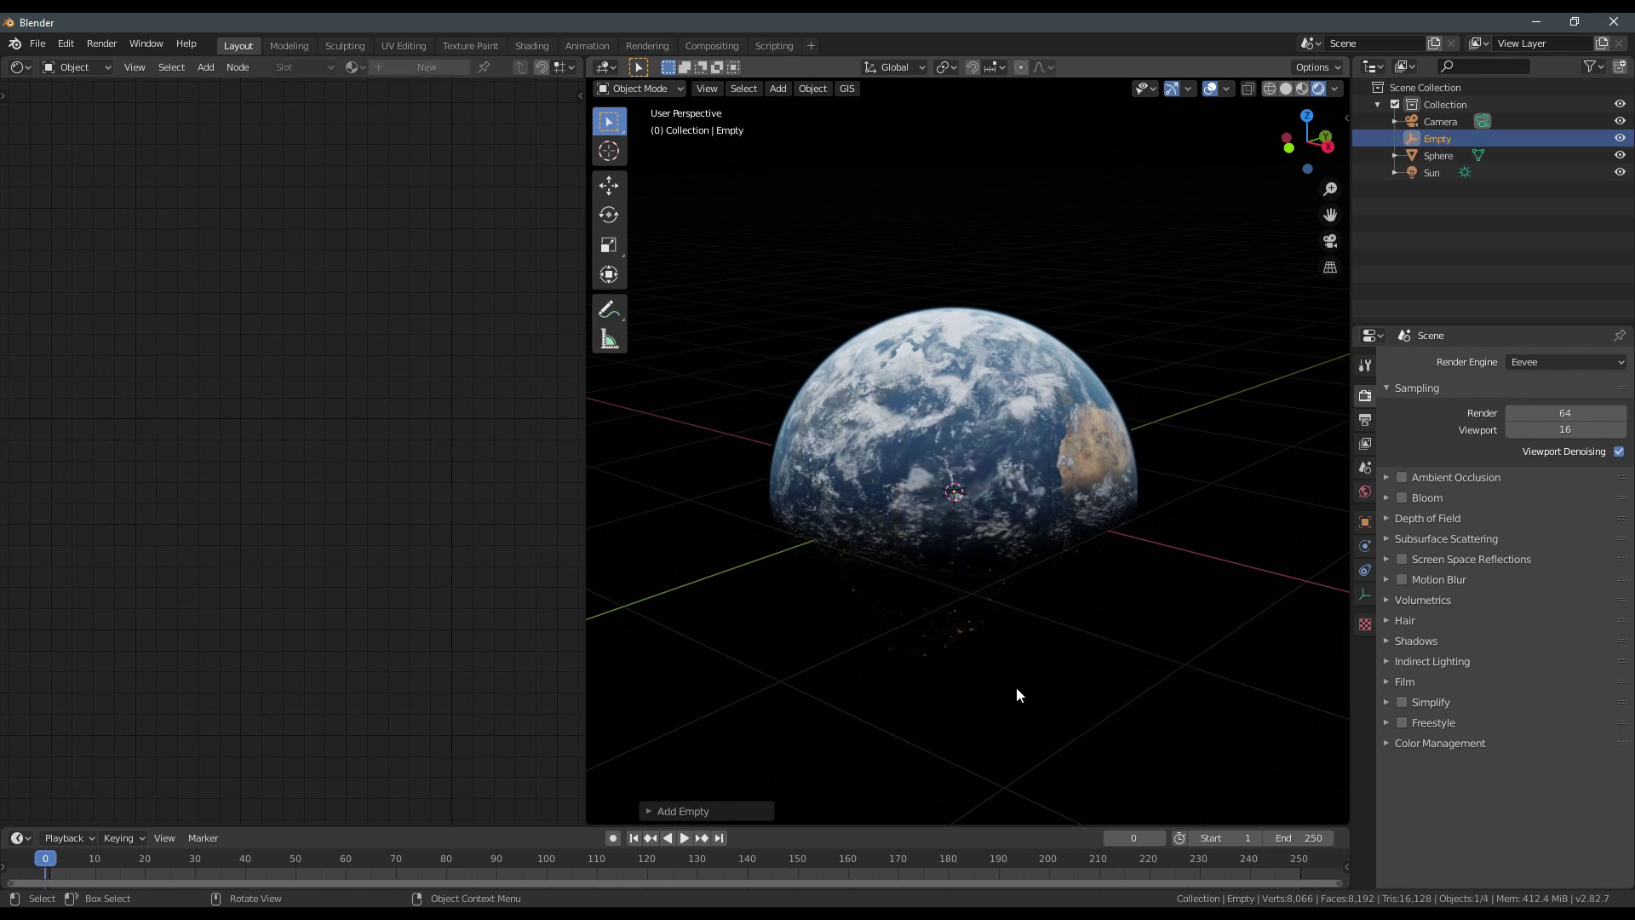
key("g")
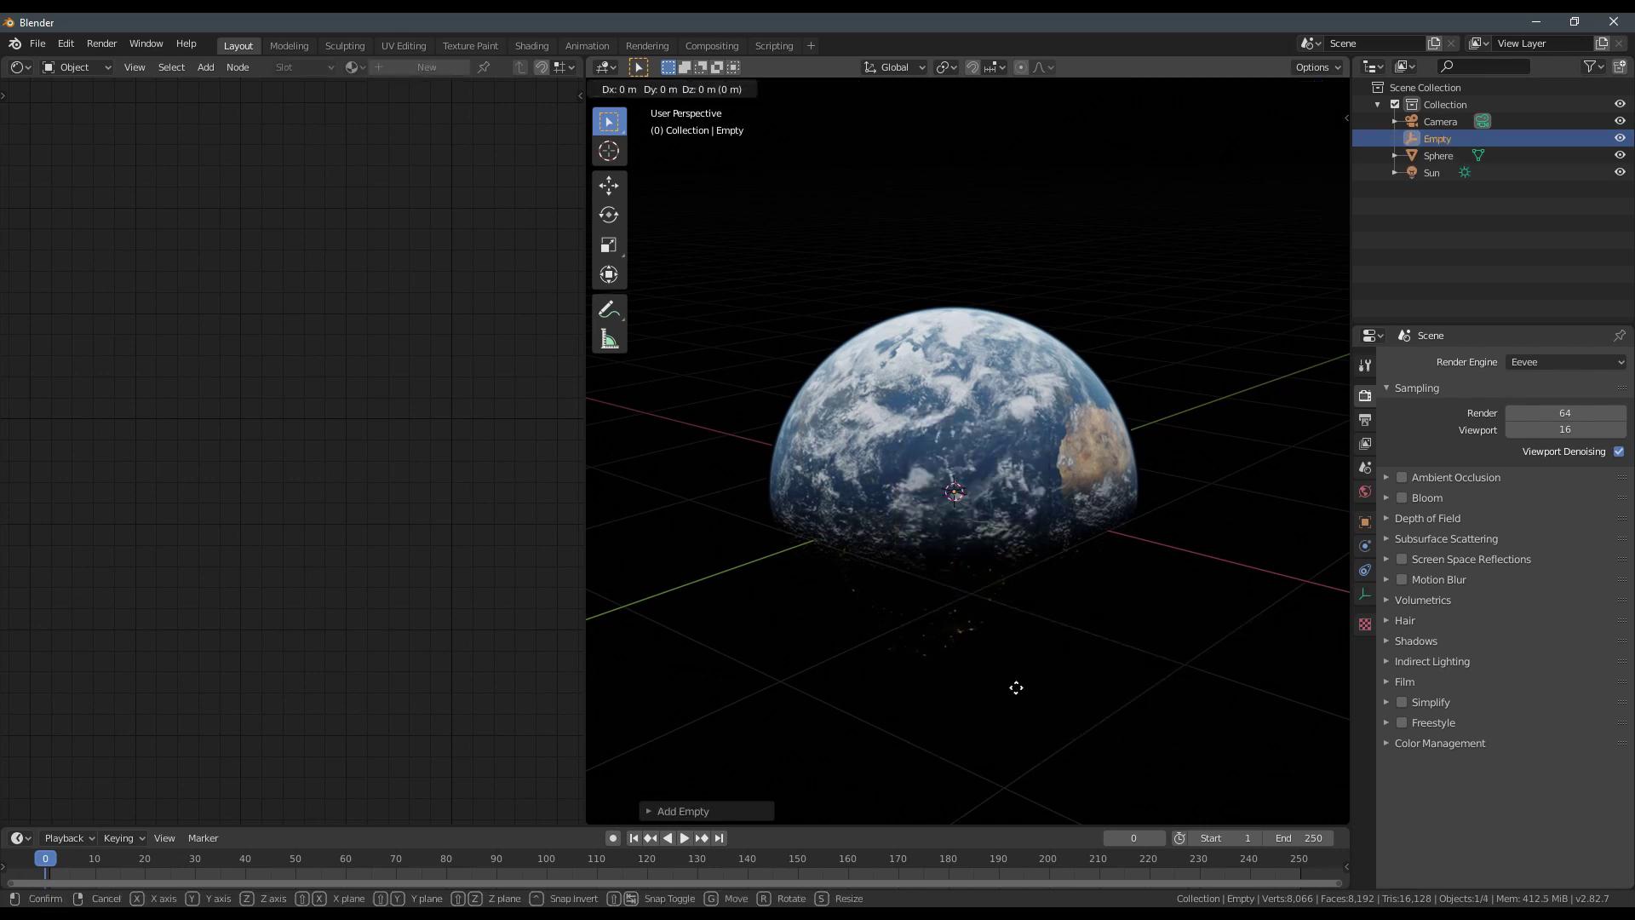
key("z")
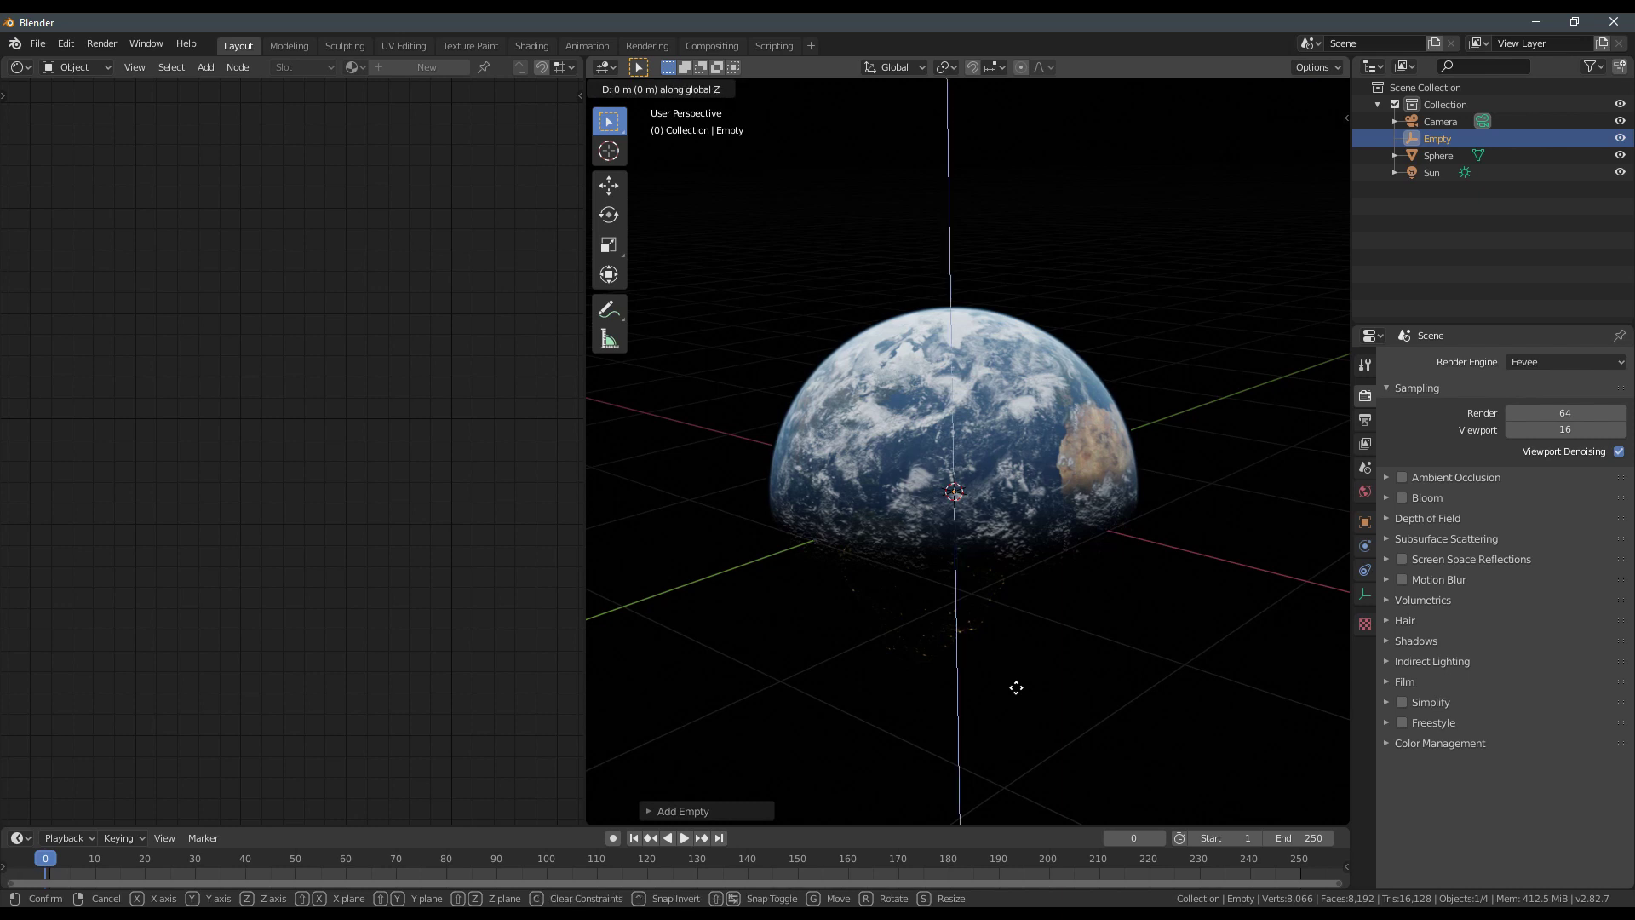
key("1")
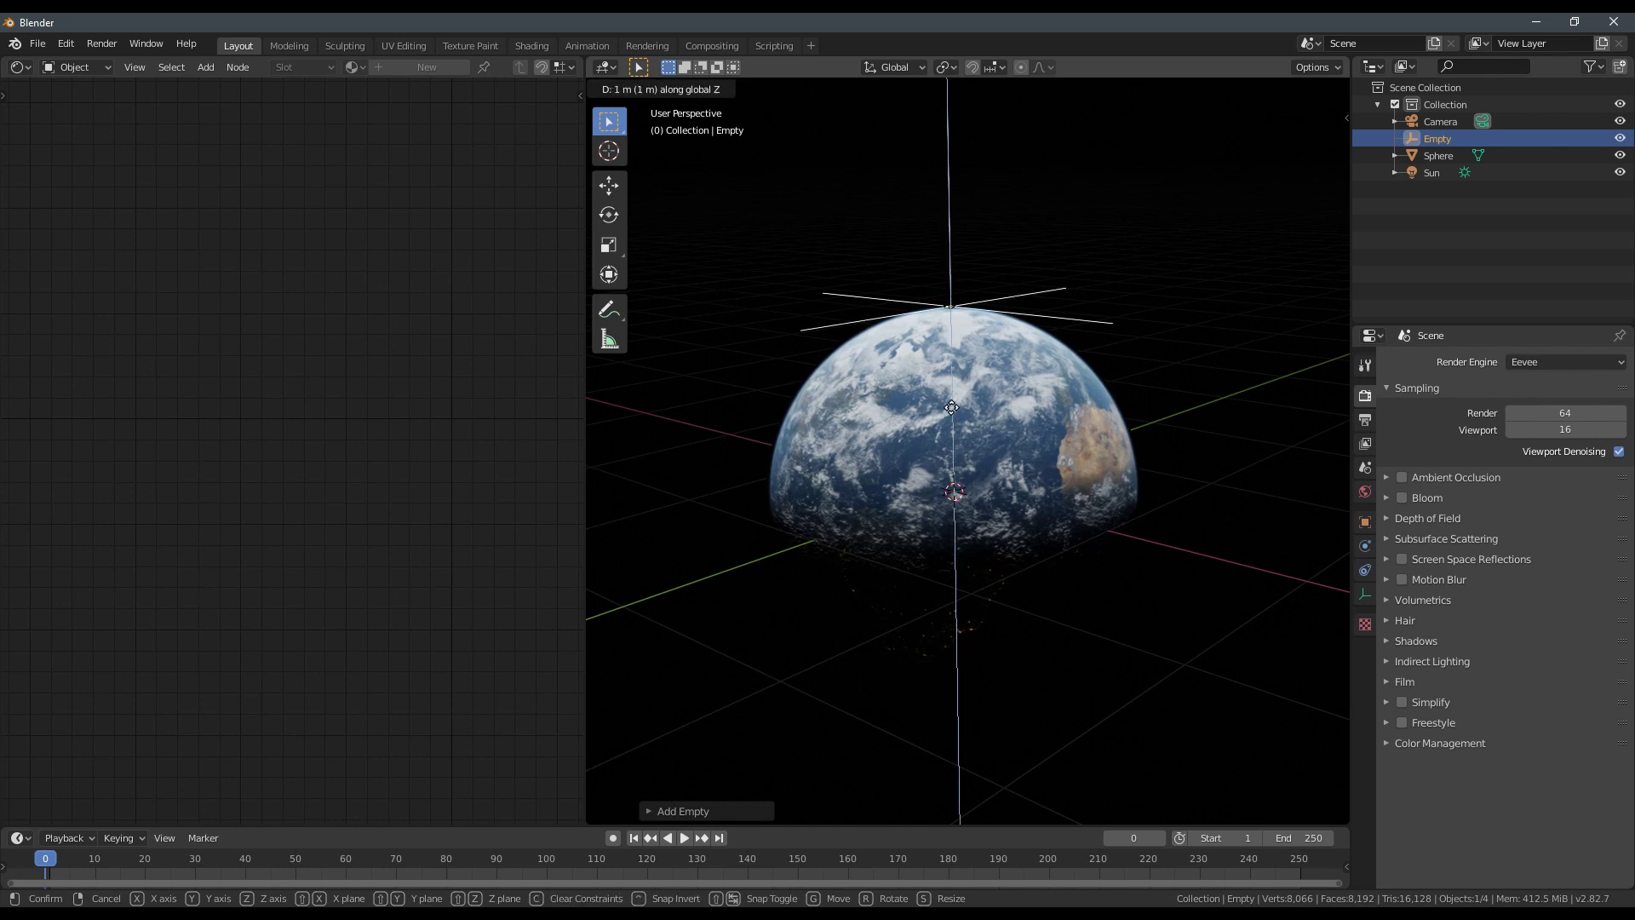
key("Return")
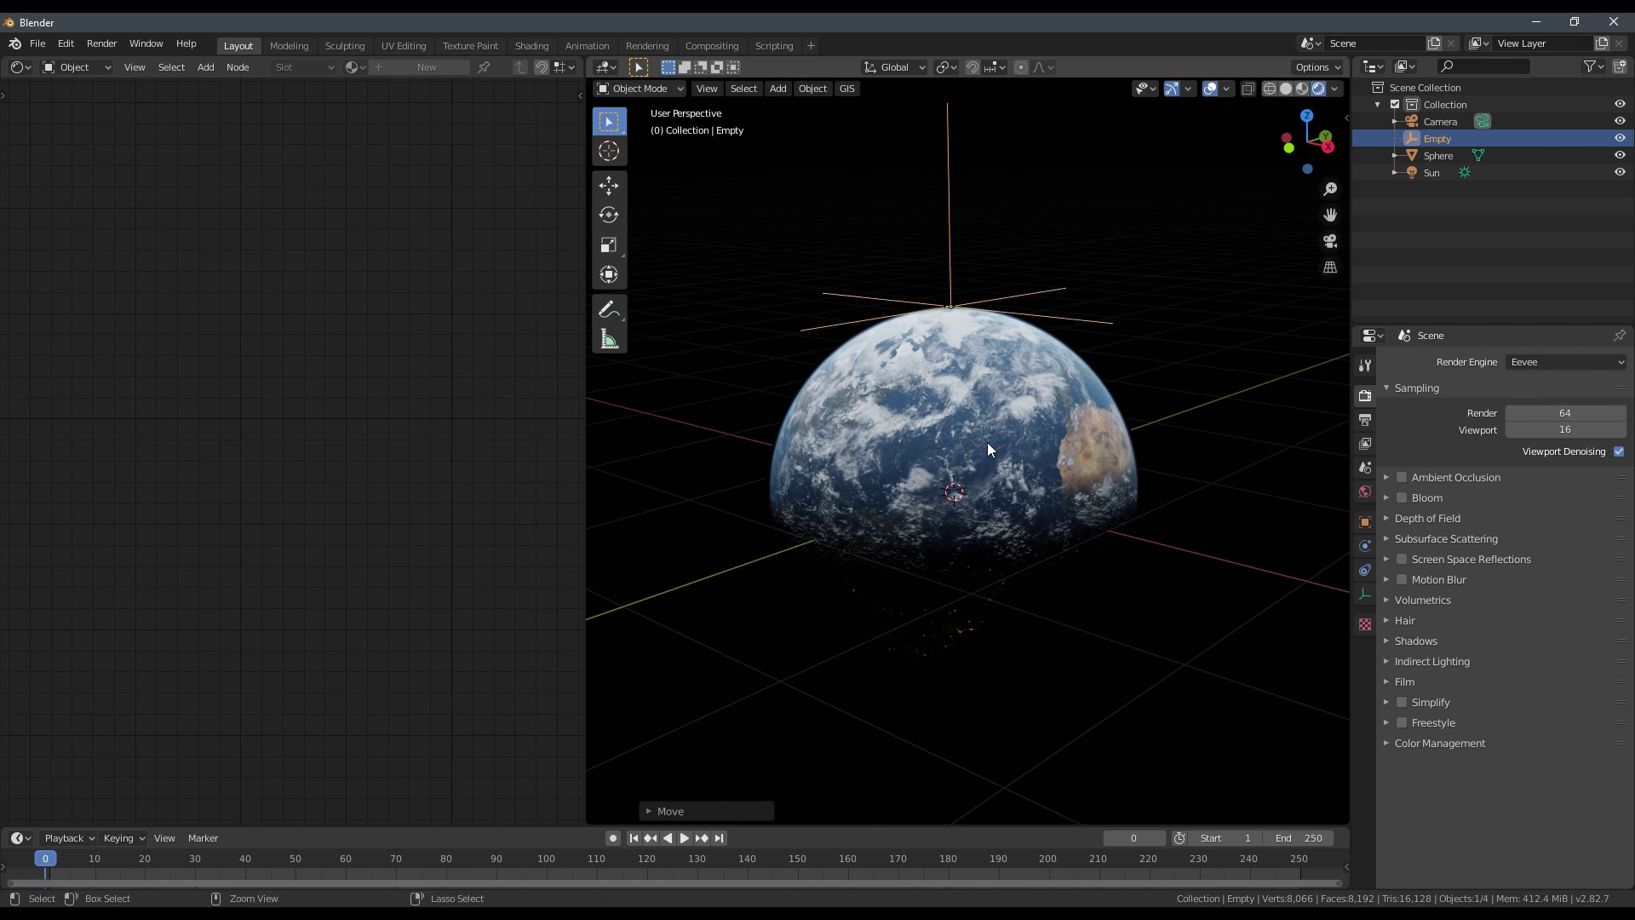
Rename the empty as sun_position.
middle_click_drag(988, 442, 1071, 442)
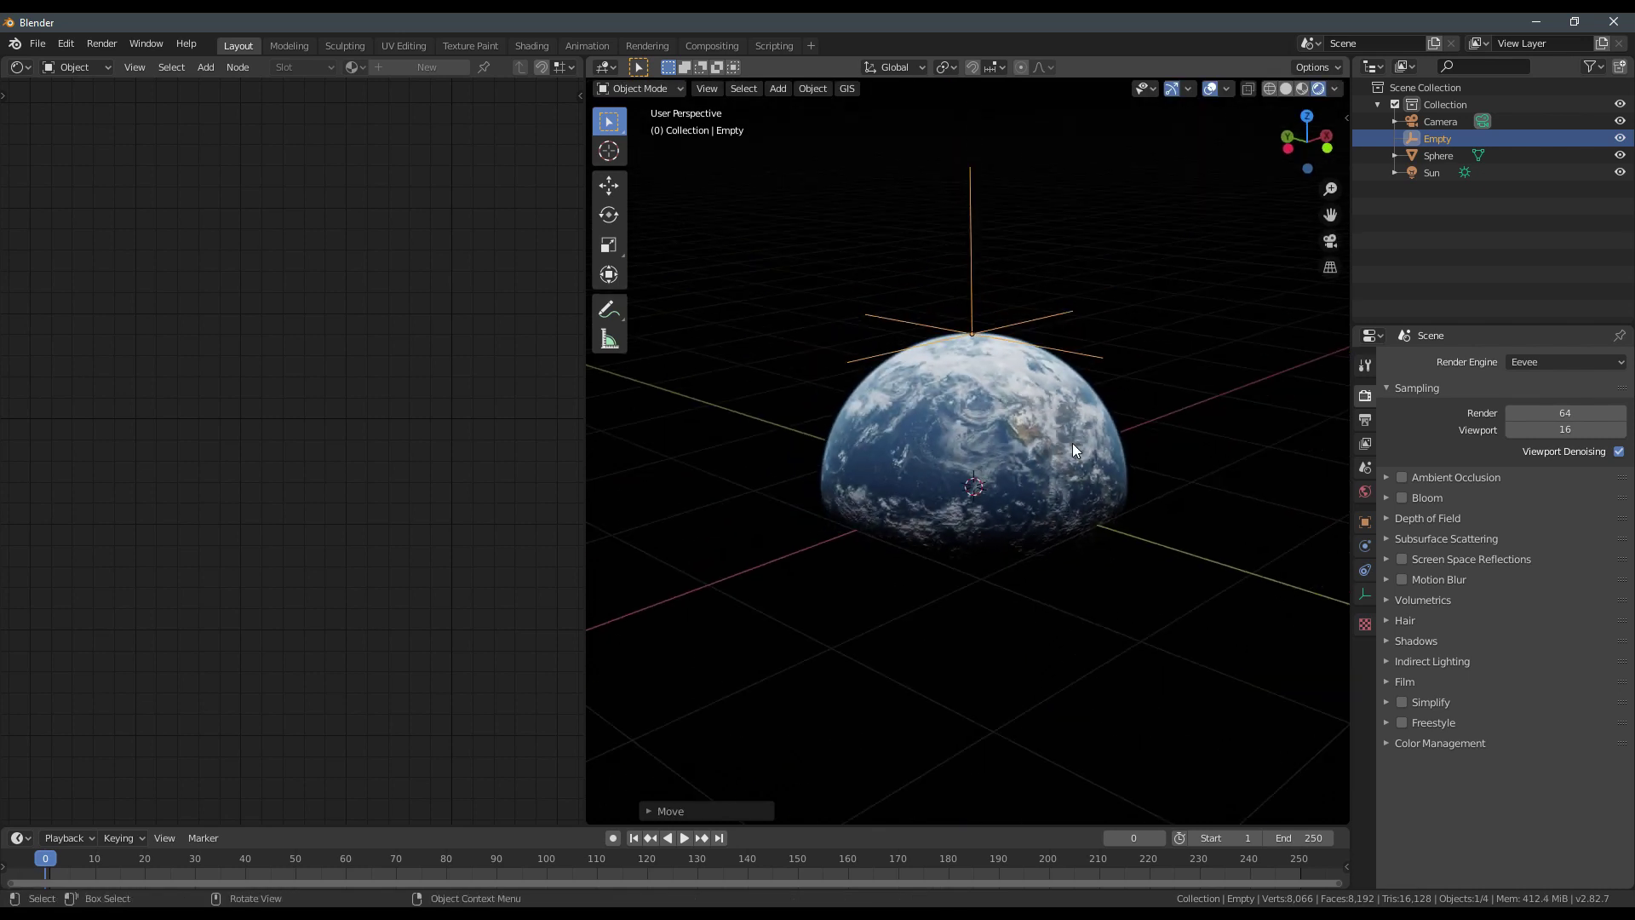
left_click(1428, 175)
middle_click_drag(1141, 383, 1011, 453)
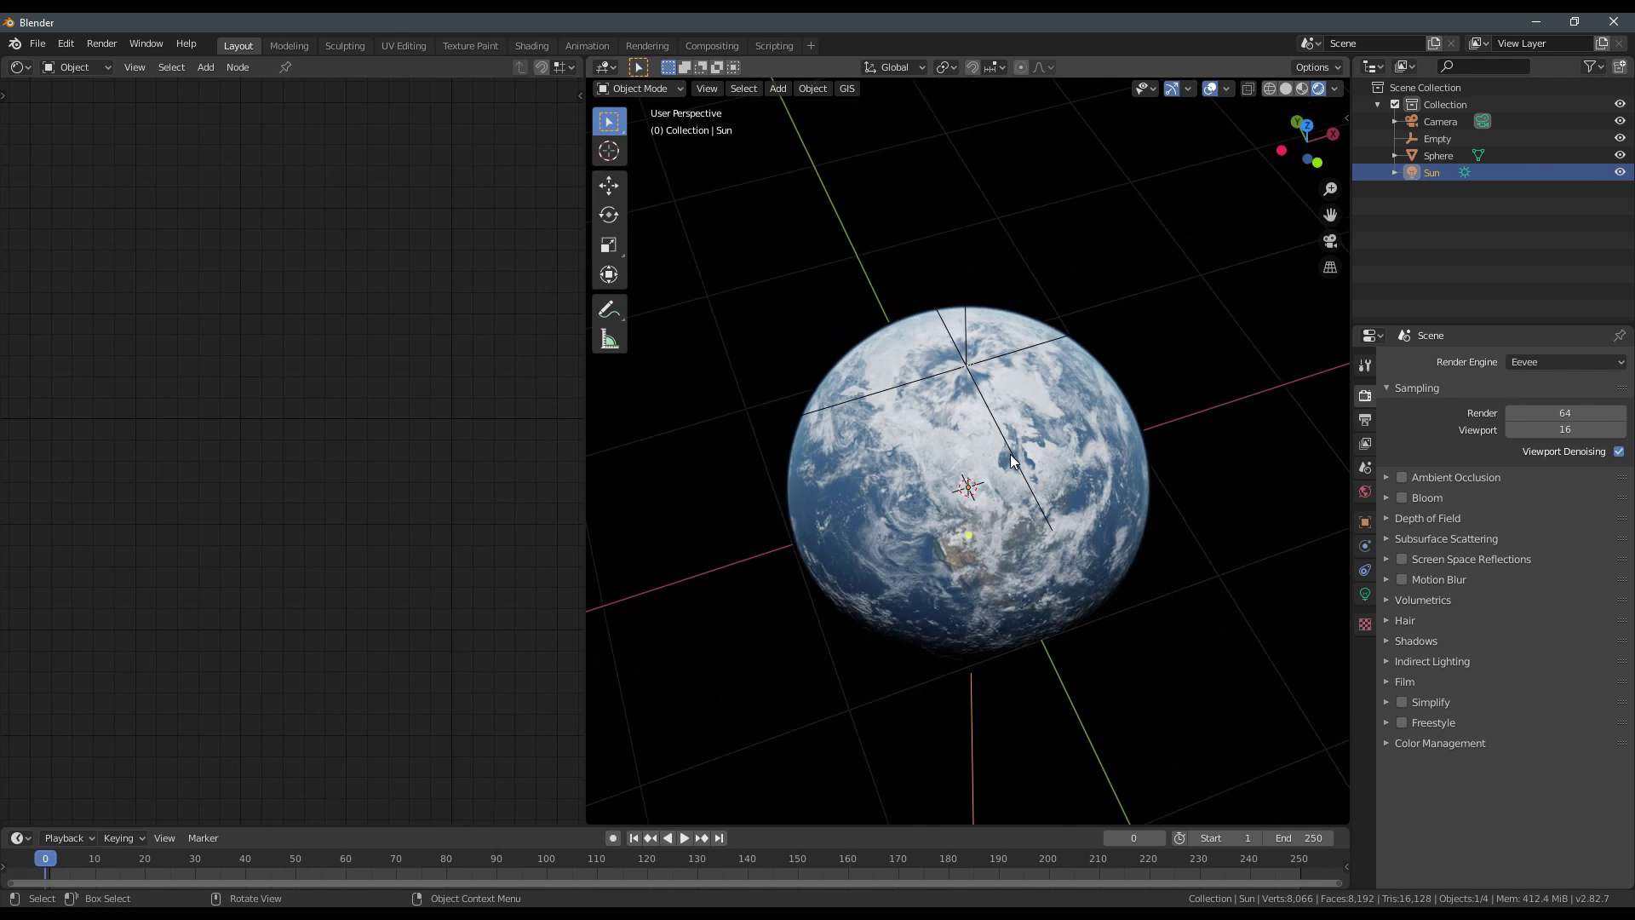
left_click(963, 299)
middle_click_drag(963, 299, 1044, 433)
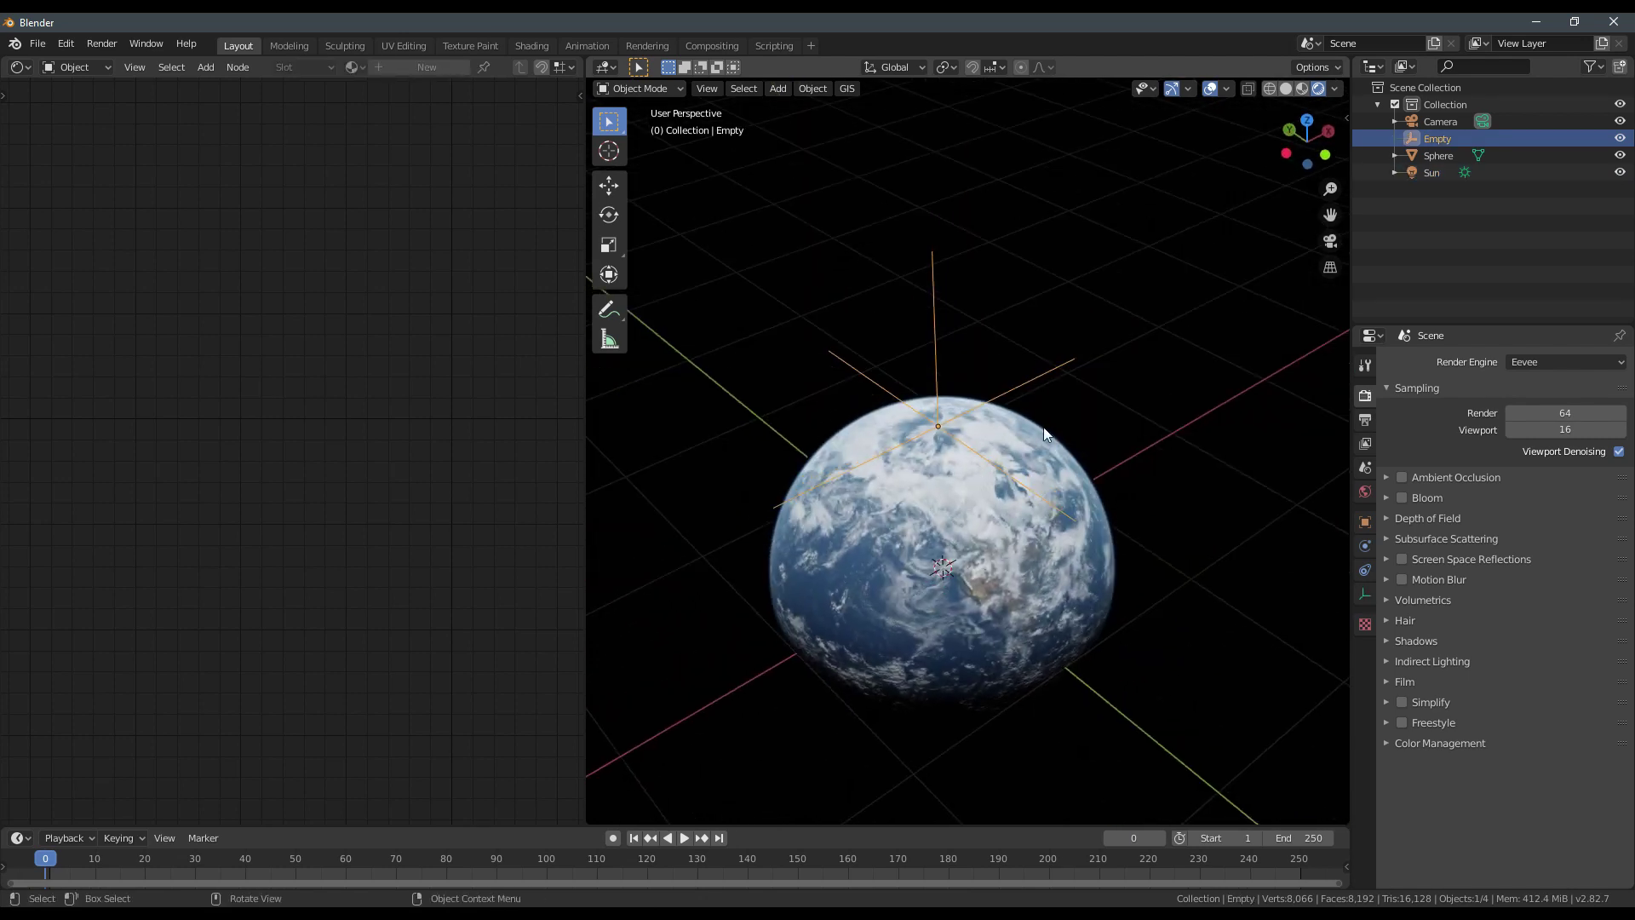
double_click(1440, 140)
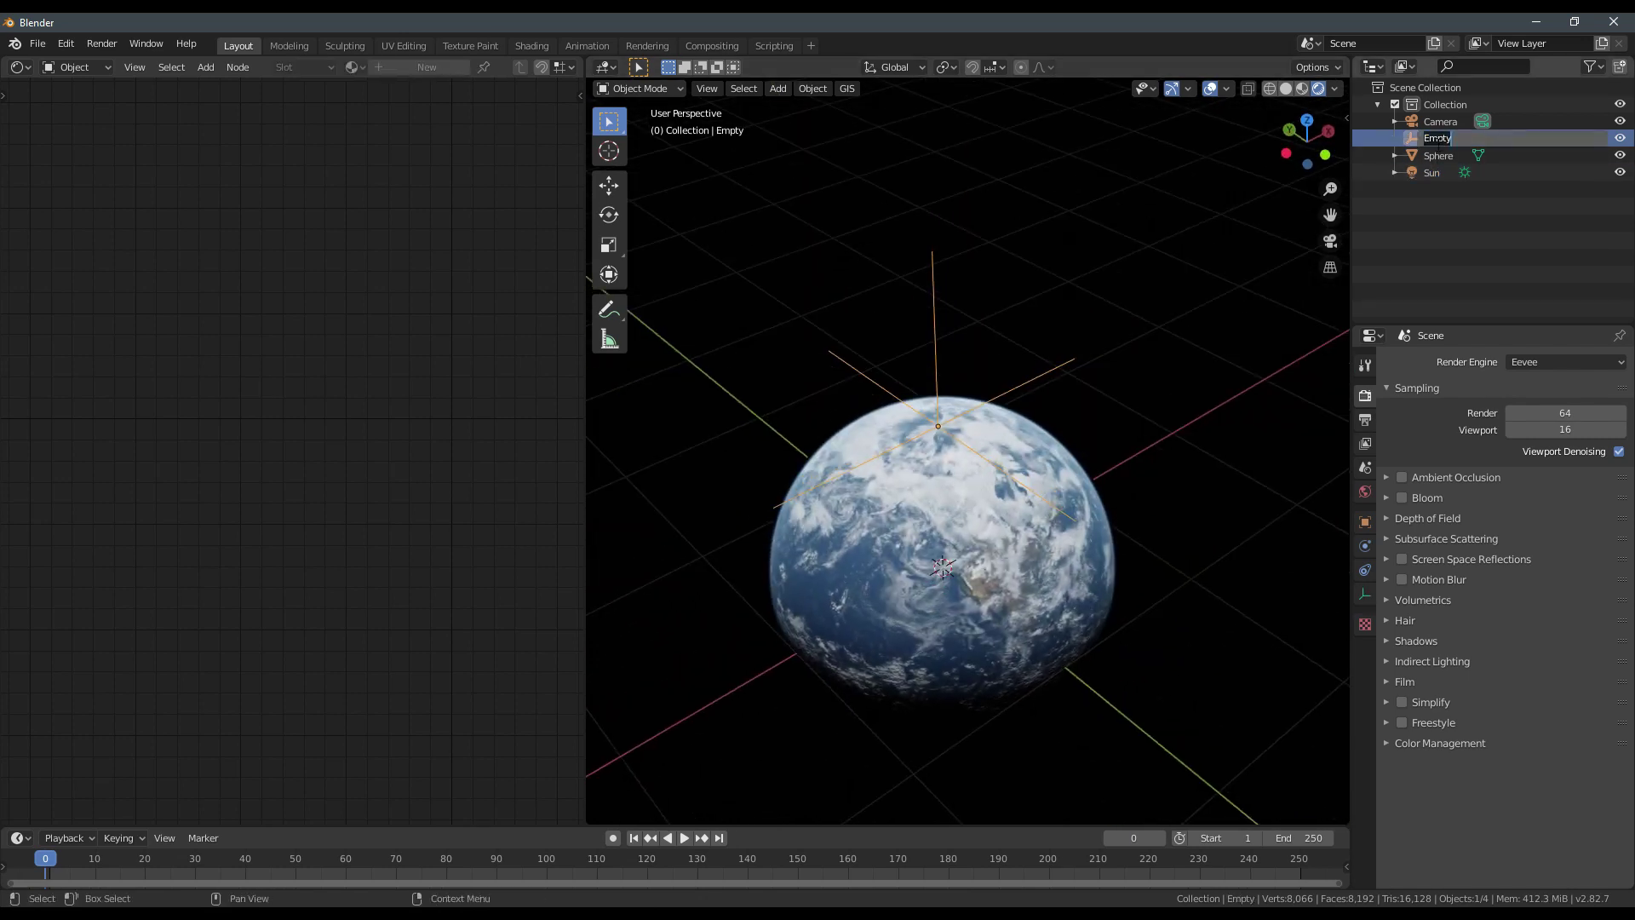
type("sun_position")
key("Return")
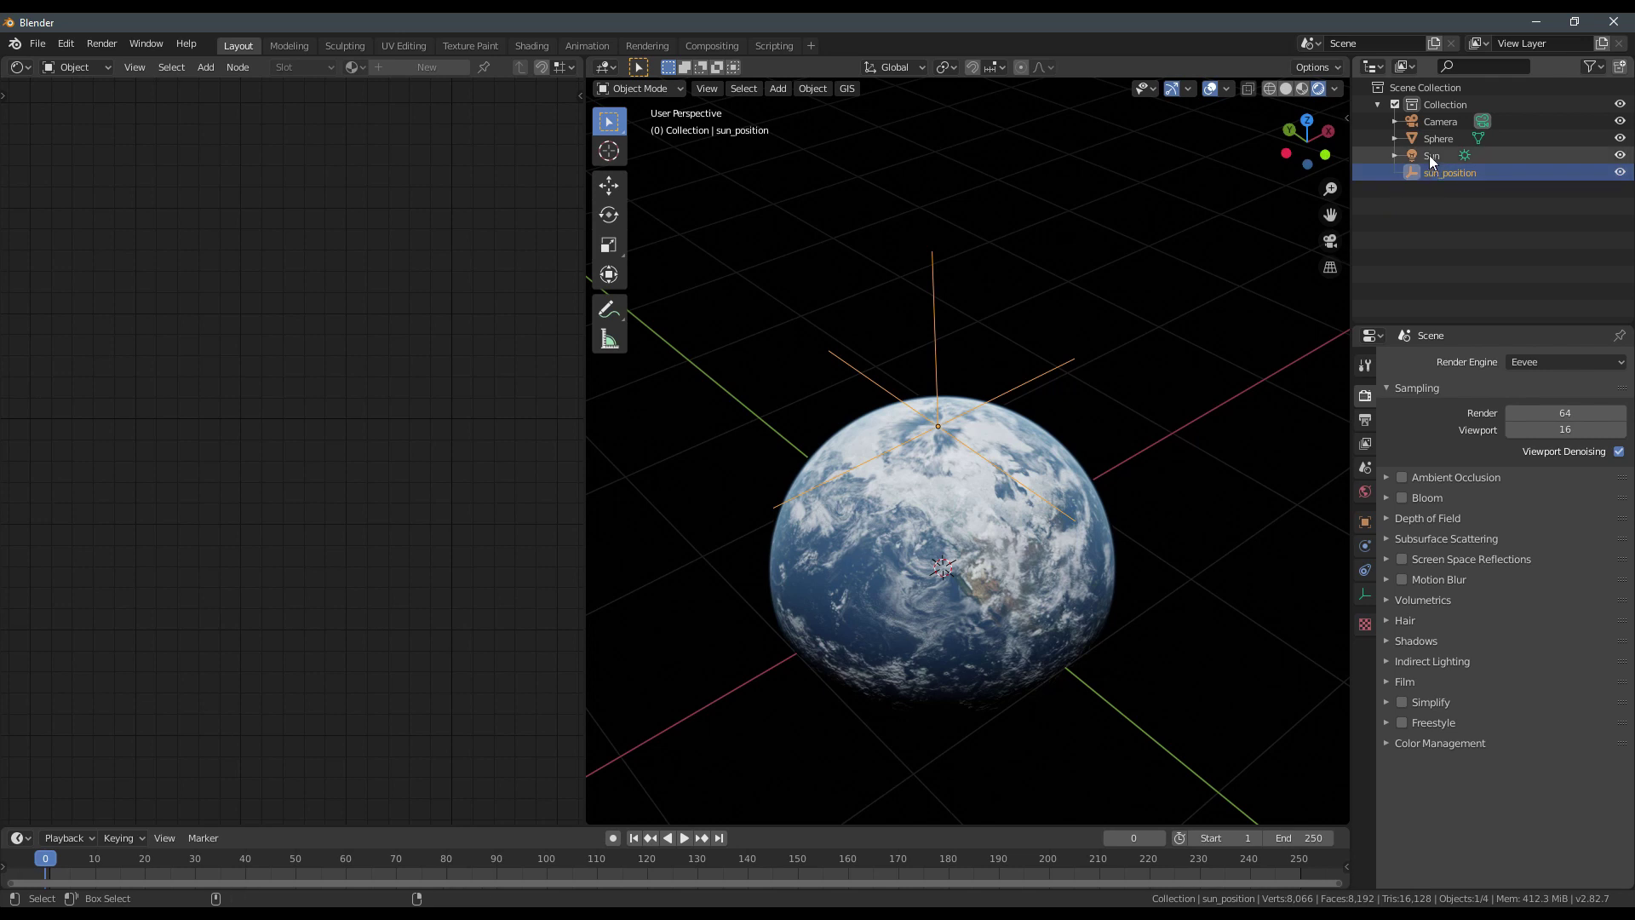
Add the Sun light to the selection with the sun_position empty, making the Sun the active object.
left_click(1432, 153, "ctrl")
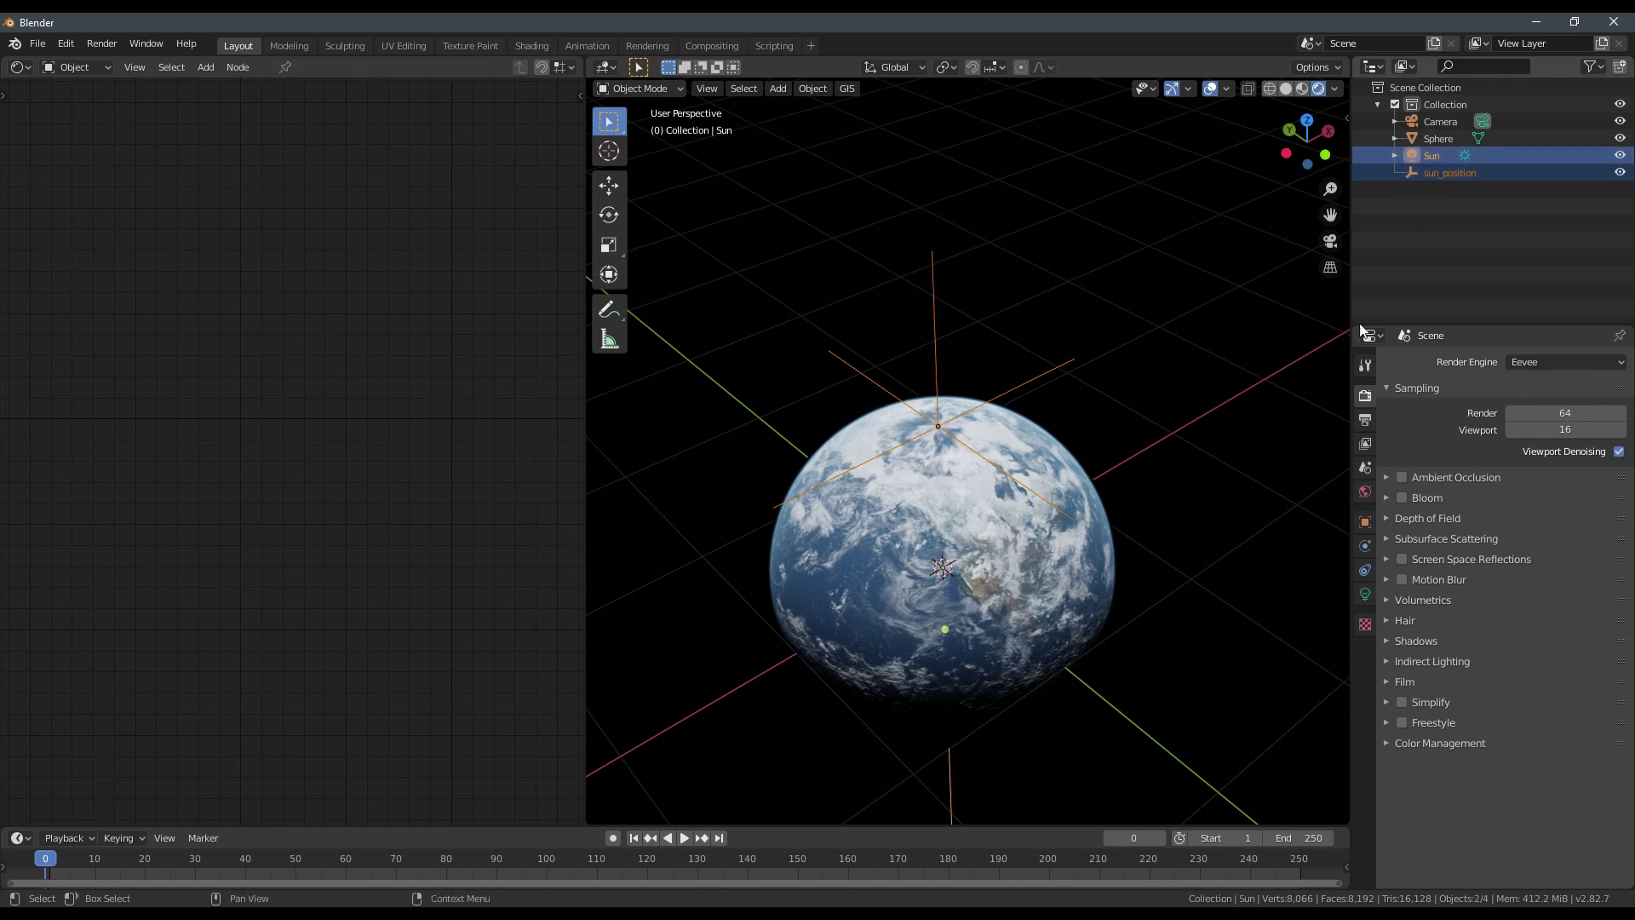
middle_click_drag(1137, 520, 1150, 472)
scroll(1150, 473, "down", 2)
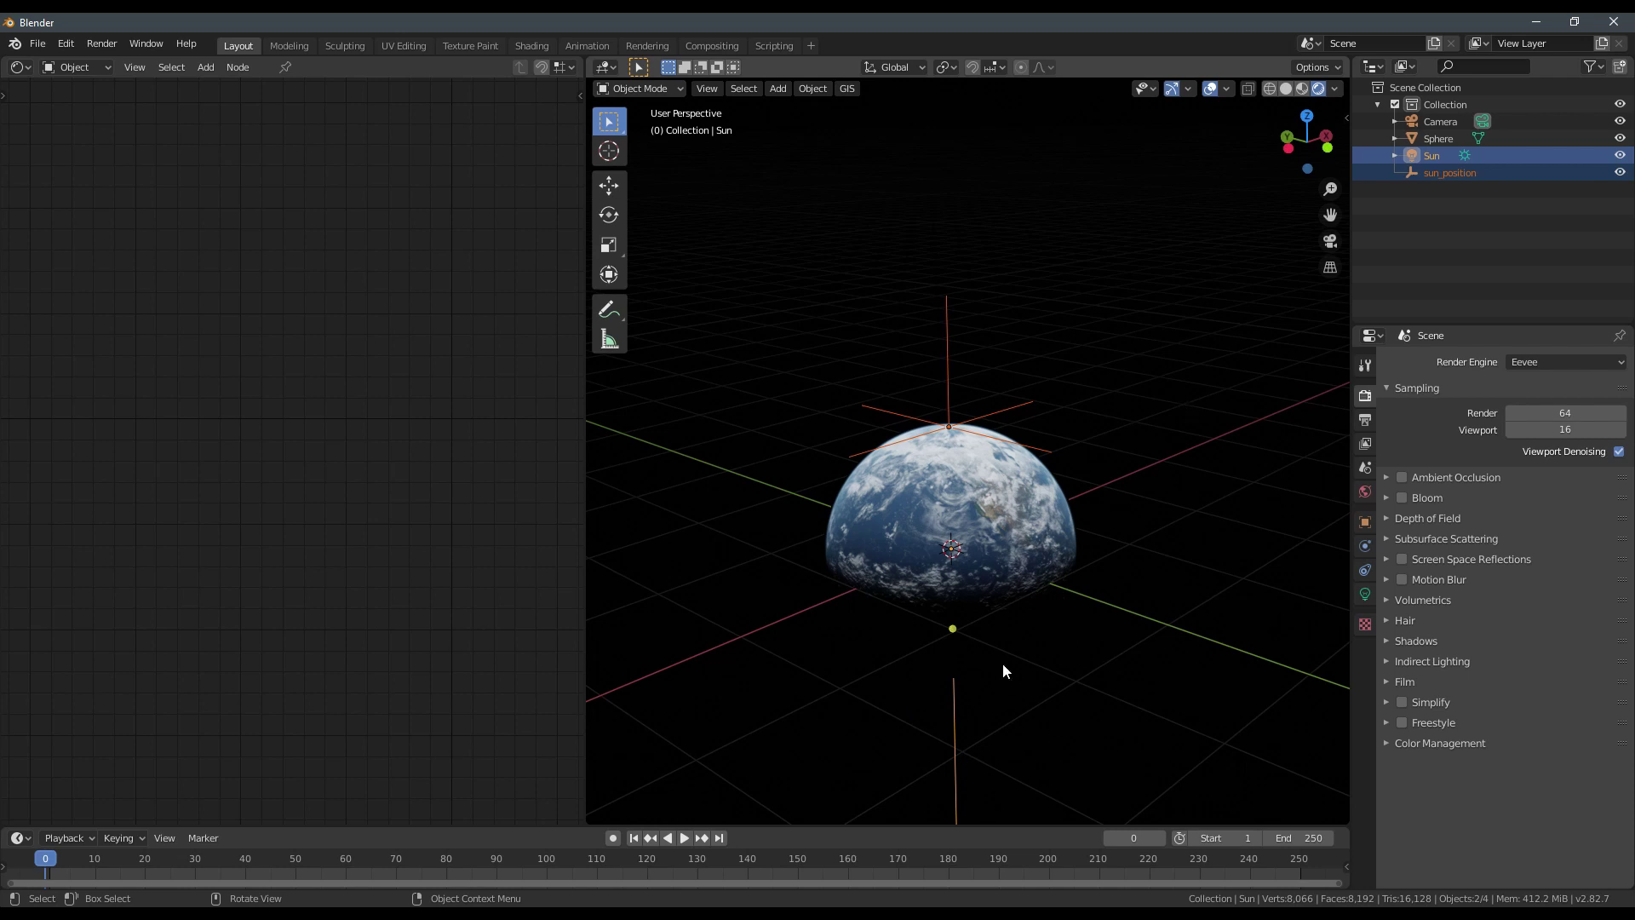
left_click(1438, 138)
left_click(1439, 121, "ctrl")
left_click(1432, 155, "ctrl")
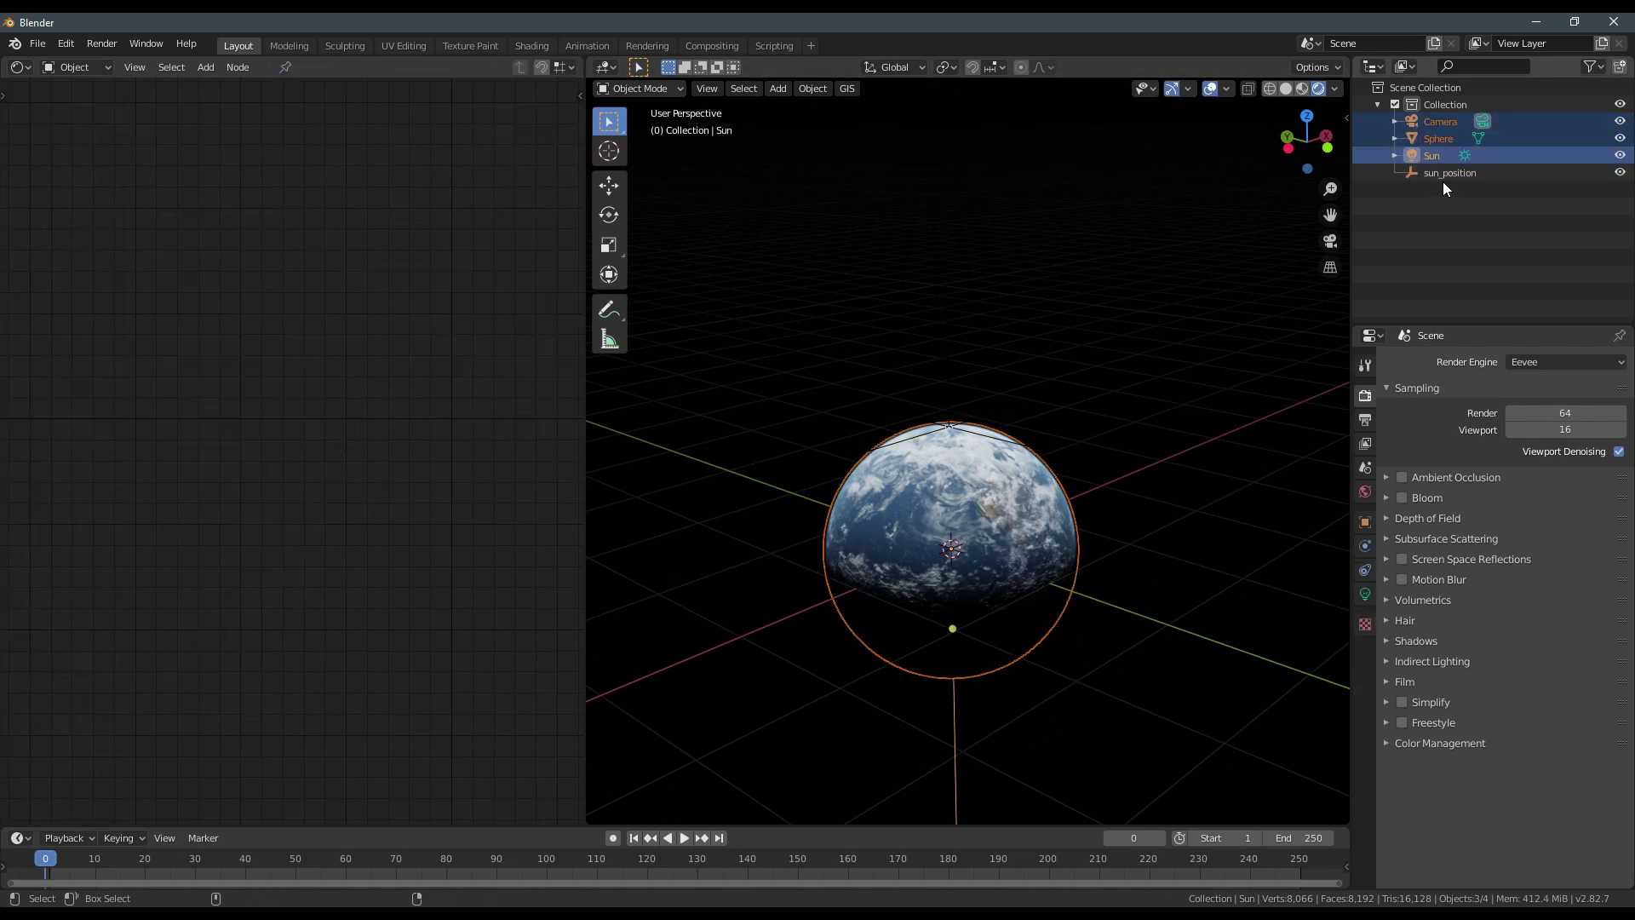
left_click(1443, 172, "ctrl")
left_click(1429, 162, "ctrl")
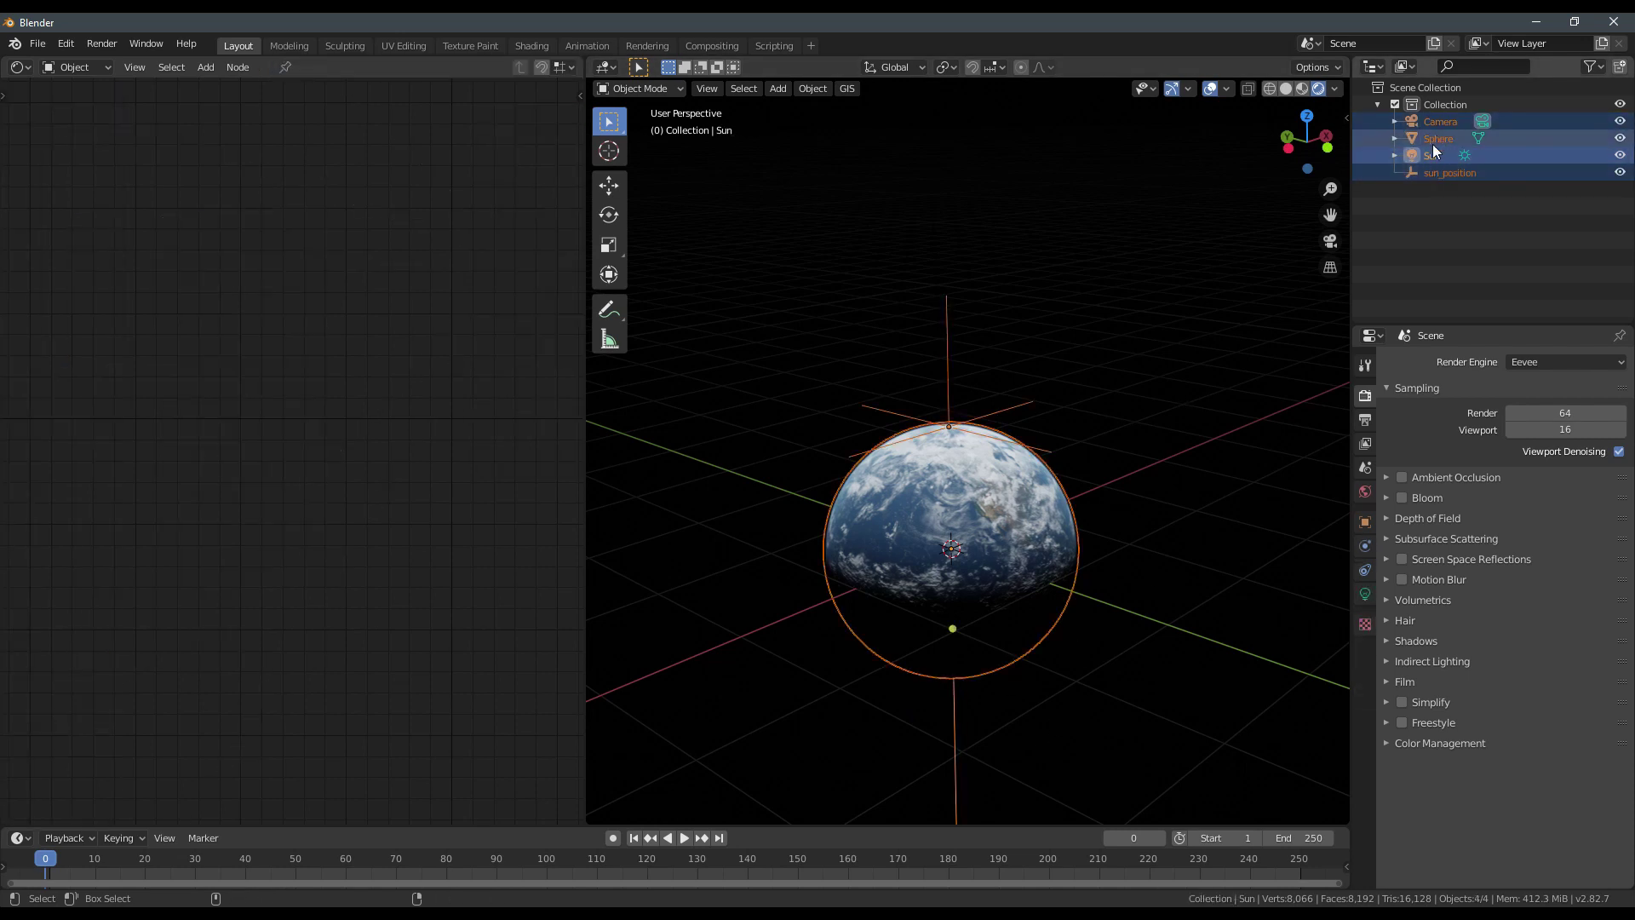
left_click(1434, 131, "ctrl")
left_click(1433, 155, "ctrl")
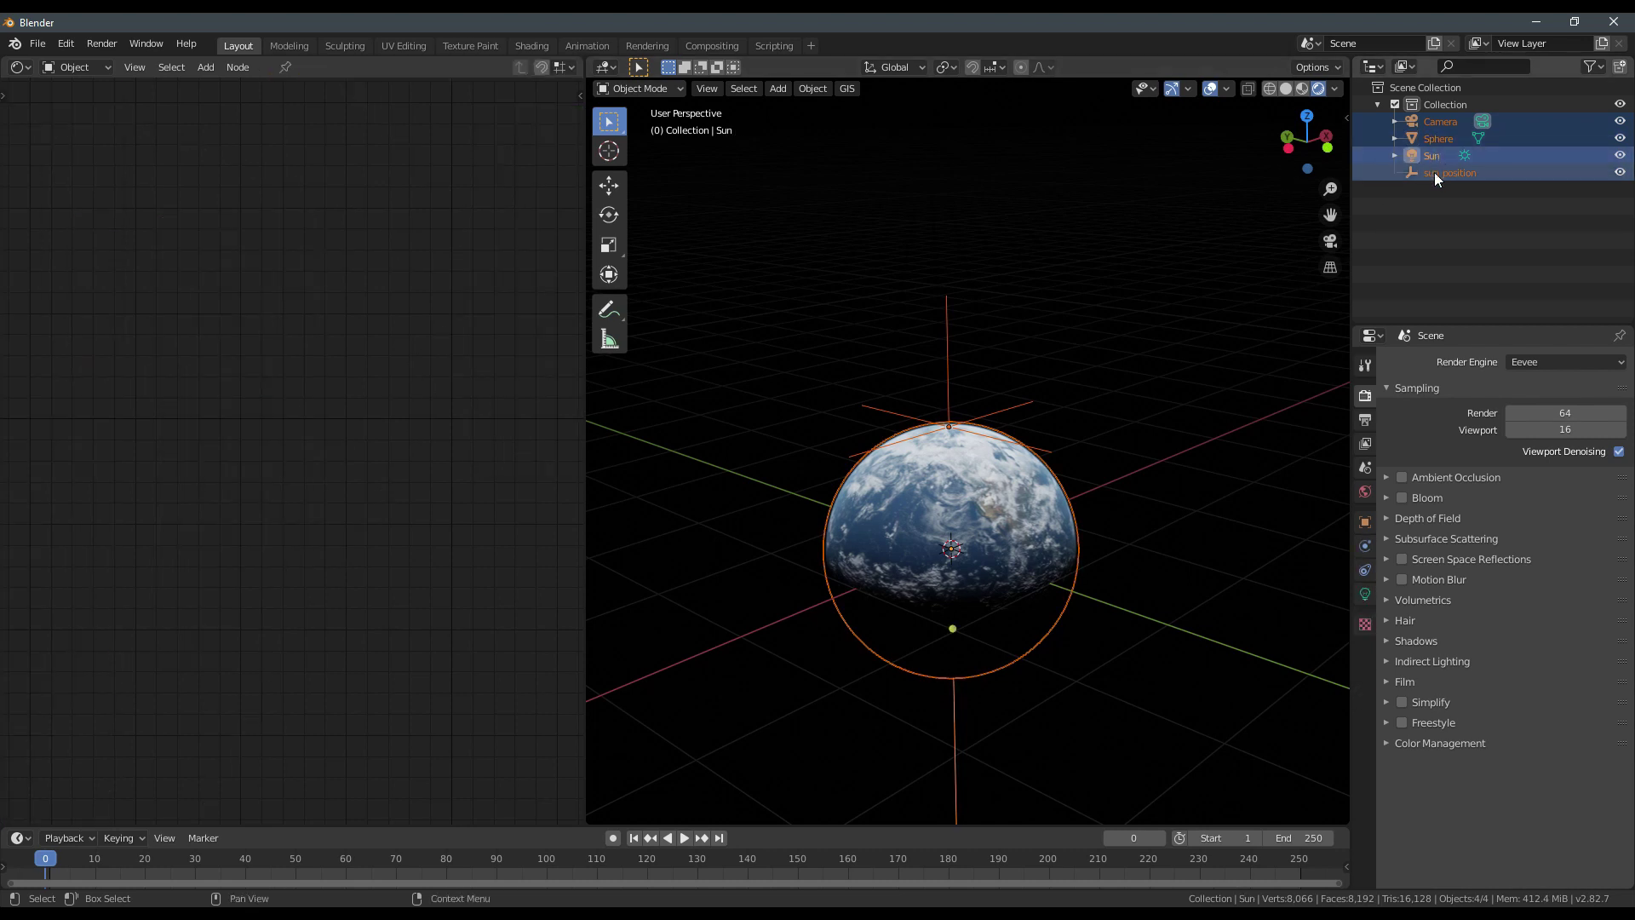
Parent the sun_position empty to the Sun light using Object (Keep Transform).
left_click(1434, 172)
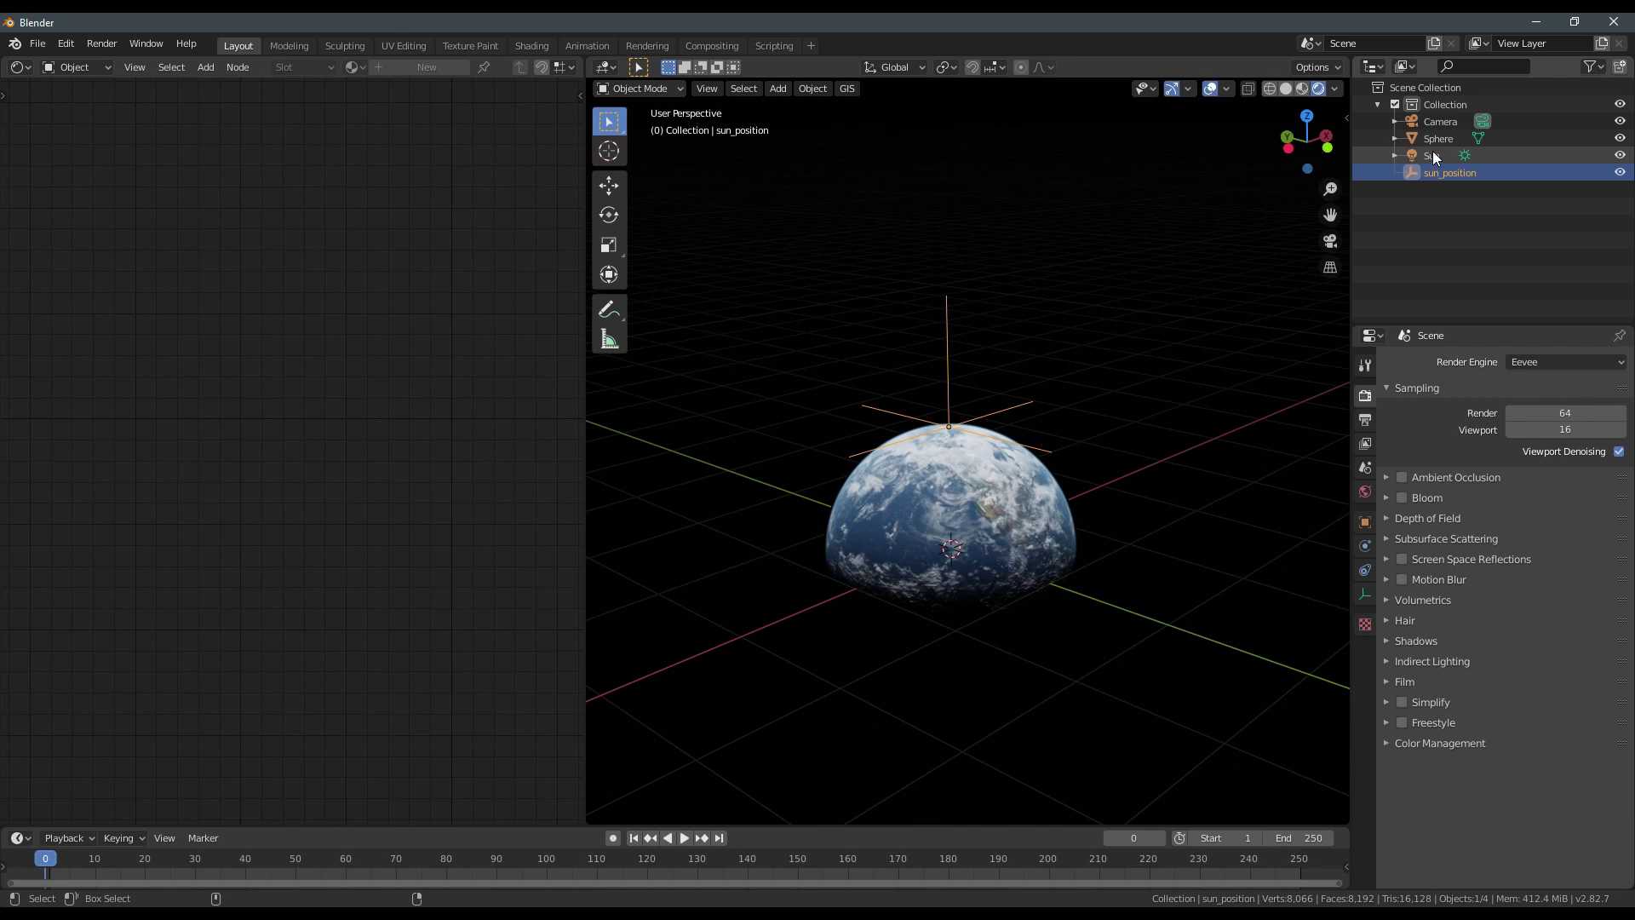
left_click(1433, 153, "ctrl")
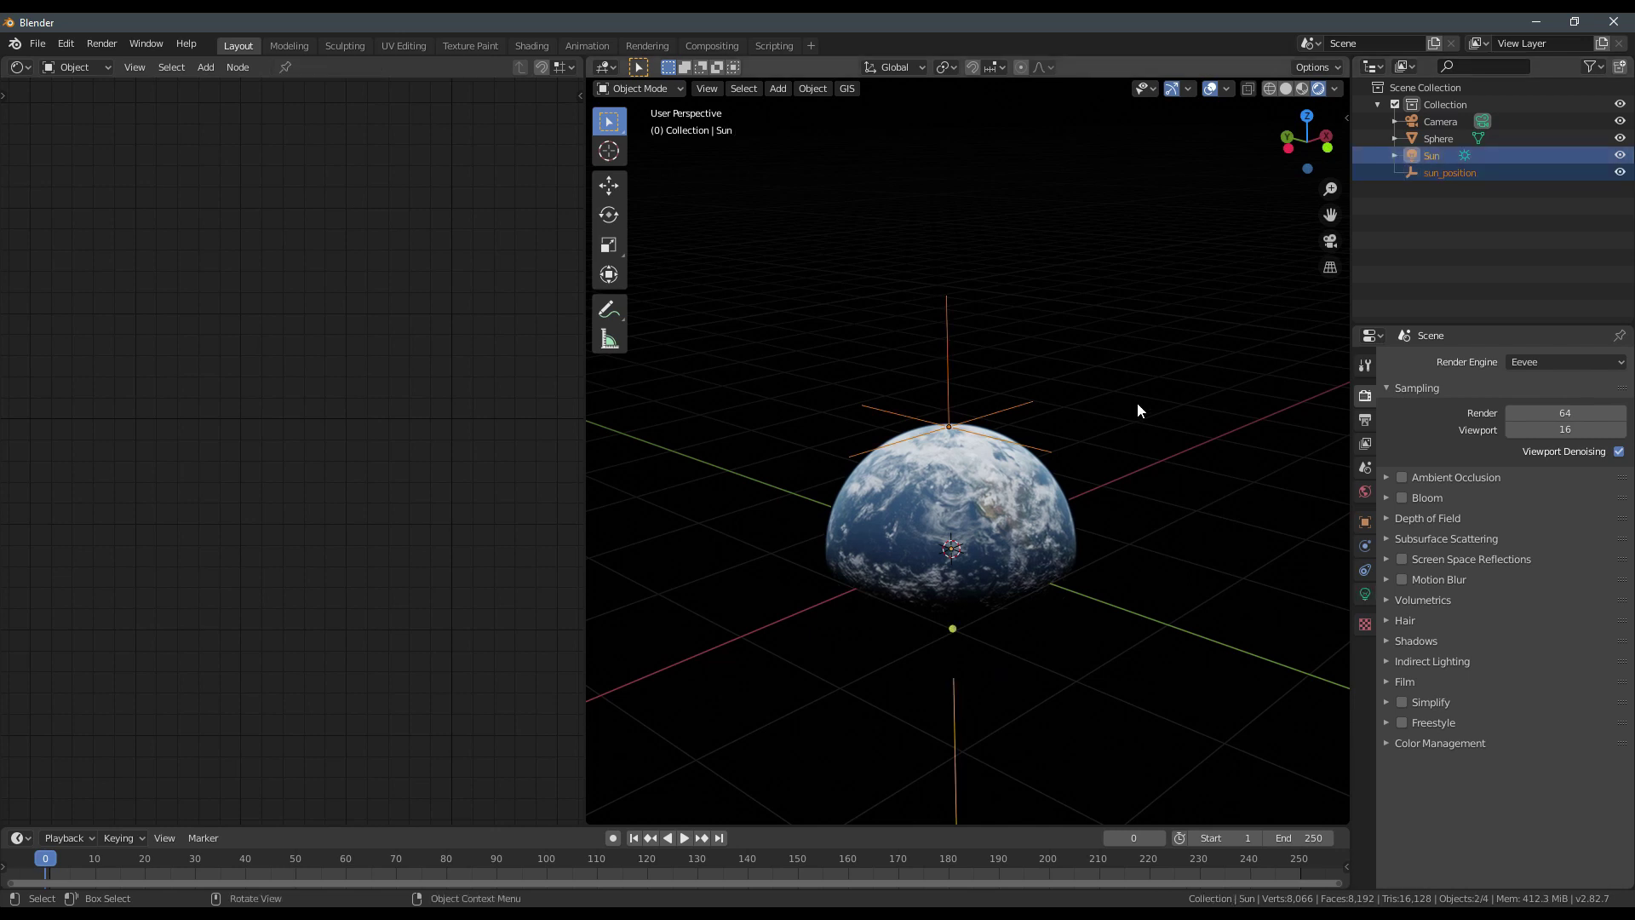
key("ctrl+p")
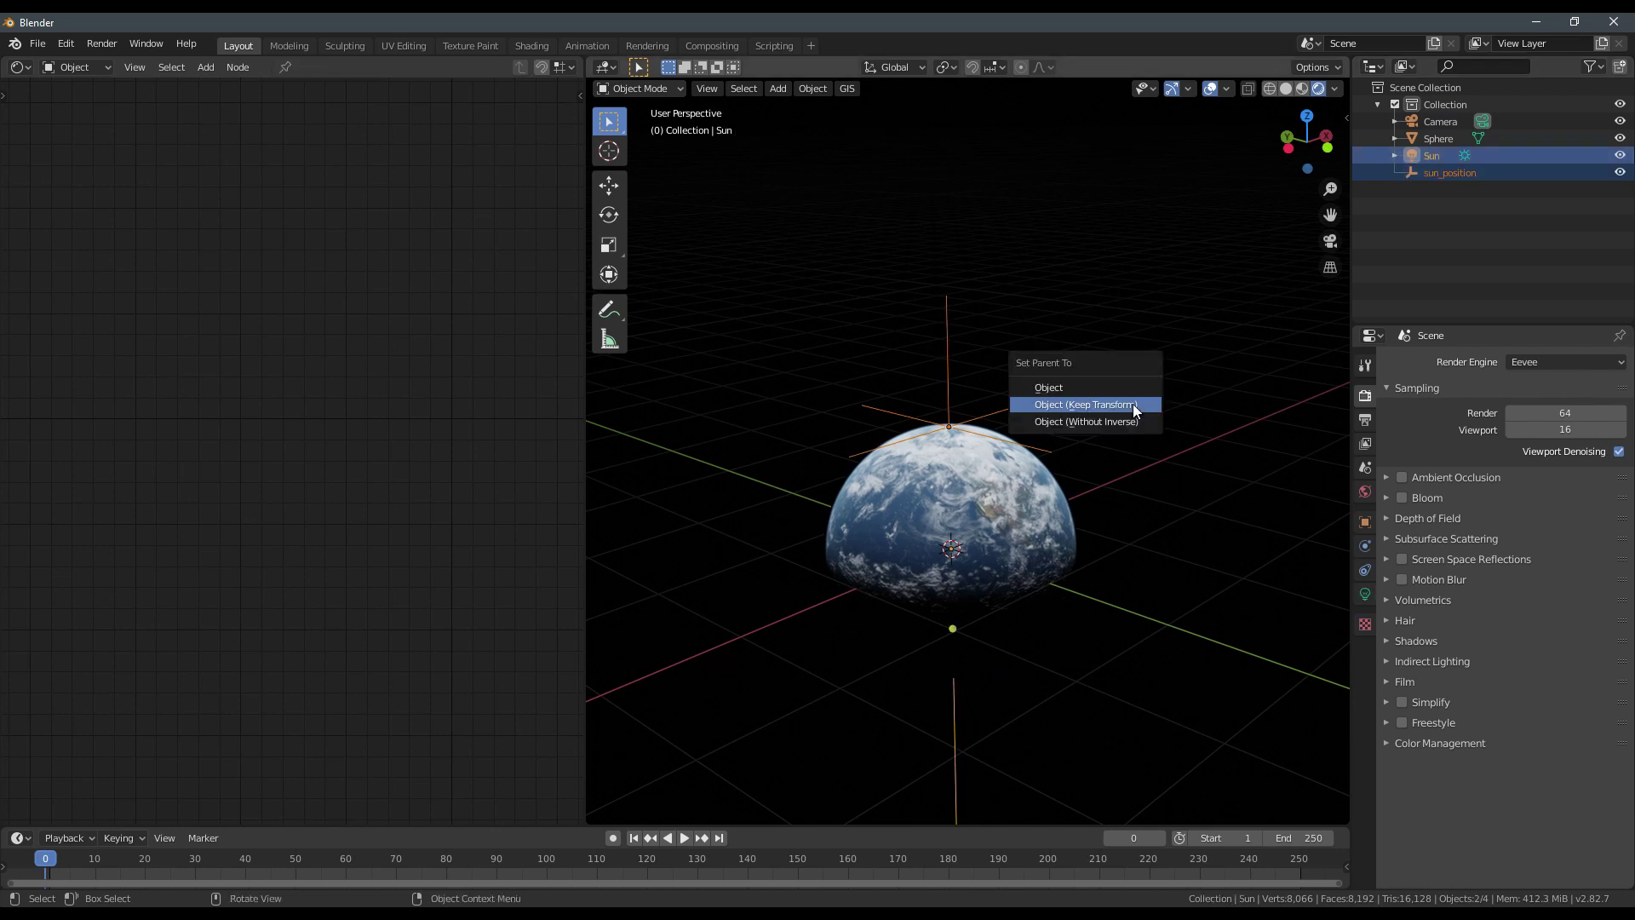
left_click(1133, 404)
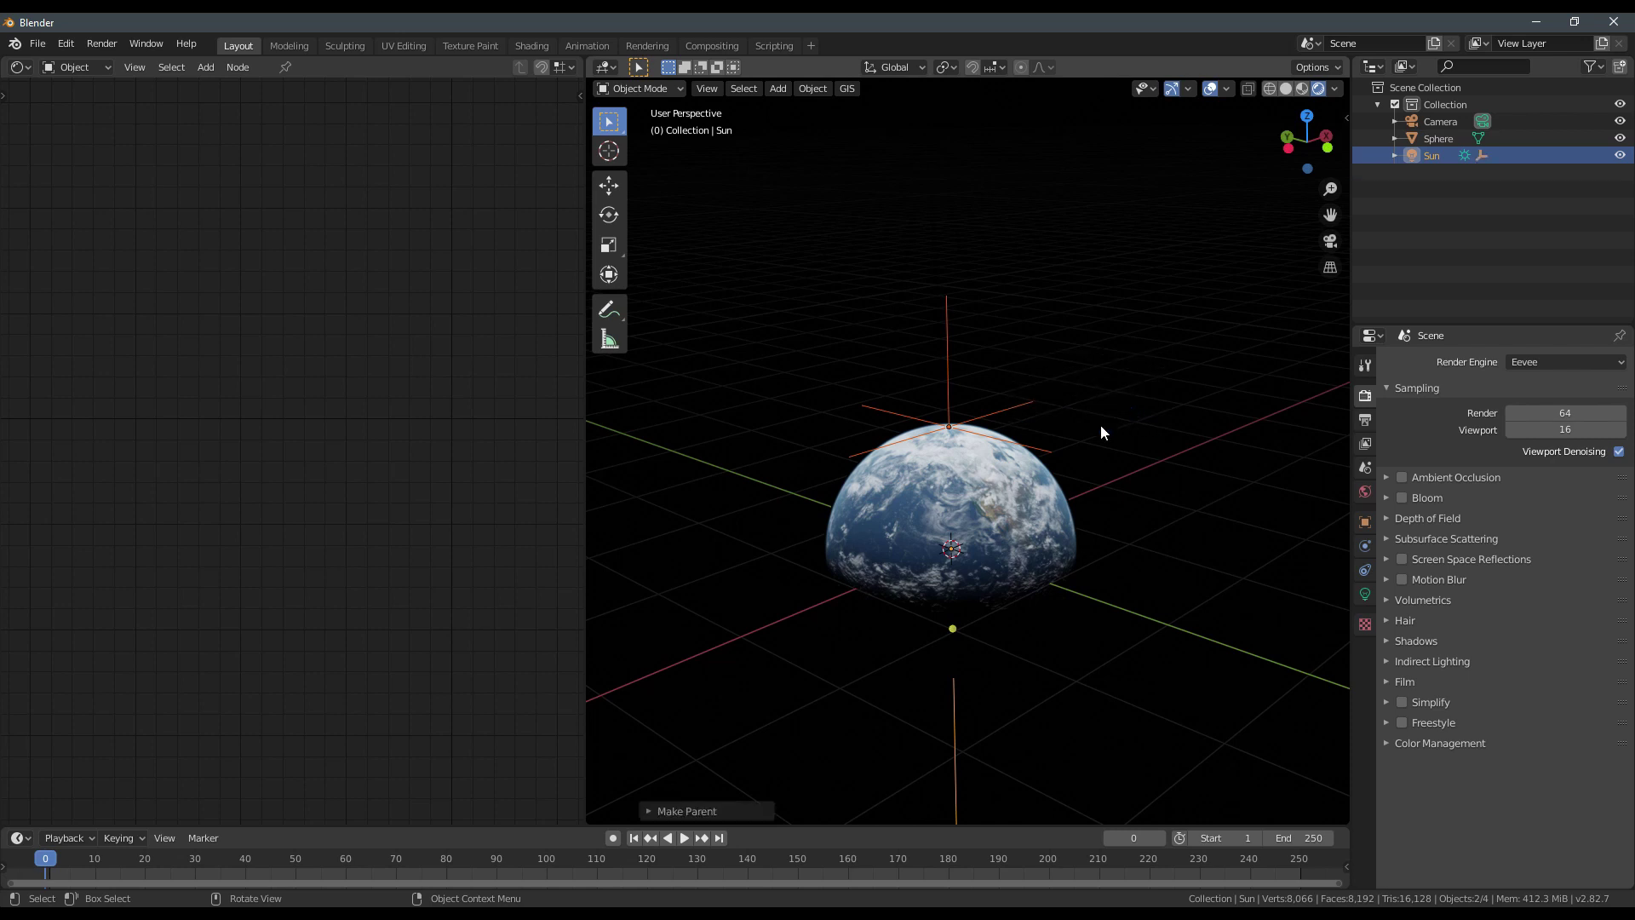
Select the Sun light and try rotating it freely with trackball rotation to swing the lit side around the planet.
middle_click_drag(1015, 414, 1084, 451)
left_click(954, 712)
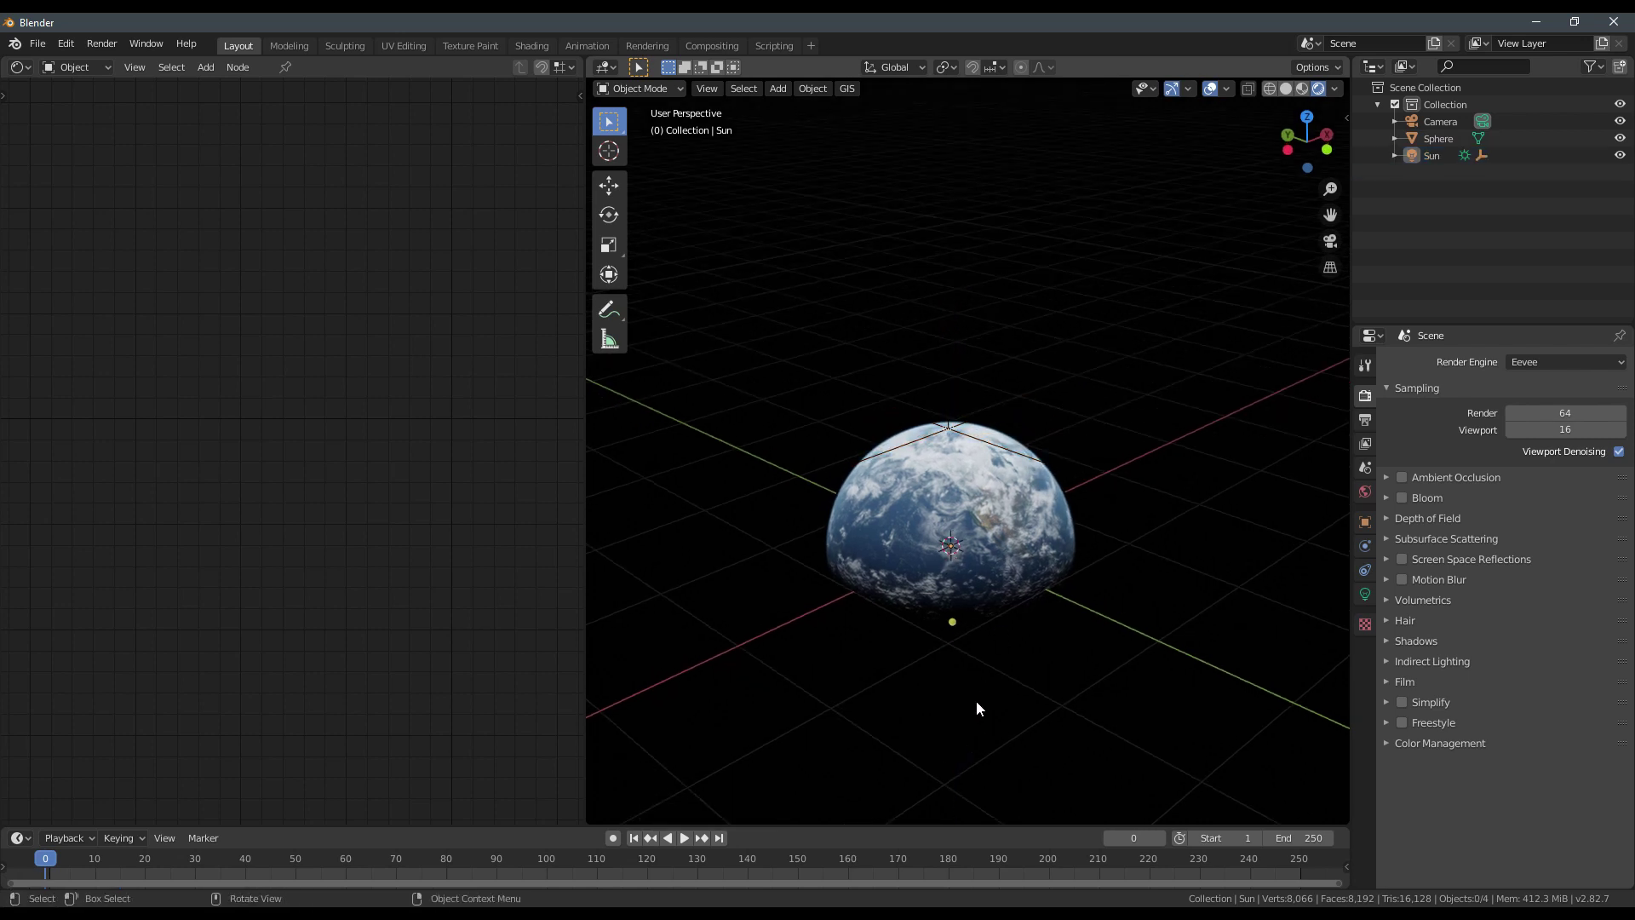
key("r")
key("r")
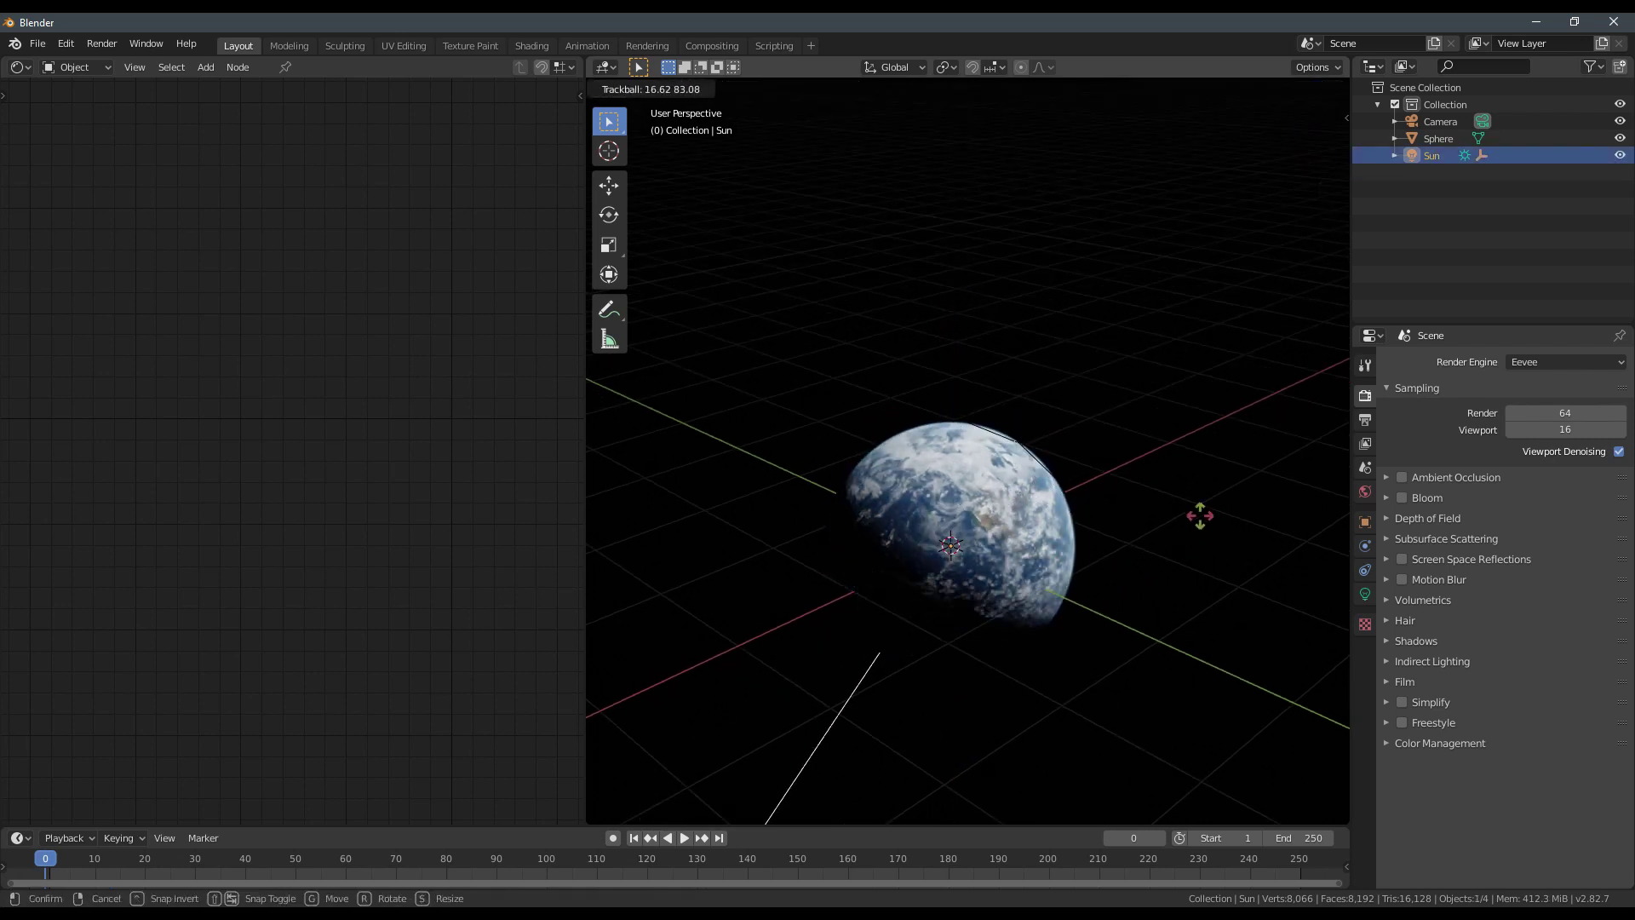
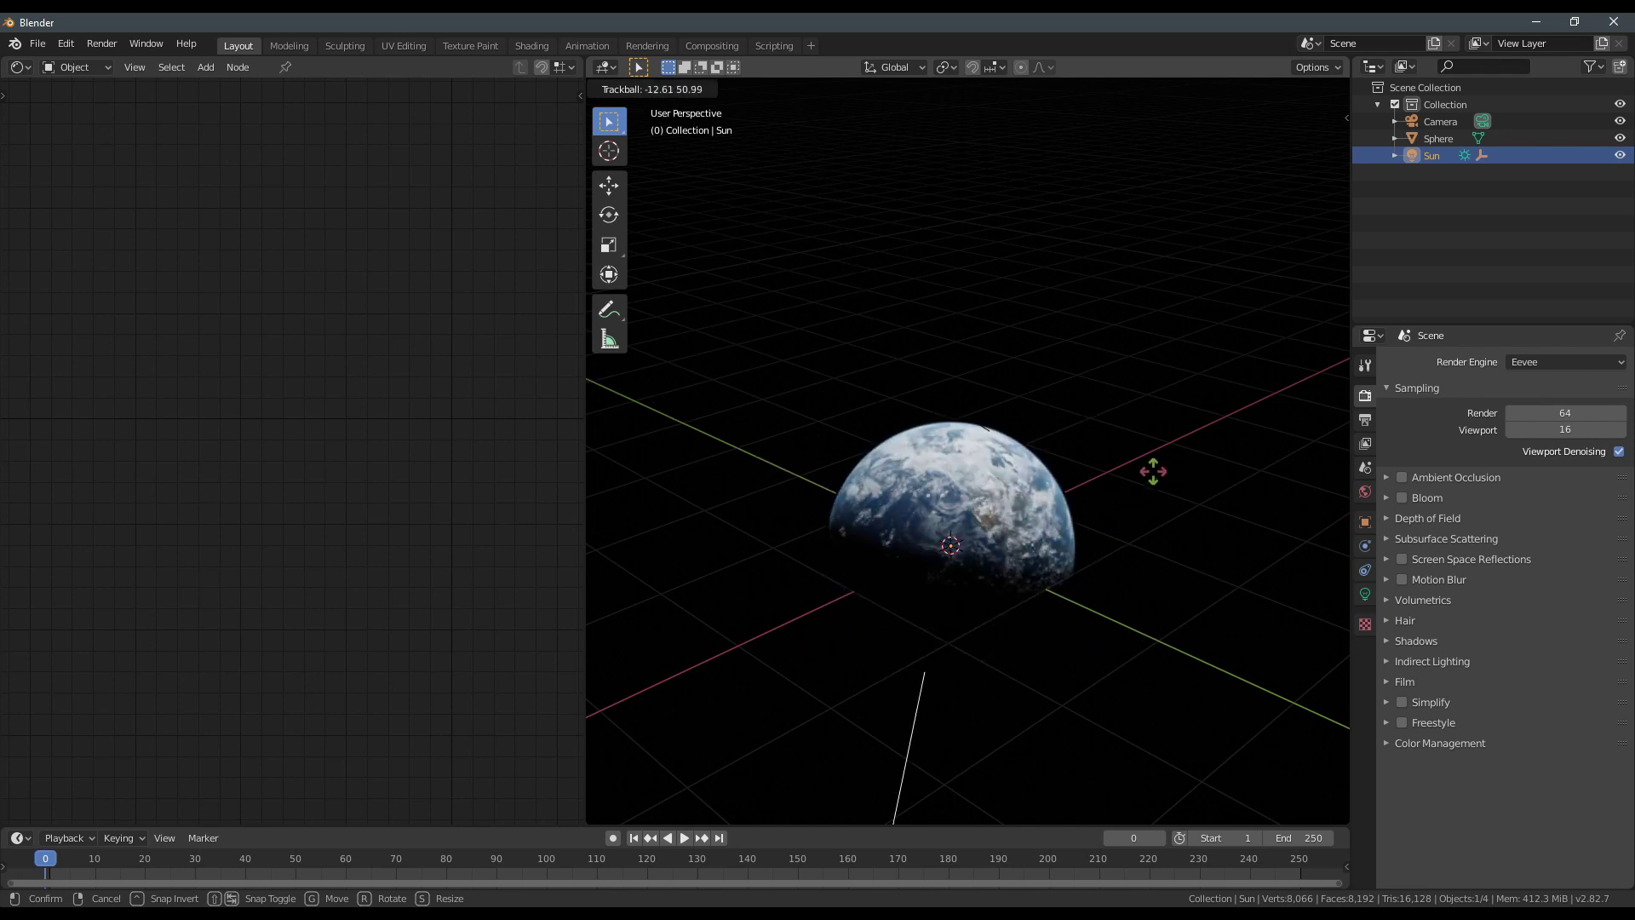
left_click(1013, 518)
Rotate the Sun light about 76° around the global X axis and then around the Y axis to light the planet from one side.
middle_click_drag(1010, 518, 1143, 509)
scroll(1143, 516, "down", 2)
scroll(1143, 510, "up", 3)
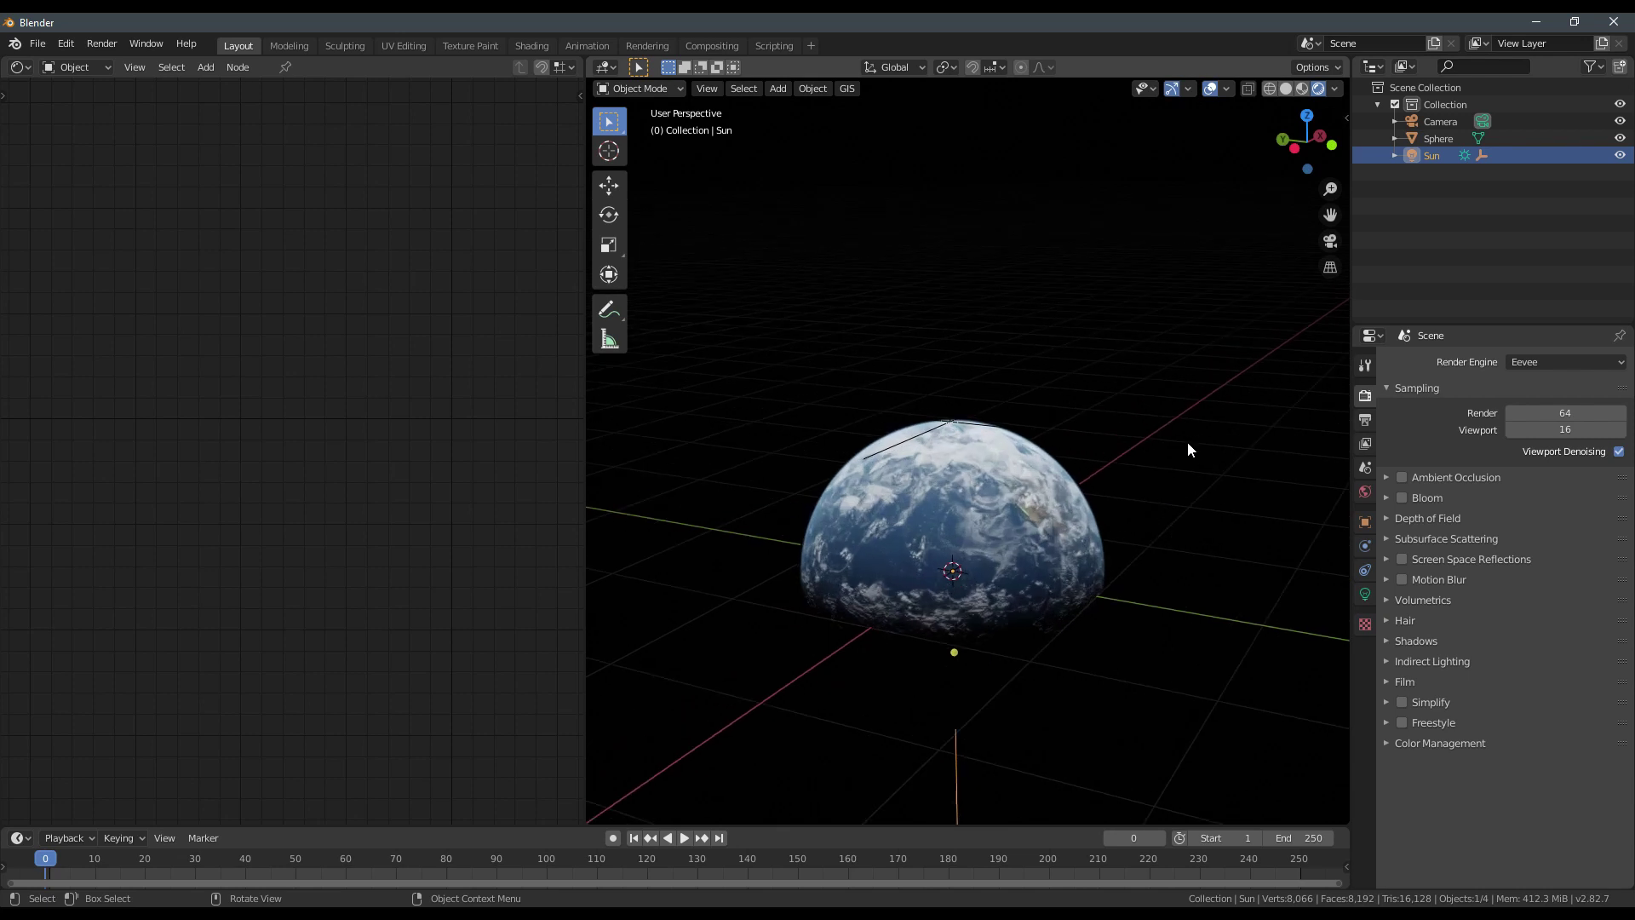
key("r")
key("z")
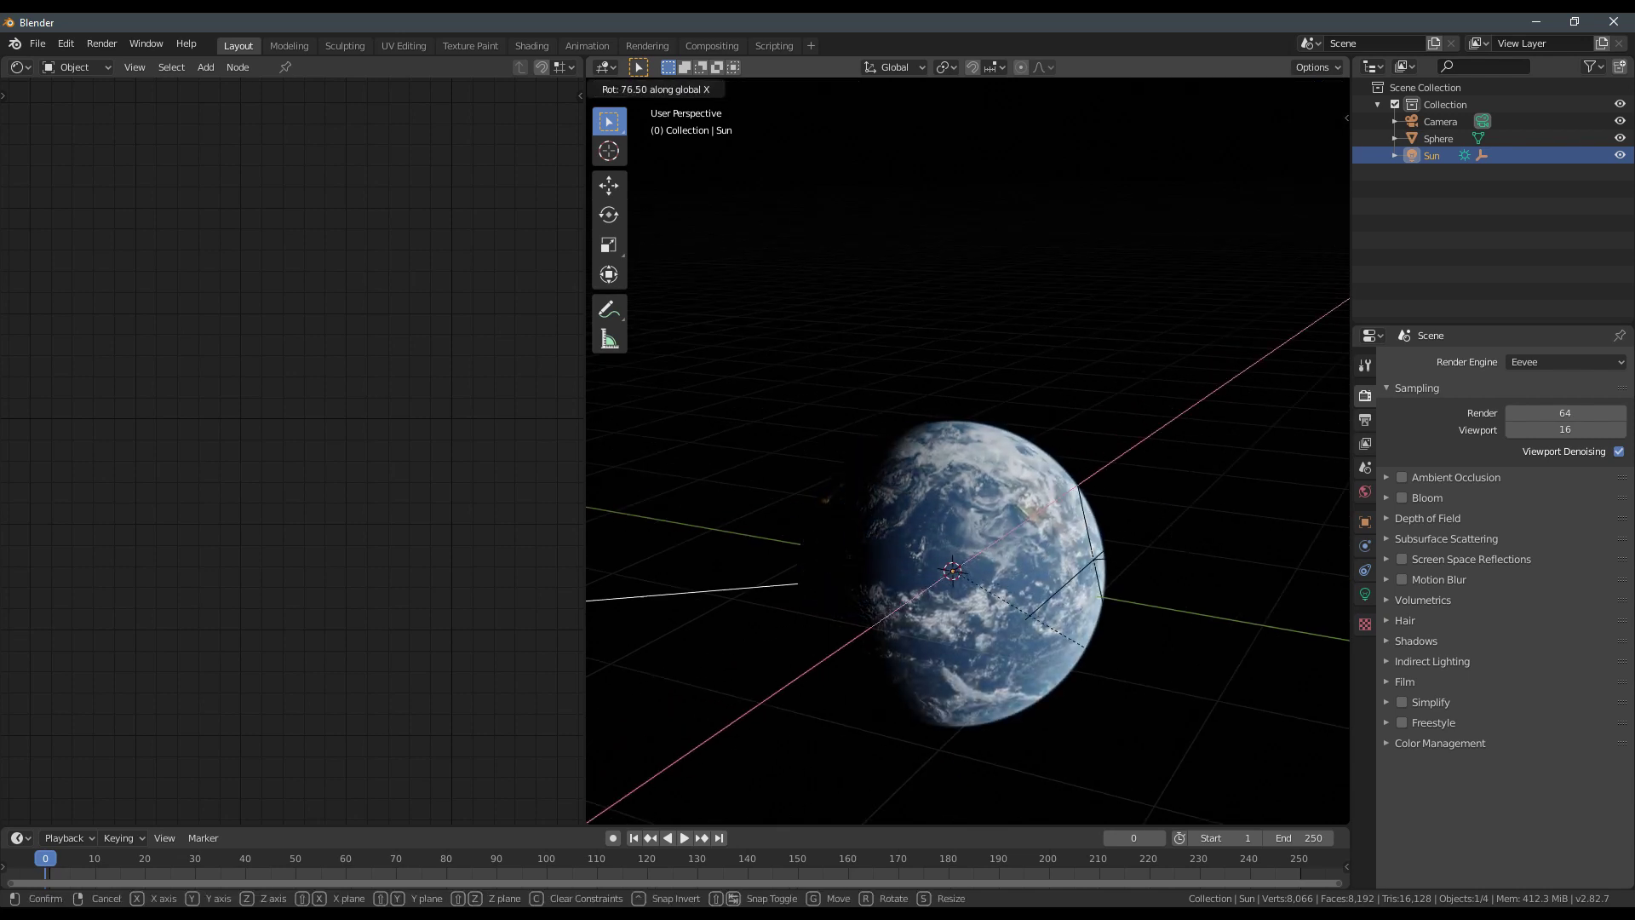
left_click(1224, 478)
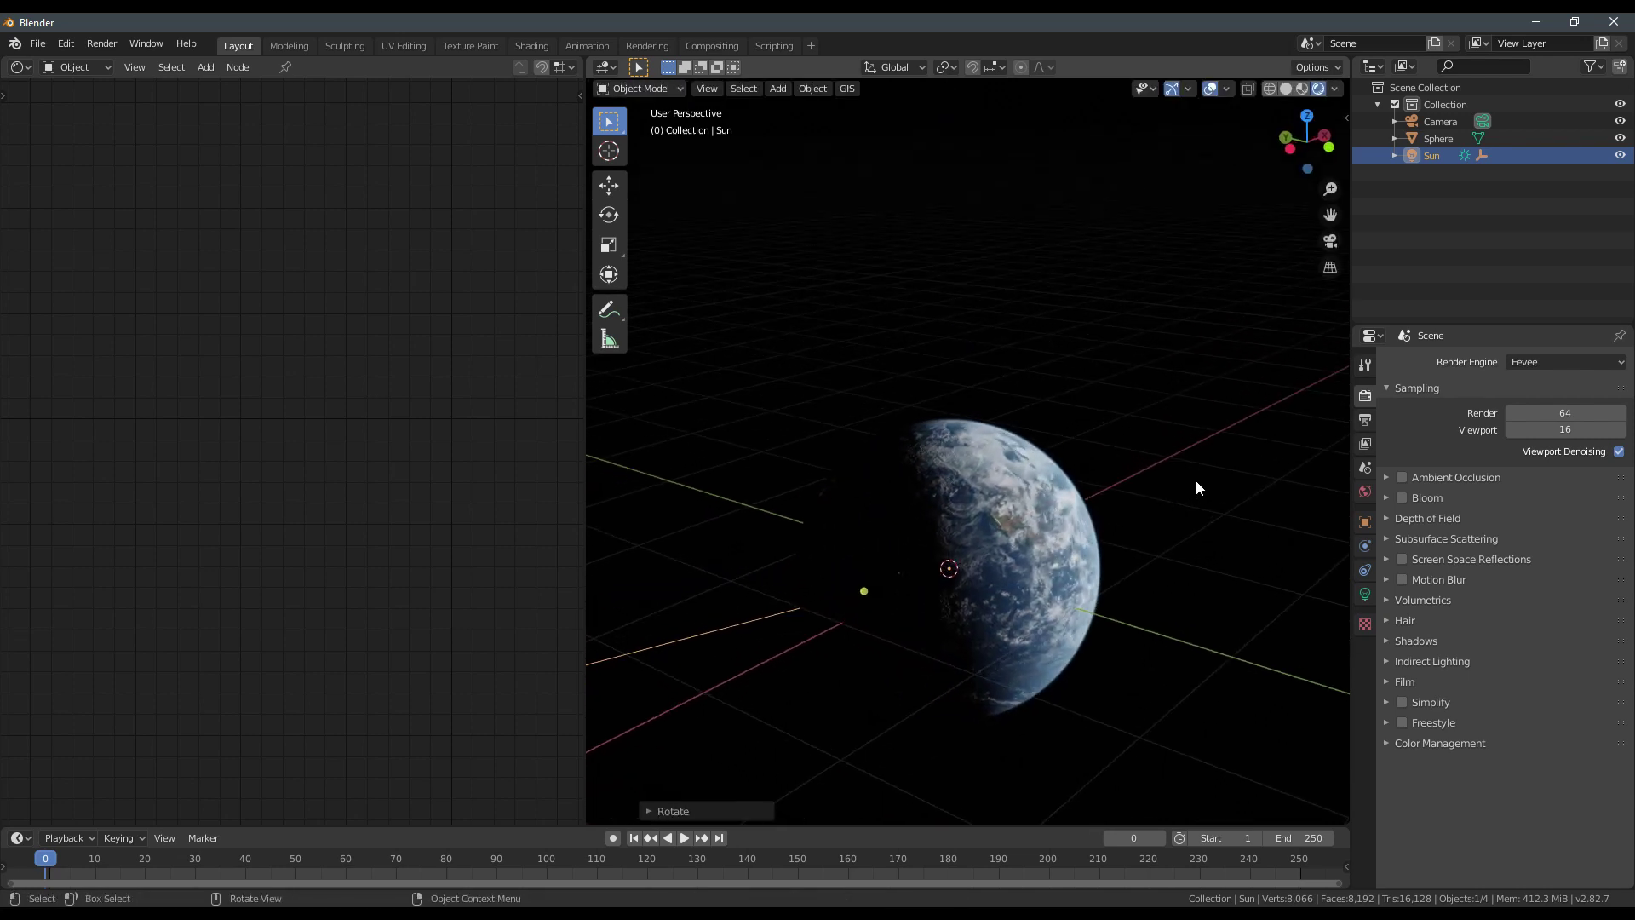
key("r")
key("y")
left_click(1177, 461)
Select the planet sphere and connect the Sun Mask's Color output to the Planet Shader's Emission input in place of Eevee Color.
middle_click_drag(1177, 461, 1065, 456)
scroll(1064, 456, "up", 2)
scroll(1064, 454, "up", 2)
left_click(980, 524)
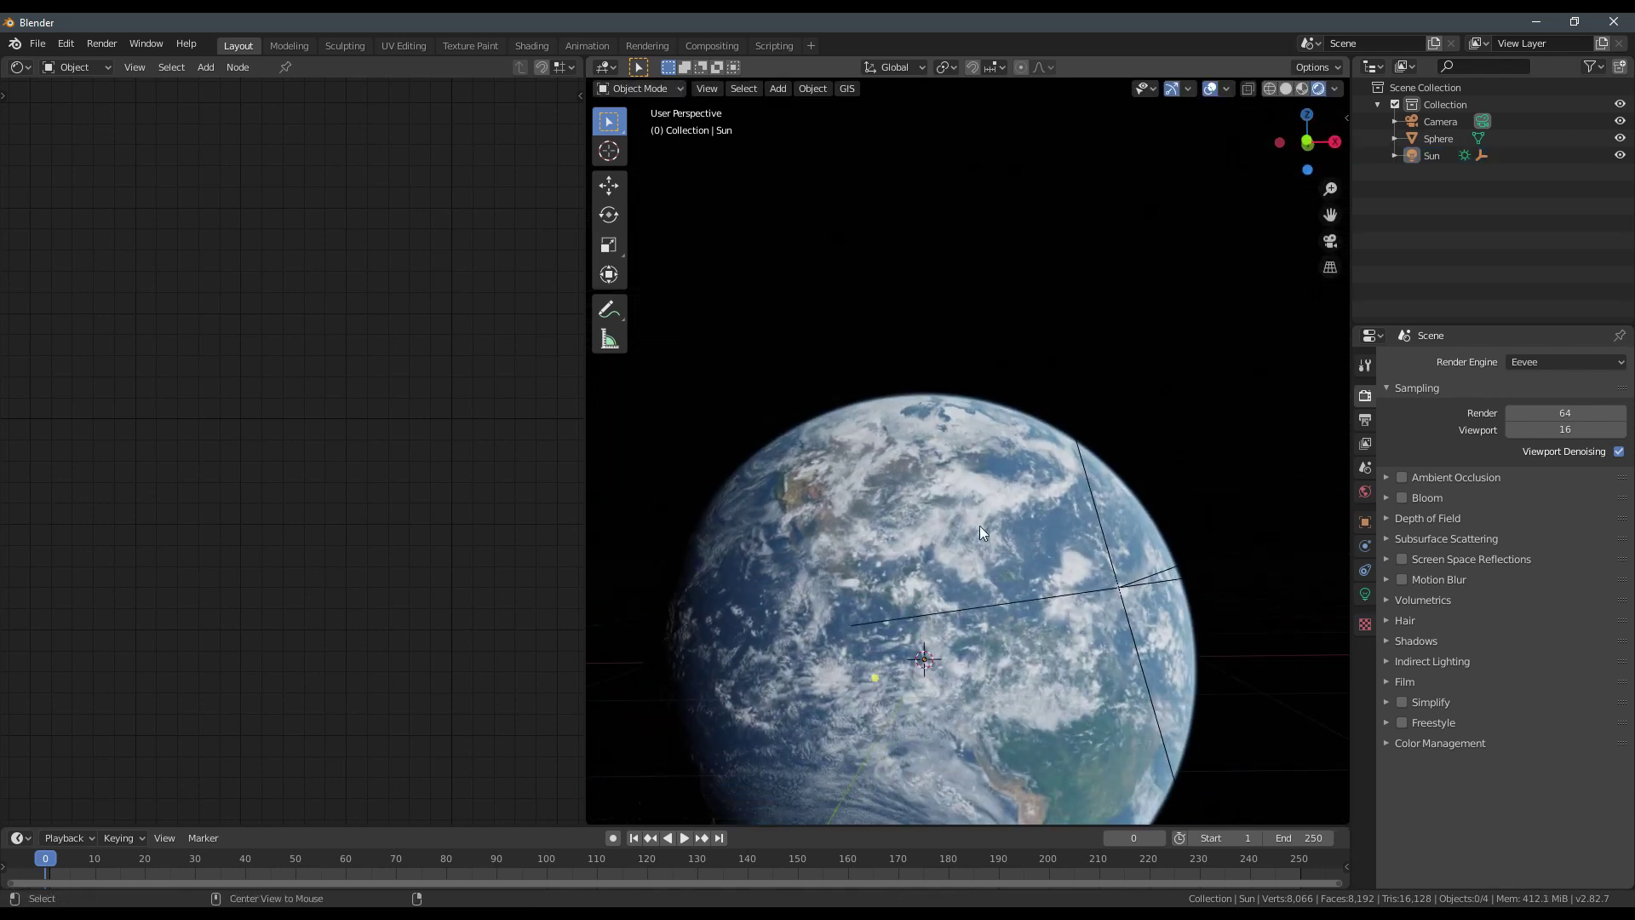
middle_click_drag(907, 508, 952, 479)
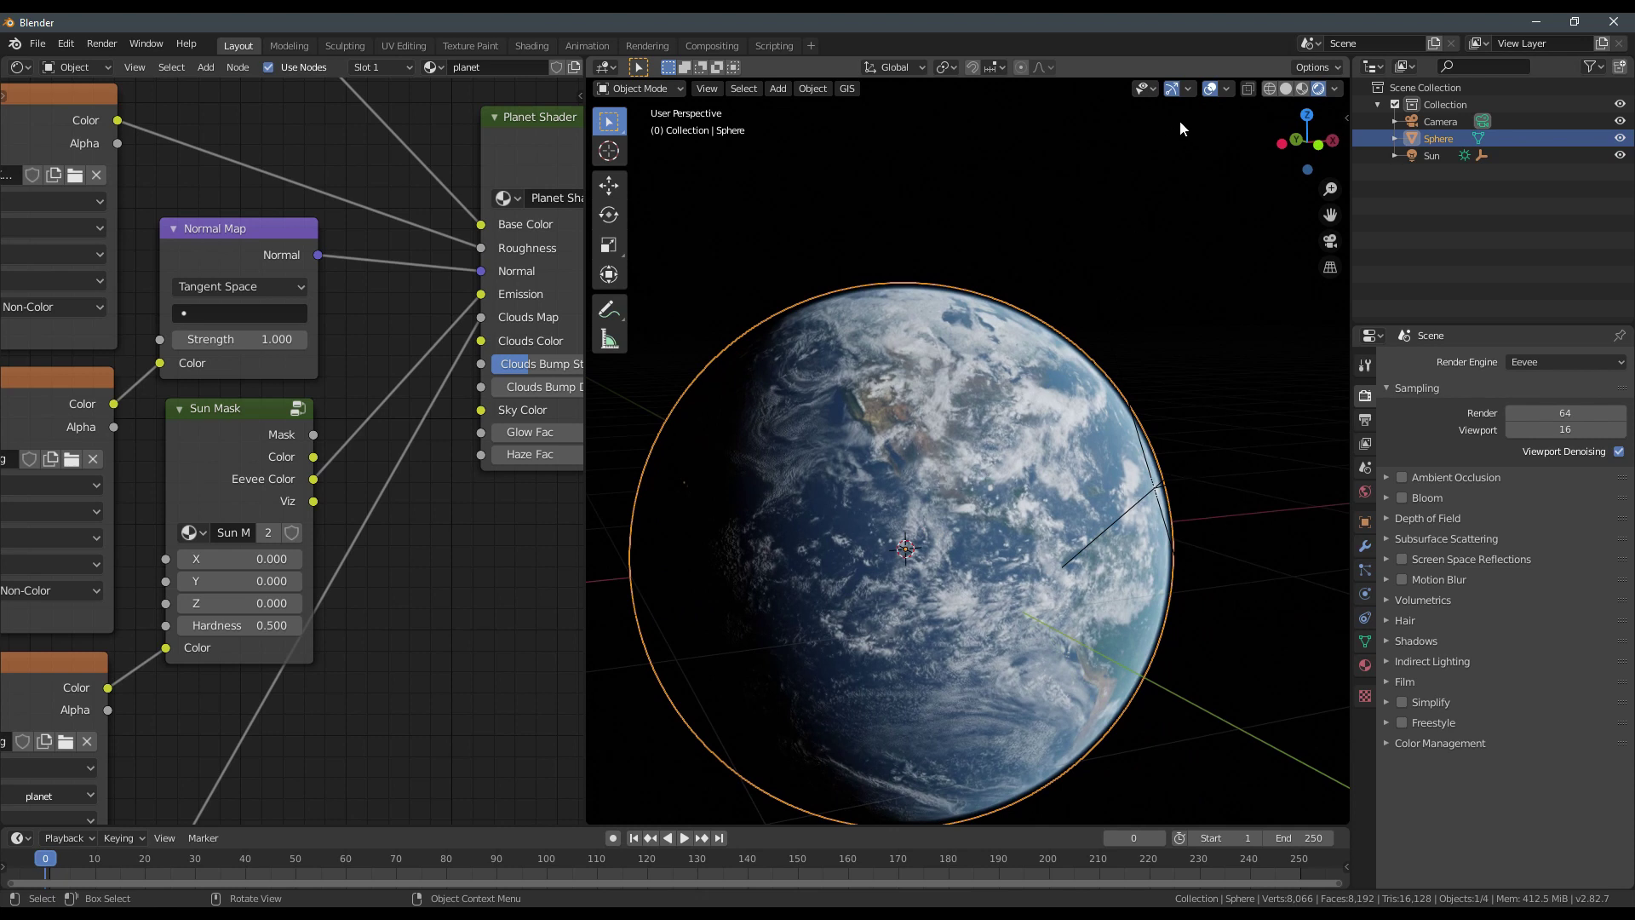
scroll(1064, 508, "down", 3)
scroll(1065, 508, "up", 3)
middle_click_drag(1023, 543, 1017, 524, "shift")
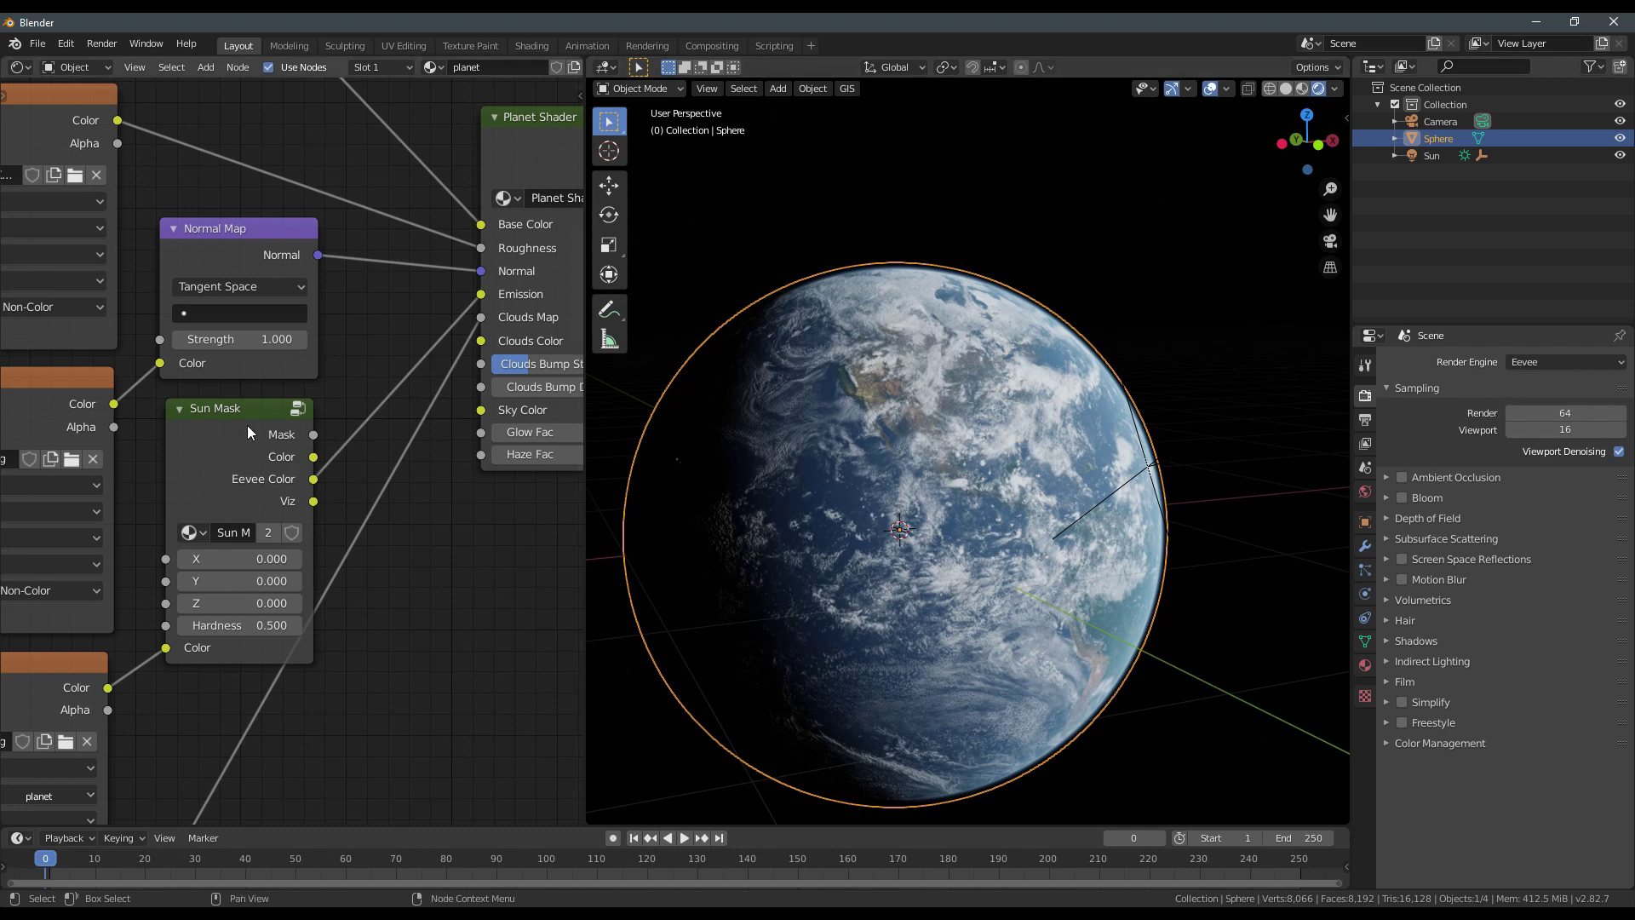
left_click_drag(314, 458, 482, 295)
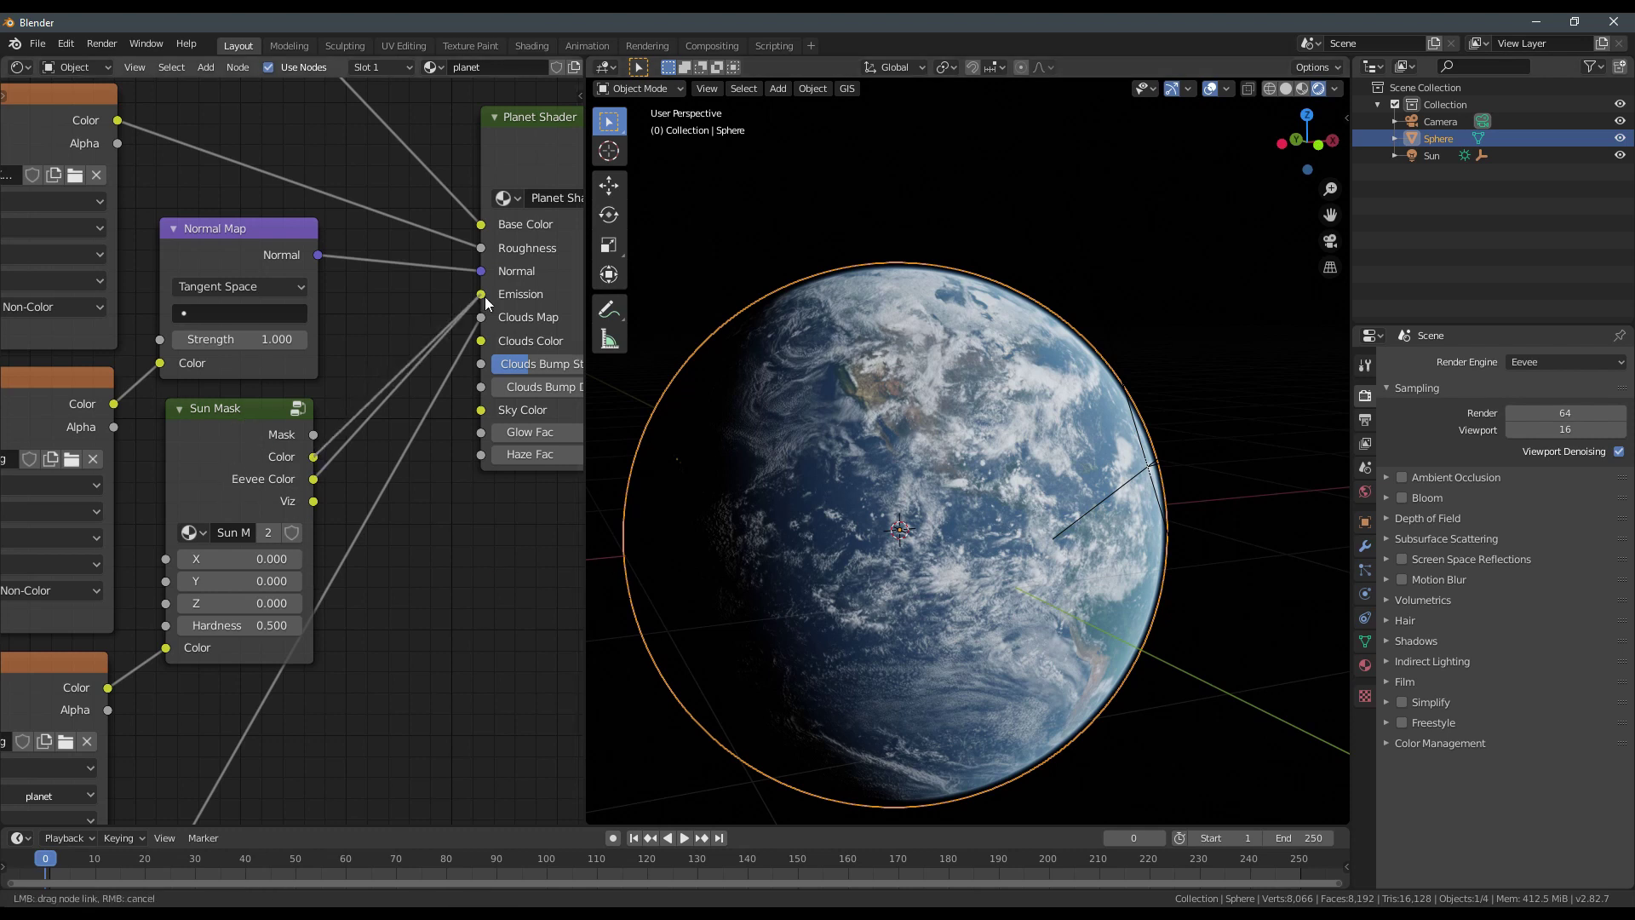
Try shifting the city lights by setting the Sun Mask coordinates to X 5.2, Y 4.9 and Z -47.4.
middle_click_drag(591, 473, 778, 511)
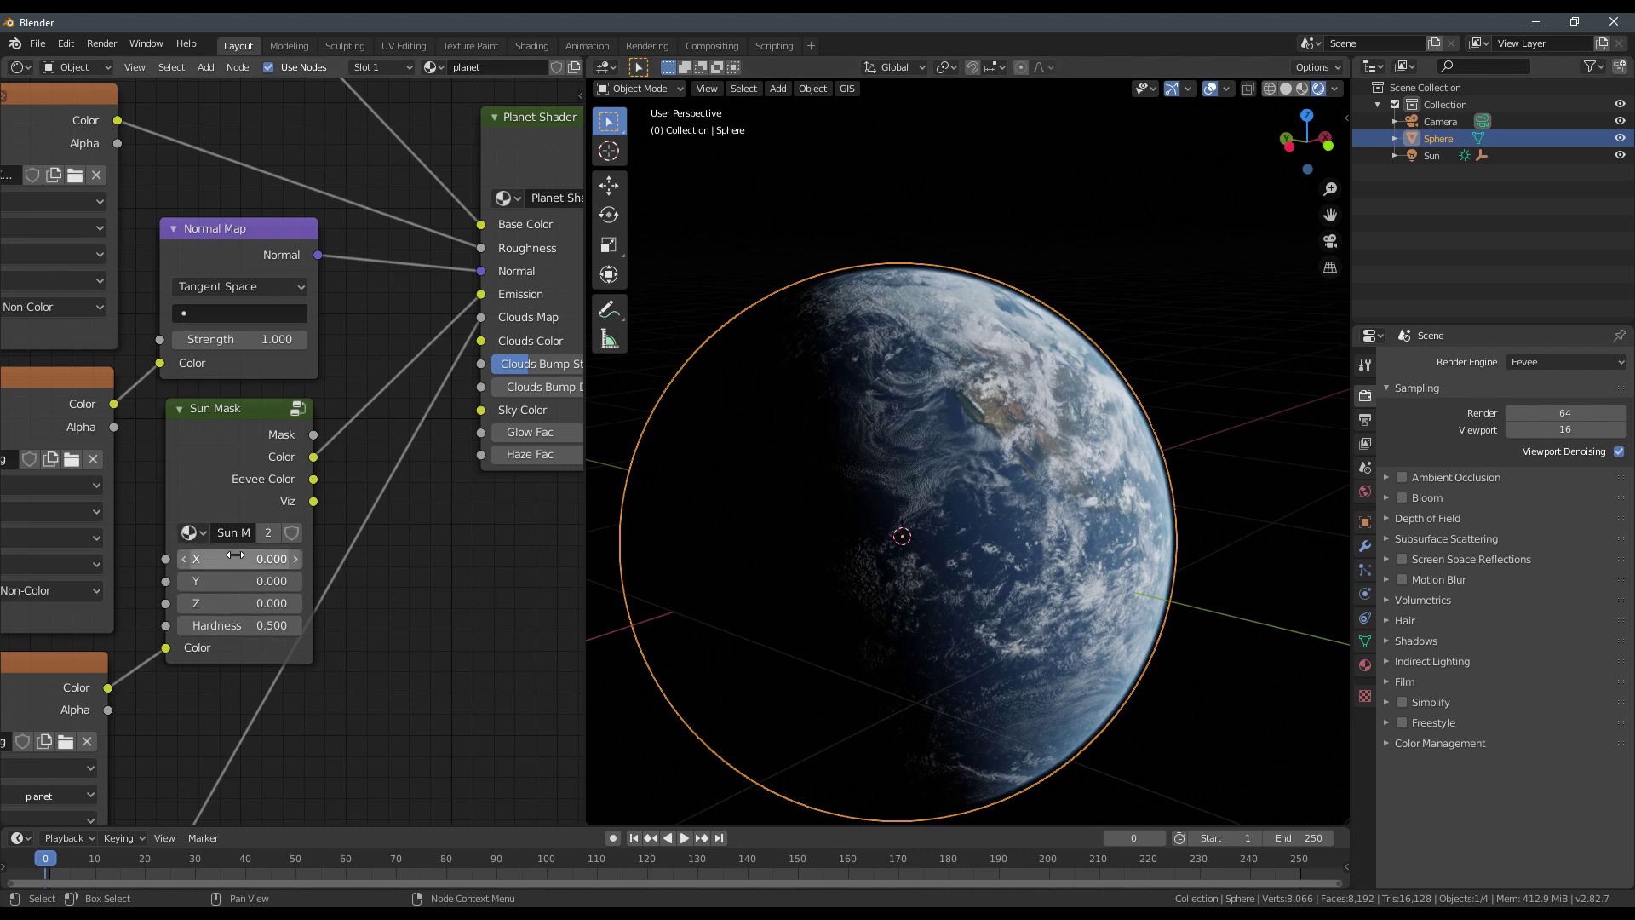
left_click_drag(237, 552, 275, 580)
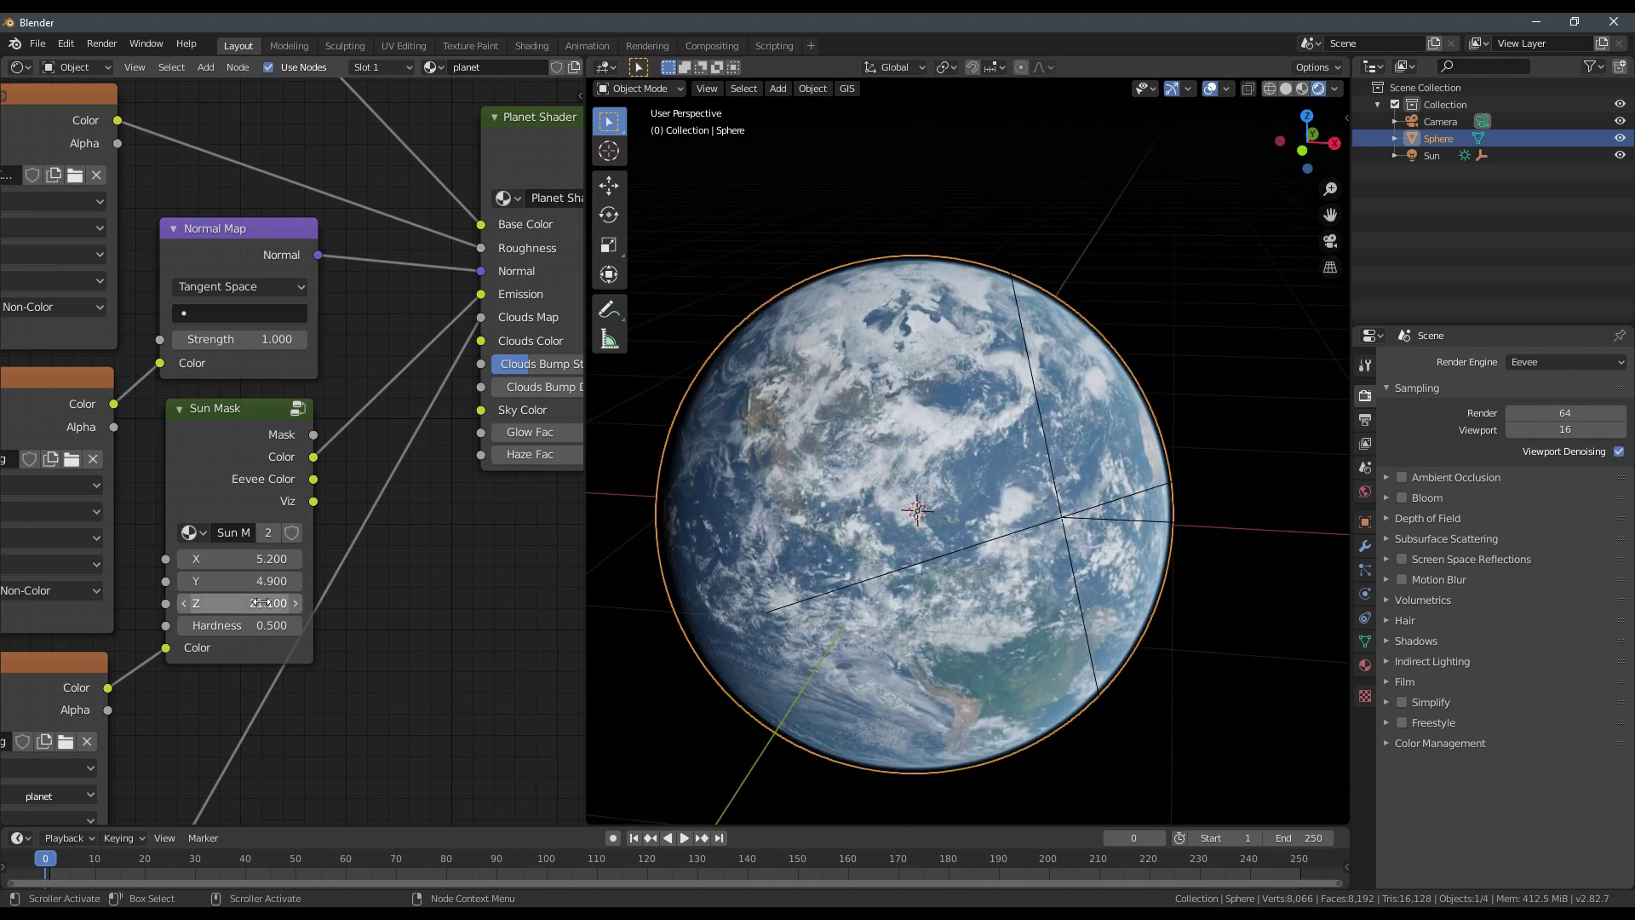
left_click_drag(260, 603, 77, 603)
middle_click_drag(1045, 525, 1046, 456)
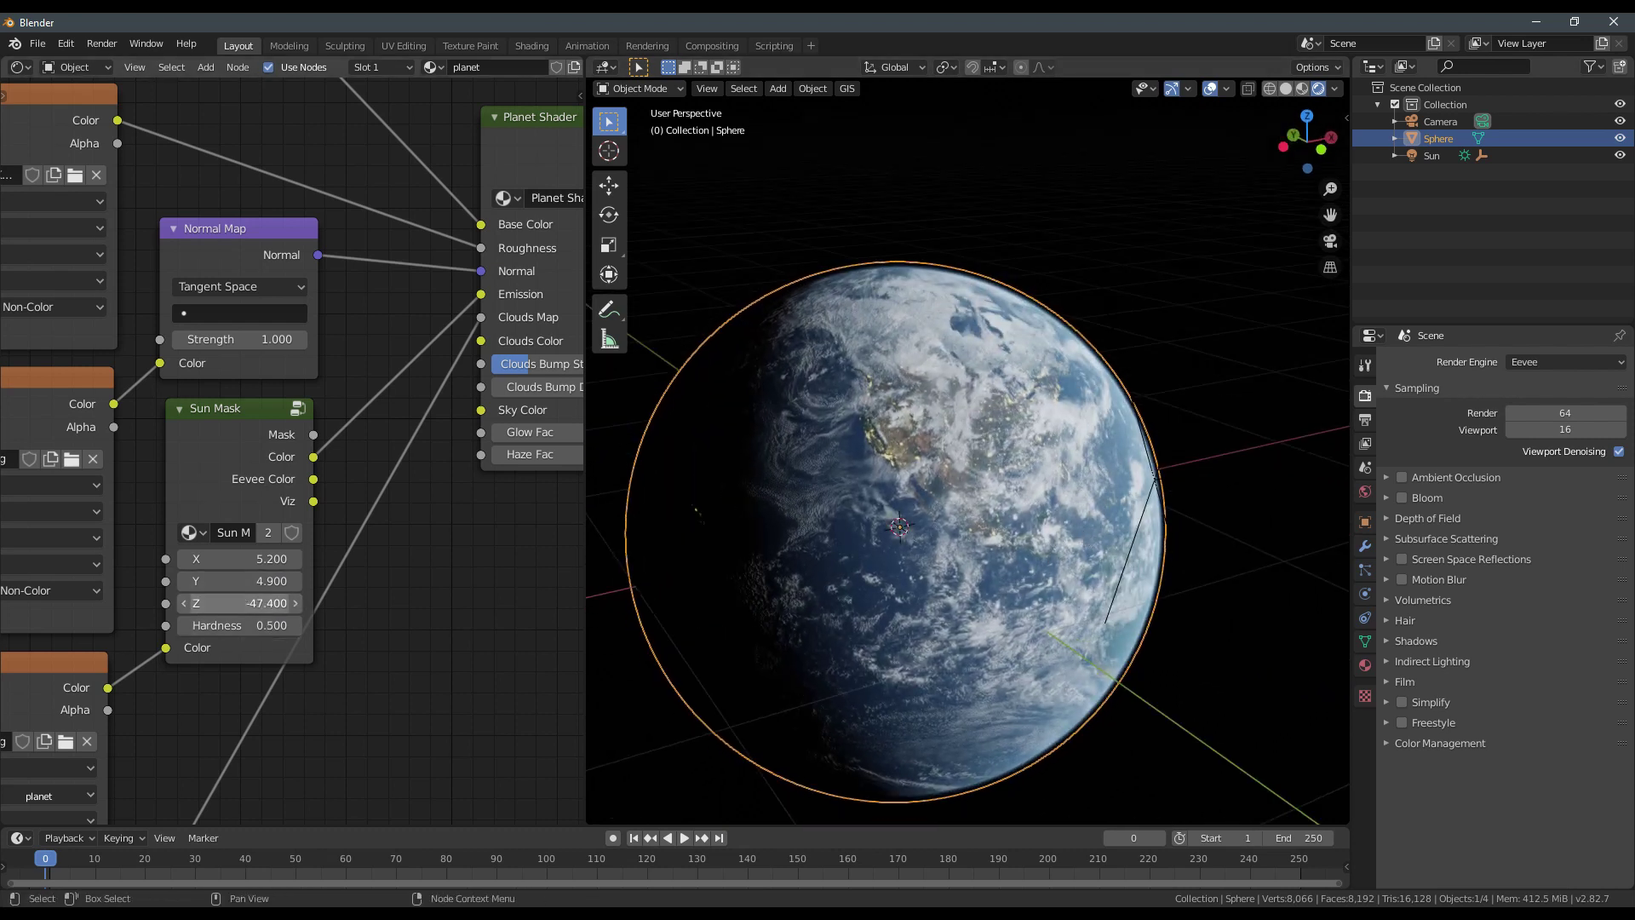
left_click_drag(248, 603, 309, 603)
Reset the Sun Mask's X, Y and Z values to 0.
double_click(250, 603)
type("0")
key("Return")
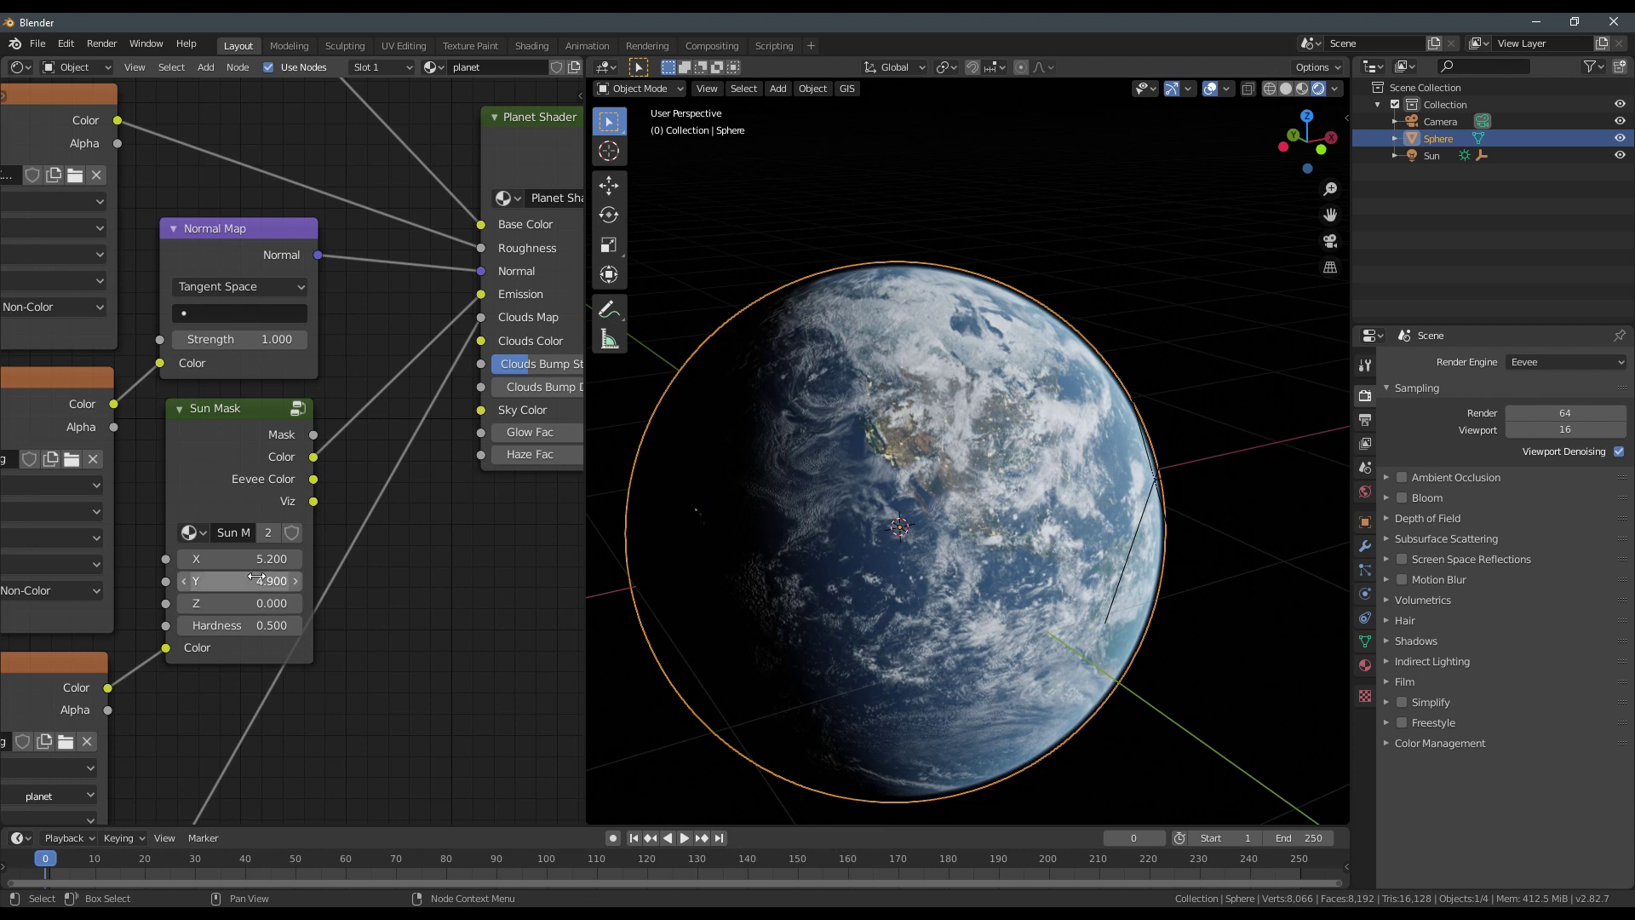
double_click(257, 578)
type("0")
key("Return")
double_click(256, 561)
type("0")
key("Return")
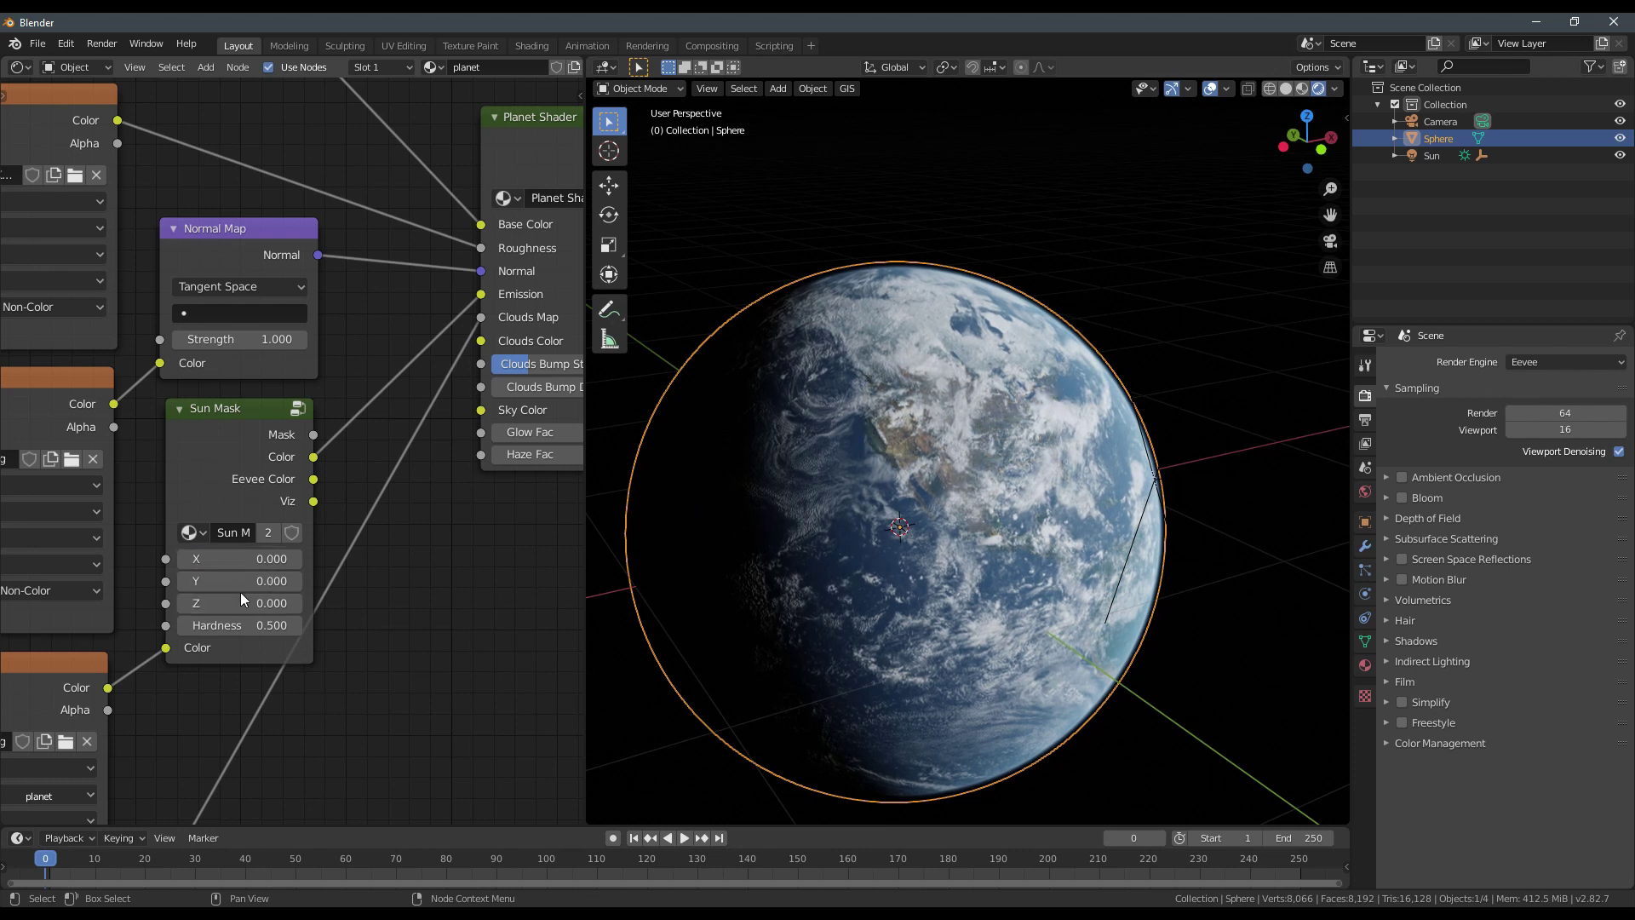
Select the sun_position empty and examine where it sits on the sunlit side of the planet.
middle_click_drag(615, 531, 1150, 485)
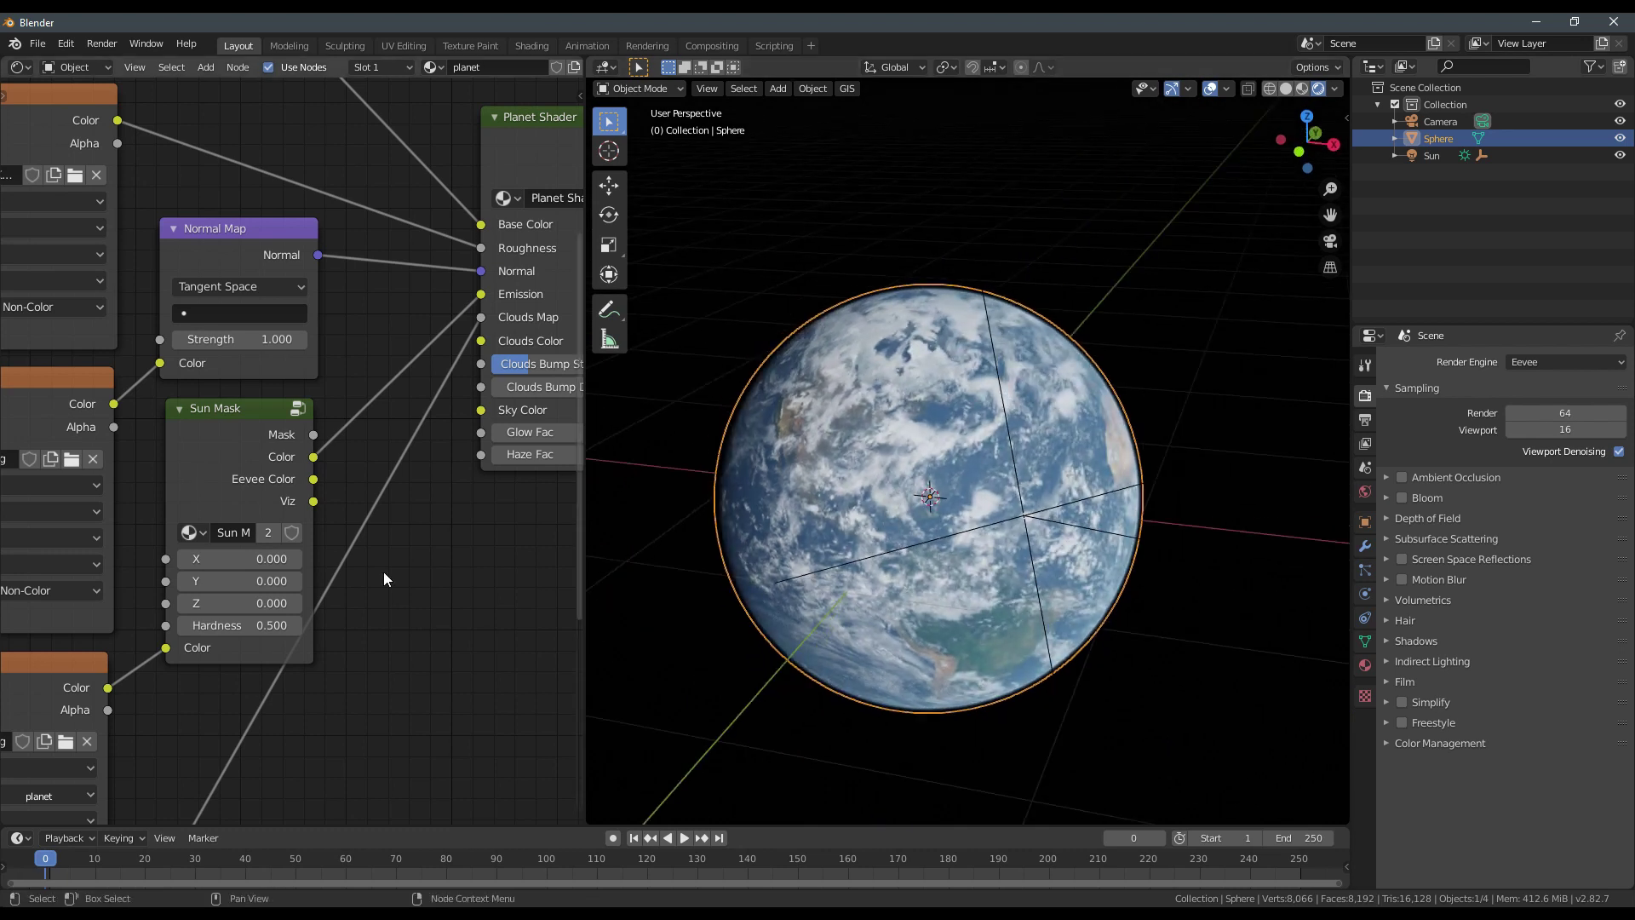
left_click(1049, 525)
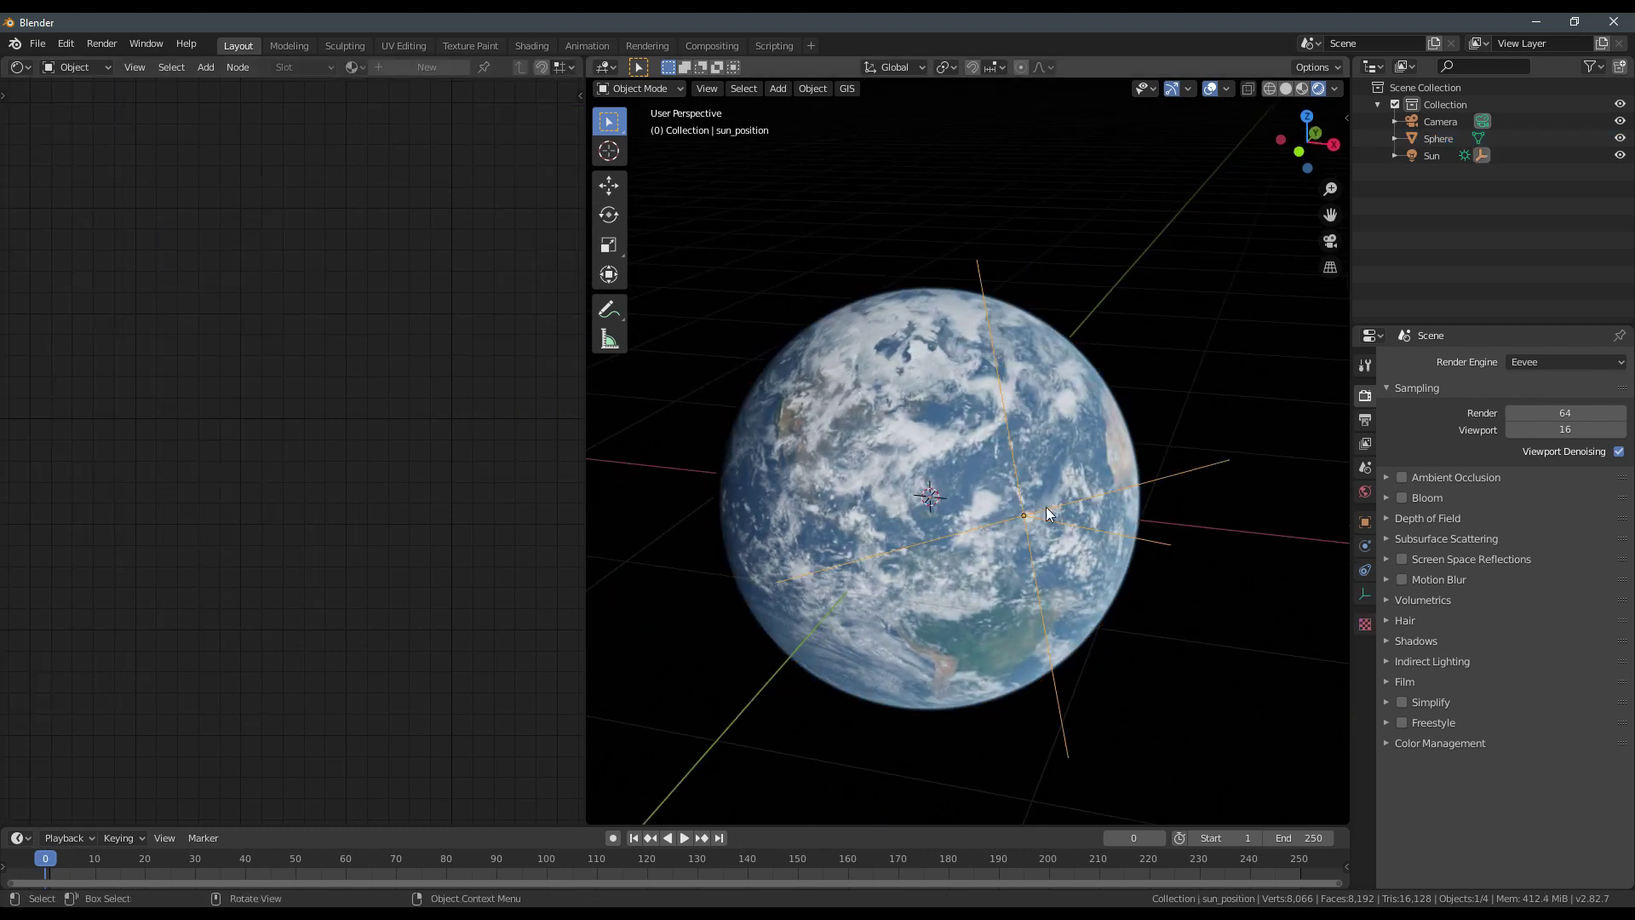
mouse_move(1048, 509)
middle_mouse_down()
mouse_move(989, 526)
mouse_move(1052, 534)
middle_mouse_up()
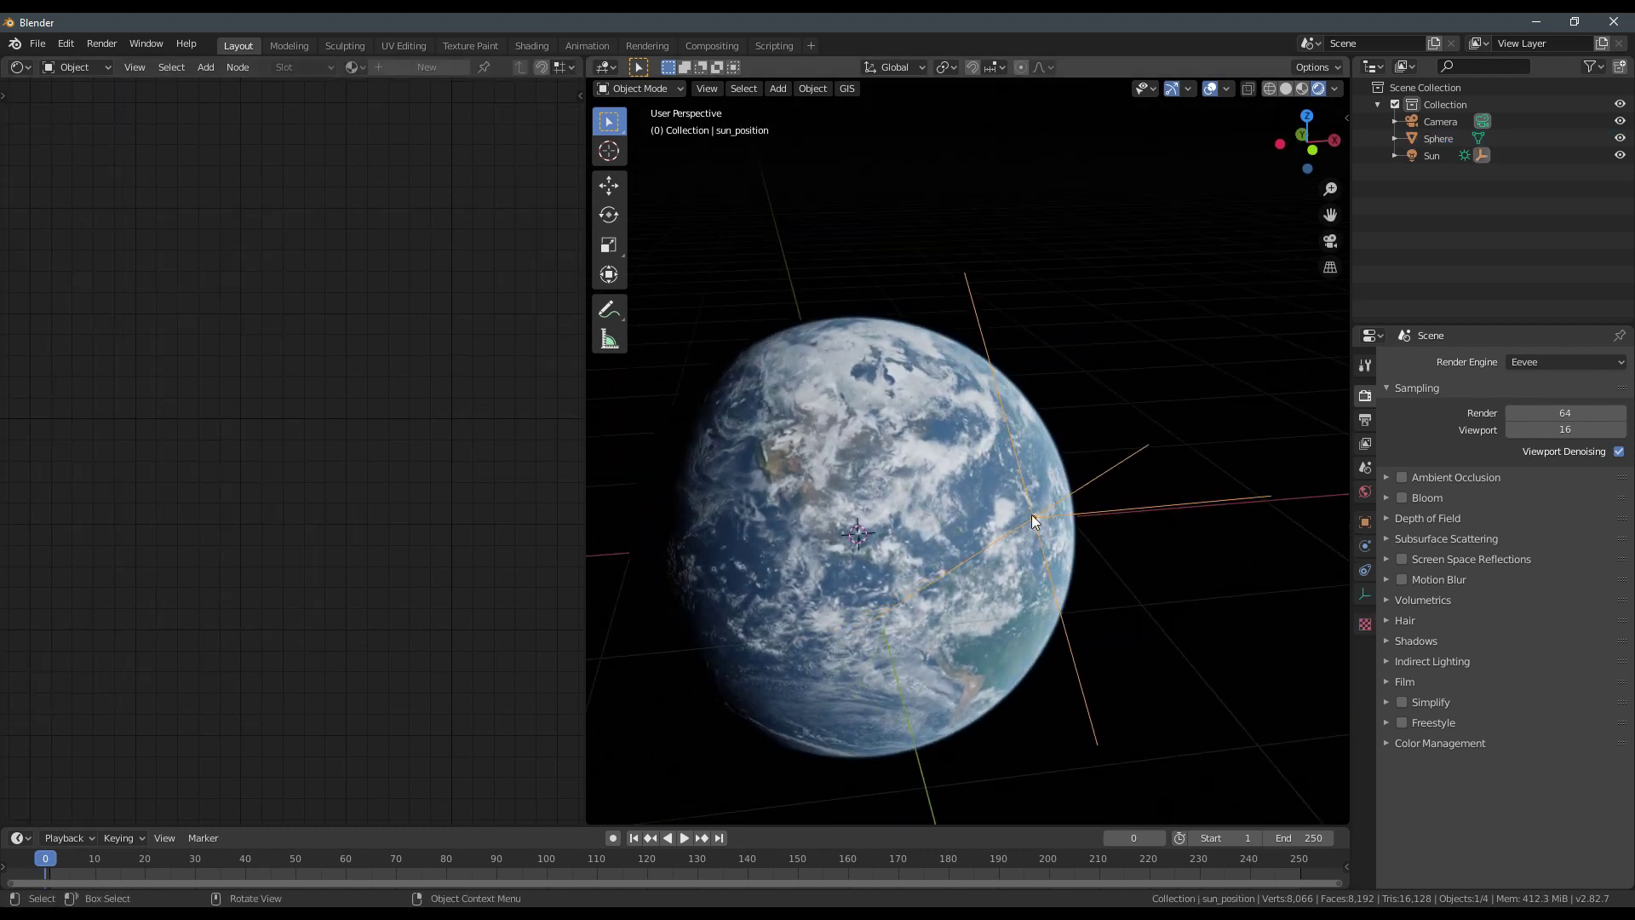
Select the sphere and add a driver to the Sun Mask's X value that reads the sun_position empty's X Location in World Space.
left_click(943, 501)
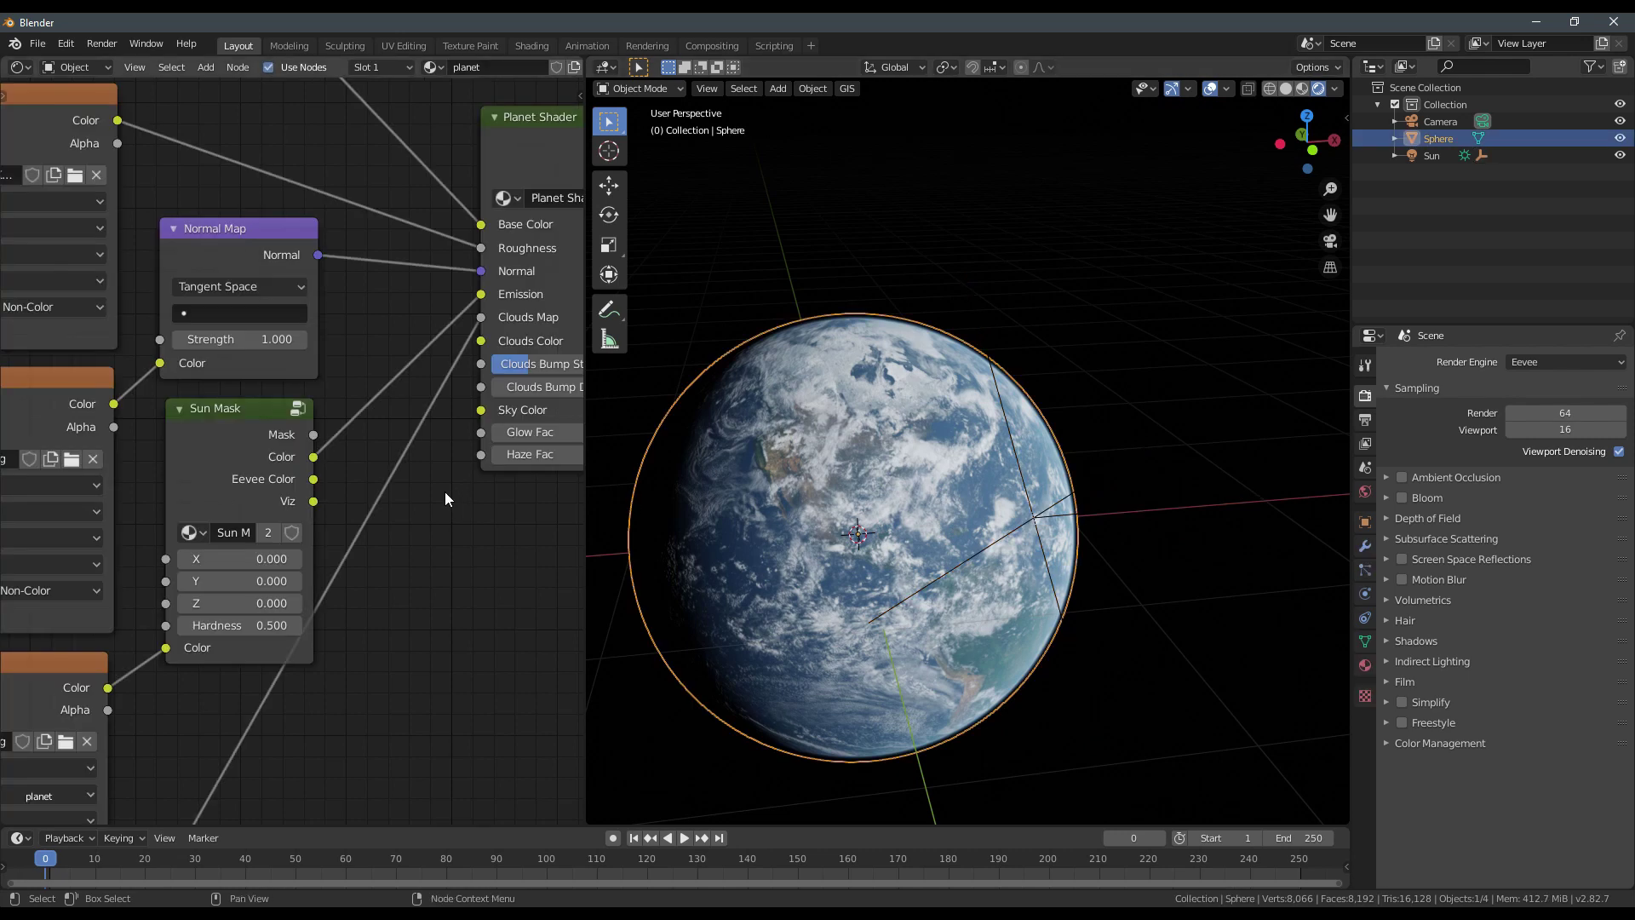
scroll(391, 649, "up", 3)
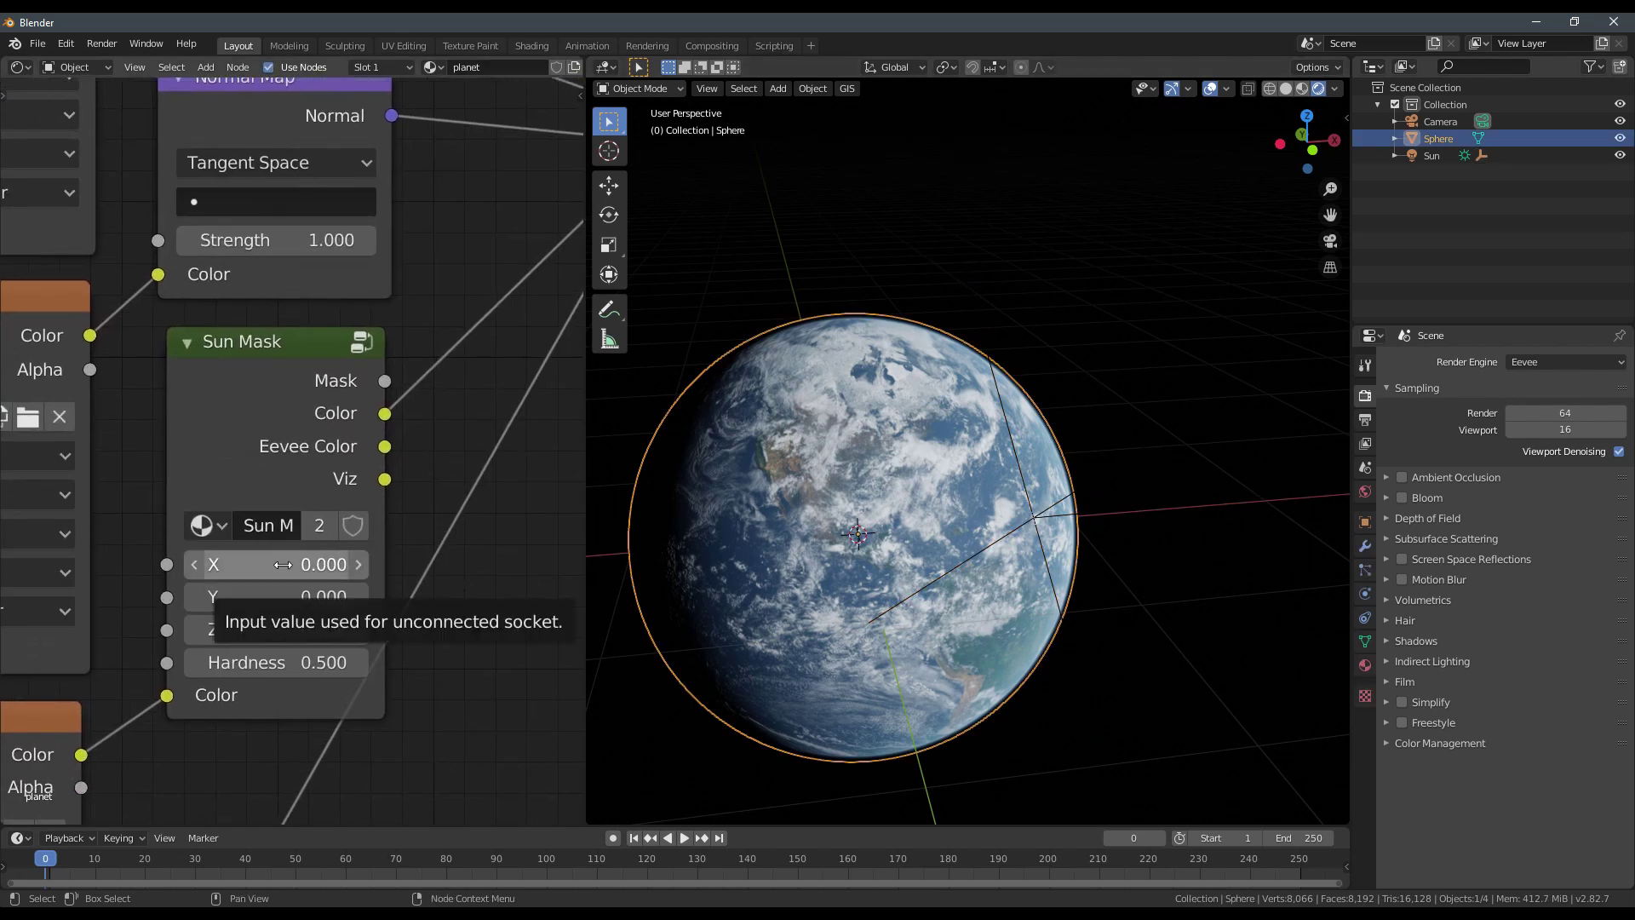
scroll(251, 555, "down", 1)
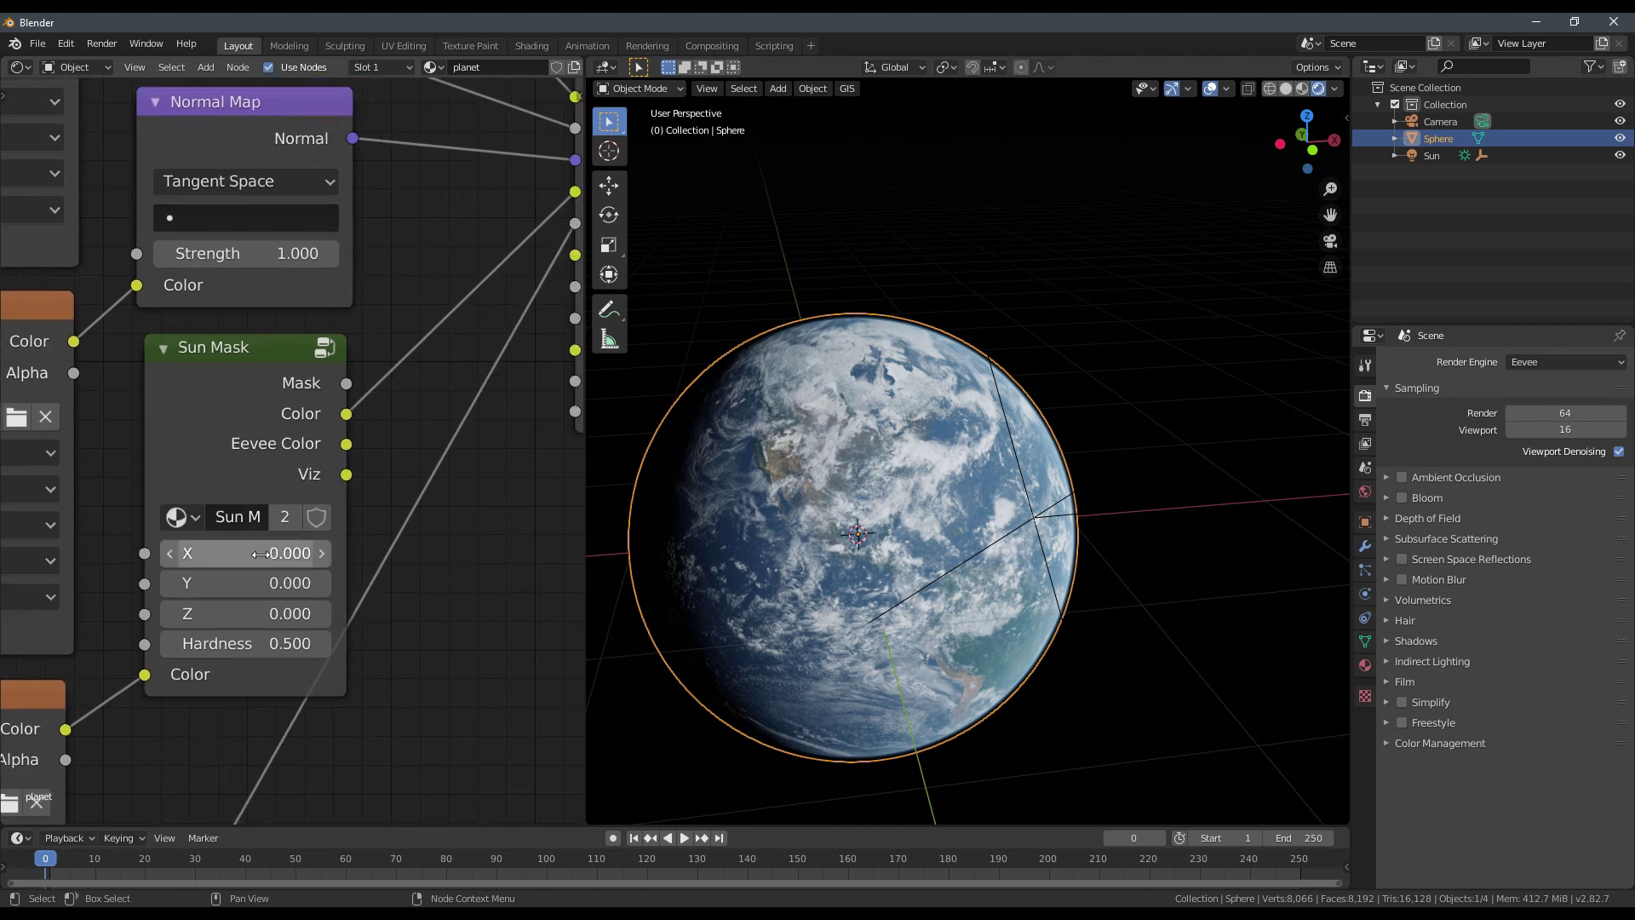
right_click(241, 555)
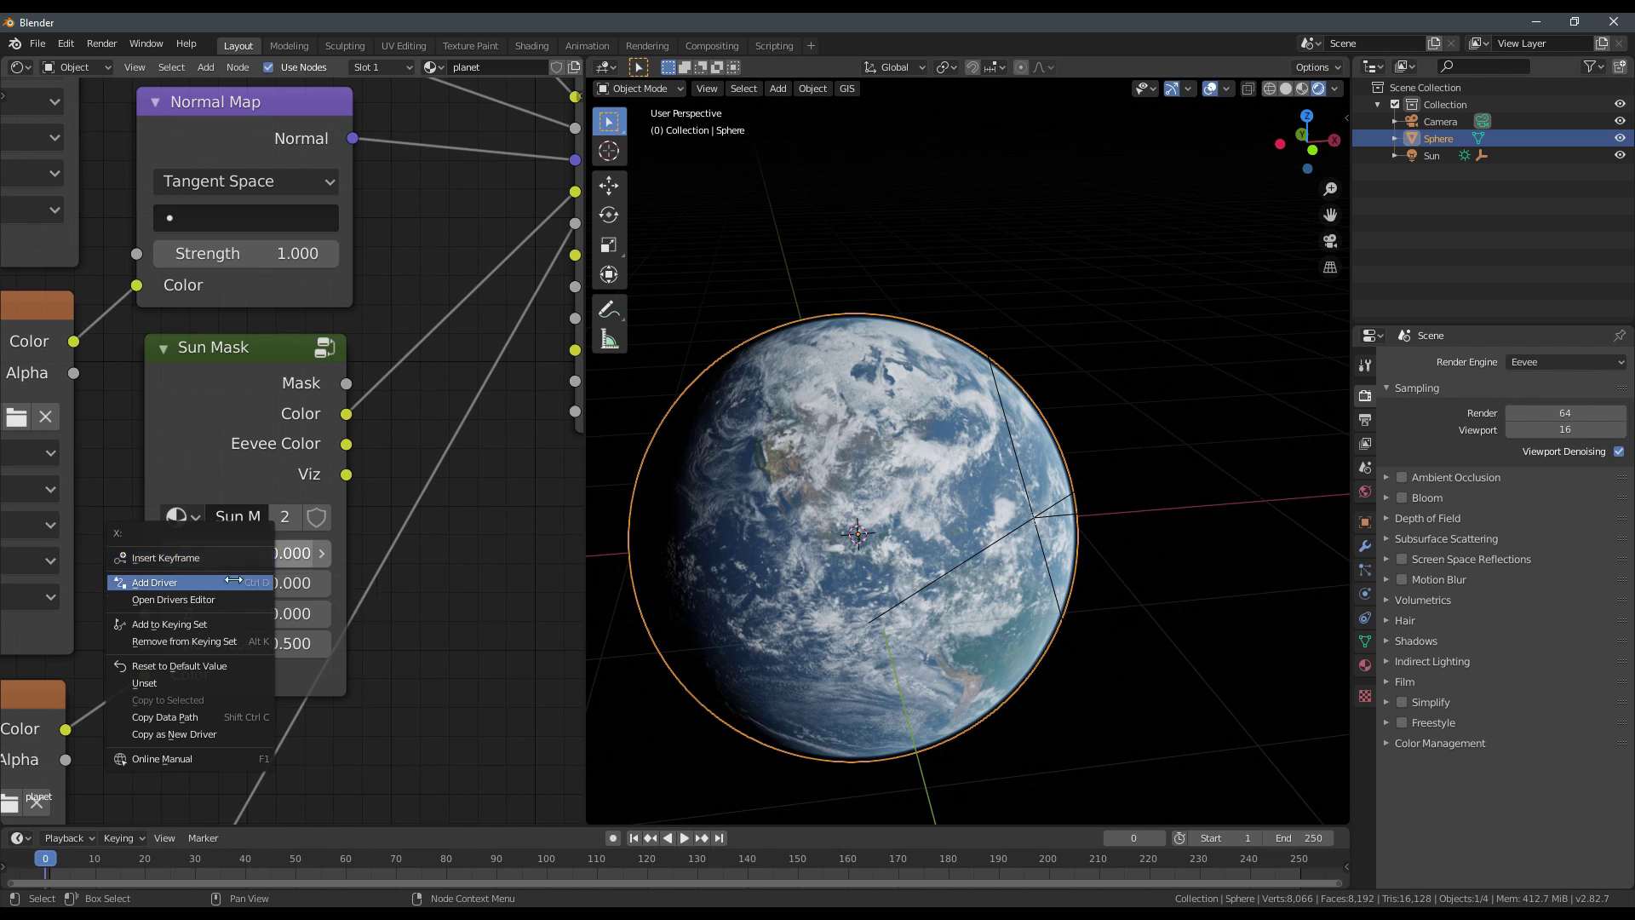
key("ctrl+d")
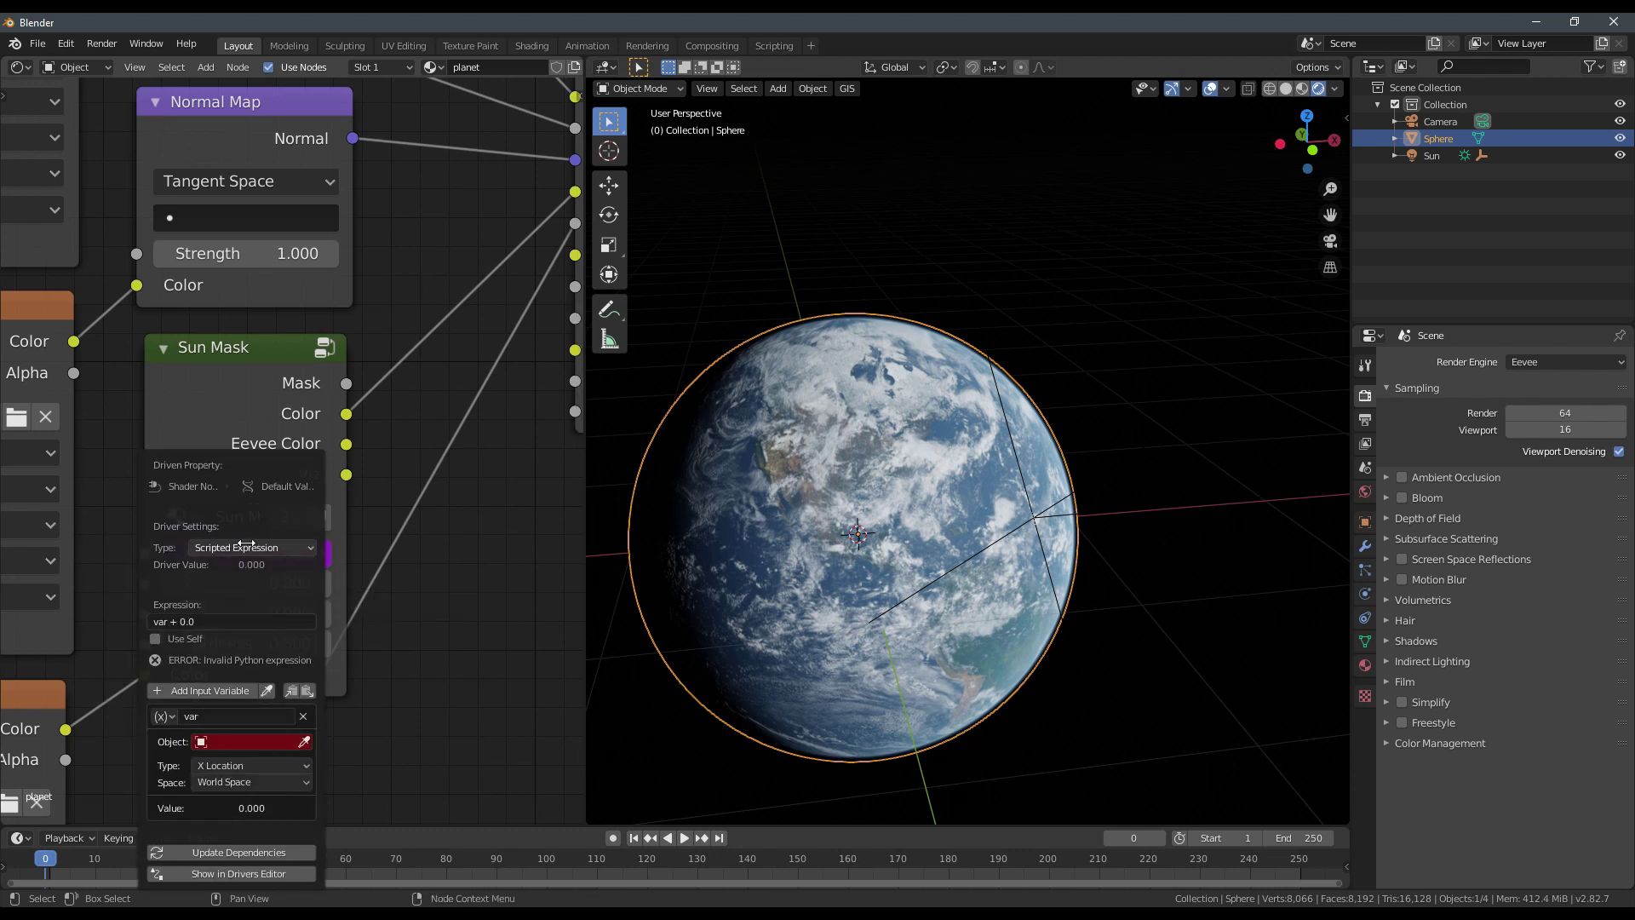
left_click(235, 741)
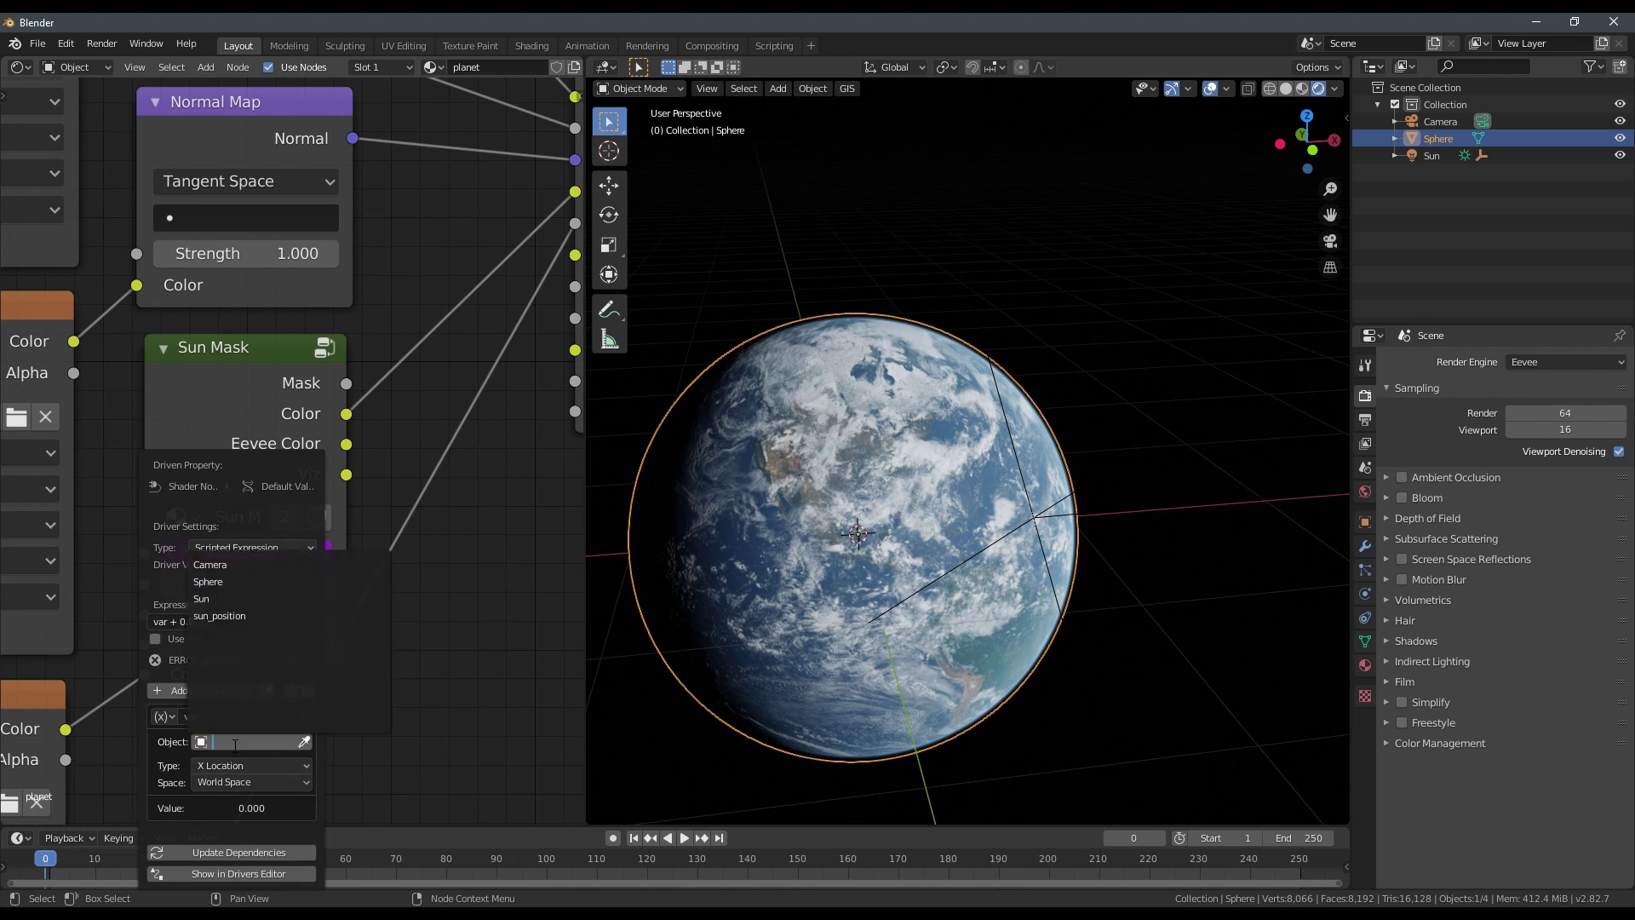
left_click(255, 616)
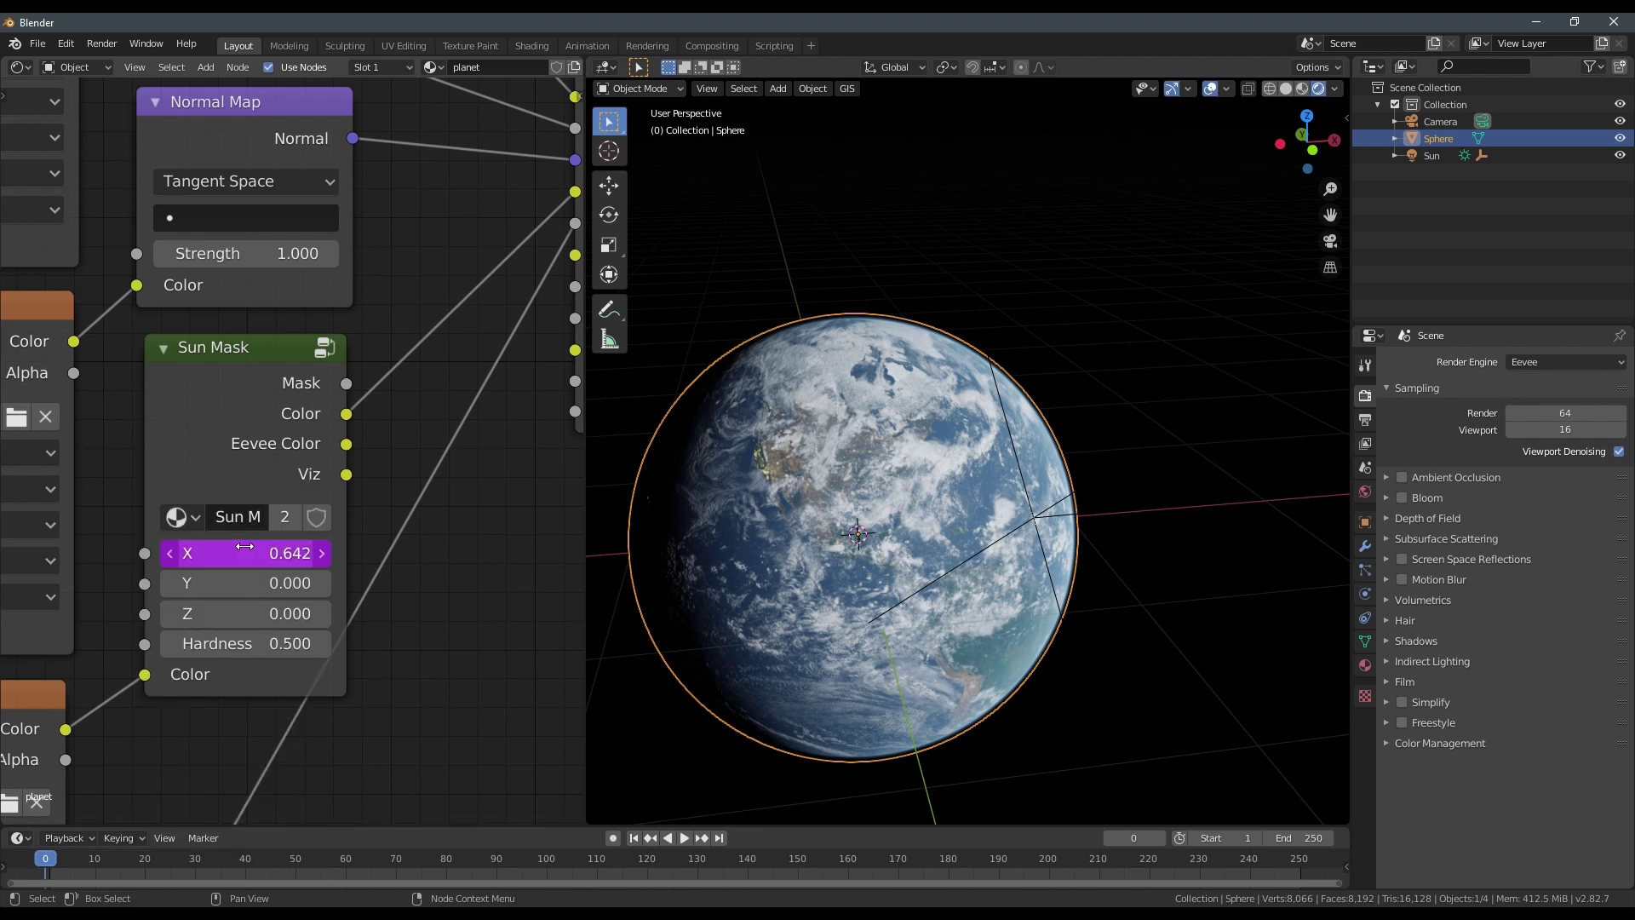
Add a driver to the Sun Mask's Y value that reads the sun_position empty's Y Location in World Space, and update its dependencies.
middle_click_drag(303, 568, 283, 567)
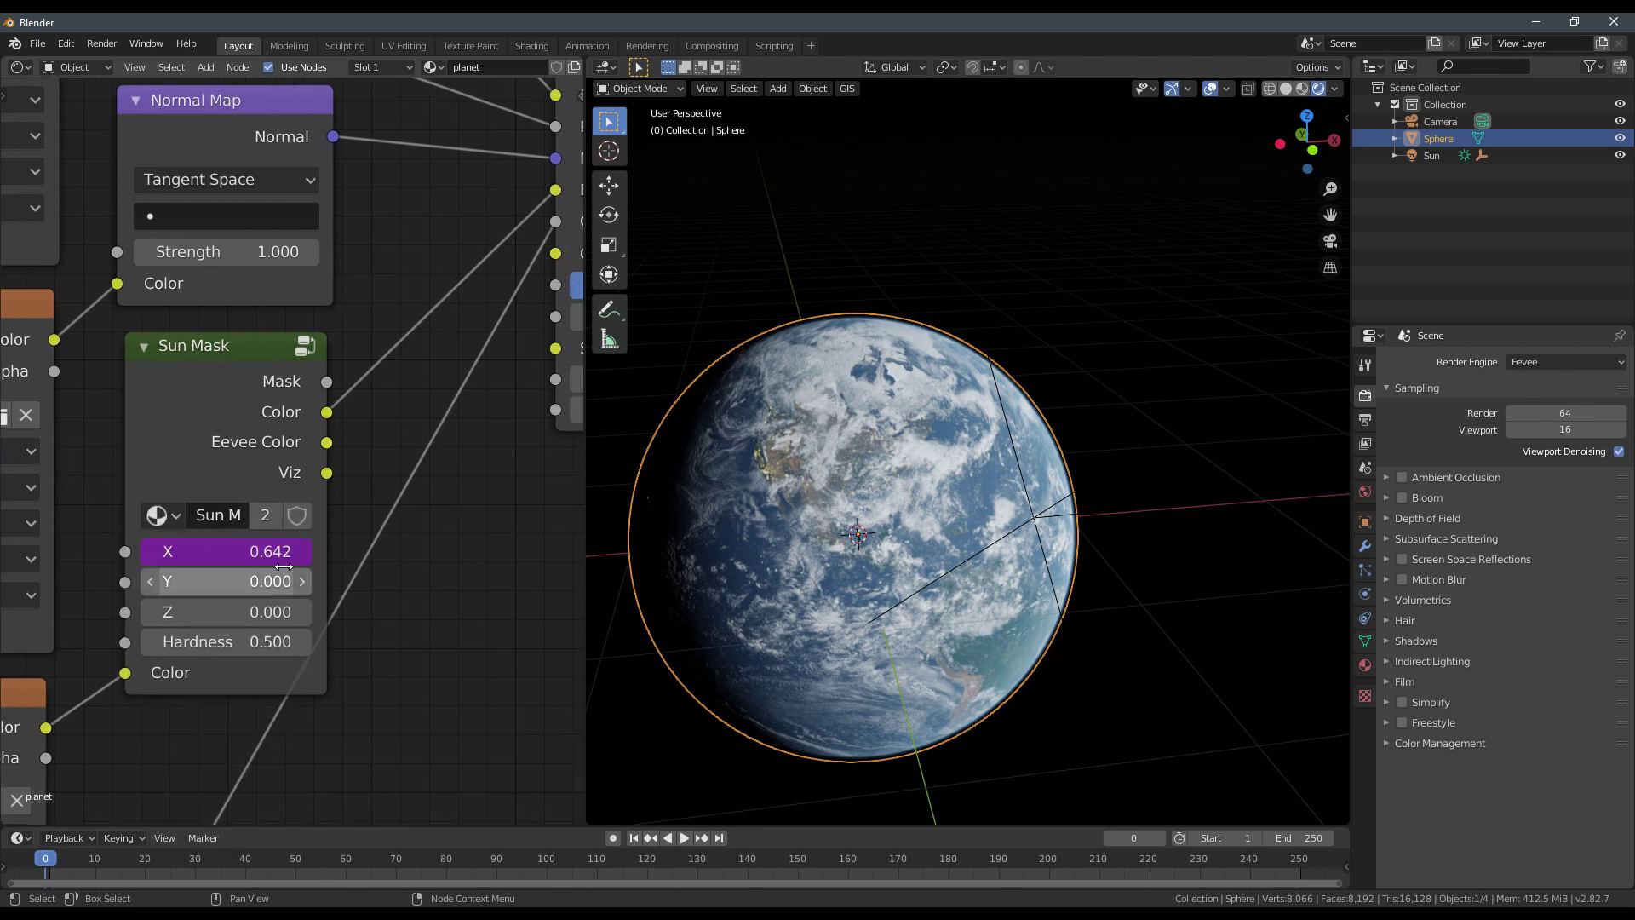
right_click(238, 581)
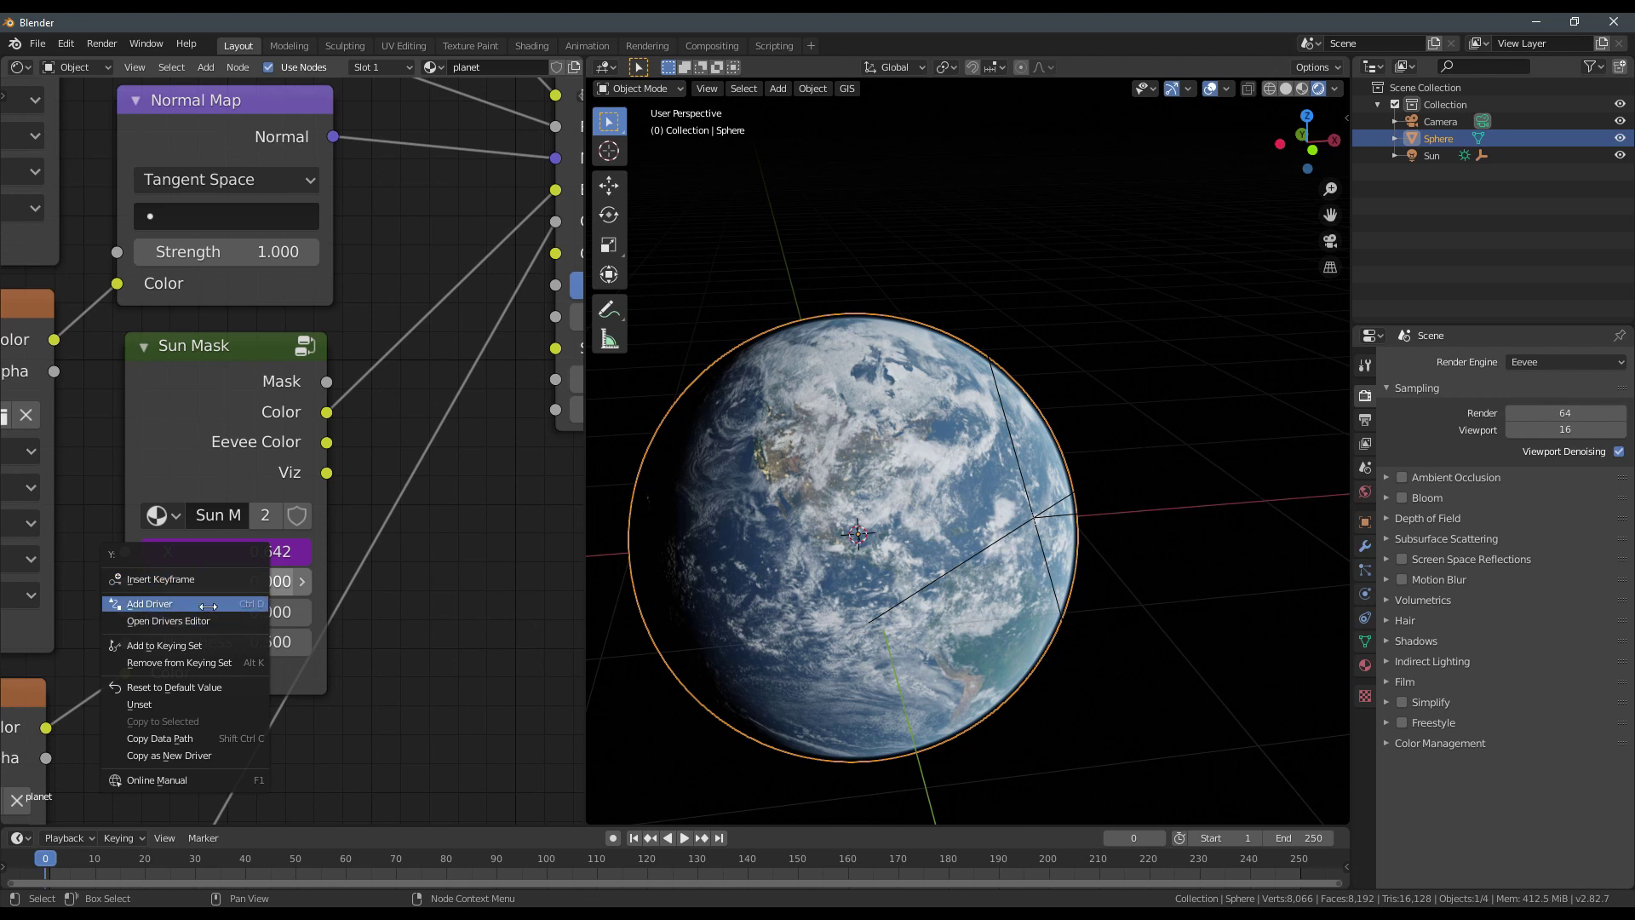
left_click(209, 604)
left_click(216, 742)
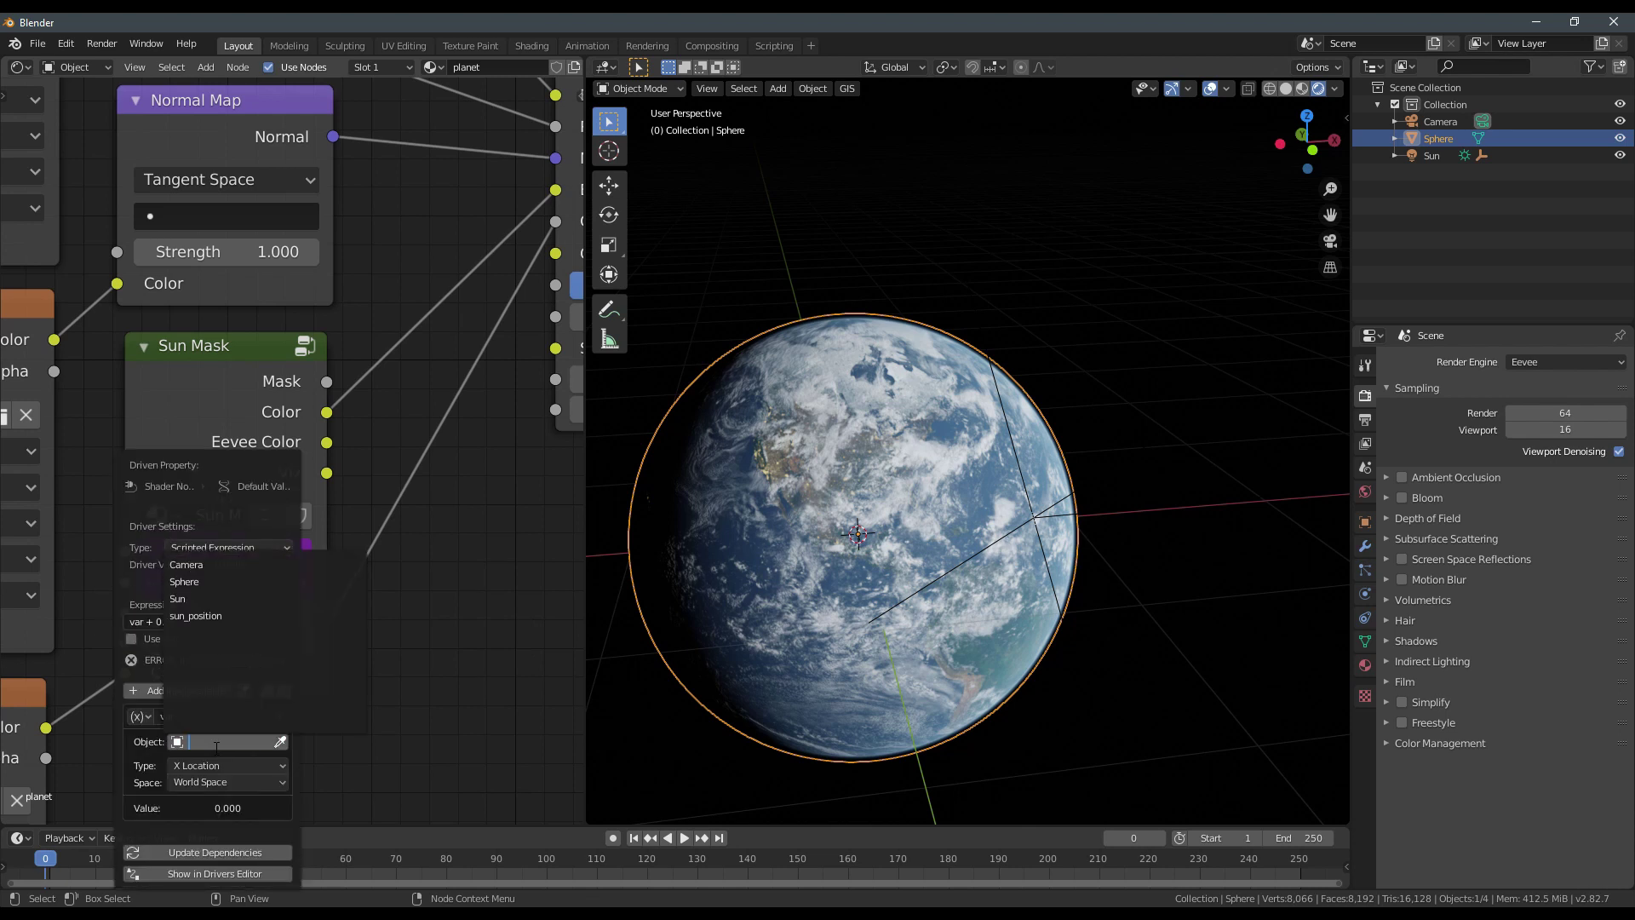
left_click(208, 615)
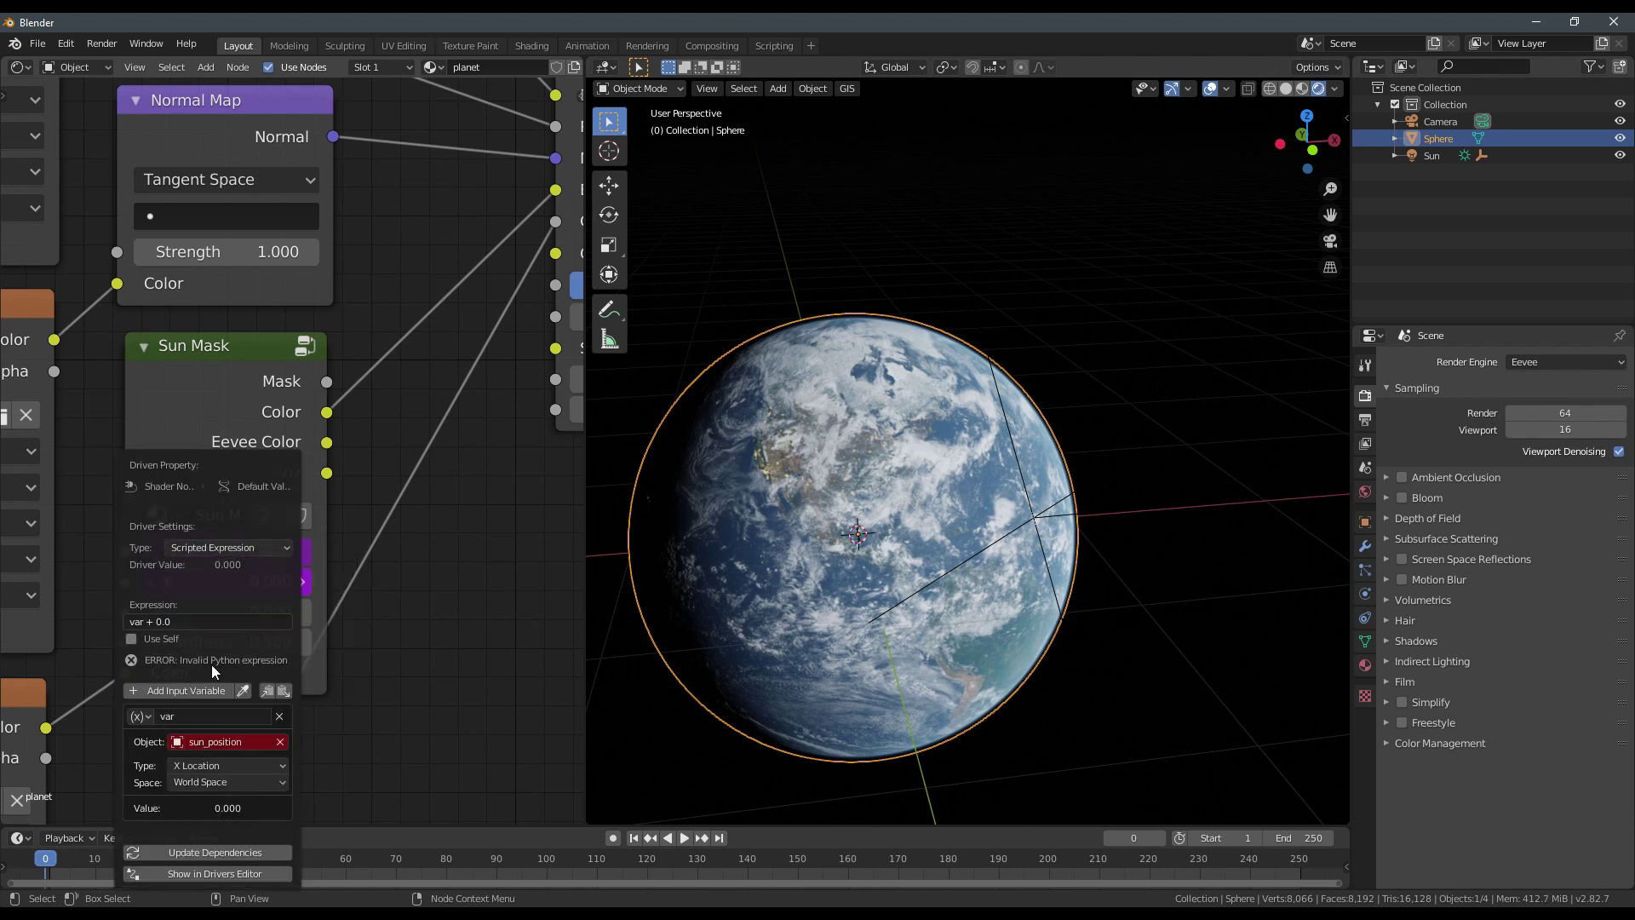
left_click(207, 769)
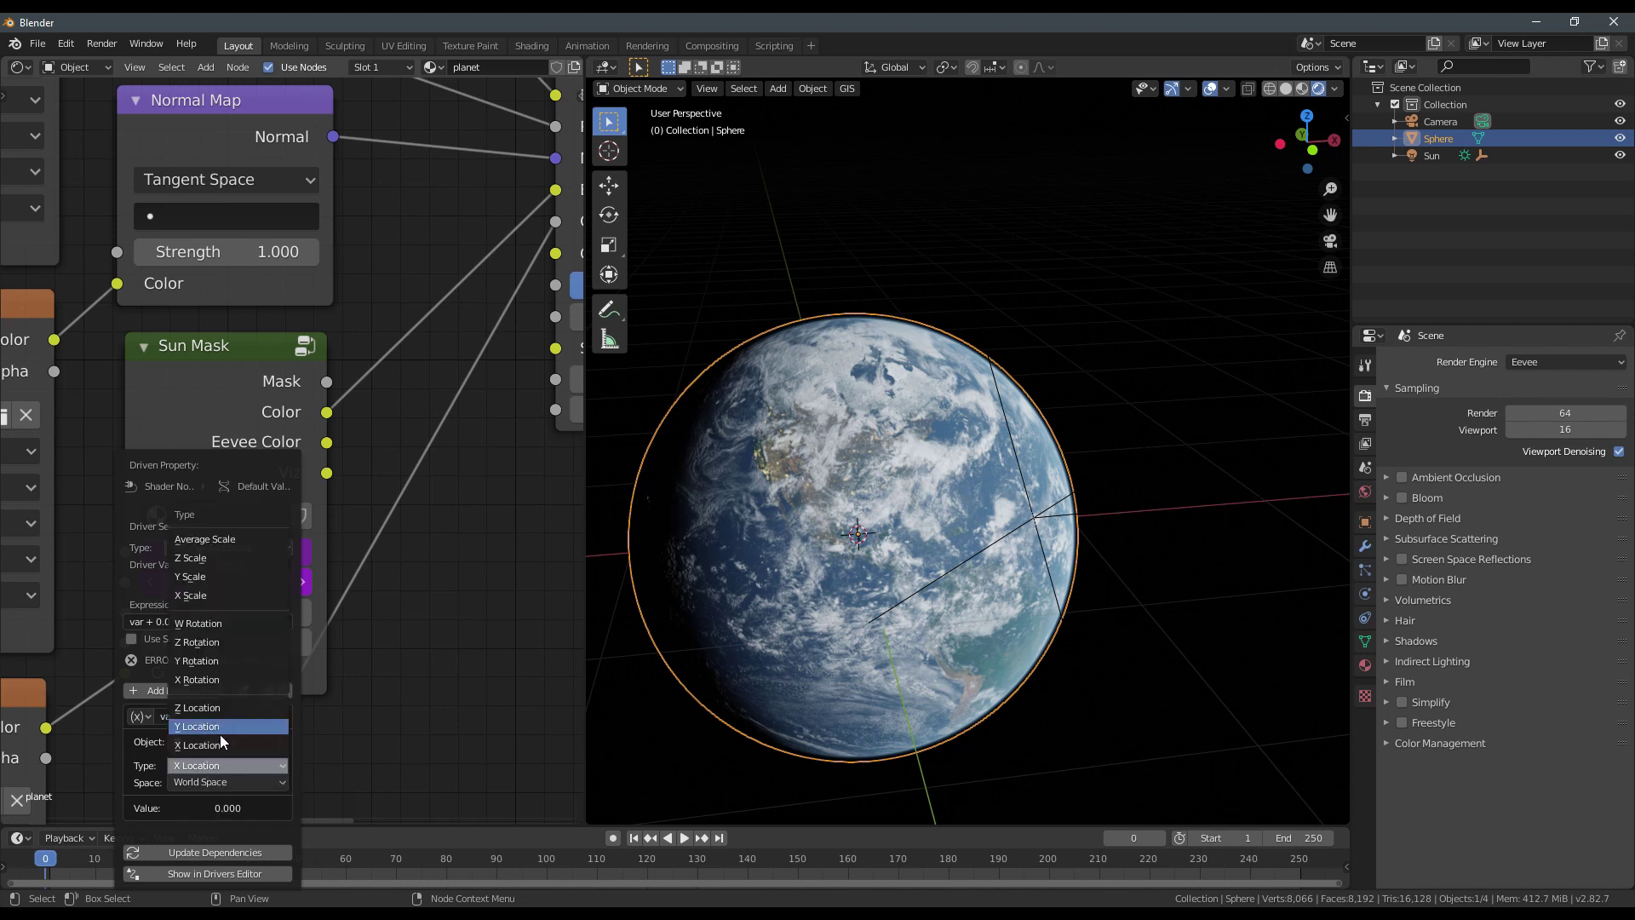
left_click(214, 743)
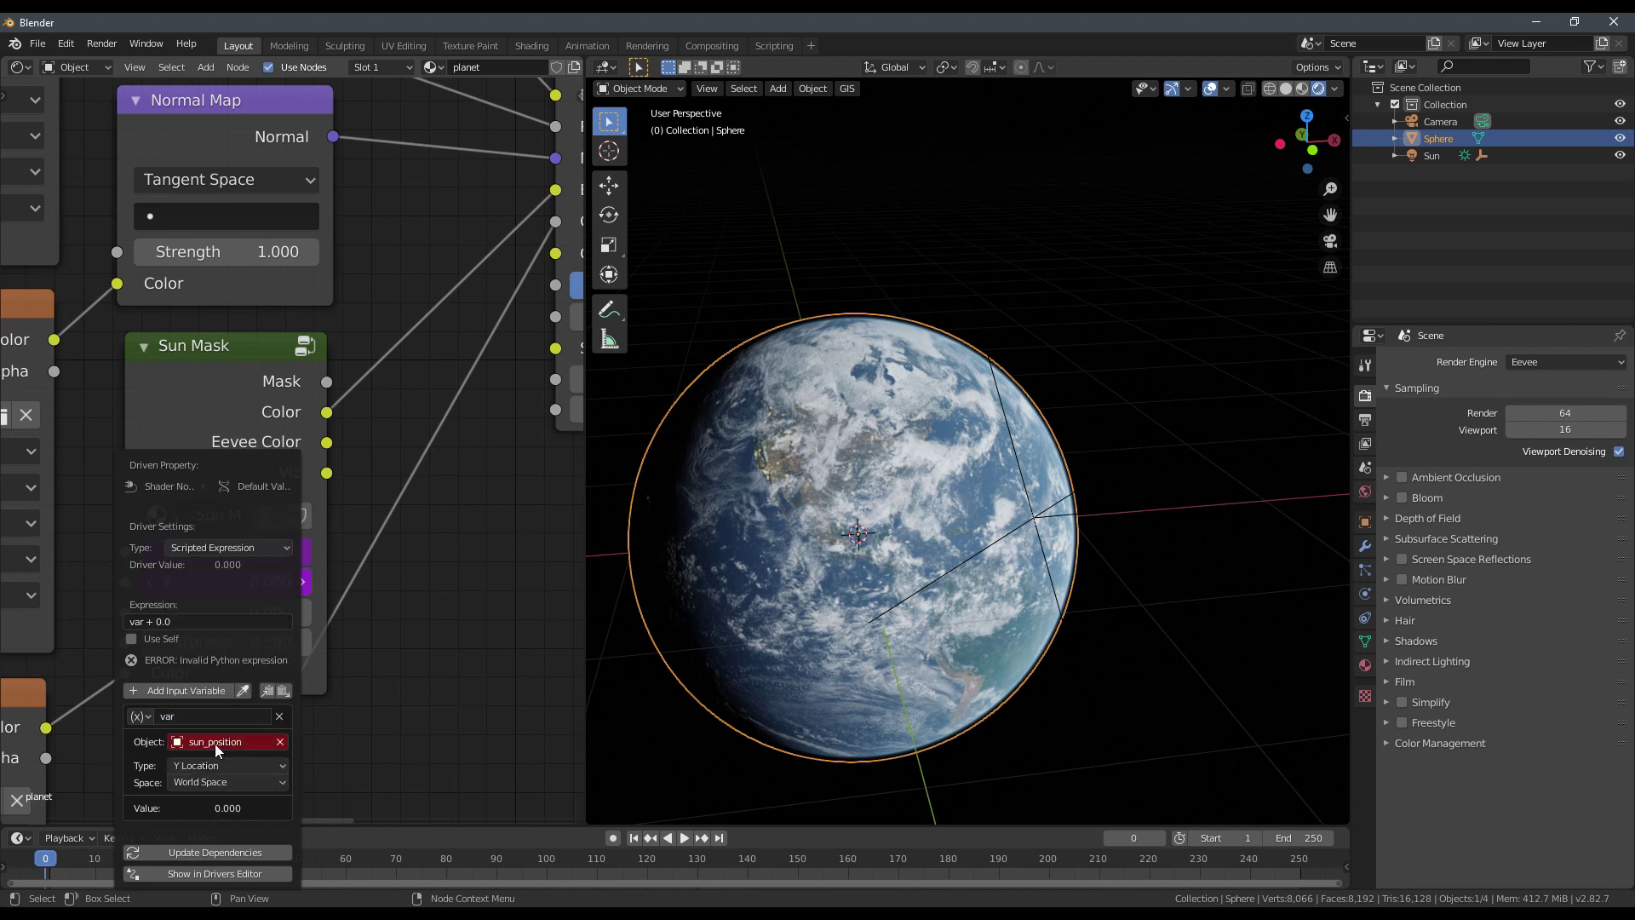
left_click(195, 852)
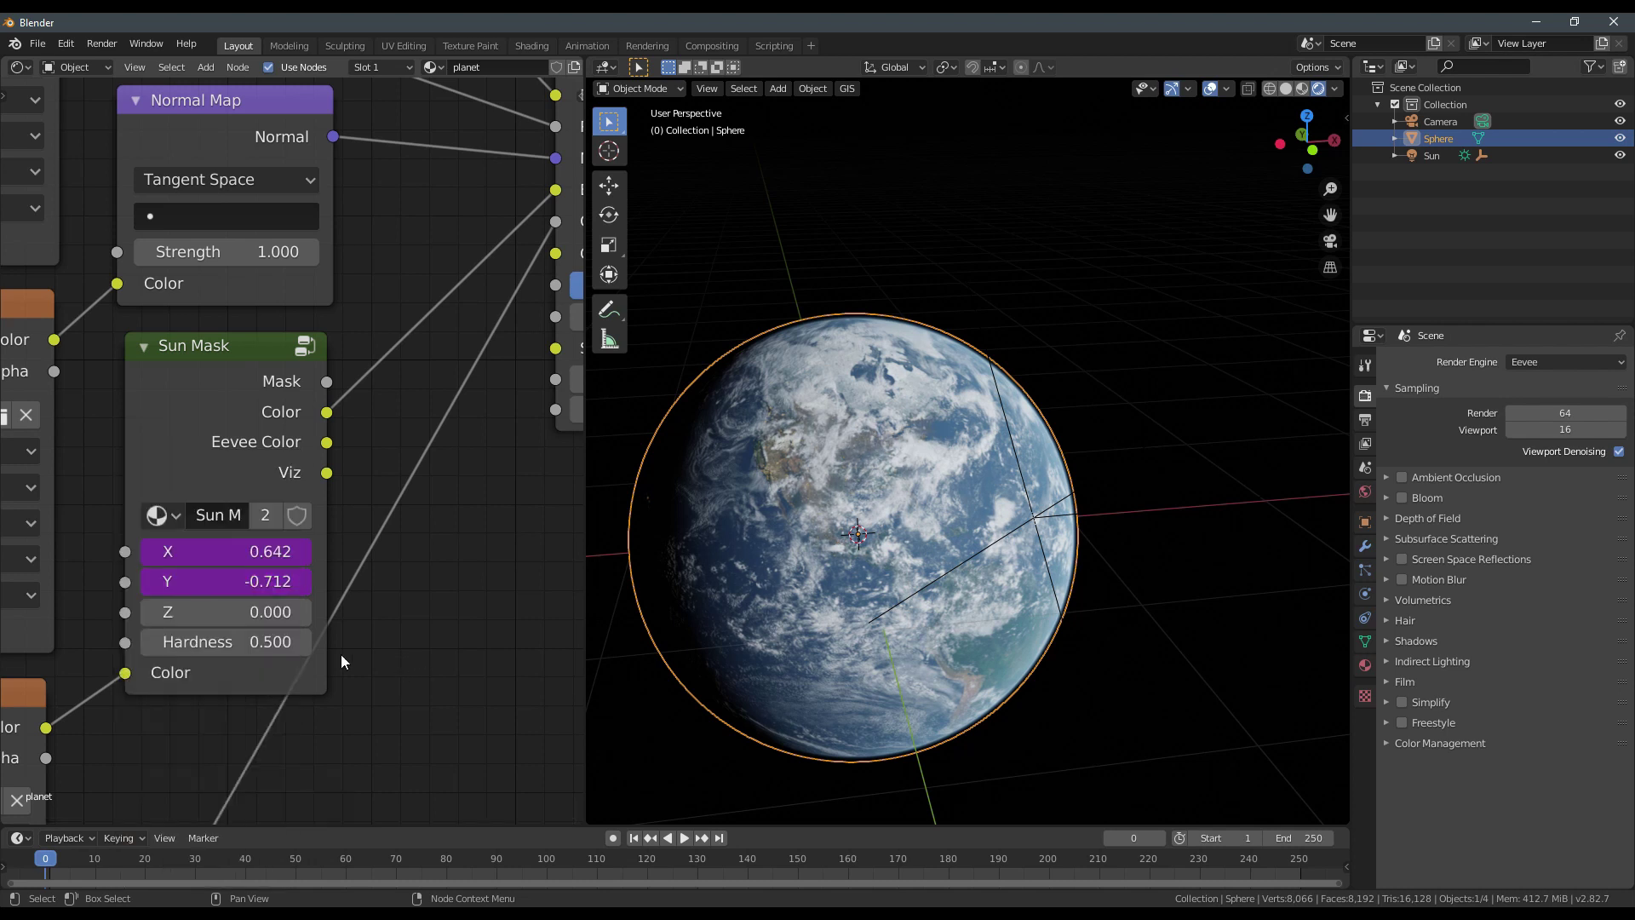
Add a driver to the Sun Mask's Z value that reads the sun_position empty's Z Location in World Space, and update its dependencies.
right_click(210, 560)
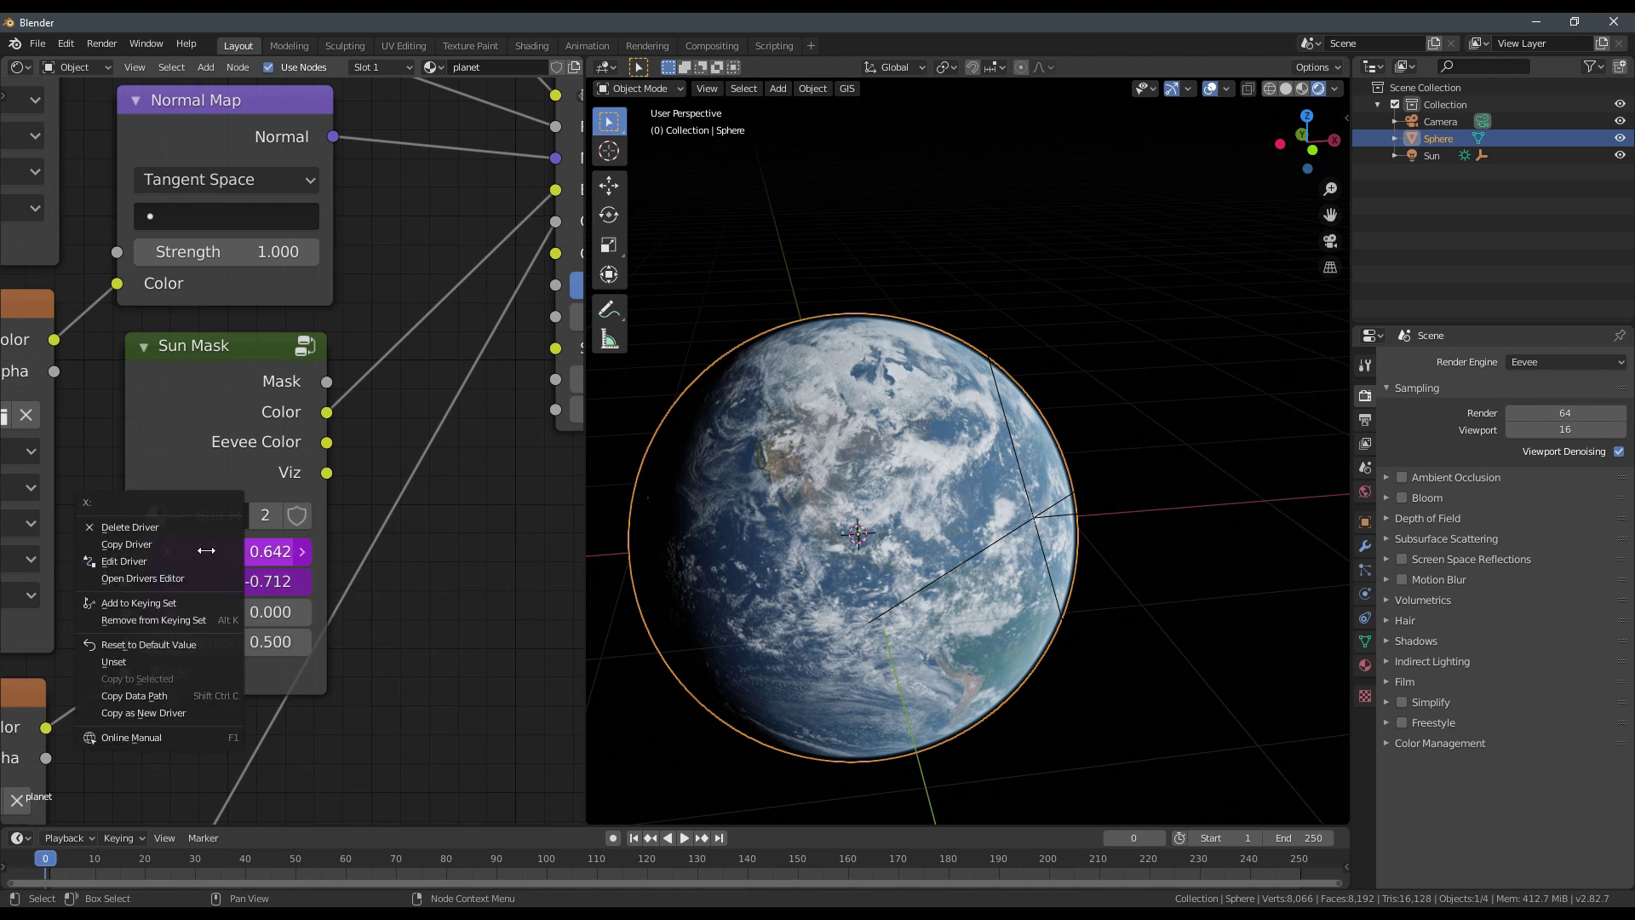
left_click(204, 562)
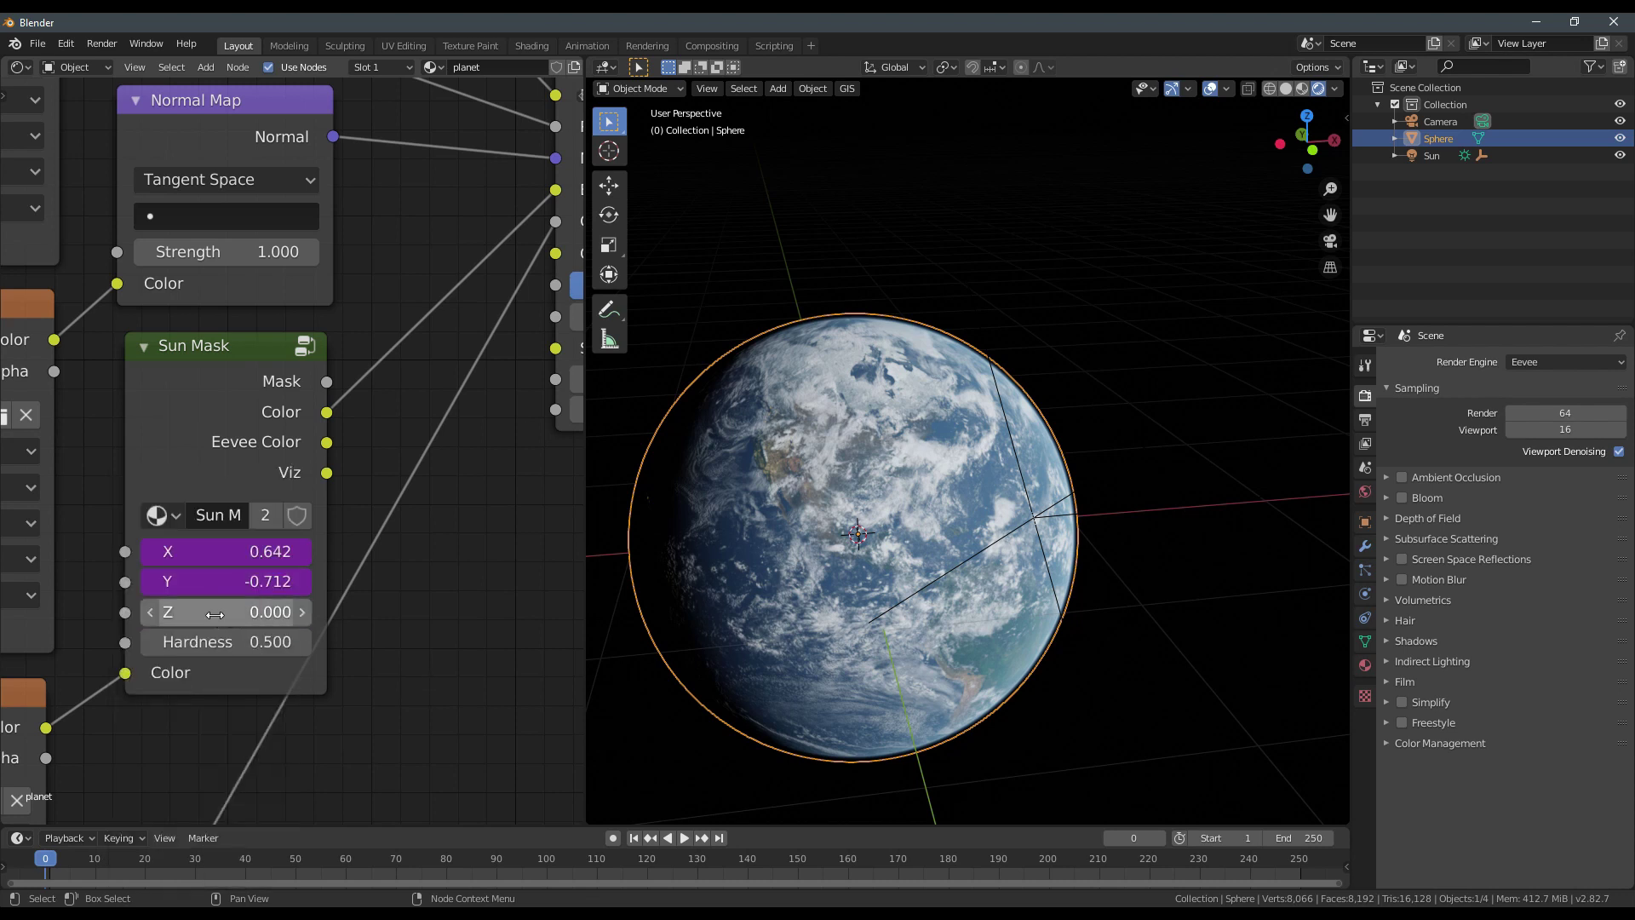
right_click(215, 615)
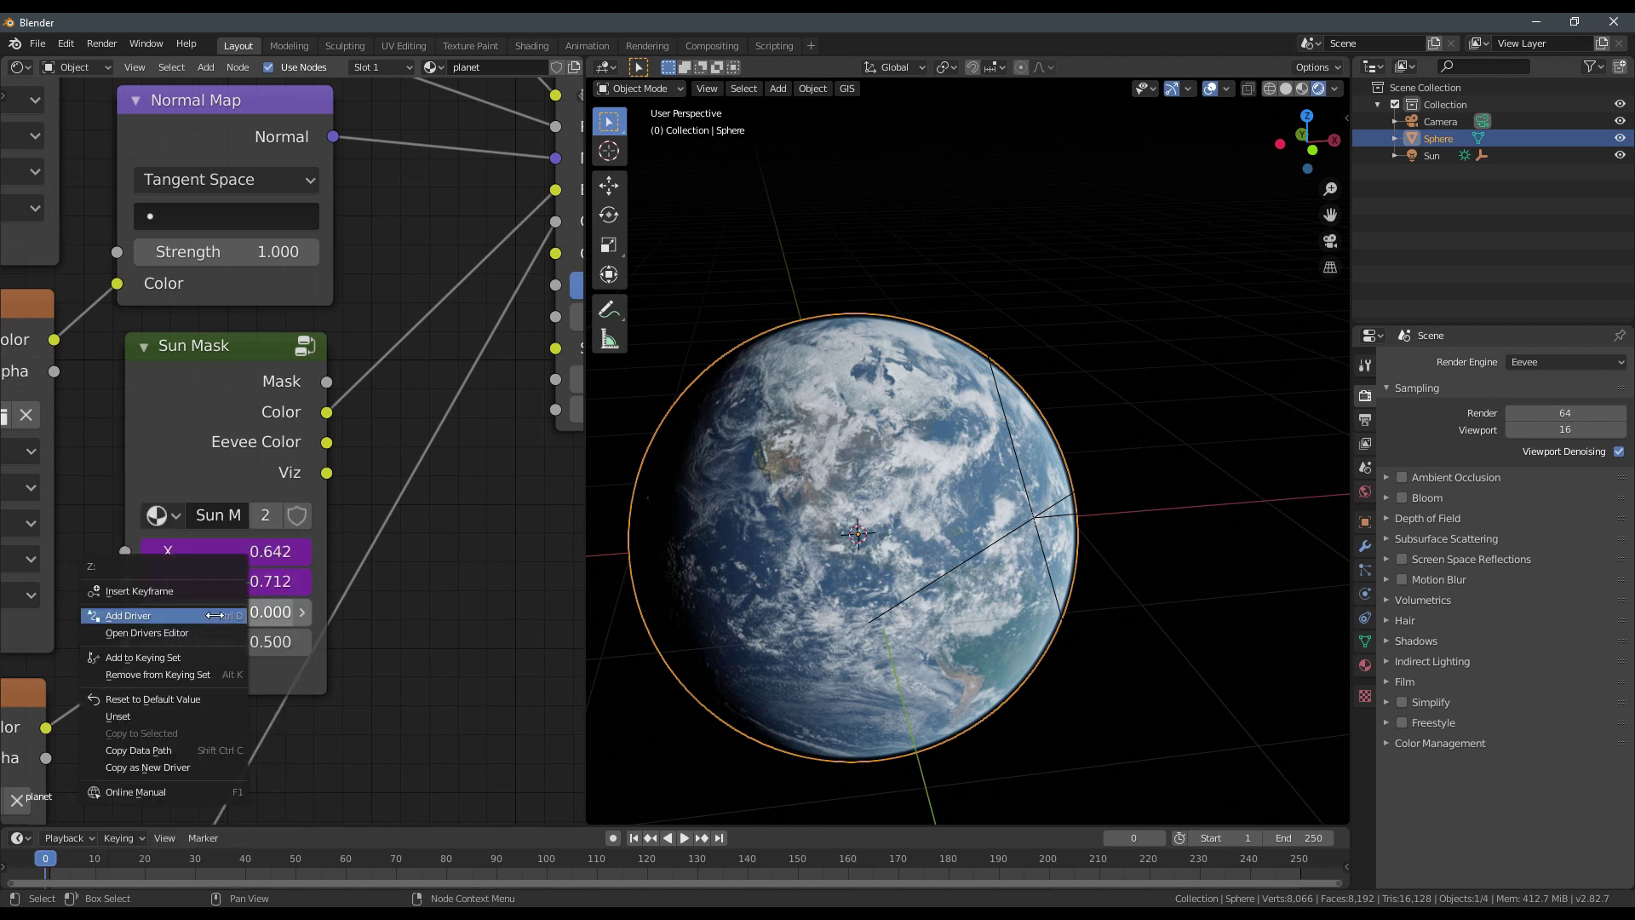
left_click(181, 615)
left_click(196, 765)
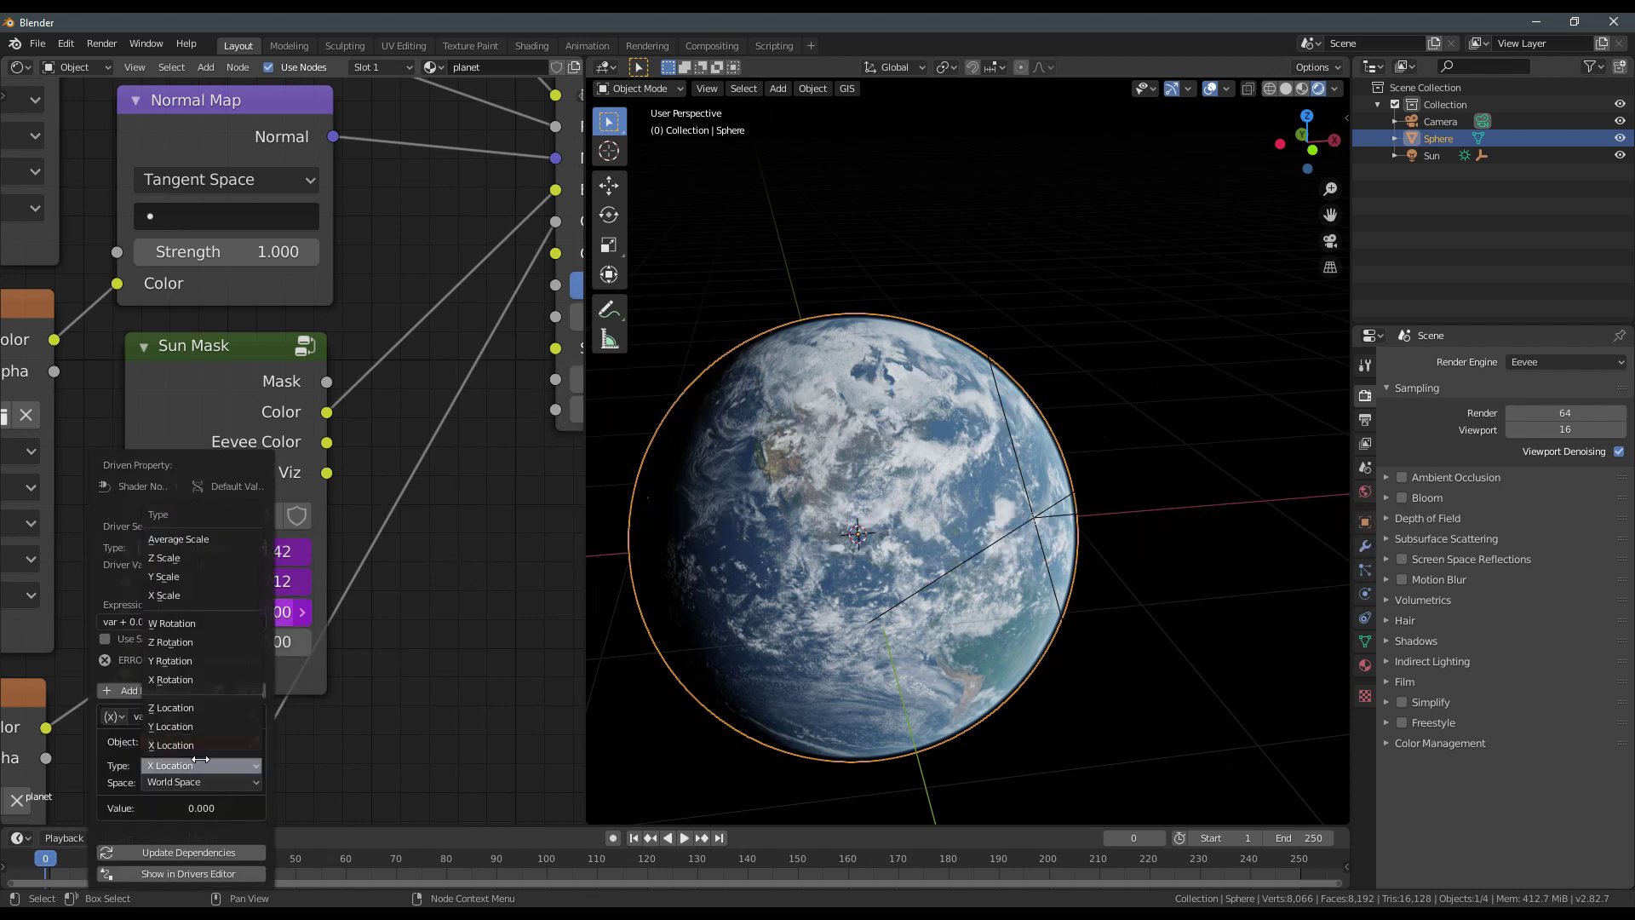
left_click(182, 706)
left_click(192, 741)
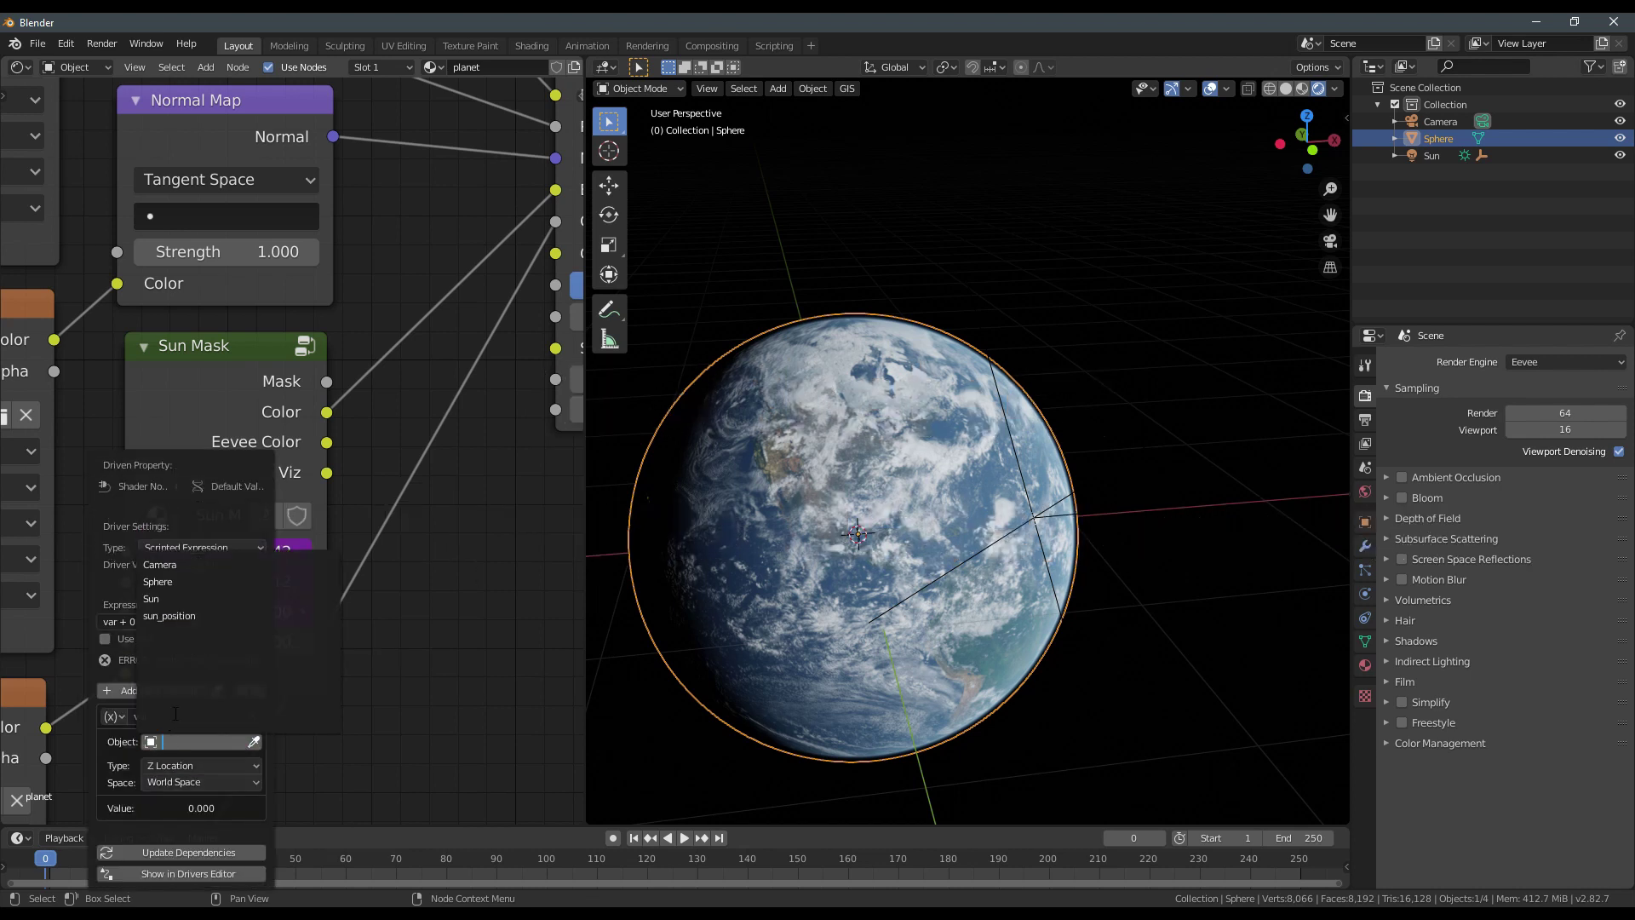
left_click(180, 616)
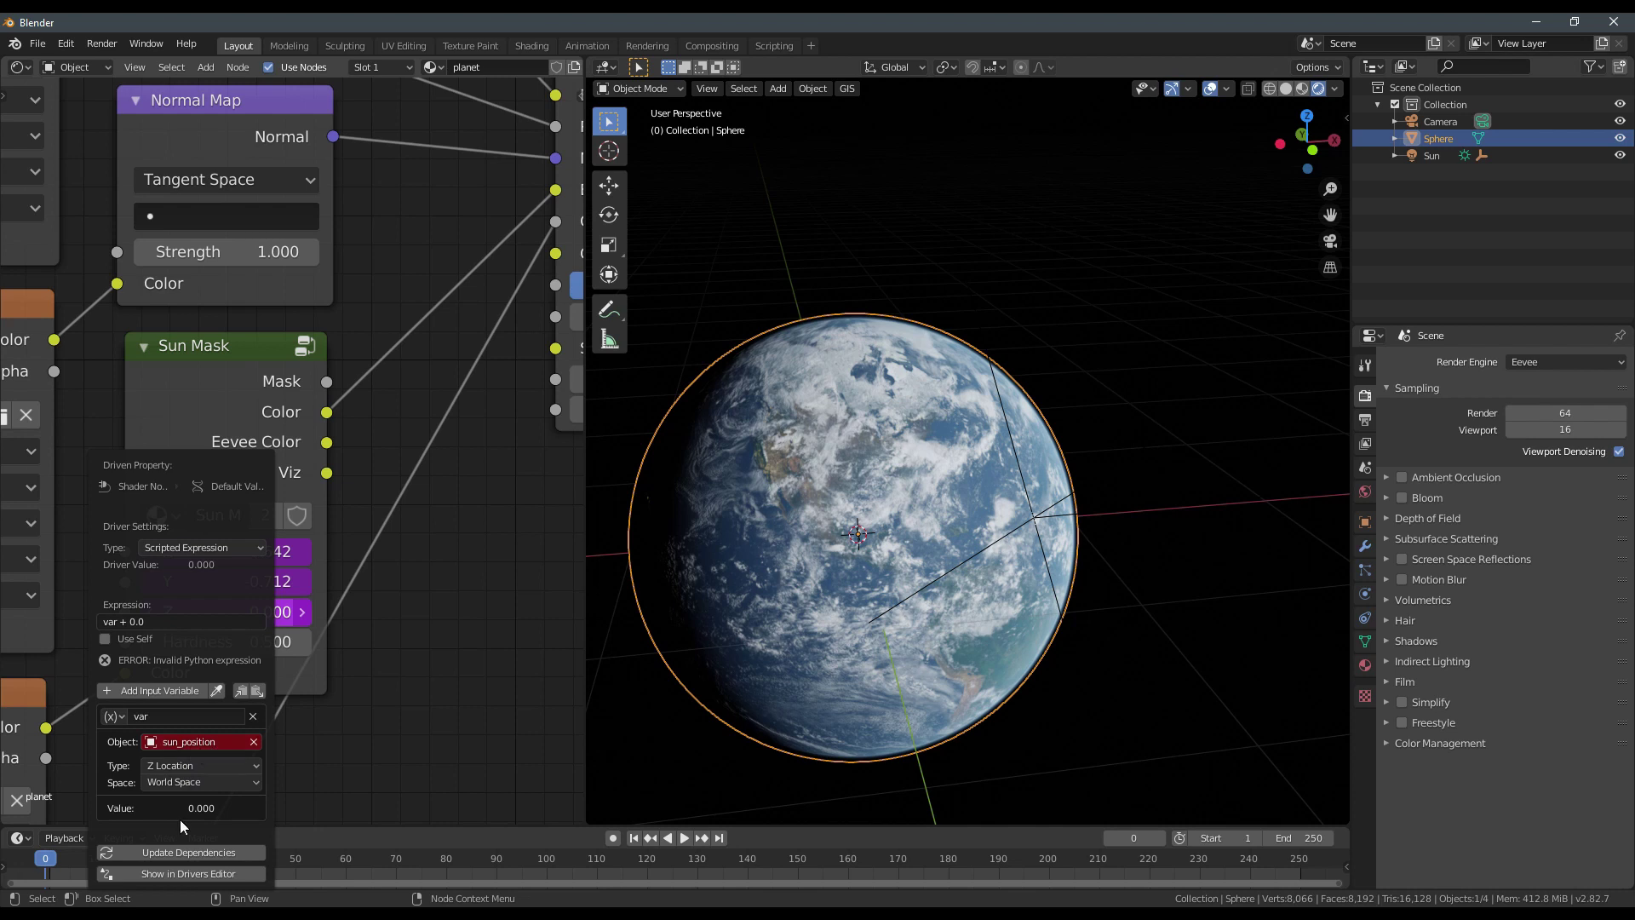
left_click(172, 849)
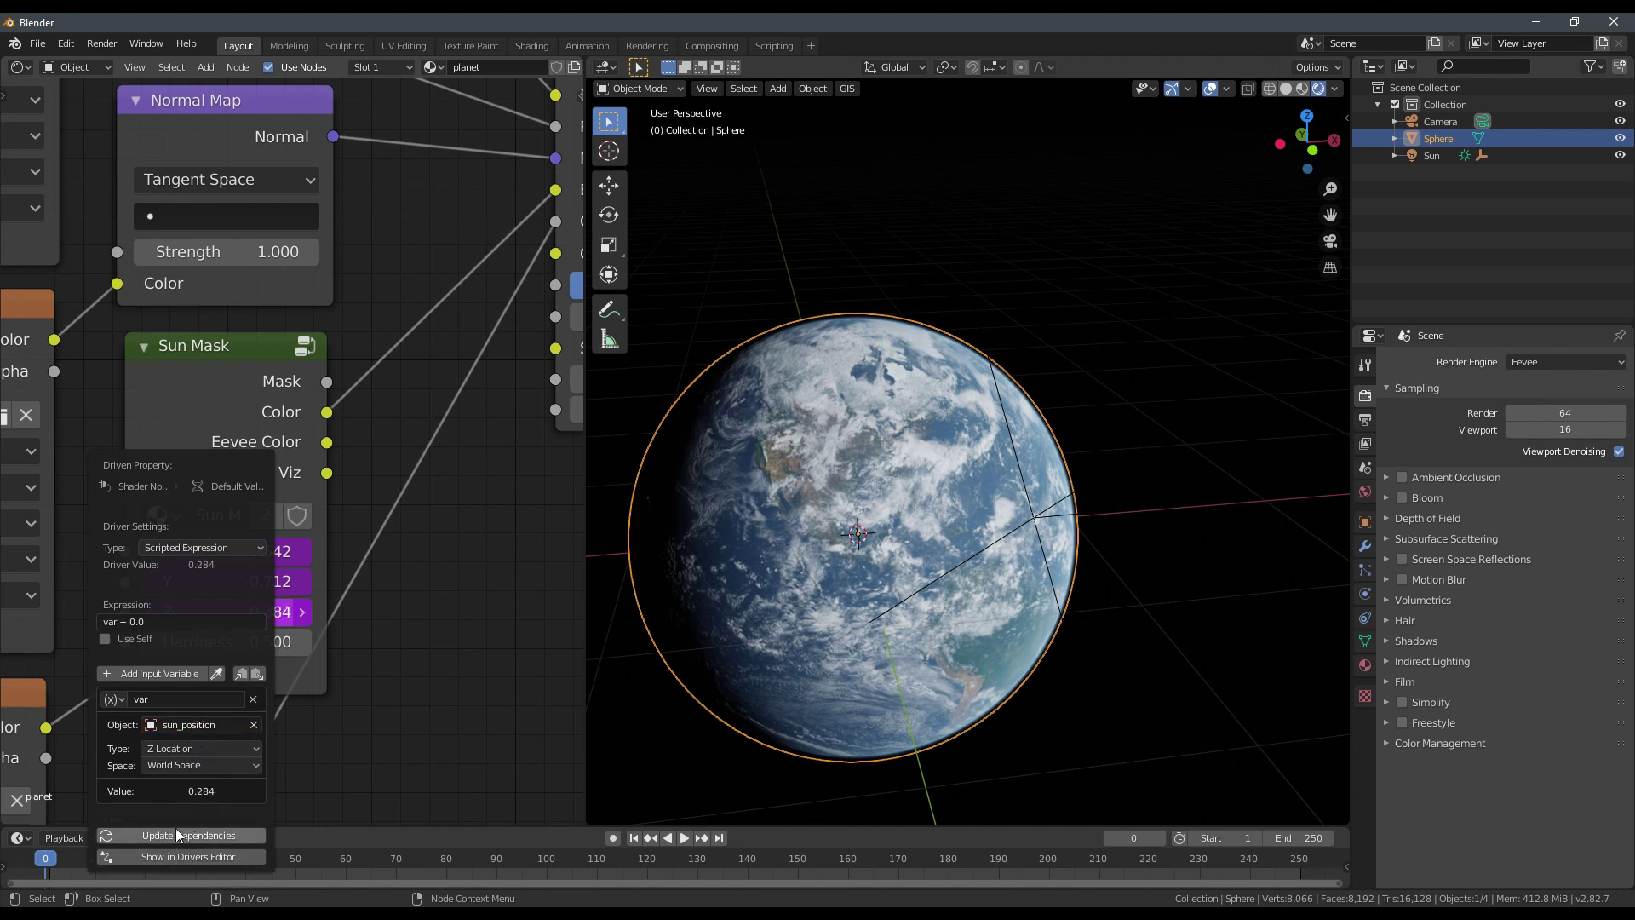
Select the Sun and rotate it around the global Z axis to test how the city lights follow the night side.
middle_click_drag(929, 596, 1009, 594)
middle_click_drag(1106, 580, 1010, 565)
left_click(1407, 157)
key("r")
key("z")
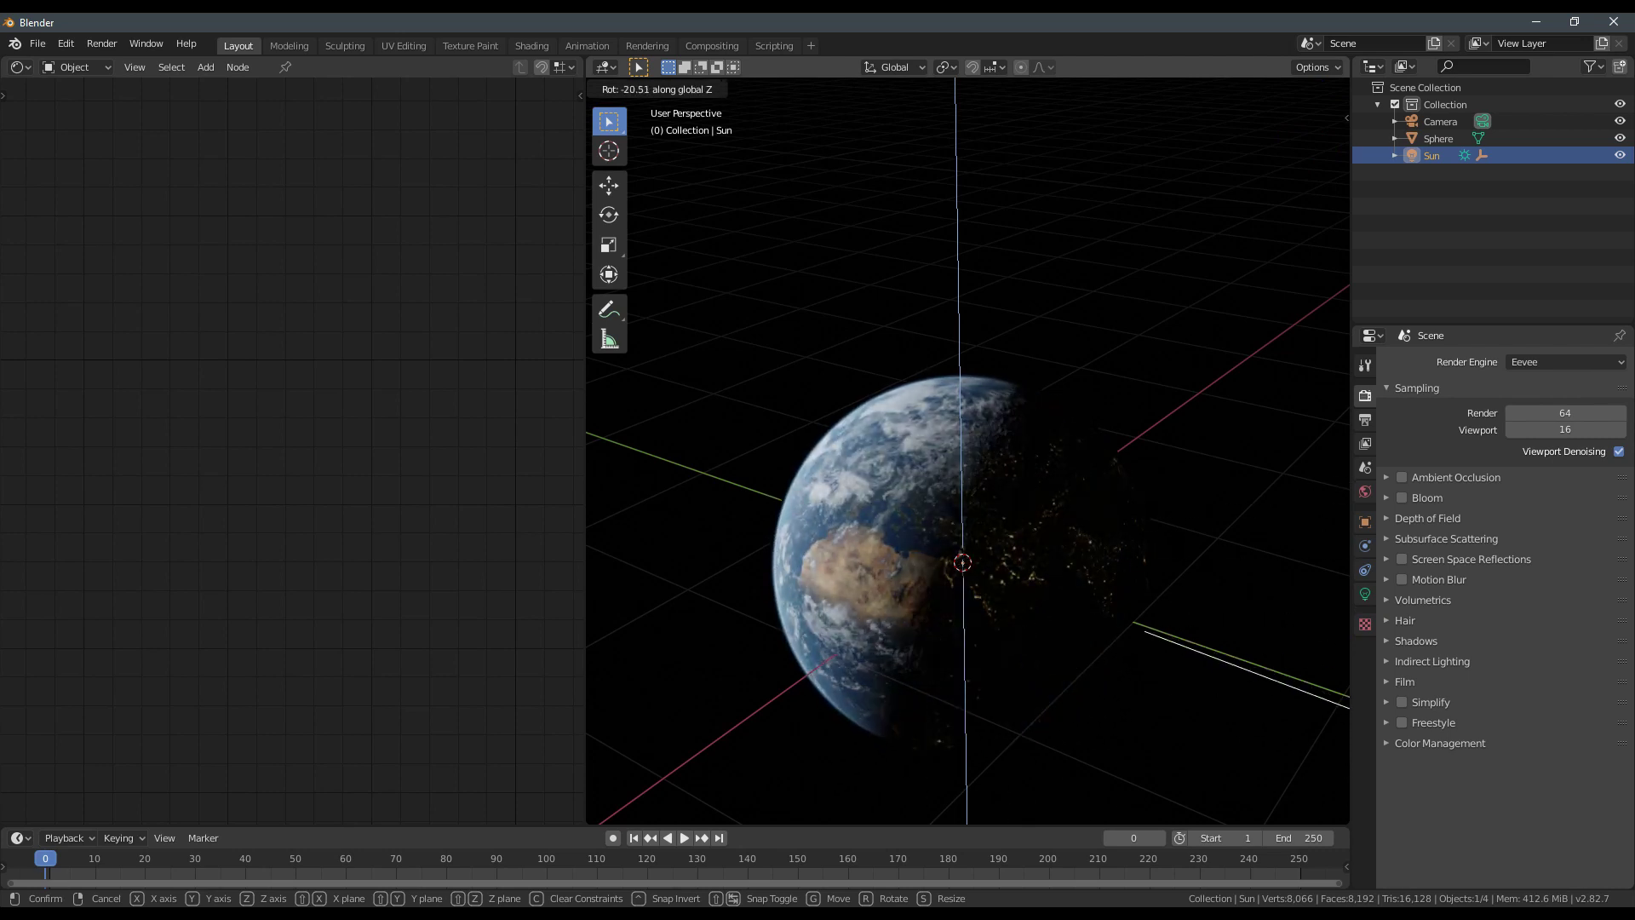
left_click(1136, 487)
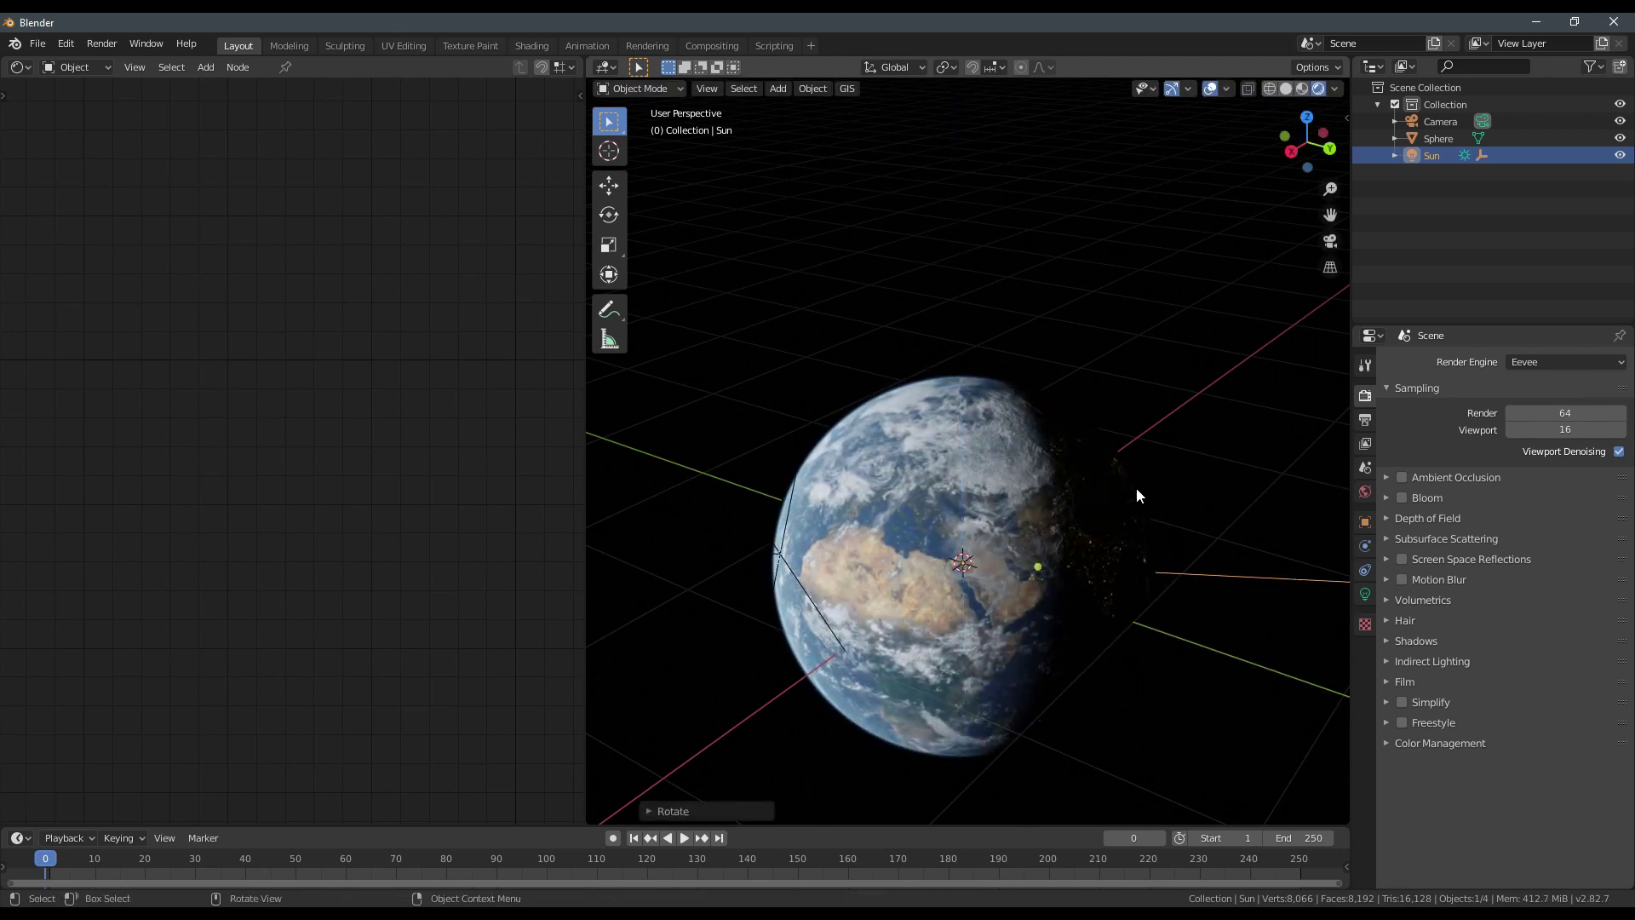
Switch the render engine to Cycles and check the city lights around the planet's shadow edge.
left_click(1552, 358)
left_click(1511, 421)
scroll(1106, 607, "up", 3)
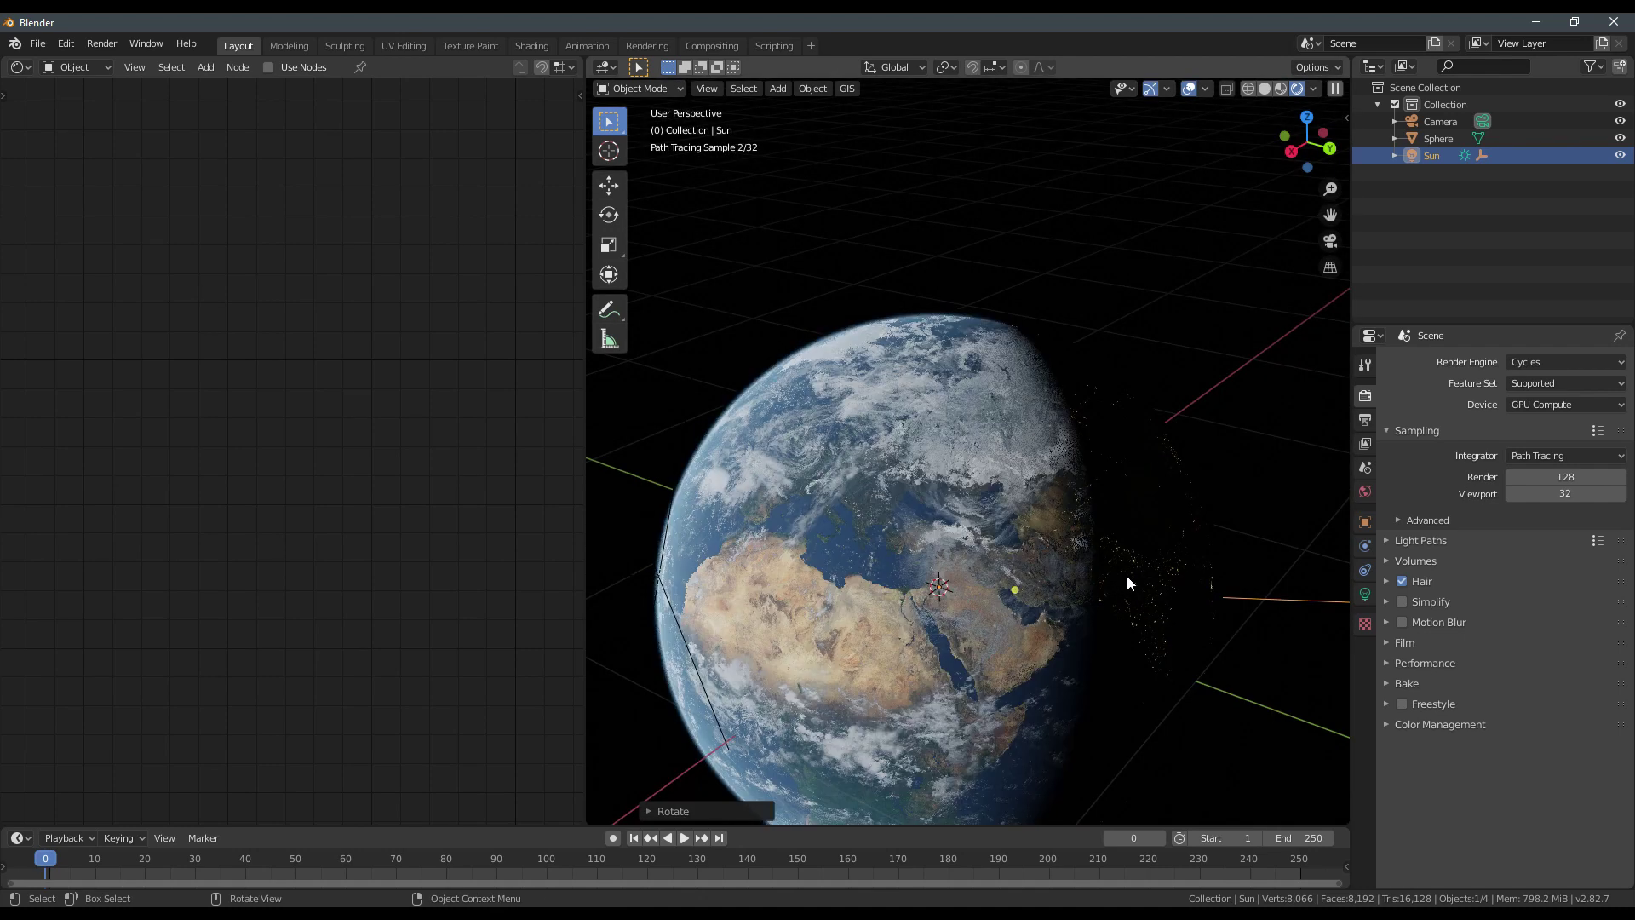
middle_click_drag(1170, 604, 1172, 555, "shift")
scroll(1172, 555, "down", 2)
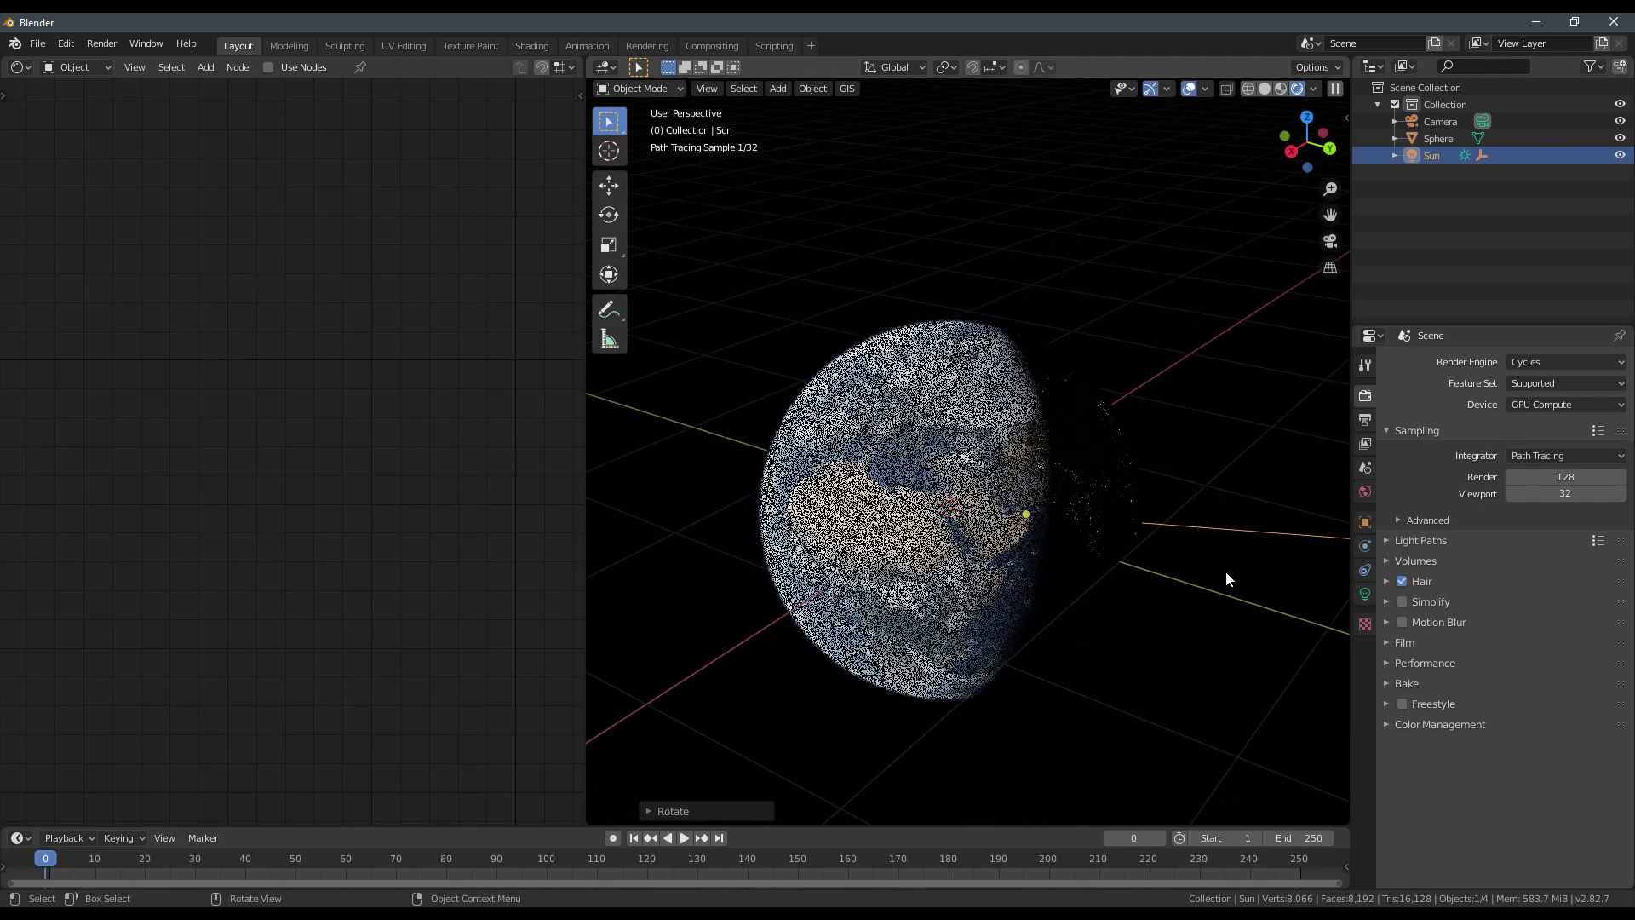
Rotate the Sun around the global Z axis several times, checking both sides of the planet, and leave the Americas mostly sunlit.
key("r")
key("z")
left_click(1116, 693)
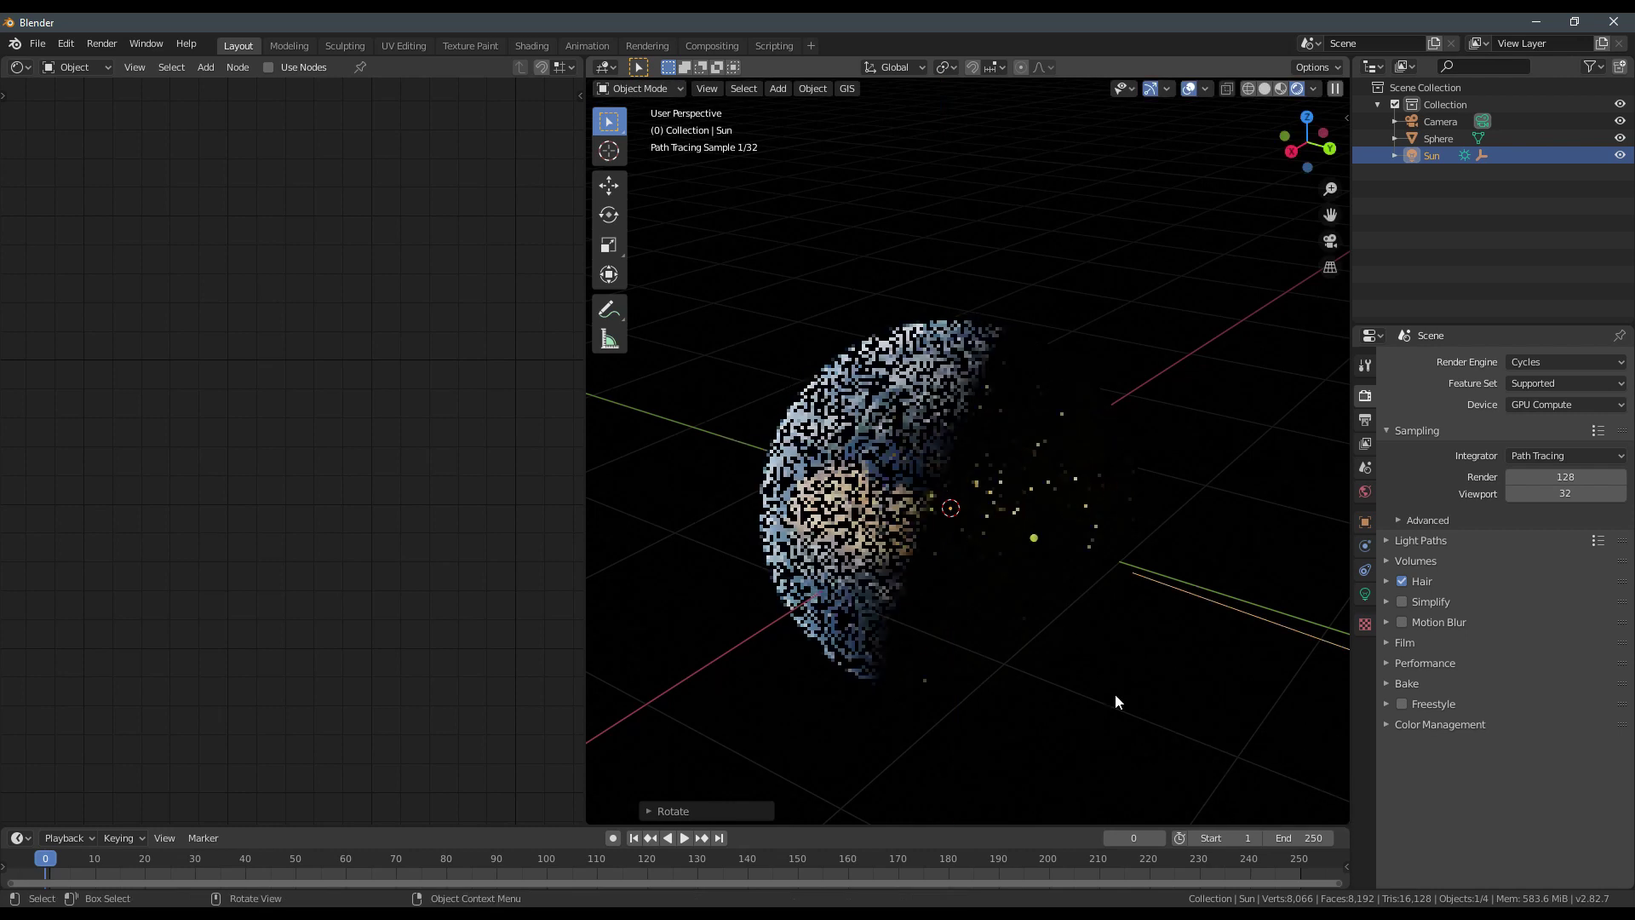
middle_click_drag(1001, 520, 1056, 461)
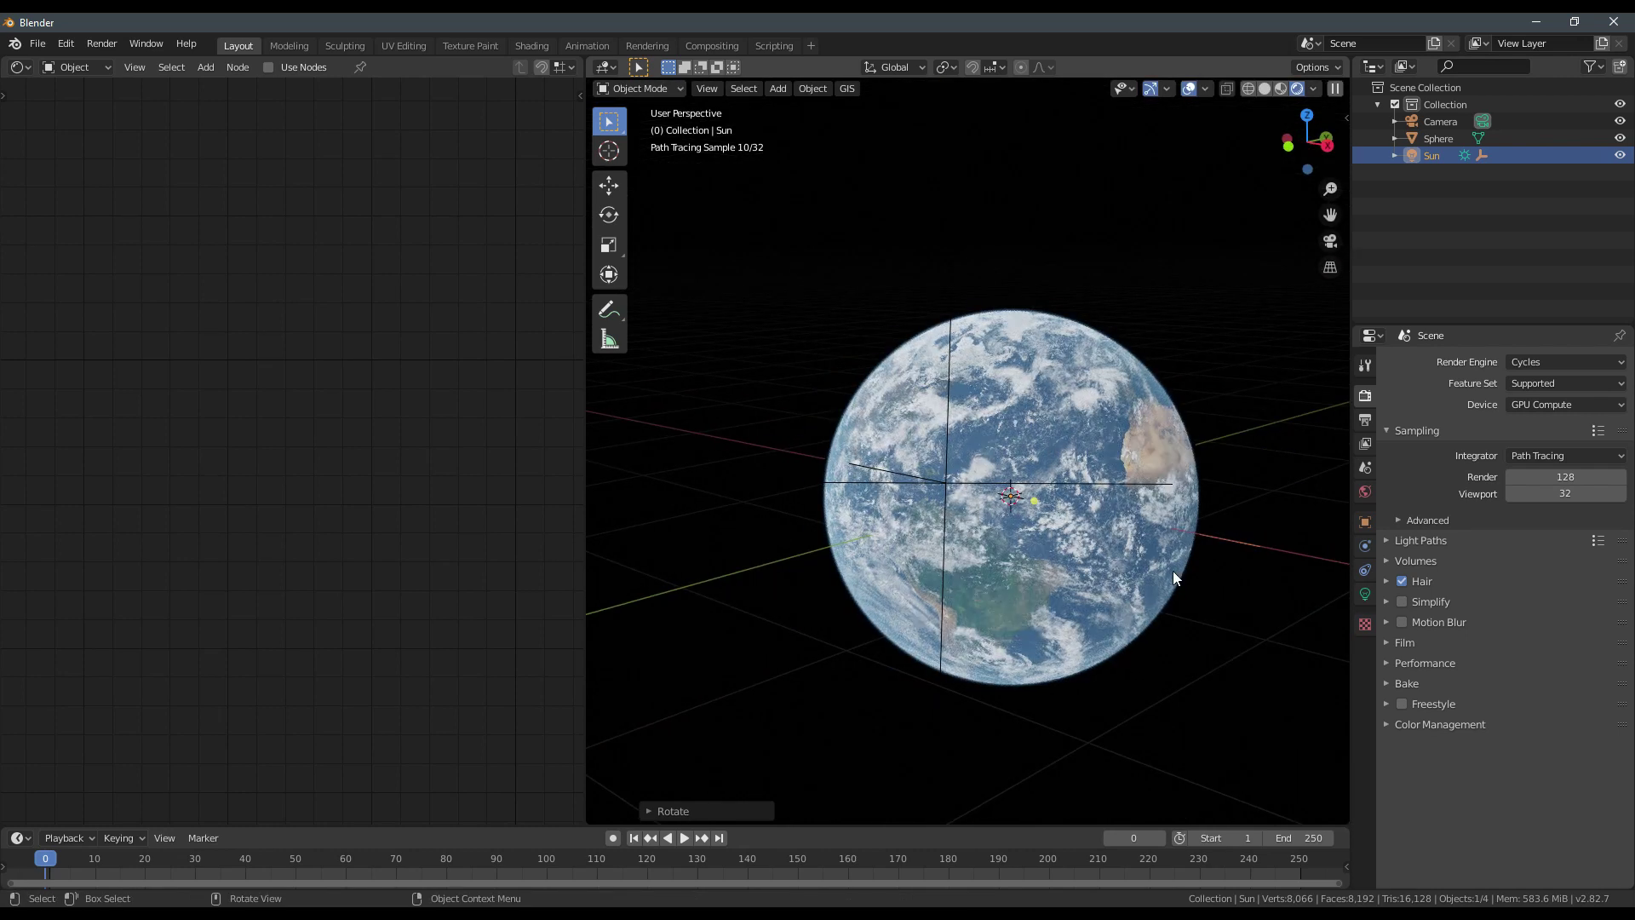
key("r")
key("z")
left_click(900, 581)
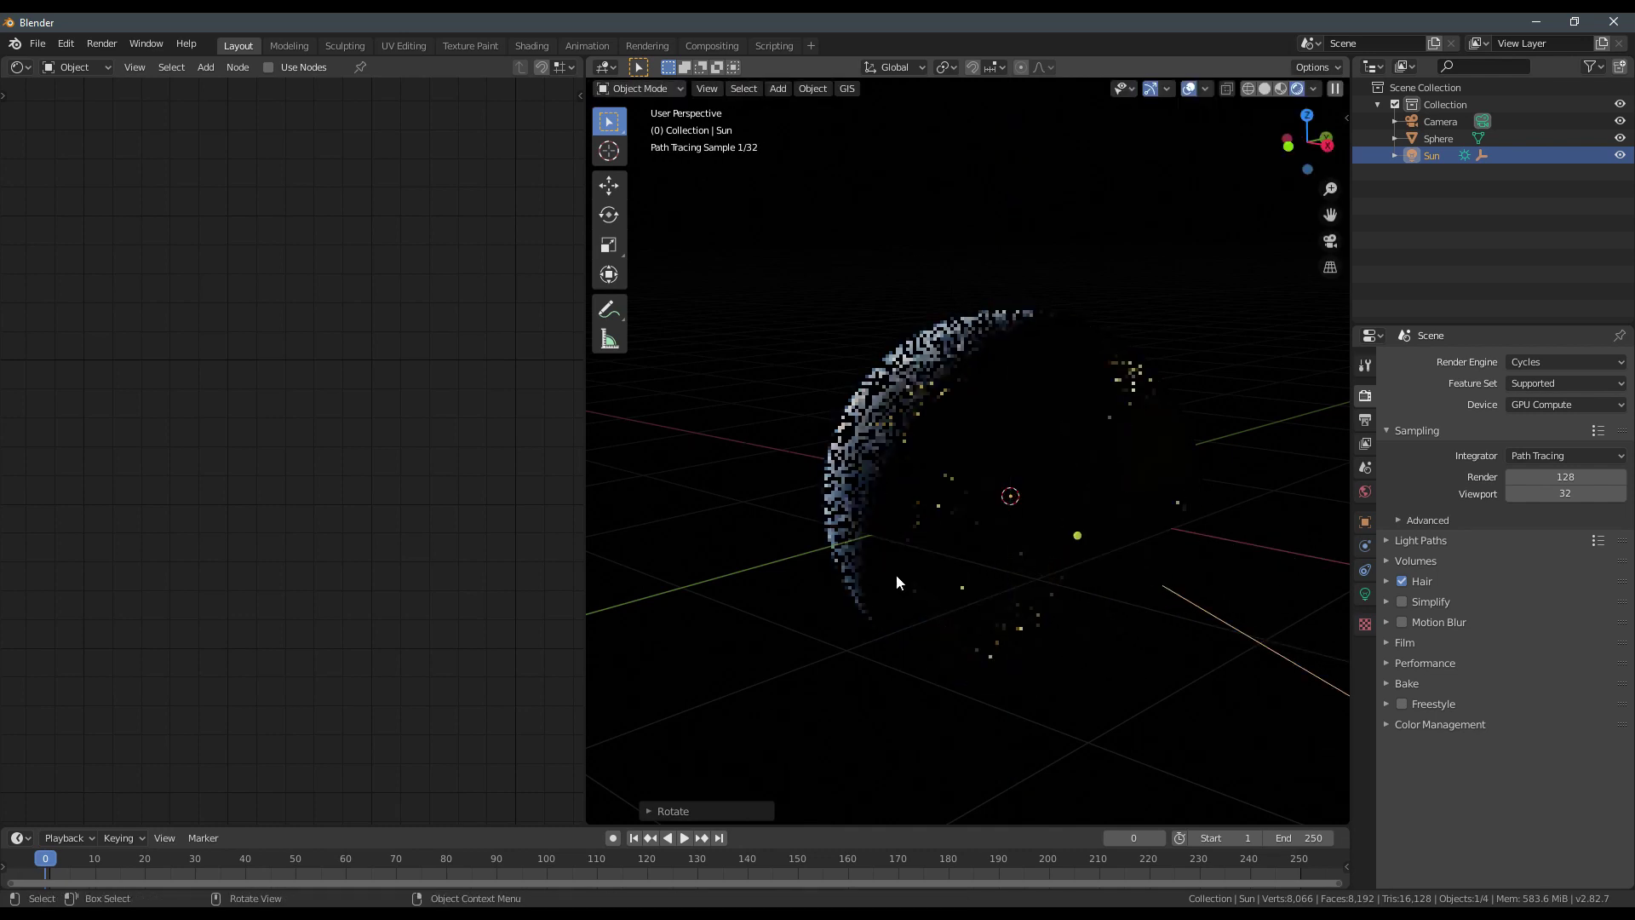
key("r")
key("z")
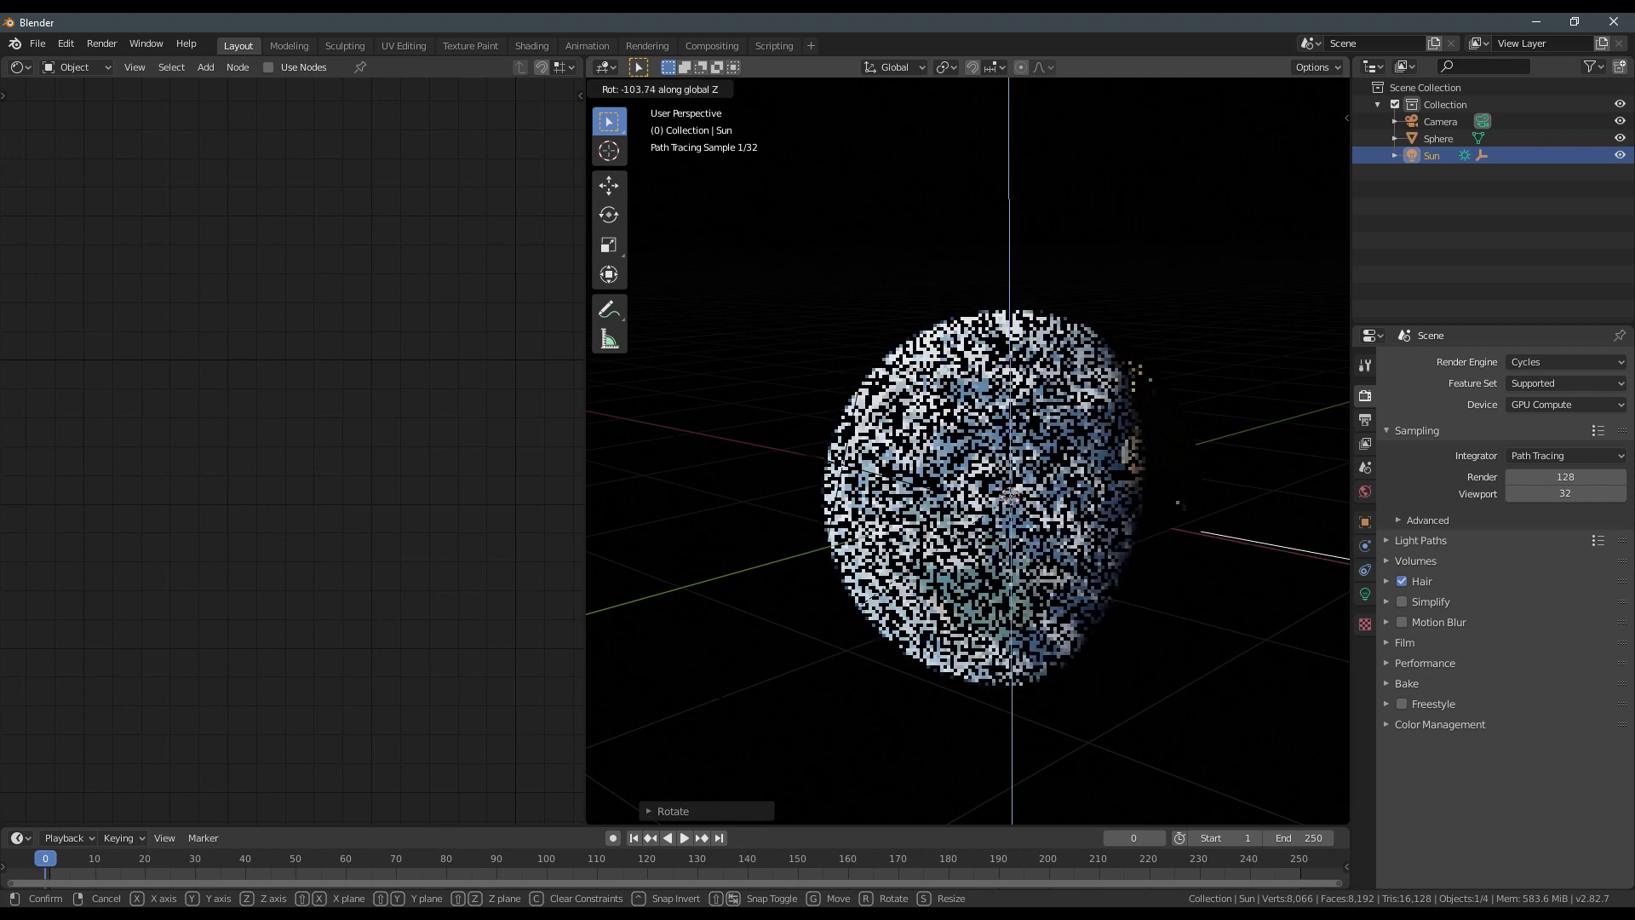
left_click(718, 675)
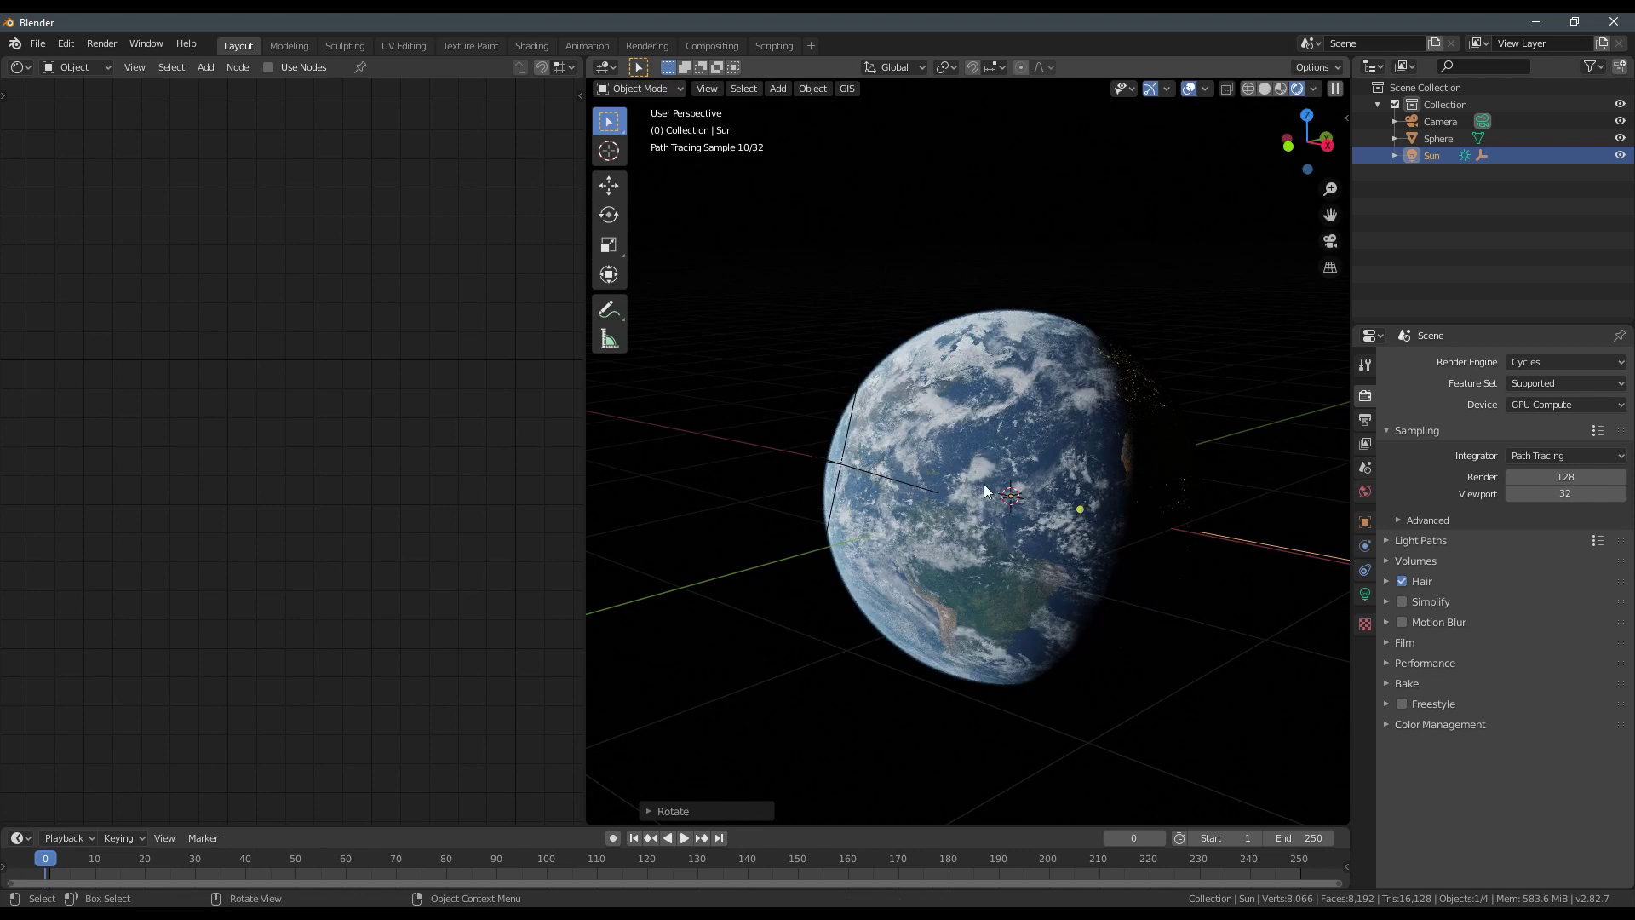
left_click(932, 523)
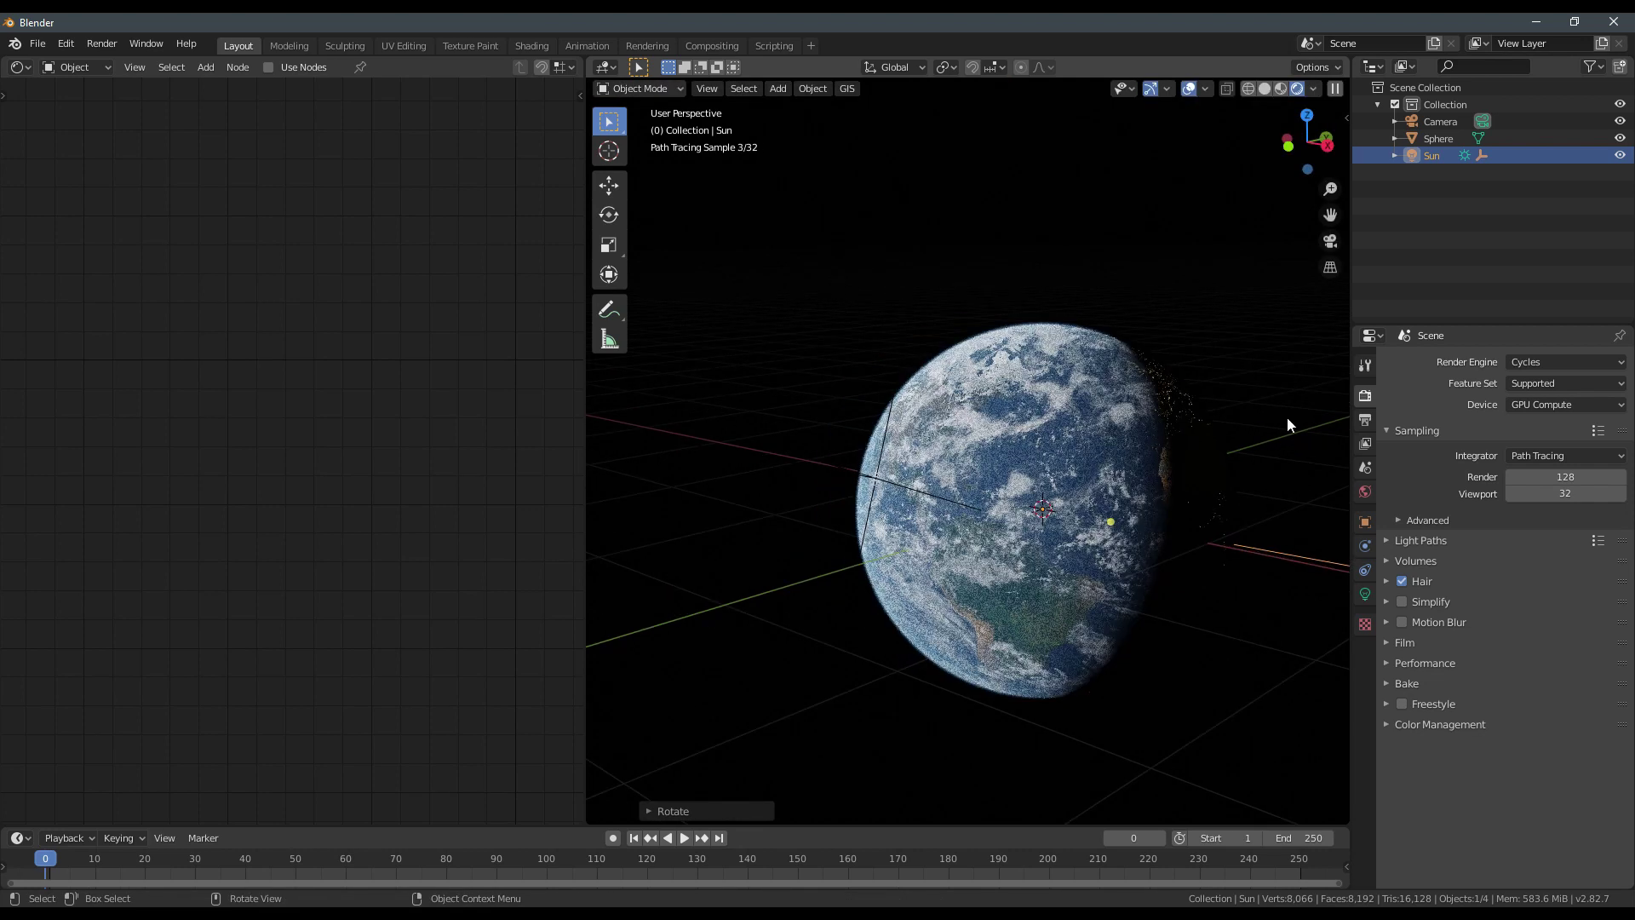
Set the render engine back to Eevee, select the sphere and bring its day-night boundary into close view.
left_click(1540, 361)
left_click(1534, 383)
middle_click_drag(1173, 483, 959, 501)
scroll(948, 455, "up", 8)
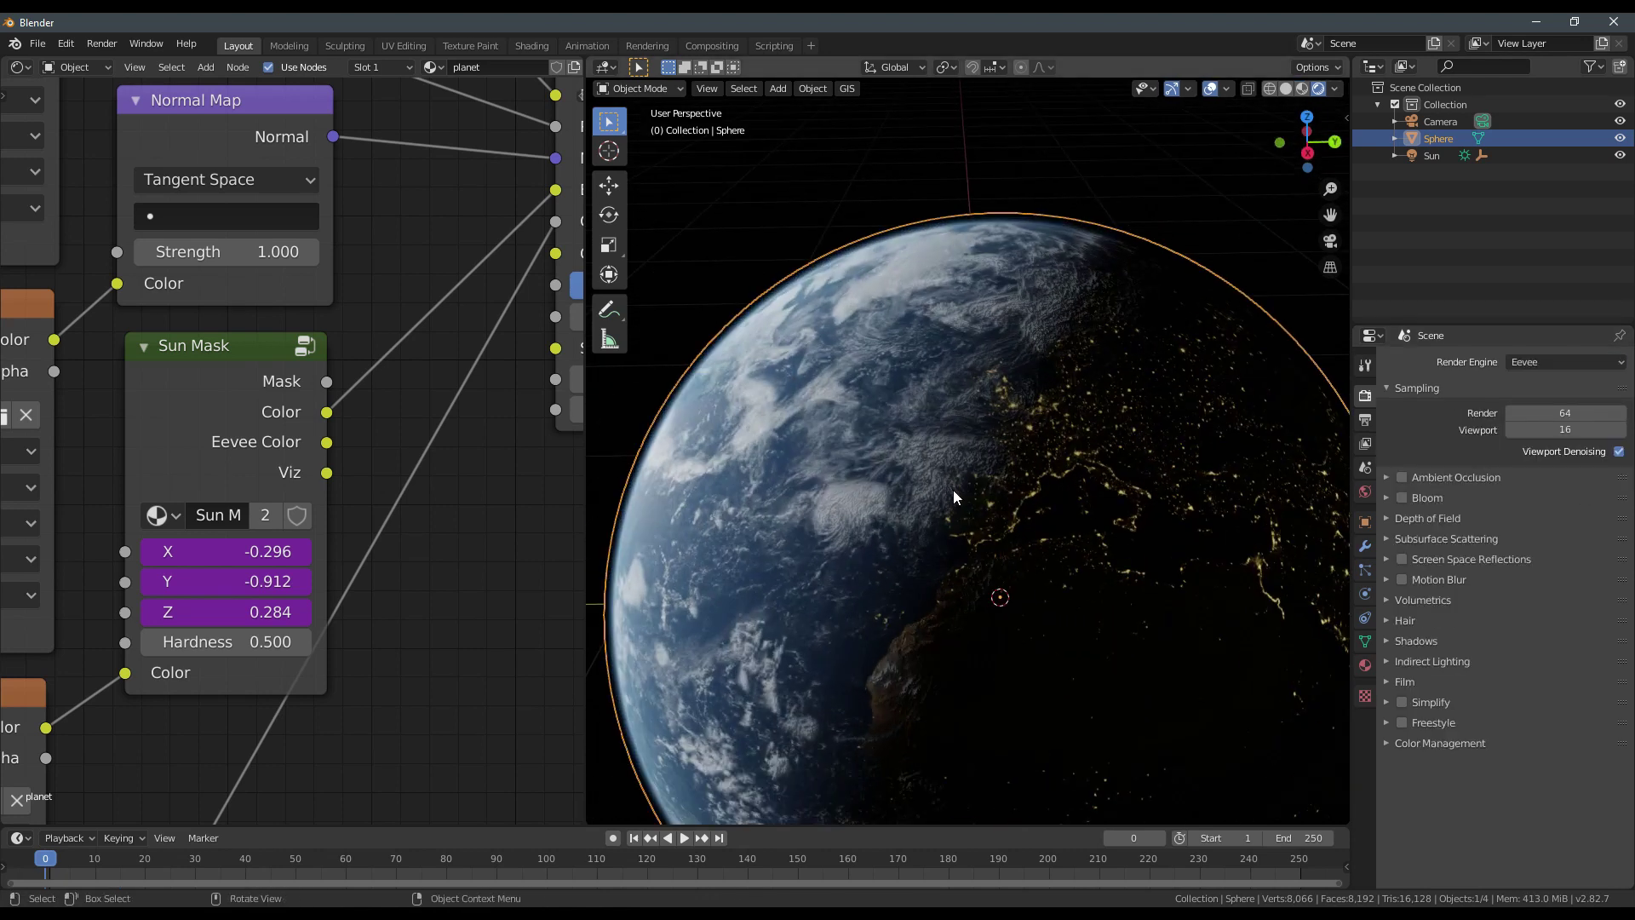
Connect the Sun Mask's Eevee Color output to the Planet Shader's Emission input.
middle_click_drag(328, 620, 332, 523)
scroll(881, 477, "down", 3)
middle_click_drag(881, 477, 963, 464)
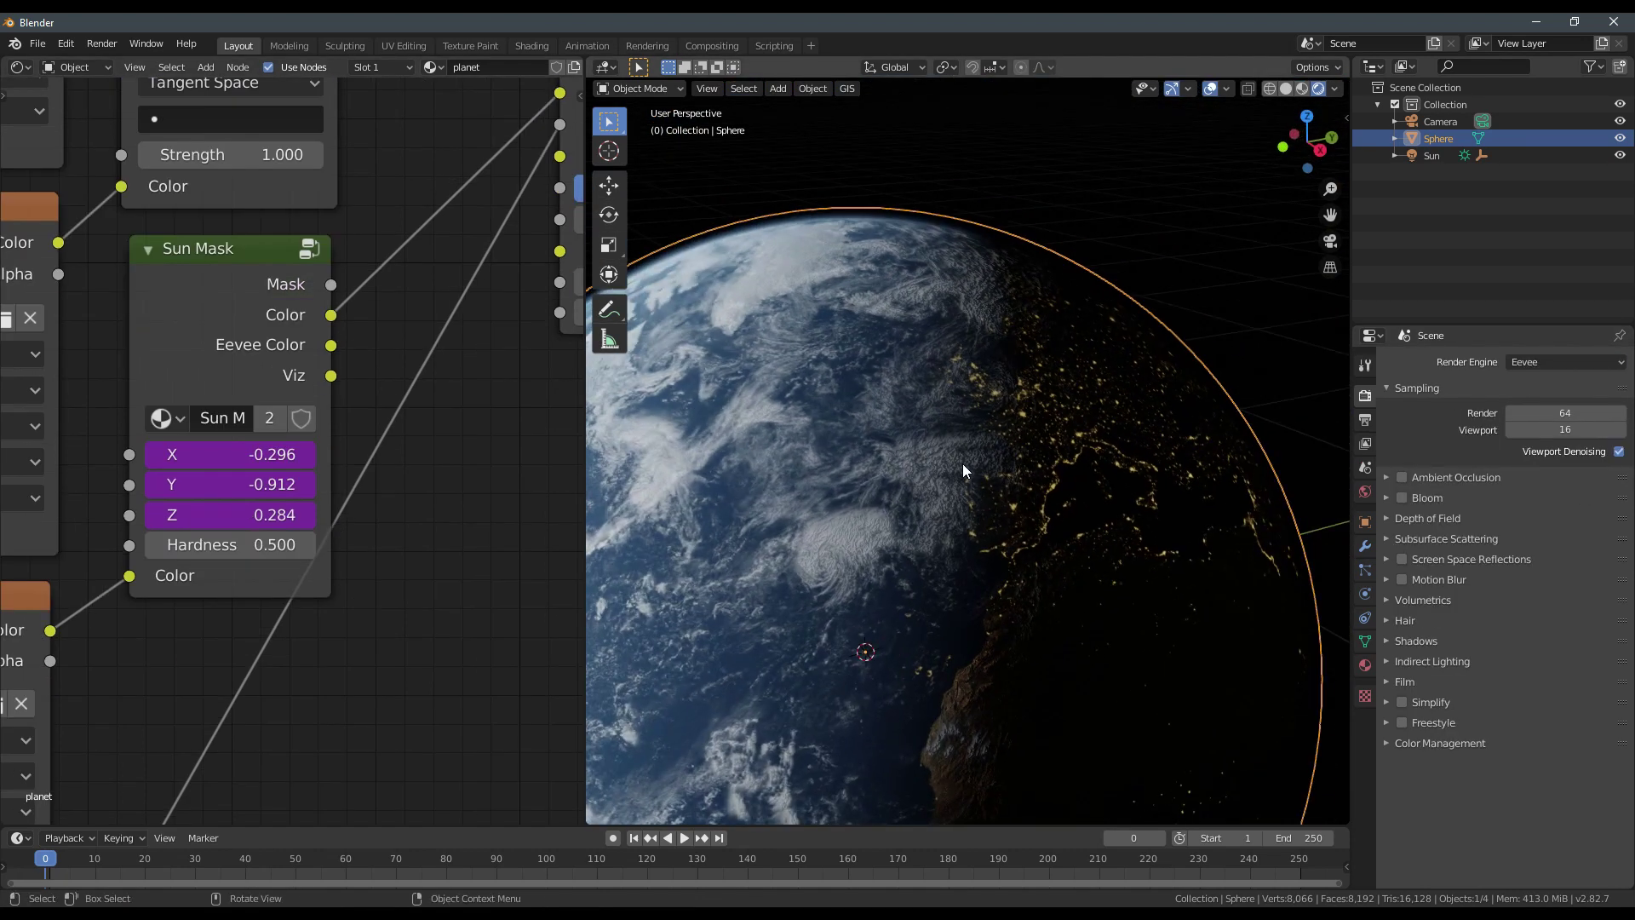
middle_click_drag(443, 443, 350, 533)
scroll(341, 516, "down", 5)
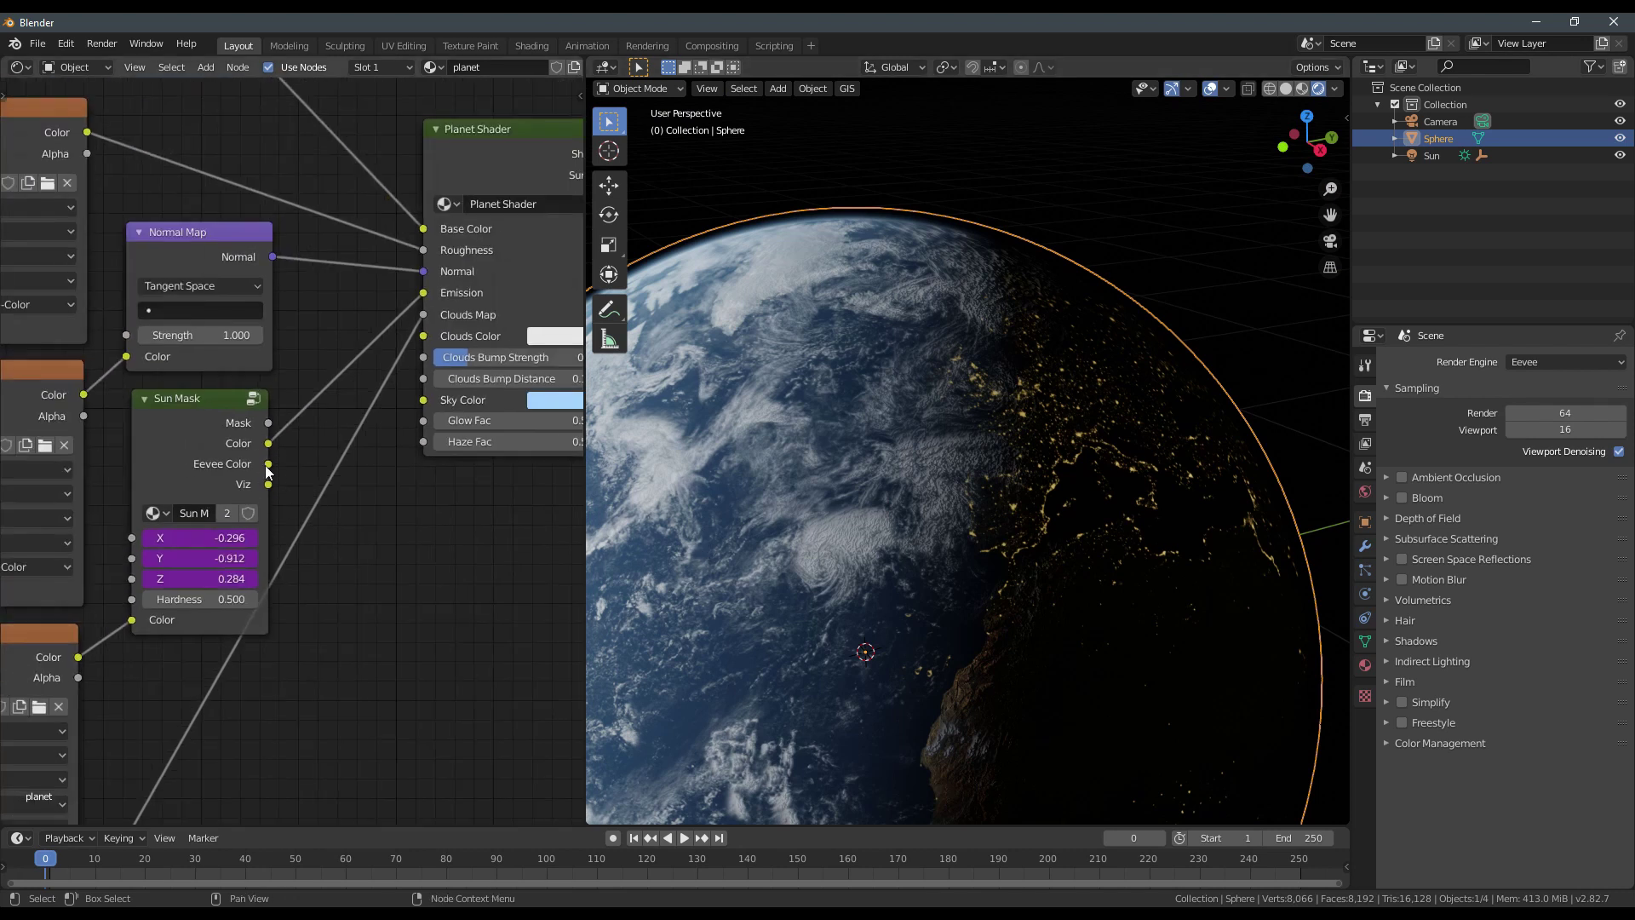
left_click_drag(269, 465, 424, 293)
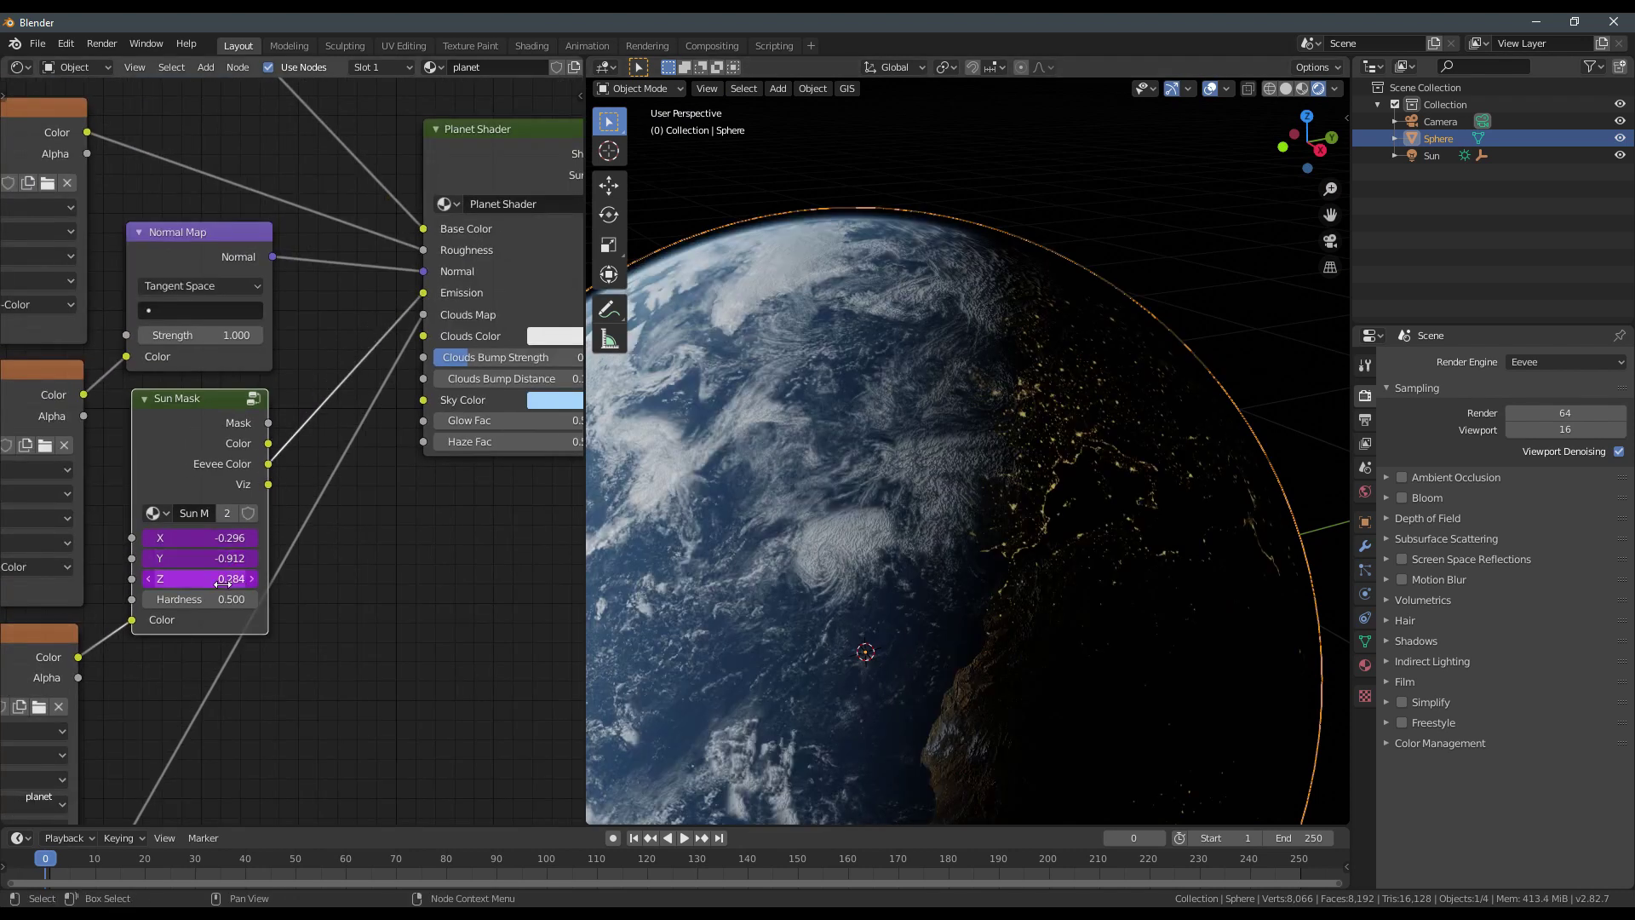
Lower the Sun Mask's Hardness to 0 and check the city lights along the day-night boundary.
scroll(212, 639, "up", 1)
left_click_drag(213, 624, 119, 623)
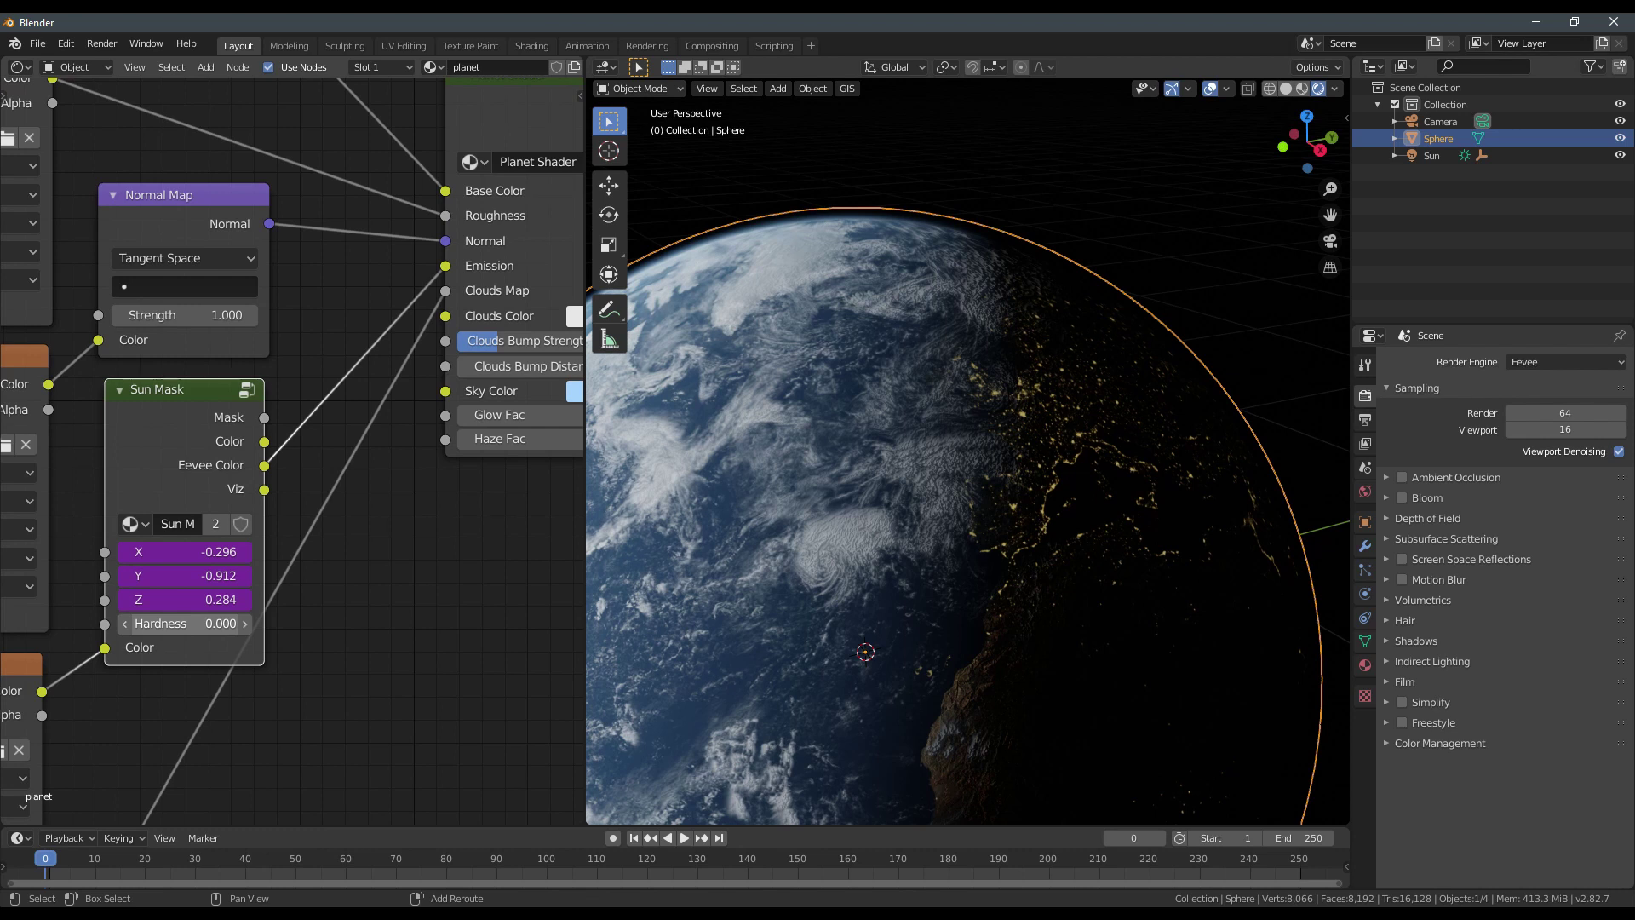
scroll(901, 545, "down", 5)
middle_click_drag(905, 530, 891, 617)
scroll(892, 630, "up", 4)
scroll(824, 670, "down", 3)
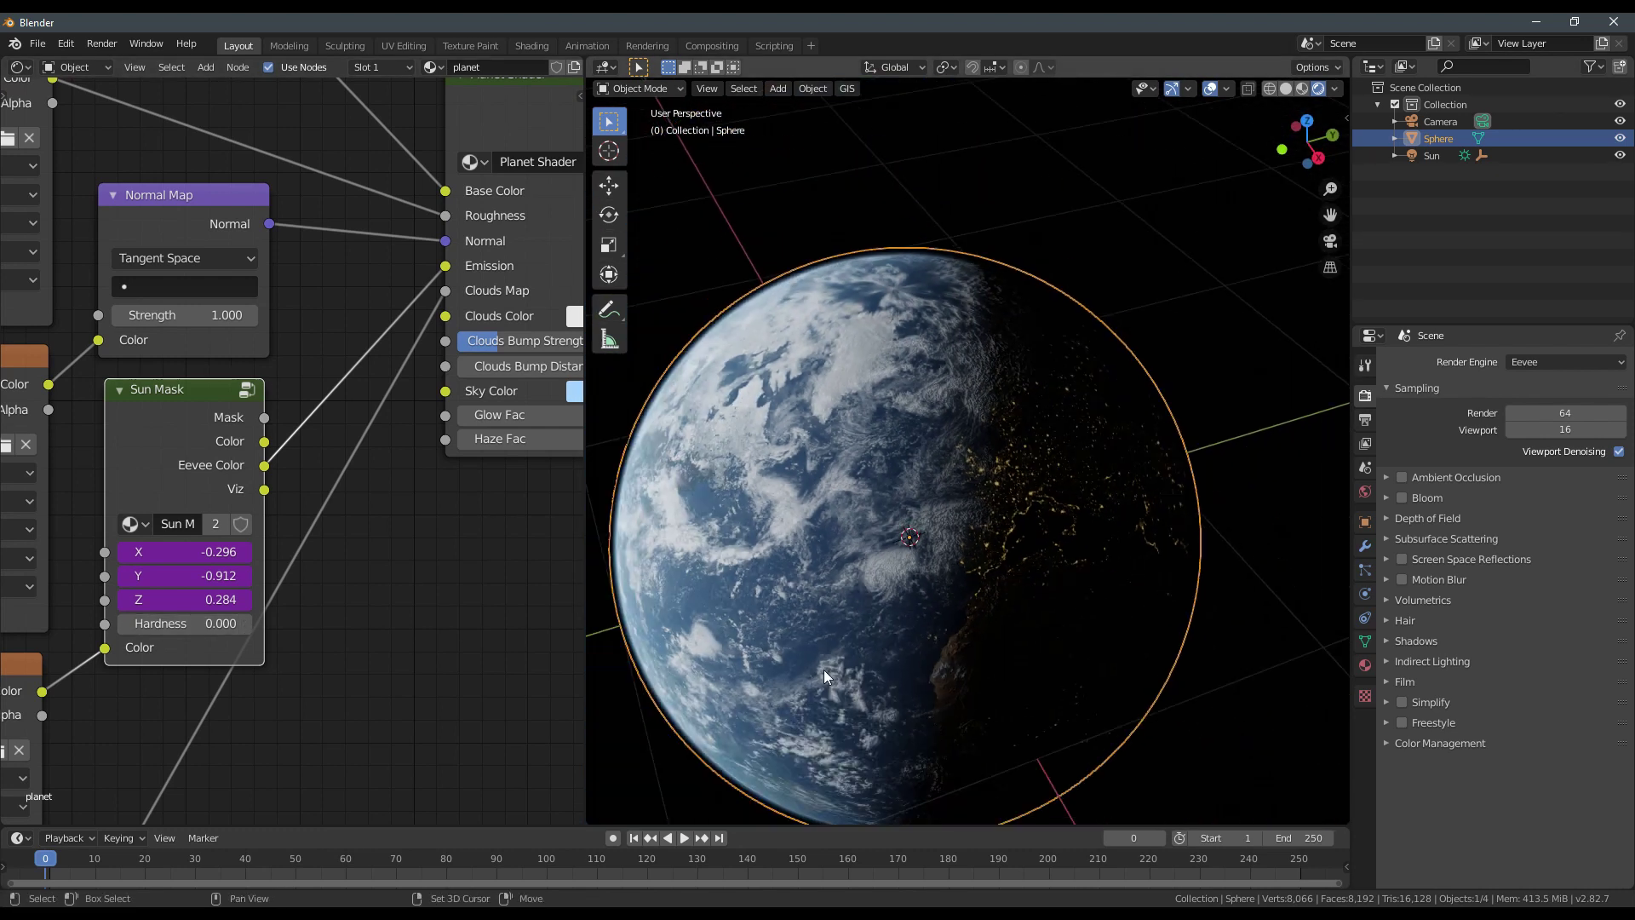
middle_click_drag(825, 669, 937, 388)
middle_click_drag(937, 388, 903, 520, "shift")
middle_click_drag(903, 520, 728, 714)
Reconnect the Sun Mask's Color output to the Planet Shader's Emission input.
double_click(204, 622)
type("0.5")
key("Return")
left_click_drag(264, 441, 443, 265)
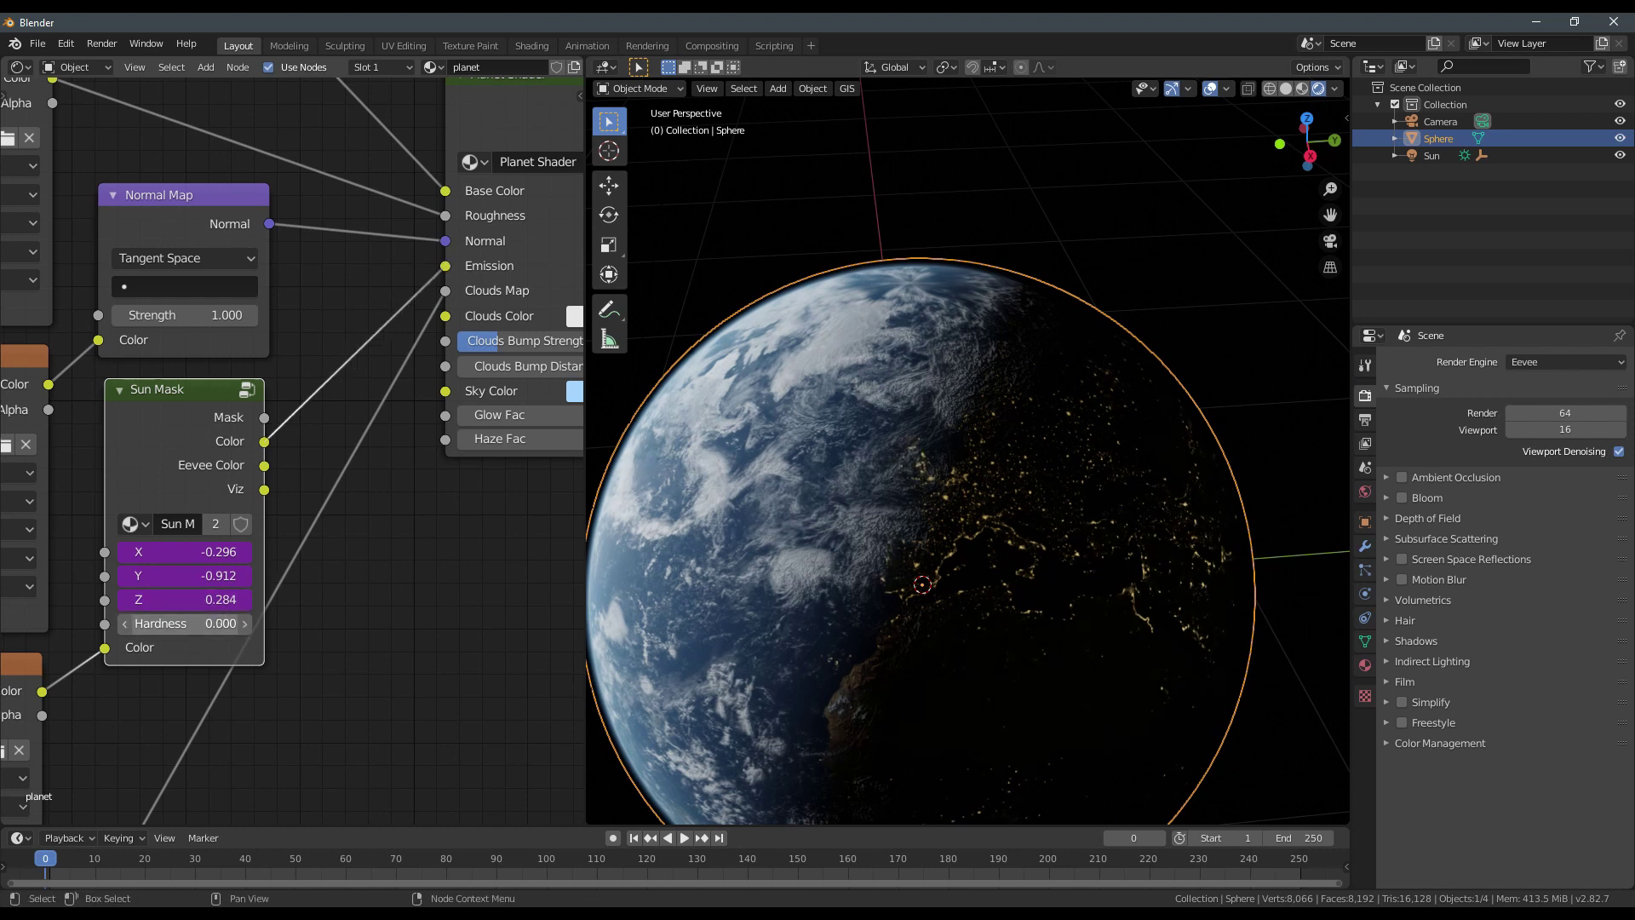
Examine how the city lights fade across the day-night boundary over South America and Europe.
middle_click_drag(894, 546, 1066, 525)
scroll(1014, 525, "down", 2)
scroll(1081, 524, "up", 4)
scroll(1065, 524, "up", 2)
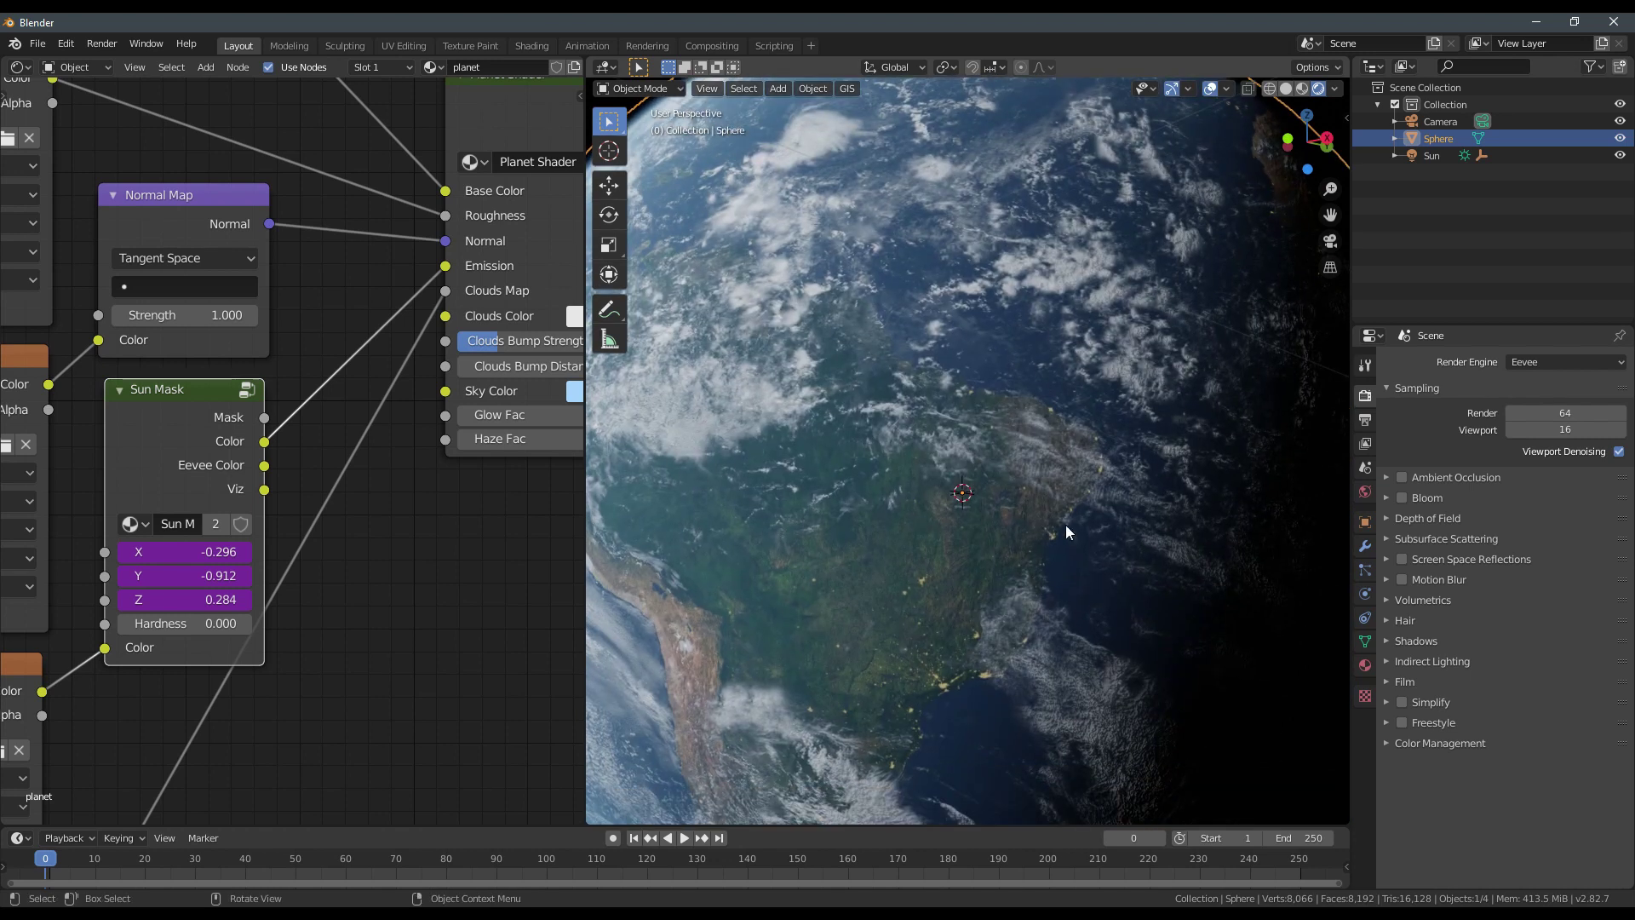
scroll(833, 477, "down", 4)
middle_click_drag(833, 477, 860, 521)
middle_click_drag(1010, 526, 975, 545)
middle_click_drag(1014, 443, 928, 508, "shift")
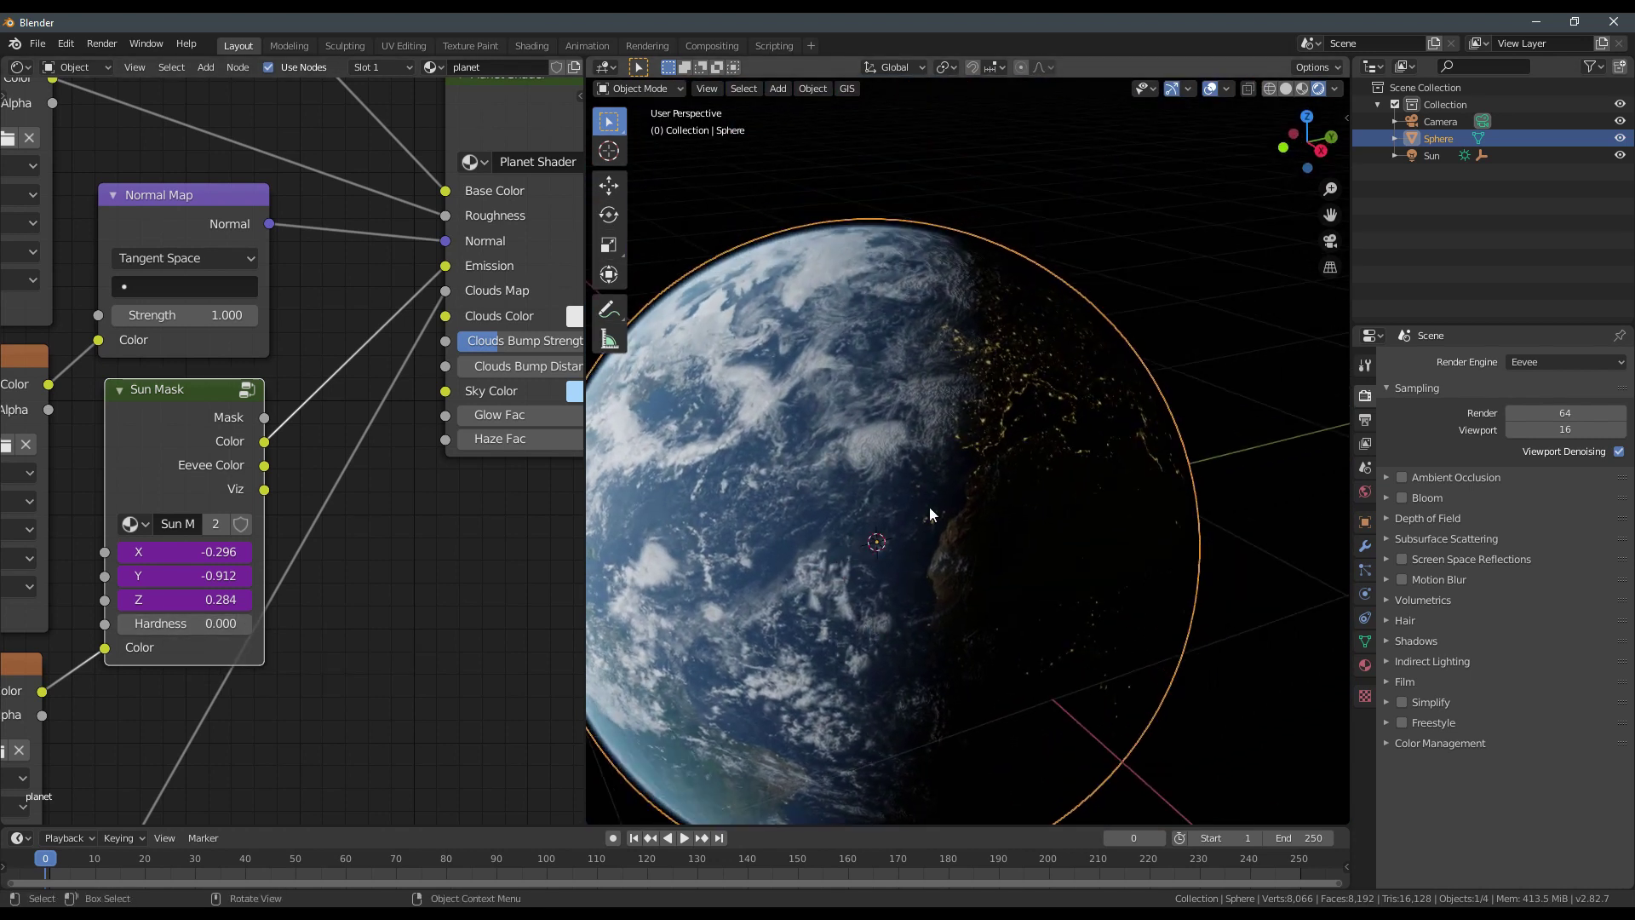
Raise the Sun Mask's Hardness to 1 while viewing the city lights over Europe up close.
scroll(956, 375, "up", 5)
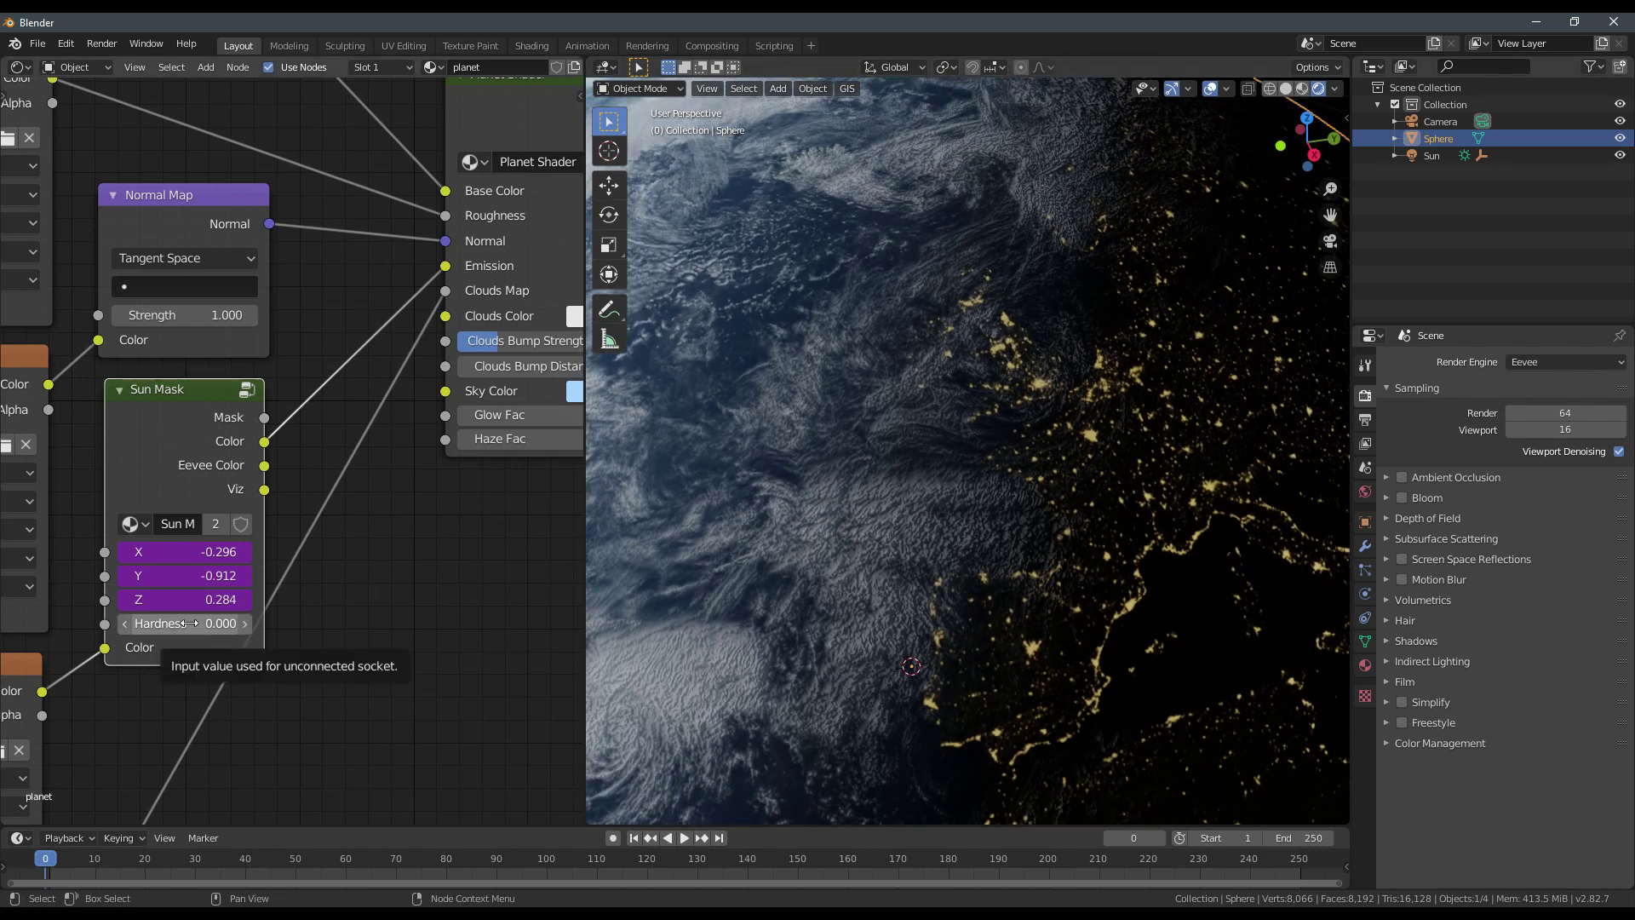
left_click_drag(193, 623, 408, 623)
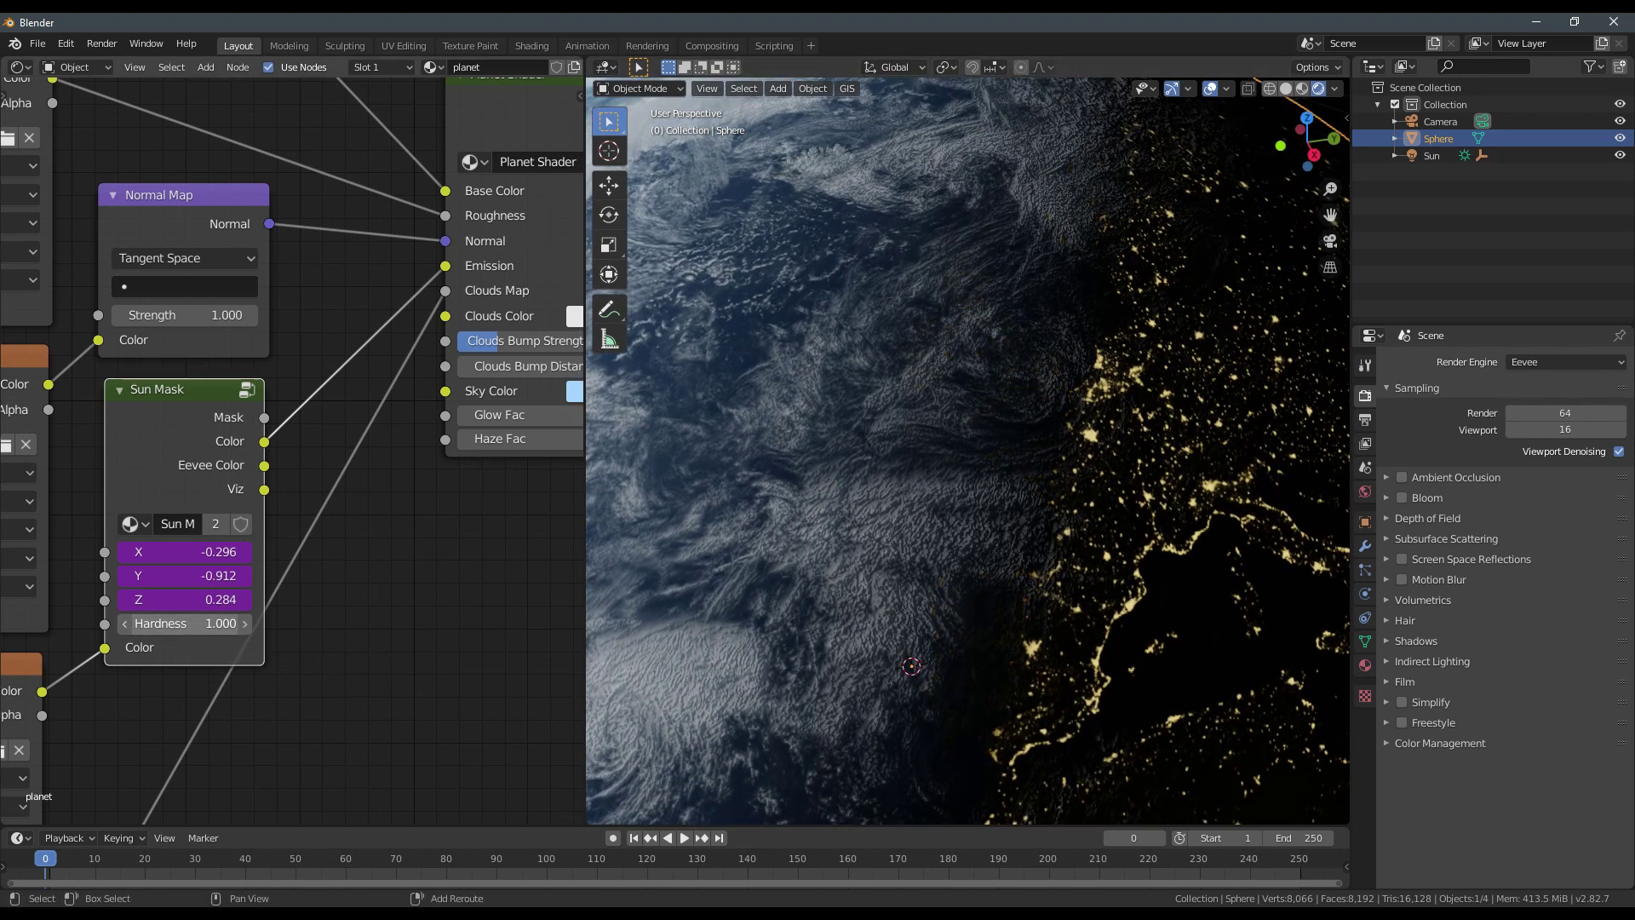
Switch the Sun Mask's Hardness between 0 and 1 to compare the city lights along the boundary near Europe.
middle_click_drag(1048, 536, 987, 503)
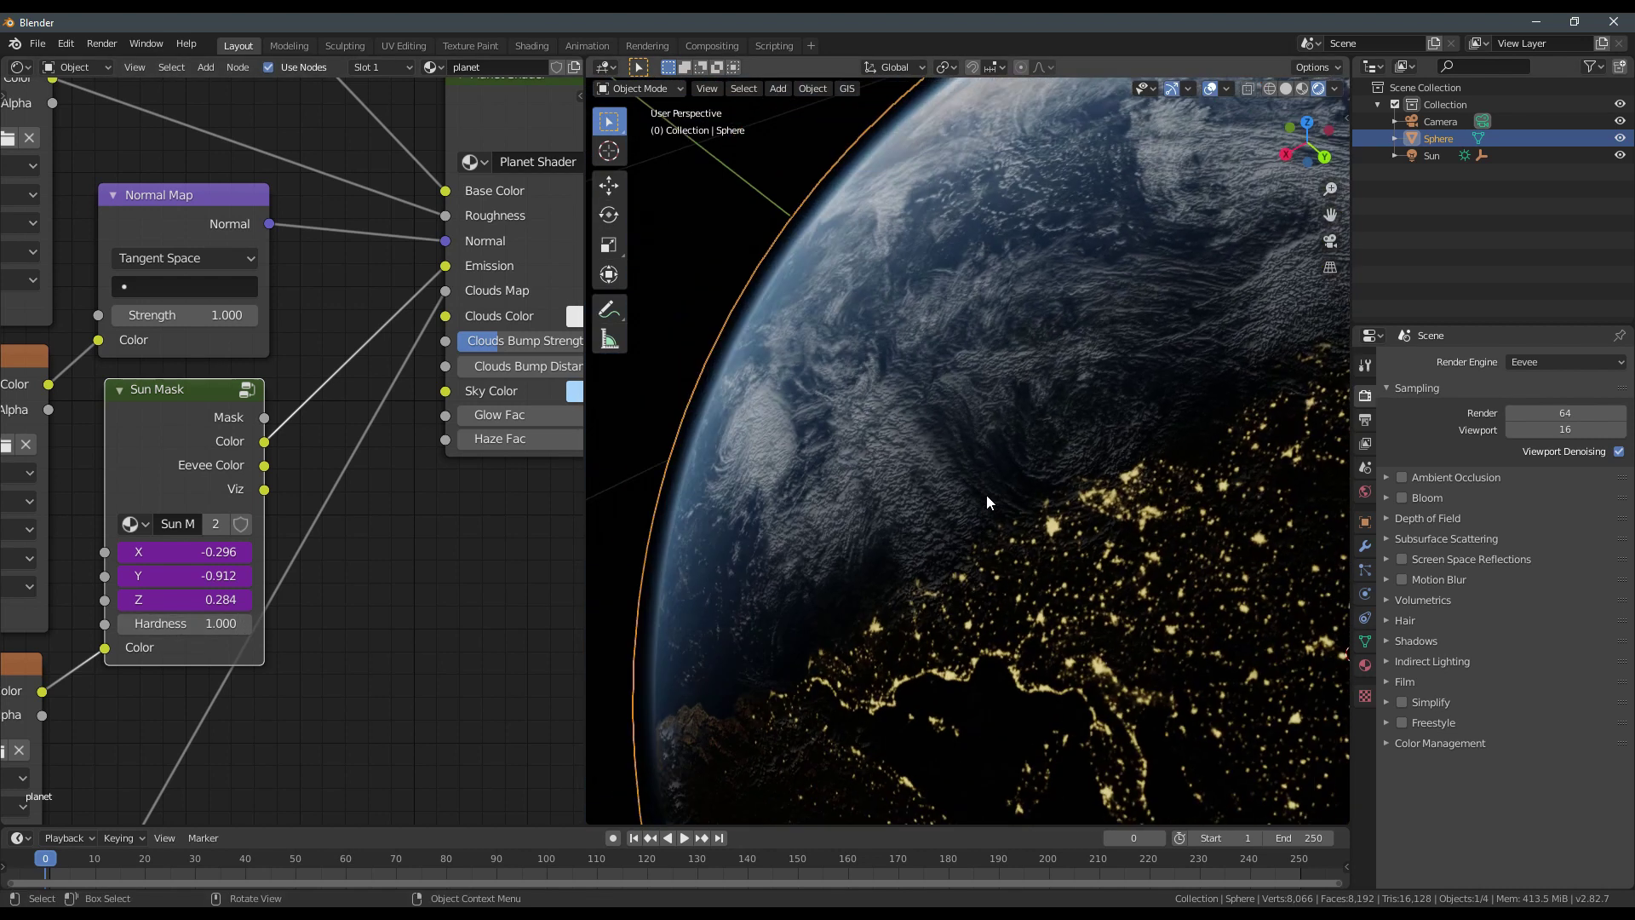
middle_click_drag(937, 608, 931, 568)
scroll(1014, 588, "down", 4)
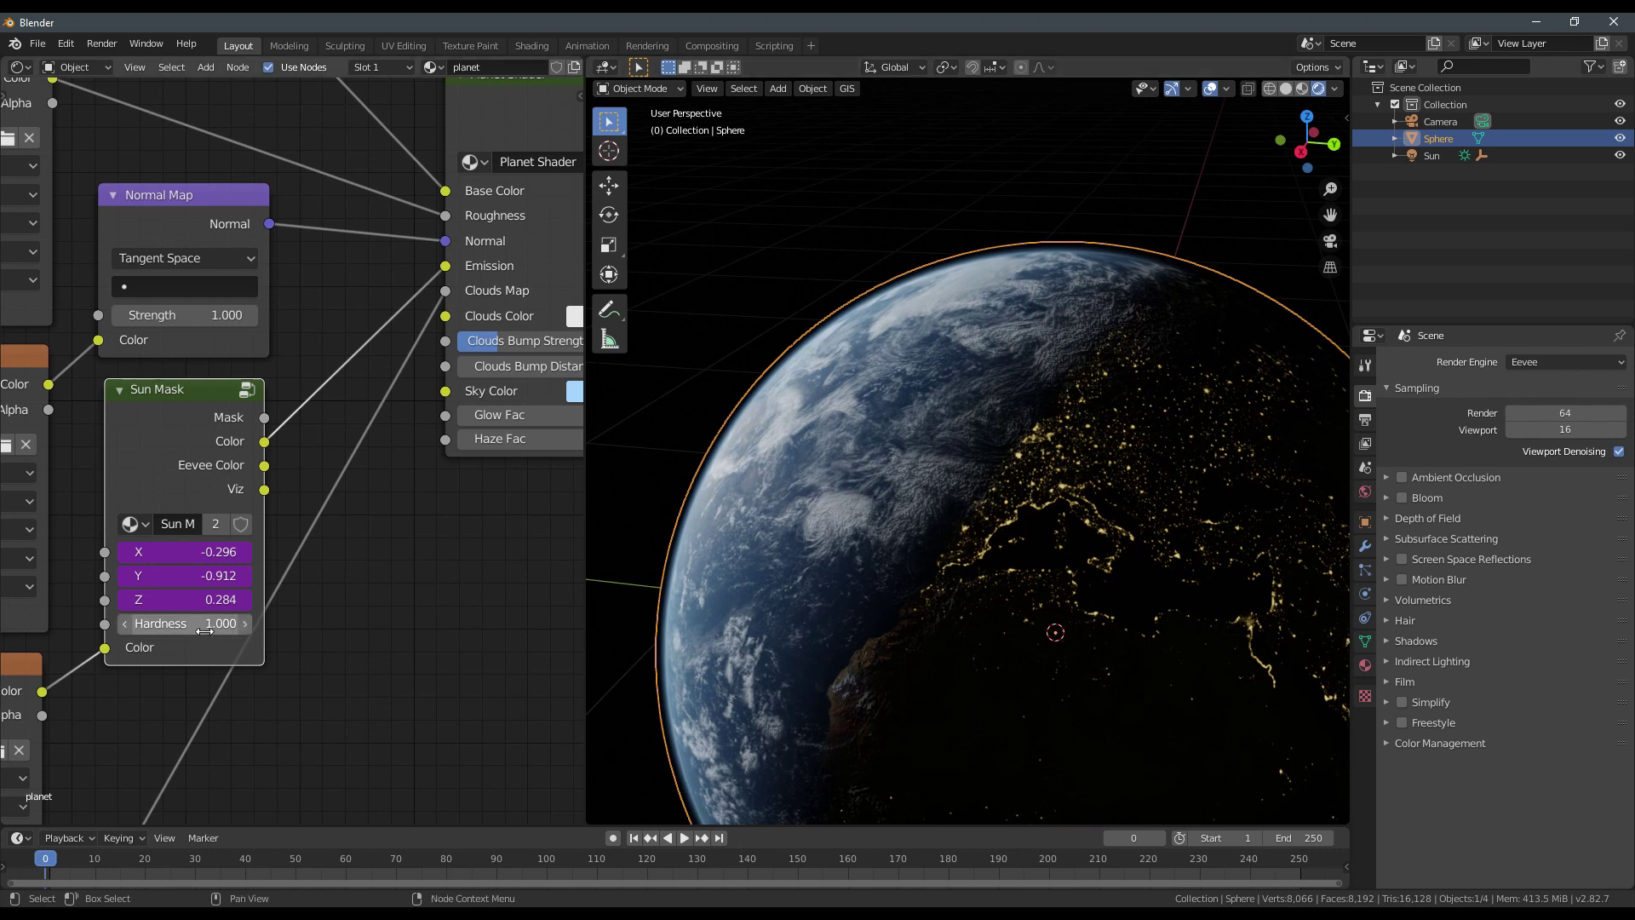
key("BackSpace")
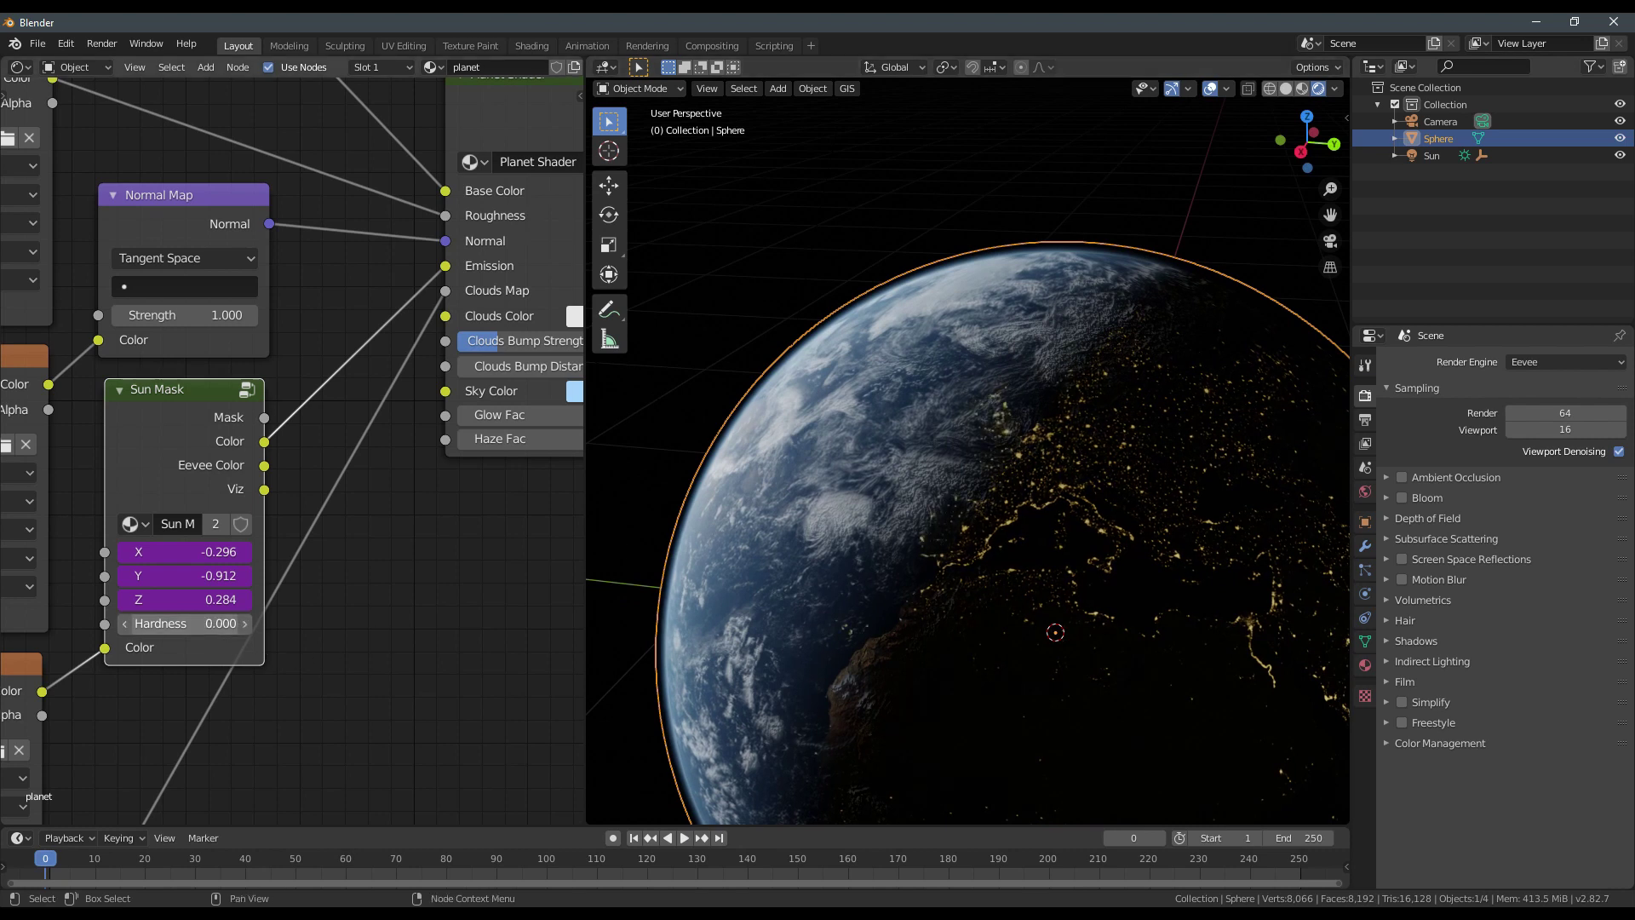
middle_click_drag(909, 556, 925, 536)
scroll(925, 536, "down", 3)
key("ctrl+shift+z")
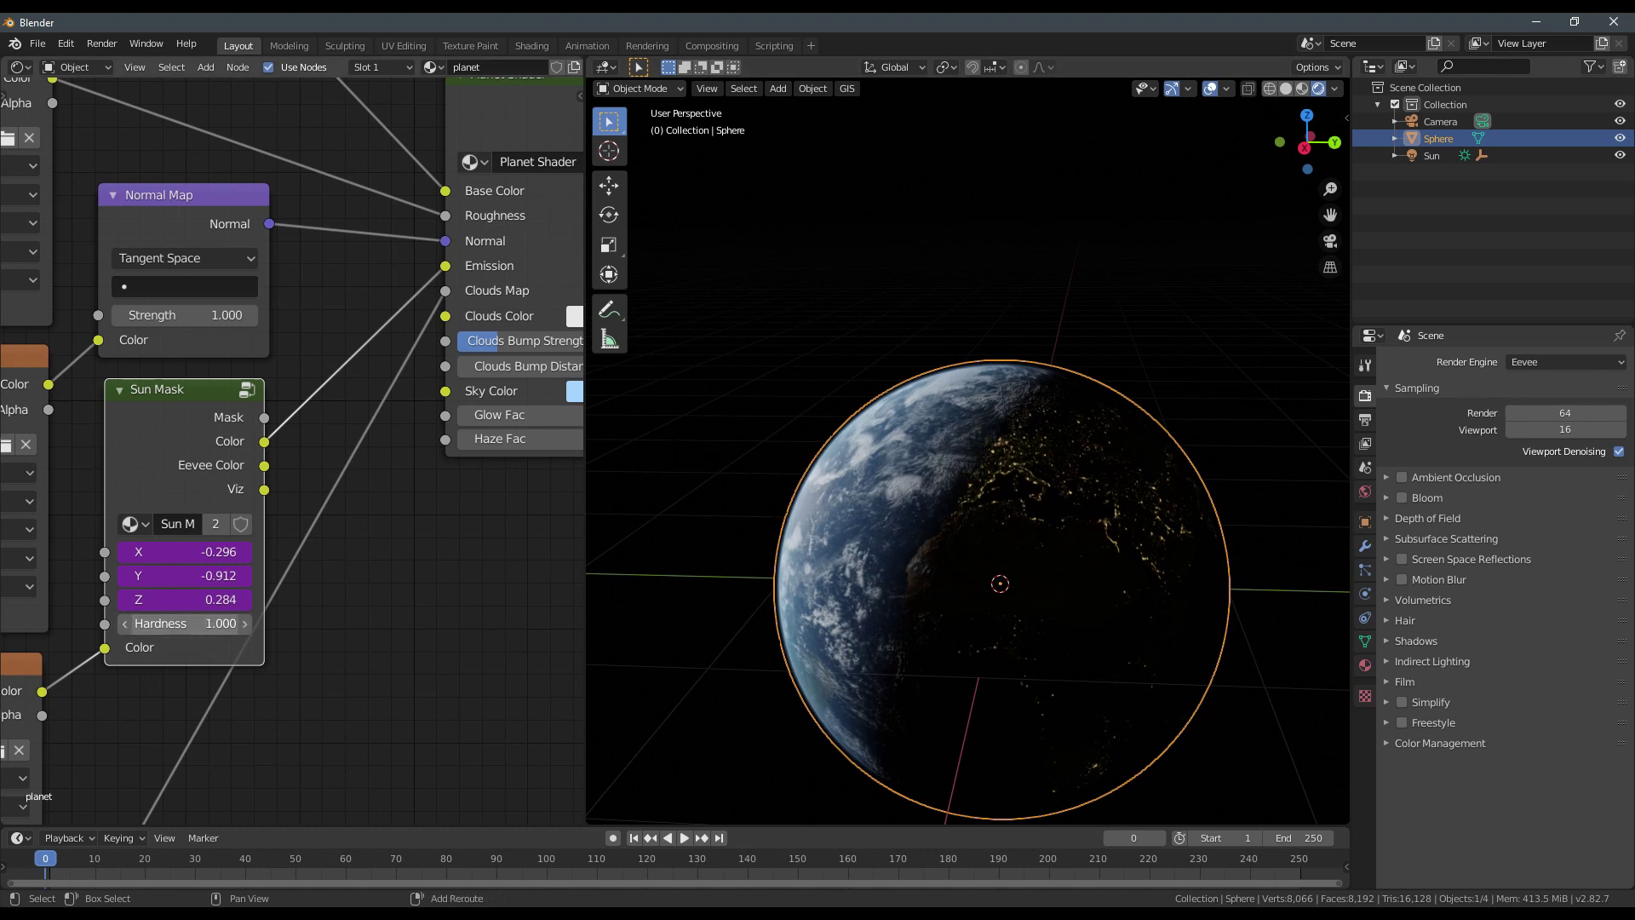
left_click_drag(217, 624, 136, 623)
left_click(217, 623)
left_click(217, 658)
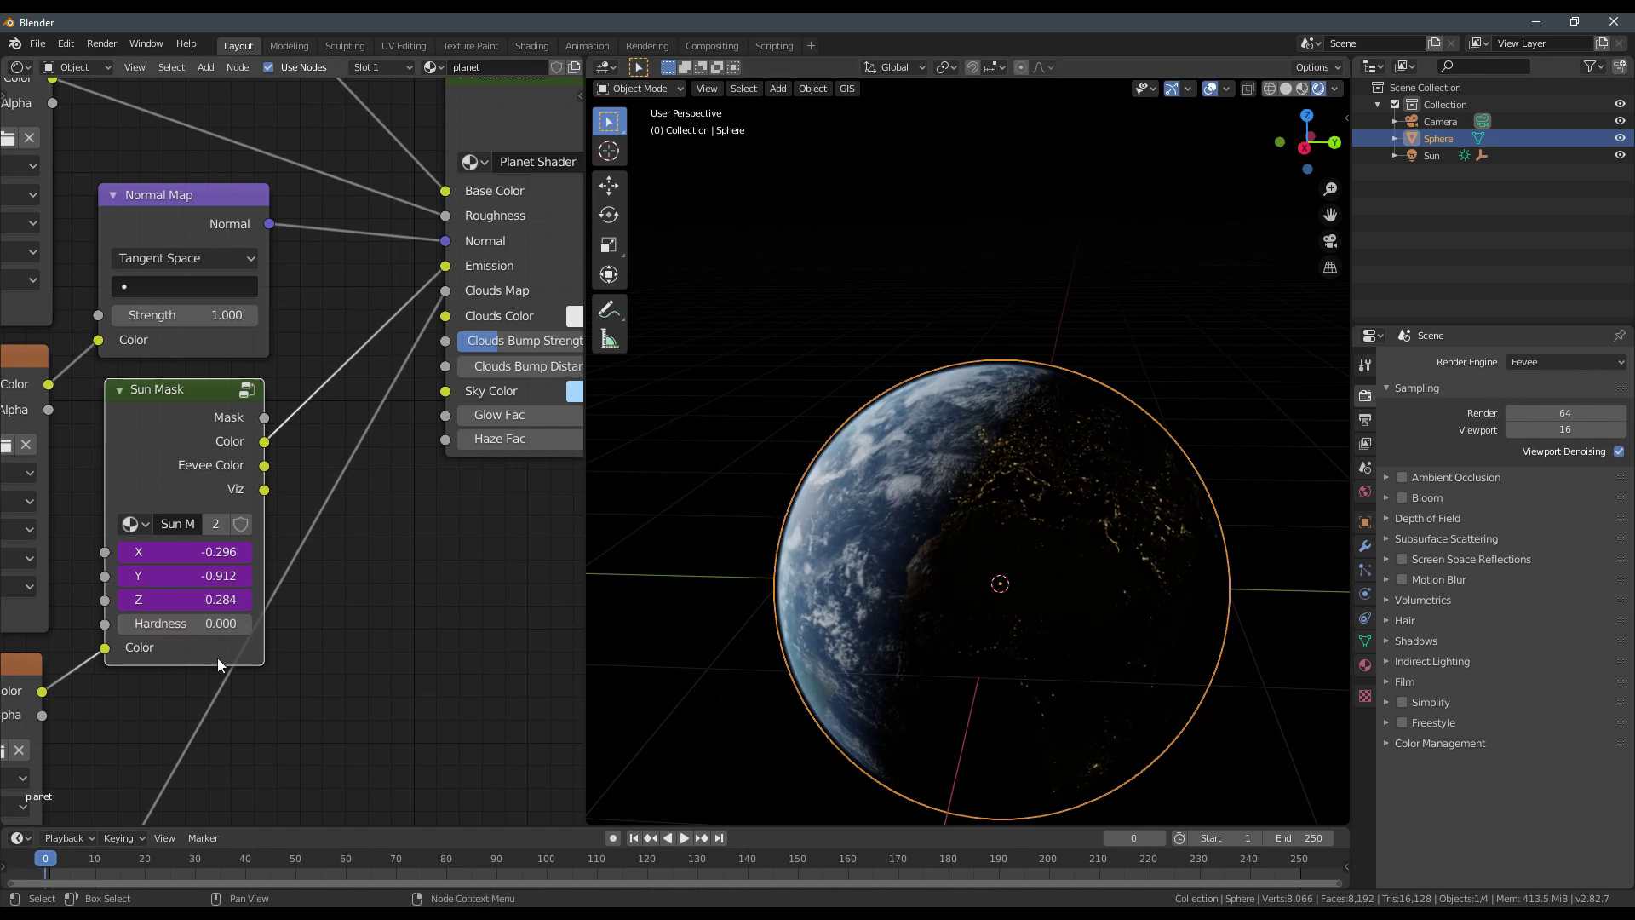
Try a Hardness of 0.5 on the Sun Mask with the Americas in view.
middle_click_drag(952, 605, 916, 574)
left_click(176, 625)
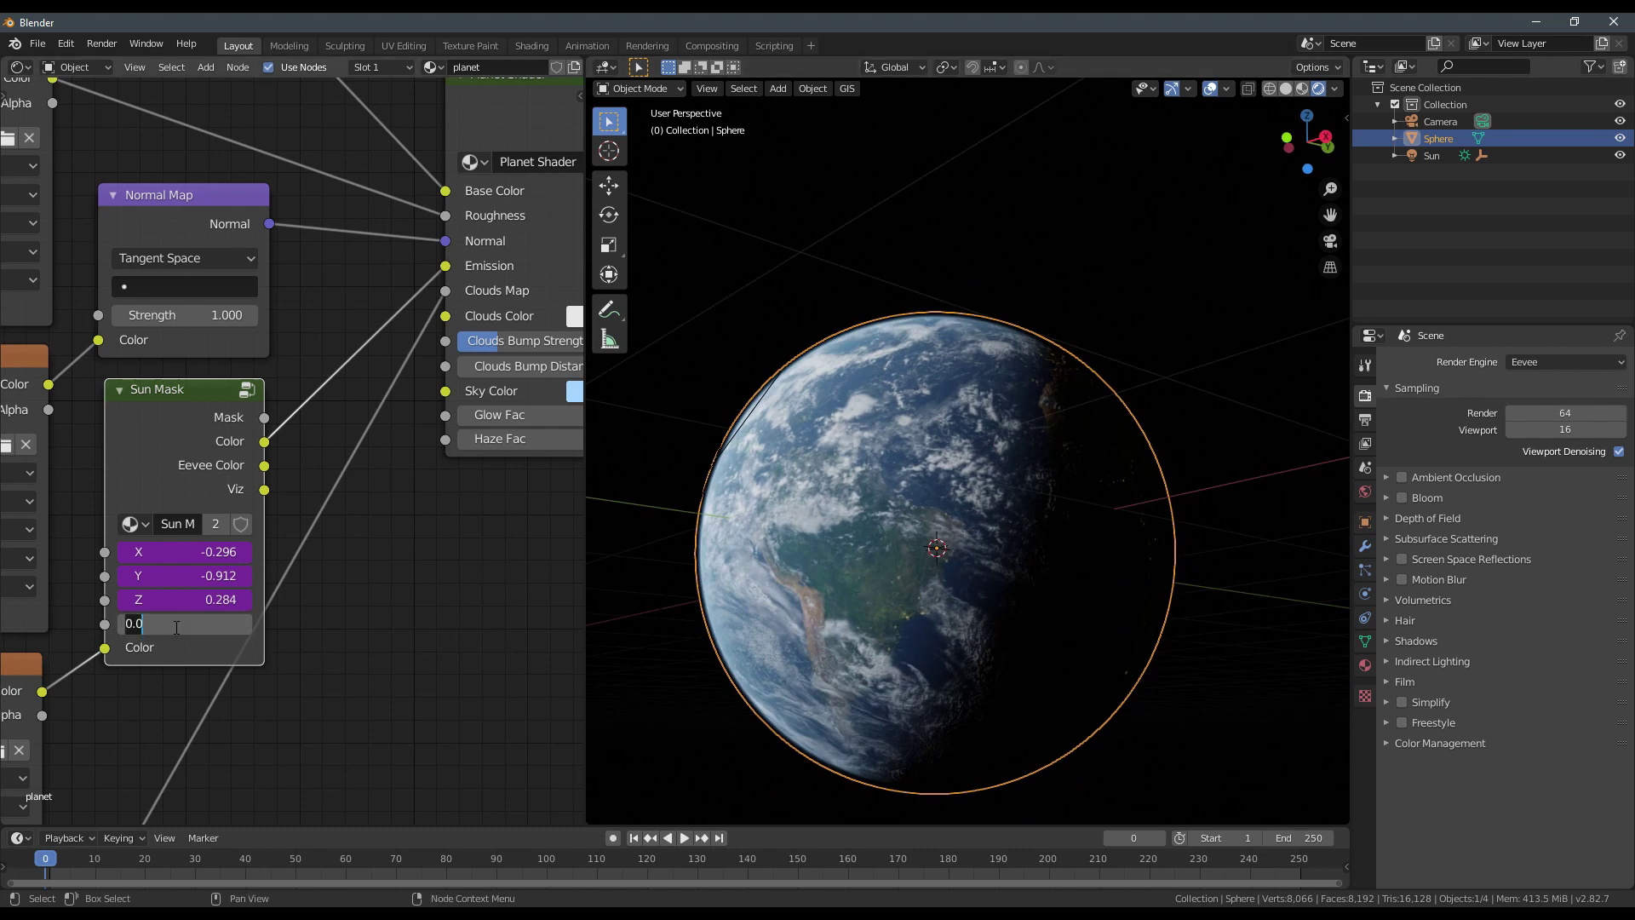
type("0.5")
key("Return")
Set the Sun Mask's Hardness to 0.65 and check the transition of the city lights.
middle_click_drag(1005, 613, 1045, 567)
left_click(196, 626)
type(".")
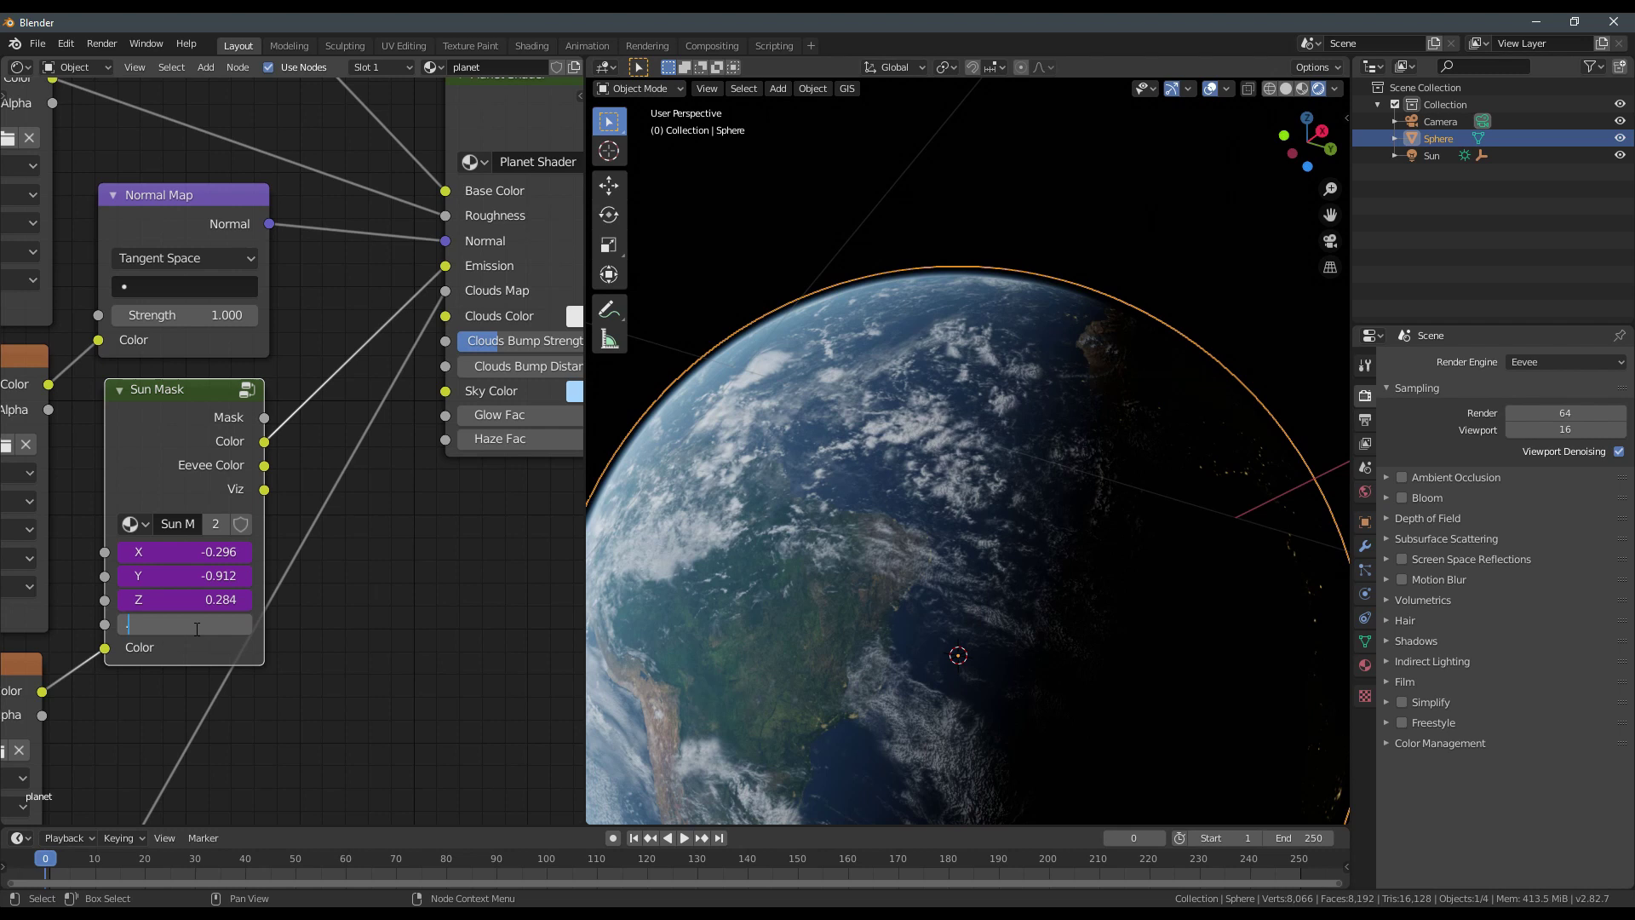
type("65")
key("Return")
mouse_move(908, 611)
middle_mouse_down()
mouse_move(953, 629)
mouse_move(923, 652)
mouse_move(957, 502)
mouse_move(896, 533)
mouse_move(963, 482)
mouse_move(919, 511)
mouse_move(840, 503)
mouse_move(1005, 575)
mouse_move(847, 647)
mouse_move(963, 518)
mouse_move(903, 630)
middle_mouse_up()
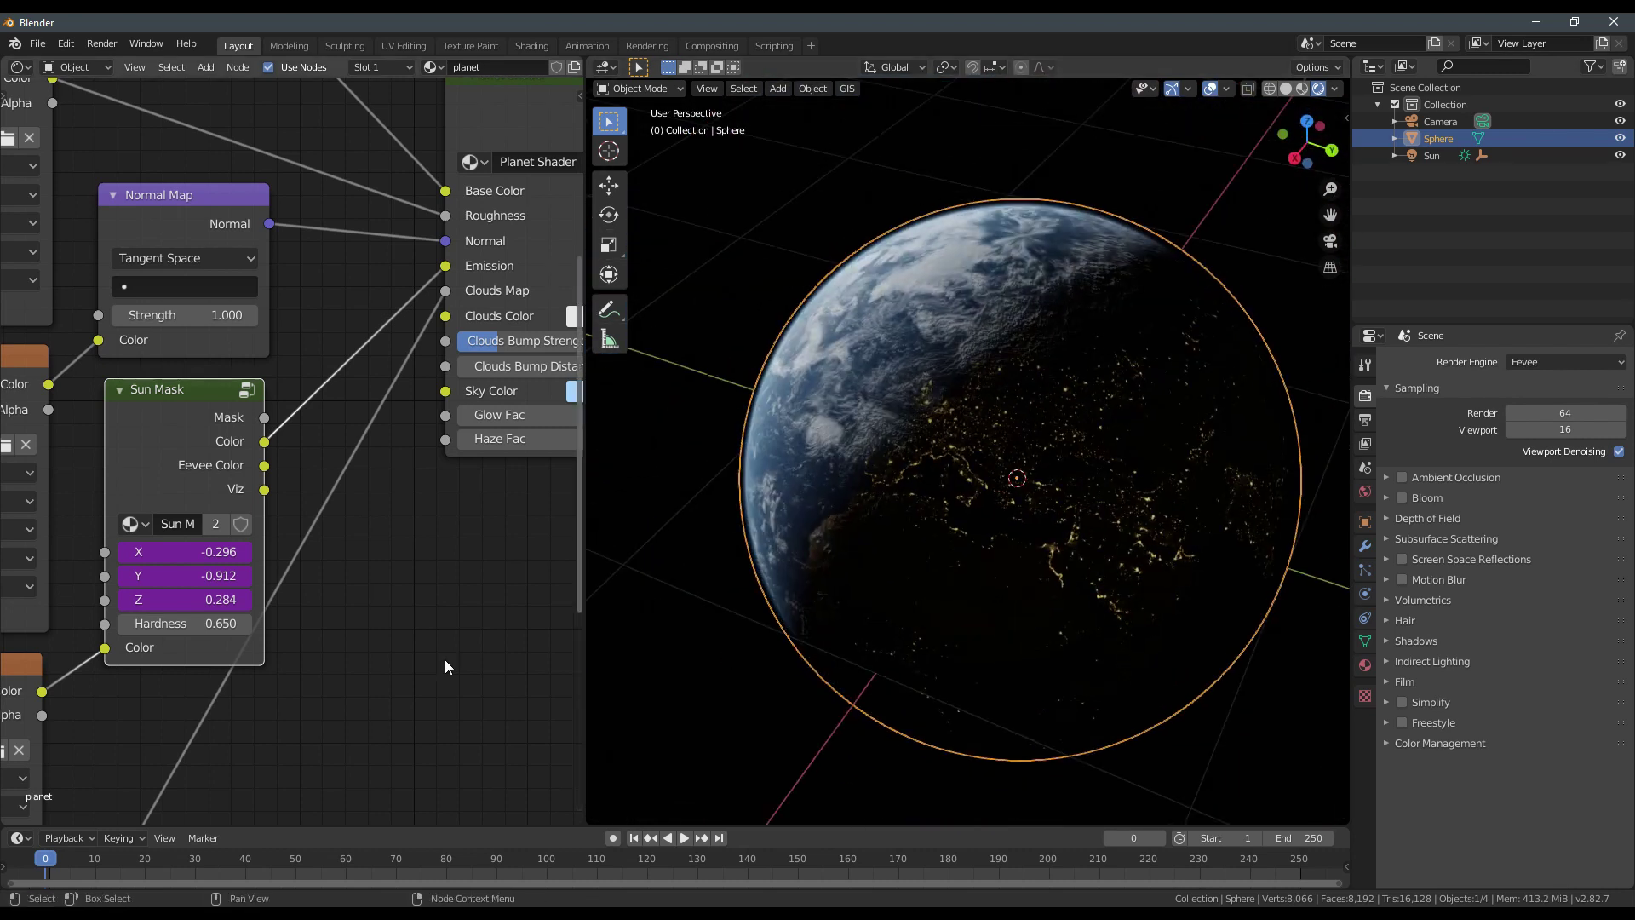
Review the node connections into the Planet Shader and examine the city lights on the planet's night side.
left_click(385, 566)
scroll(477, 564, "down", 6)
middle_click_drag(519, 564, 409, 607)
scroll(390, 571, "up", 4)
scroll(390, 571, "up", 2)
middle_click_drag(367, 552, 420, 536)
scroll(382, 606, "down", 5)
middle_click_drag(1286, 530, 959, 492)
scroll(1030, 605, "down", 3)
middle_click_drag(938, 374, 908, 518)
scroll(1086, 514, "up", 3)
scroll(991, 525, "down", 3)
Add a point light and move it close to the planet's surface over Europe to light the night side.
key("shift+a")
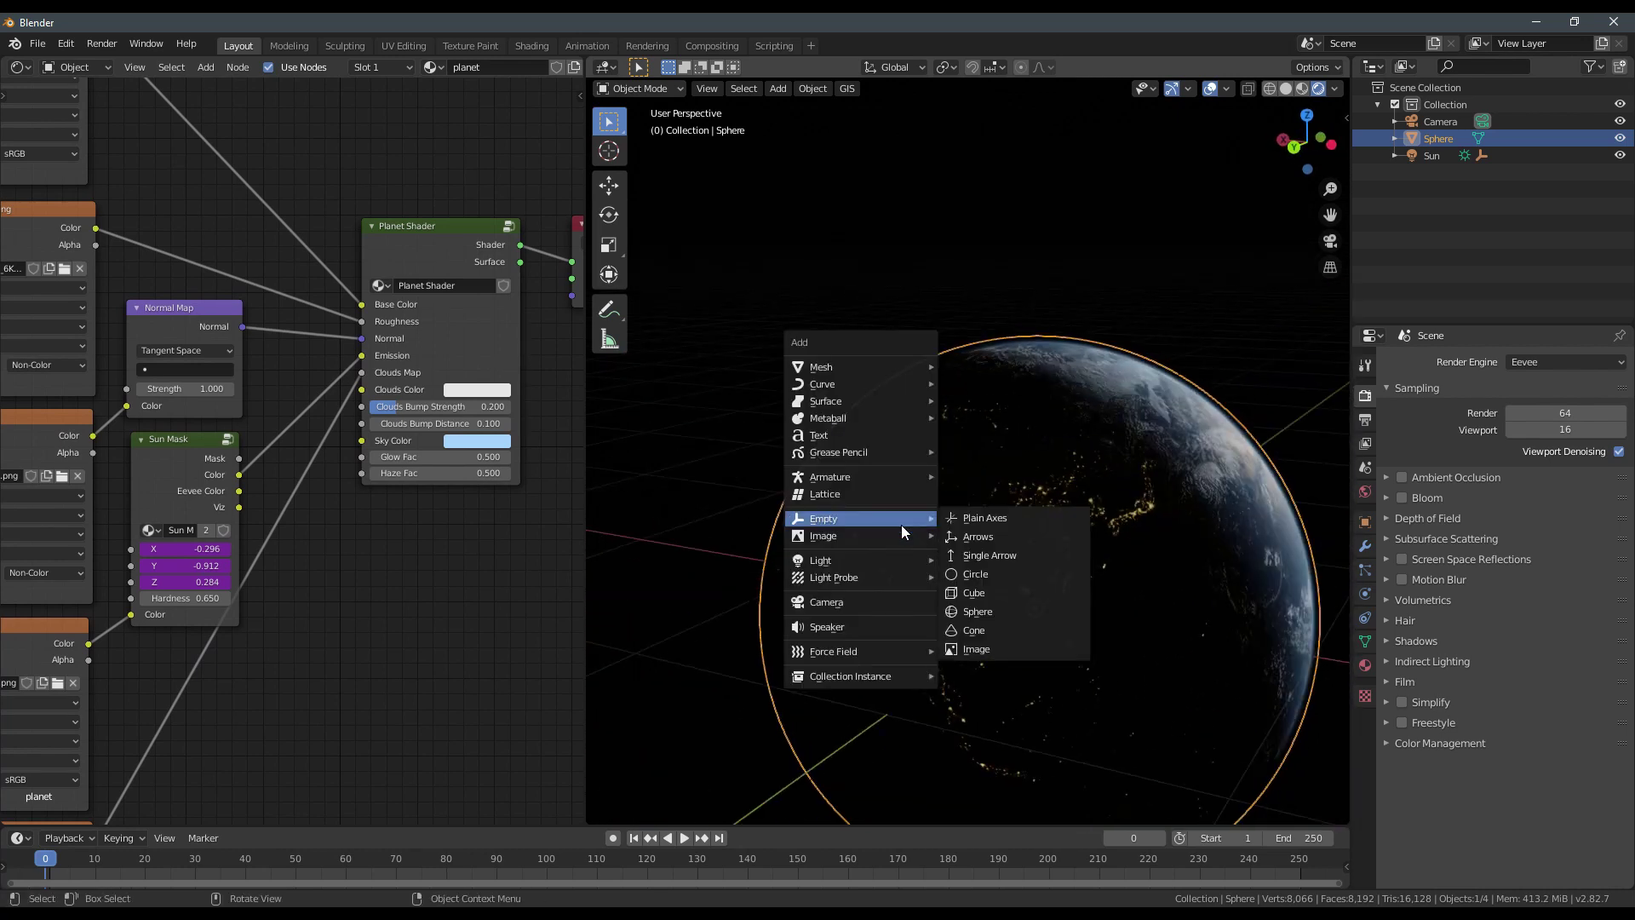
left_click(976, 568)
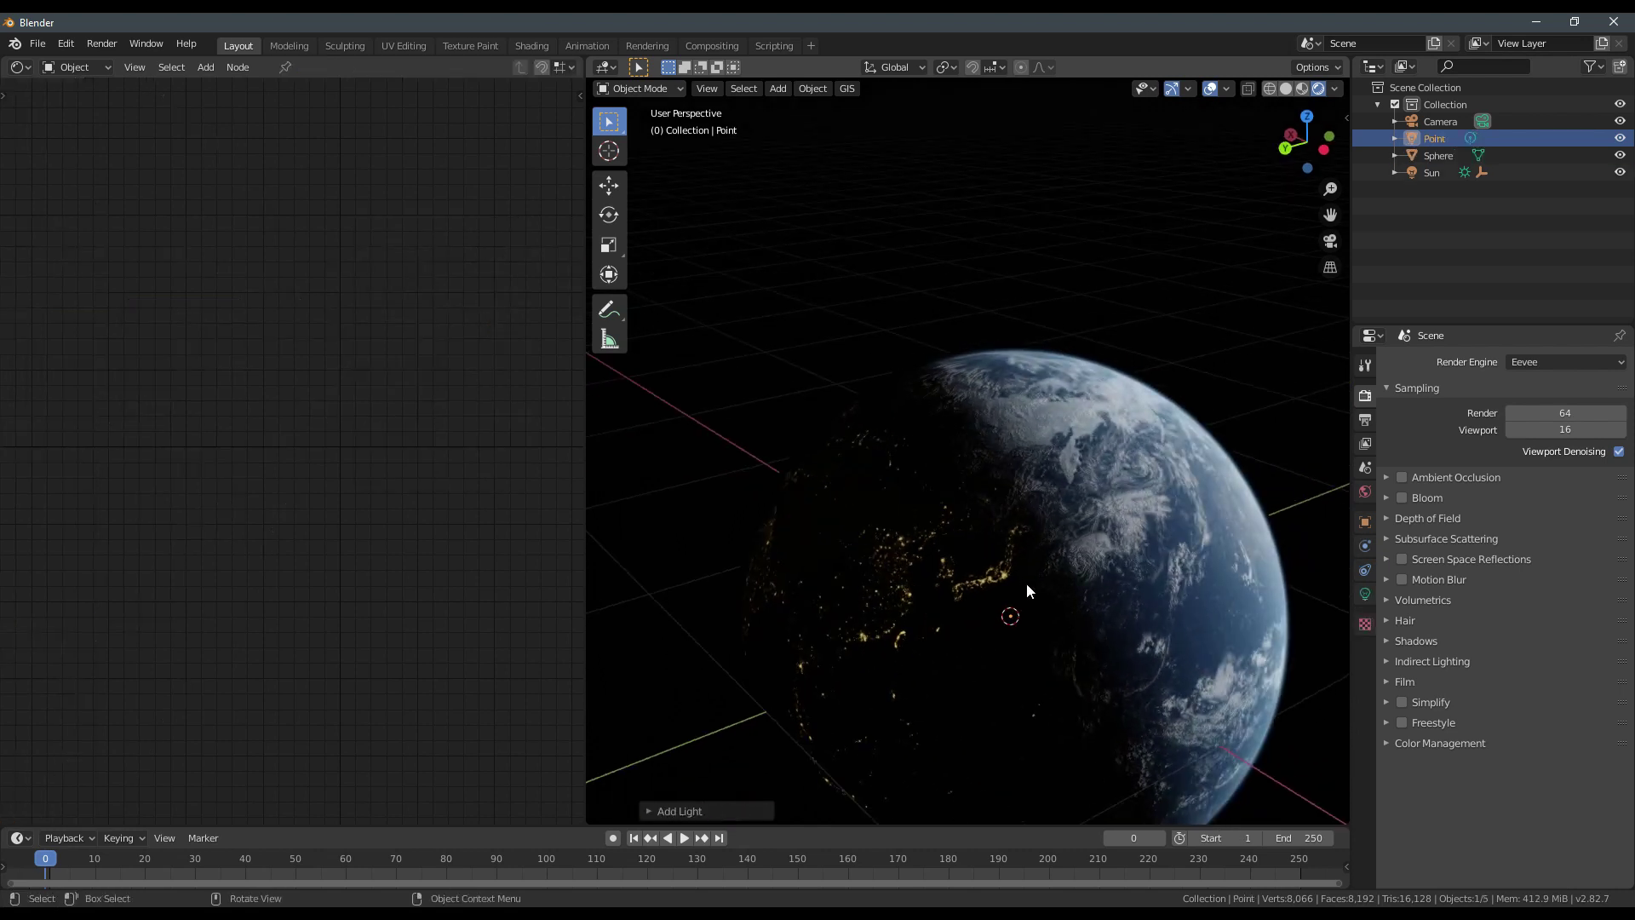
key("g")
left_click(739, 417)
middle_click_drag(739, 417, 1103, 447)
key("g")
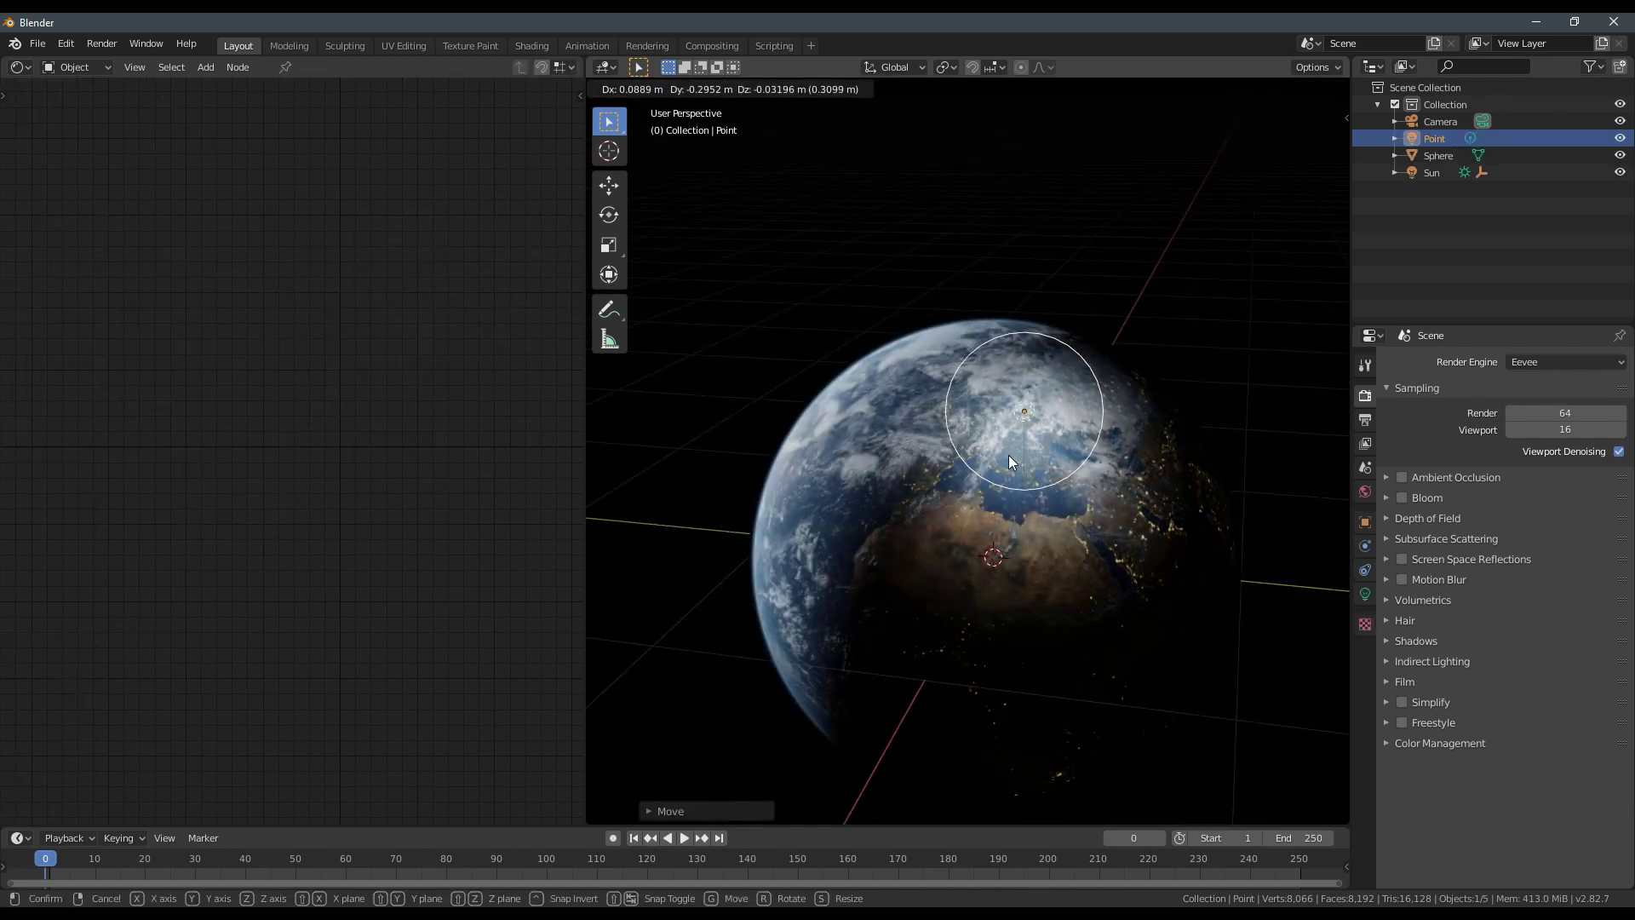
left_click(958, 469)
middle_click_drag(957, 468, 1148, 472)
scroll(1056, 489, "up", 5)
Delete the point light over Europe.
key("x")
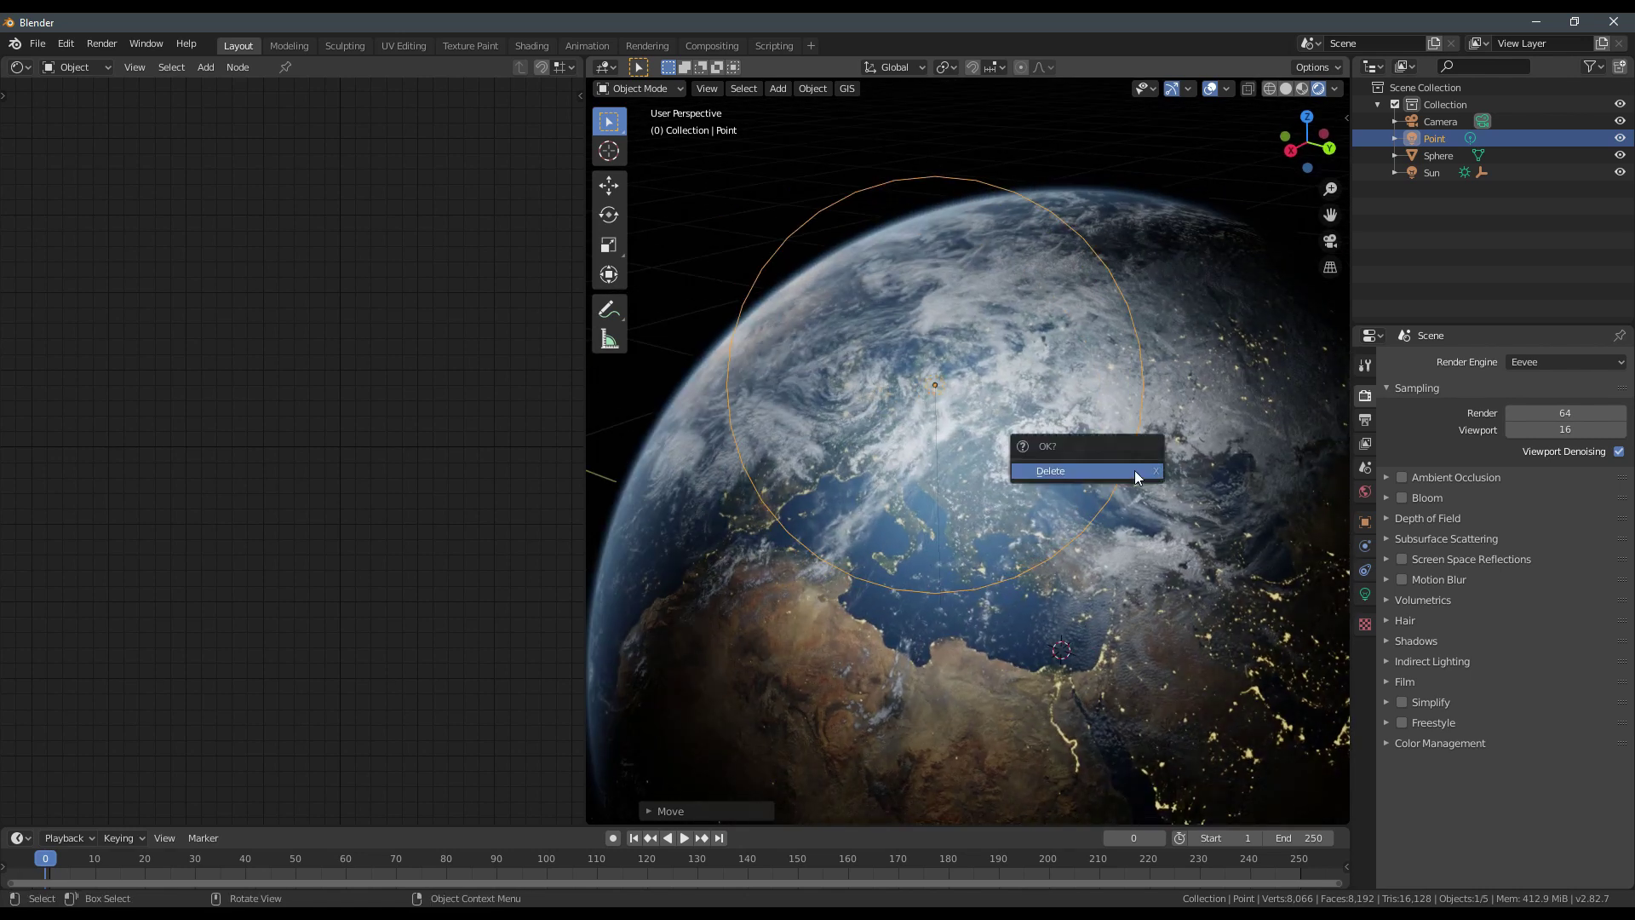
left_click(1134, 470)
scroll(1087, 498, "down", 5)
Add a new point light and place it just outside the planet beside the night side.
key("shift+a")
mouse_move(932, 493)
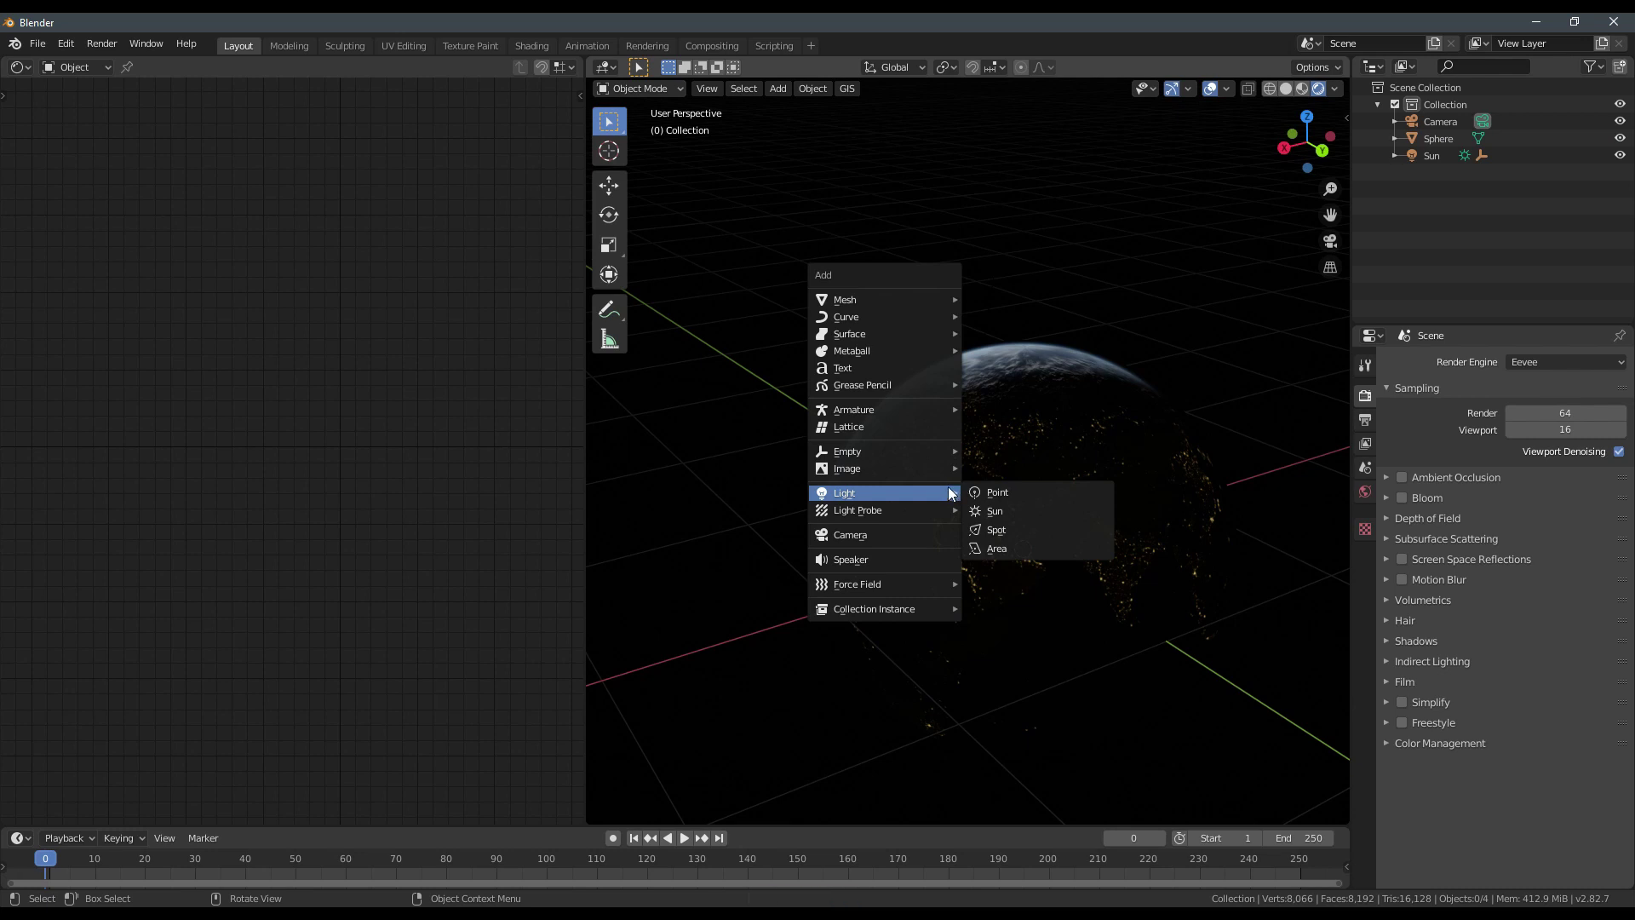
left_click(998, 495)
middle_click_drag(1013, 511, 881, 561)
scroll(881, 560, "down", 1)
key("g")
left_click(792, 510)
middle_click_drag(797, 510, 1082, 498)
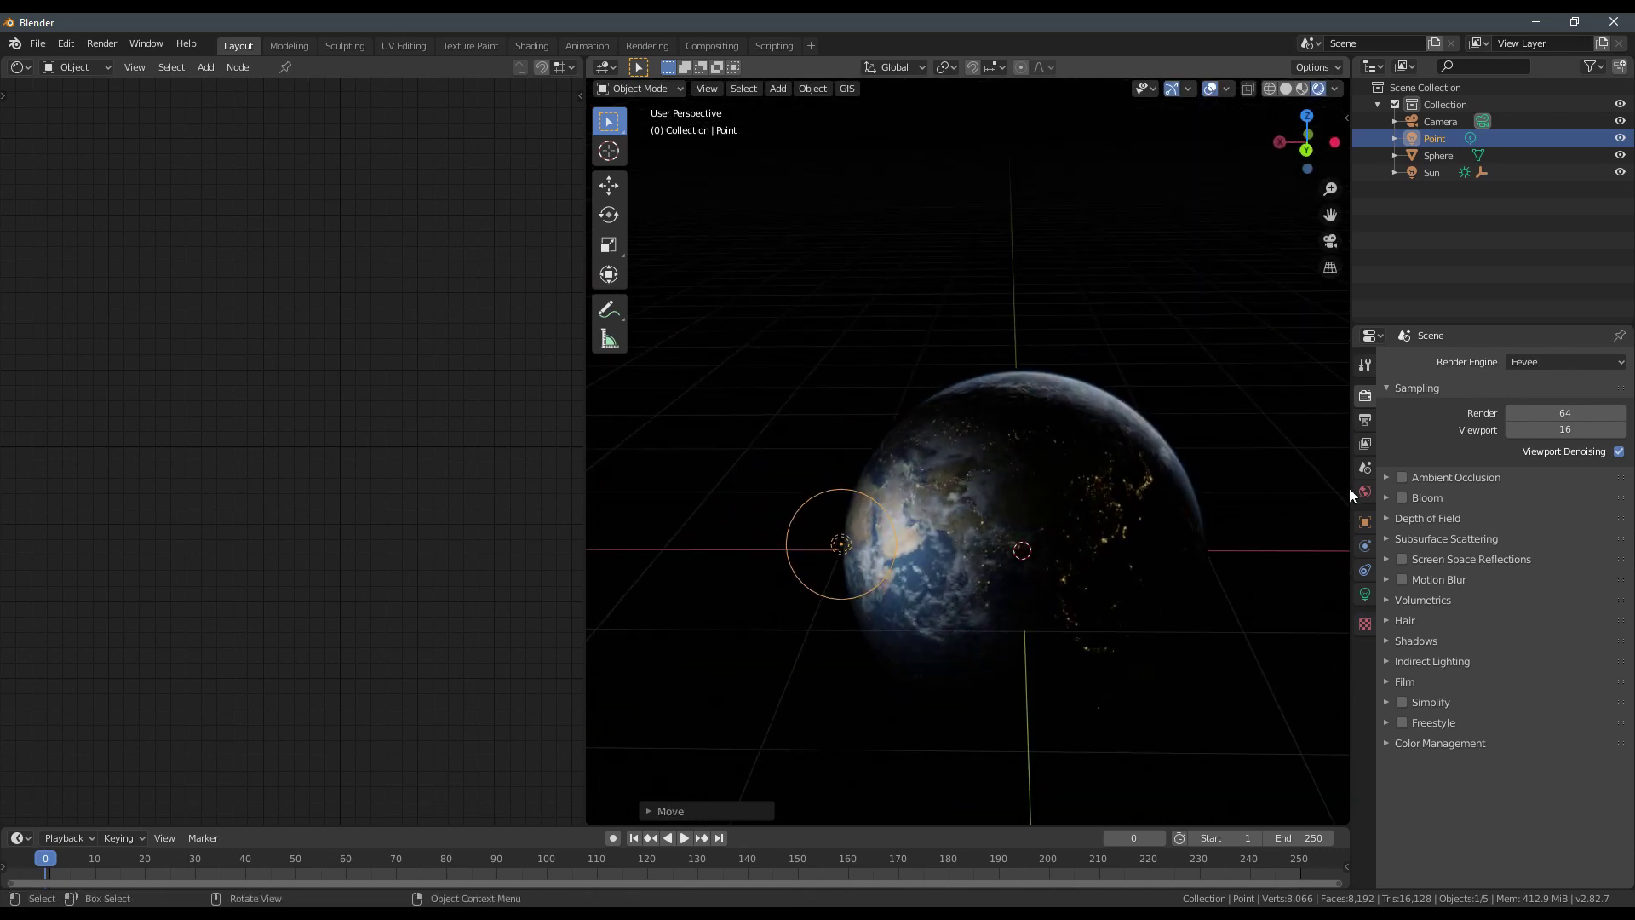
Color the point light green and raise its power to 60.9 W.
left_click(1365, 593)
left_click(1545, 455)
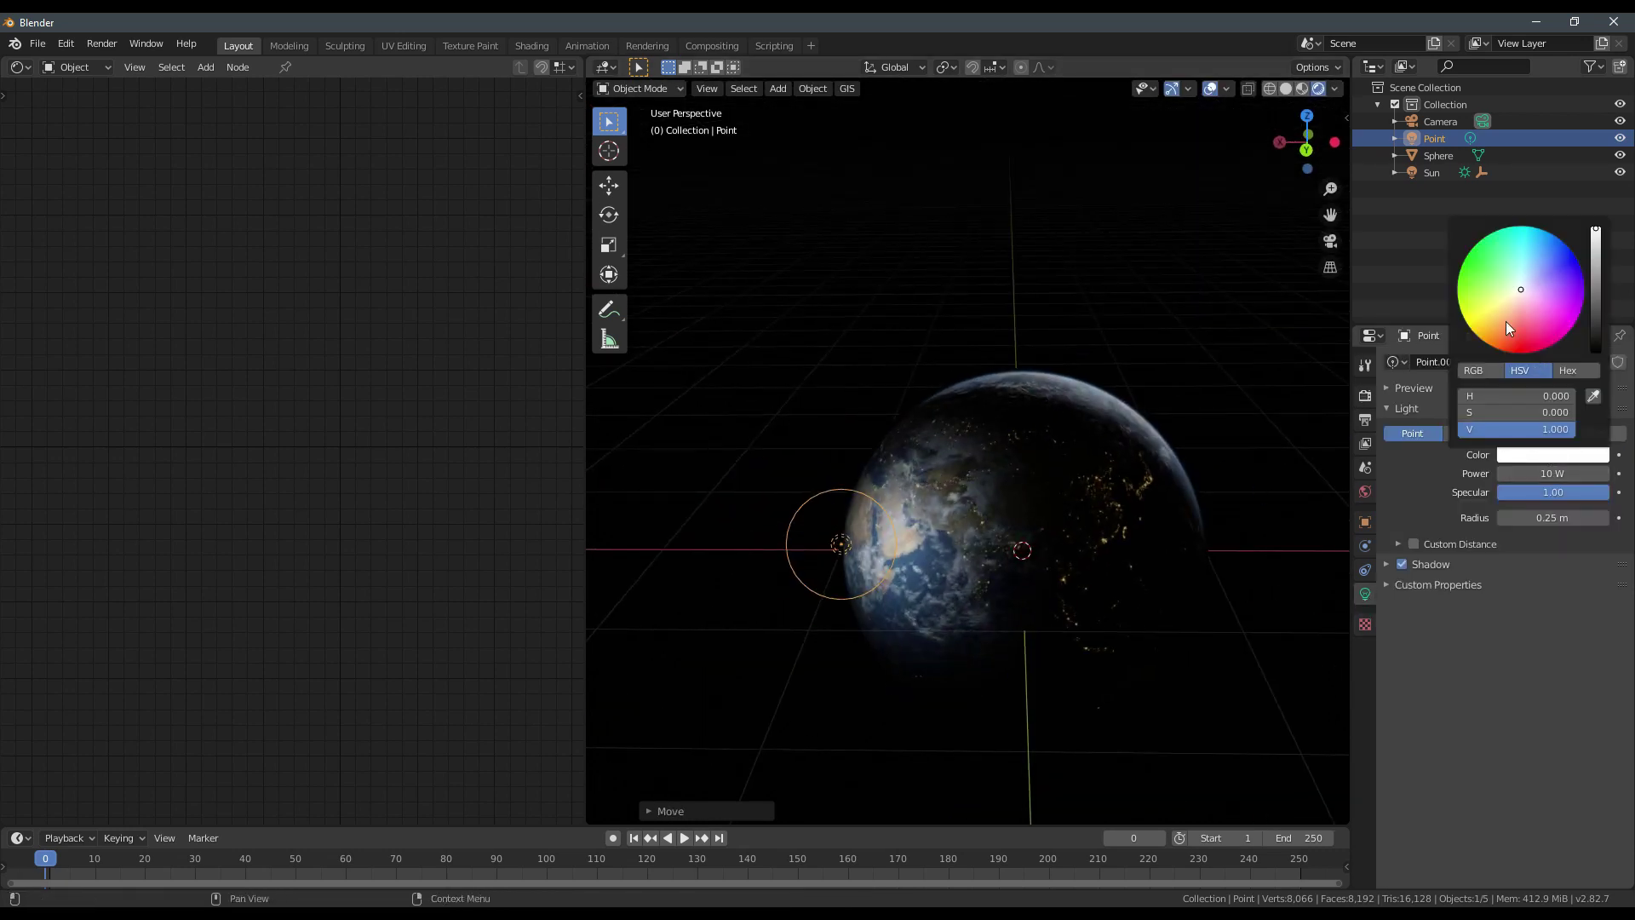
left_click_drag(1495, 288, 1484, 268)
left_click_drag(1540, 474, 1575, 475)
key("alt+a")
Inspect the green-lit night side, reselect the point light and change its color to red.
middle_click_drag(937, 525, 891, 546)
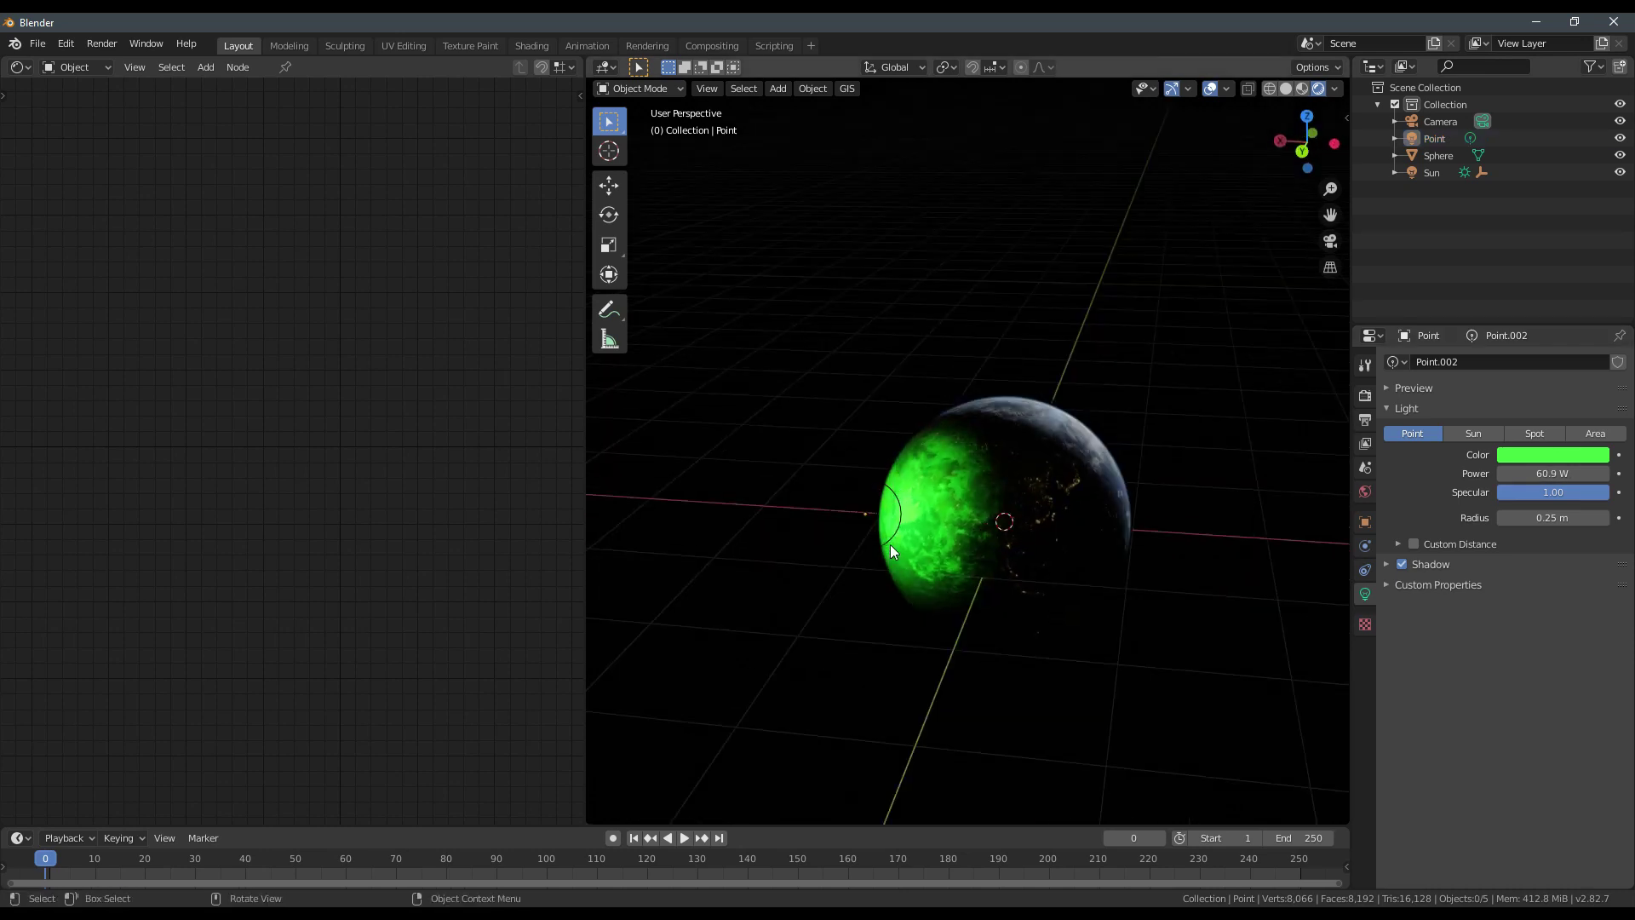
scroll(891, 544, "up", 4)
left_click(672, 637)
middle_click_drag(708, 637, 1014, 509)
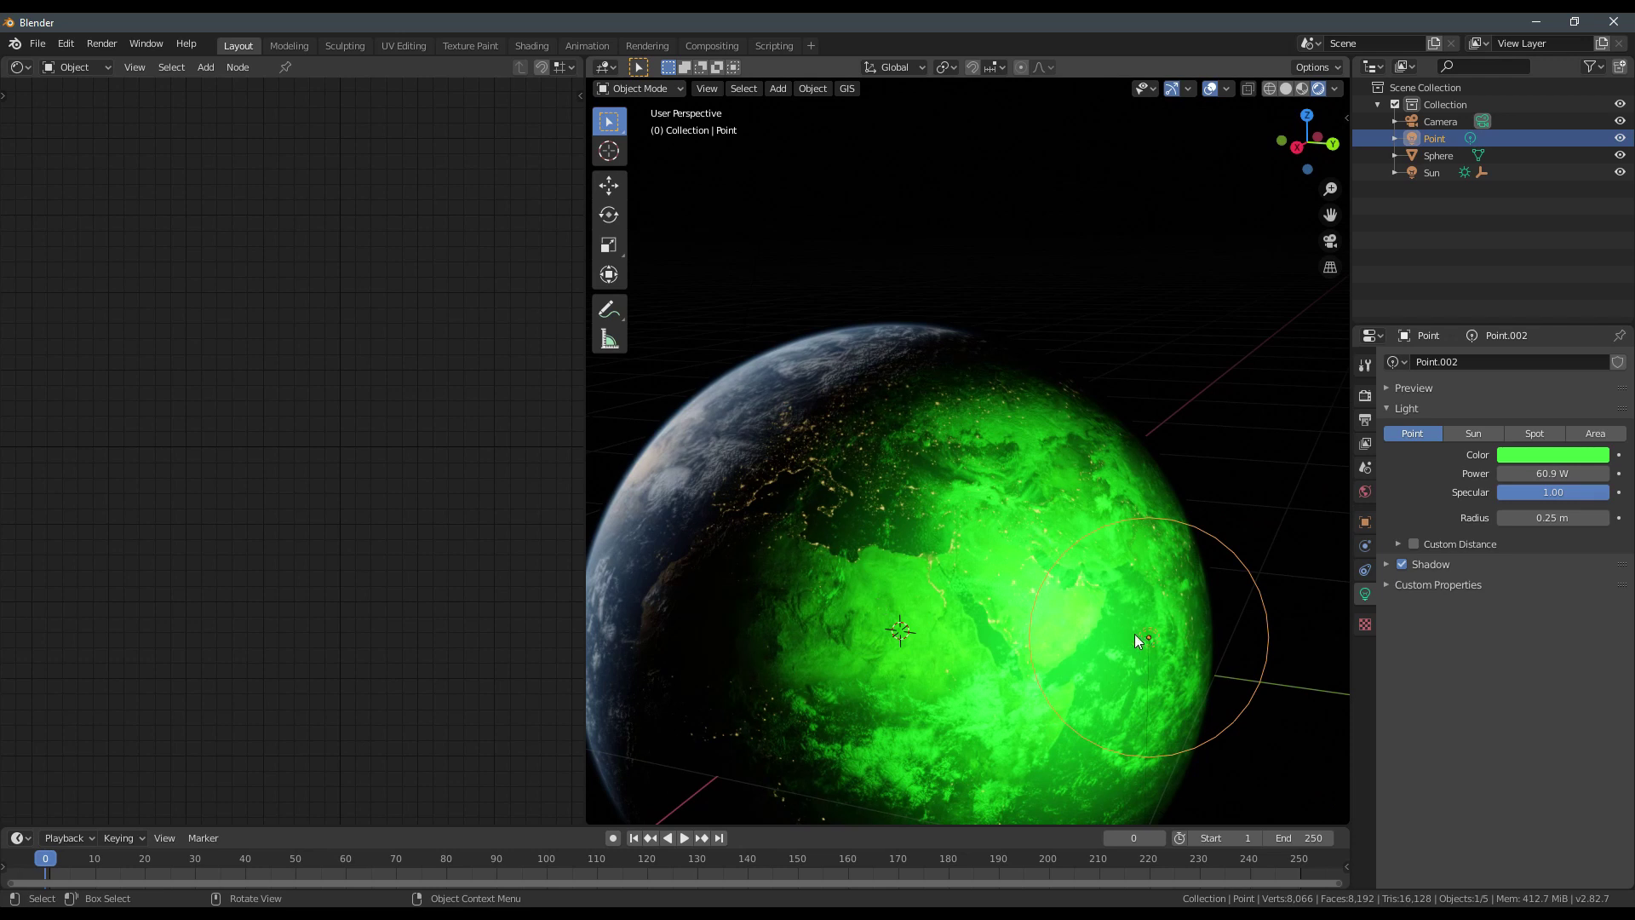
middle_click_drag(1134, 634, 979, 609)
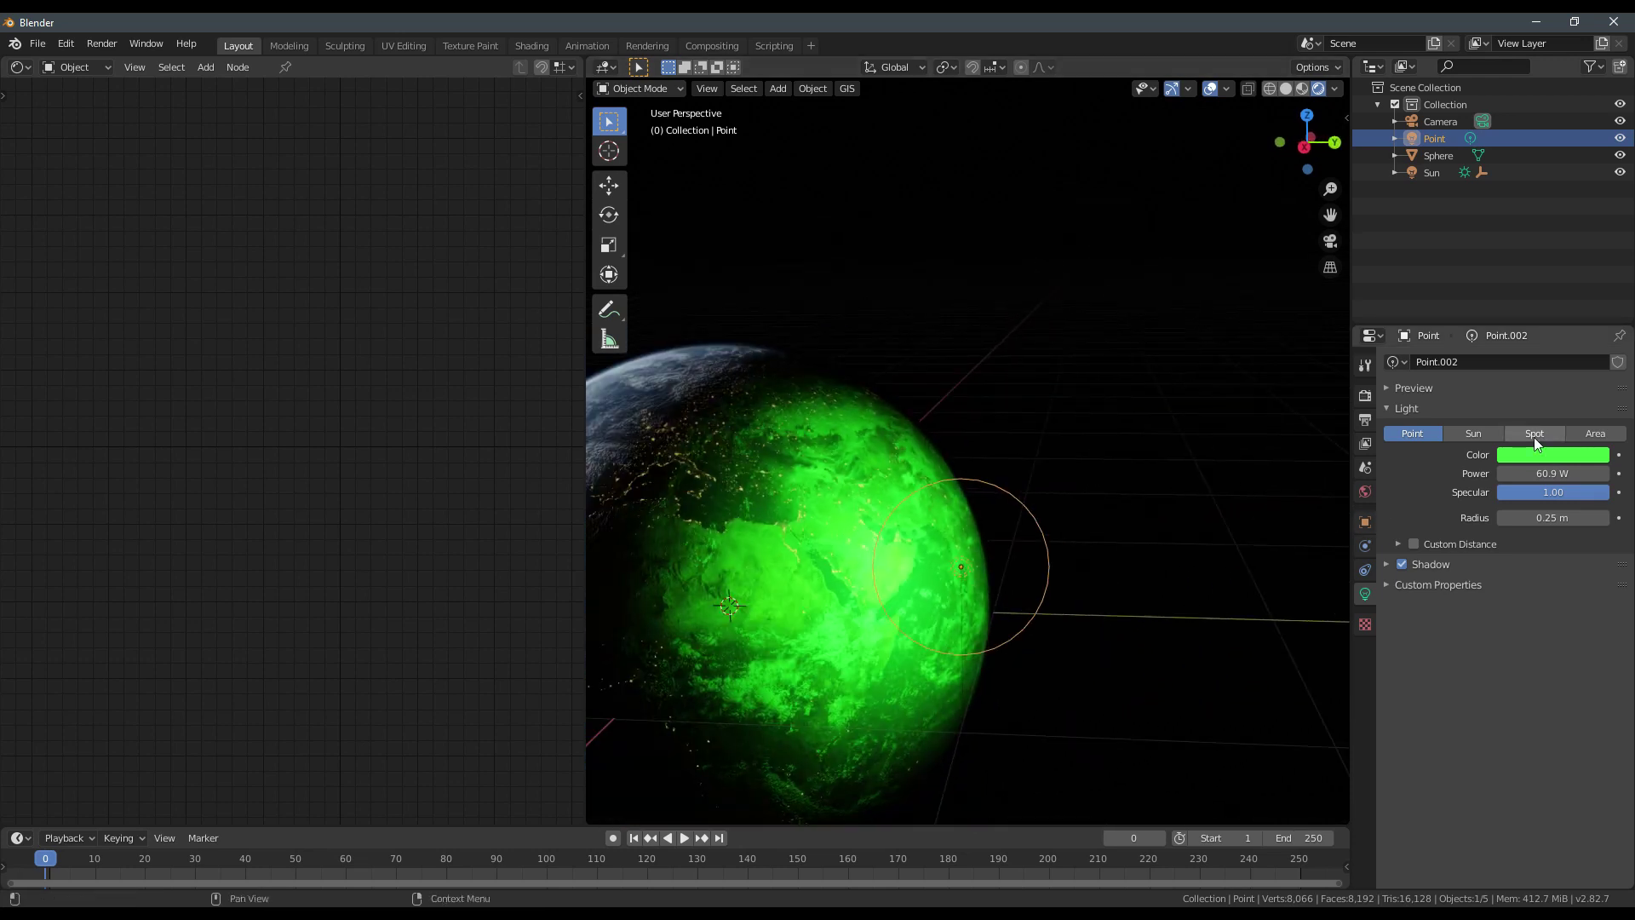
left_click(1536, 454)
left_click_drag(1528, 319, 1525, 336)
scroll(1037, 579, "down", 3)
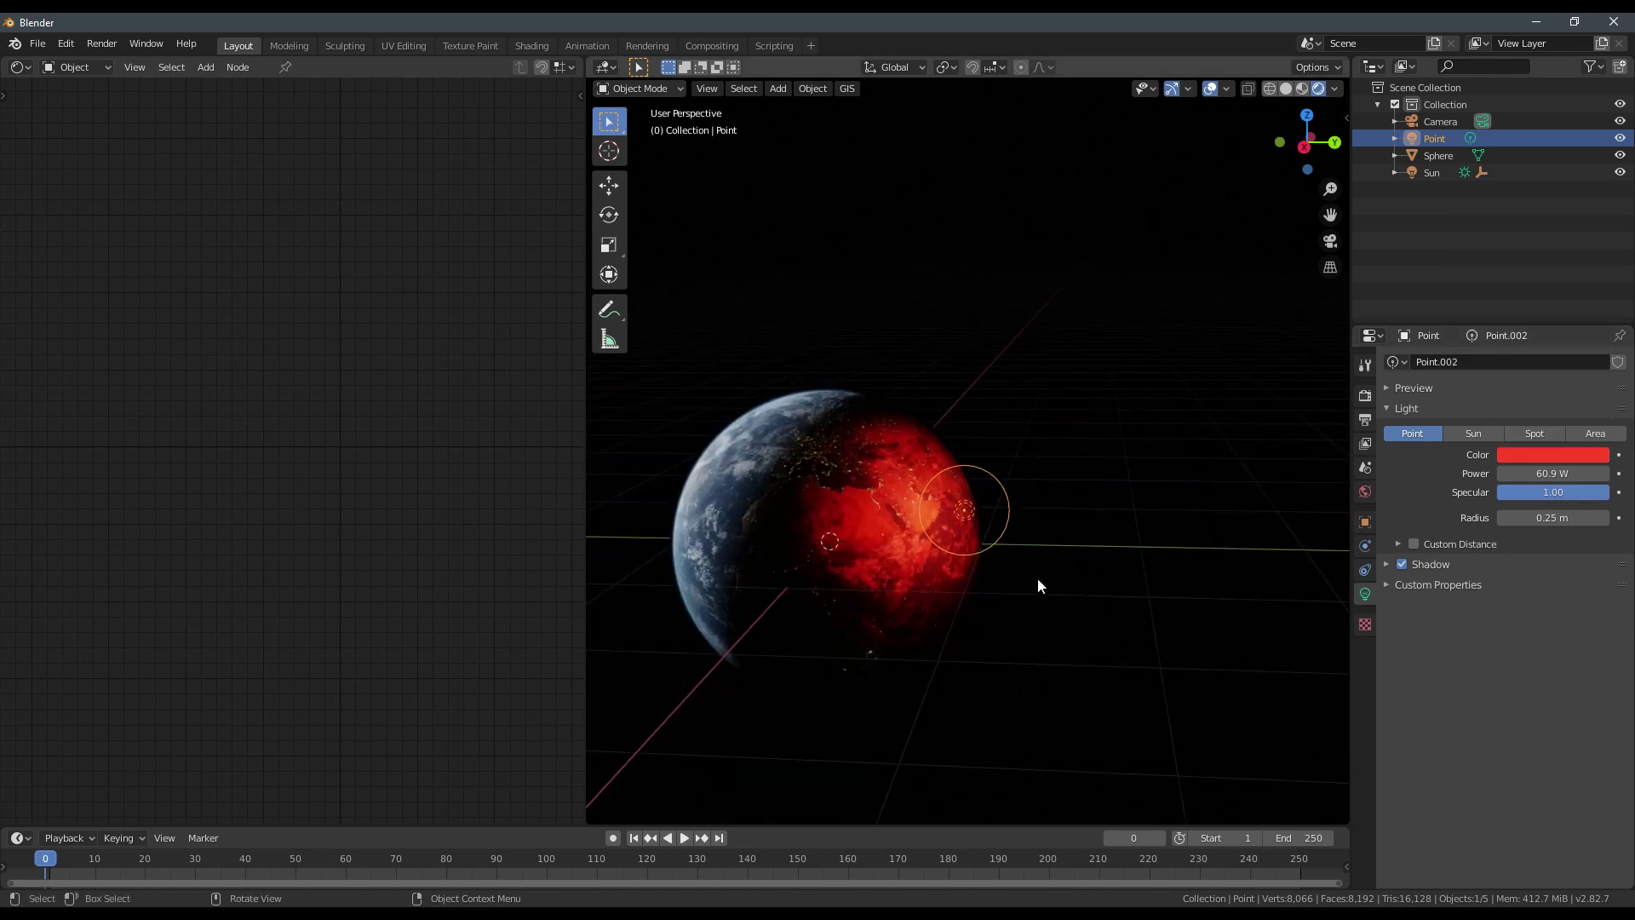
Move the red point light away from the planet and delete it.
key("g")
left_click(1168, 483)
key("Delete")
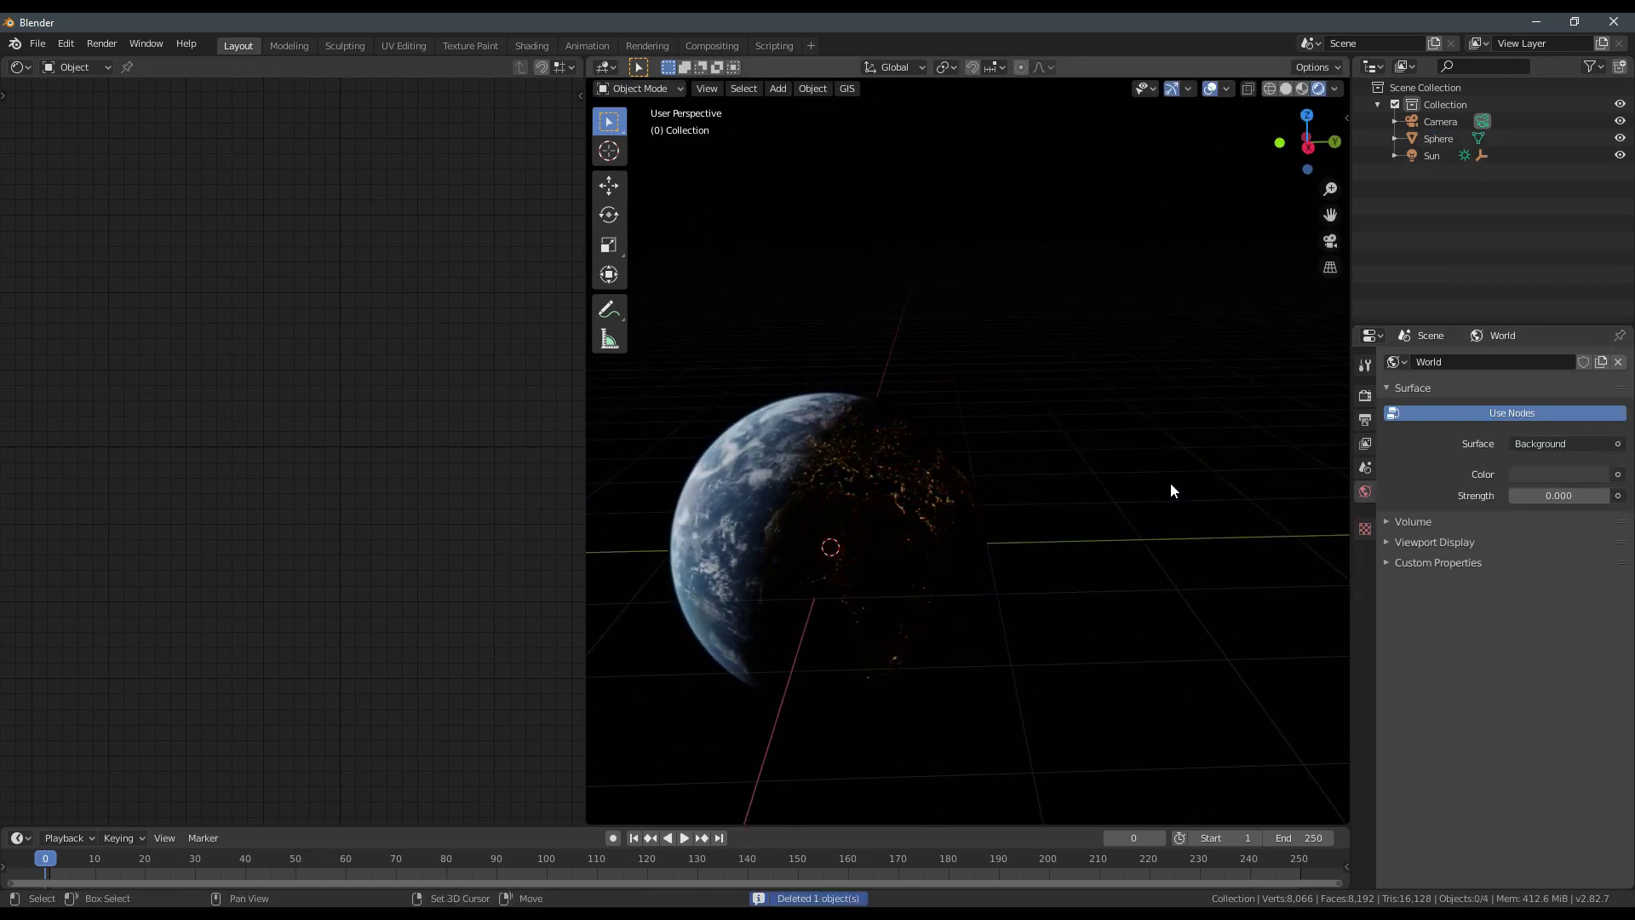
Add a spot light and move it up and away from the planet on the night side.
key("shift+a")
mouse_move(1170, 483)
left_click(1250, 517)
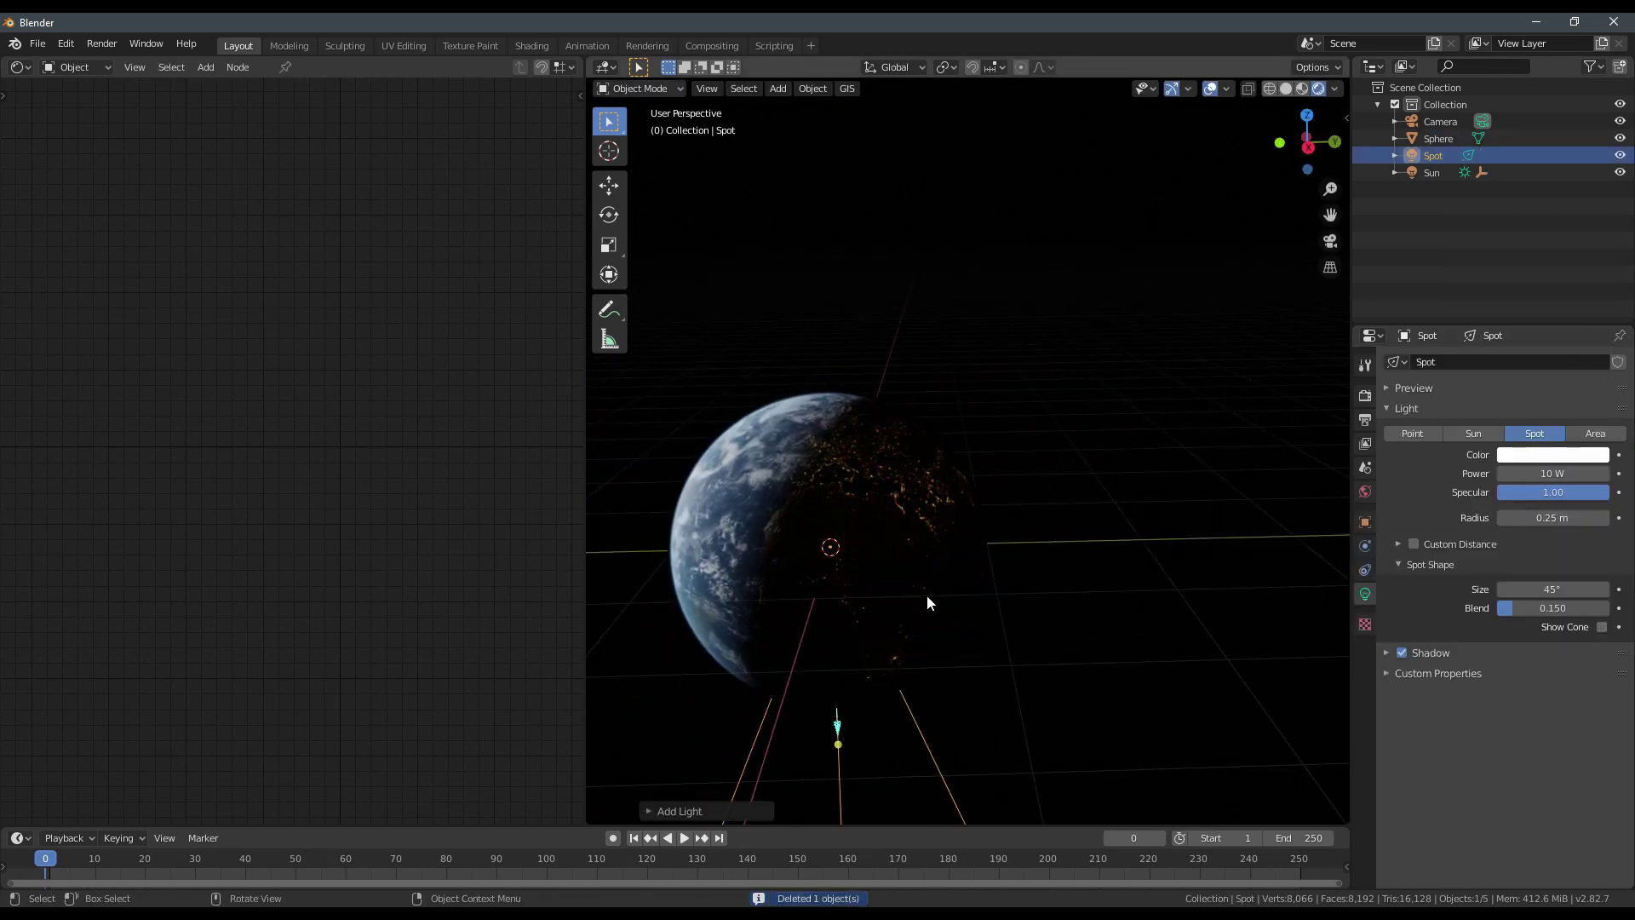
key("g")
left_click(1259, 361)
Rotate the spot light so that its cone points toward the planet.
key("r")
key("r")
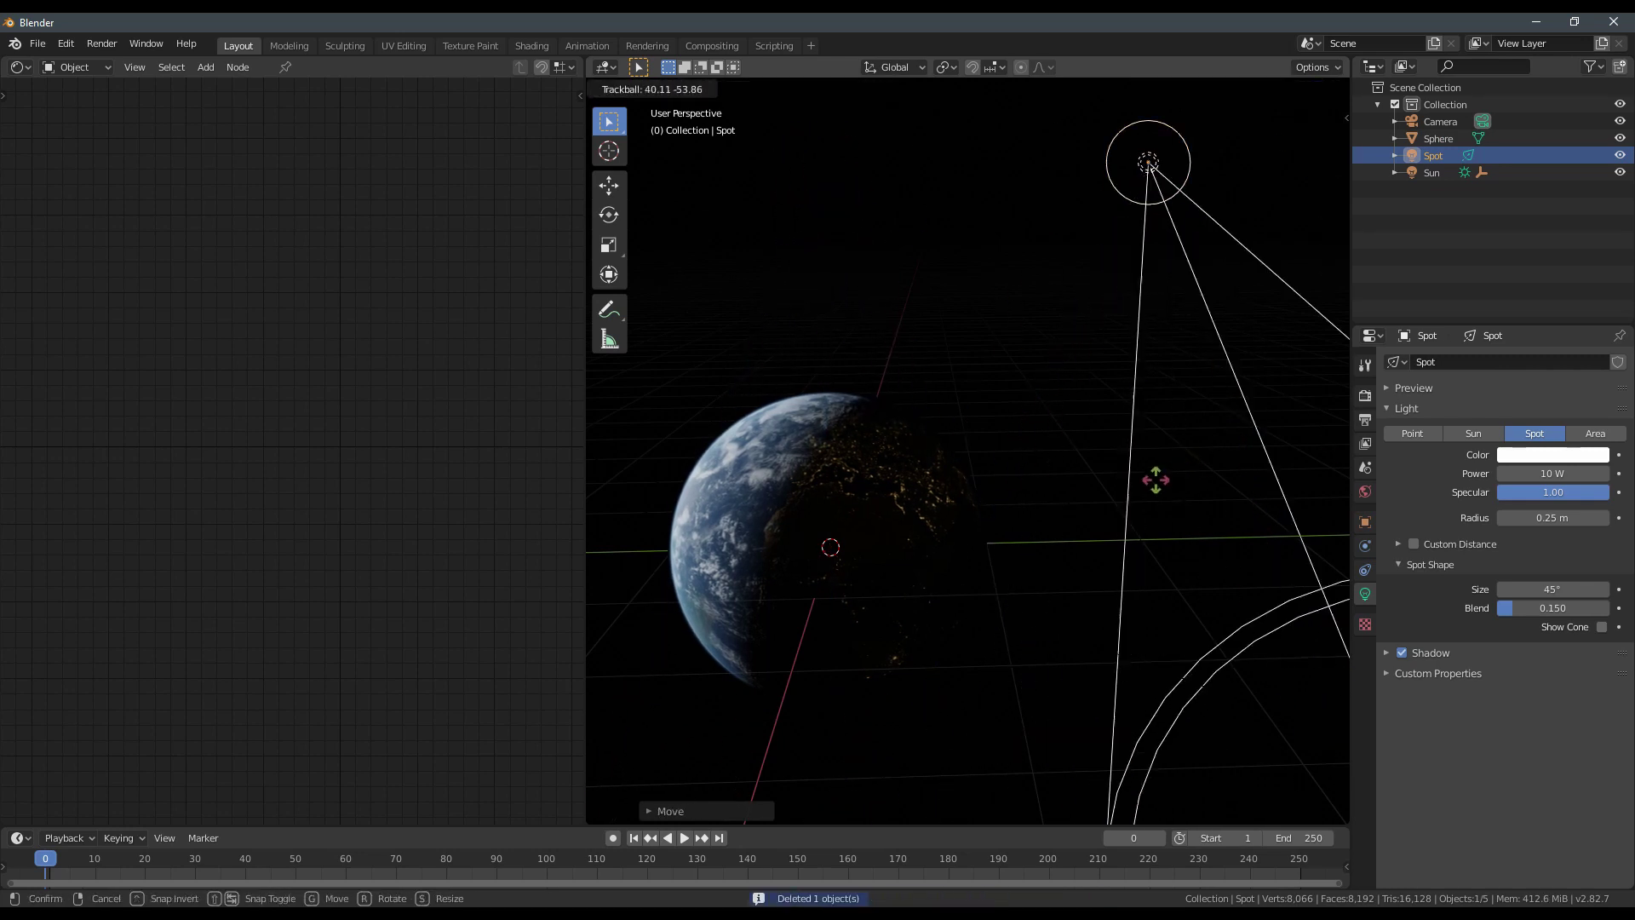
right_click(1264, 443)
key("r")
left_click(988, 533)
middle_click_drag(988, 528, 1145, 571)
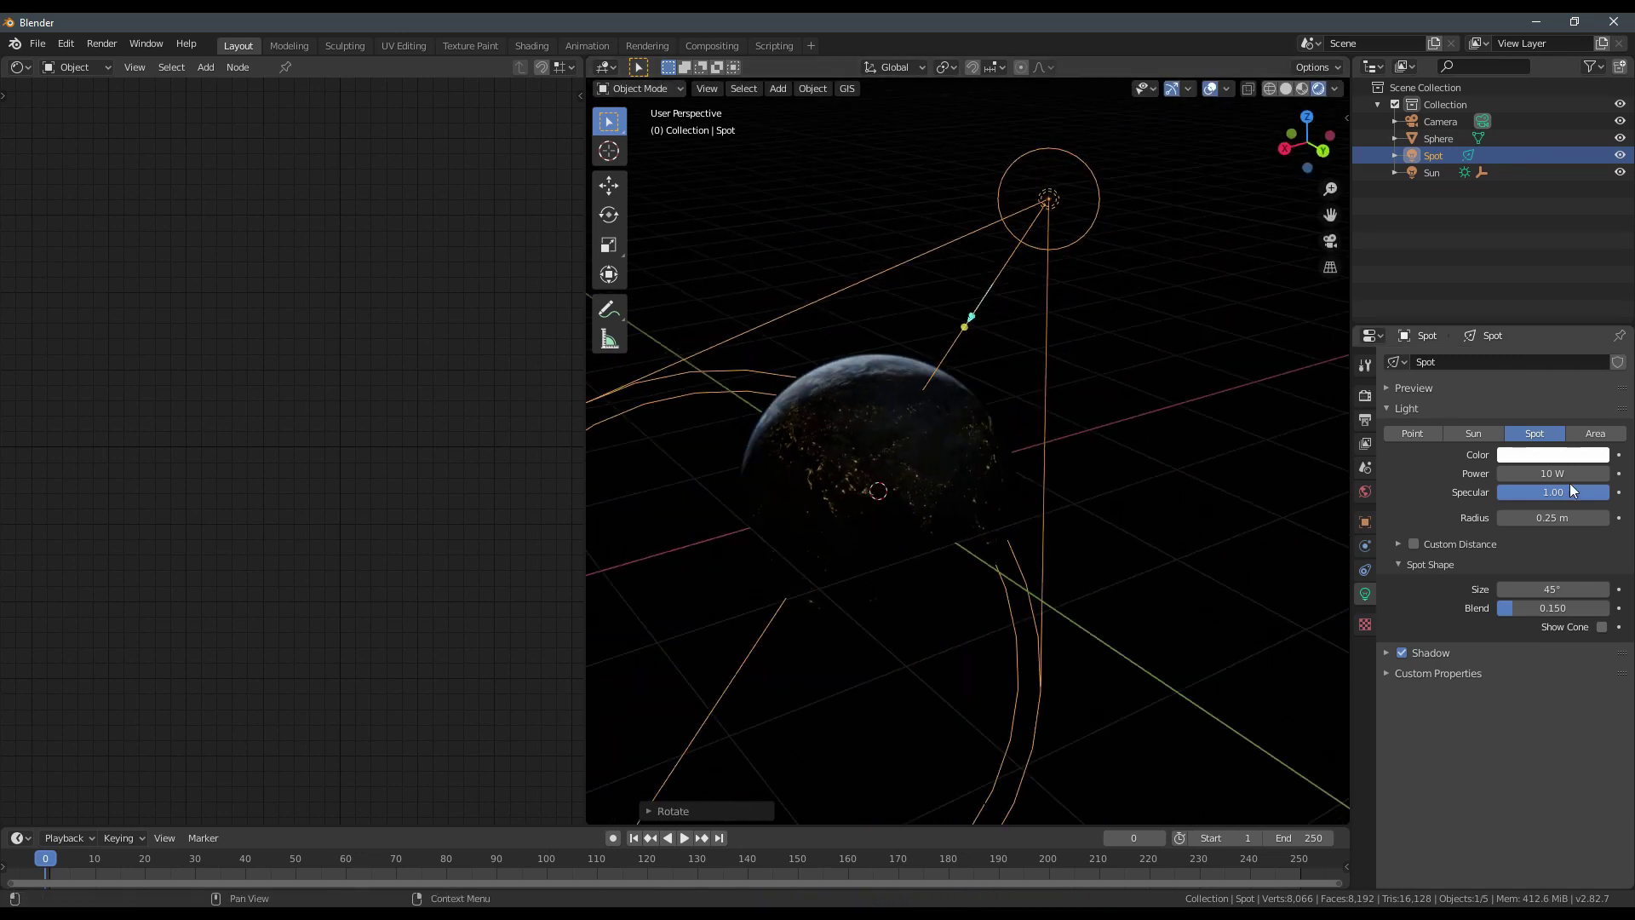
Set the spot light's power to 182.6 W and narrow its spot size to 15.8°.
mouse_move(1572, 473)
left_mouse_down()
mouse_move(1614, 475)
mouse_move(1555, 486)
left_mouse_up()
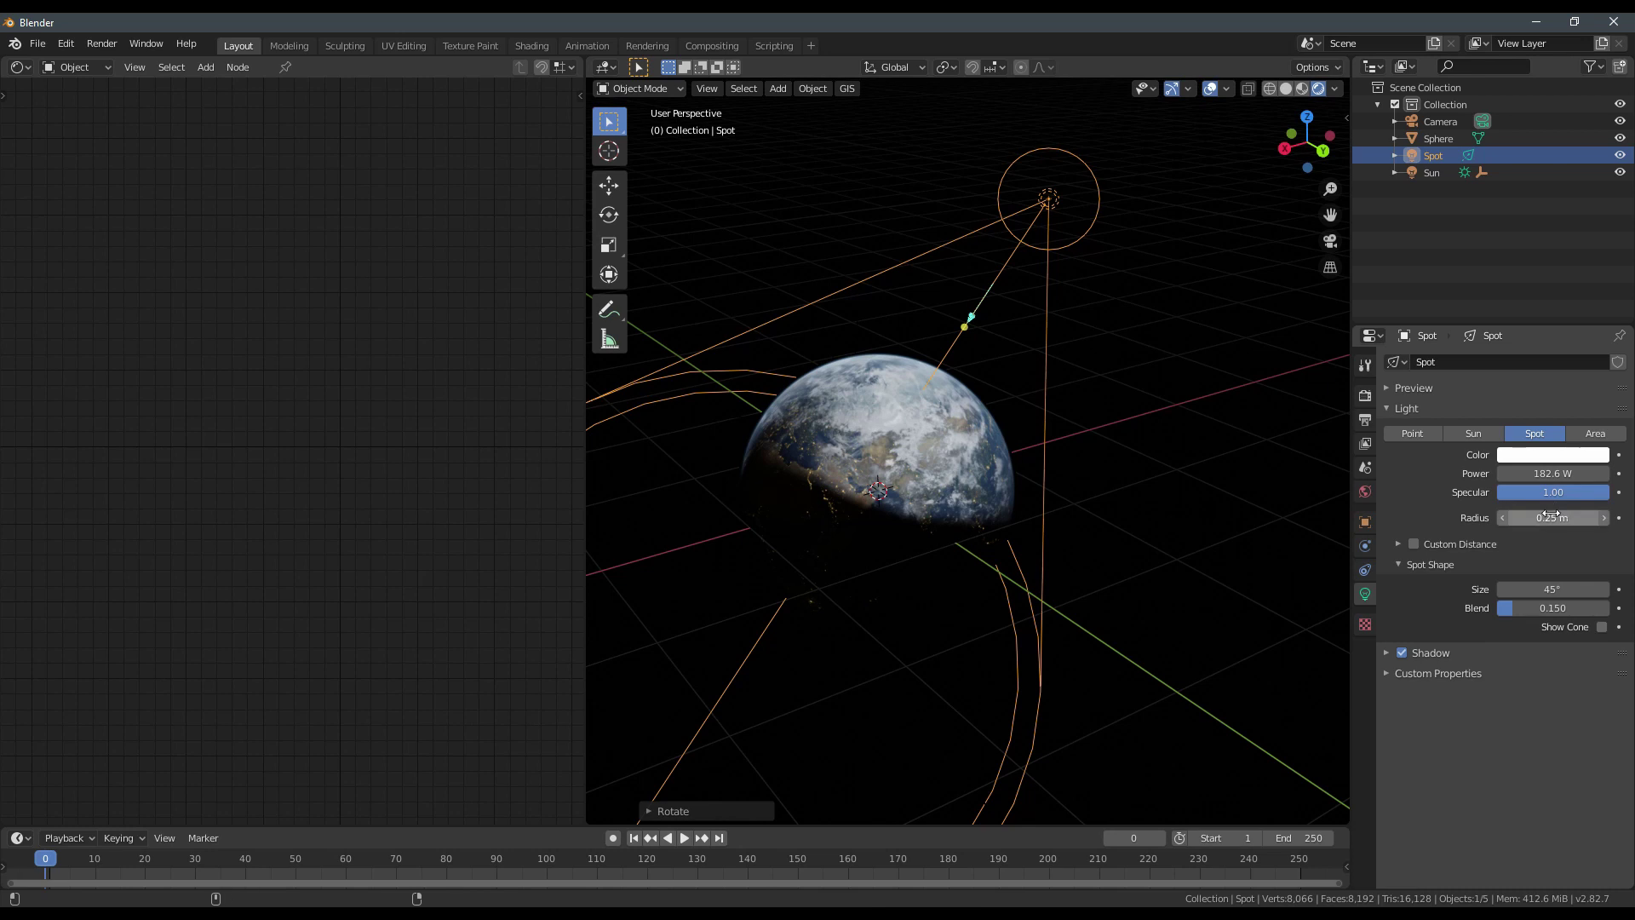
left_click_drag(1551, 588, 1499, 589)
Move and rotate the spot light to aim its narrow beam at the planet's night side, and inspect the lit patch.
middle_click_drag(843, 436, 982, 416)
key("g")
left_click(1143, 521)
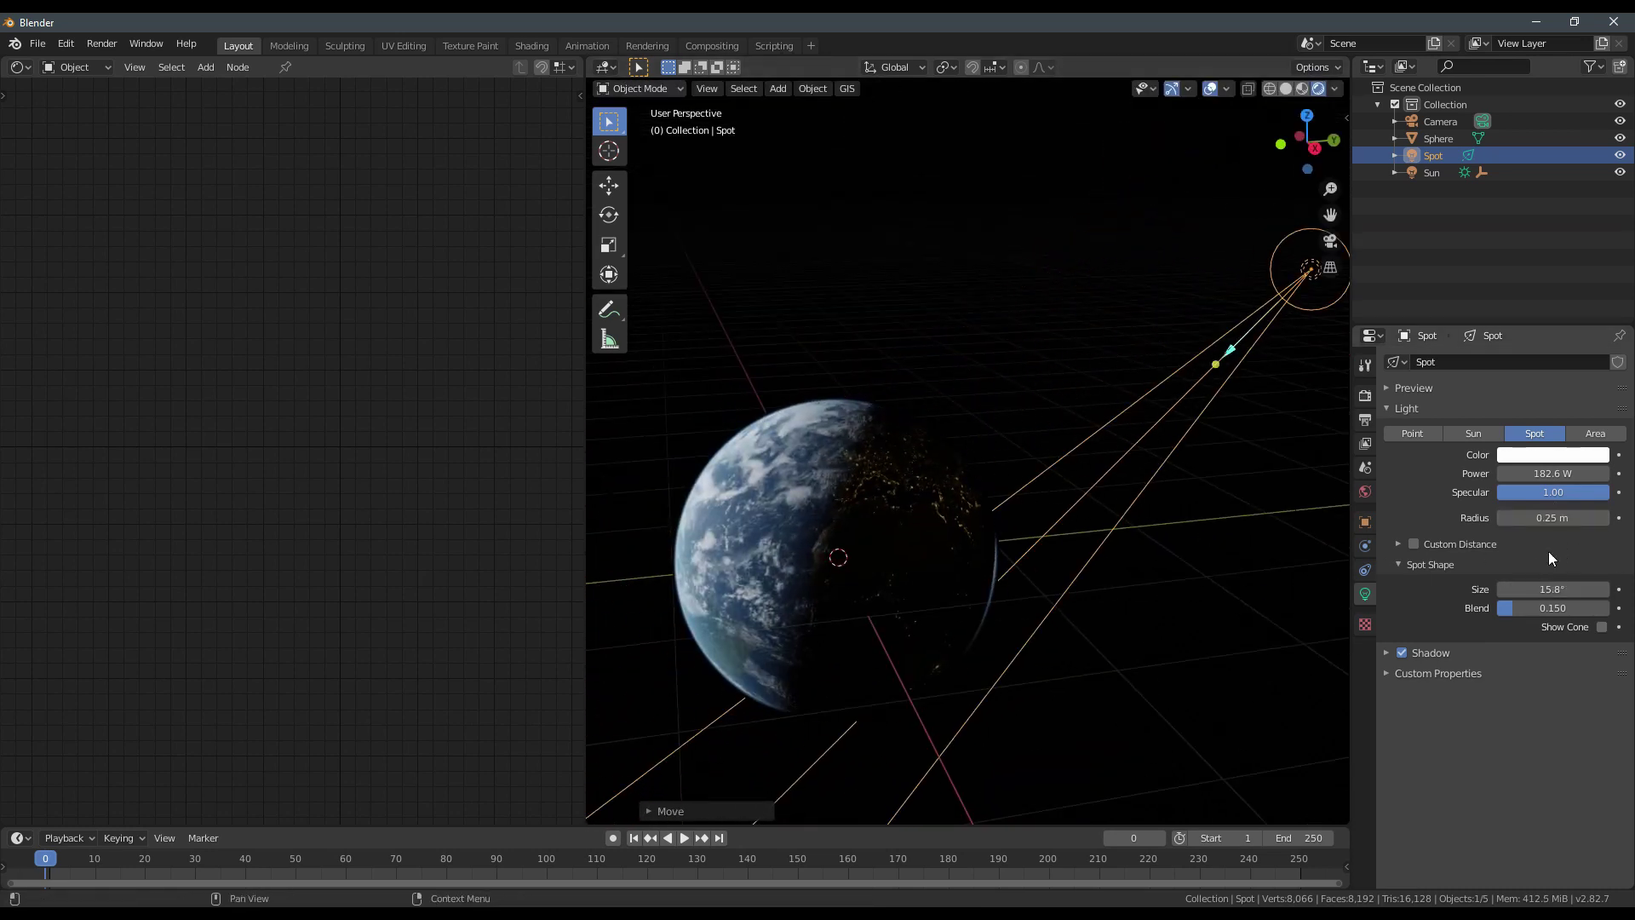
middle_click_drag(1252, 572, 1032, 465)
key("r")
left_click(1142, 565)
left_click(1021, 573)
scroll(983, 553, "up", 7)
middle_click_drag(886, 569, 975, 536)
middle_click_drag(687, 396, 1042, 450)
Delete the spot light.
left_click(1140, 339)
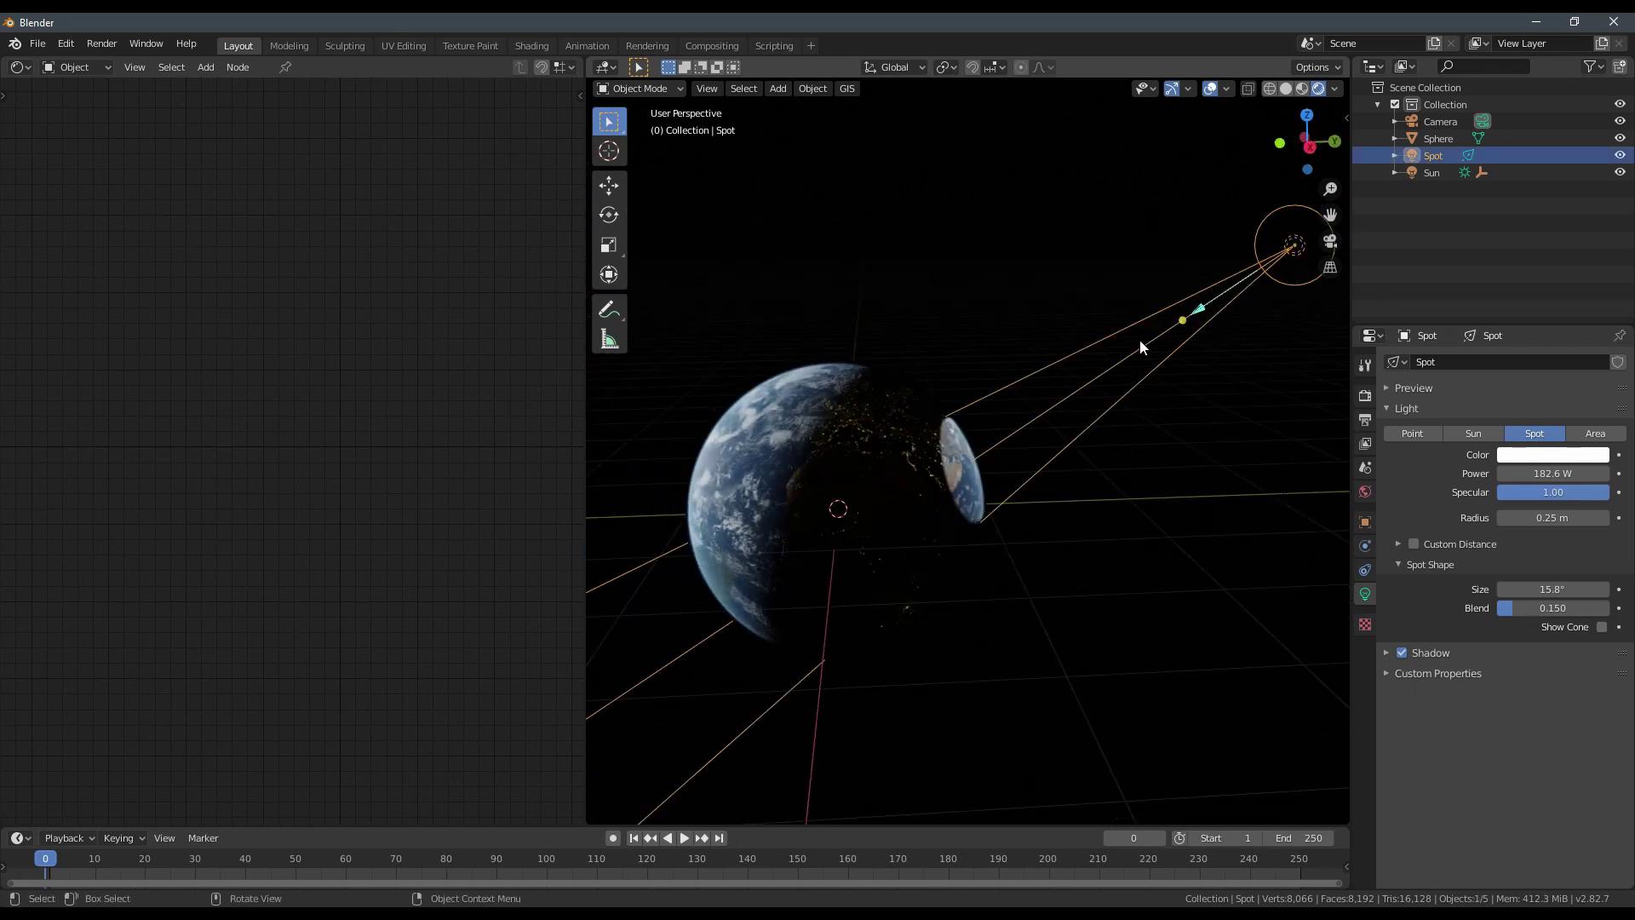
key("x")
left_click(1144, 339)
Add another point light, move it close to the night side and inspect the city lights around it.
key("shift+a")
mouse_move(1075, 412)
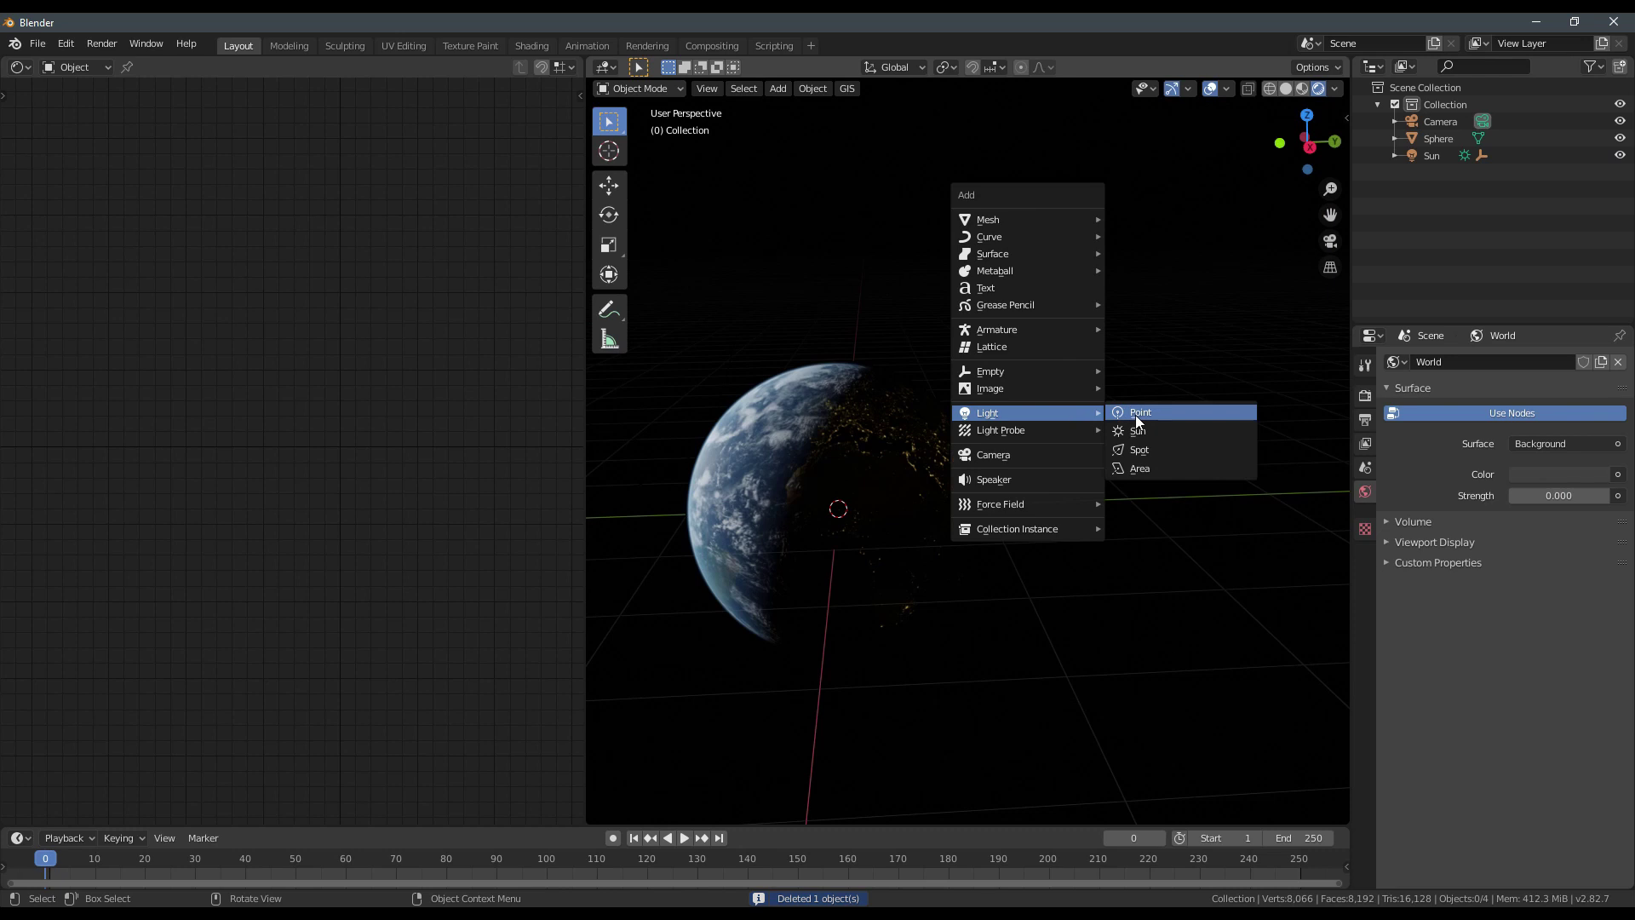
left_click(1136, 415)
key("g")
left_click(1022, 422)
scroll(1022, 424, "up", 5)
middle_click_drag(1055, 443, 985, 475)
Delete the extra point light and select the planet sphere.
key("x")
left_click(1131, 458)
left_click(1153, 473)
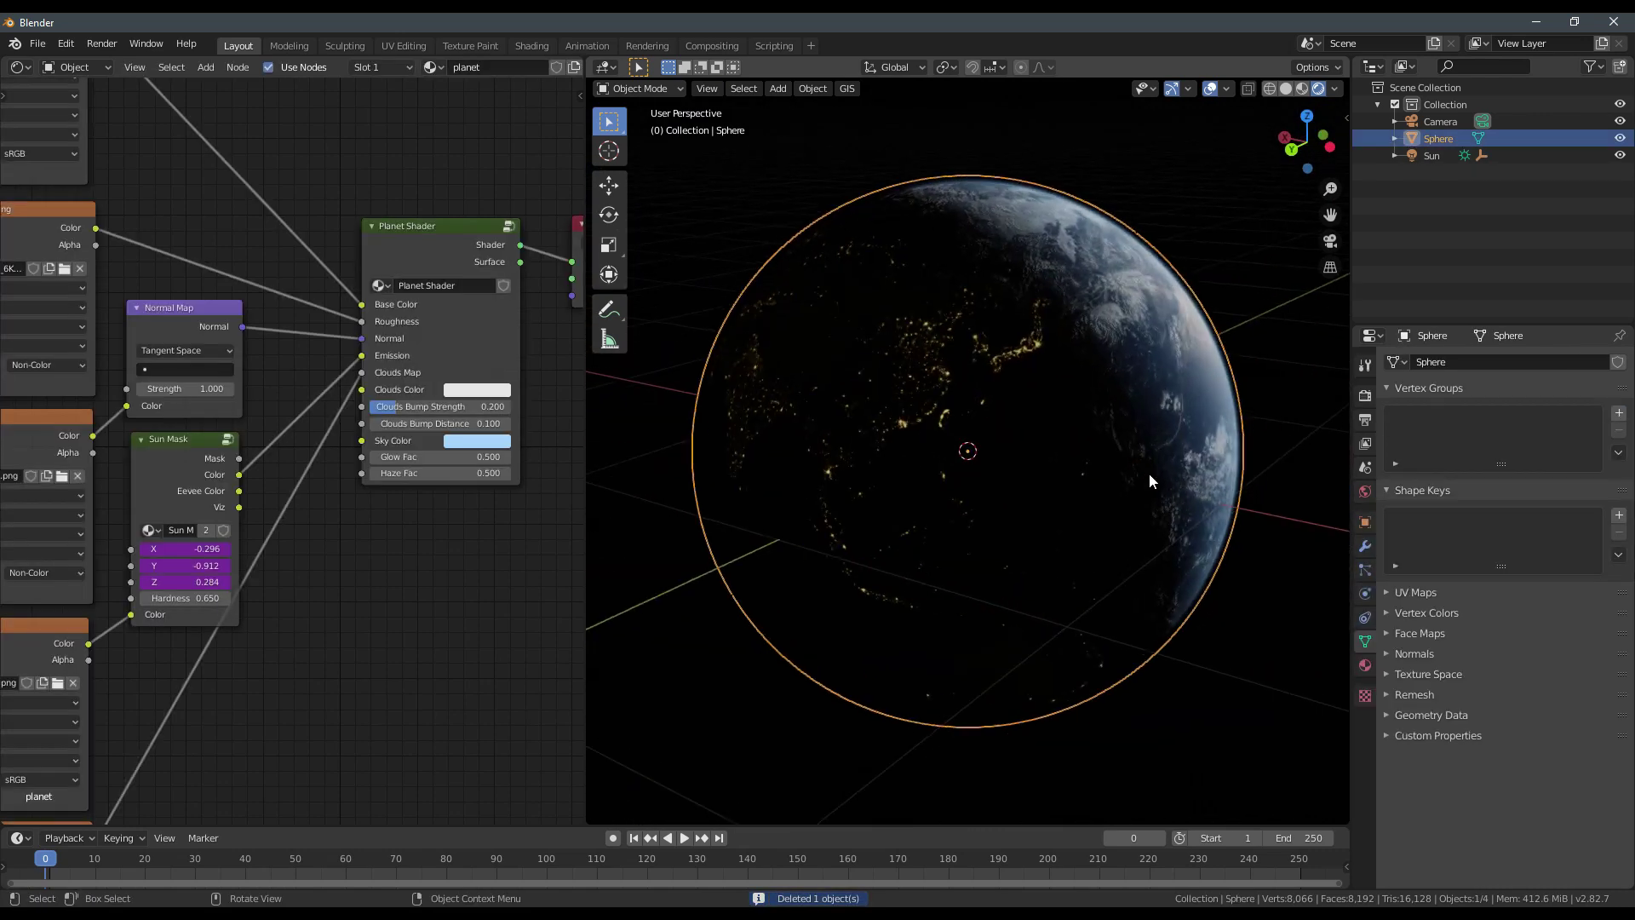
Examine the atmosphere glow and warm haze along the planet's sunlit edge up close.
scroll(1148, 473, "down", 4)
middle_click_drag(1148, 472, 1013, 474)
scroll(993, 485, "up", 4)
middle_click_drag(984, 483, 1048, 468)
scroll(1051, 487, "down", 4)
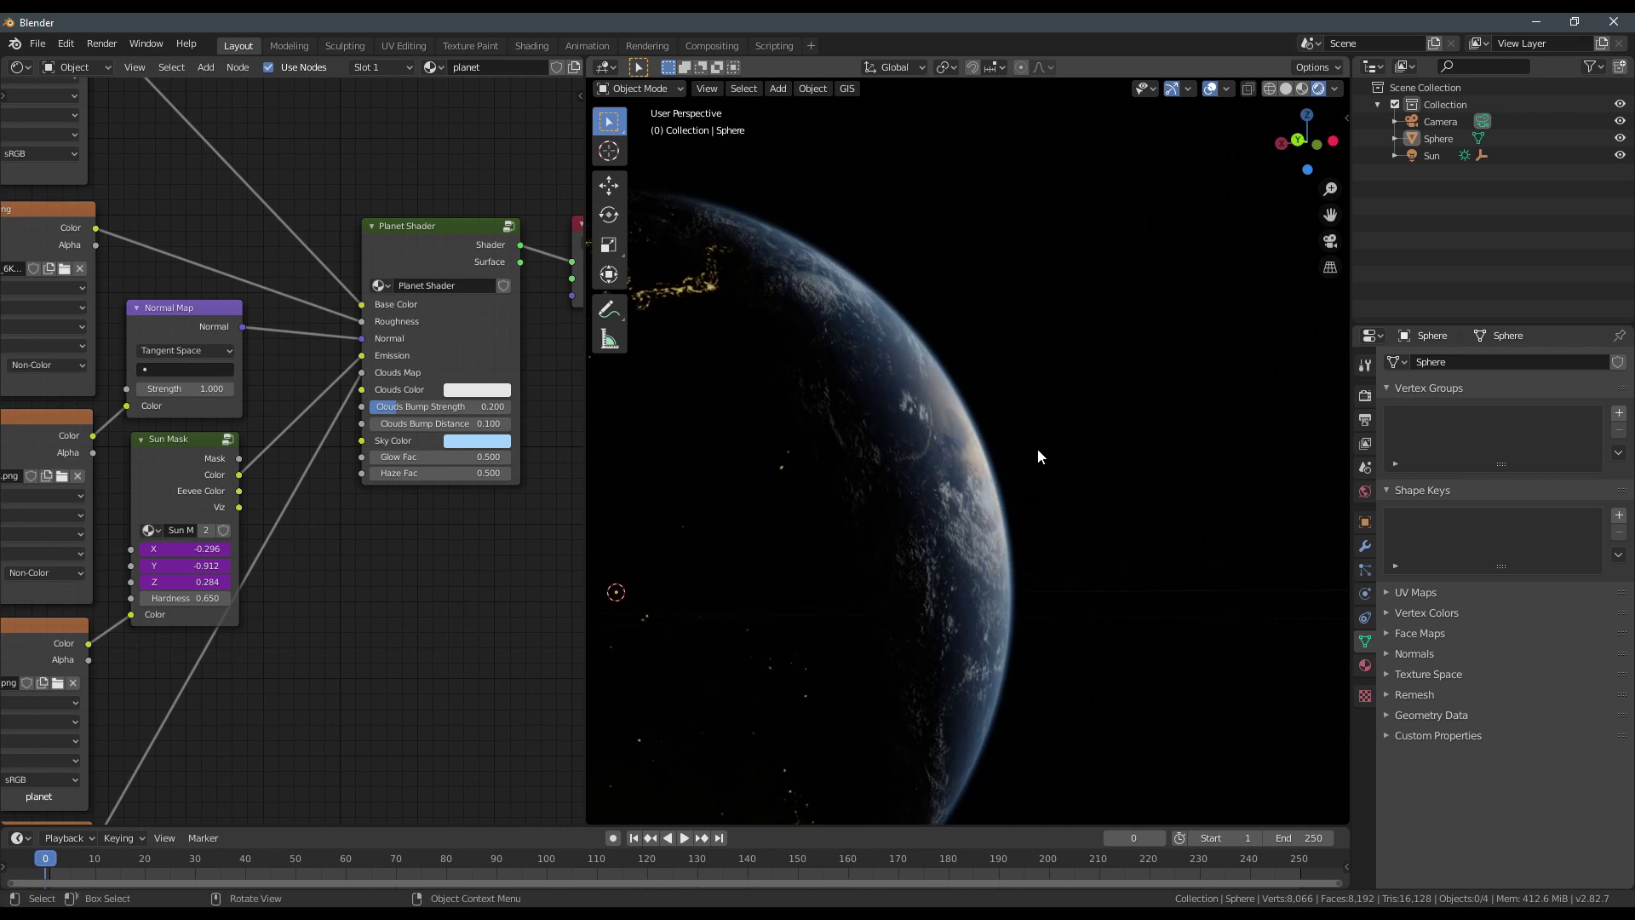
middle_click_drag(989, 488, 912, 485)
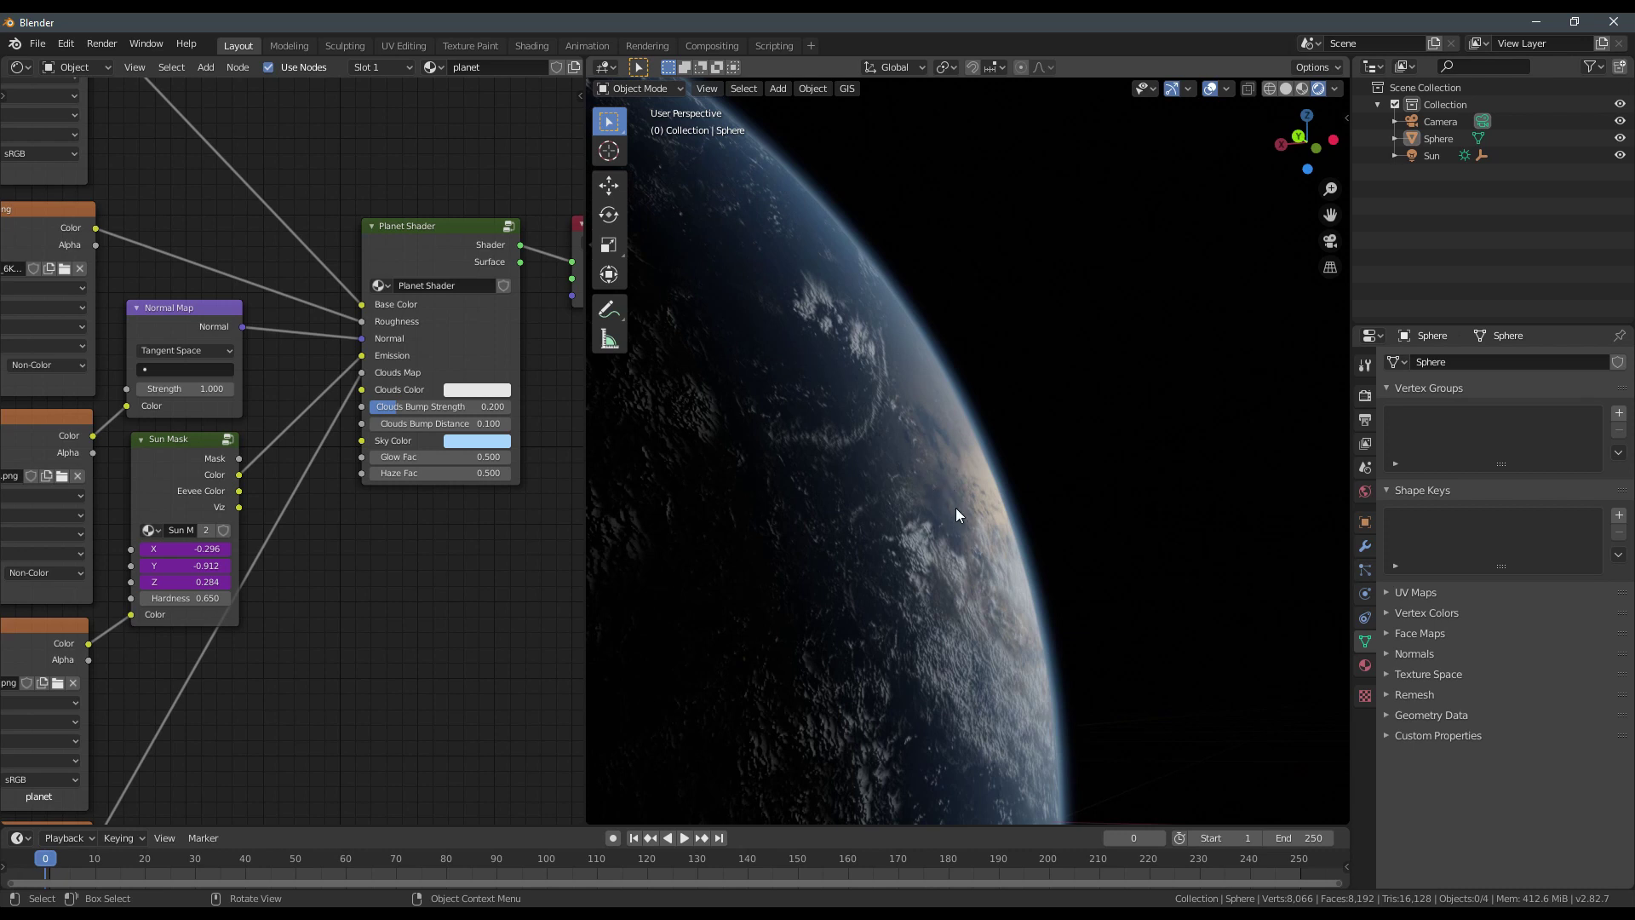
mouse_move(911, 493)
middle_mouse_down()
mouse_move(937, 489)
mouse_move(906, 506)
mouse_move(917, 487)
middle_mouse_up()
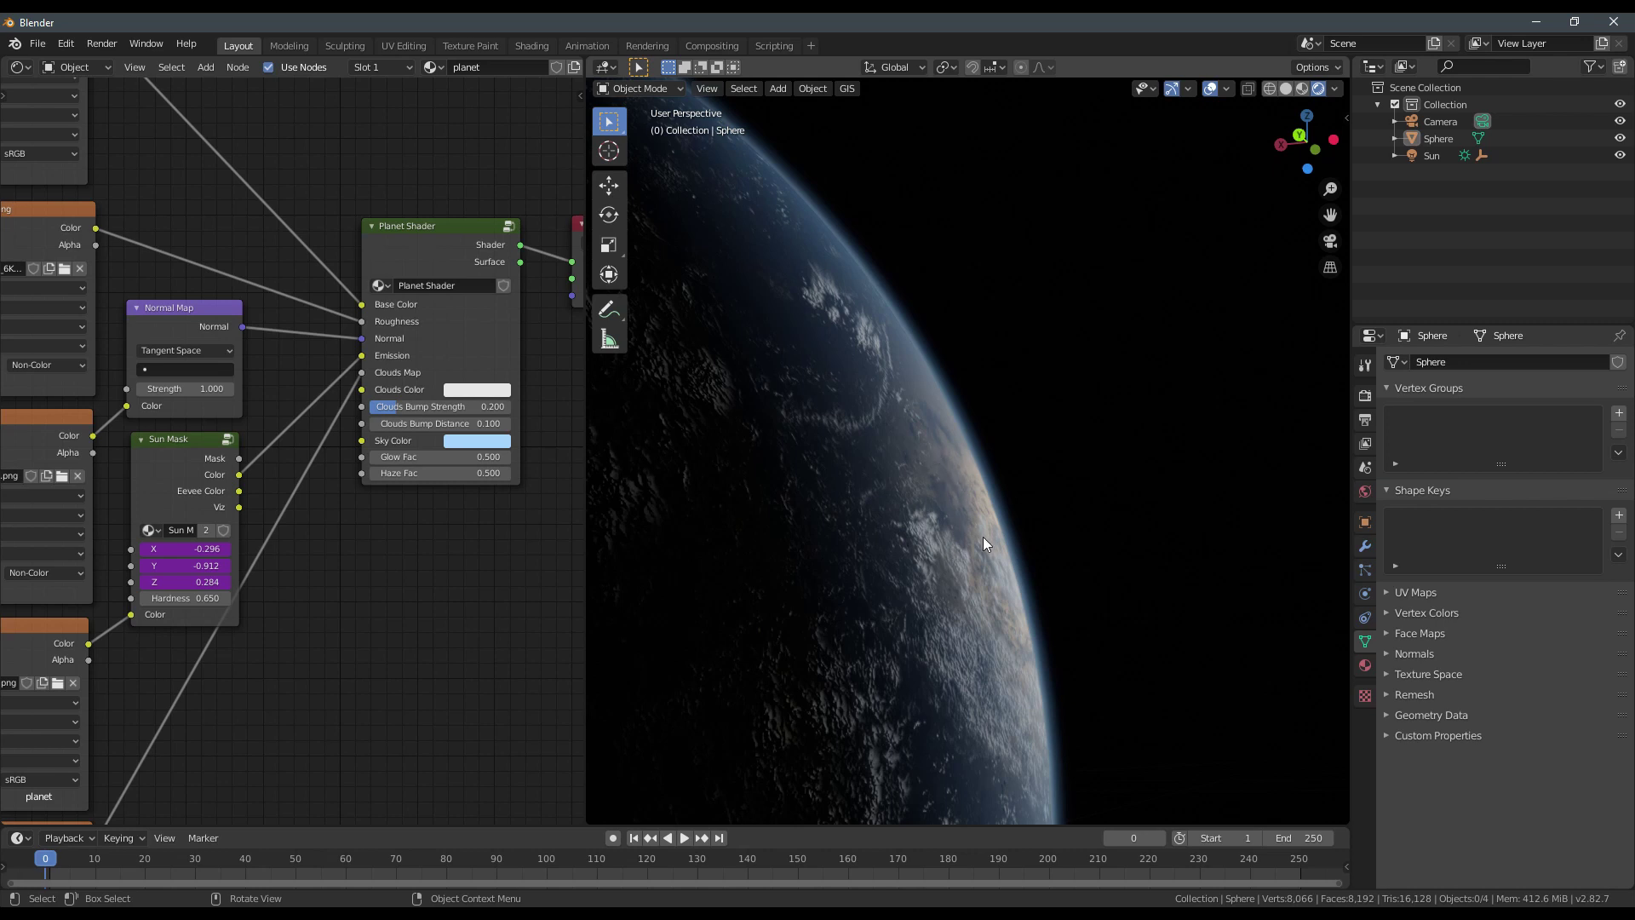
middle_click_drag(962, 487, 983, 542)
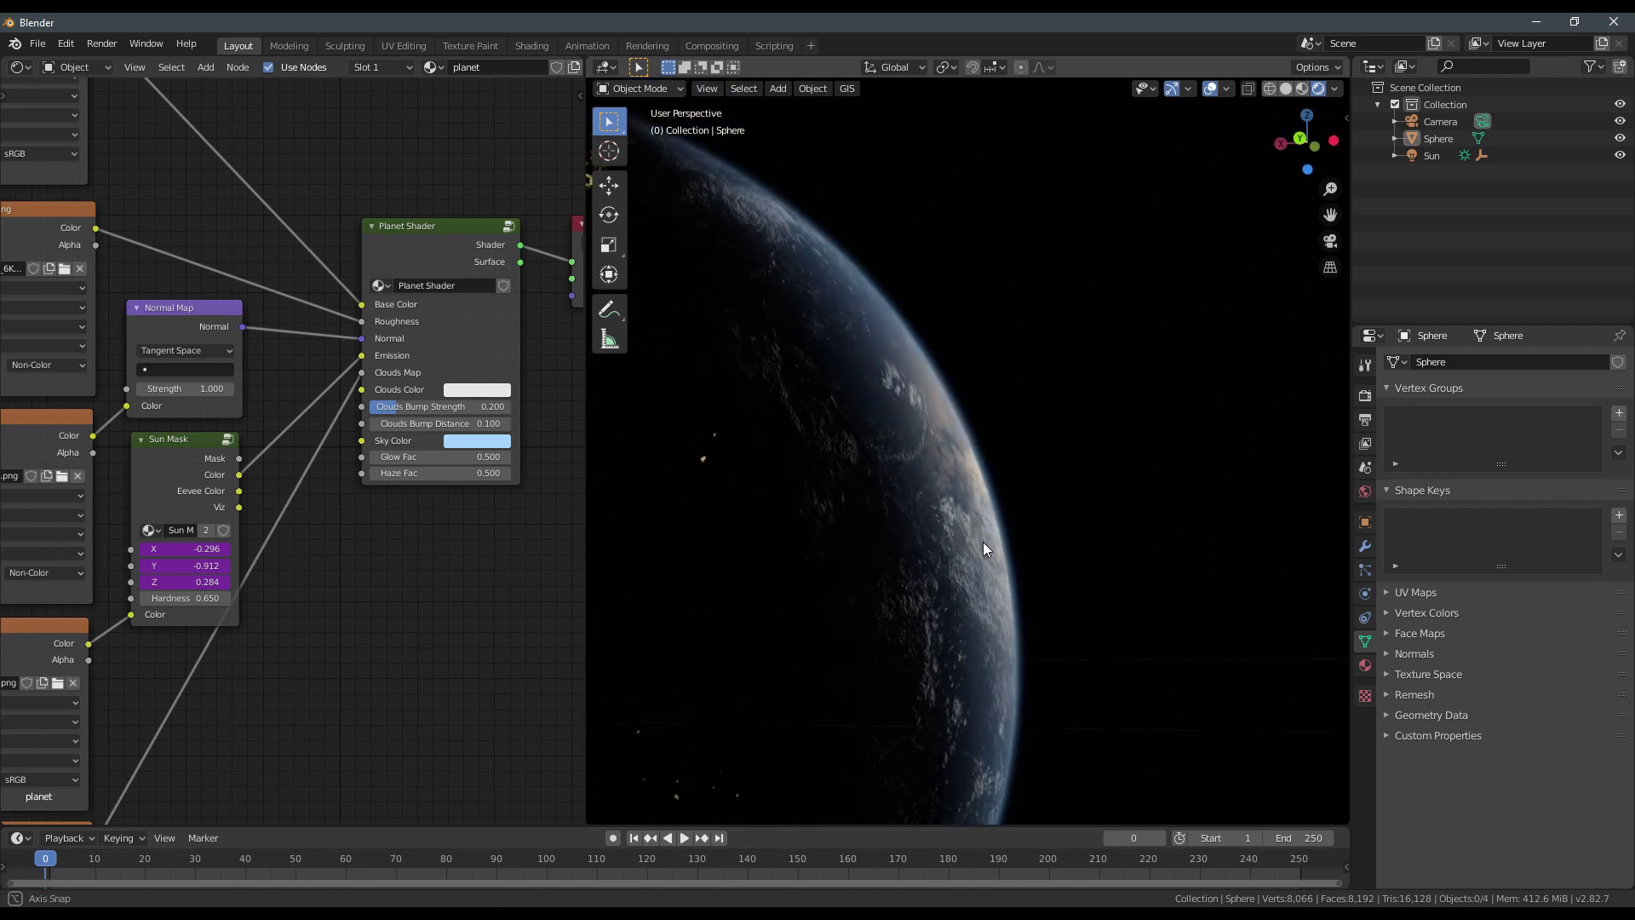
Try a saturation of 0 for the Planet Shader's Sky Color and return it to light blue.
scroll(511, 358, "up", 3)
left_click(474, 484)
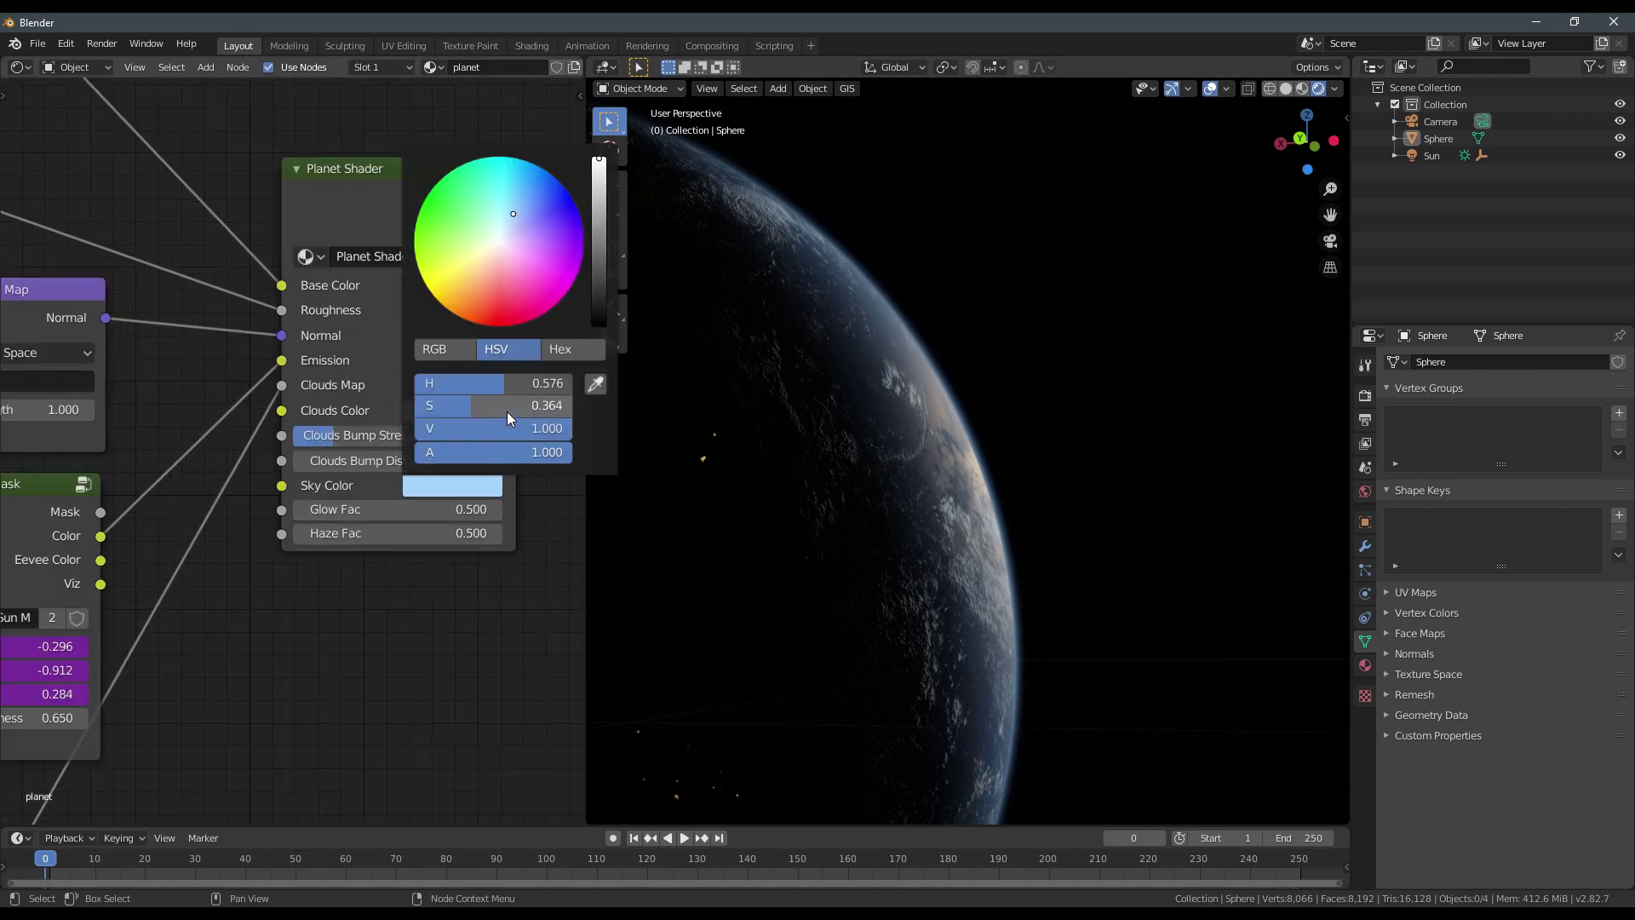
left_click_drag(508, 406, 414, 407)
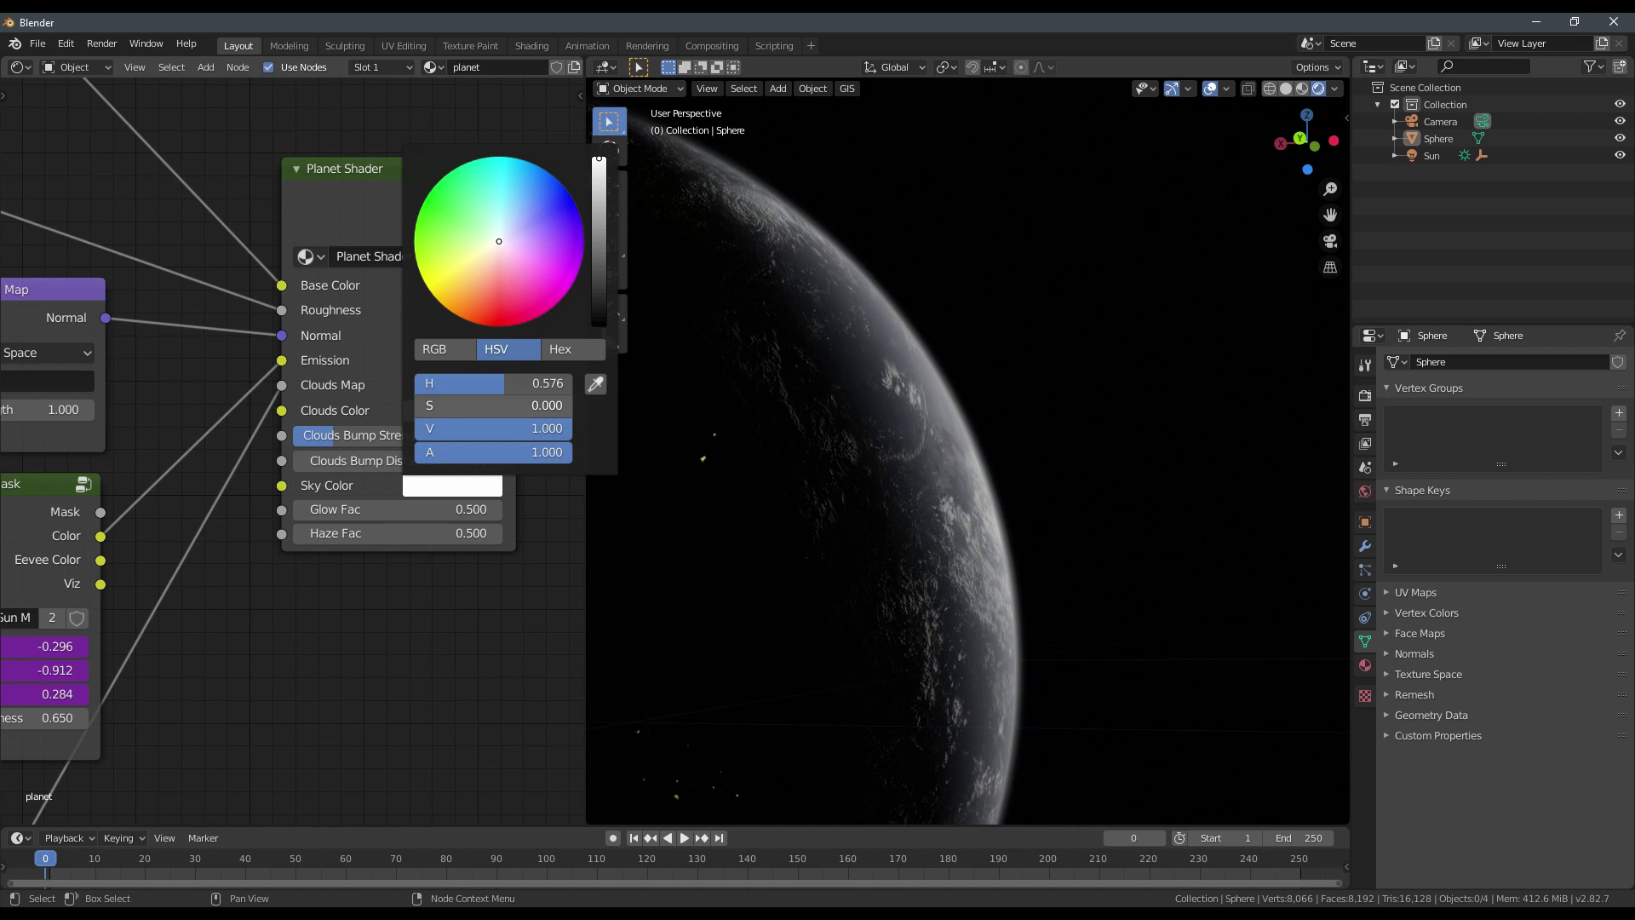
left_click_drag(415, 406, 625, 412)
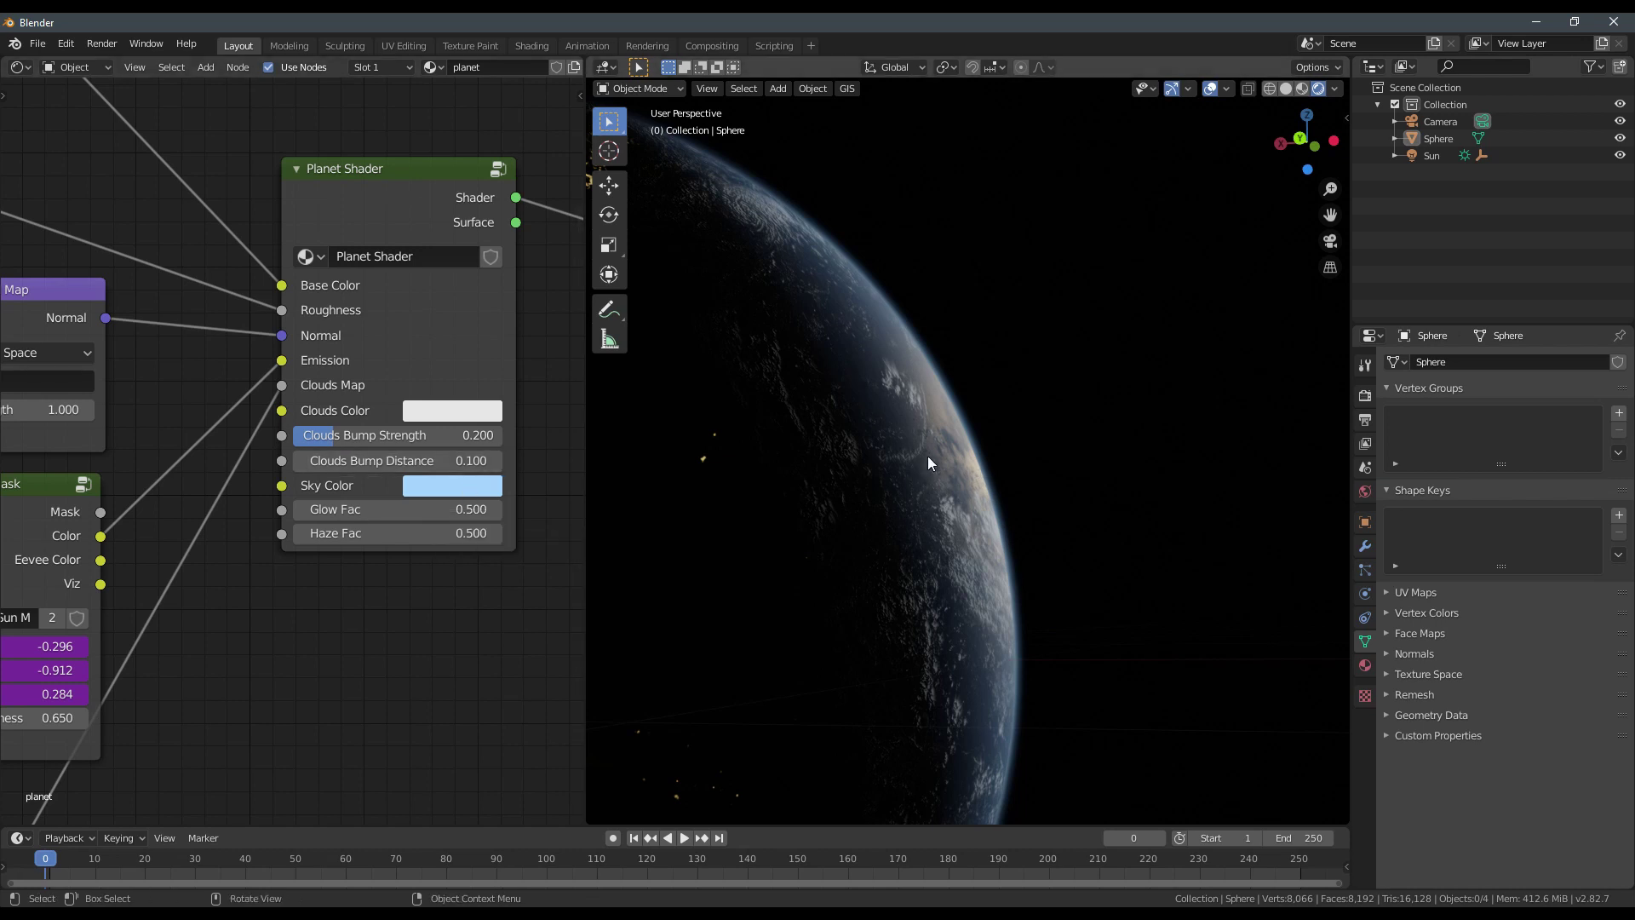
Try a light orange Sky Color on the Planet Shader with hue 0.061 and saturation 0.252, and return it to light blue.
middle_click_drag(927, 456, 967, 528)
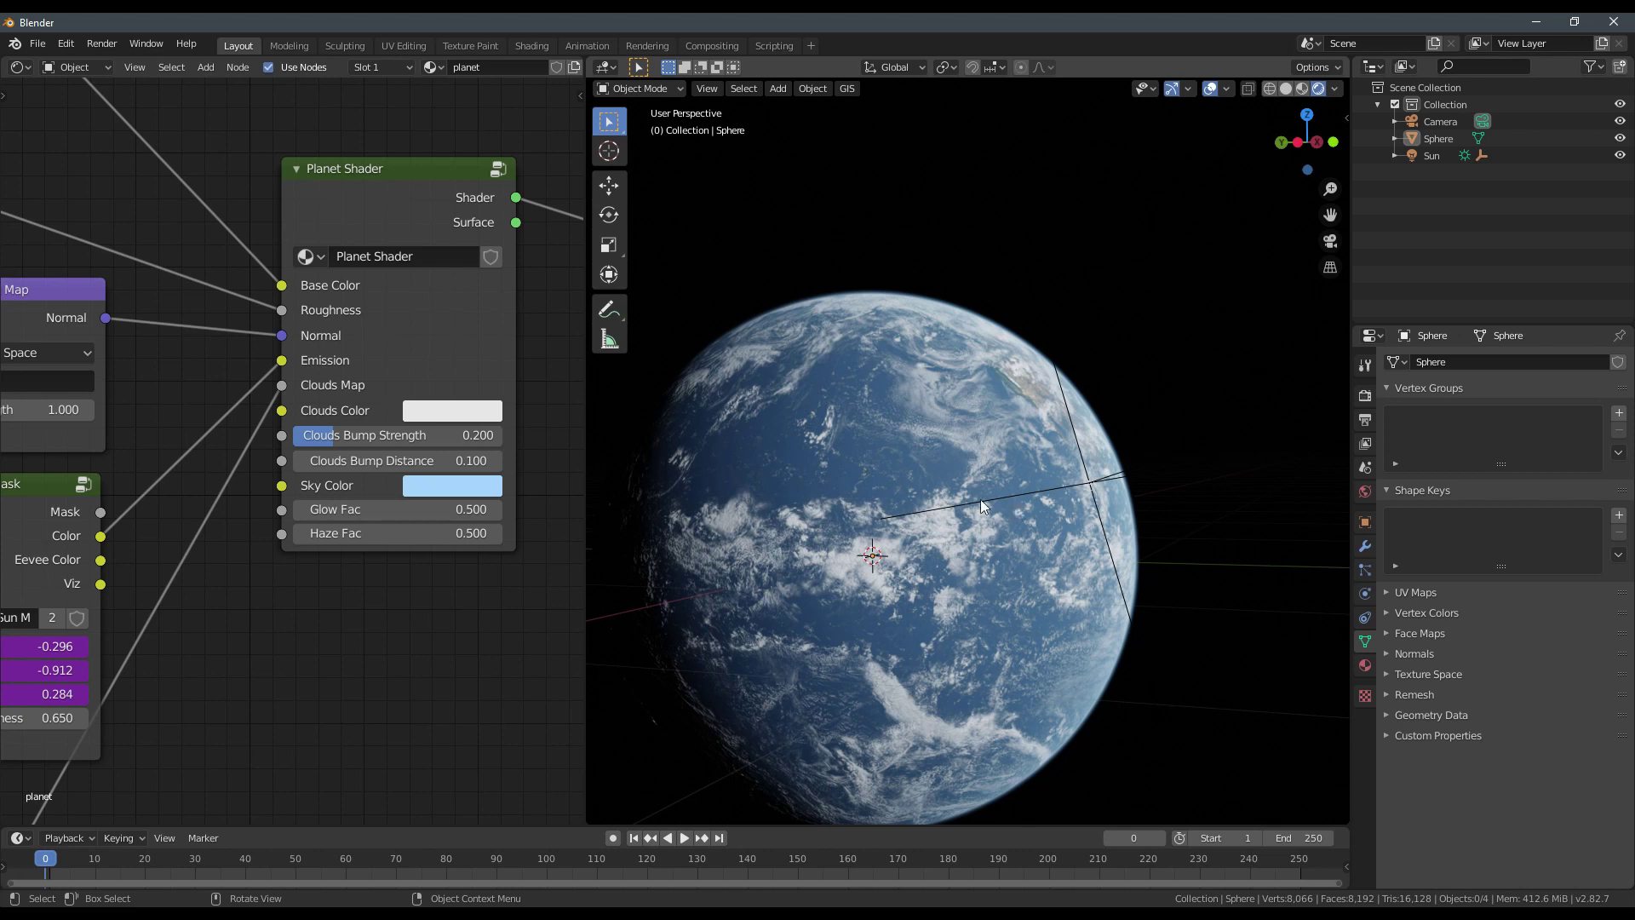
middle_click_drag(722, 484, 511, 503)
left_click(473, 489)
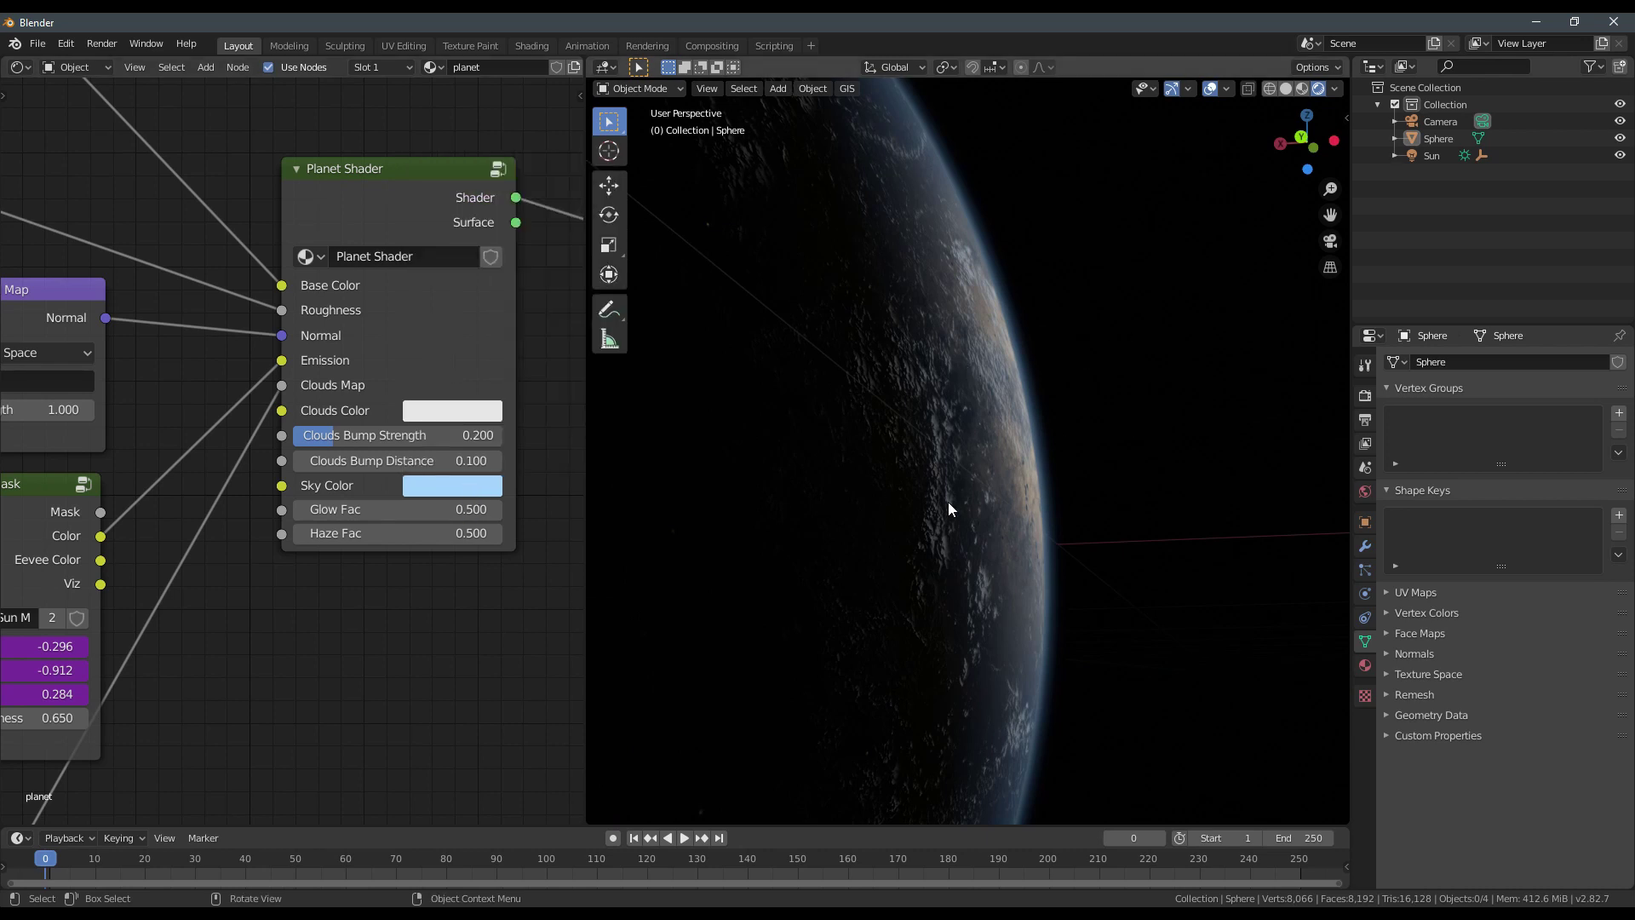
left_click(479, 494)
mouse_move(474, 310)
left_mouse_down()
mouse_move(507, 245)
mouse_move(482, 324)
mouse_move(460, 313)
mouse_move(484, 317)
mouse_move(495, 267)
left_mouse_up()
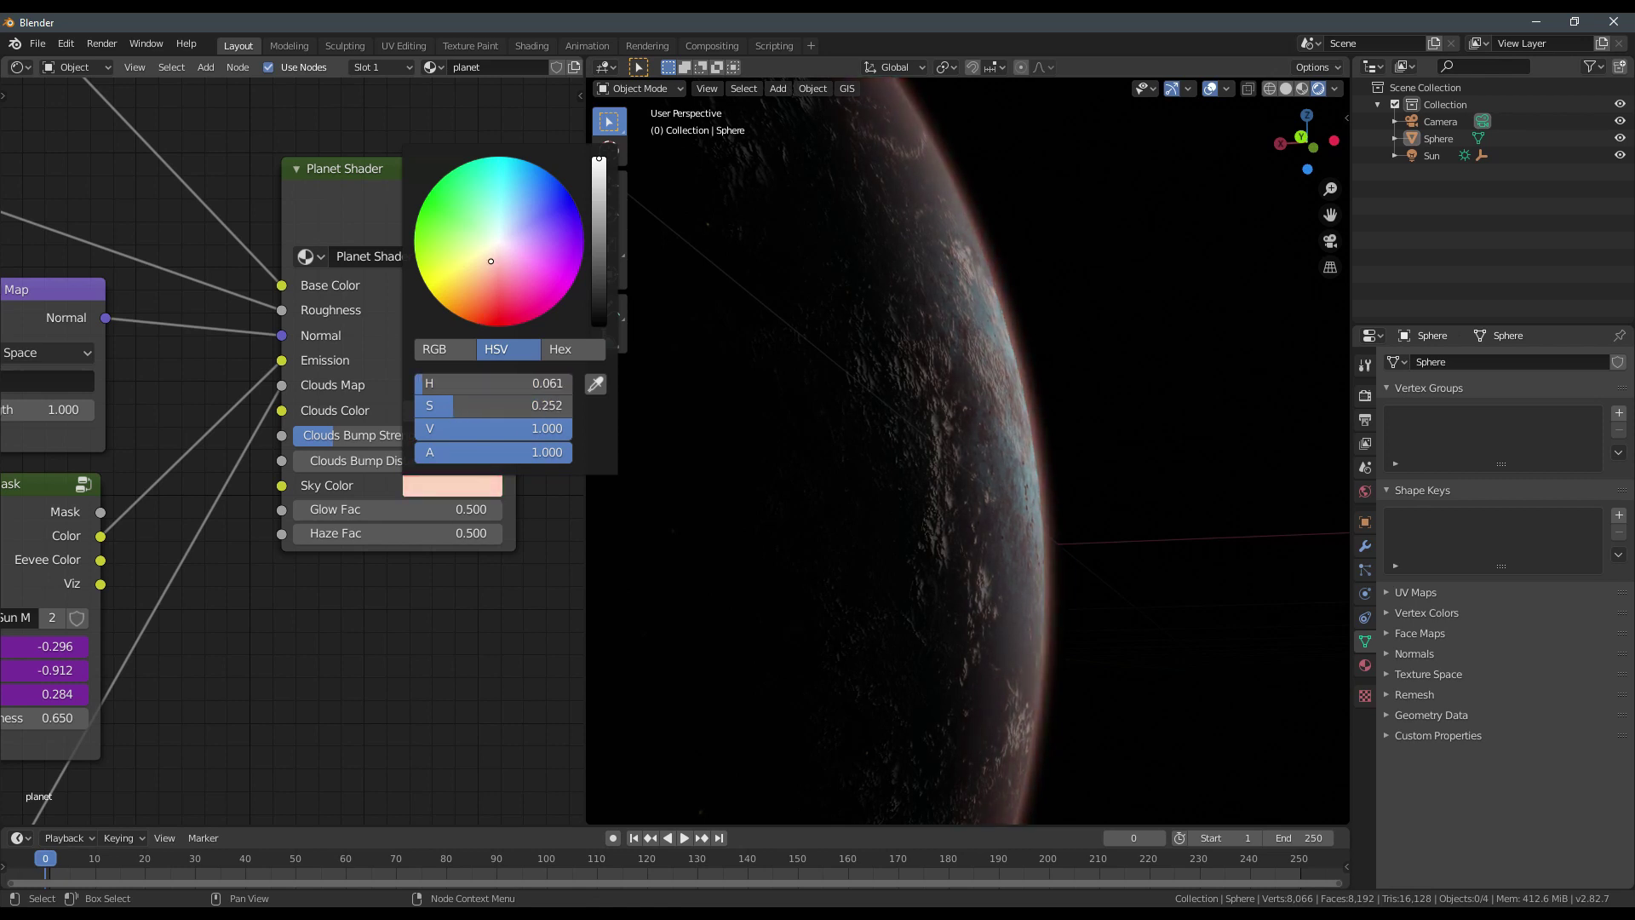
right_click(491, 262)
middle_click_drag(1047, 396, 938, 438)
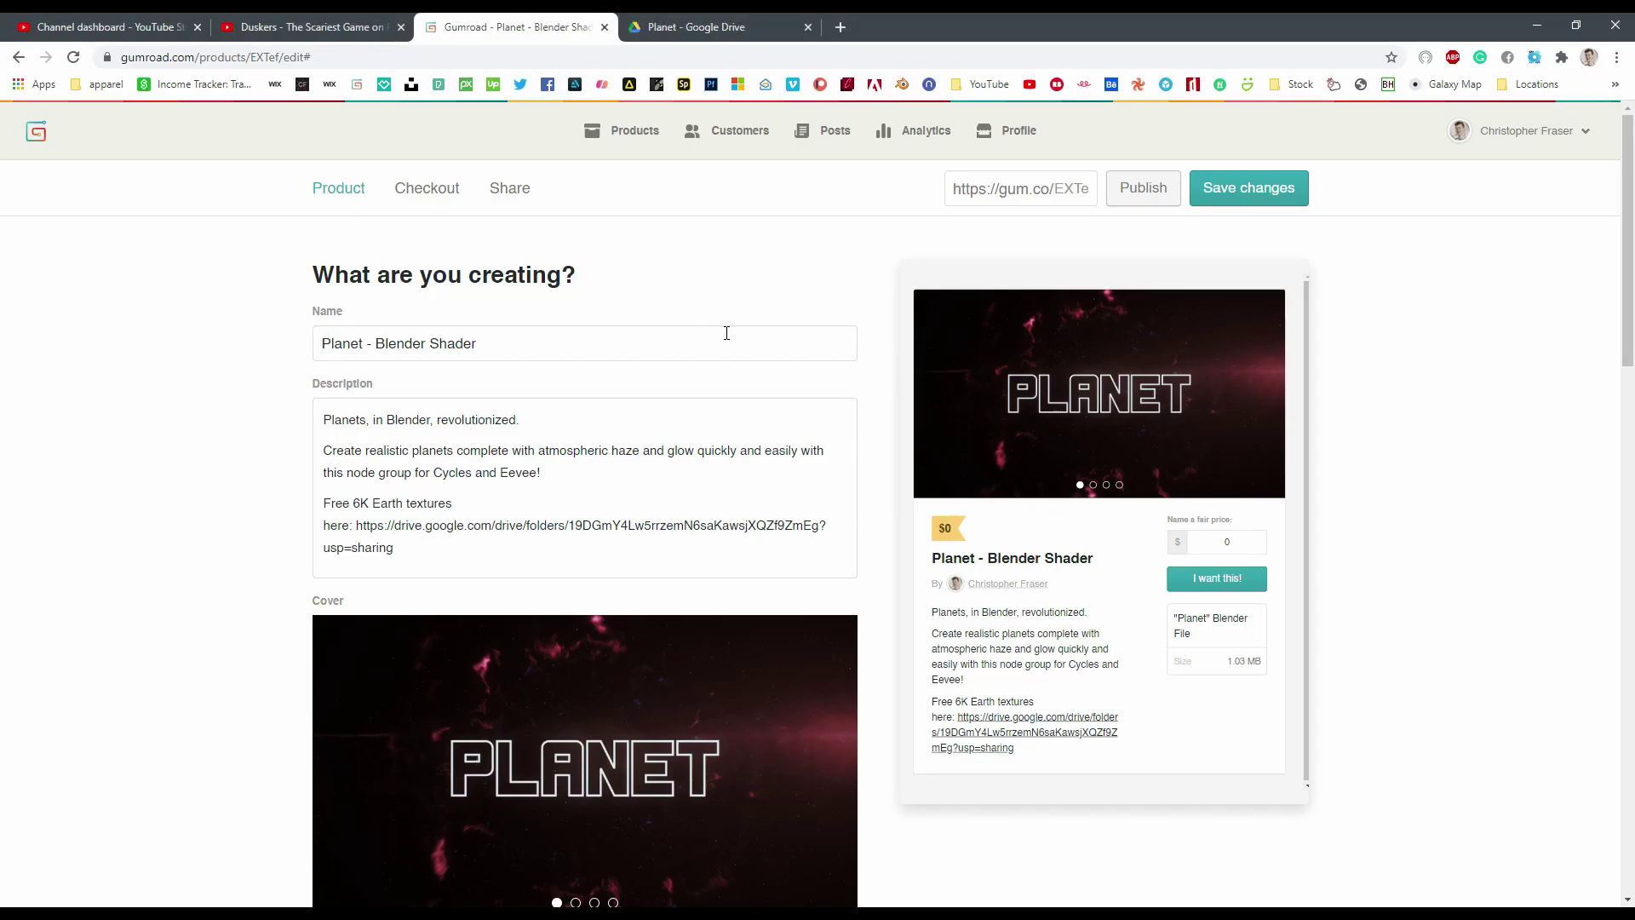
Switch to the web browser and examine Mars sunset photos in the image results for "mars sunset".
key("ctrl+shift+b")
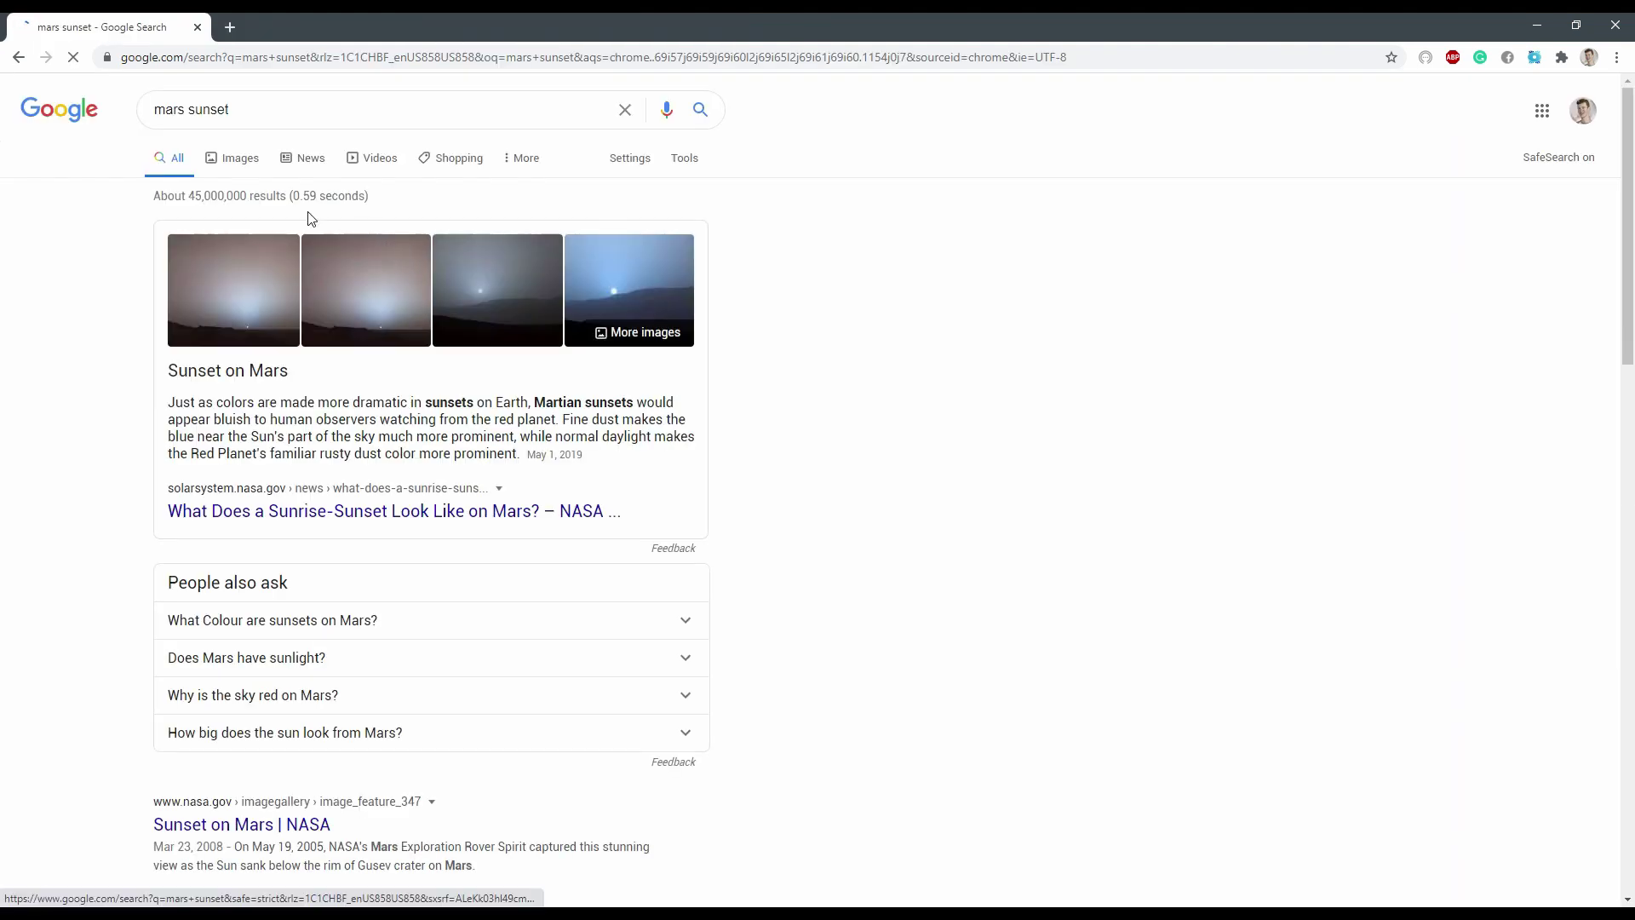
left_click(240, 157)
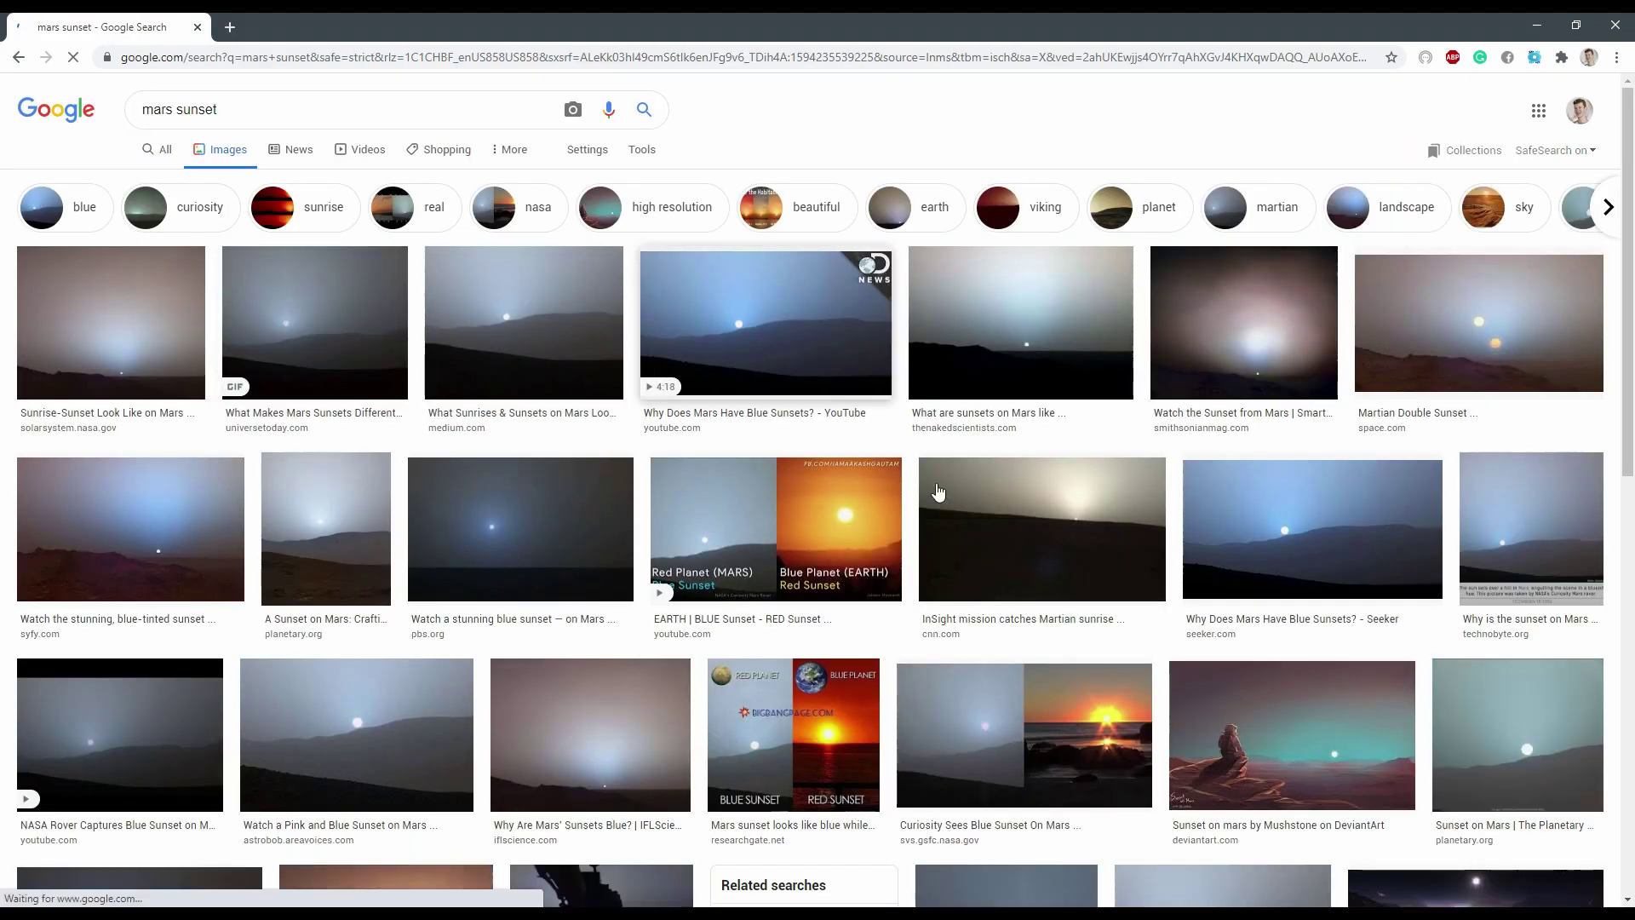
left_click(718, 332)
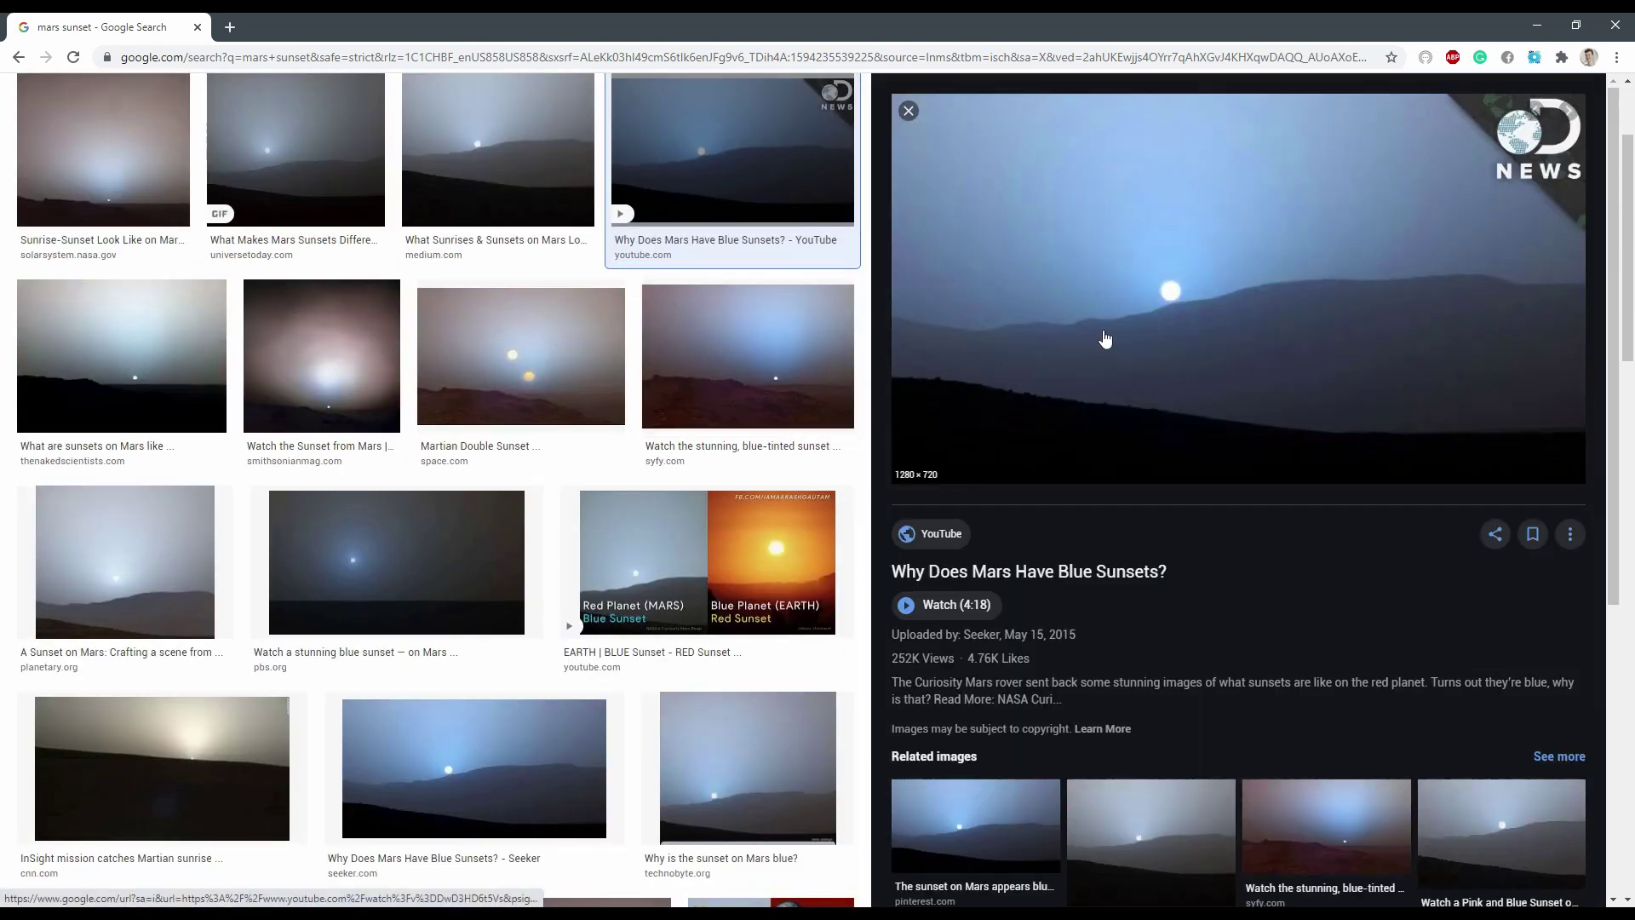
scroll(627, 456, "down", 10)
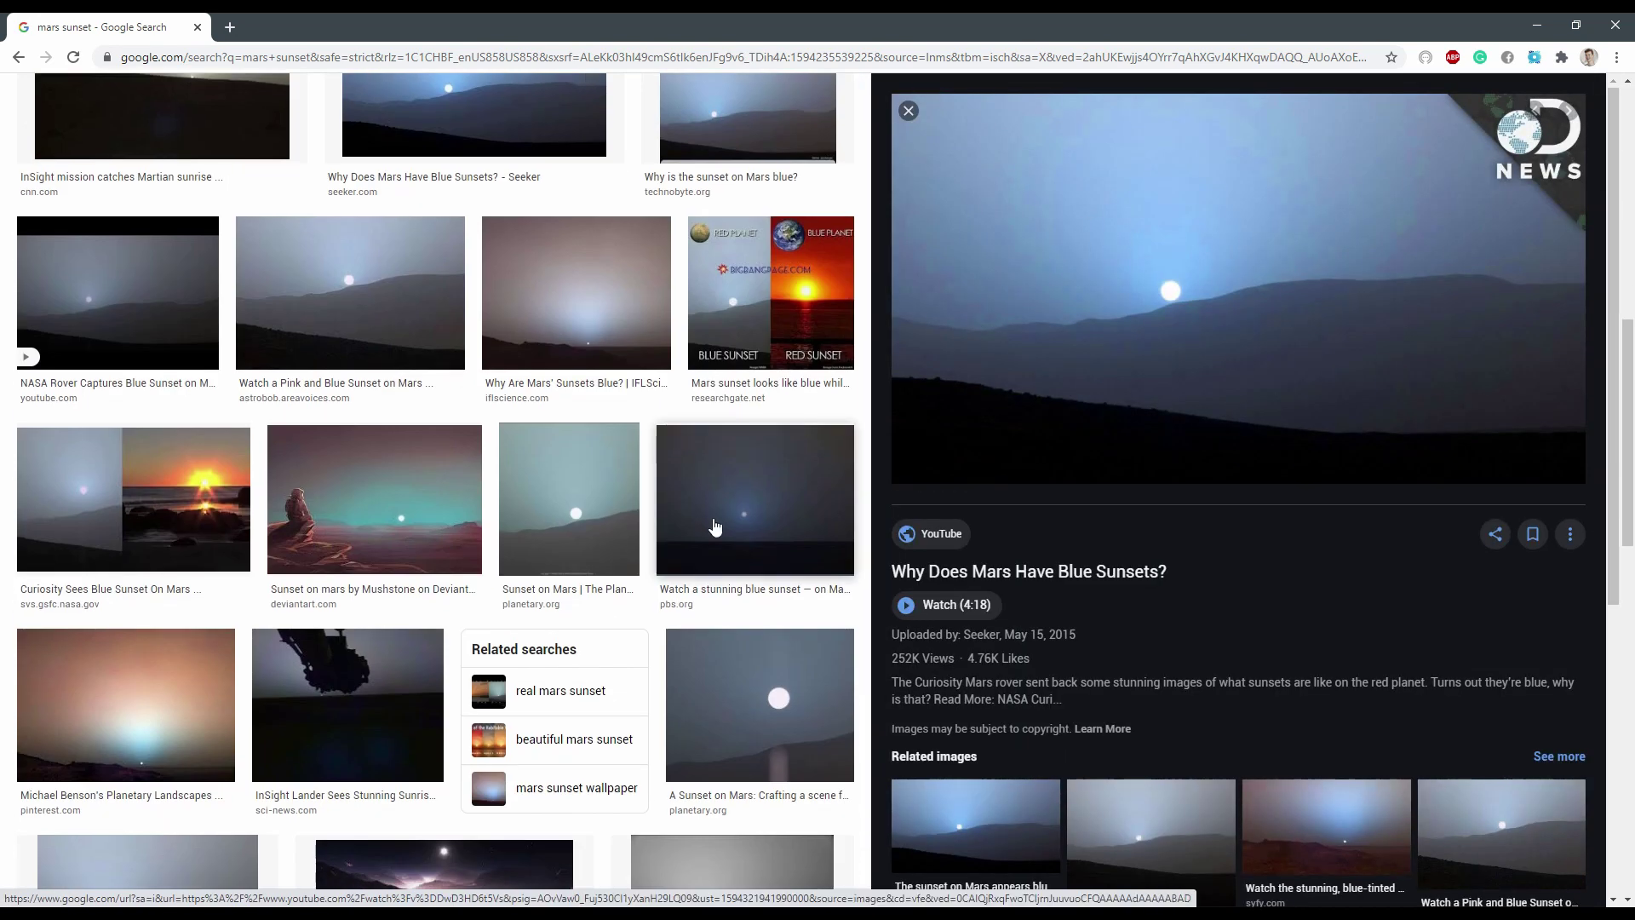
scroll(511, 511, "down", 2)
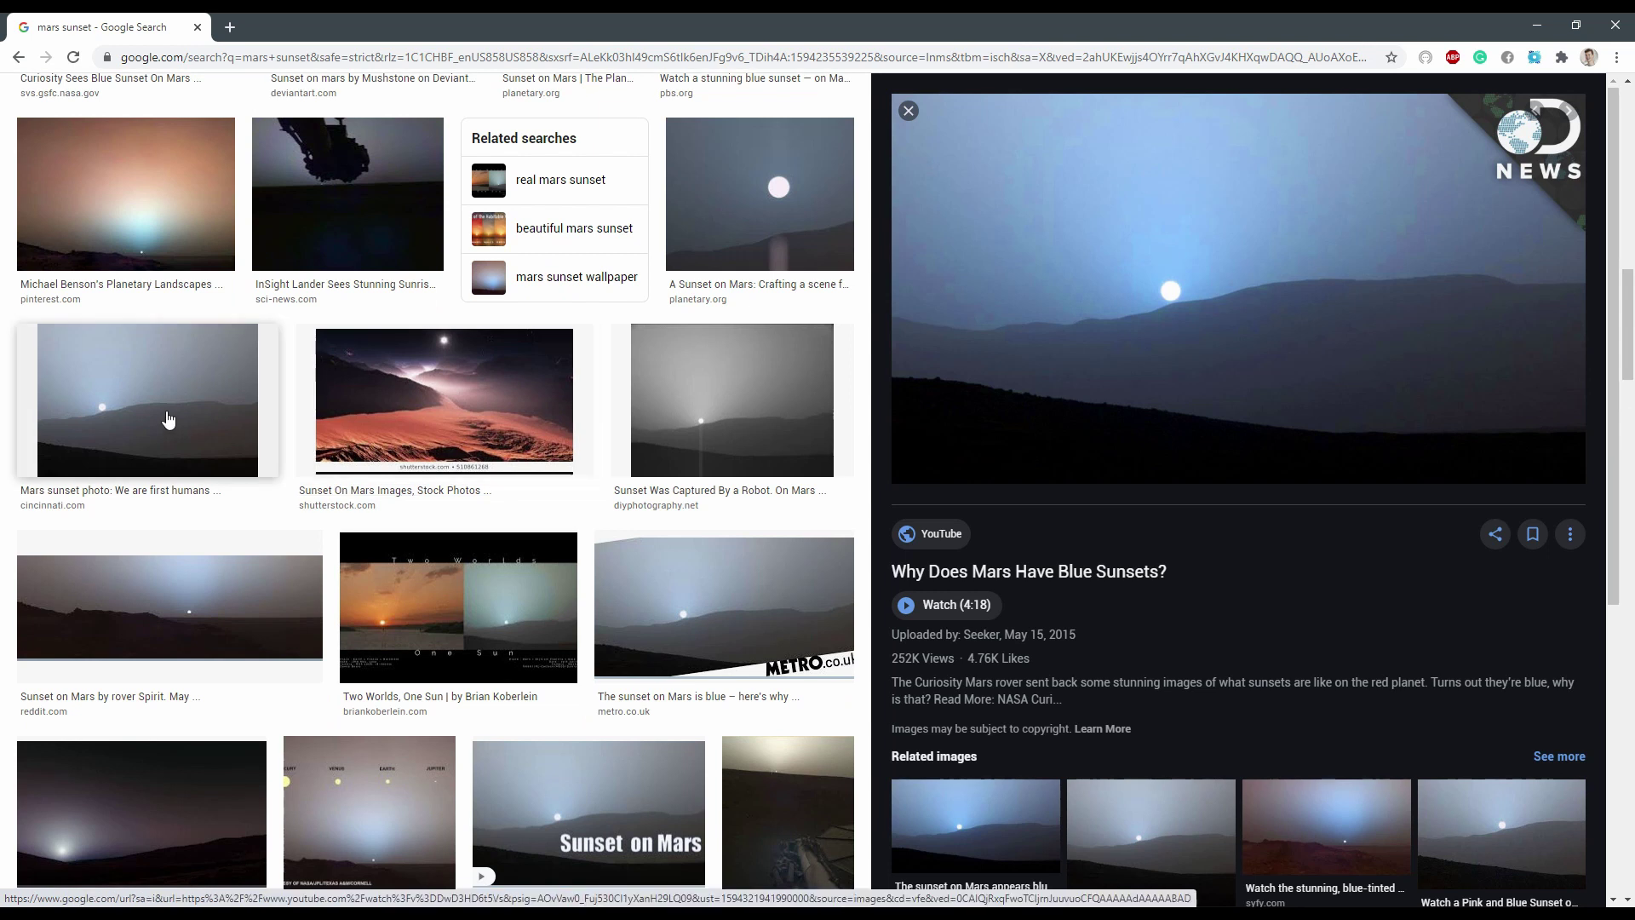
left_click(145, 400)
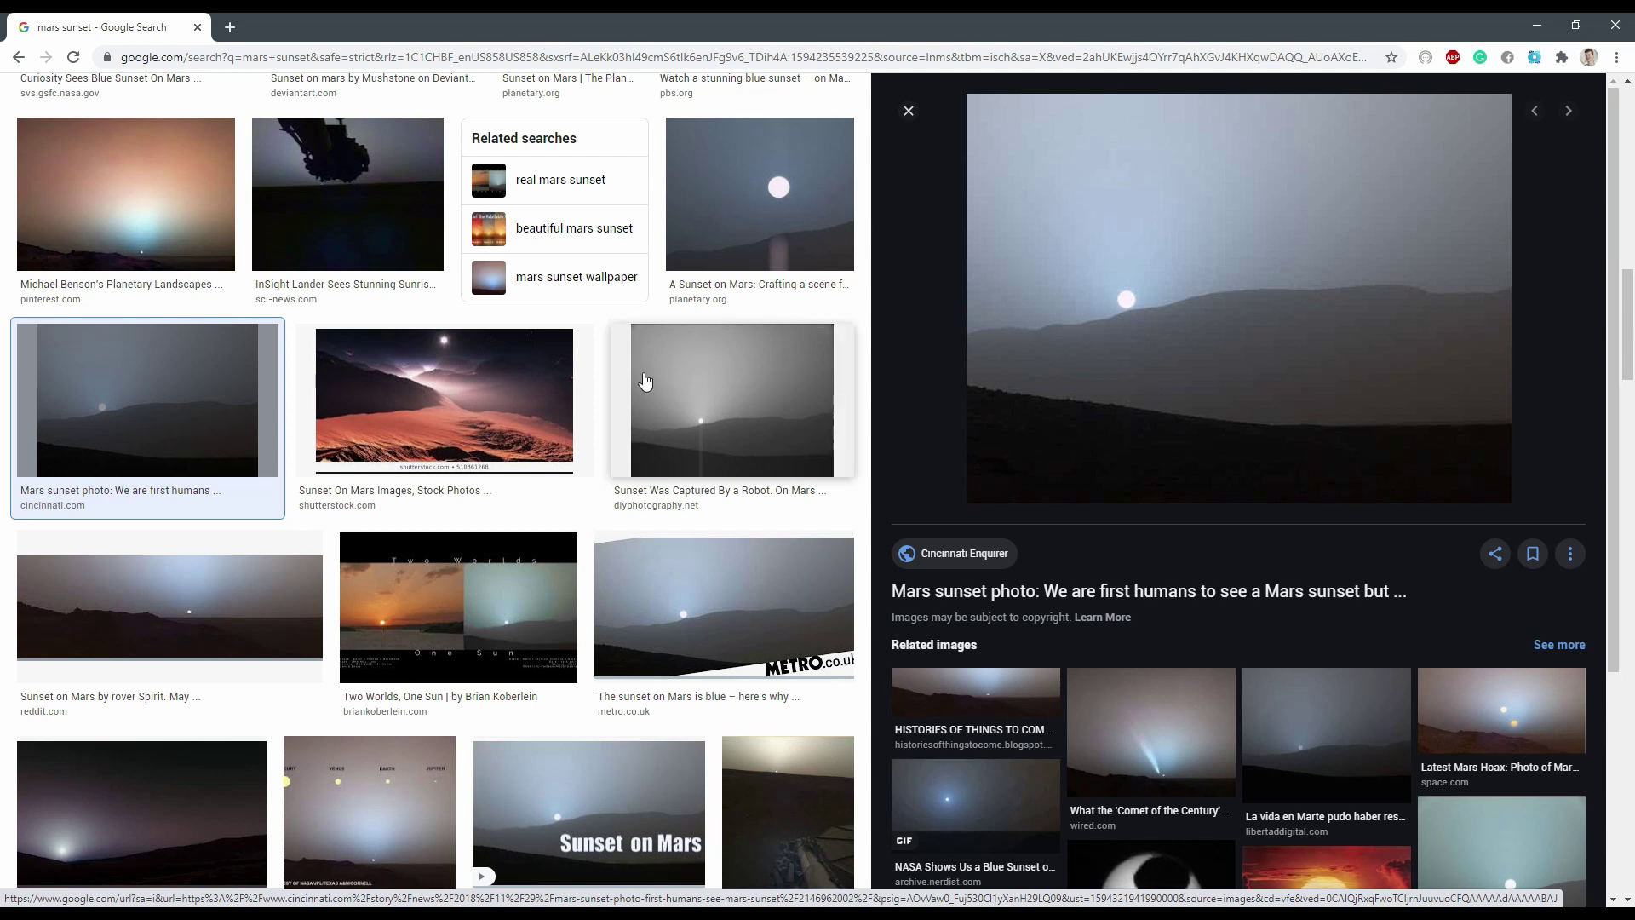
scroll(457, 488, "down", 8)
left_click(457, 488)
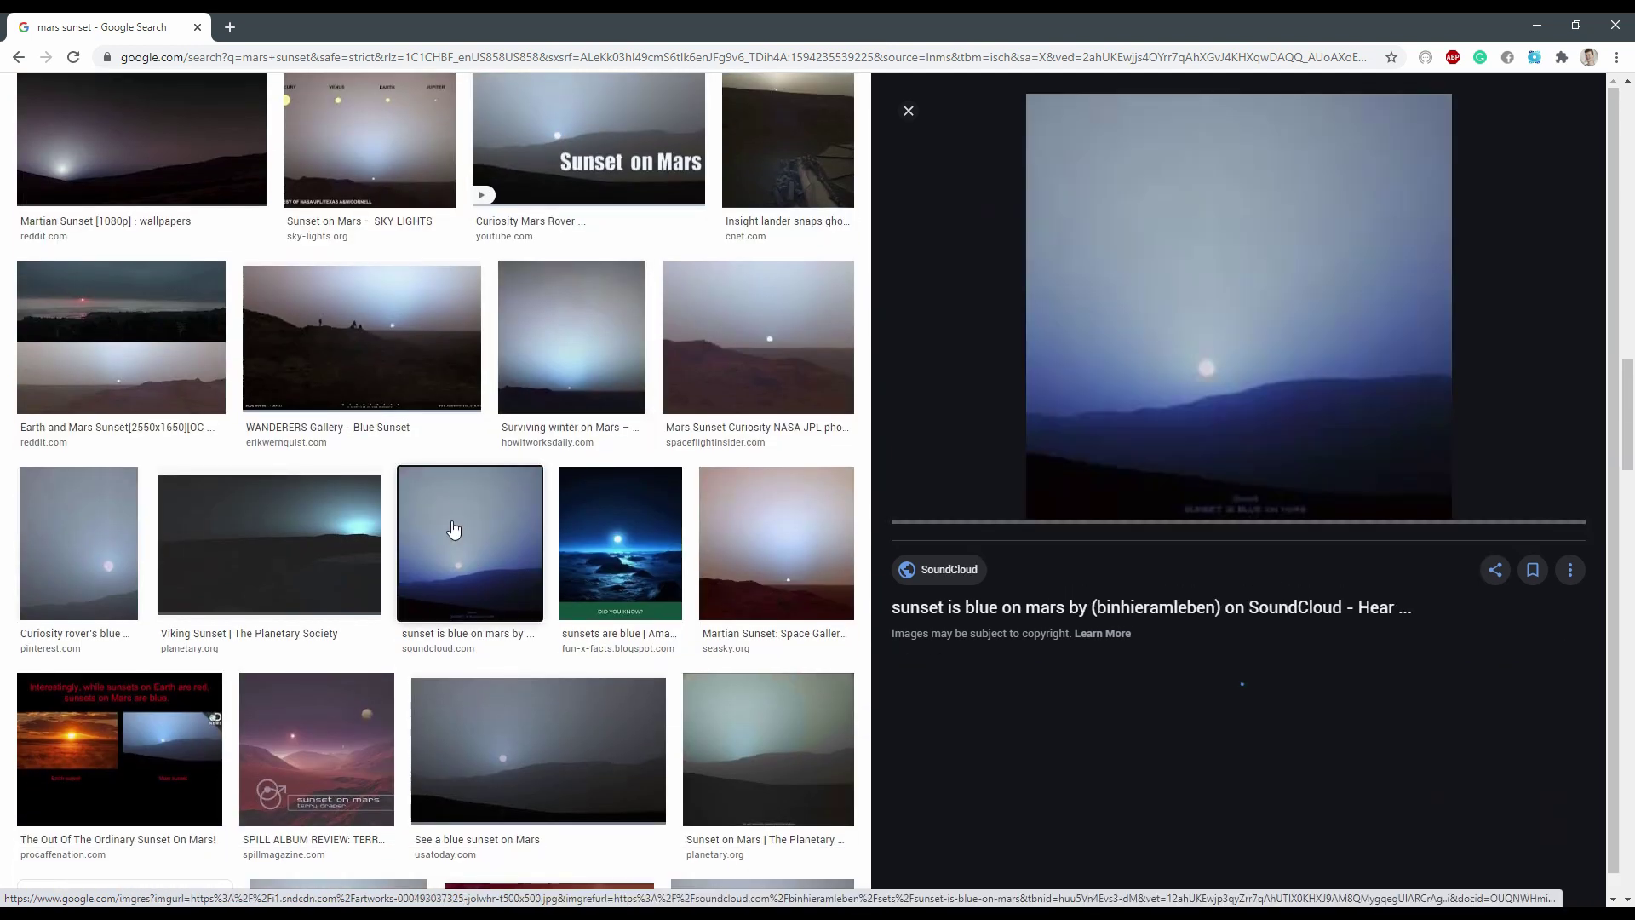
scroll(333, 639, "up", 1)
left_click(268, 621)
scroll(494, 579, "up", 3)
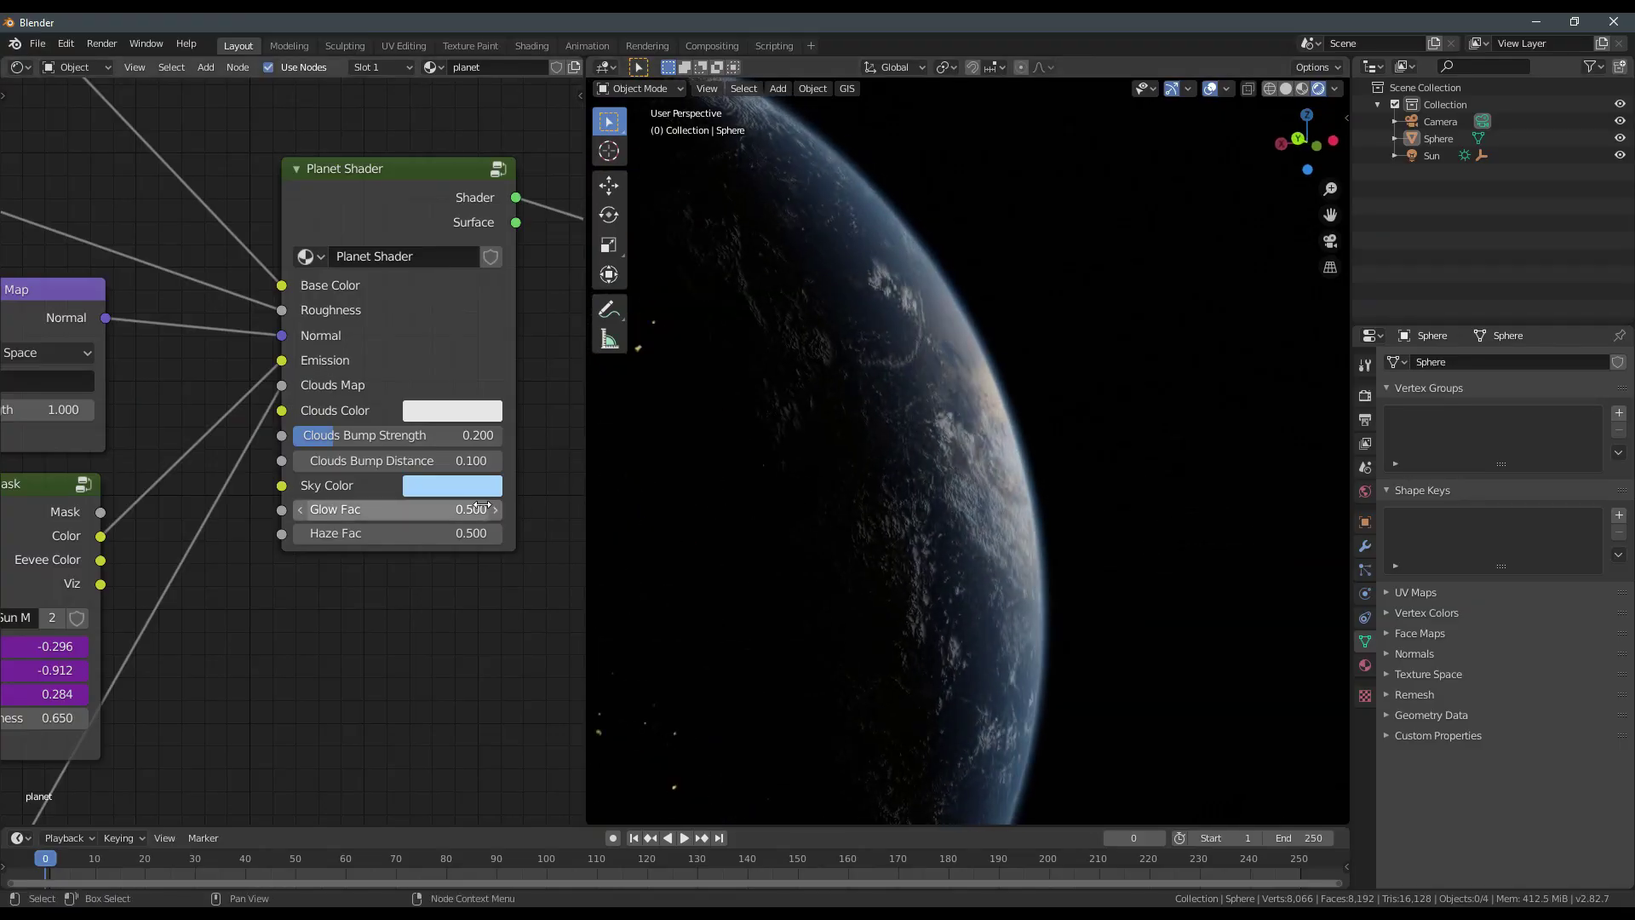
Try a light green Sky Color in Blender's Planet Shader, and bring it back to light blue with hue 0.594 and saturation 0.330.
left_click(452, 485)
left_click(482, 242)
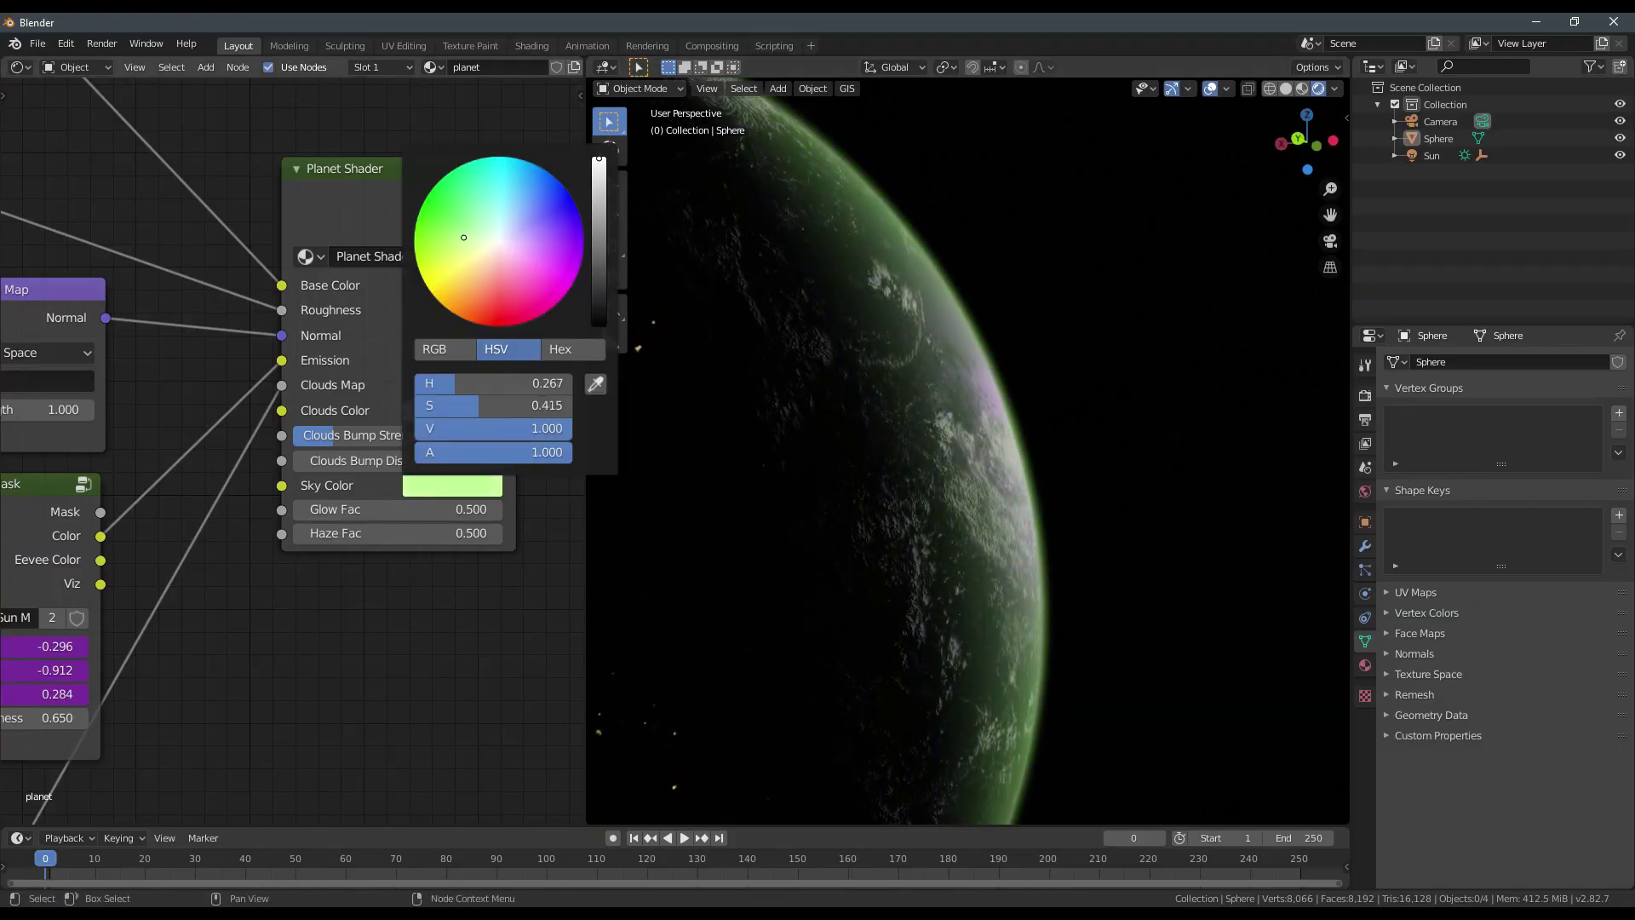
mouse_move(491, 260)
left_mouse_down()
mouse_move(534, 290)
mouse_move(525, 213)
mouse_move(508, 305)
mouse_move(547, 272)
mouse_move(547, 257)
mouse_move(441, 260)
mouse_move(458, 222)
left_mouse_up()
left_click(511, 218)
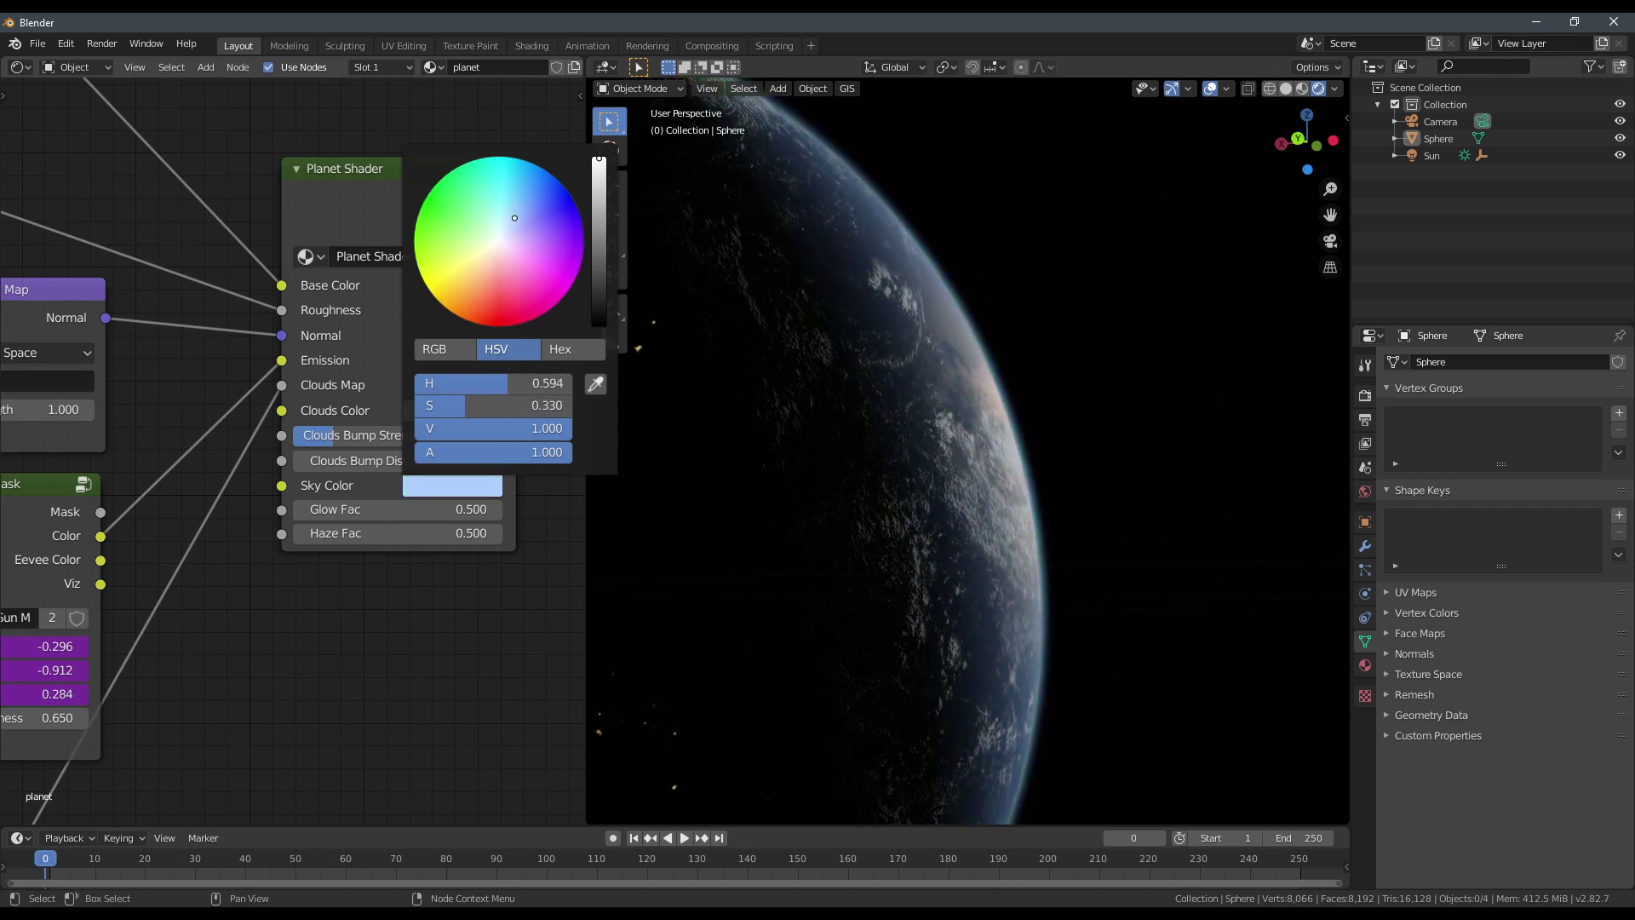
Examine the blue atmosphere and haze along the planet's sunlit edge, from afar and up close.
middle_click_drag(469, 587, 453, 594)
scroll(453, 594, "down", 2)
middle_click_drag(1261, 564, 911, 591)
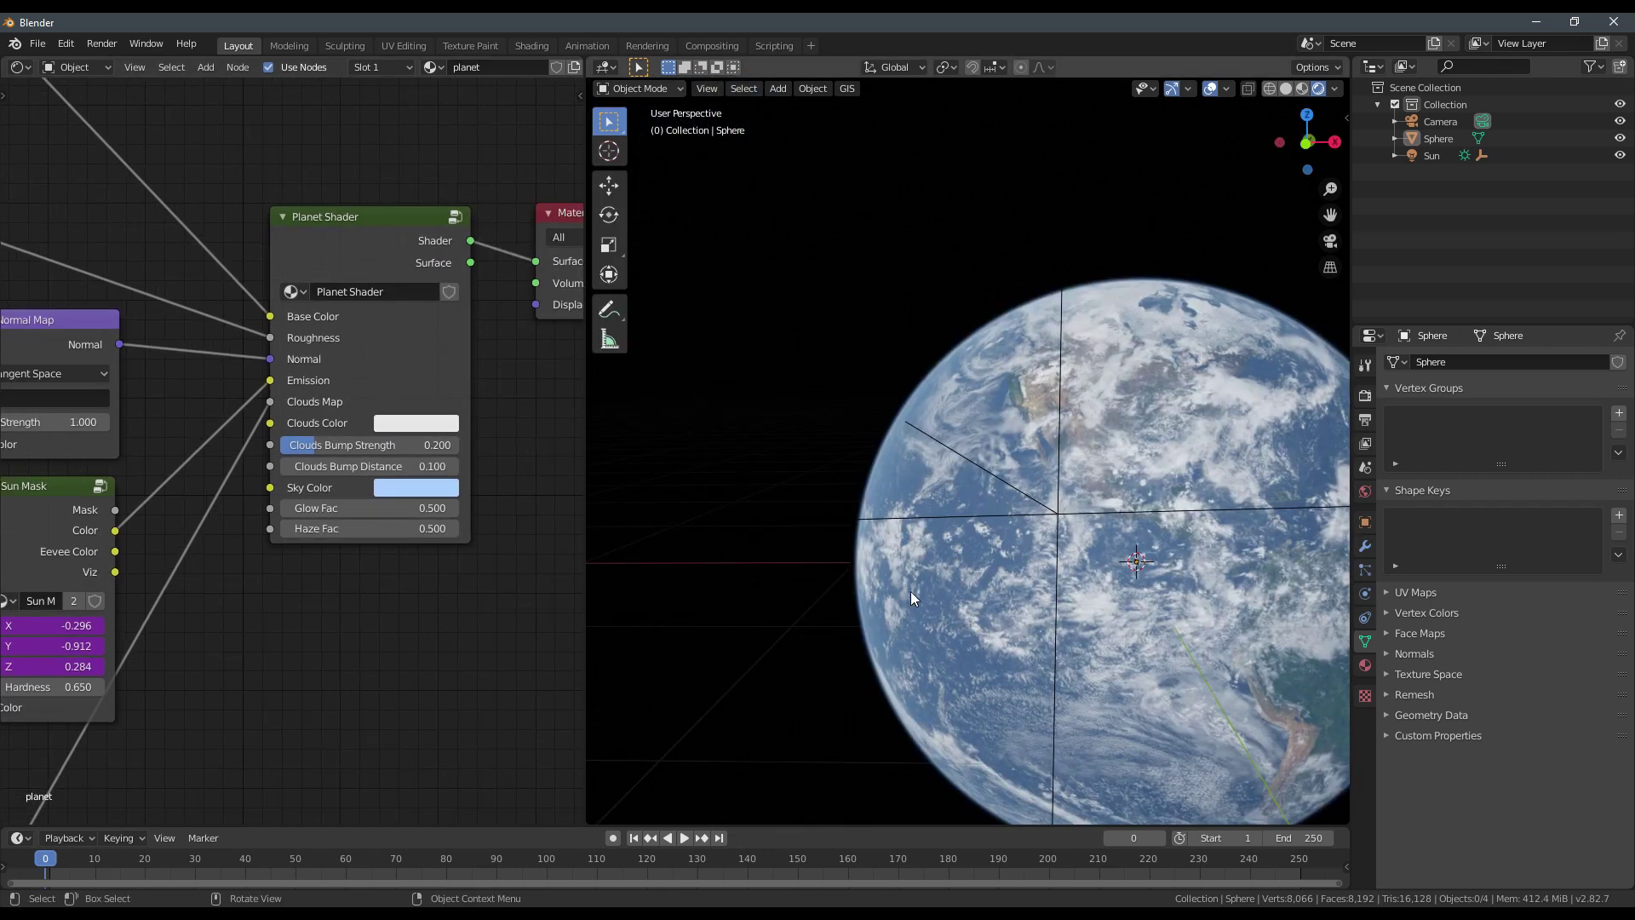
middle_click_drag(1068, 573, 908, 540, "shift")
scroll(892, 502, "down", 2)
scroll(911, 538, "up", 5)
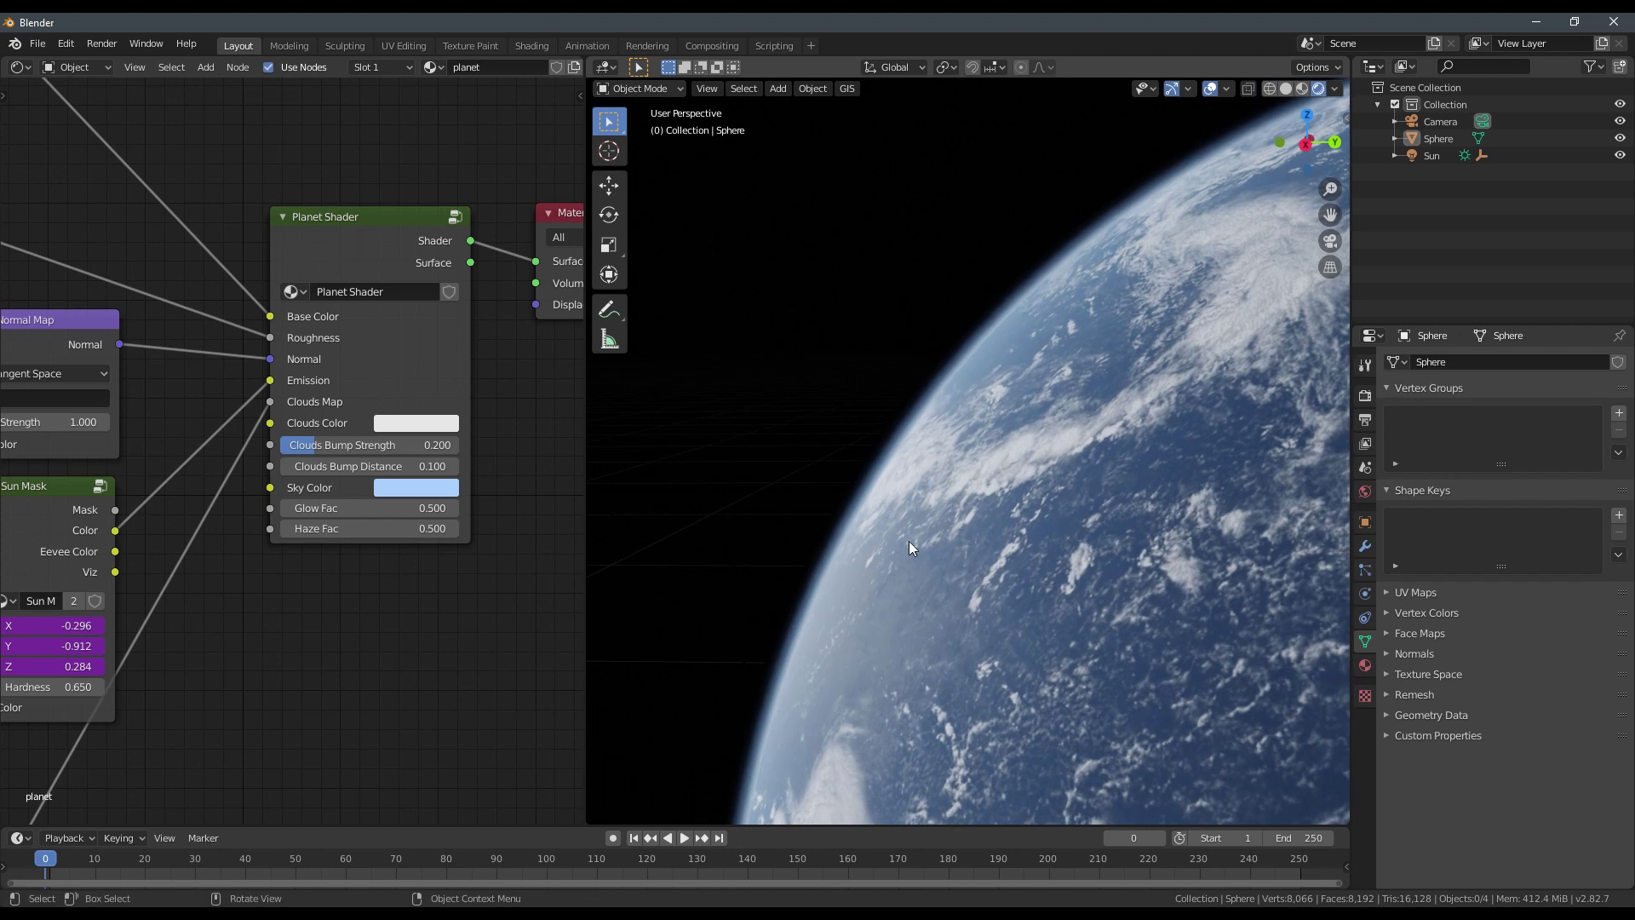
scroll(908, 540, "down", 3)
left_click(1121, 565)
middle_click_drag(1122, 432, 1041, 431)
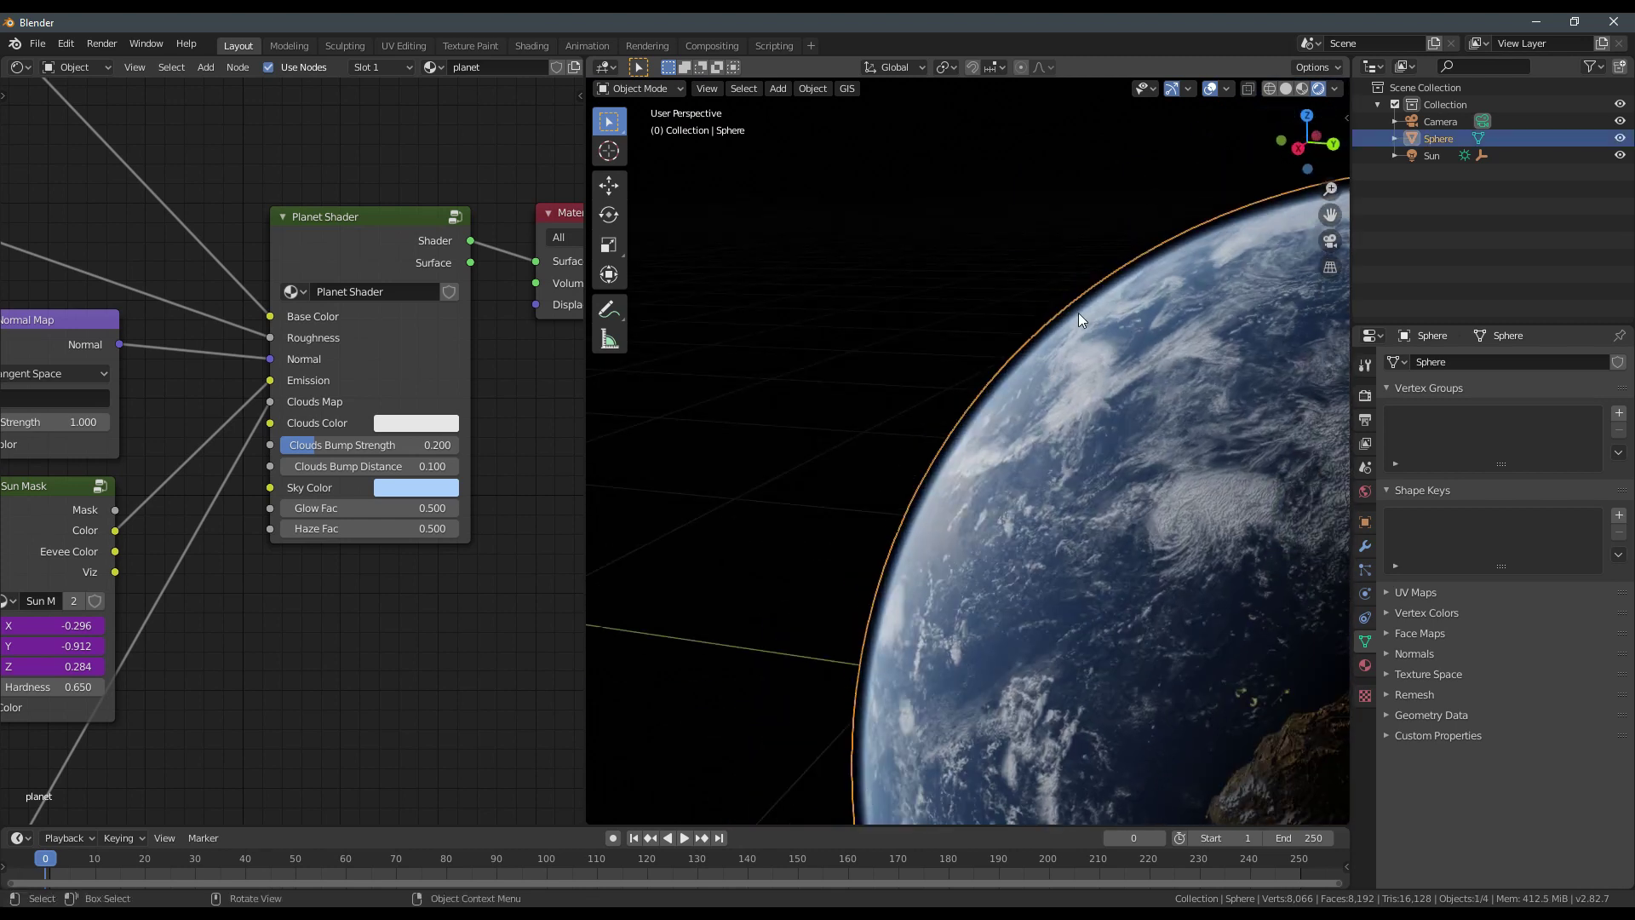
Examine the planet around its day-night boundary and the thin glow along its outer edge.
middle_click_drag(931, 432, 1170, 402)
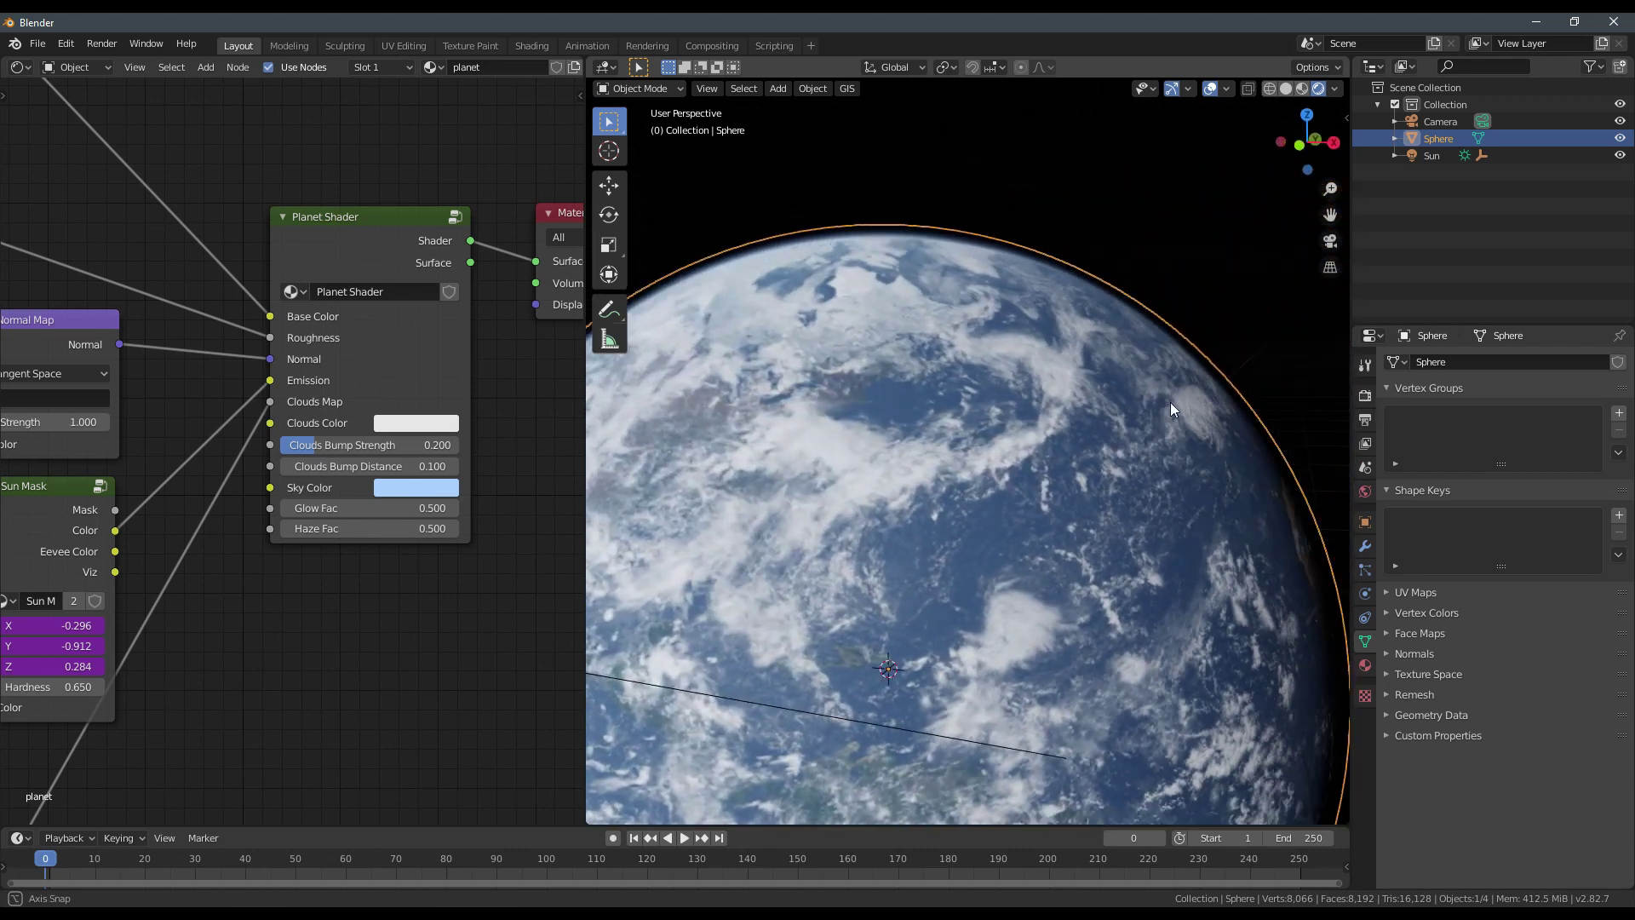
scroll(1171, 402, "down", 3)
middle_click_drag(1010, 460, 1205, 459)
scroll(1205, 459, "down", 3)
left_click(1192, 461)
scroll(1005, 491, "up", 10)
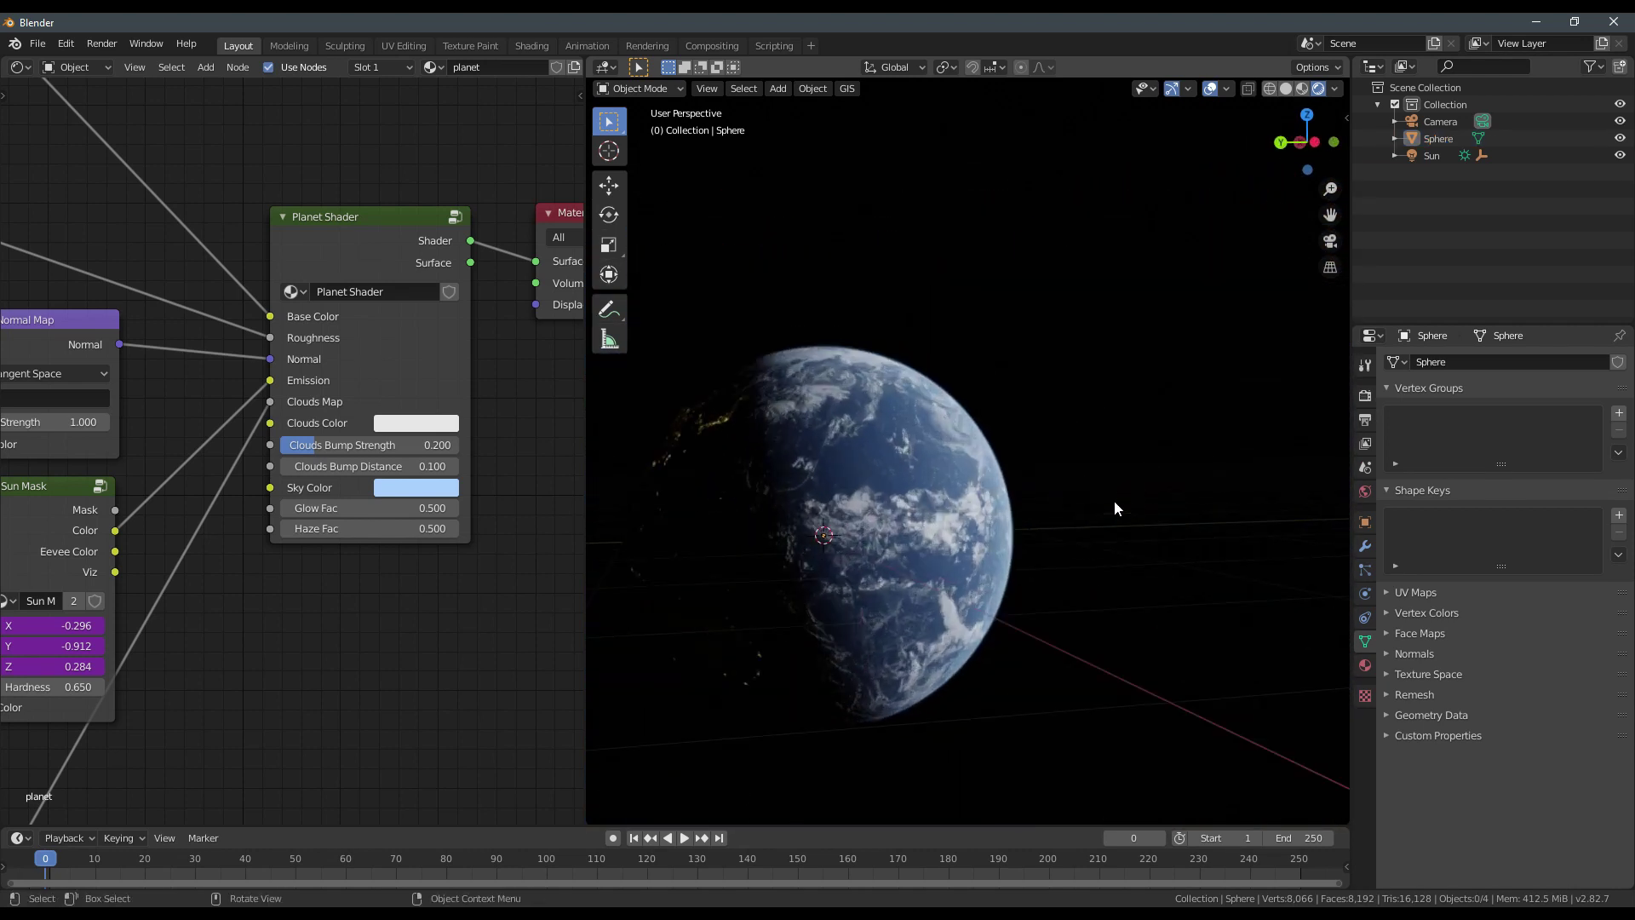
scroll(960, 514, "down", 2)
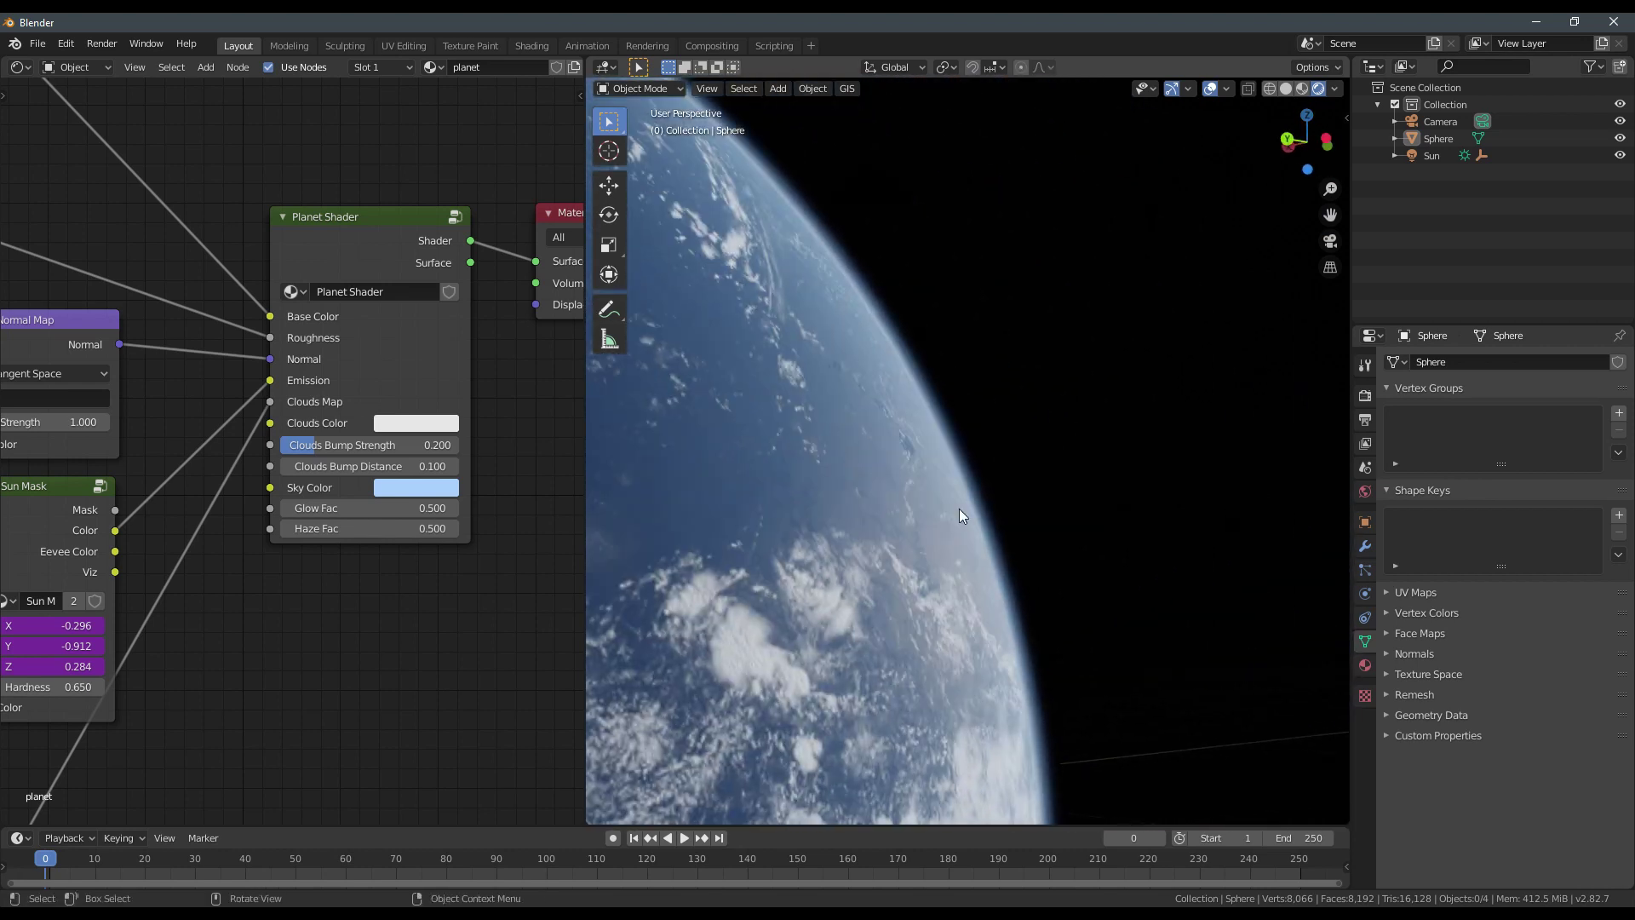
scroll(950, 394, "down", 2)
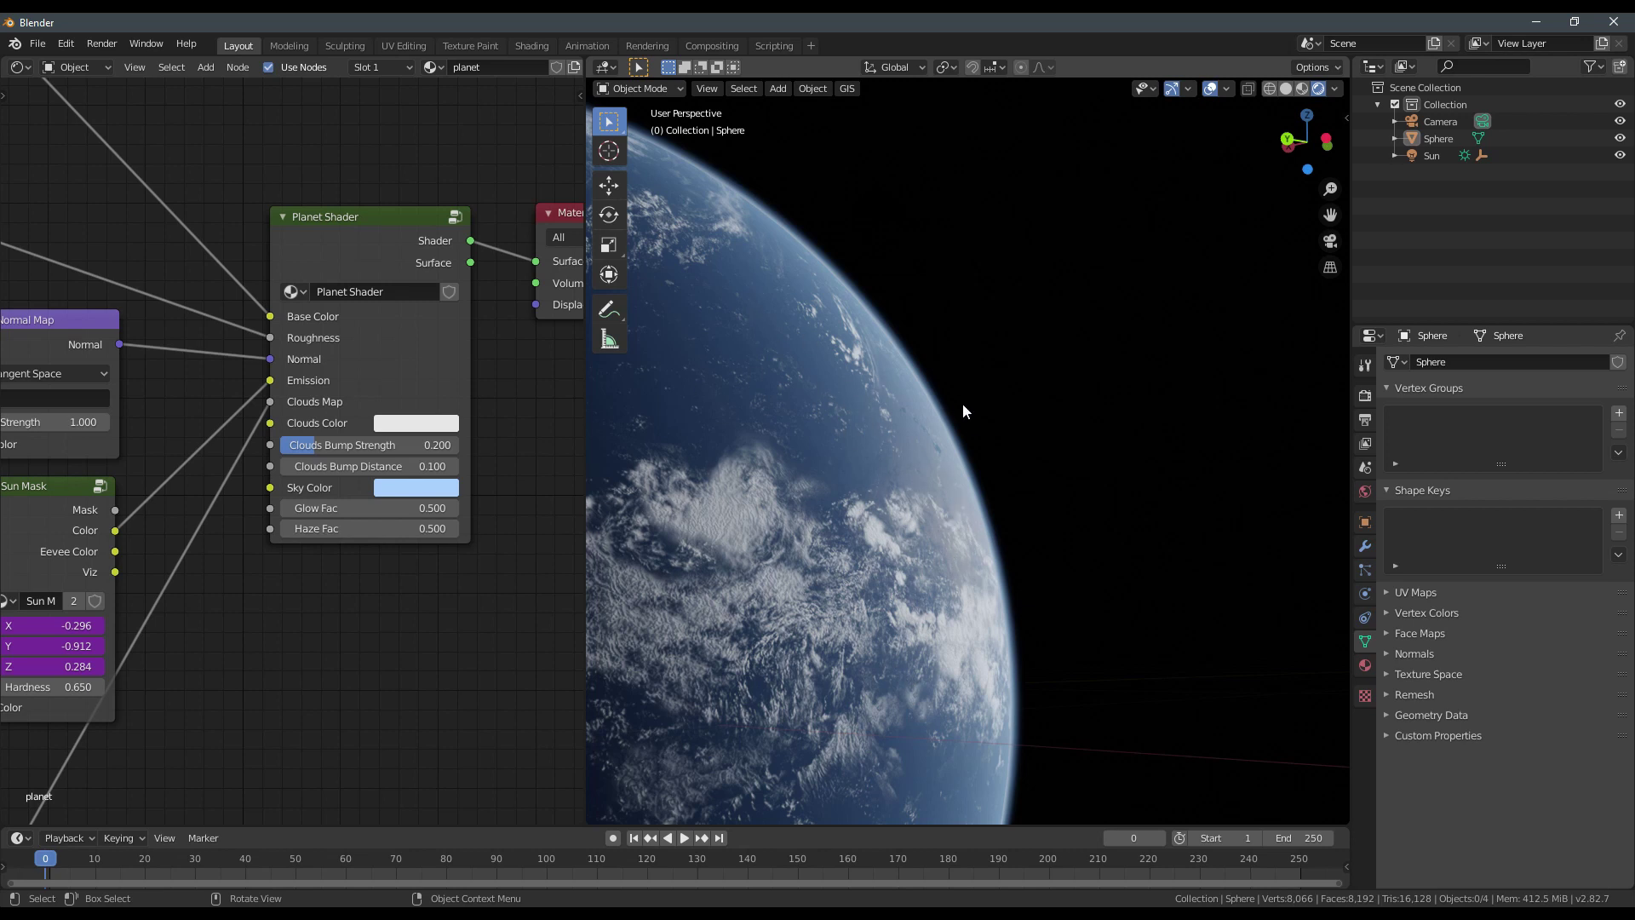
Try a Glow Fac of 0.860 on the Planet Shader and inspect the halo around the whole planet.
middle_click_drag(973, 432, 672, 499)
left_click_drag(366, 508, 431, 507)
middle_click_drag(693, 551, 809, 562)
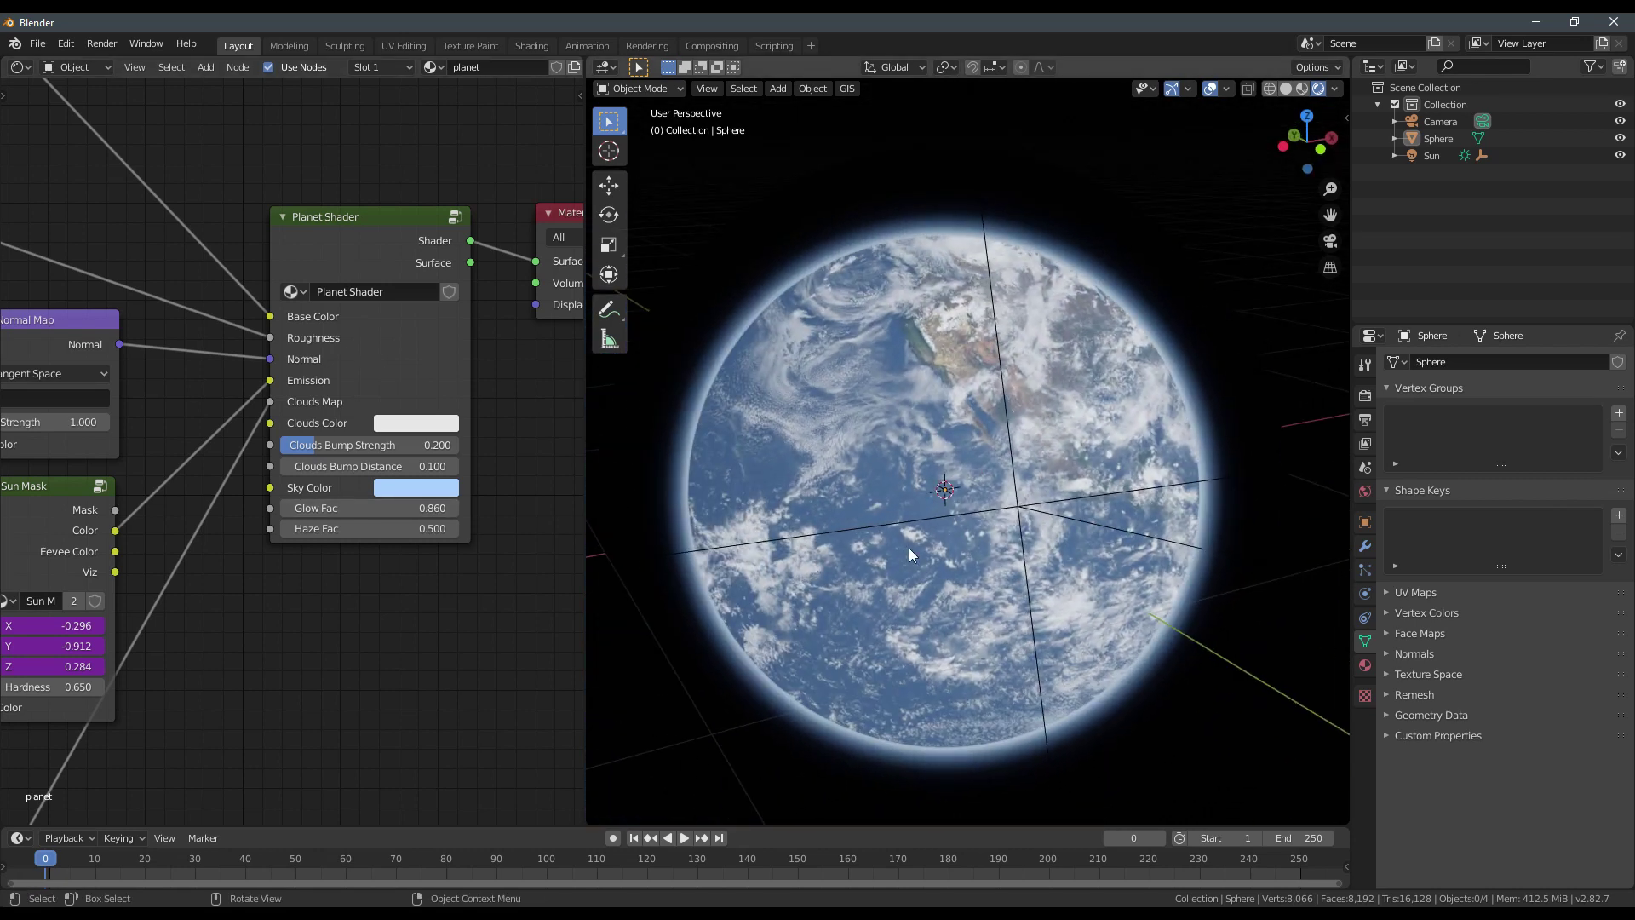
left_click(933, 532)
key("KP_Decimal")
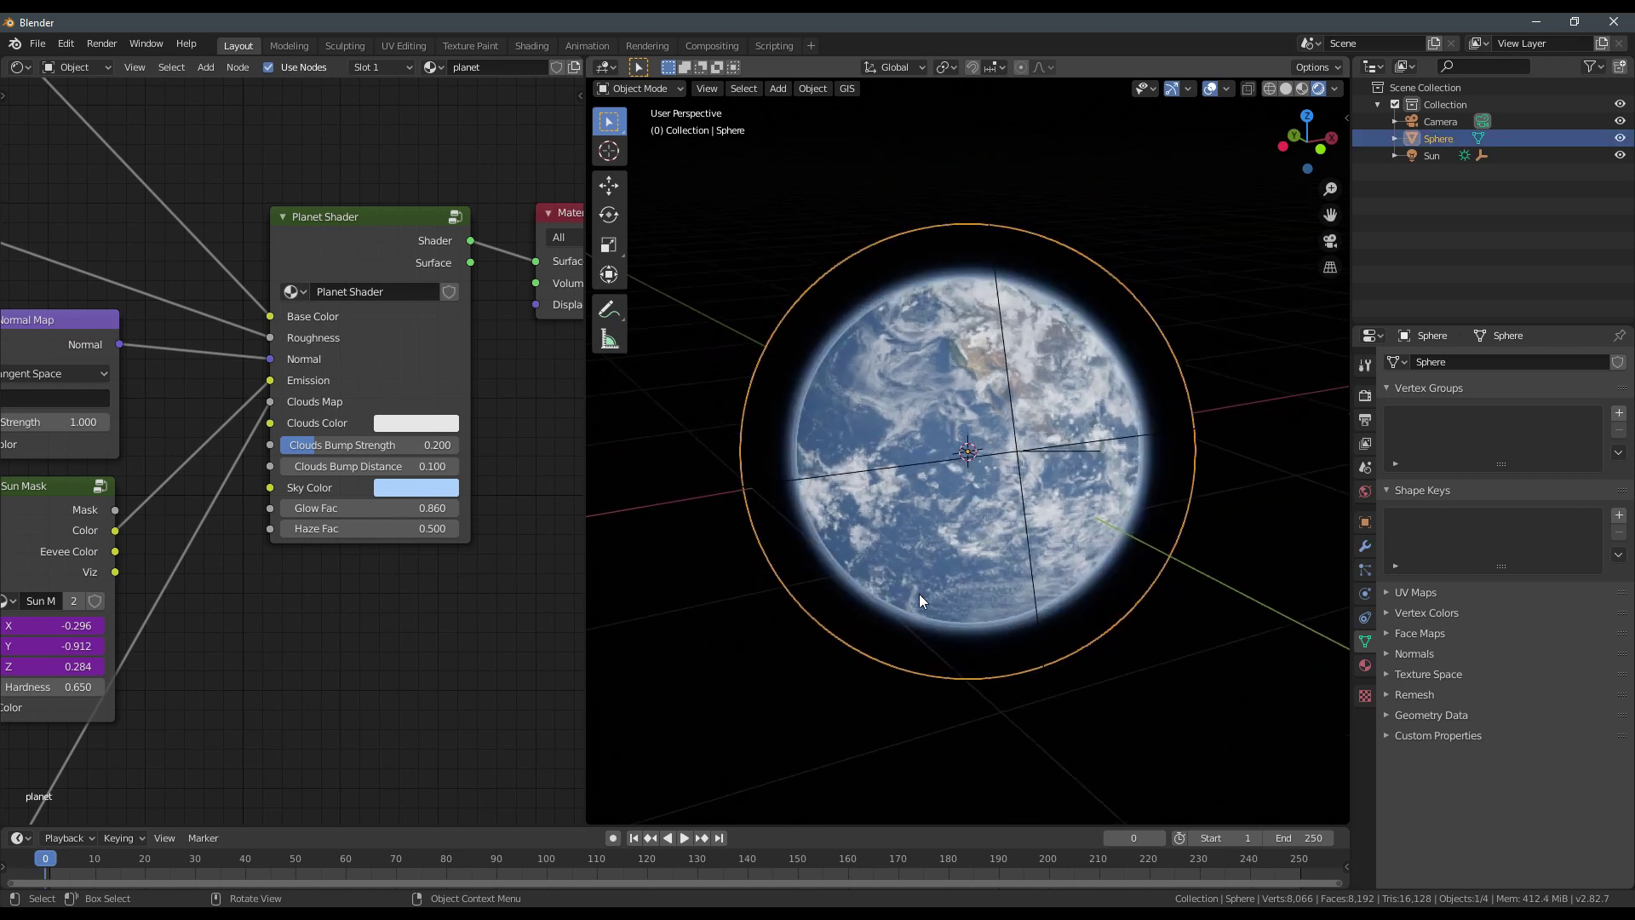
scroll(918, 594, "up", 1)
key("alt+a")
scroll(918, 594, "up", 6)
scroll(923, 585, "down", 5)
mouse_move(922, 584)
middle_mouse_down()
mouse_move(932, 575)
mouse_move(913, 615)
mouse_move(855, 615)
mouse_move(969, 597)
mouse_move(938, 594)
middle_mouse_up()
scroll(939, 594, "down", 2)
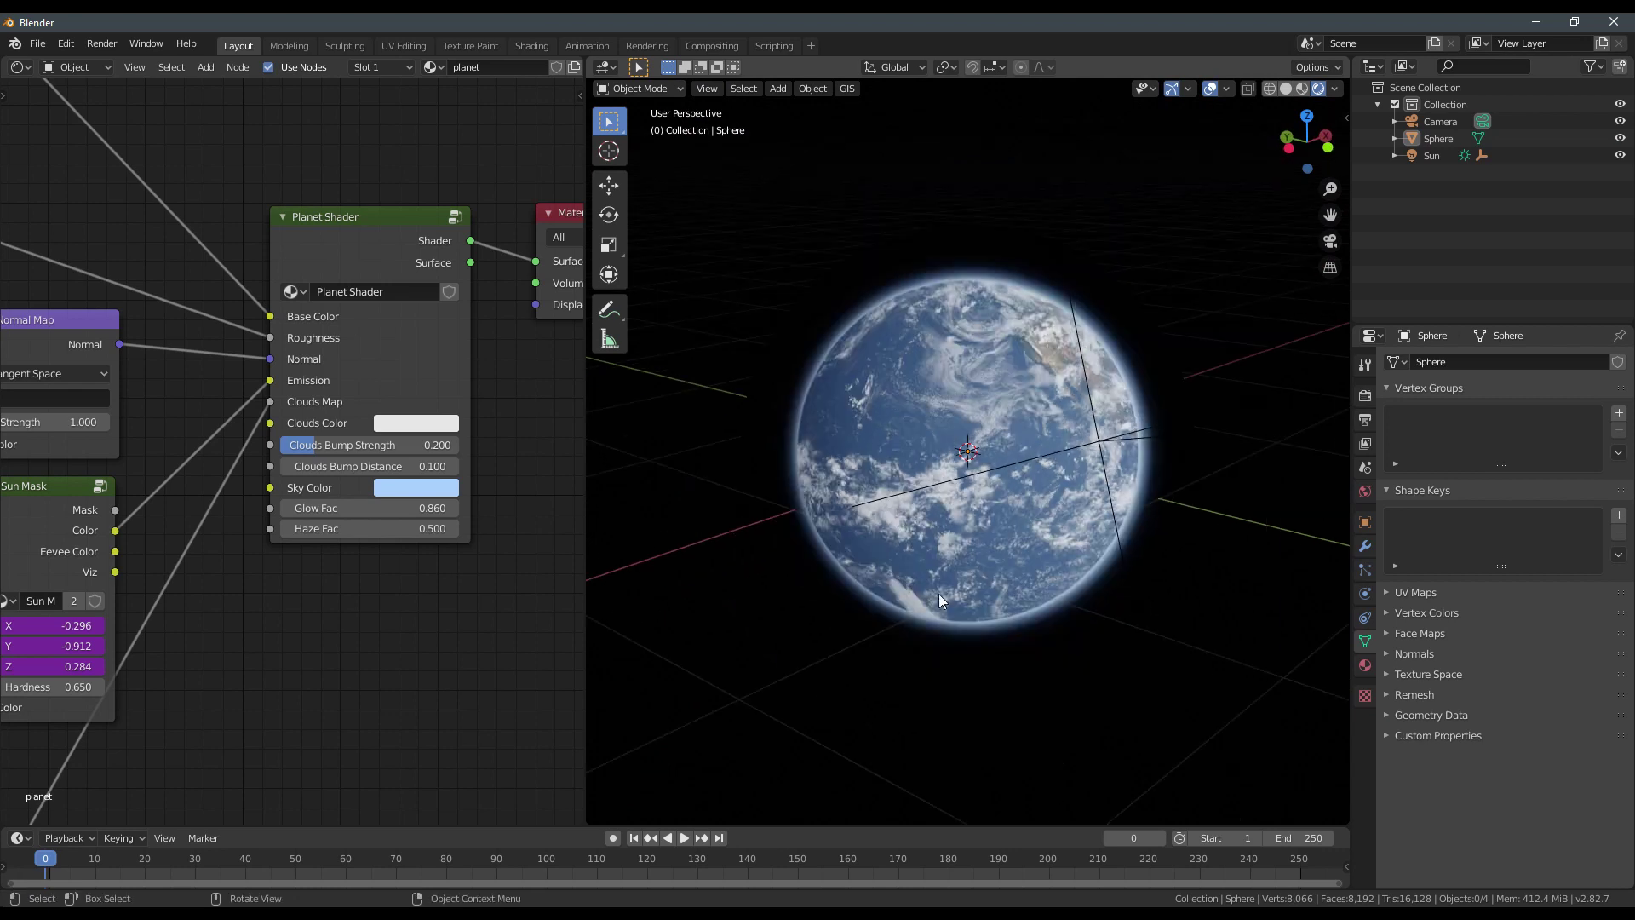
Return the Planet Shader's Glow Fac to 0.500 and check the planet's edge up close.
left_click(387, 508)
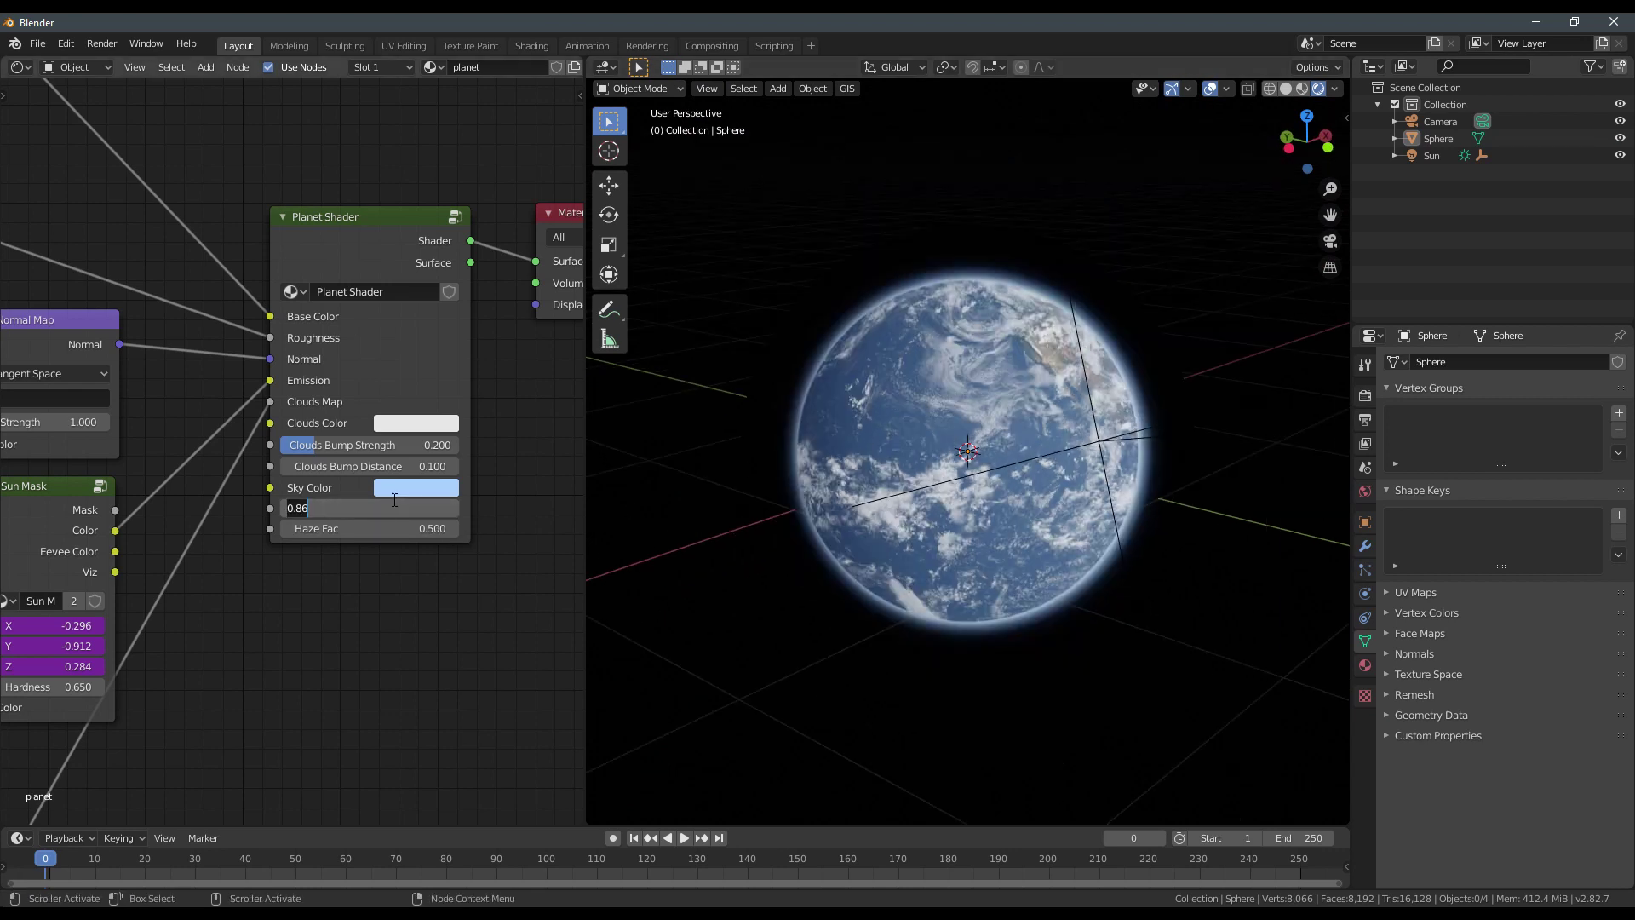
key("Escape")
scroll(952, 606, "up", 6)
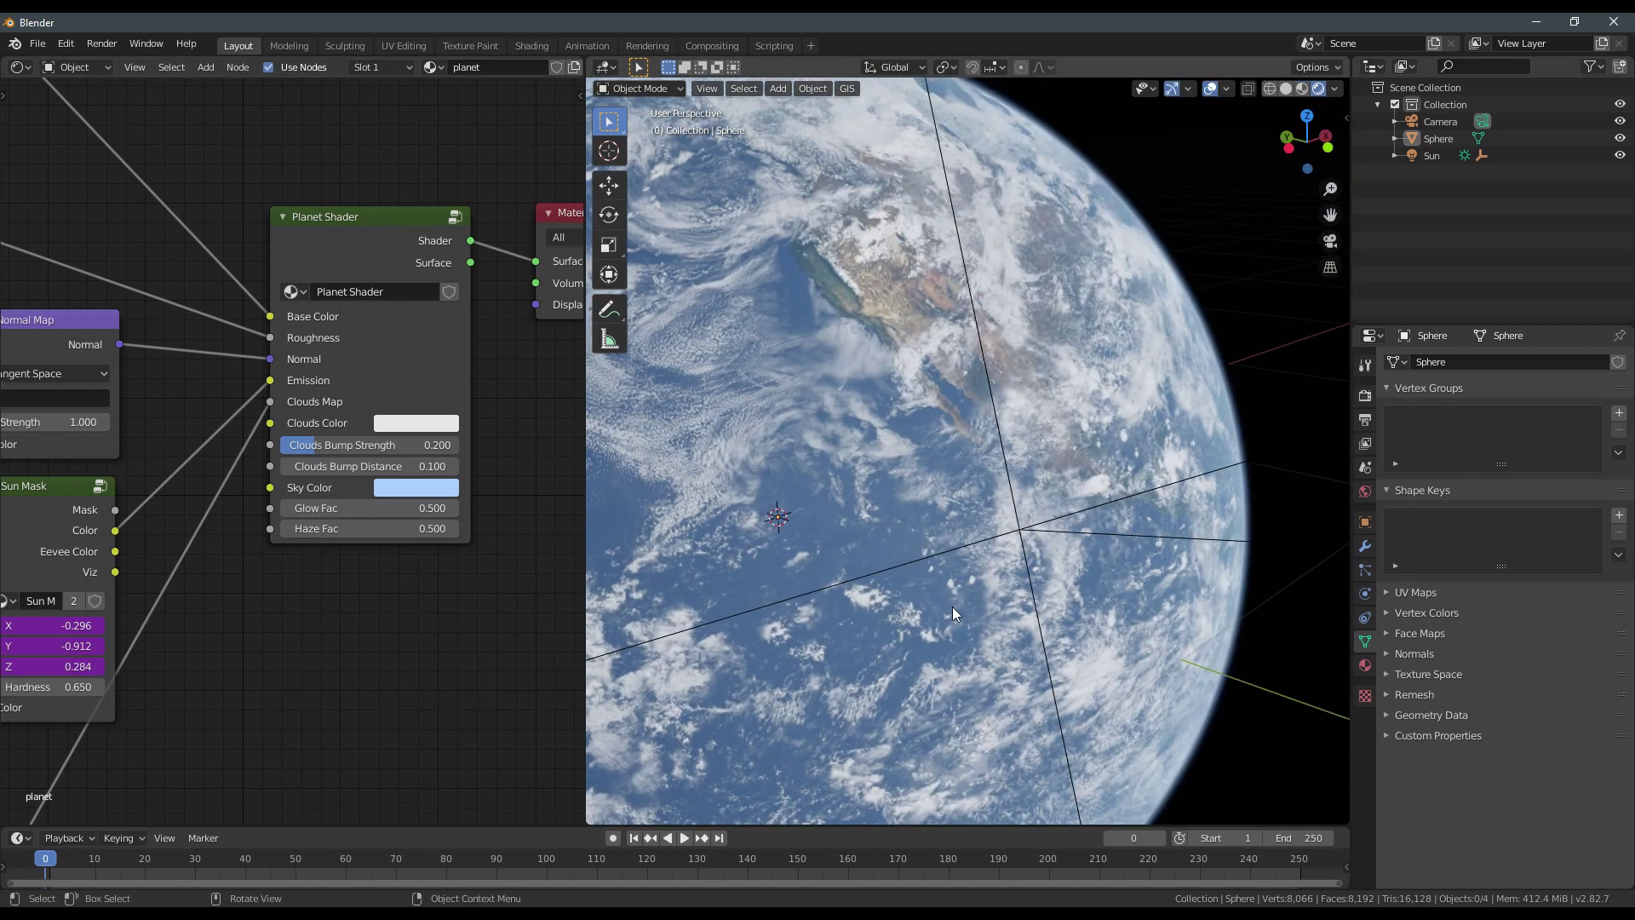
scroll(1003, 575, "down", 2)
Try Glow Fac values of 0.300 and 0.400 on the Planet Shader and inspect the planet's edge.
left_click(363, 508)
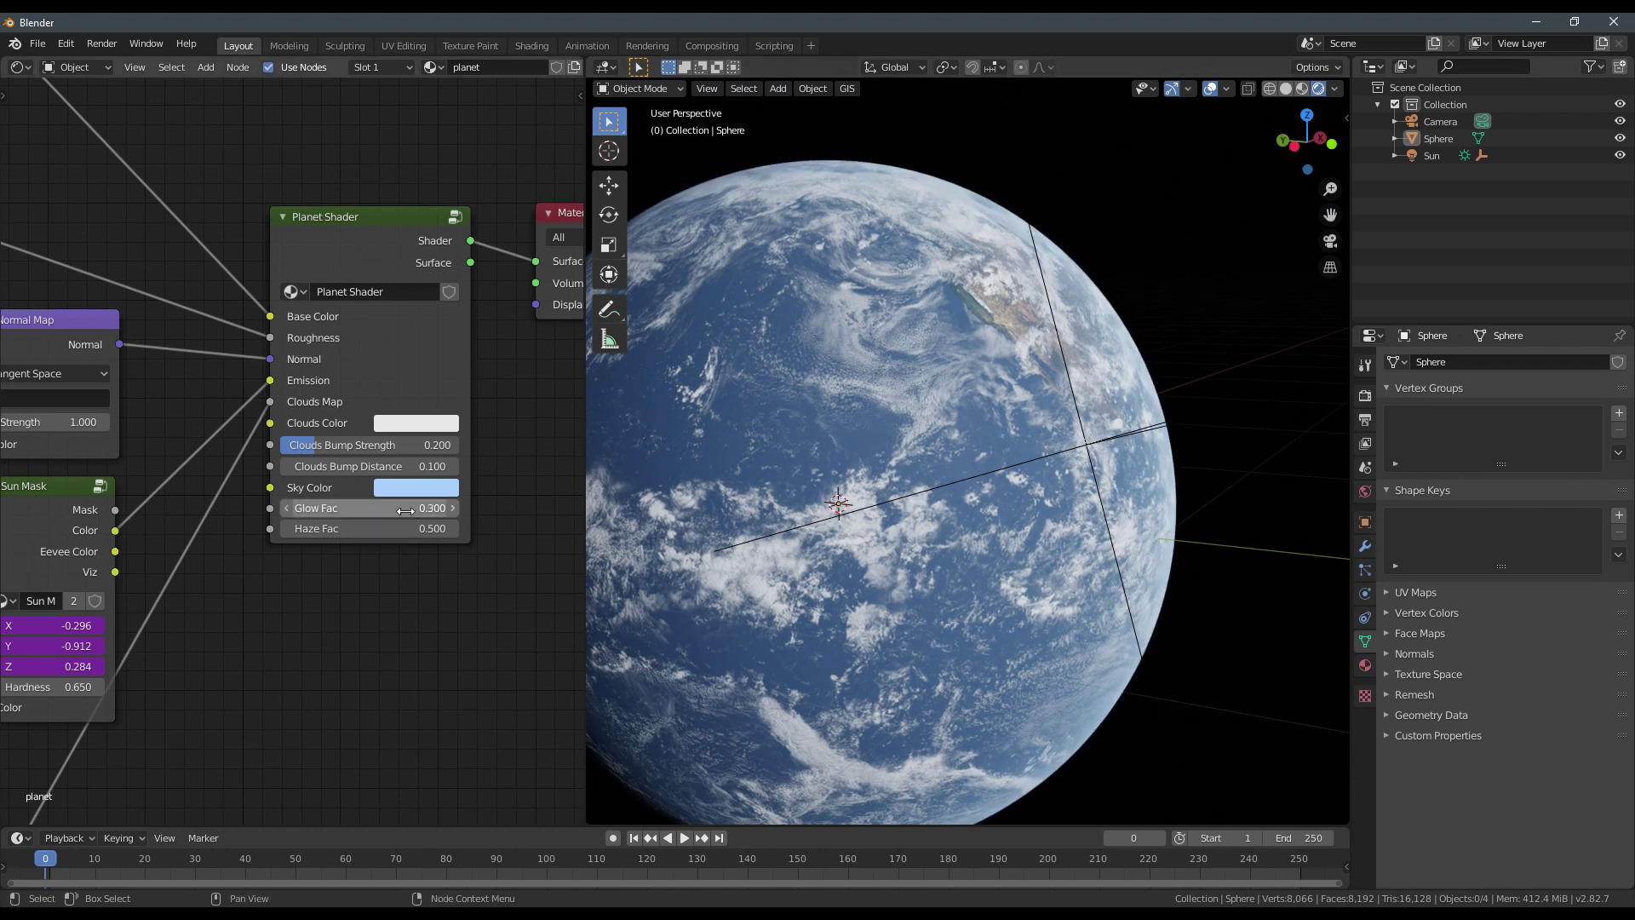
type("0.3")
key("Return")
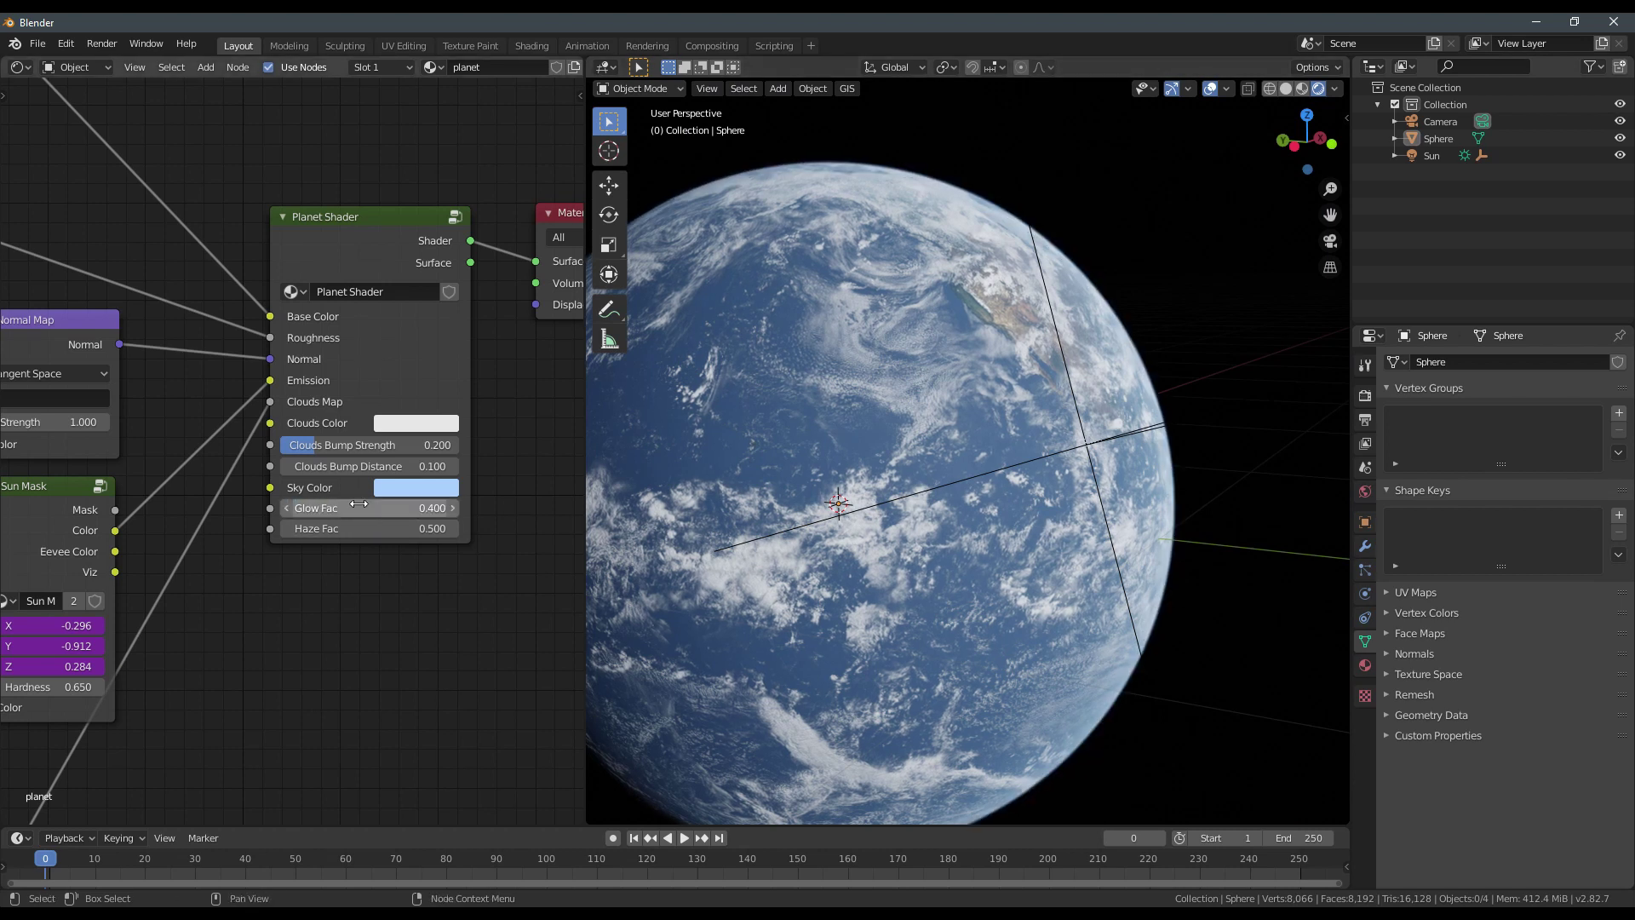
middle_click_drag(796, 315, 901, 419)
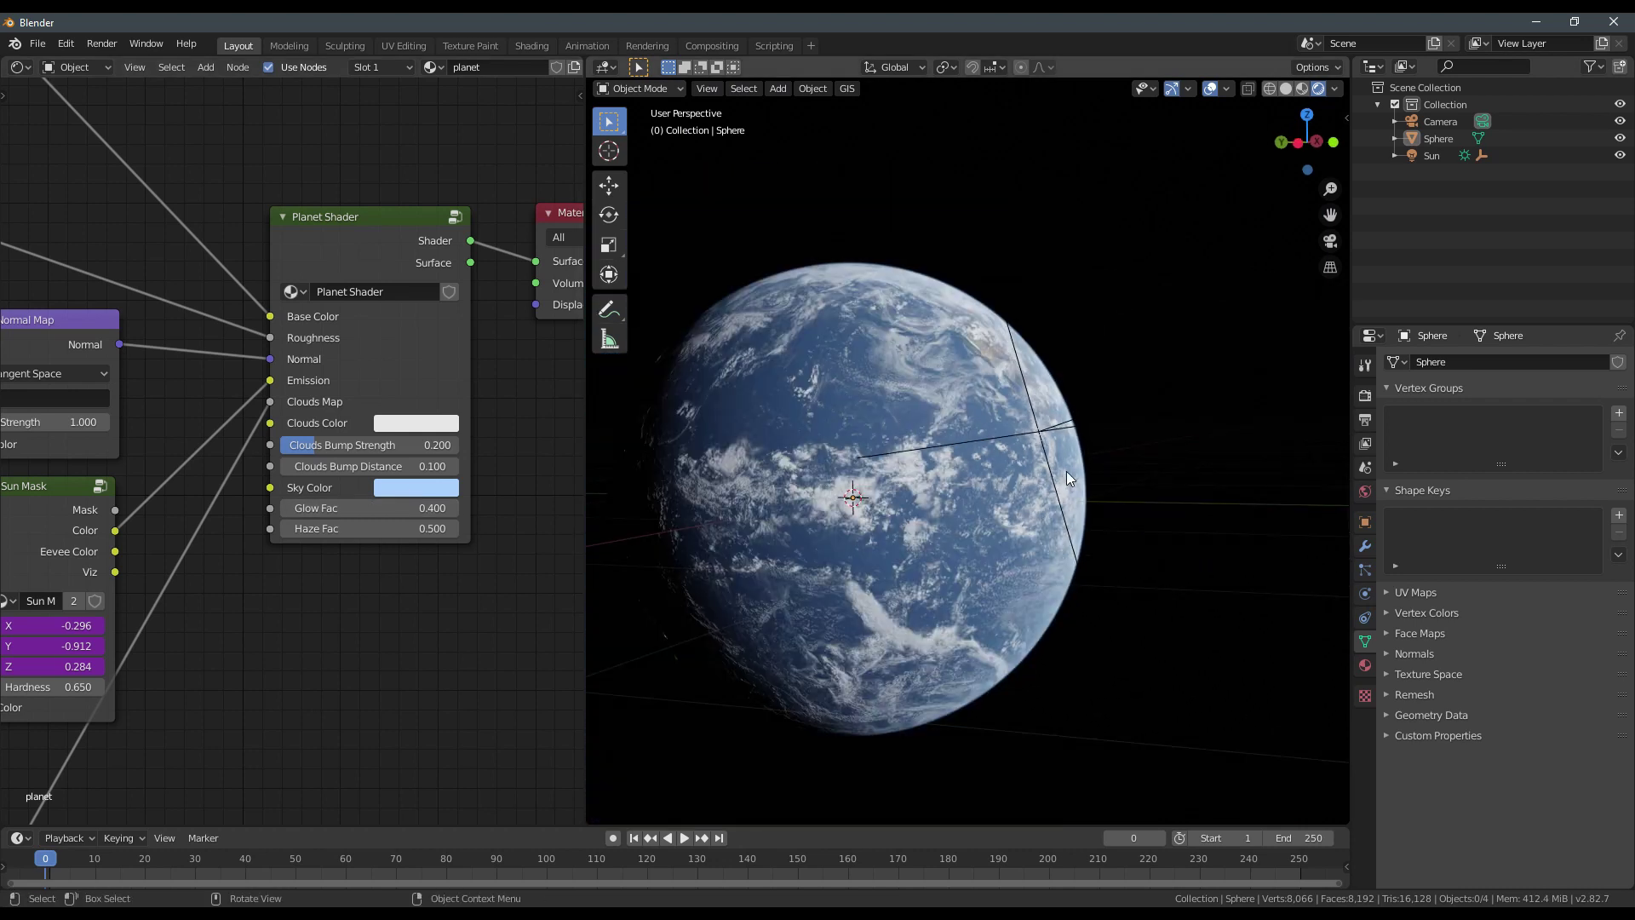
scroll(1071, 474, "up", 3)
scroll(1071, 467, "down", 3)
scroll(1072, 457, "up", 1)
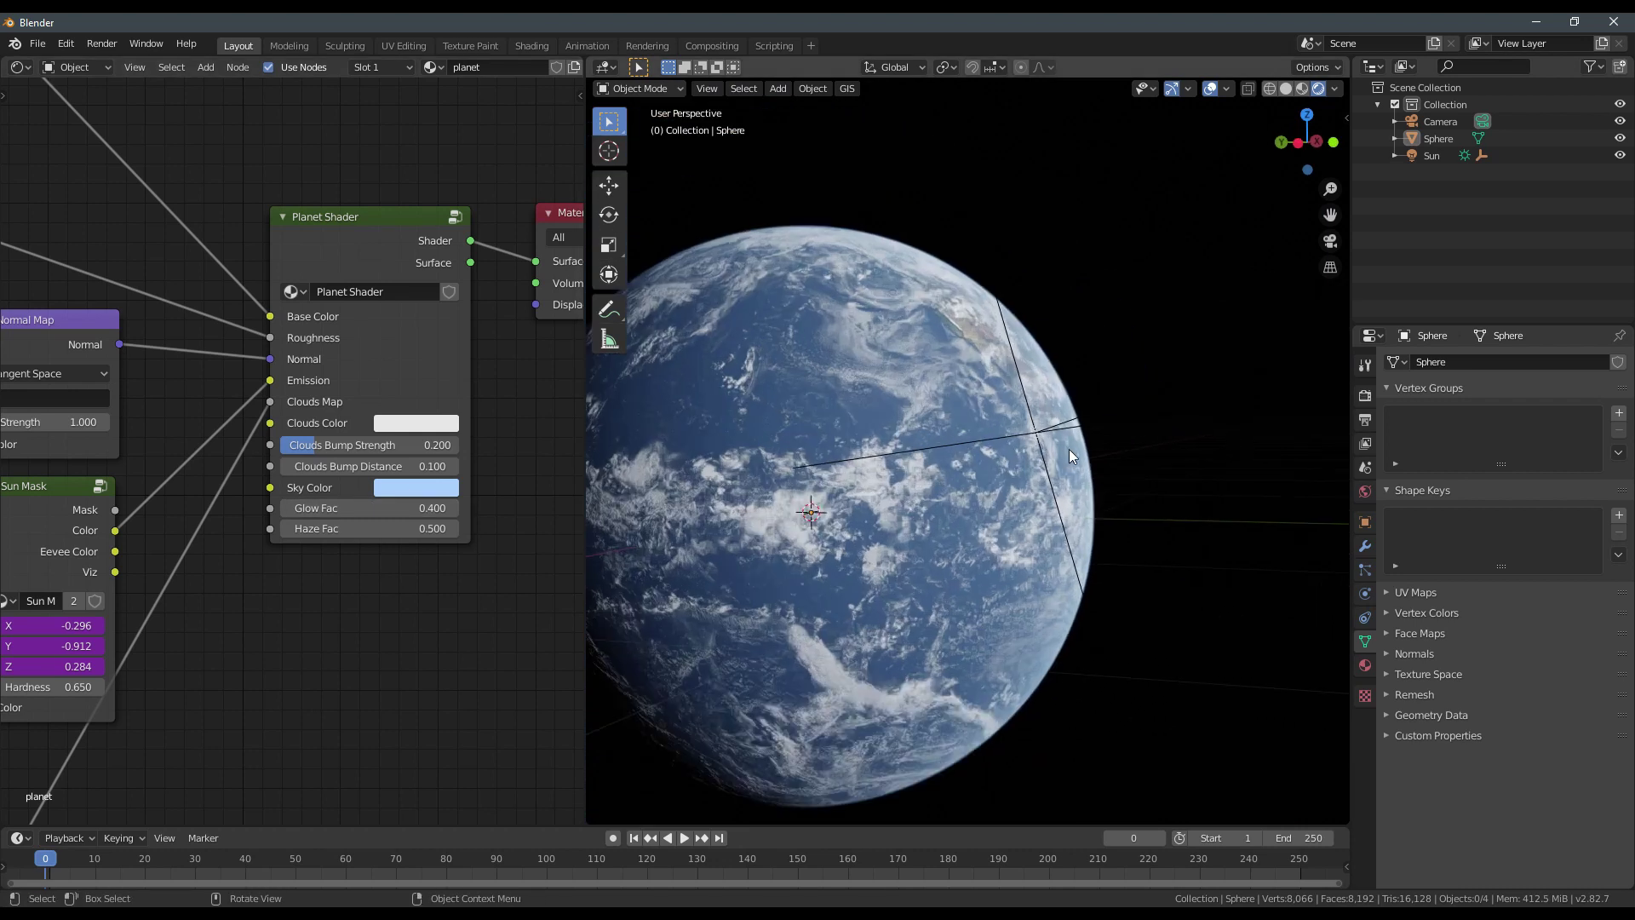
scroll(1039, 469, "up", 2)
middle_click_drag(1009, 487, 651, 533)
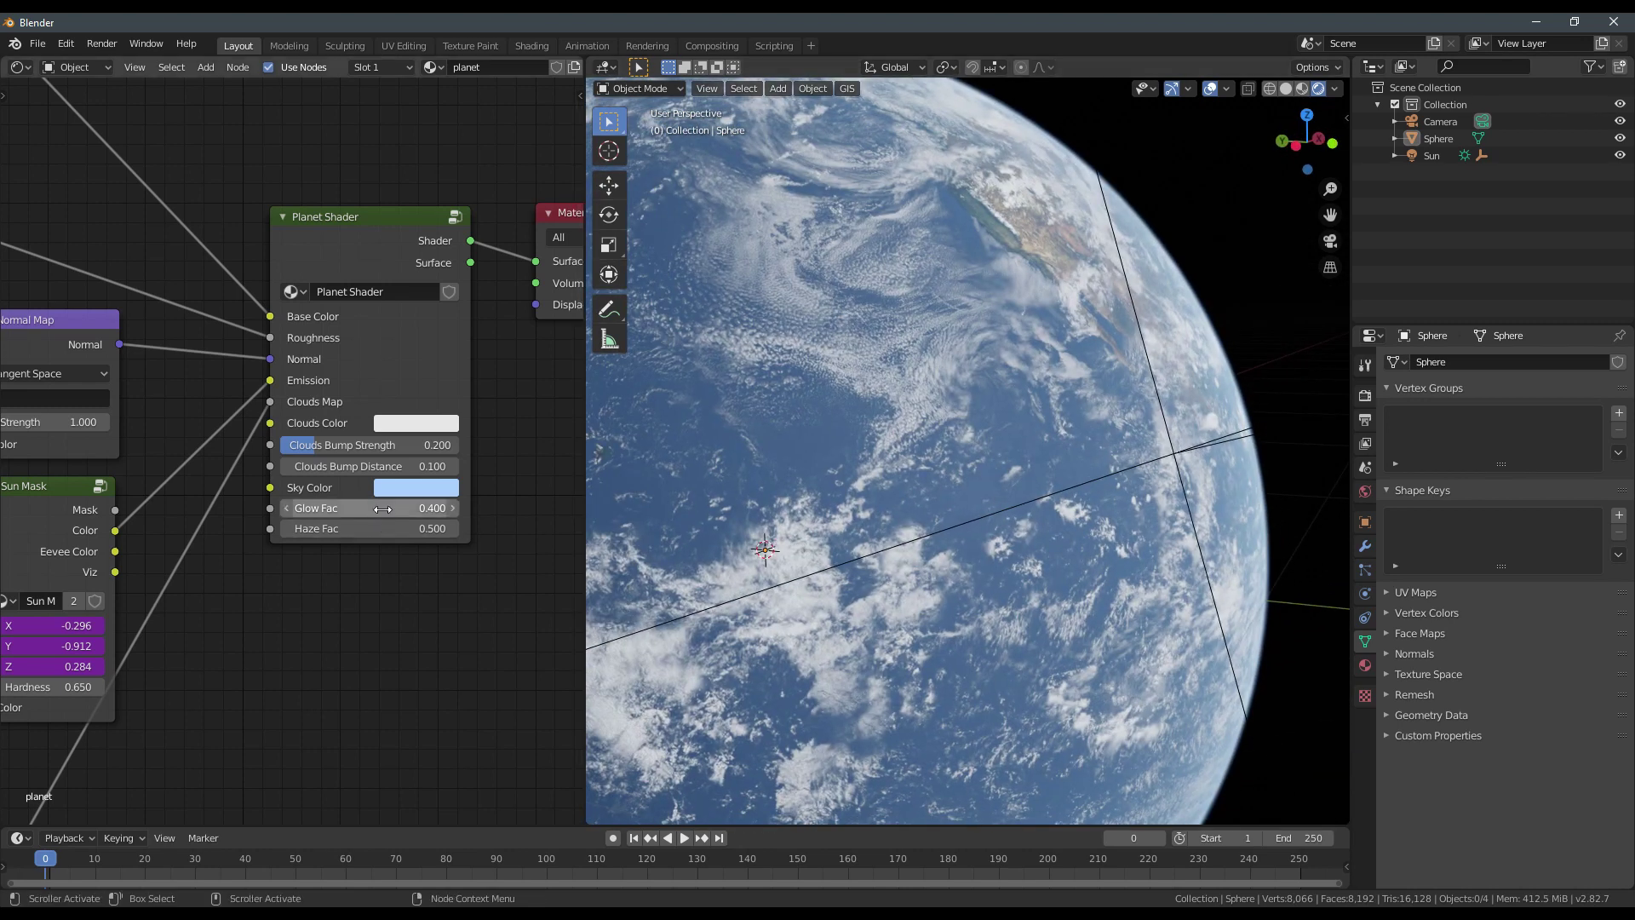
Try a Glow Fac of 0.900, hiding the viewport overlays to inspect the halo and turning them back on.
left_click_drag(383, 508, 511, 509)
middle_click_drag(975, 553, 918, 472)
scroll(942, 560, "down", 8)
left_click(1210, 94)
scroll(995, 427, "up", 8)
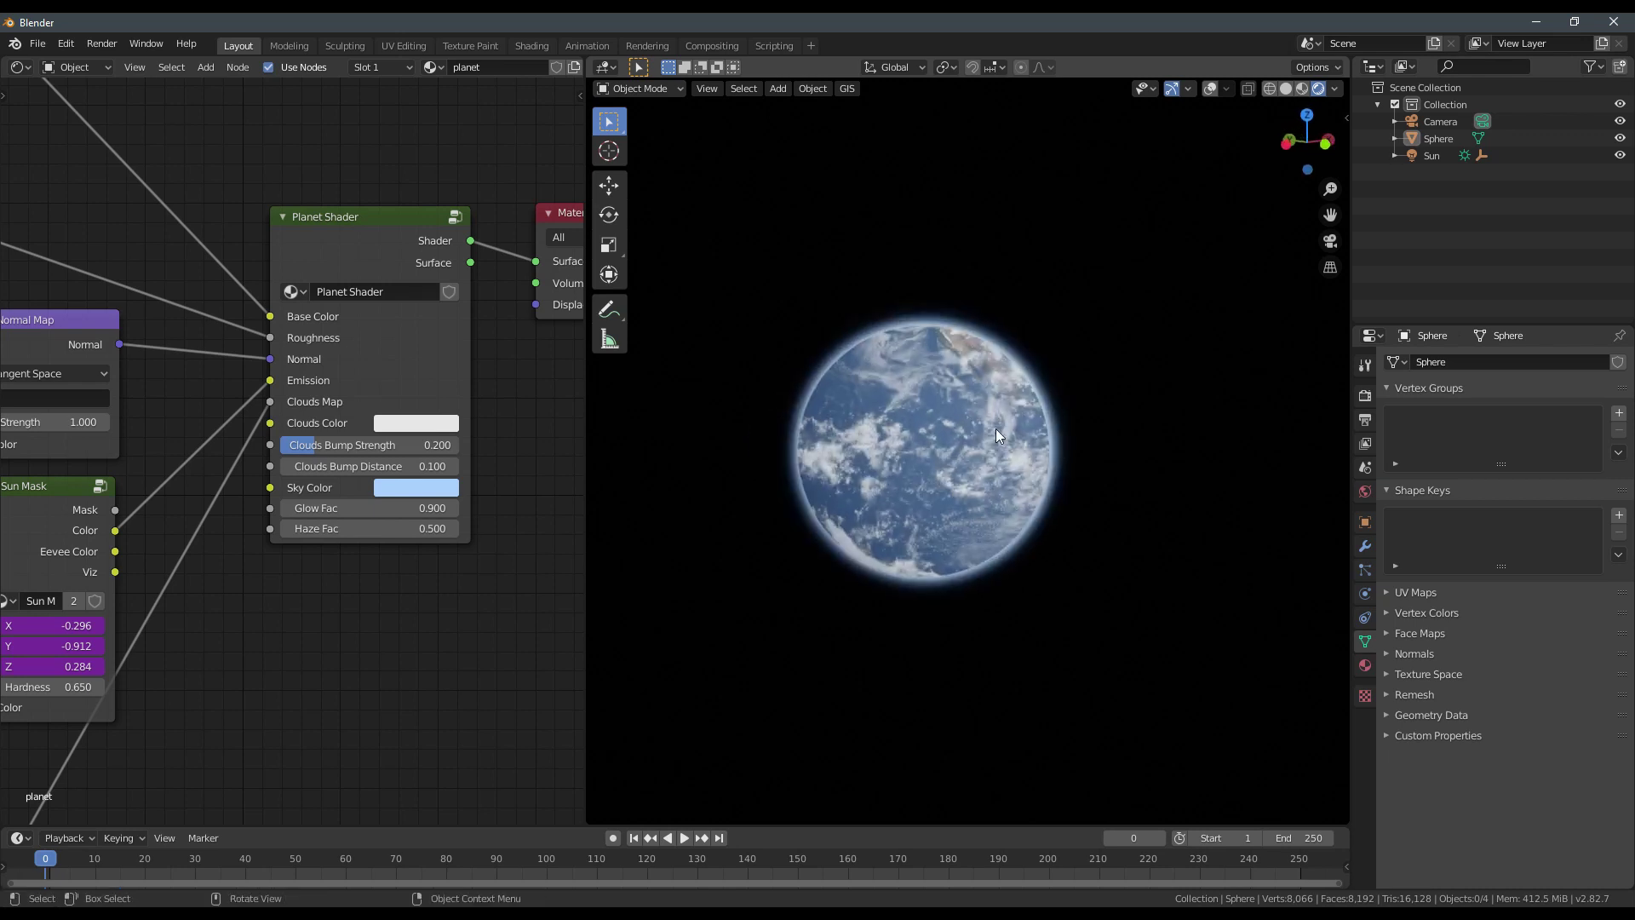
left_click(1209, 88)
middle_click_drag(1107, 341, 1031, 497)
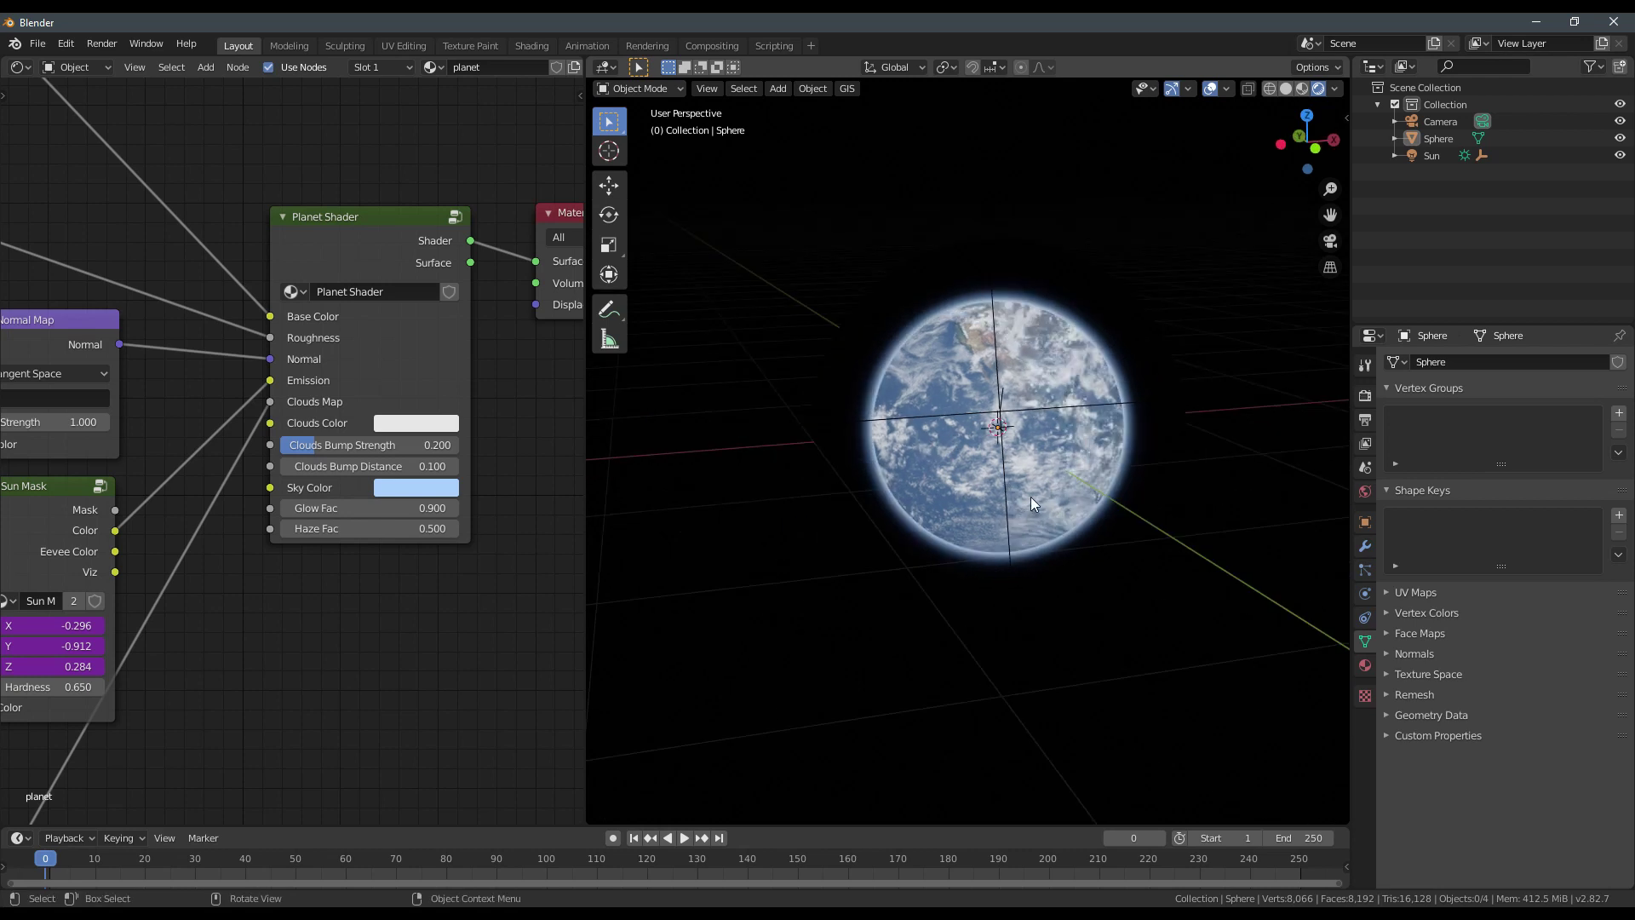
Reset the Planet Shader's Glow Fac to 0.500 and view the planet from its day side toward the night side.
left_click(370, 509)
key("Escape")
scroll(747, 477, "up", 3)
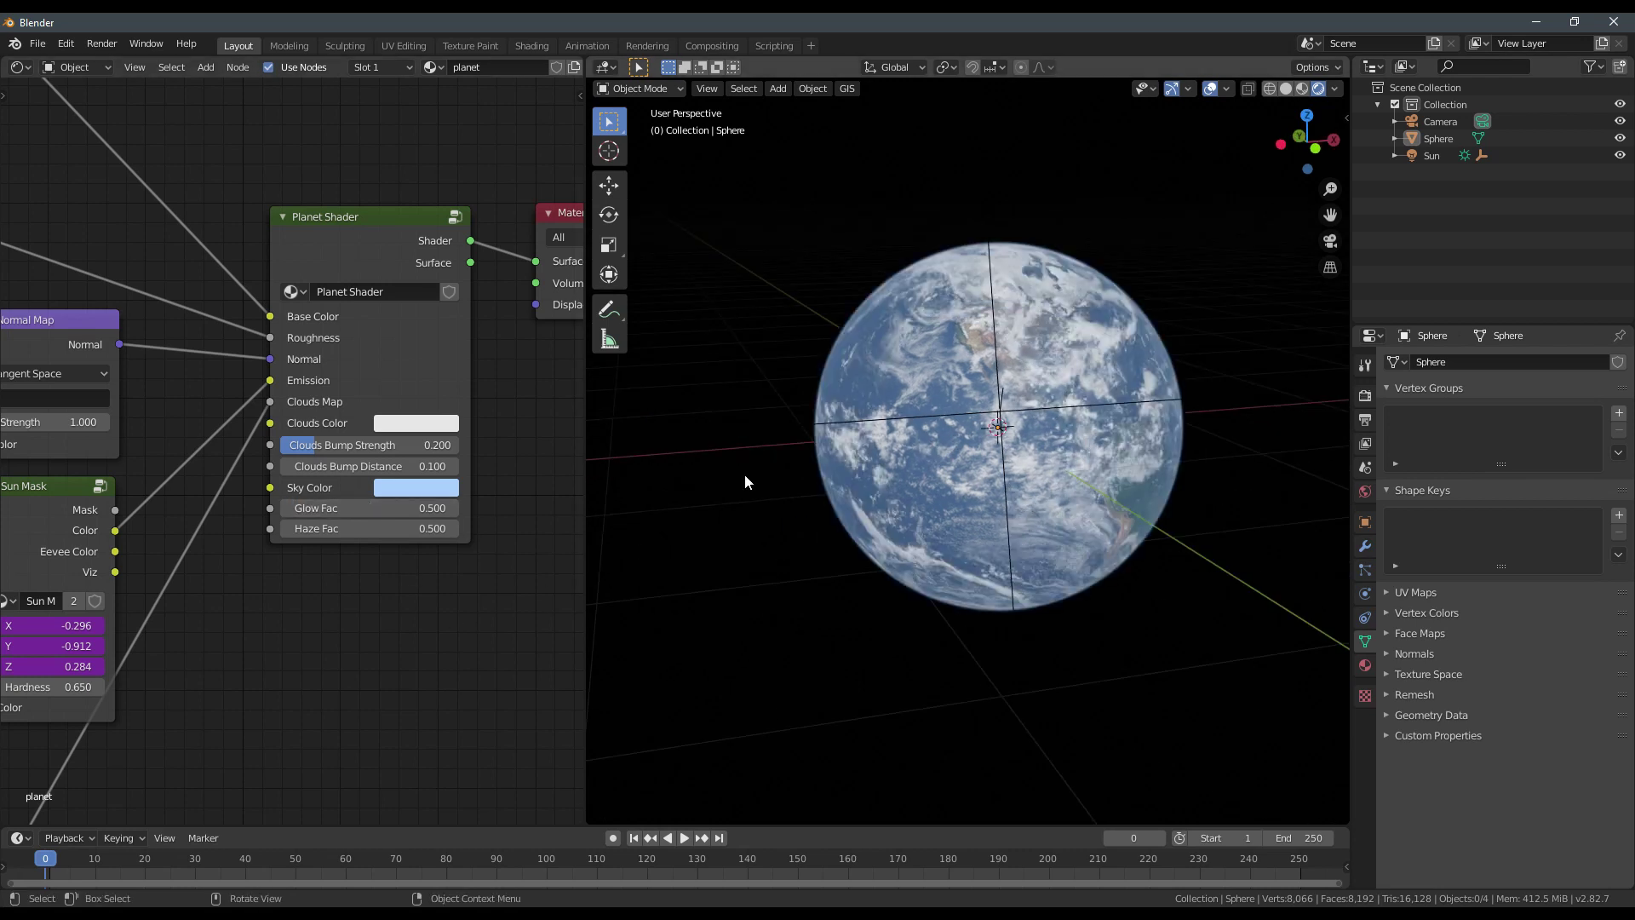
left_click(1060, 477)
scroll(1047, 479, "up", 3)
middle_click_drag(1041, 482, 948, 487)
key("alt+a")
middle_click_drag(824, 509, 1022, 511)
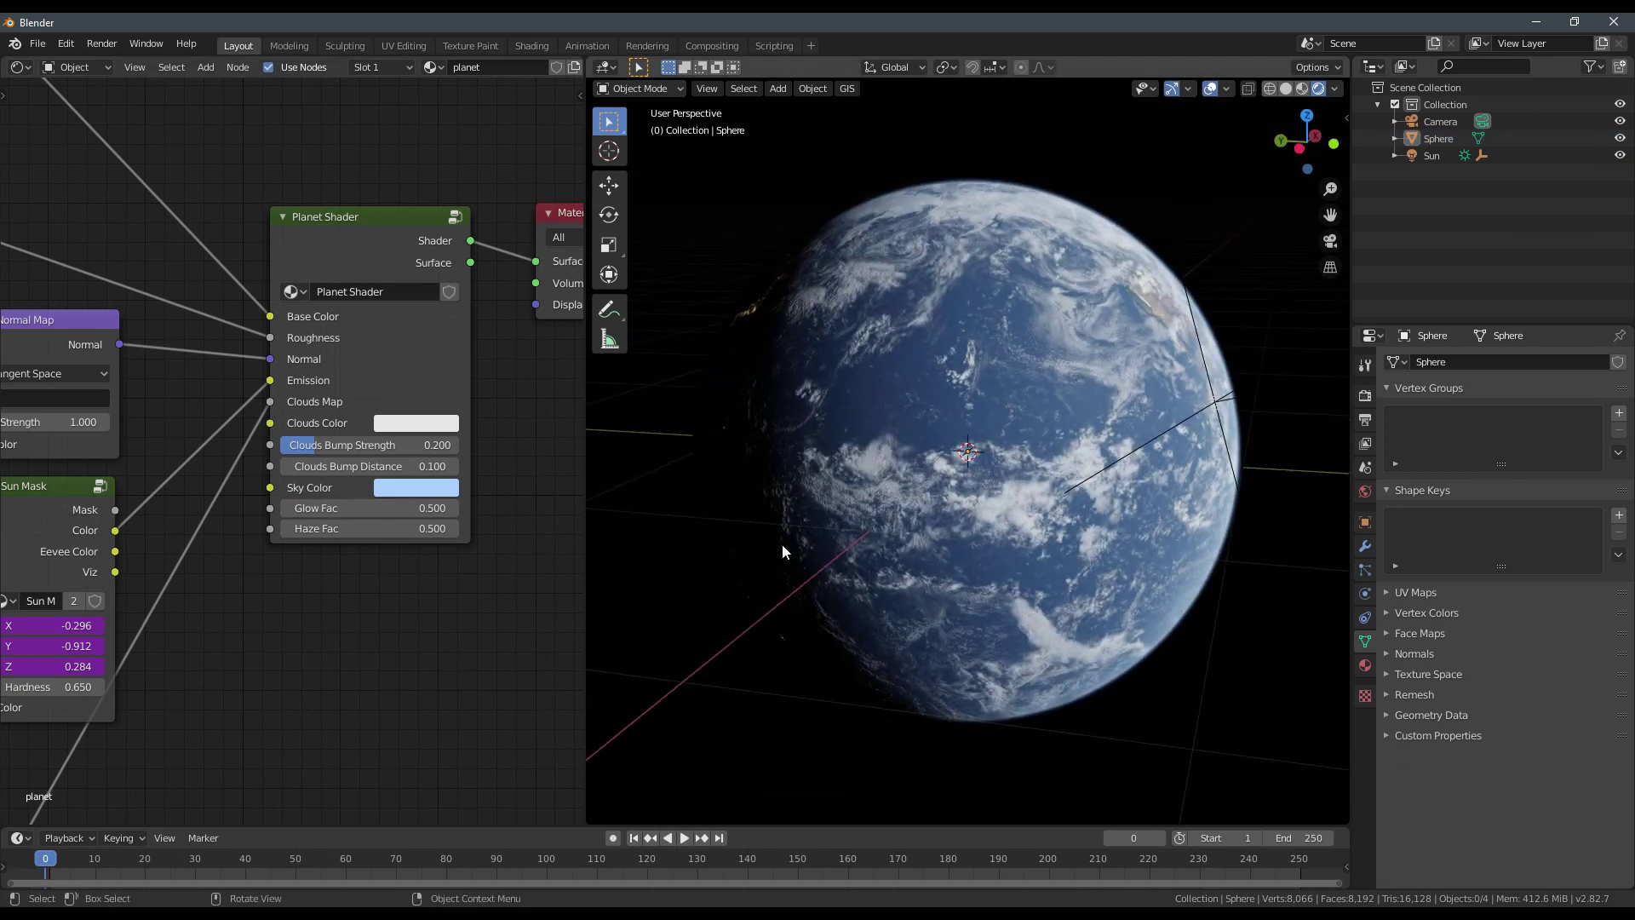
Reduce the haze on the planet by setting the Planet Shader's Haze Fac to 0.350.
scroll(378, 522, "up", 2)
left_click_drag(377, 519, 347, 541)
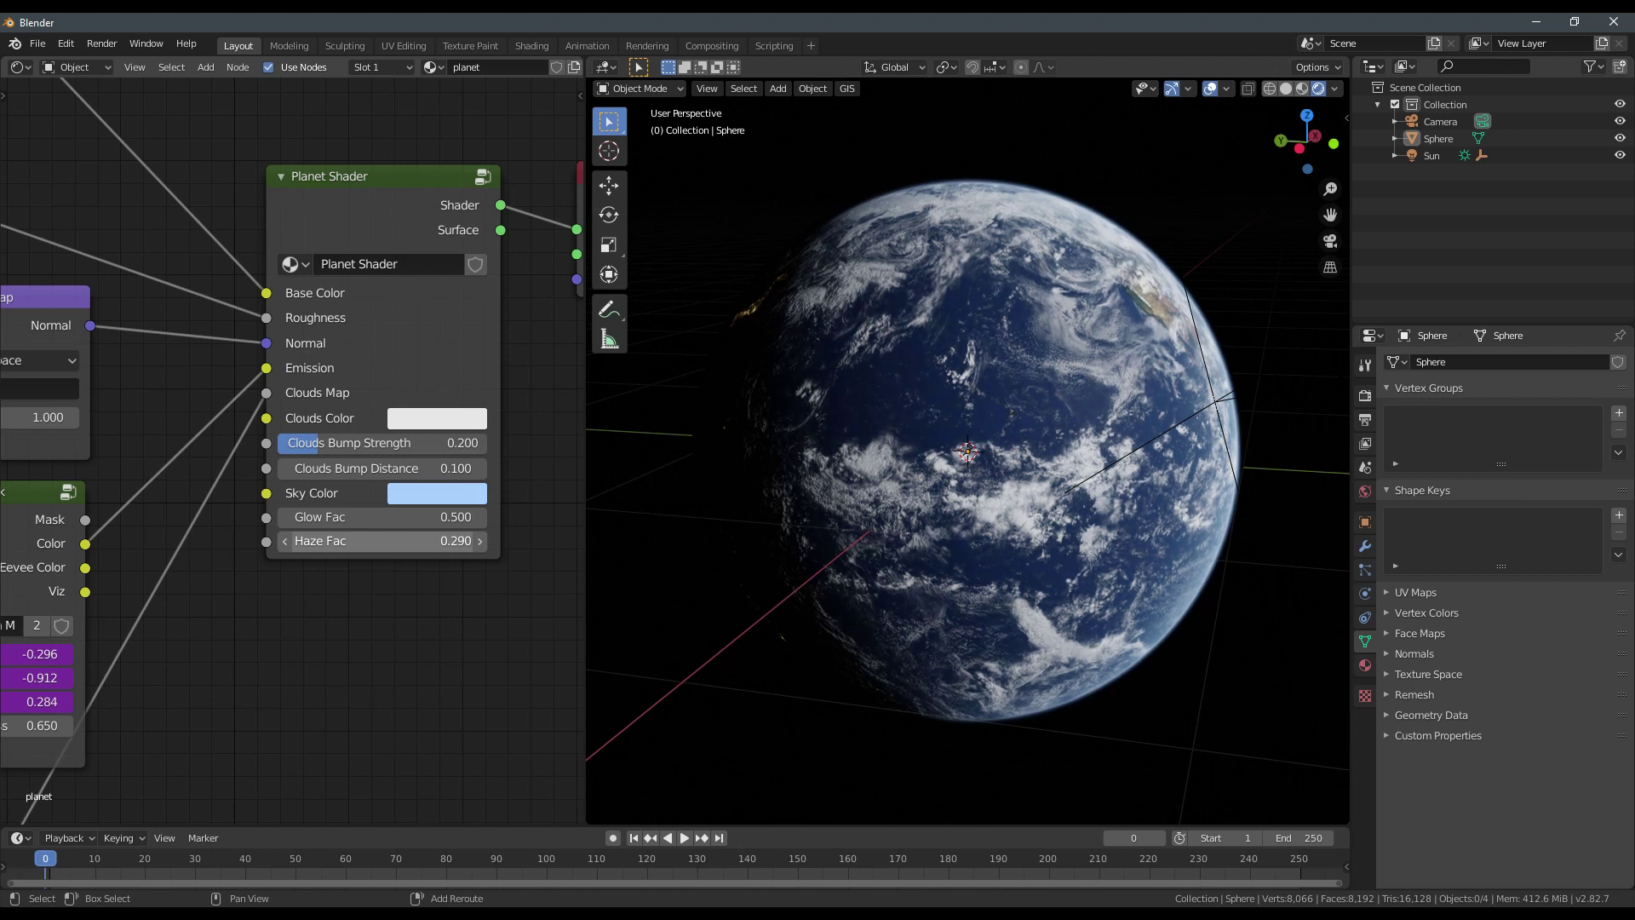
left_click(465, 540)
type(".")
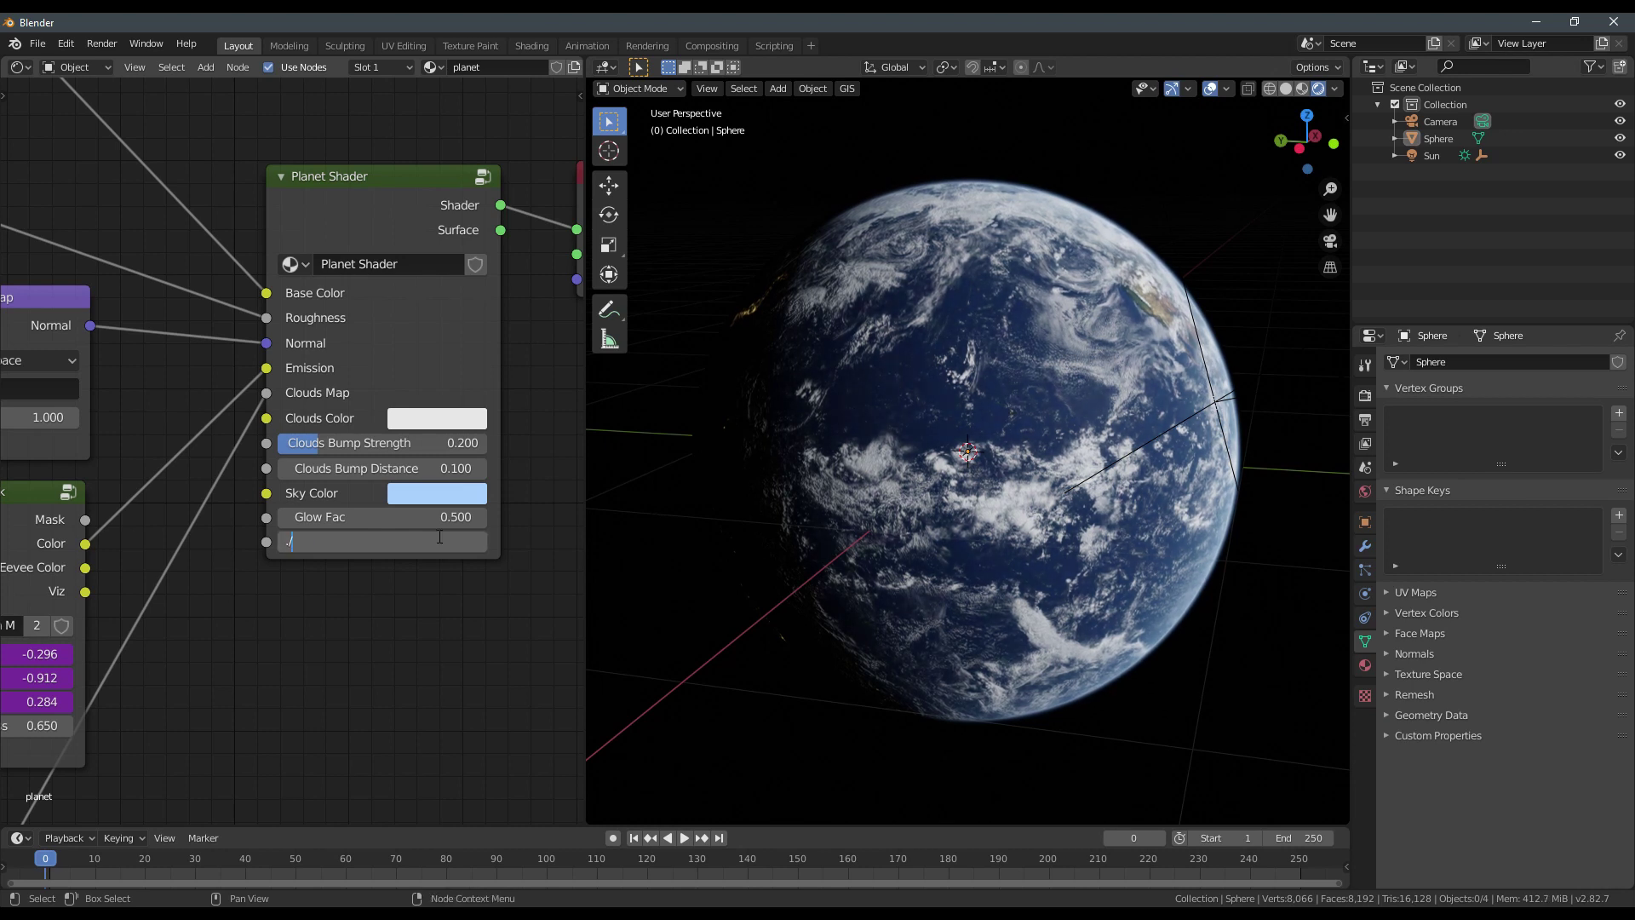
type("35")
key("Return")
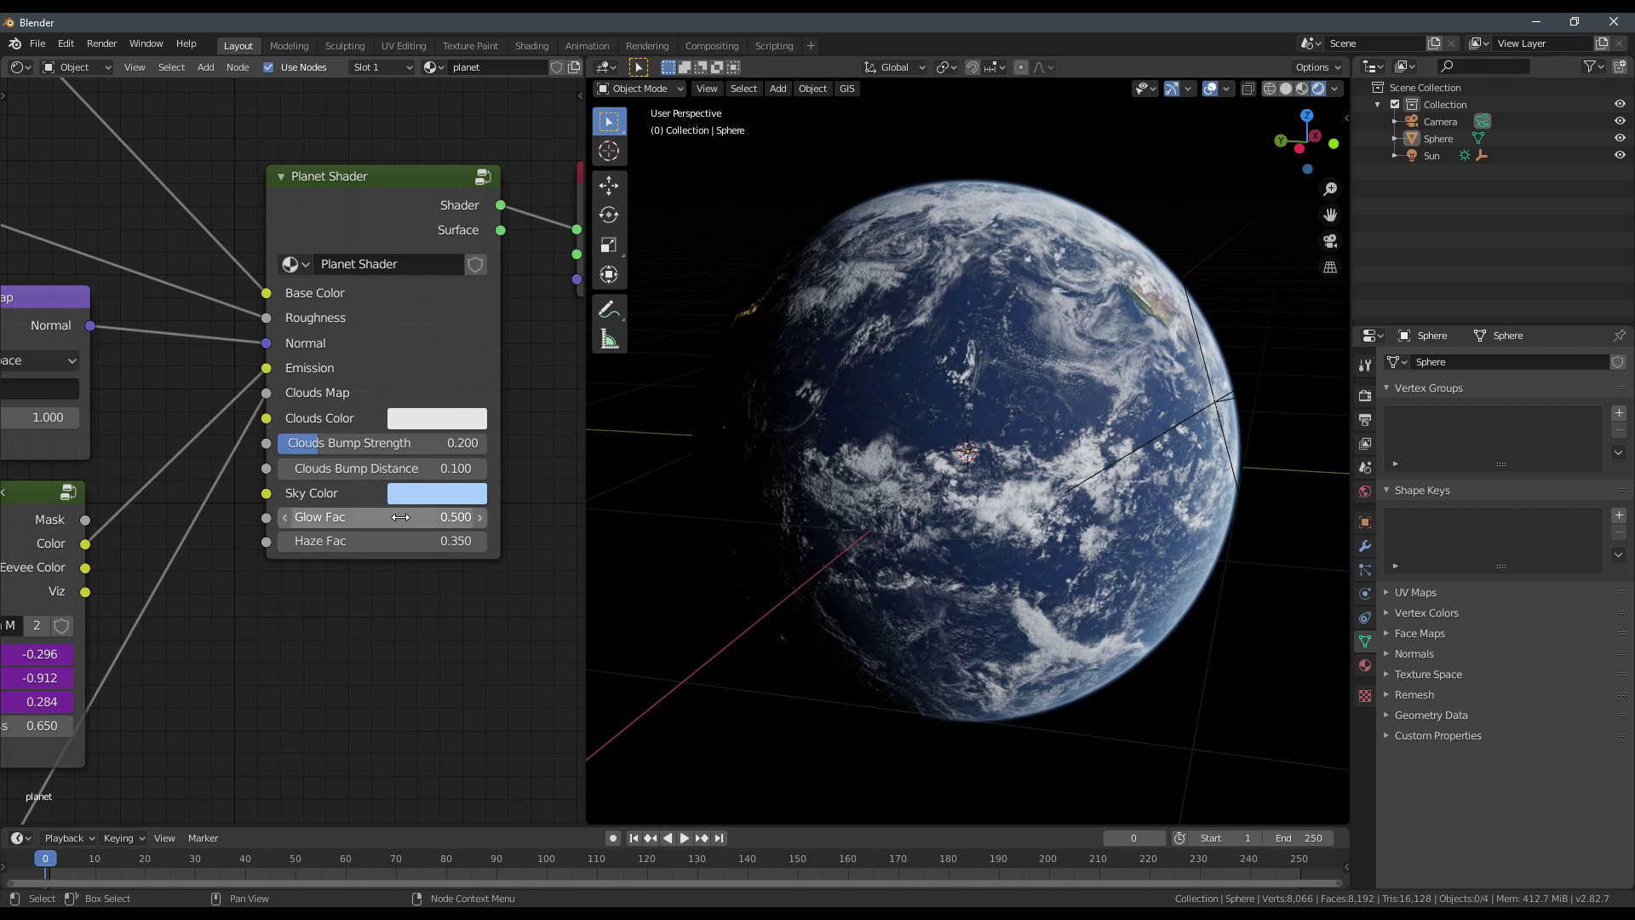
Set the Planet Shader's Glow Fac to 0.400 and check the planet from its day side.
left_click(402, 517)
type(".4")
key("Return")
left_click_drag(979, 526, 1126, 537, "alt")
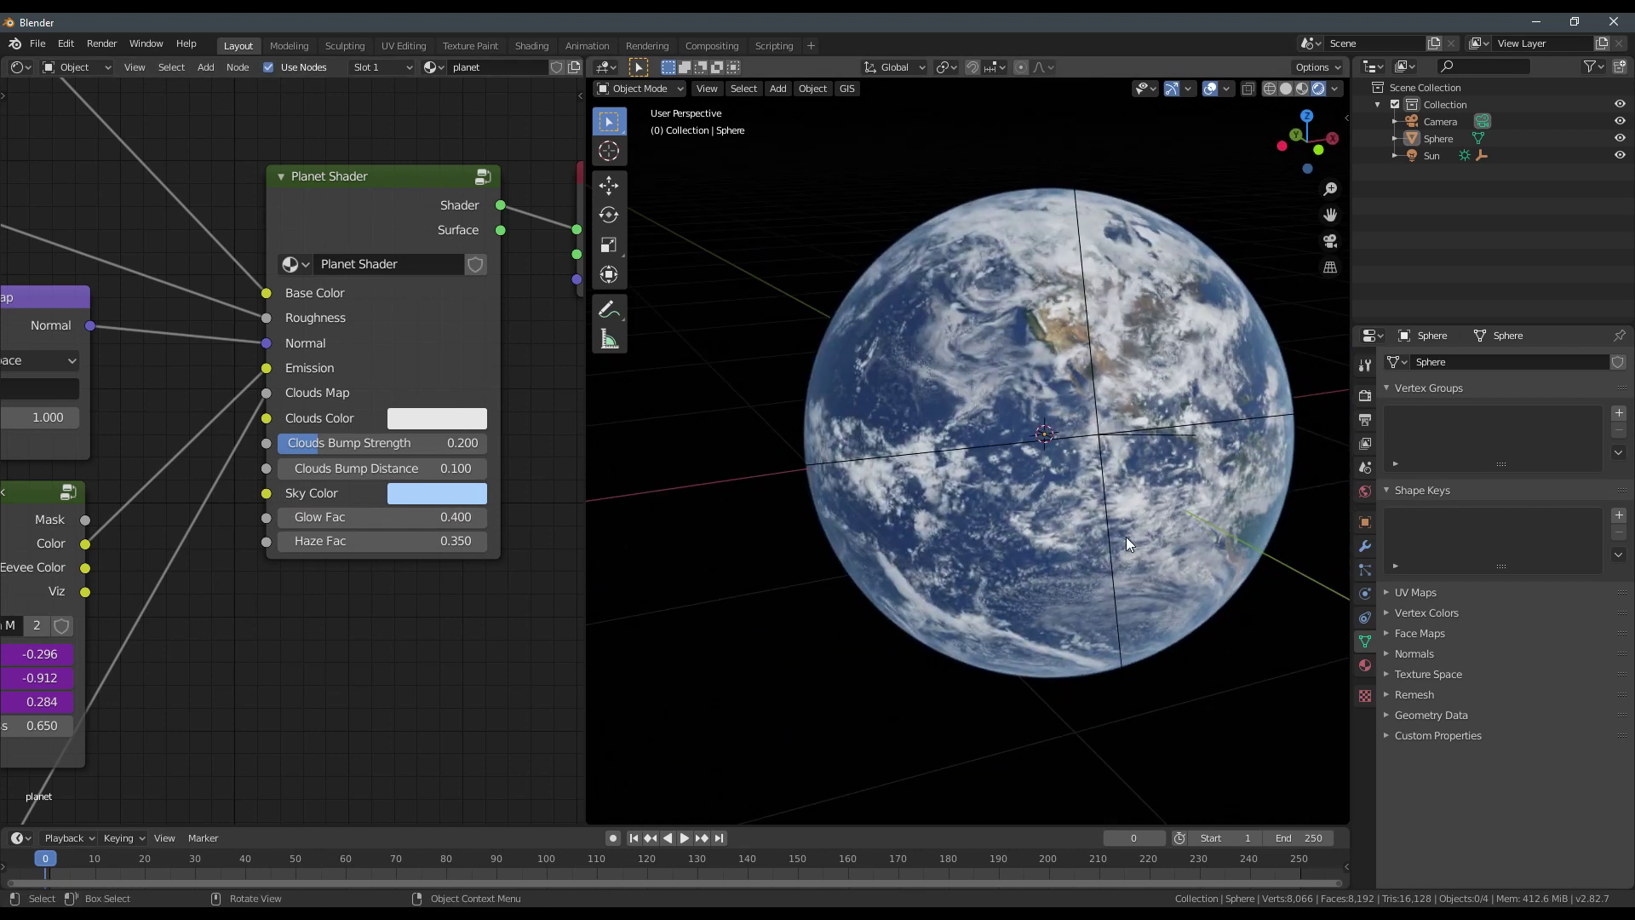
scroll(1022, 537, "down", 2)
left_click_drag(912, 535, 950, 511, "alt")
Hide the viewport overlays and inspect the planet's surface and atmosphere from close up and farther away.
left_click(1213, 89)
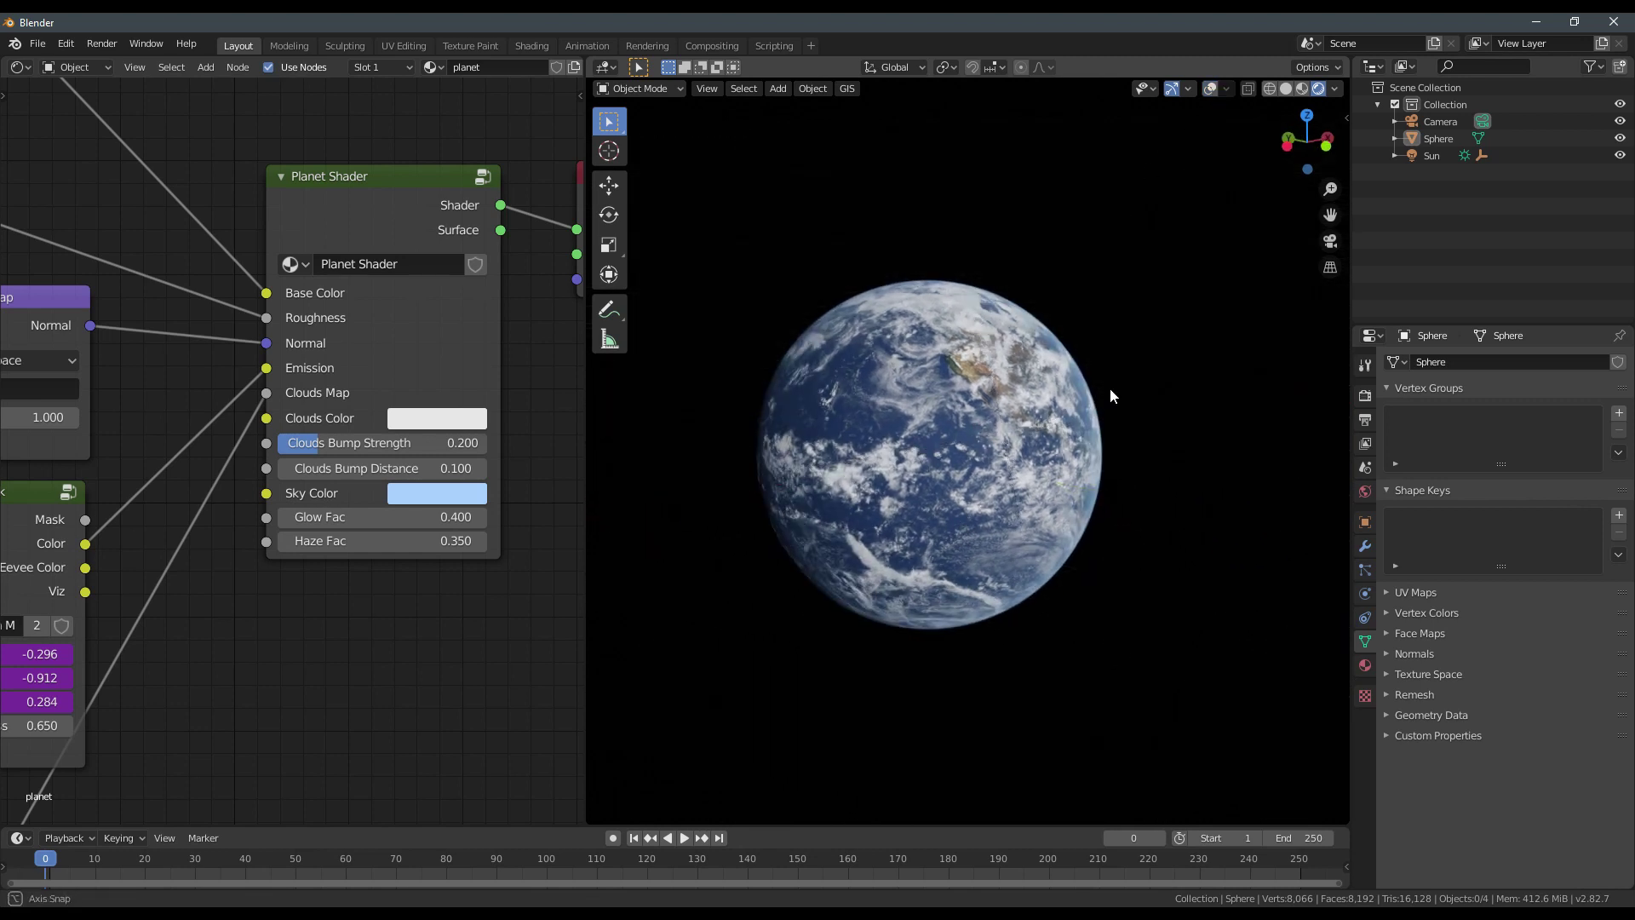
left_click_drag(1111, 392, 951, 404, "alt")
scroll(1051, 397, "up", 3)
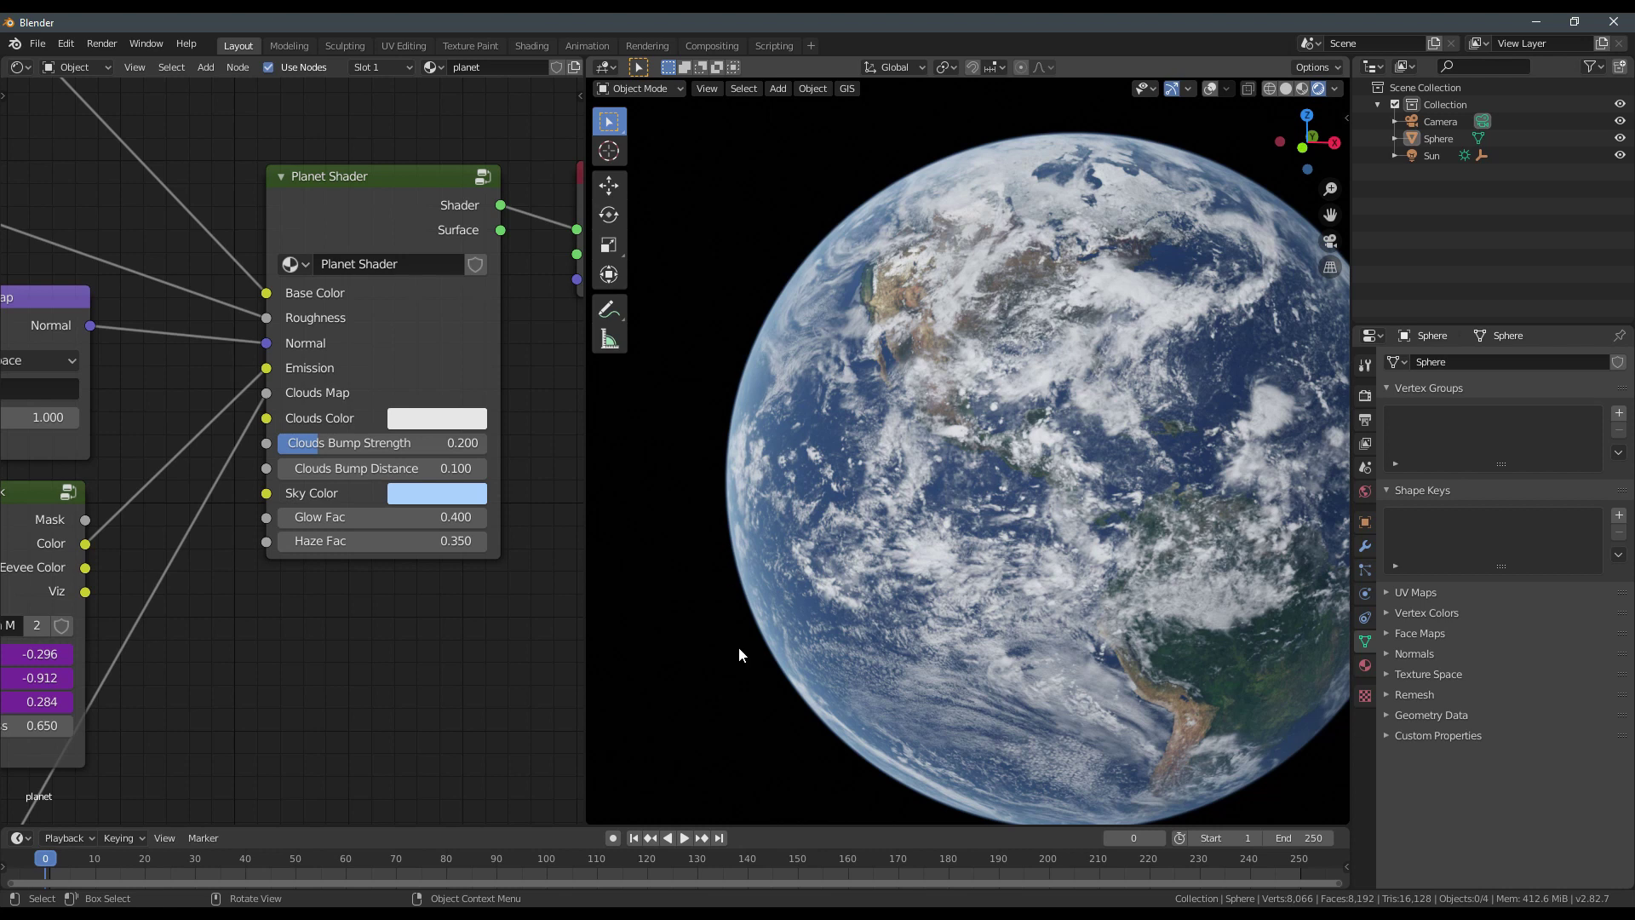
scroll(743, 401, "down", 2)
middle_click_drag(909, 475, 846, 435)
middle_click_drag(1013, 487, 1356, 411)
Show the planet's material properties and view the planet from its day side around to the night side.
left_click(1365, 665)
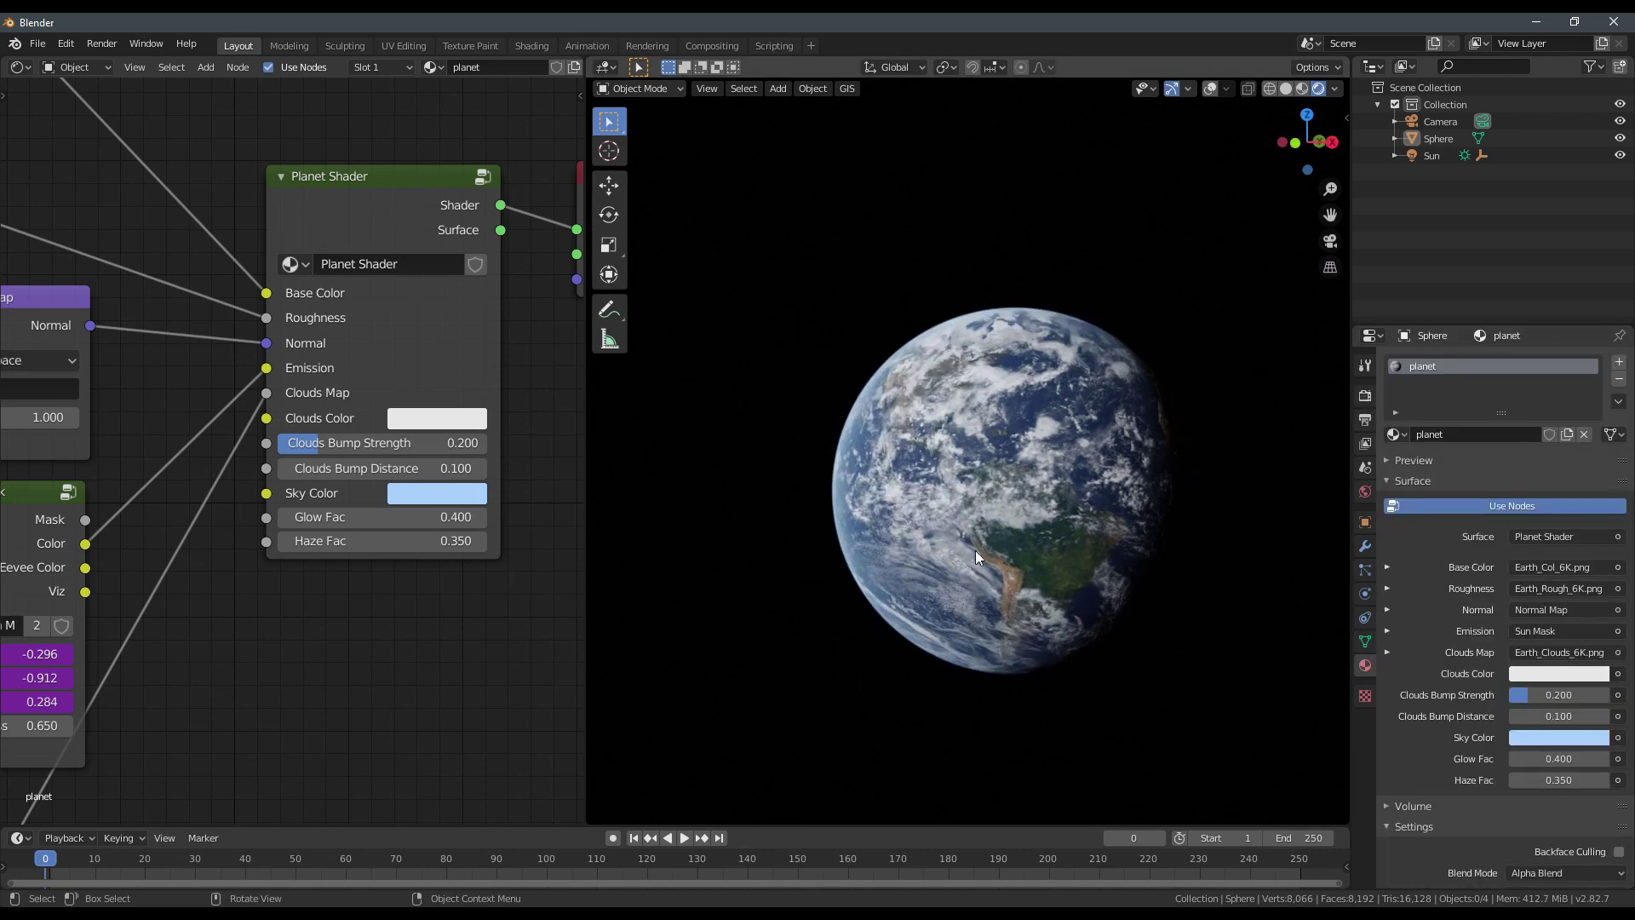
middle_click_drag(974, 550, 1238, 616)
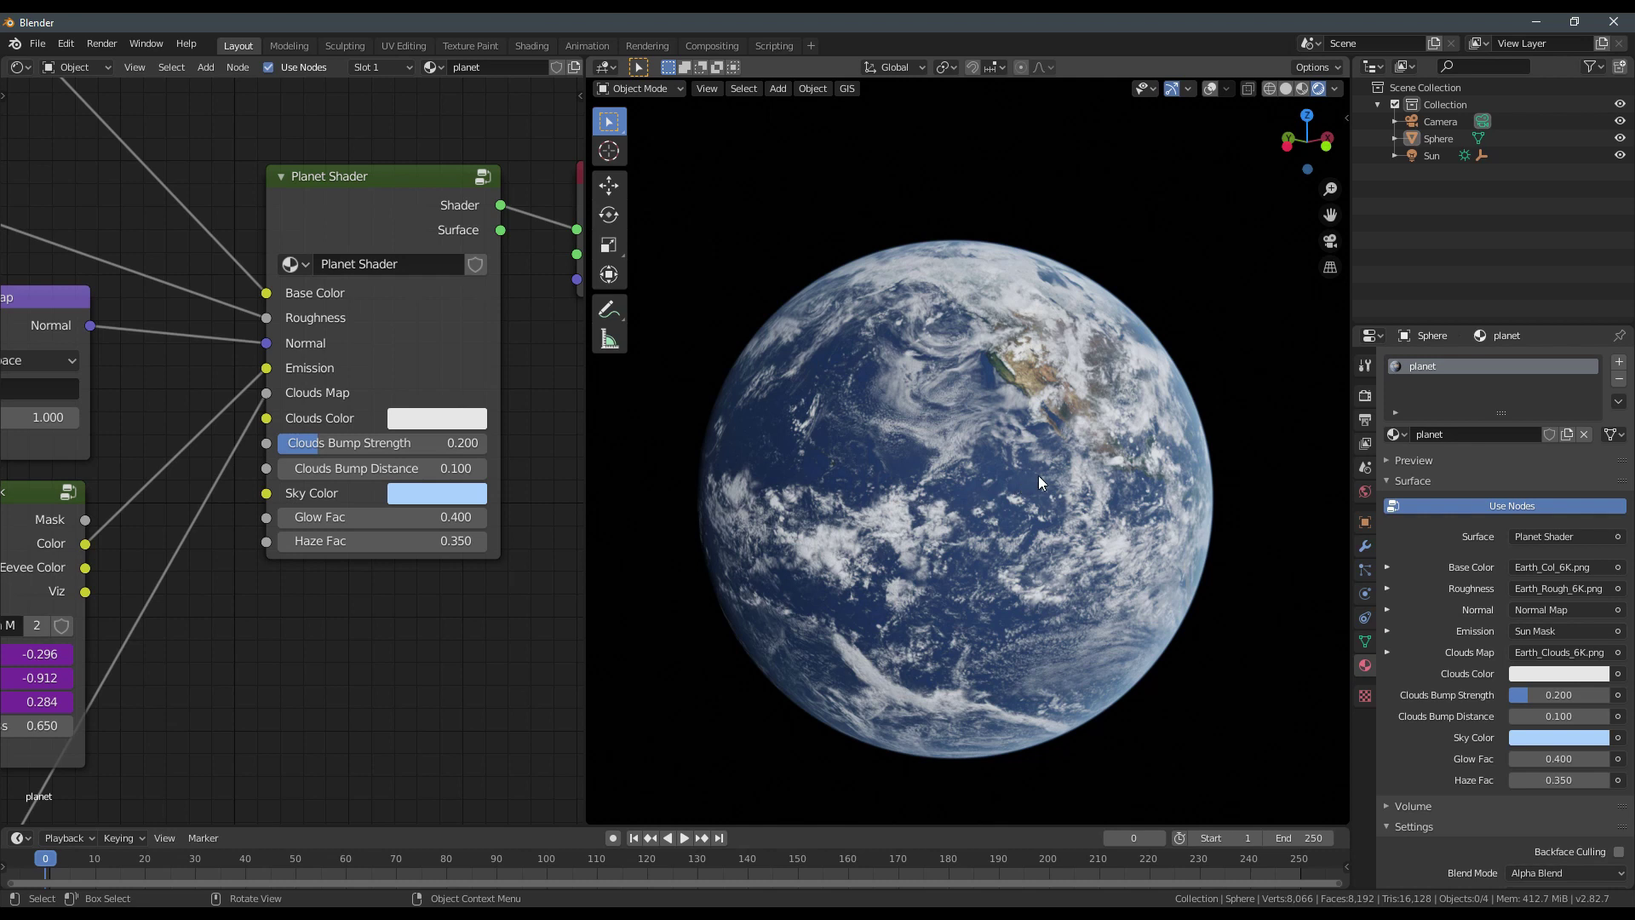
middle_click_drag(1054, 470, 1181, 281)
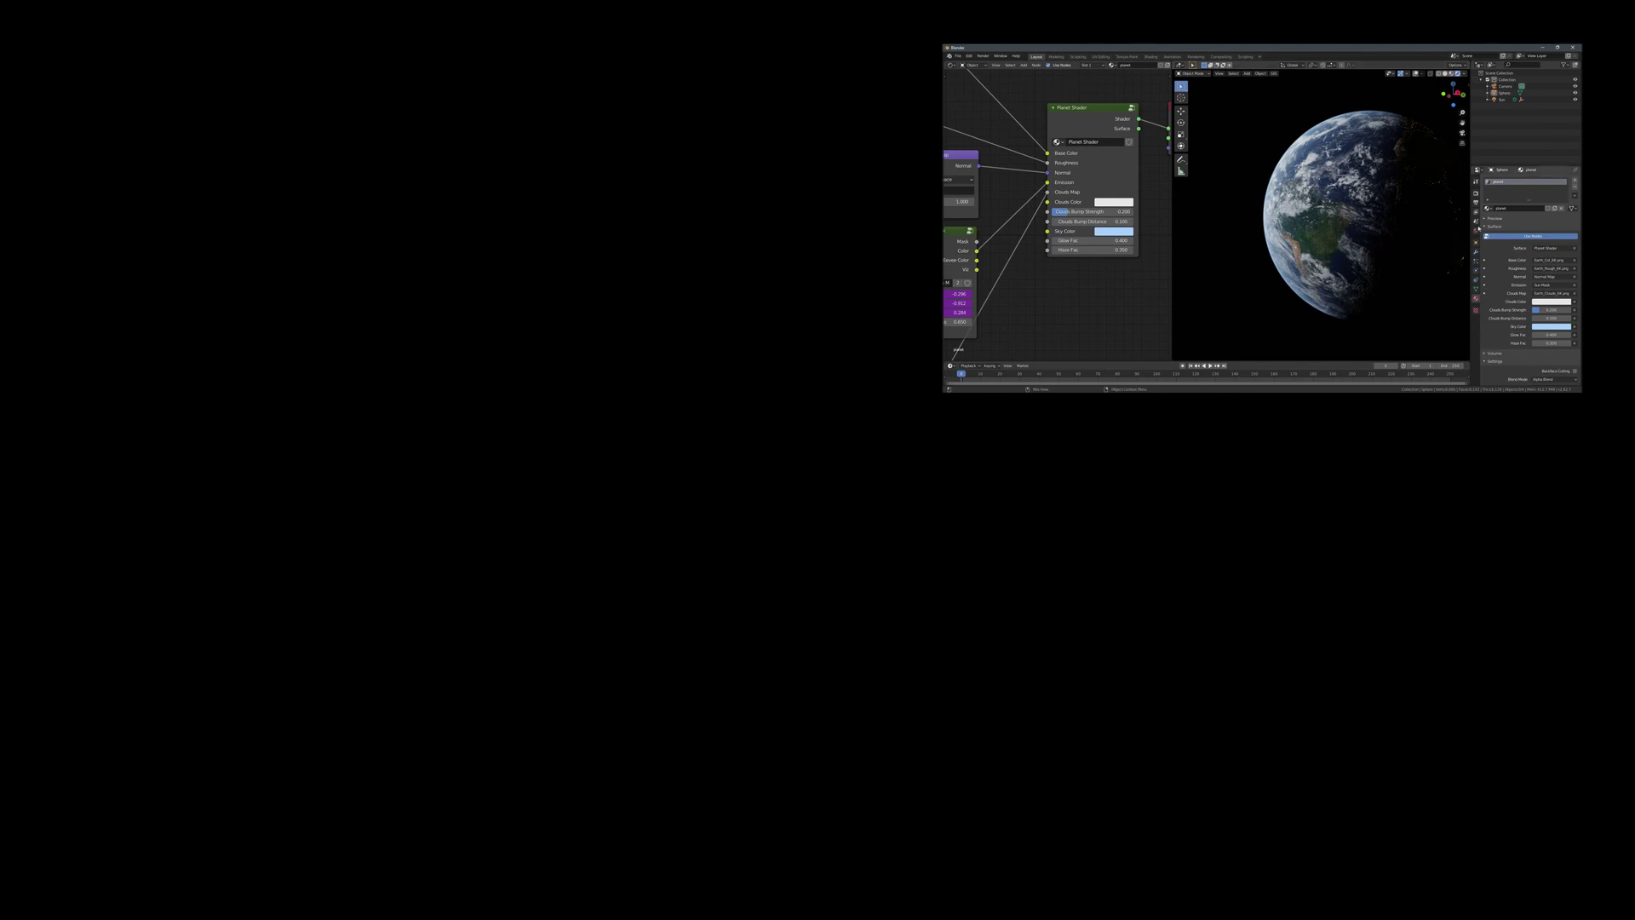
middle_click_drag(1397, 173, 1380, 219)
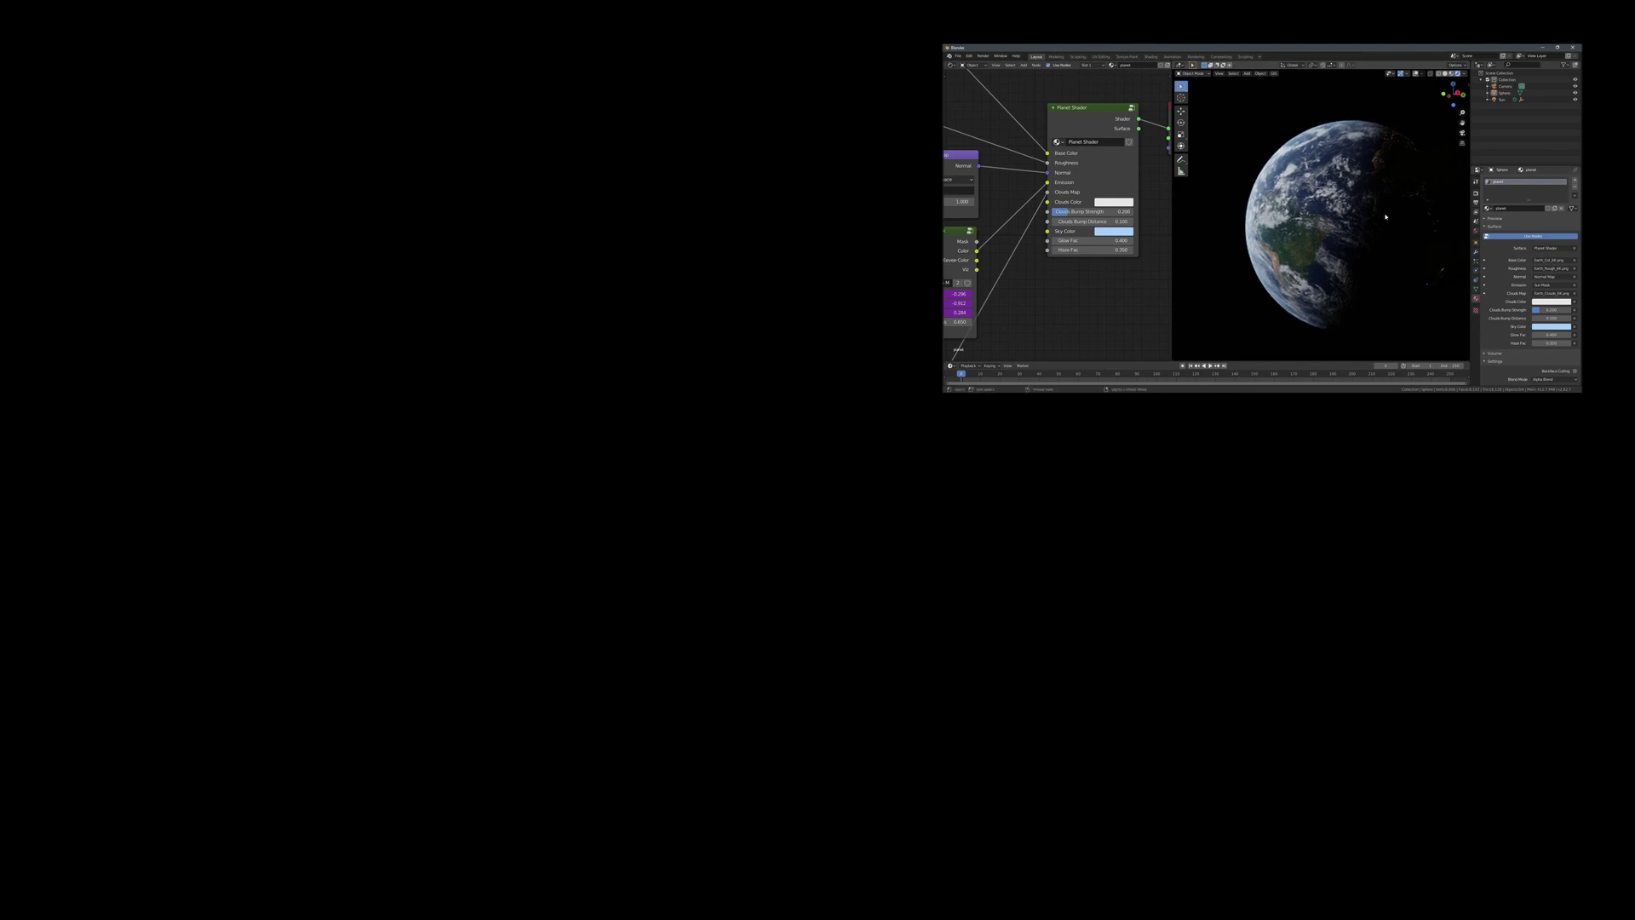